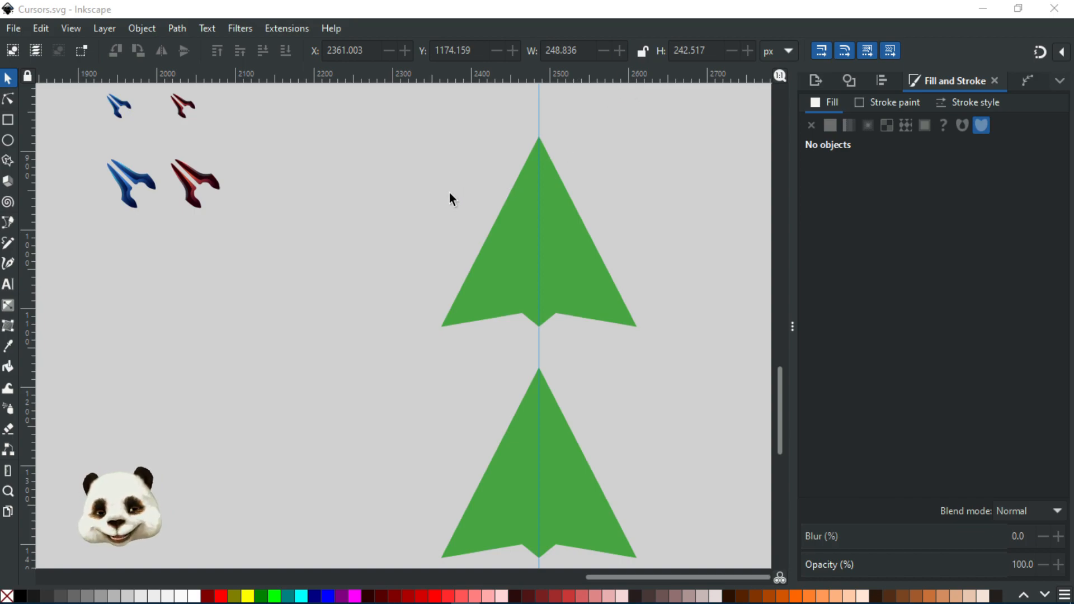
Step: Select both green arrow shapes and move them straight down along the centre guide to about Y 1432 px
{"action": "scroll", "coordinate": [449, 196], "scroll_direction": "down", "scroll_amount": 2}
{"action": "left_click_drag", "start_coordinate": [392, 168], "coordinate": [463, 442]}
{"action": "left_click_drag", "start_coordinate": [406, 260], "coordinate": [381, 230]}
{"action": "scroll", "coordinate": [478, 374], "scroll_direction": "up", "scroll_amount": 1}
{"action": "scroll", "coordinate": [472, 447], "scroll_direction": "up", "scroll_amount": 1}
{"action": "left_click_drag", "start_coordinate": [475, 420], "coordinate": [486, 336]}
{"action": "left_click_drag", "start_coordinate": [641, 484], "coordinate": [596, 348]}
{"action": "left_click_drag", "start_coordinate": [578, 475], "coordinate": [618, 403]}
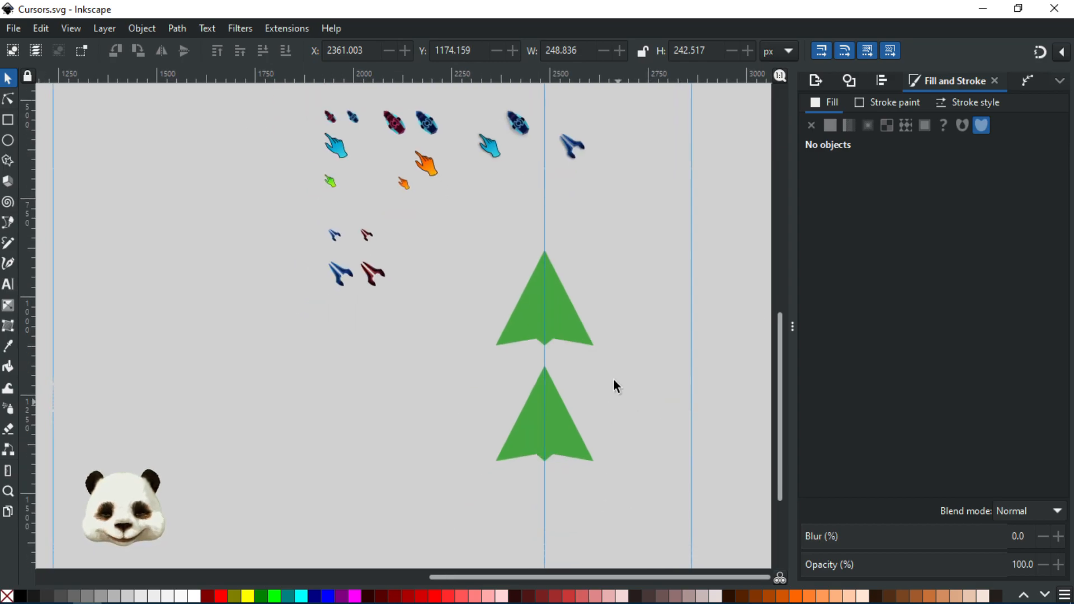
{"action": "left_click_drag", "start_coordinate": [492, 397], "coordinate": [460, 492]}
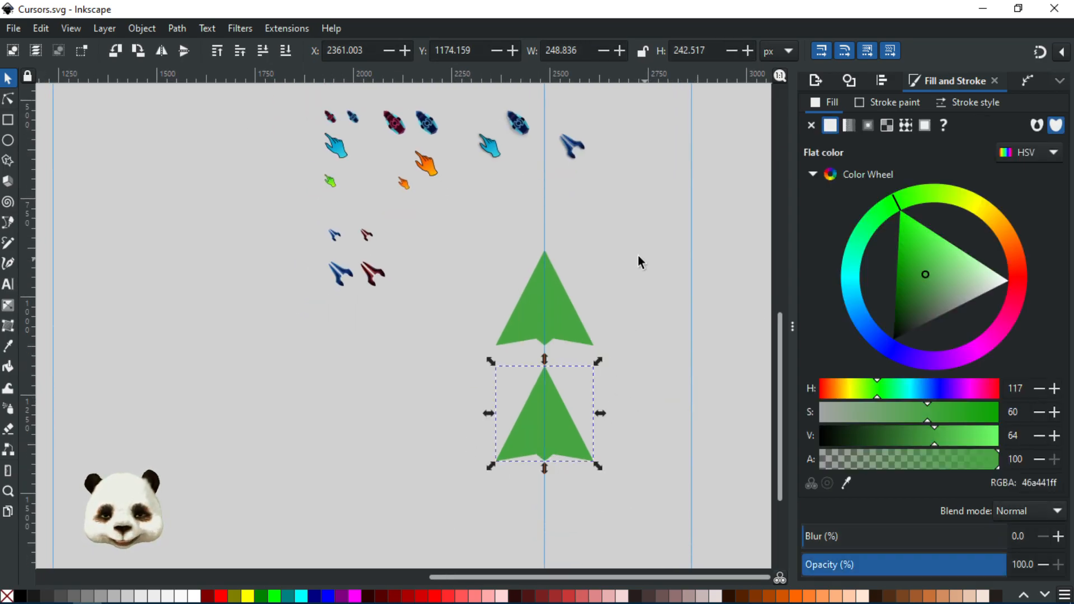
{"action": "left_click_drag", "start_coordinate": [643, 255], "coordinate": [375, 587]}
{"action": "left_click_drag", "start_coordinate": [662, 155], "coordinate": [486, 376]}
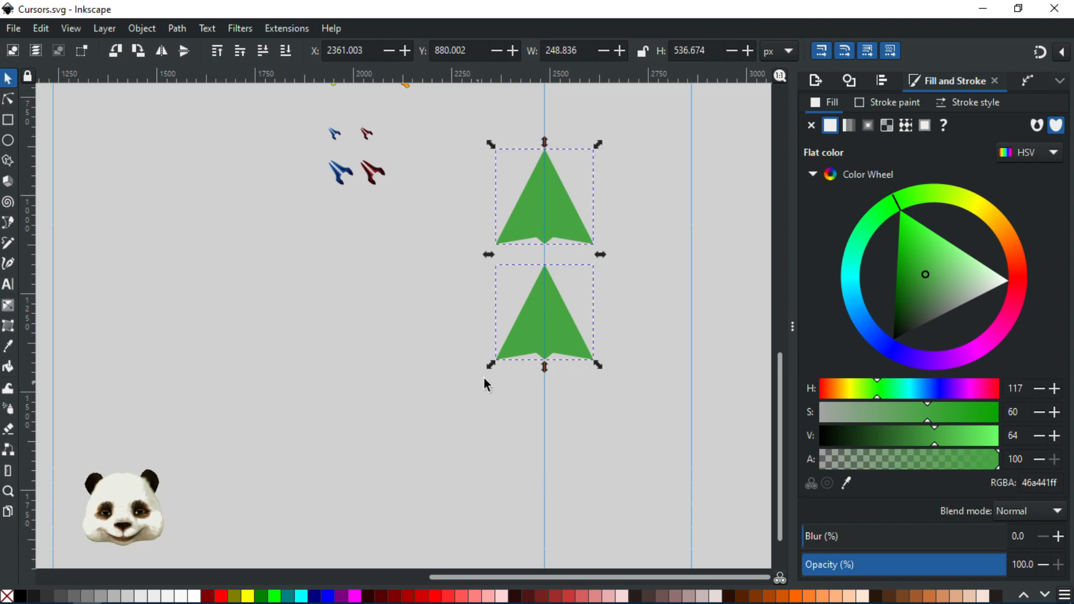
{"action": "left_click_drag", "start_coordinate": [572, 207], "coordinate": [551, 425]}
Step: Deselect the two arrows and save the document
{"action": "left_click_drag", "start_coordinate": [478, 365], "coordinate": [546, 477]}
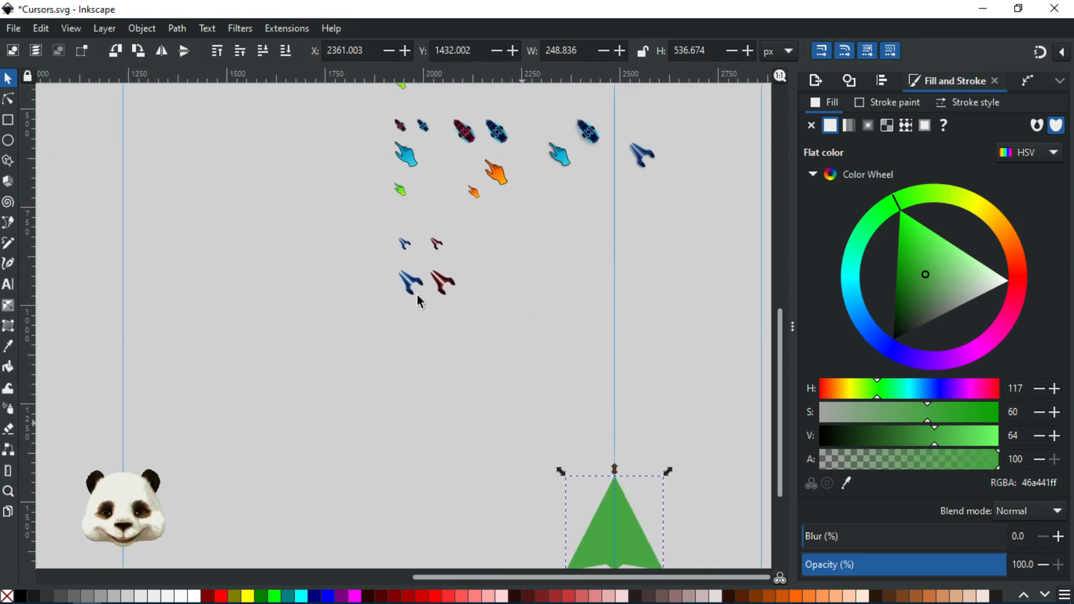
{"action": "scroll", "coordinate": [434, 197], "scroll_direction": "up", "scroll_amount": 3}
{"action": "scroll", "coordinate": [474, 269], "scroll_direction": "down", "scroll_amount": 2}
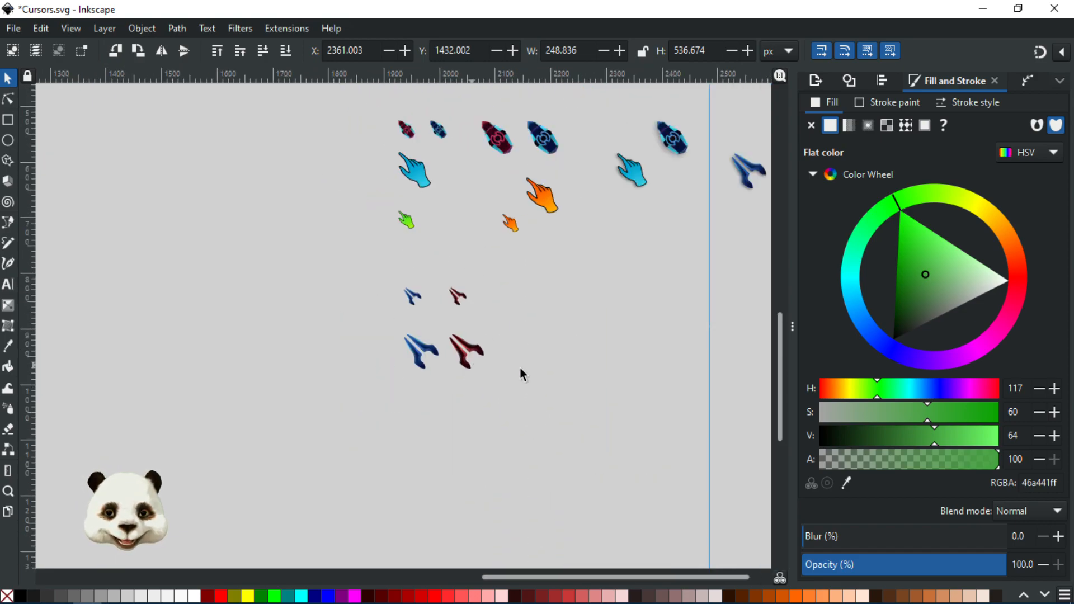
{"action": "scroll", "coordinate": [604, 406], "scroll_direction": "down", "scroll_amount": 2}
{"action": "left_click_drag", "start_coordinate": [545, 364], "coordinate": [477, 246]}
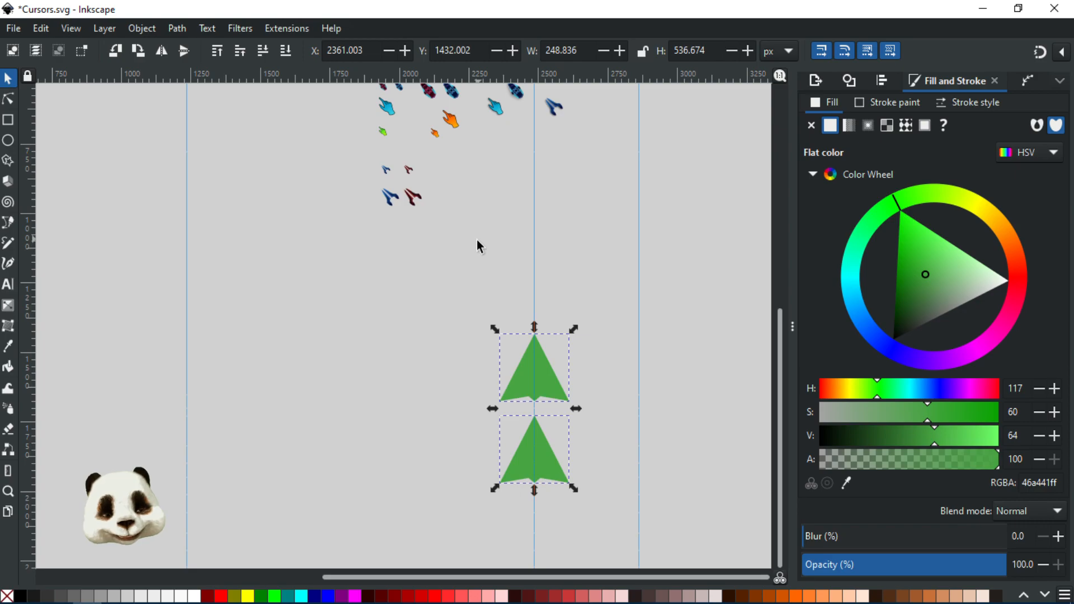
{"action": "left_click", "coordinate": [593, 426]}
{"action": "key", "text": "ctrl+s"}
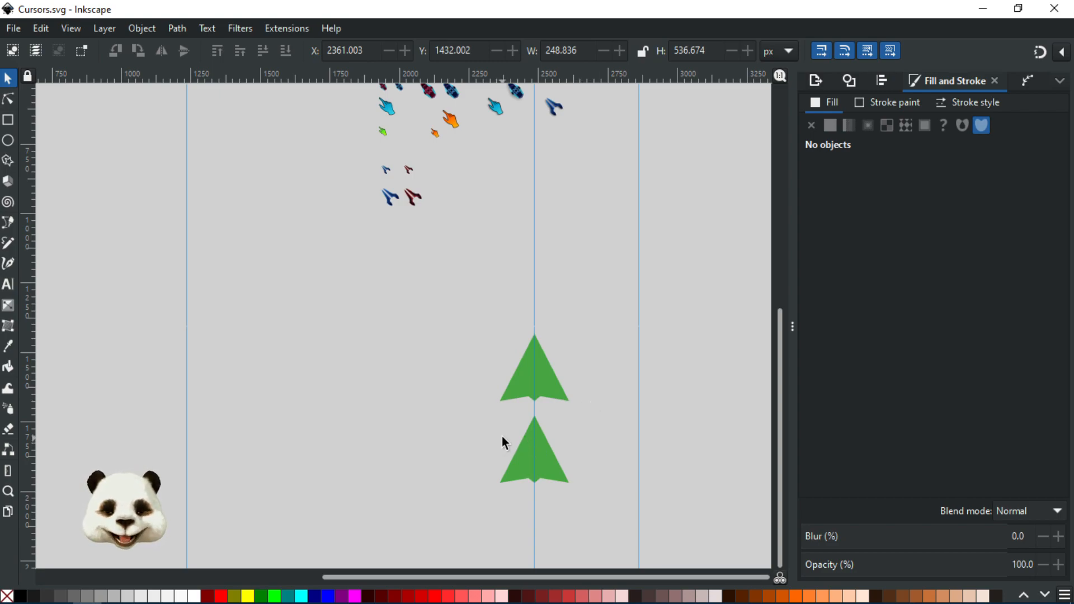
Step: Select the upper green arrow and examine the settings of its Mirror symmetry path effect
{"action": "scroll", "coordinate": [501, 437], "scroll_direction": "up", "scroll_amount": 2}
{"action": "scroll", "coordinate": [571, 364], "scroll_direction": "down", "scroll_amount": 1}
{"action": "scroll", "coordinate": [628, 290], "scroll_direction": "down", "scroll_amount": 2}
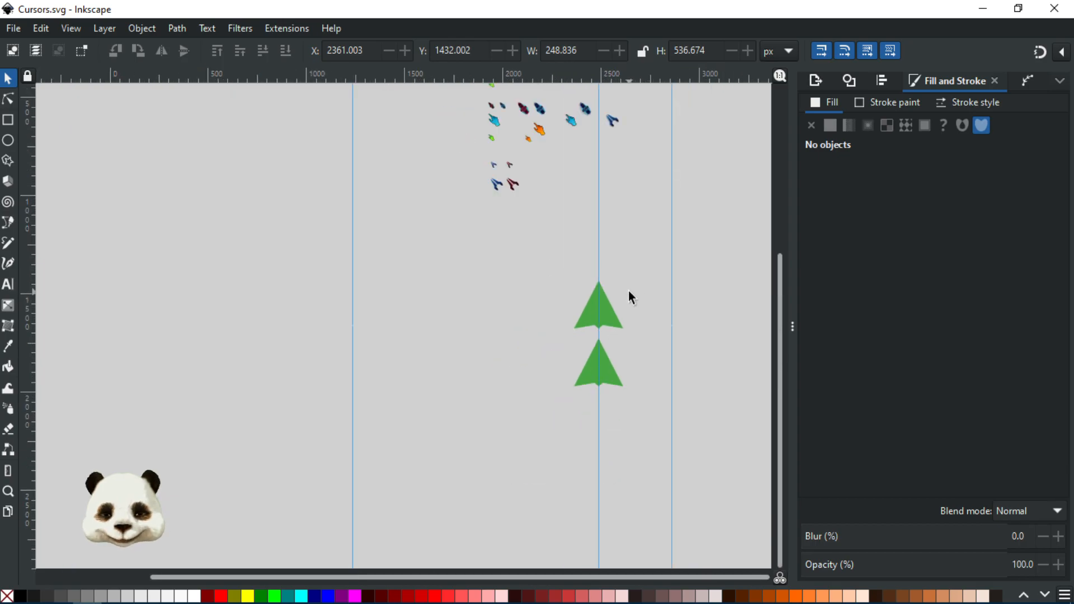
{"action": "scroll", "coordinate": [629, 290], "scroll_direction": "up", "scroll_amount": 3}
{"action": "scroll", "coordinate": [629, 290], "scroll_direction": "up", "scroll_amount": 1}
{"action": "scroll", "coordinate": [675, 280], "scroll_direction": "down", "scroll_amount": 1}
{"action": "scroll", "coordinate": [676, 279], "scroll_direction": "down", "scroll_amount": 3}
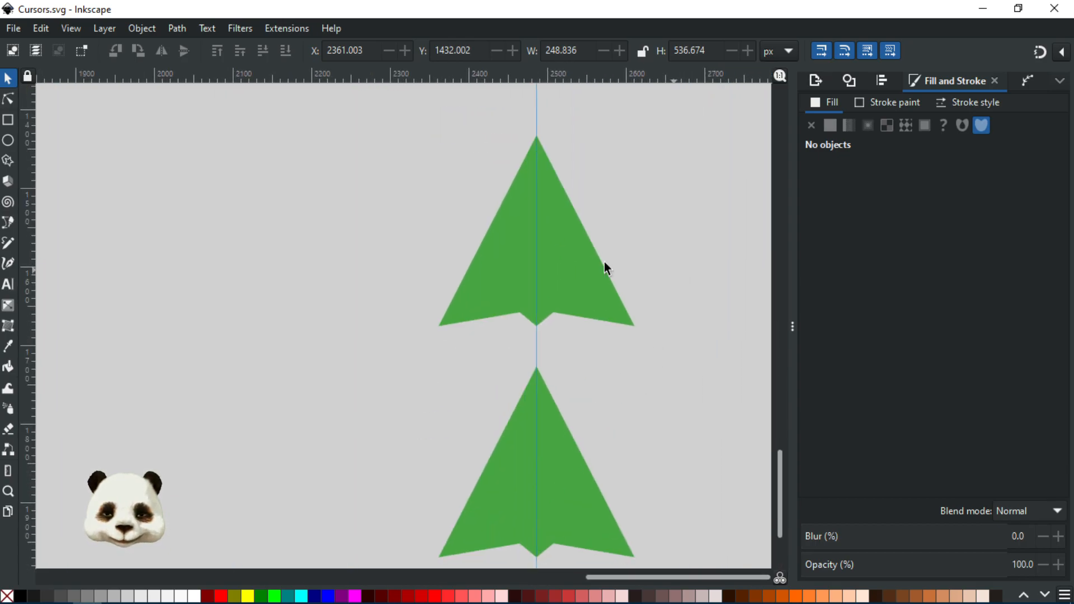
{"action": "left_click", "coordinate": [562, 257]}
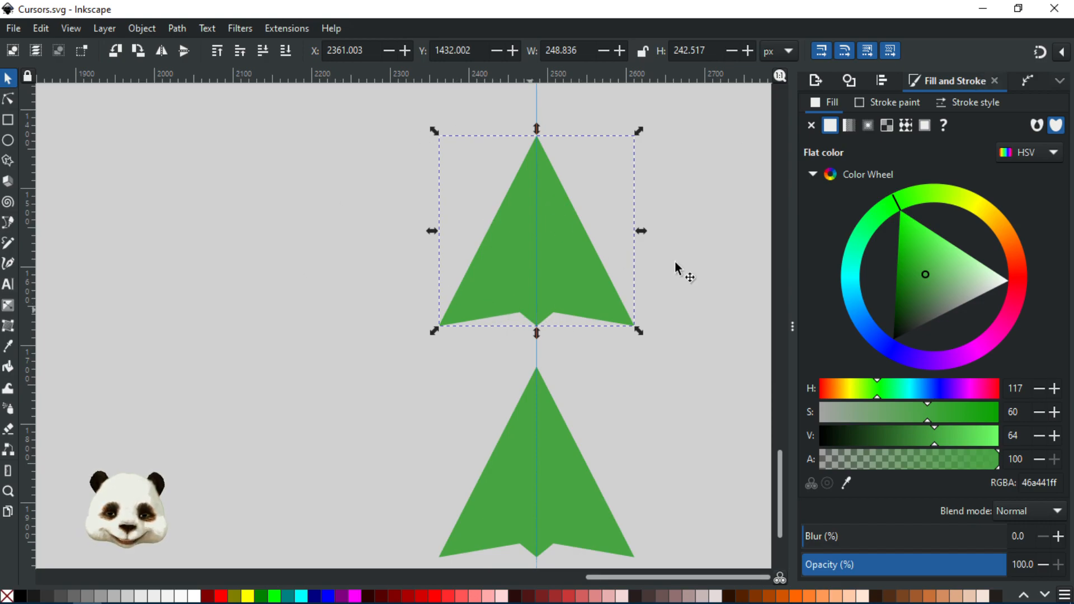
{"action": "left_click", "coordinate": [1025, 81]}
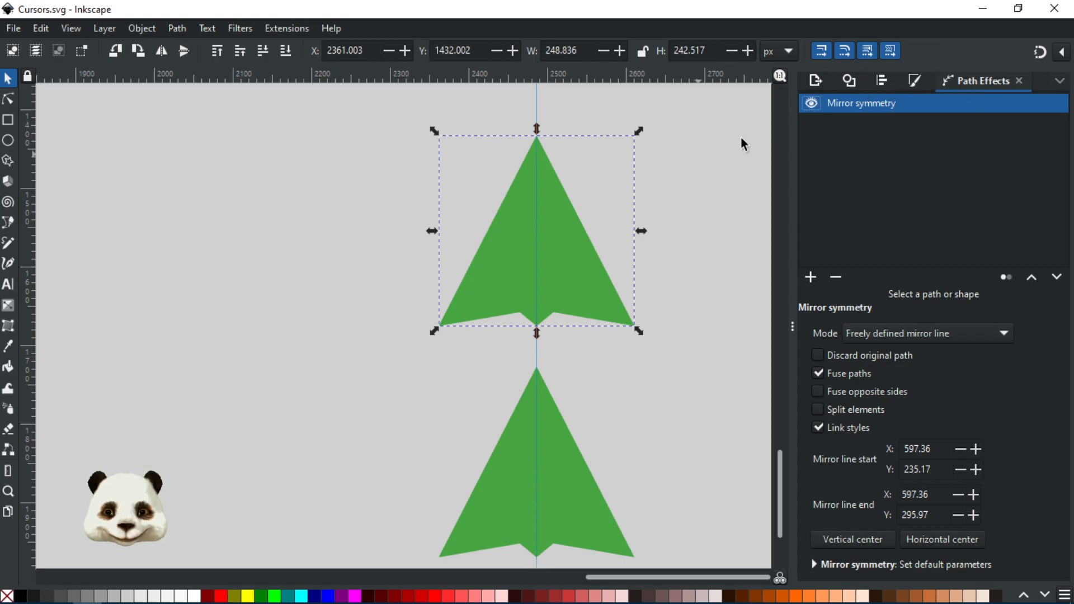
{"action": "left_click", "coordinate": [849, 83]}
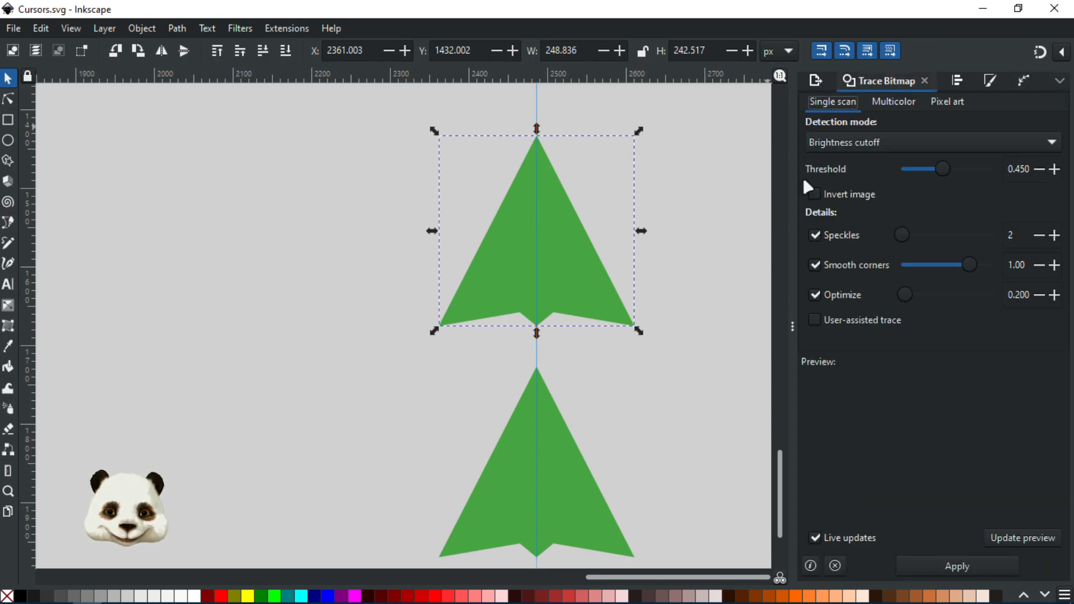
{"action": "left_click", "coordinate": [712, 301]}
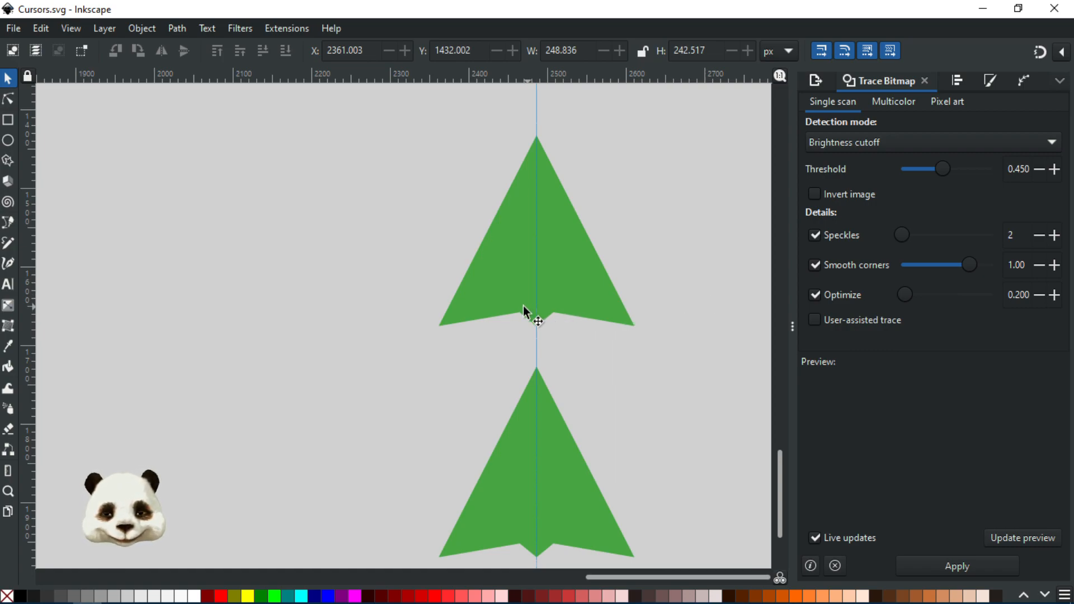
Step: Examine the upper arrow's tip, edges and bottom notches up close
{"action": "scroll", "coordinate": [508, 160], "scroll_direction": "up", "scroll_amount": 3}
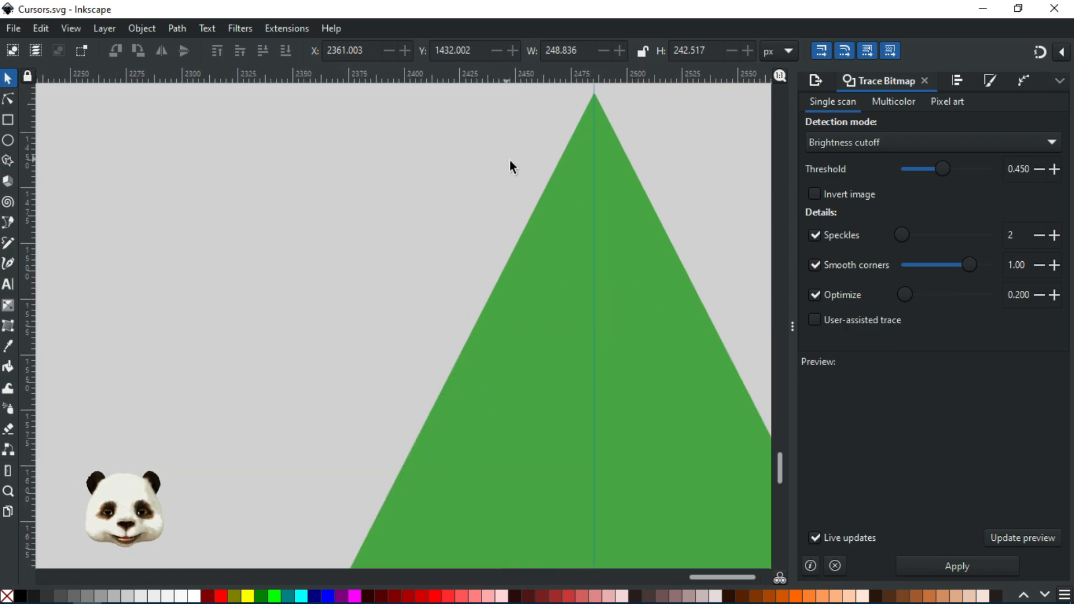
{"action": "left_click_drag", "start_coordinate": [509, 160], "coordinate": [575, 215]}
{"action": "scroll", "coordinate": [575, 215], "scroll_direction": "down", "scroll_amount": 1}
{"action": "left_click_drag", "start_coordinate": [658, 302], "coordinate": [480, 213]}
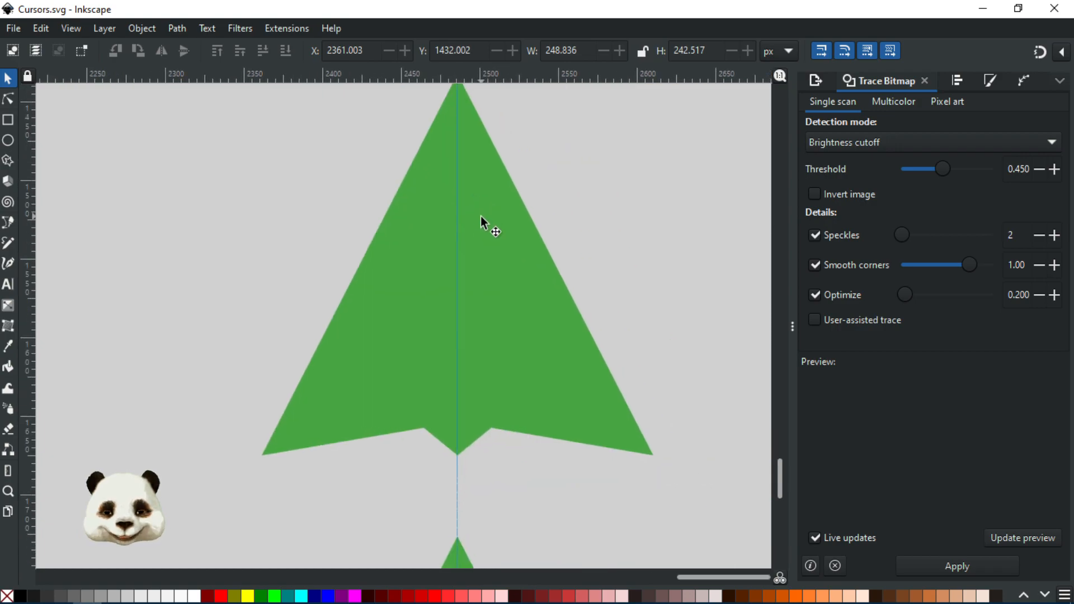
{"action": "scroll", "coordinate": [263, 261], "scroll_direction": "down", "scroll_amount": 4}
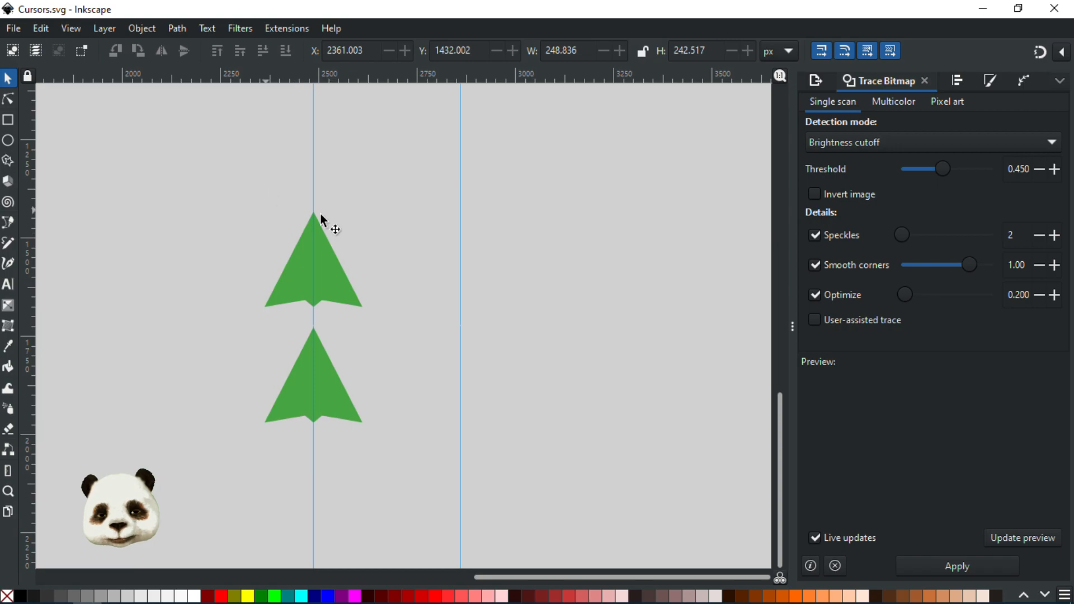
{"action": "scroll", "coordinate": [323, 287], "scroll_direction": "left", "scroll_amount": 3}
{"action": "scroll", "coordinate": [417, 232], "scroll_direction": "up", "scroll_amount": 2}
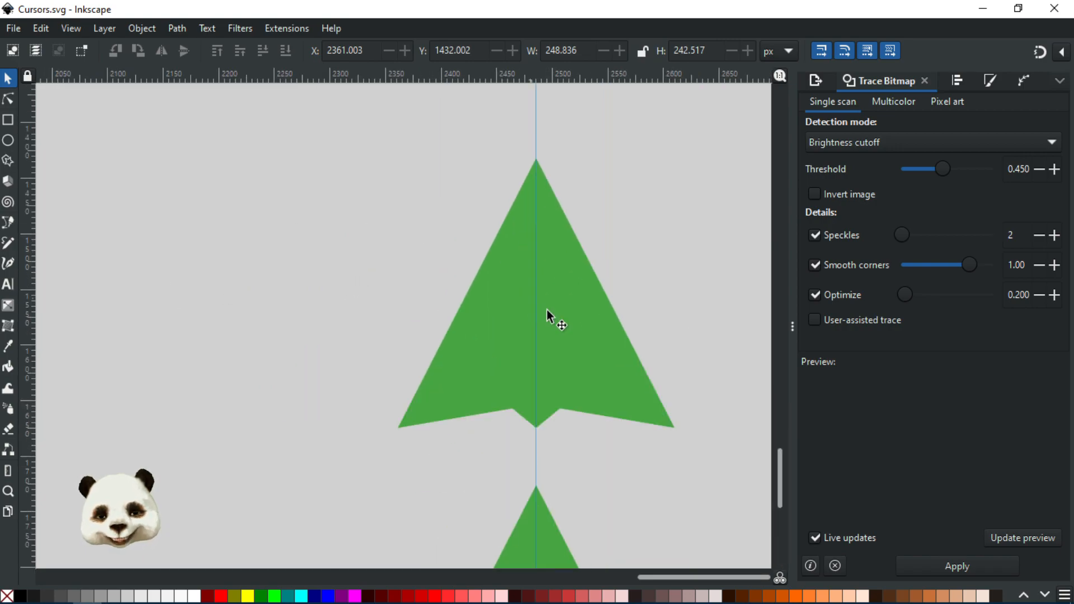
{"action": "scroll", "coordinate": [597, 351], "scroll_direction": "up", "scroll_amount": 2}
{"action": "scroll", "coordinate": [478, 301], "scroll_direction": "down", "scroll_amount": 1}
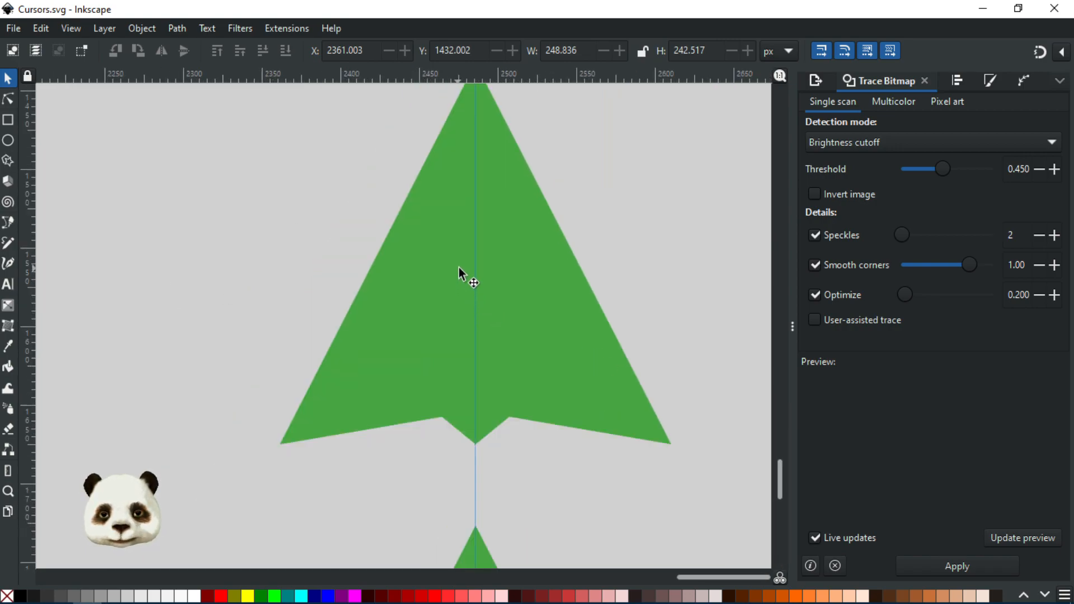
{"action": "scroll", "coordinate": [456, 302], "scroll_direction": "up", "scroll_amount": 3}
Step: Move the lower green arrow further down along the guide to about Y 1912 px, away from the upper one
{"action": "left_click", "coordinate": [464, 394]}
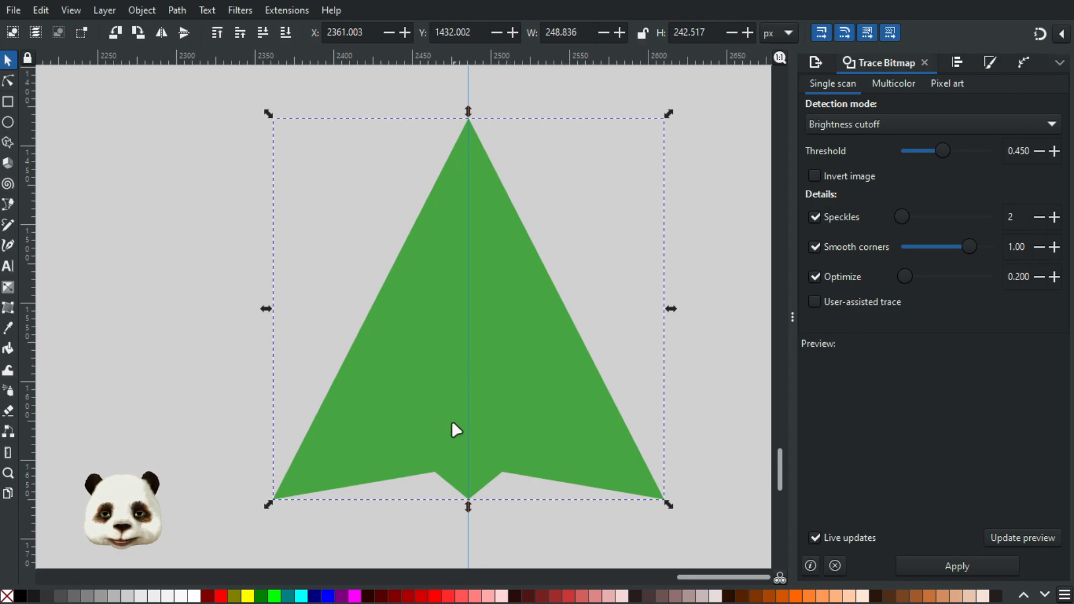
{"action": "scroll", "coordinate": [458, 507], "scroll_direction": "down", "scroll_amount": 4}
{"action": "scroll", "coordinate": [458, 492], "scroll_direction": "up", "scroll_amount": 4}
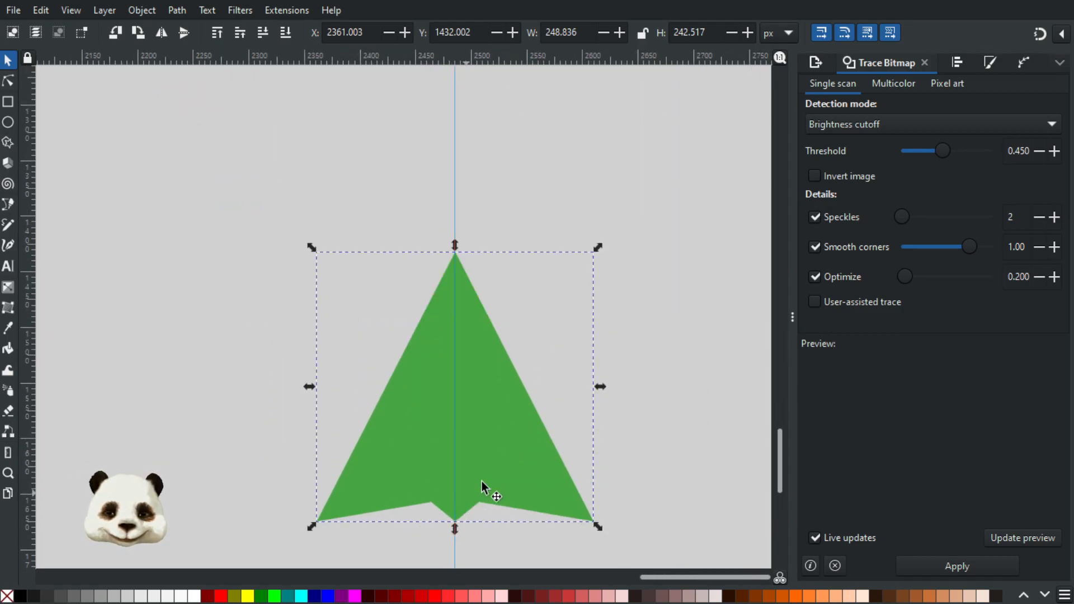
{"action": "scroll", "coordinate": [537, 435], "scroll_direction": "down", "scroll_amount": 5}
{"action": "left_click", "coordinate": [482, 358]}
{"action": "left_click_drag", "start_coordinate": [482, 355], "coordinate": [488, 578]}
Step: Round the upper arrow's bottom centre tip by bending the short path segment beside the guide into a smooth curve with the Node tool
{"action": "scroll", "coordinate": [487, 235], "scroll_direction": "down", "scroll_amount": 5}
{"action": "scroll", "coordinate": [481, 263], "scroll_direction": "up", "scroll_amount": 2}
{"action": "scroll", "coordinate": [413, 295], "scroll_direction": "up", "scroll_amount": 3}
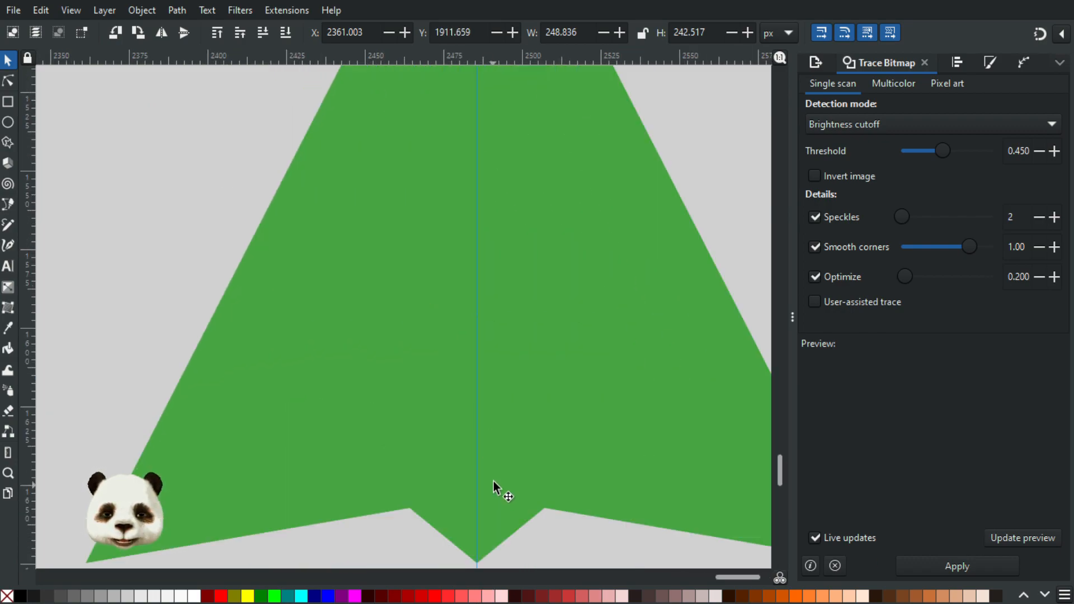
{"action": "scroll", "coordinate": [487, 464], "scroll_direction": "down", "scroll_amount": 4}
{"action": "scroll", "coordinate": [478, 436], "scroll_direction": "up", "scroll_amount": 3}
{"action": "scroll", "coordinate": [487, 417], "scroll_direction": "up", "scroll_amount": 2}
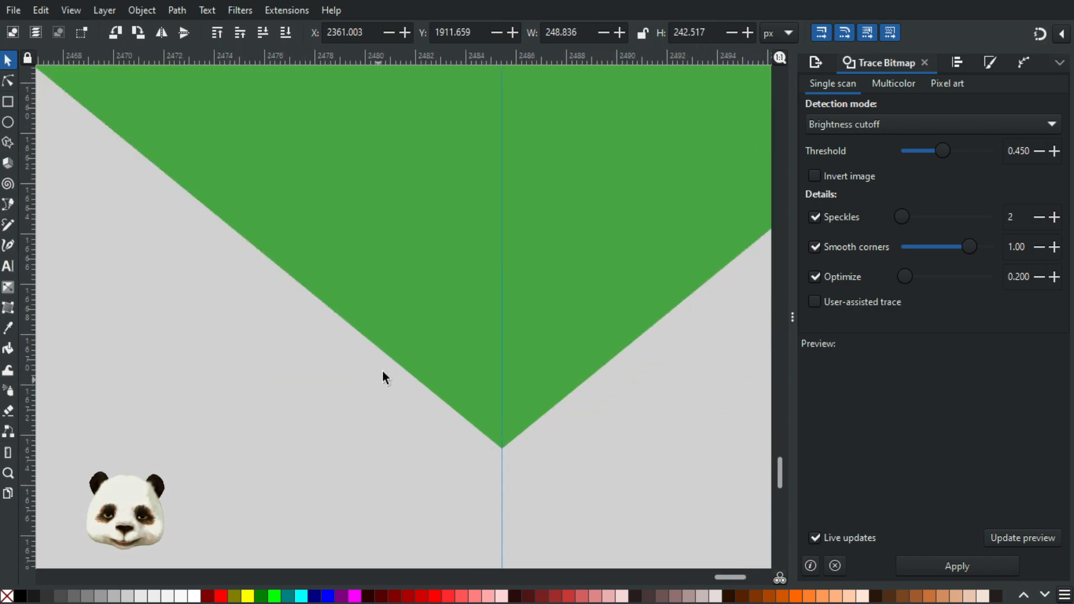
{"action": "key", "text": "n"}
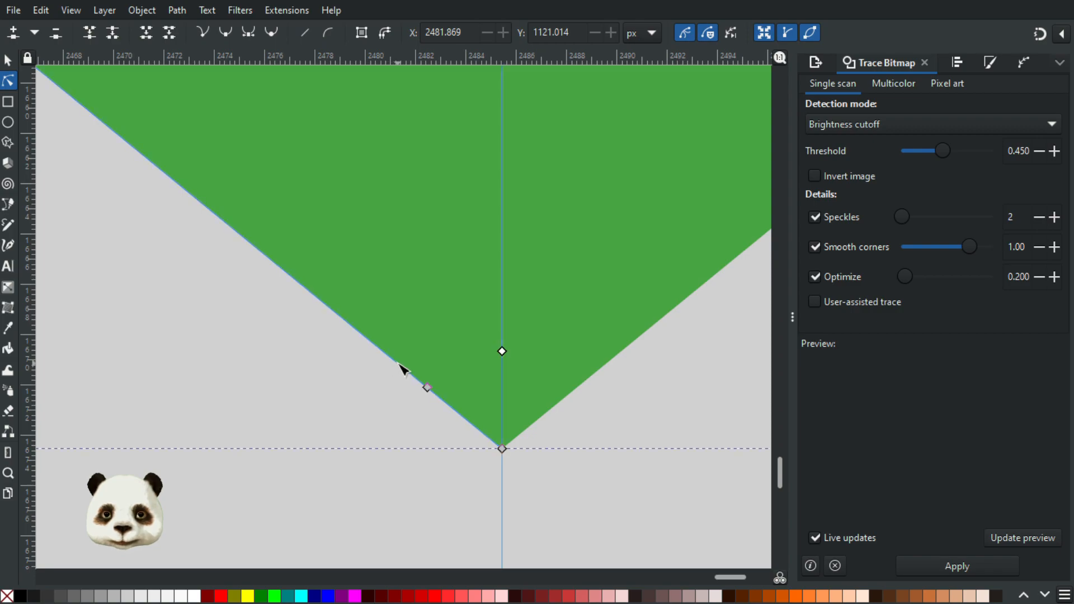
{"action": "scroll", "coordinate": [528, 475], "scroll_direction": "up", "scroll_amount": 1}
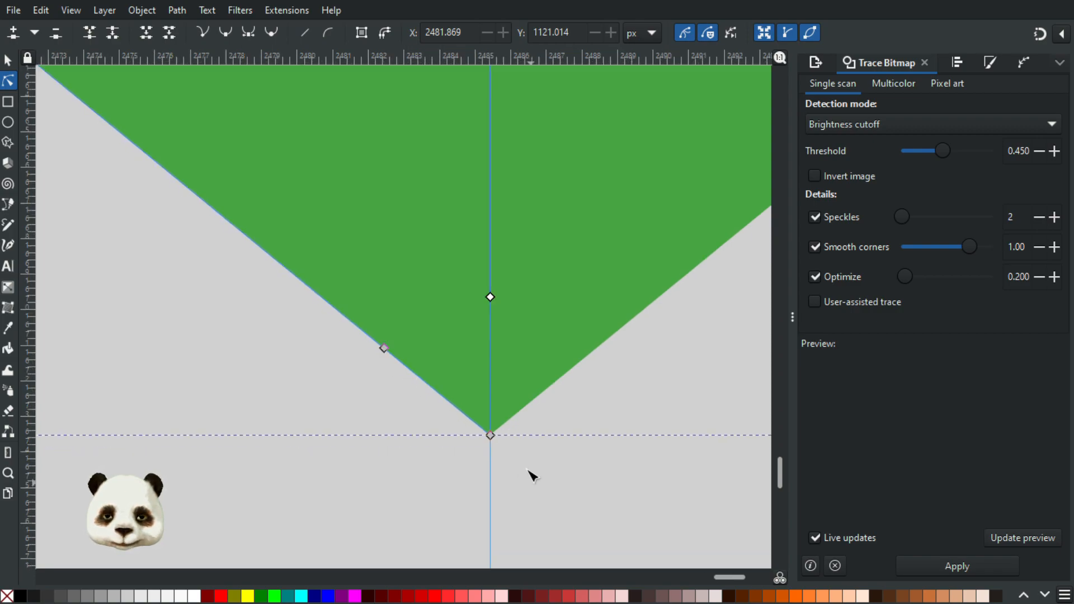
{"action": "scroll", "coordinate": [529, 475], "scroll_direction": "up", "scroll_amount": 2}
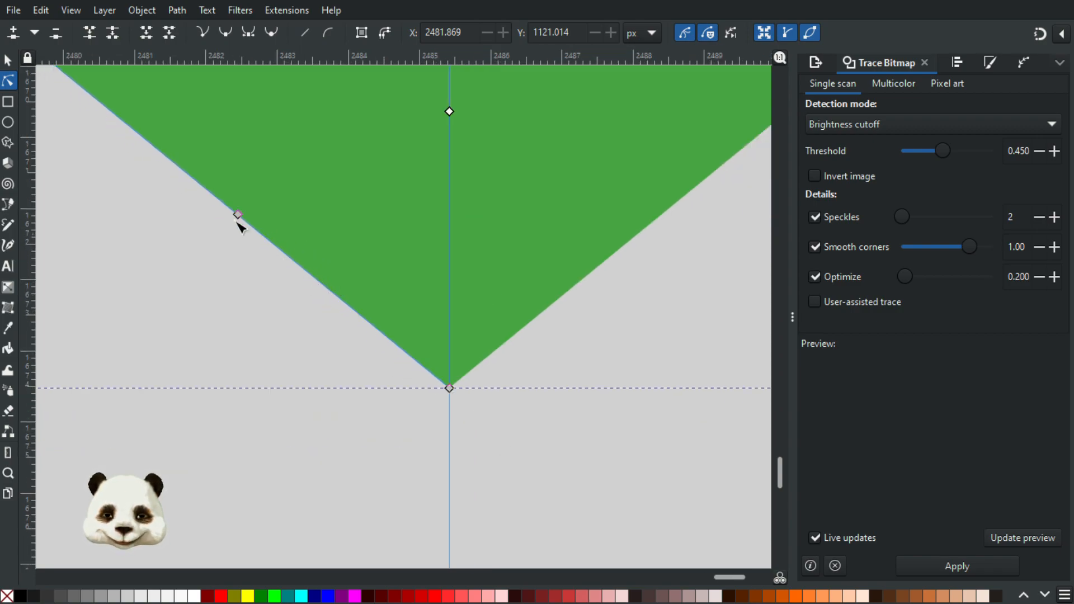
{"action": "left_click_drag", "start_coordinate": [346, 305], "coordinate": [518, 463]}
{"action": "scroll", "coordinate": [259, 240], "scroll_direction": "down", "scroll_amount": 4}
{"action": "scroll", "coordinate": [471, 434], "scroll_direction": "up", "scroll_amount": 3}
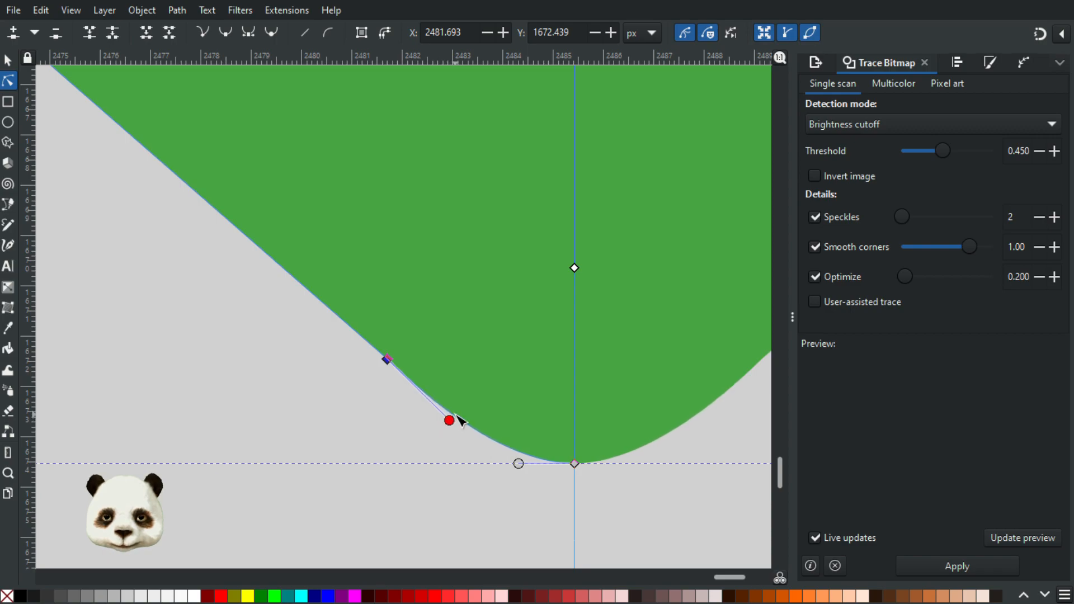
Step: Widen the rounded tip by moving its side node to about X 2481.38, Y 1672.63 and adjusting the curve handles
{"action": "left_click_drag", "start_coordinate": [450, 420], "coordinate": [448, 418]}
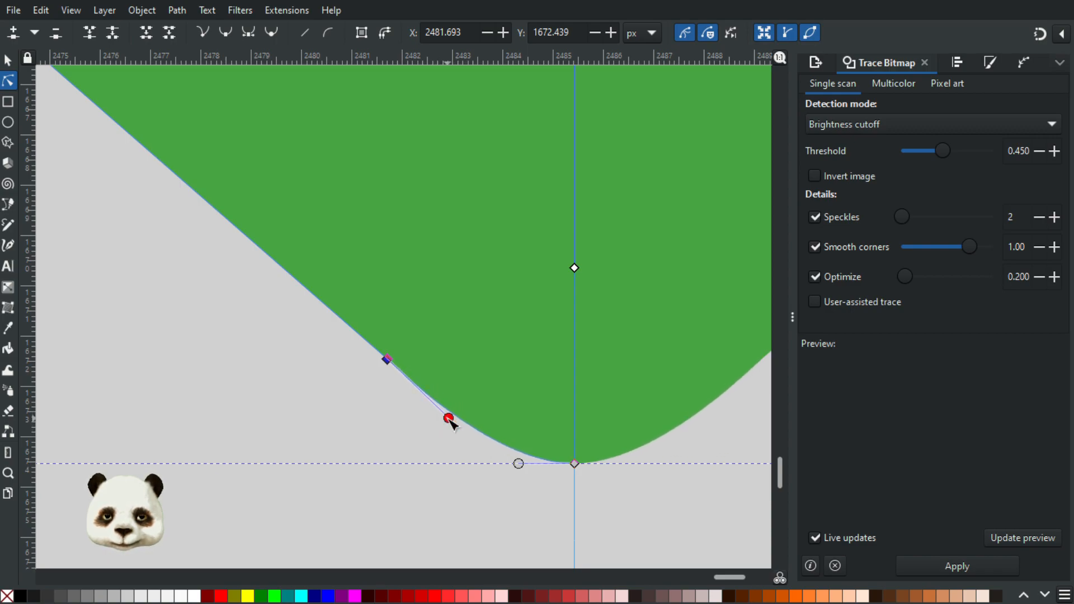
{"action": "left_click_drag", "start_coordinate": [387, 360], "coordinate": [372, 379]}
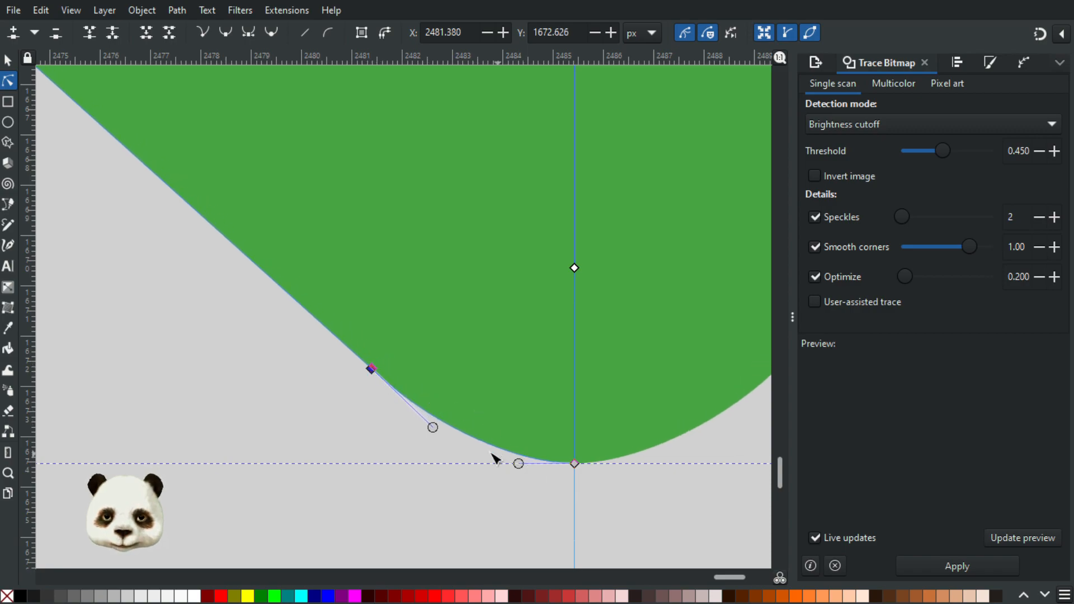
{"action": "left_click_drag", "start_coordinate": [518, 463], "coordinate": [507, 464]}
{"action": "left_click", "coordinate": [546, 507]}
{"action": "scroll", "coordinate": [546, 506], "scroll_direction": "down", "scroll_amount": 3}
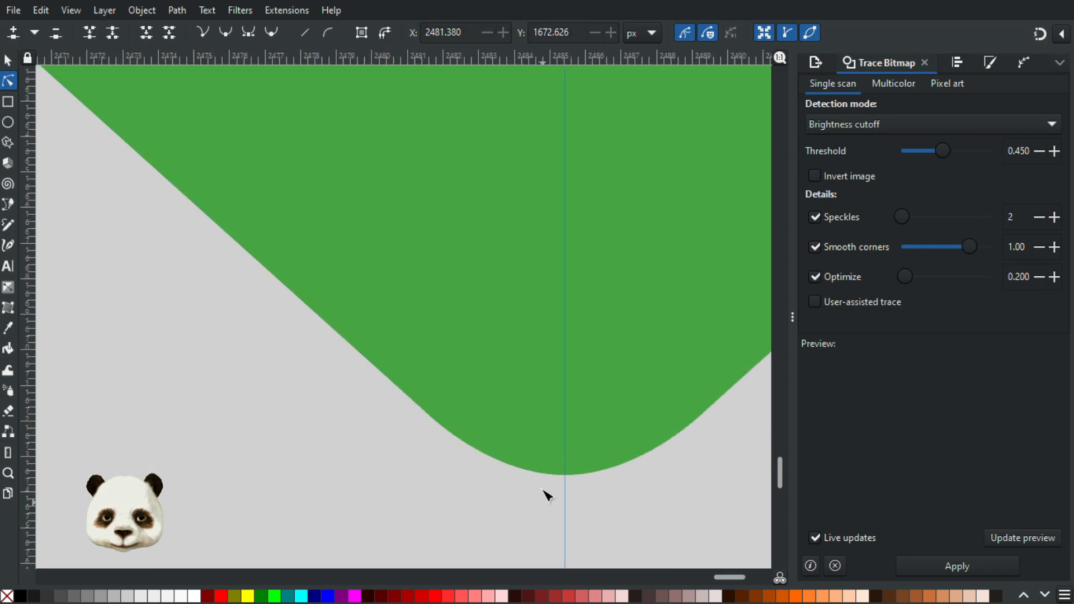
Step: Fine-tune both curve handles between the side node and the bottom centre node, then deselect and check the rounded tip
{"action": "scroll", "coordinate": [626, 506], "scroll_direction": "up", "scroll_amount": 1}
{"action": "left_click", "coordinate": [629, 418]}
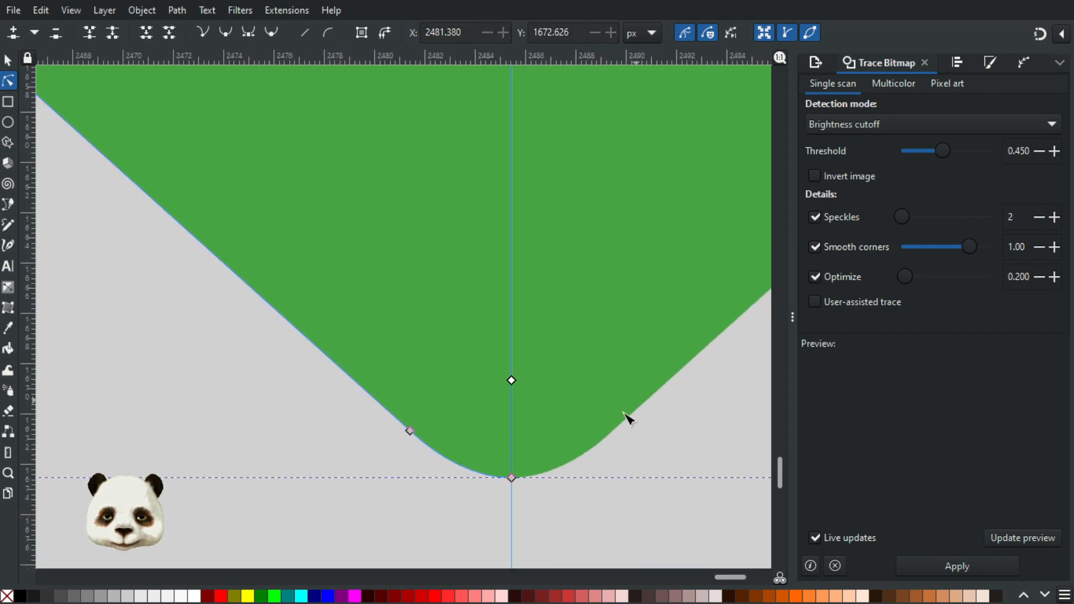
{"action": "left_click", "coordinate": [410, 432]}
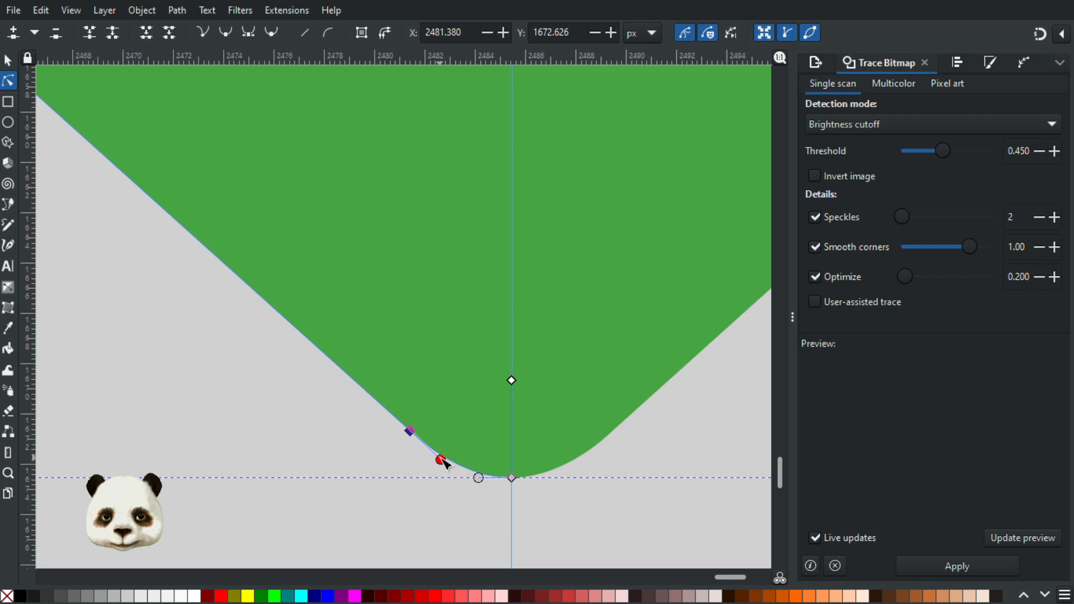
{"action": "left_click_drag", "start_coordinate": [445, 457], "coordinate": [474, 477]}
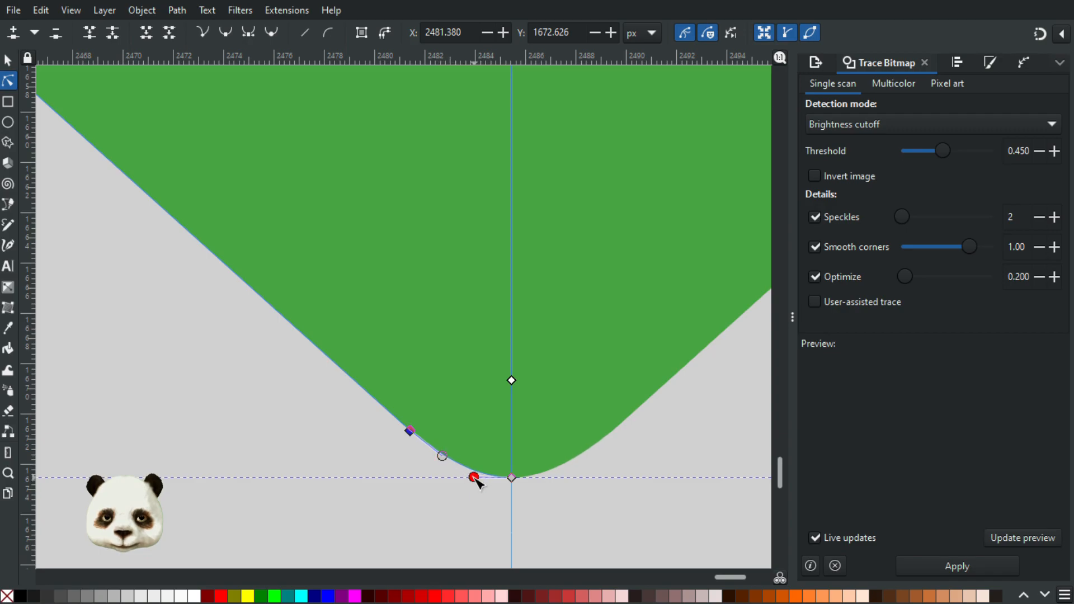
{"action": "left_click", "coordinate": [595, 510]}
{"action": "scroll", "coordinate": [726, 503], "scroll_direction": "down", "scroll_amount": 5}
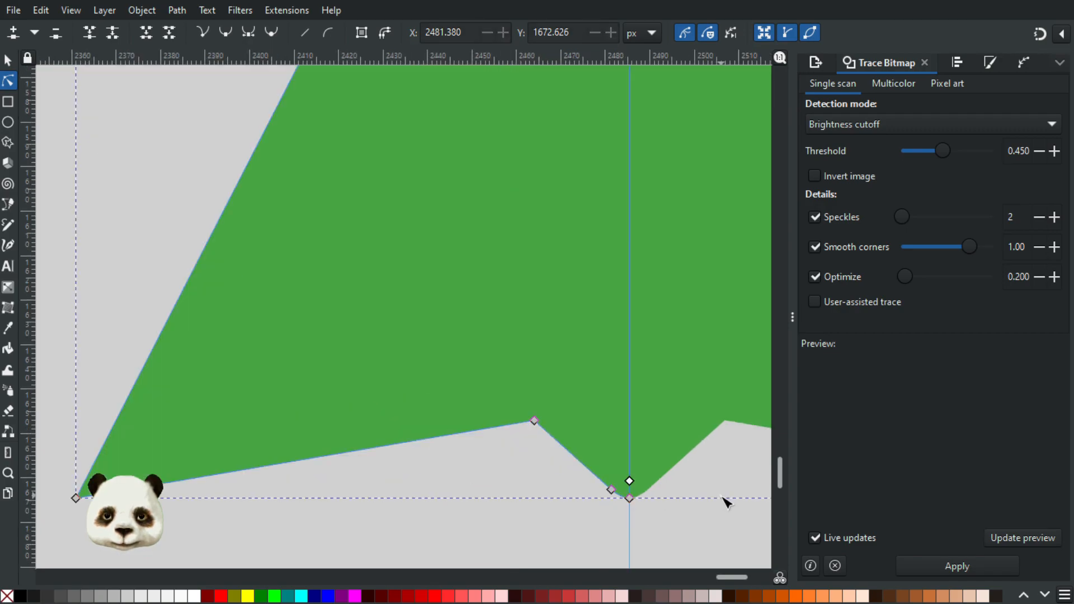
{"action": "left_click", "coordinate": [711, 508]}
{"action": "left_click_drag", "start_coordinate": [675, 518], "coordinate": [490, 422]}
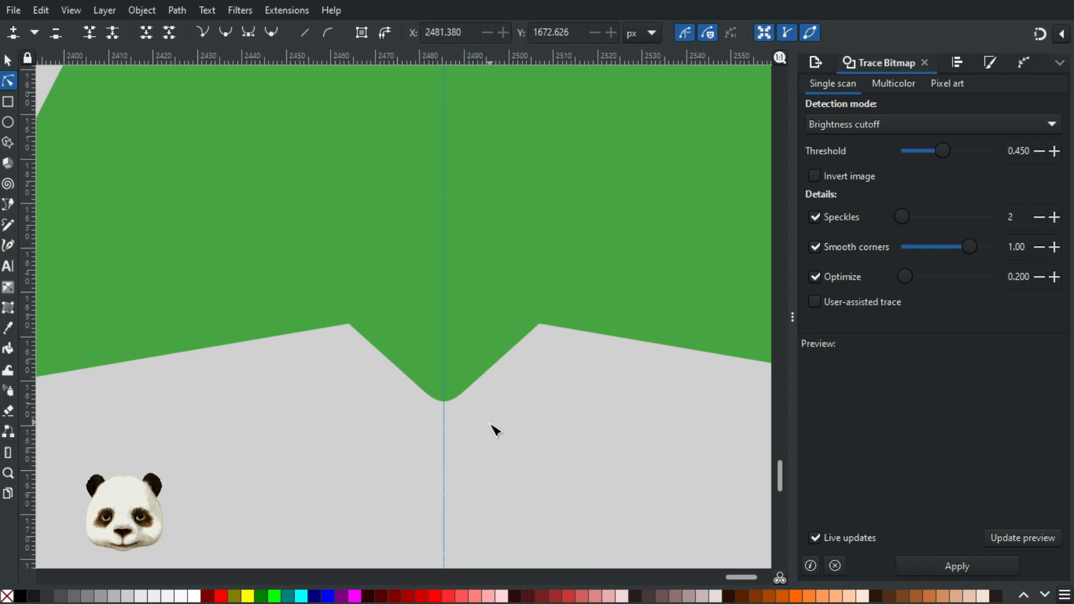
{"action": "scroll", "coordinate": [496, 391], "scroll_direction": "down", "scroll_amount": 1}
{"action": "scroll", "coordinate": [455, 455], "scroll_direction": "up", "scroll_amount": 4}
{"action": "scroll", "coordinate": [446, 462], "scroll_direction": "down", "scroll_amount": 2}
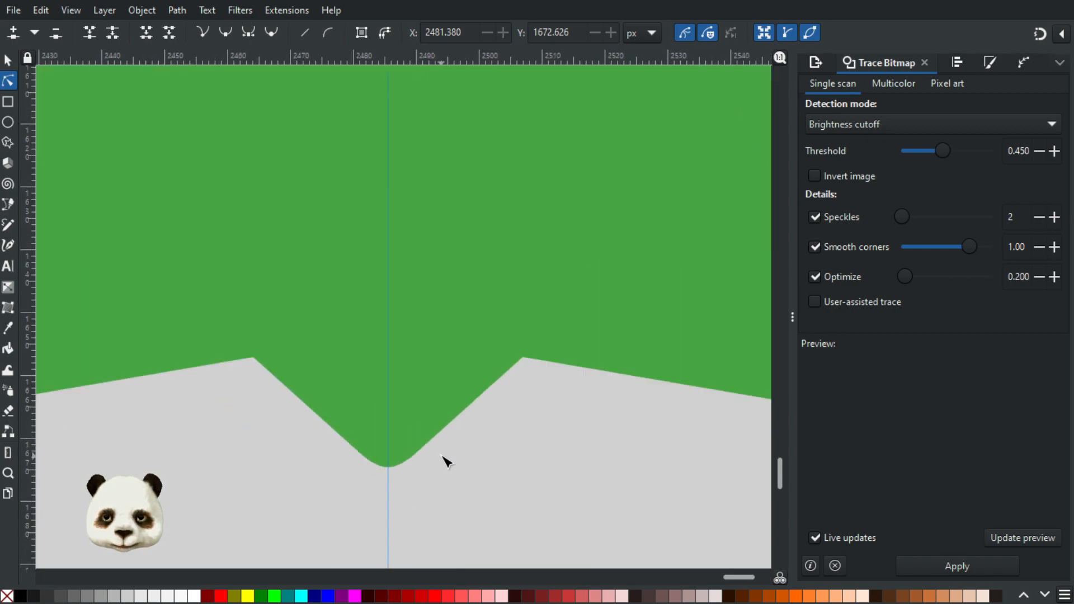
Step: Refine the bottom centre tip's curve by readjusting the left side node's handle, then deselect the path
{"action": "scroll", "coordinate": [392, 475], "scroll_direction": "down", "scroll_amount": 1}
{"action": "scroll", "coordinate": [398, 465], "scroll_direction": "up", "scroll_amount": 5}
{"action": "scroll", "coordinate": [492, 380], "scroll_direction": "up", "scroll_amount": 1}
{"action": "left_click", "coordinate": [498, 352]}
{"action": "left_click", "coordinate": [491, 350]}
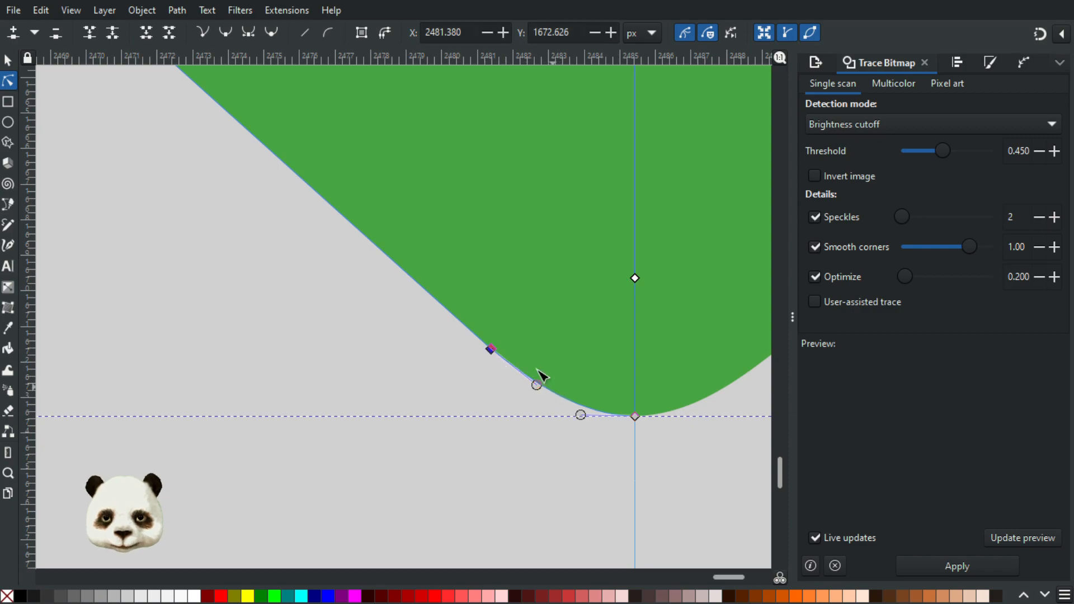
{"action": "scroll", "coordinate": [554, 386], "scroll_direction": "up", "scroll_amount": 2}
{"action": "left_click_drag", "start_coordinate": [527, 385], "coordinate": [504, 383]}
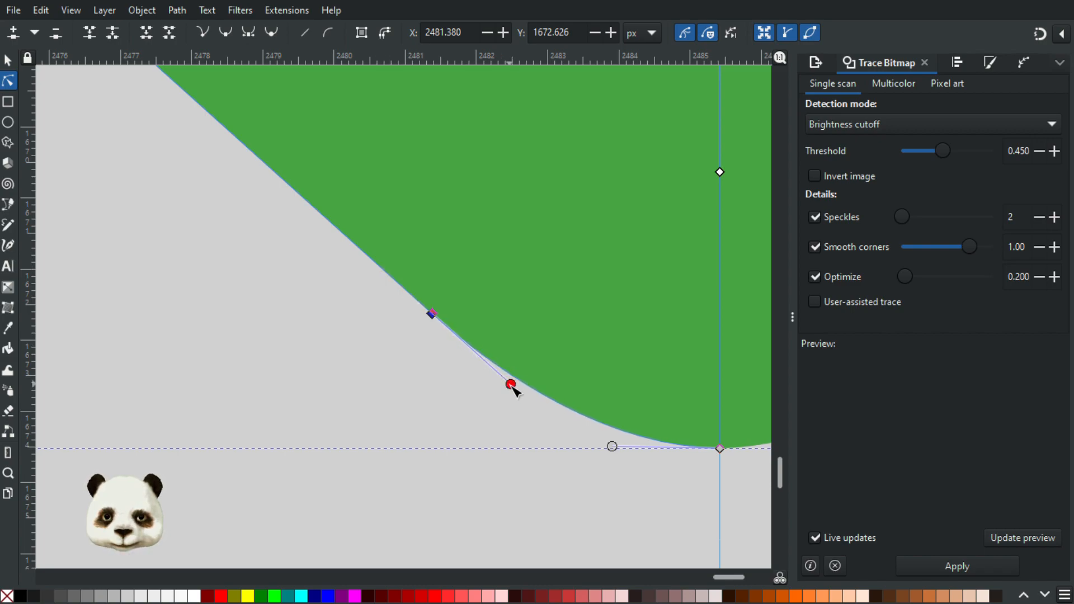
{"action": "left_click", "coordinate": [575, 504]}
{"action": "scroll", "coordinate": [576, 503], "scroll_direction": "down", "scroll_amount": 6}
{"action": "left_click", "coordinate": [555, 515]}
Step: Shift the bottom tip's left side node slightly outward to about X 2481.193, Y 1672.720 px
{"action": "scroll", "coordinate": [557, 502], "scroll_direction": "up", "scroll_amount": 2}
{"action": "left_click", "coordinate": [576, 448]}
{"action": "left_click", "coordinate": [652, 478]}
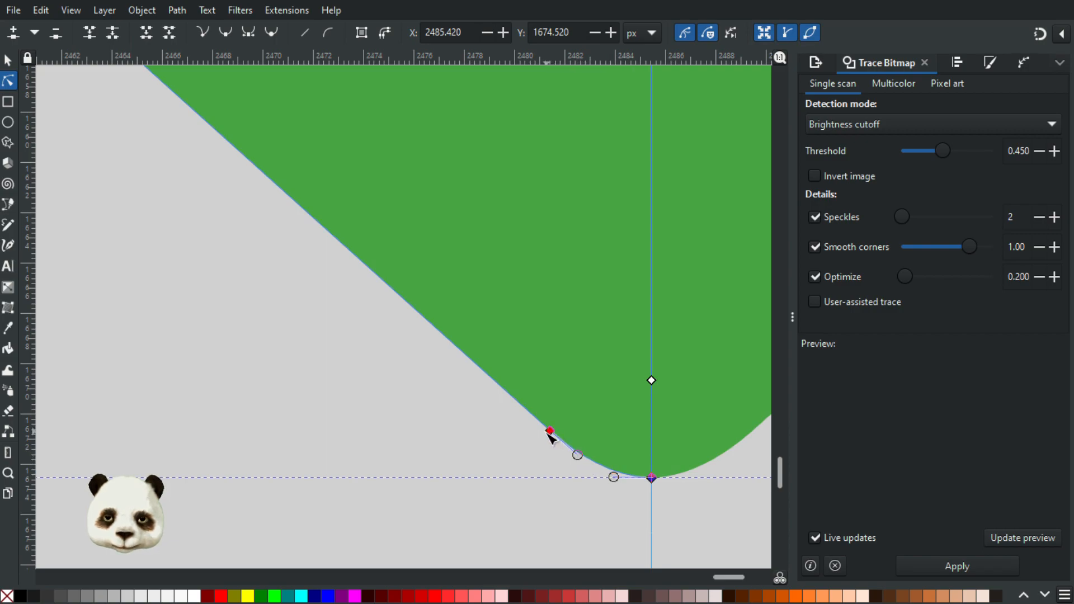
{"action": "left_click_drag", "start_coordinate": [550, 436], "coordinate": [546, 438]}
{"action": "left_click", "coordinate": [583, 497]}
{"action": "scroll", "coordinate": [583, 498], "scroll_direction": "down", "scroll_amount": 2}
Step: Adjust the moved side node's handle to smooth the bottom tip's curve, then deselect and check the tip
{"action": "scroll", "coordinate": [665, 511], "scroll_direction": "up", "scroll_amount": 2}
{"action": "scroll", "coordinate": [587, 470], "scroll_direction": "up", "scroll_amount": 1}
{"action": "left_click", "coordinate": [520, 430]}
{"action": "left_click", "coordinate": [410, 391]}
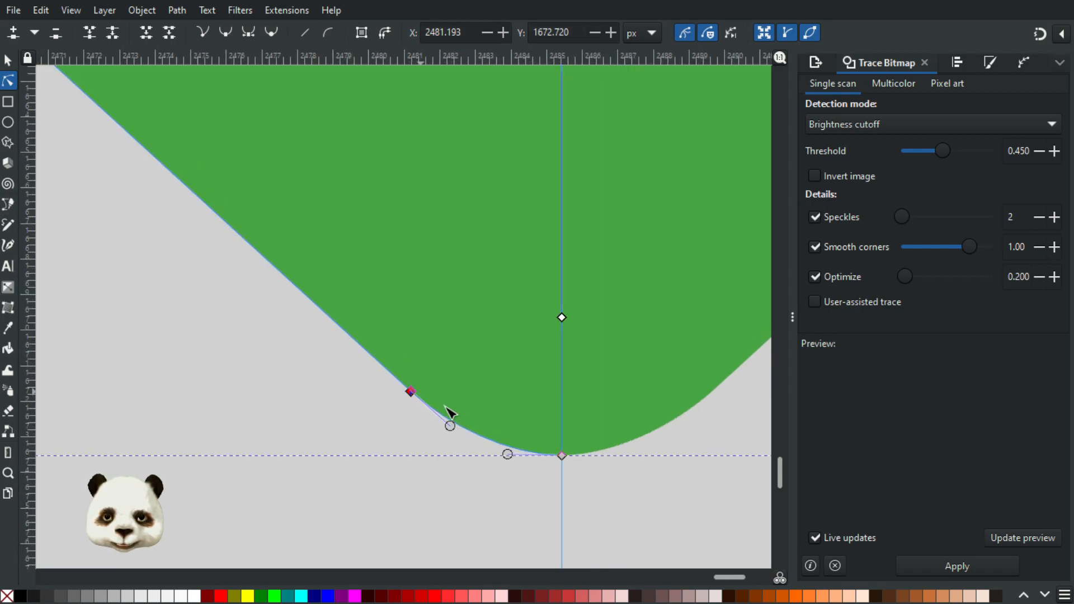
{"action": "left_click_drag", "start_coordinate": [456, 429], "coordinate": [457, 435]}
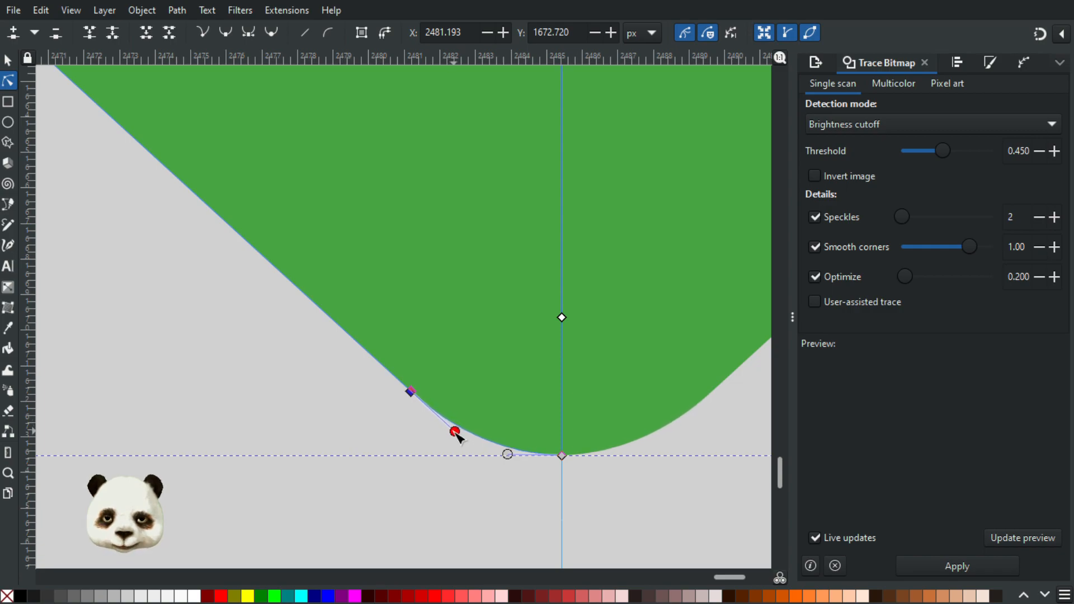
{"action": "left_click", "coordinate": [494, 473]}
{"action": "left_click", "coordinate": [494, 472]}
{"action": "scroll", "coordinate": [651, 504], "scroll_direction": "down", "scroll_amount": 4}
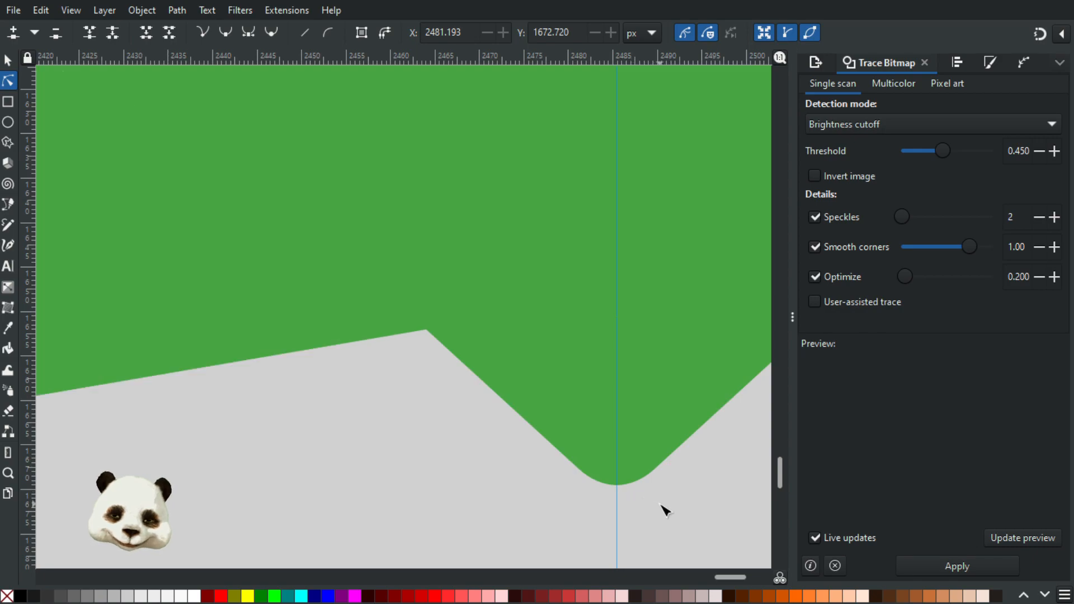
{"action": "scroll", "coordinate": [661, 504], "scroll_direction": "down", "scroll_amount": 3}
{"action": "left_click_drag", "start_coordinate": [560, 492], "coordinate": [353, 404]}
{"action": "scroll", "coordinate": [246, 403], "scroll_direction": "down", "scroll_amount": 2}
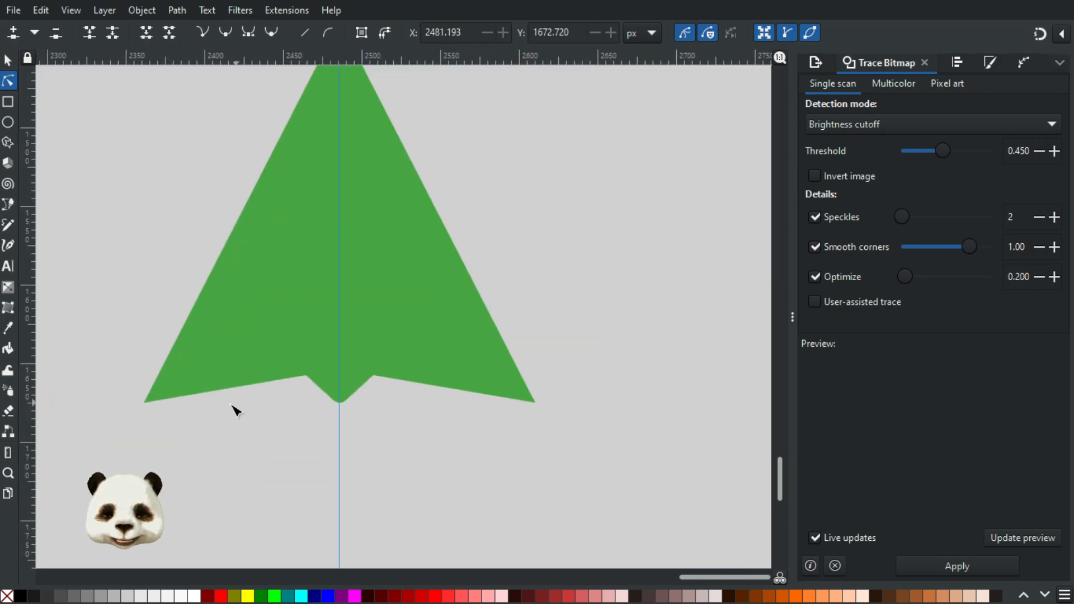
Step: Add nodes on both edges beside the arrow's lower-left corner, at about X 2362.693, Y 1671.221 and X 2364.194, Y 1673.976 px
{"action": "scroll", "coordinate": [226, 413], "scroll_direction": "up", "scroll_amount": 1}
{"action": "scroll", "coordinate": [270, 417], "scroll_direction": "up", "scroll_amount": 2}
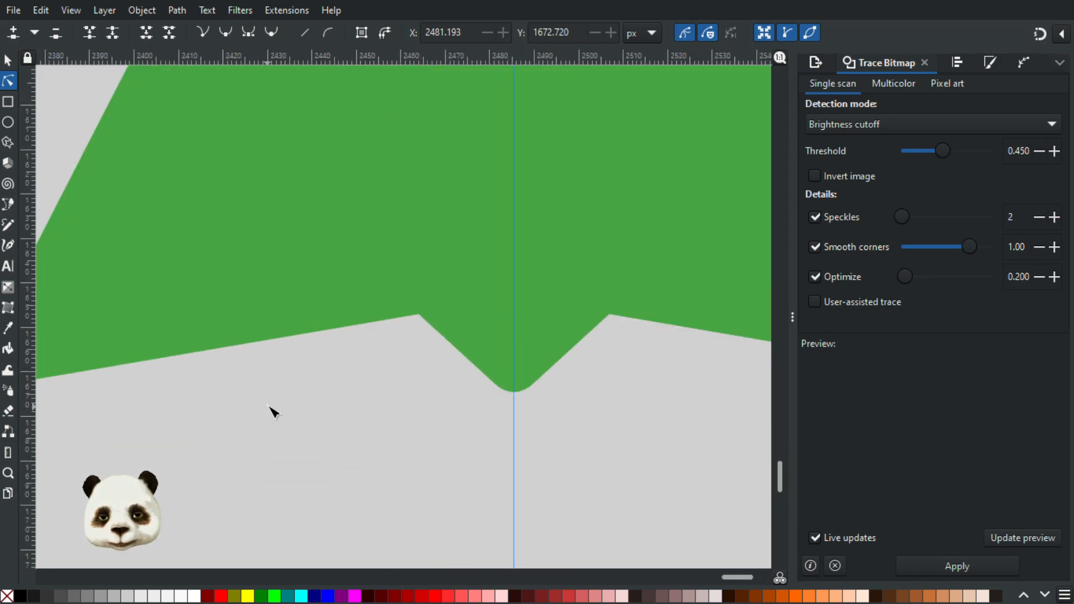
{"action": "scroll", "coordinate": [249, 400], "scroll_direction": "down", "scroll_amount": 4}
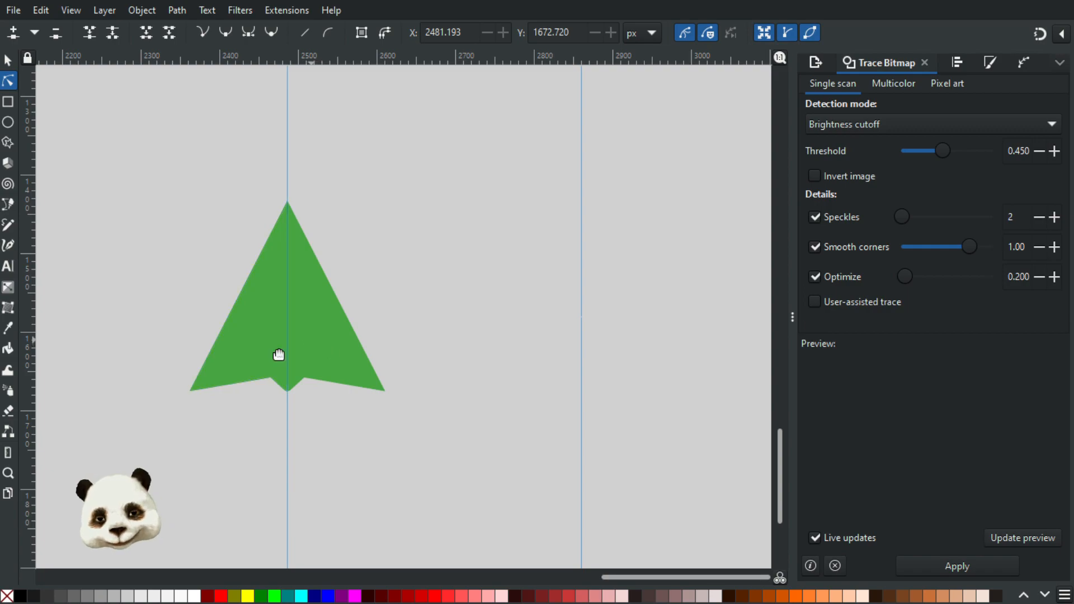
{"action": "scroll", "coordinate": [161, 401], "scroll_direction": "up", "scroll_amount": 4}
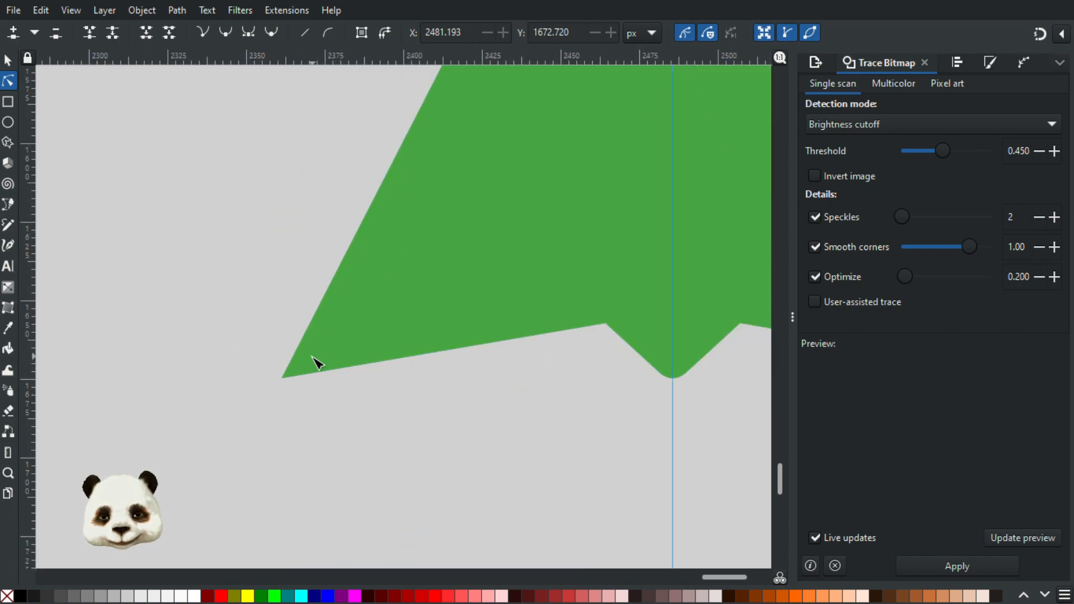
{"action": "scroll", "coordinate": [317, 358], "scroll_direction": "down", "scroll_amount": 2}
{"action": "scroll", "coordinate": [392, 342], "scroll_direction": "up", "scroll_amount": 2}
{"action": "scroll", "coordinate": [268, 336], "scroll_direction": "up", "scroll_amount": 3}
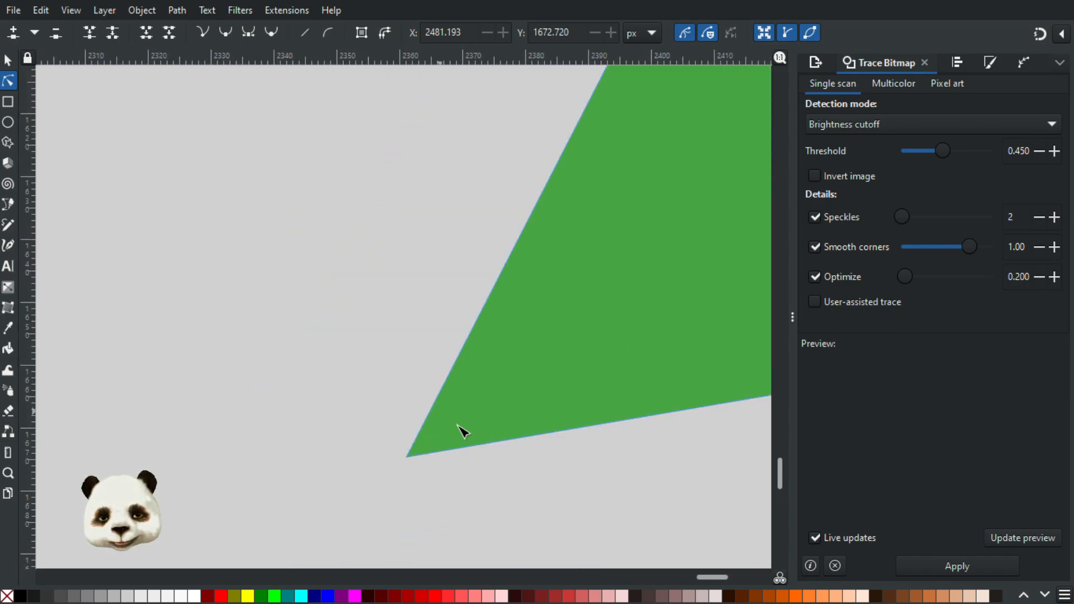
{"action": "scroll", "coordinate": [487, 425], "scroll_direction": "up", "scroll_amount": 1}
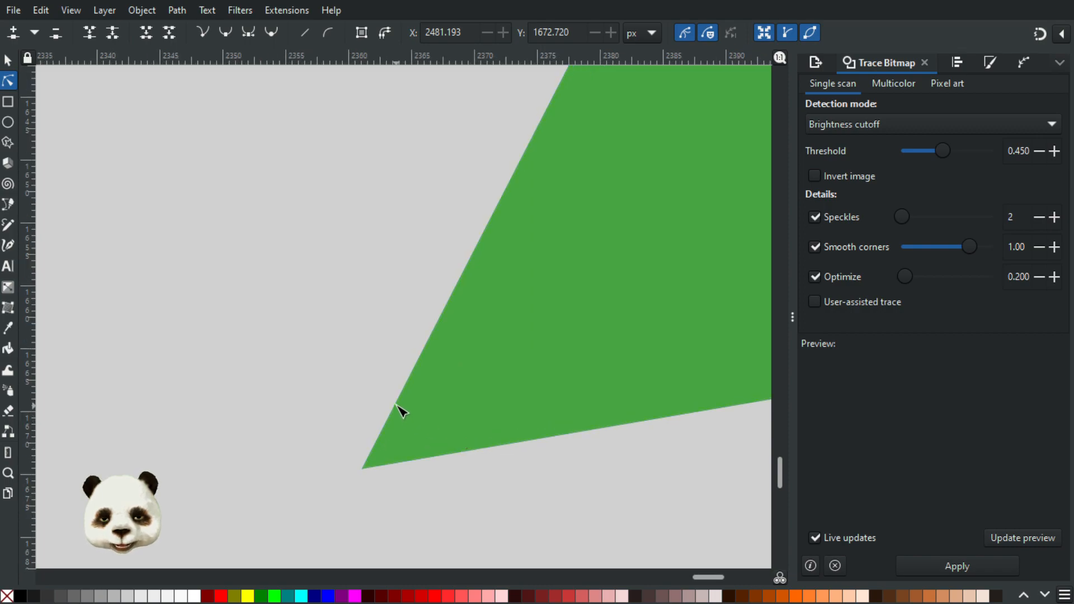
{"action": "left_click", "coordinate": [403, 410]}
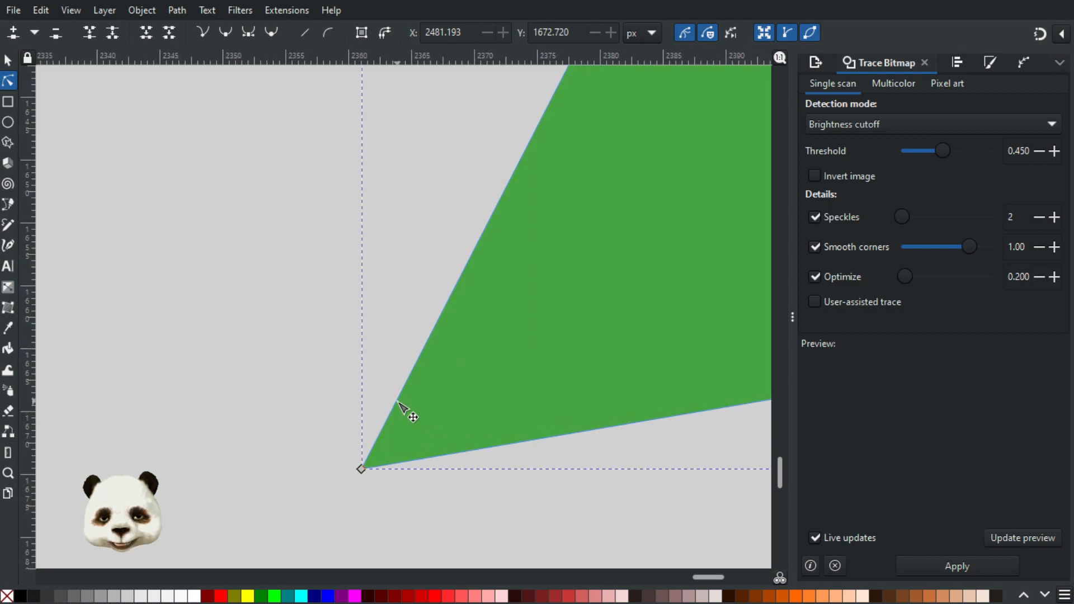
{"action": "double_click", "coordinate": [383, 428]}
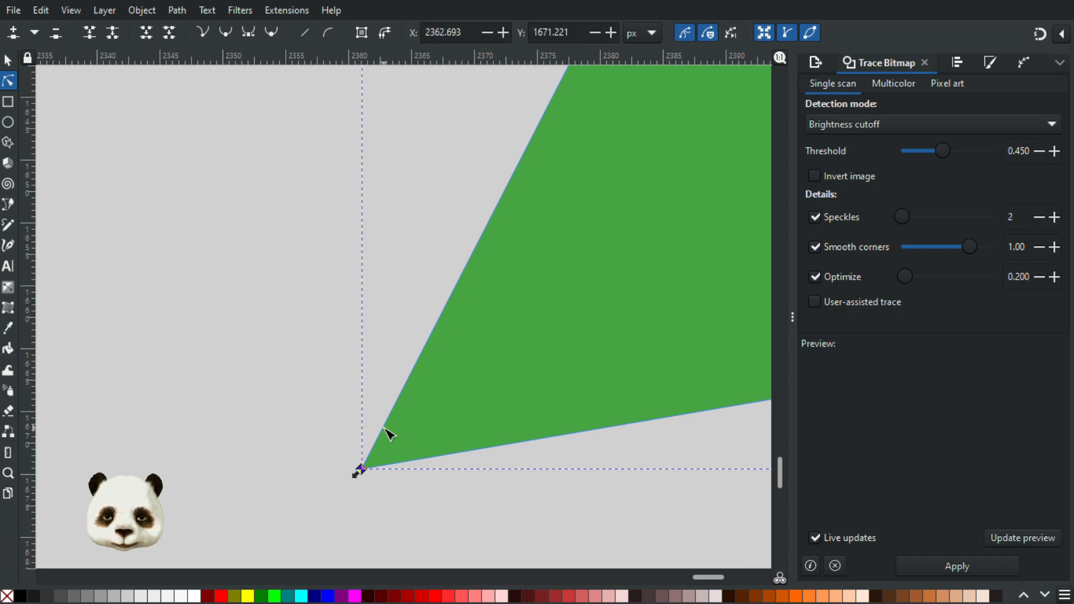
{"action": "double_click", "coordinate": [402, 463]}
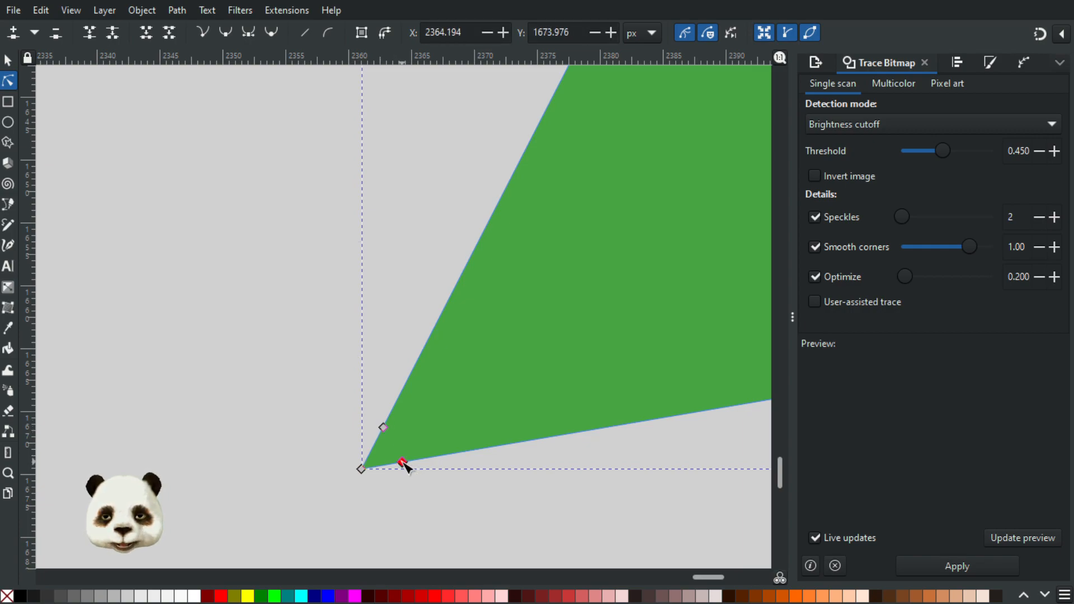
Step: Delete the sharp lower-left corner node and shorten both curve handles to shape a rounded corner
{"action": "left_click", "coordinate": [362, 470]}
{"action": "key", "text": "Delete"}
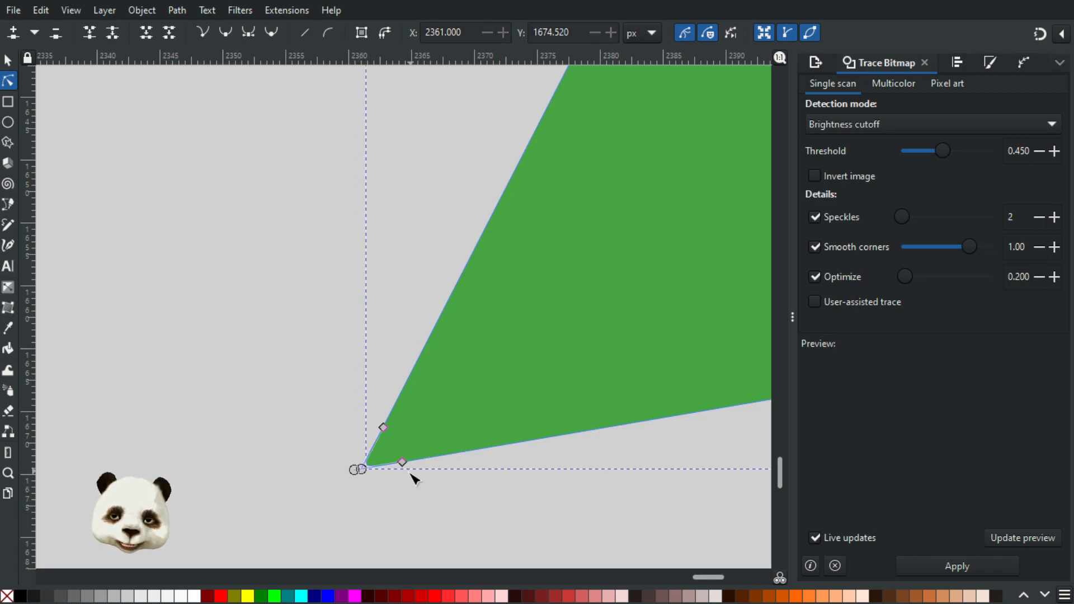
{"action": "scroll", "coordinate": [368, 480], "scroll_direction": "up", "scroll_amount": 3}
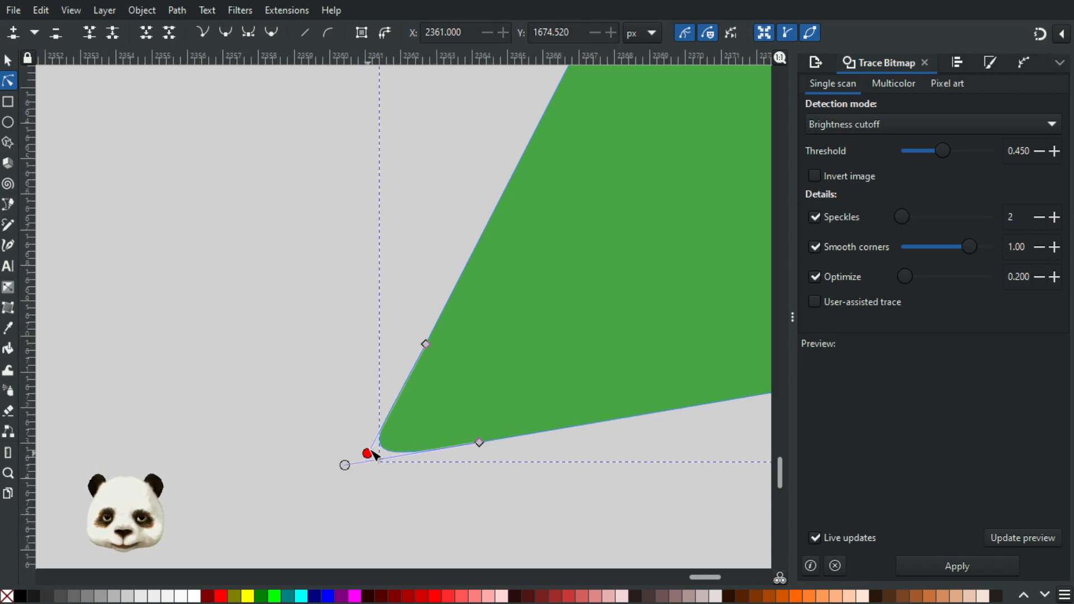
{"action": "left_click_drag", "start_coordinate": [384, 443], "coordinate": [398, 417]}
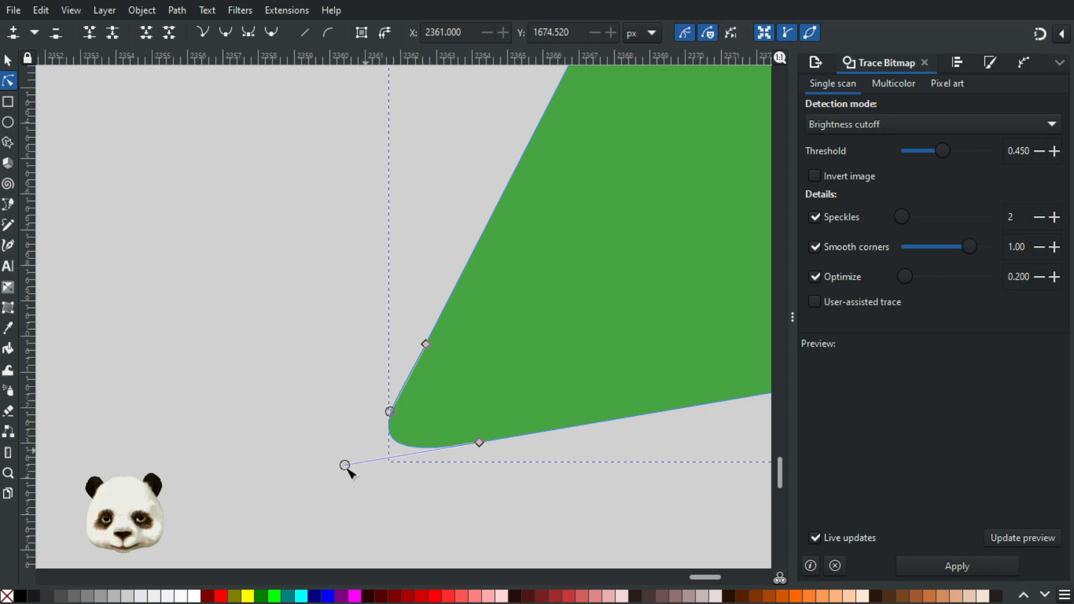
{"action": "left_click_drag", "start_coordinate": [345, 466], "coordinate": [391, 457]}
{"action": "left_click_drag", "start_coordinate": [395, 409], "coordinate": [401, 393]}
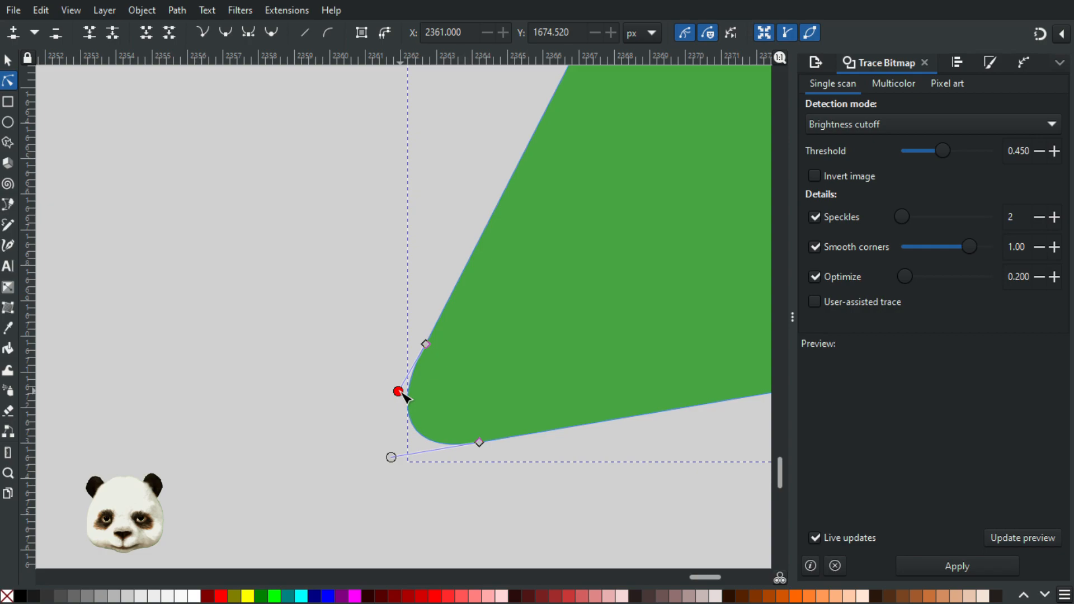
{"action": "left_click", "coordinate": [569, 488]}
{"action": "scroll", "coordinate": [569, 489], "scroll_direction": "down", "scroll_amount": 8}
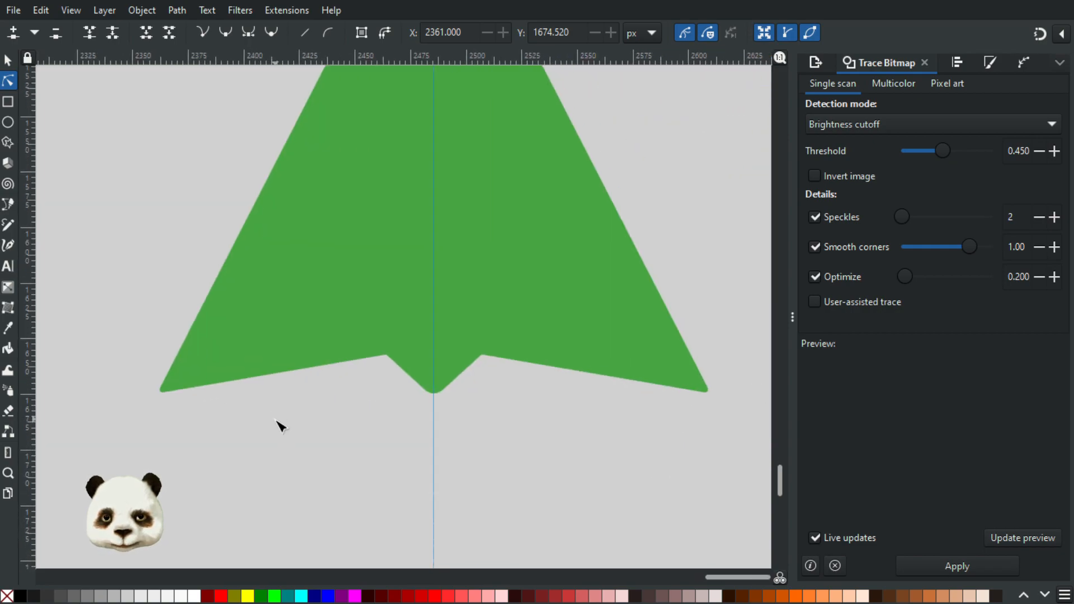
Step: Try to move the rounded corner's upper node slightly up the left edge, then undo the move
{"action": "scroll", "coordinate": [207, 410], "scroll_direction": "up", "scroll_amount": 6}
{"action": "left_click", "coordinate": [334, 399]}
{"action": "left_click", "coordinate": [321, 401]}
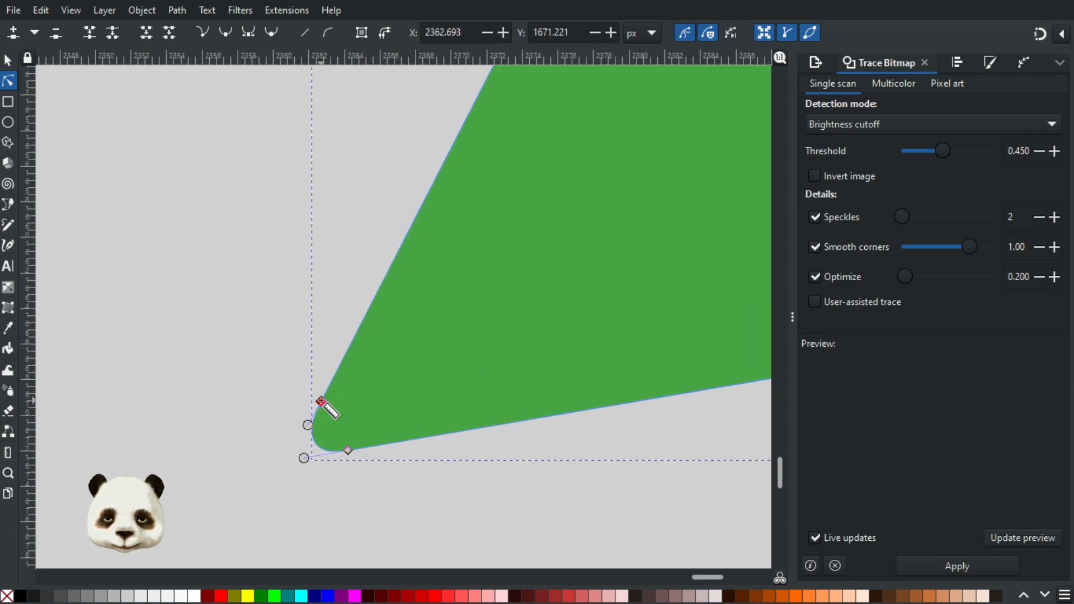
{"action": "key", "text": "m"}
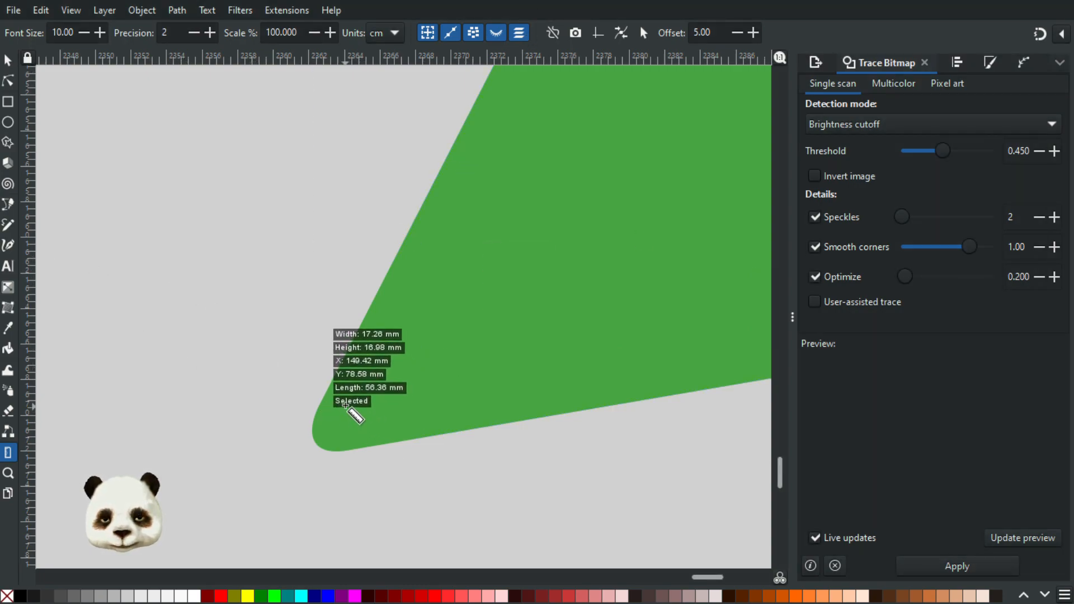
{"action": "key", "text": "n"}
{"action": "left_click", "coordinate": [321, 401]}
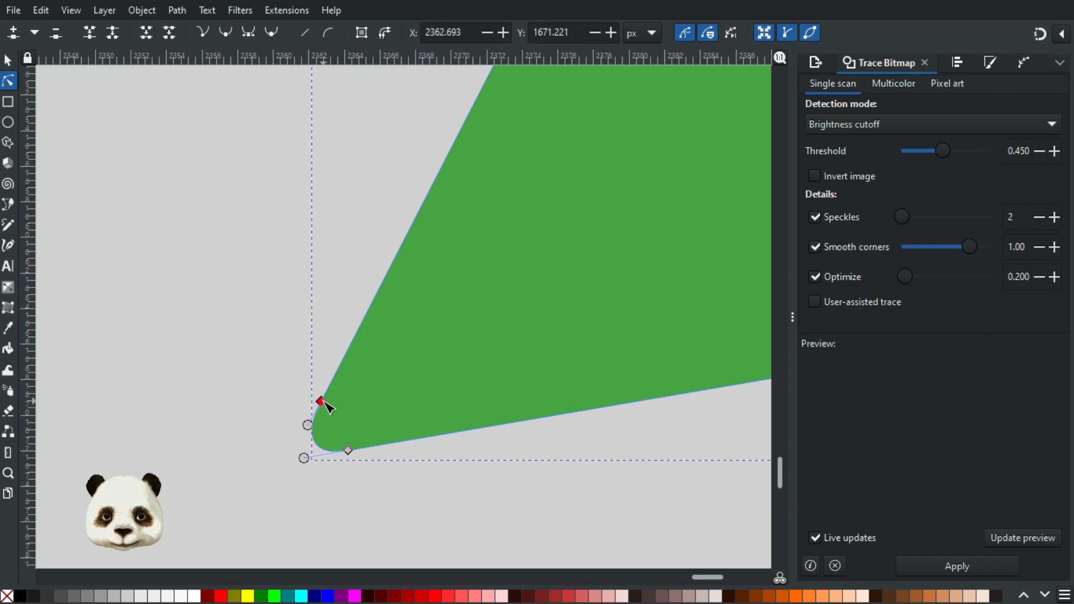
{"action": "mouse_move", "coordinate": [323, 400]}
{"action": "left_mouse_down"}
{"action": "mouse_move", "coordinate": [337, 384]}
{"action": "mouse_move", "coordinate": [325, 395]}
{"action": "left_mouse_up"}
{"action": "key", "text": "ctrl+z"}
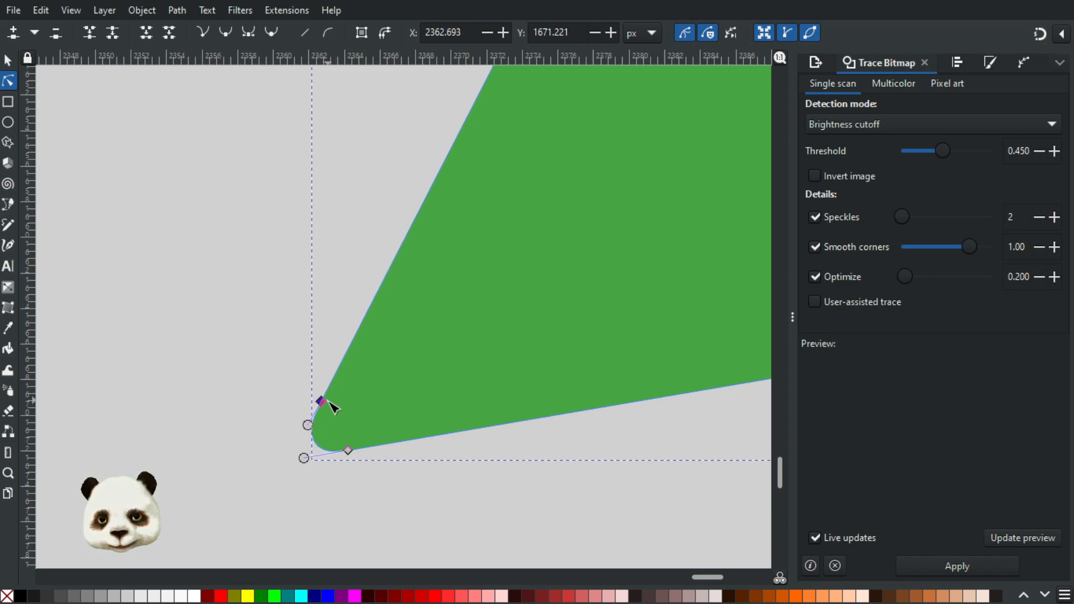
Step: Replace the rounded corner's two nodes with ones farther out, at about X 2363.244, Y 1670.145 and X 2365.234, Y 1673.800 px
{"action": "left_click", "coordinate": [331, 382]}
{"action": "double_click", "coordinate": [332, 383]}
{"action": "left_click", "coordinate": [321, 402]}
{"action": "key", "text": "Delete"}
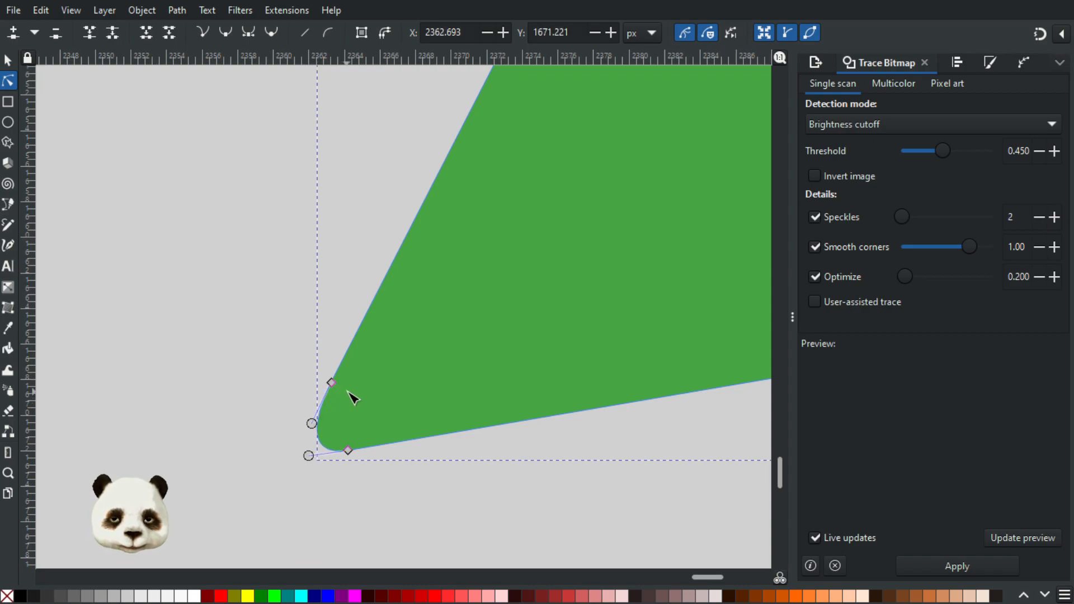
{"action": "double_click", "coordinate": [368, 447]}
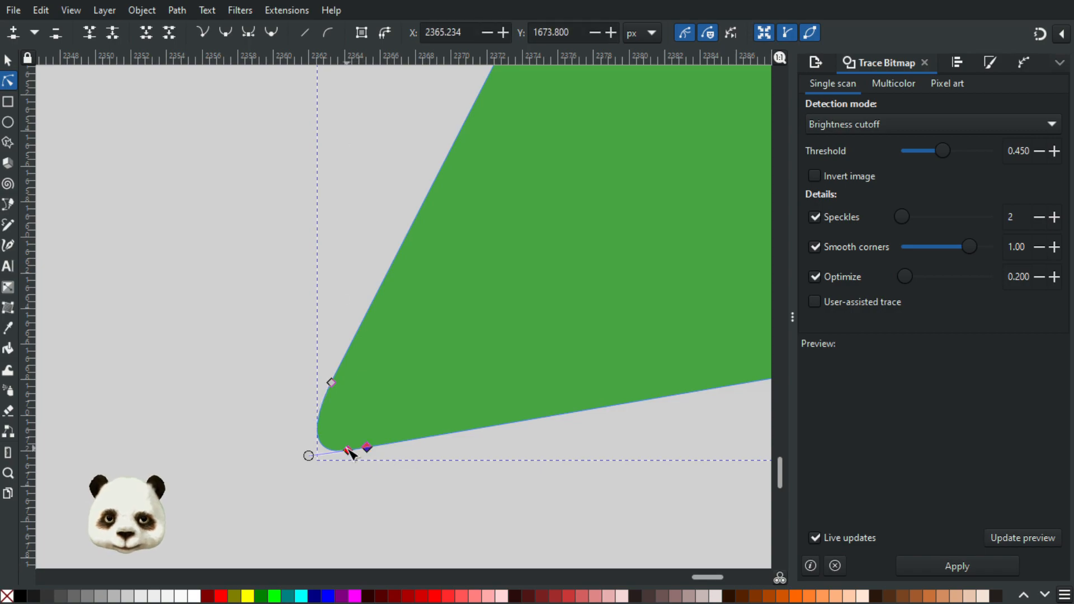
{"action": "left_click", "coordinate": [348, 450]}
{"action": "key", "text": "Delete"}
Step: Adjust the upper node's handle to even out the lower-left corner's curve, then deselect and check the arrow
{"action": "left_click_drag", "start_coordinate": [321, 444], "coordinate": [311, 435]}
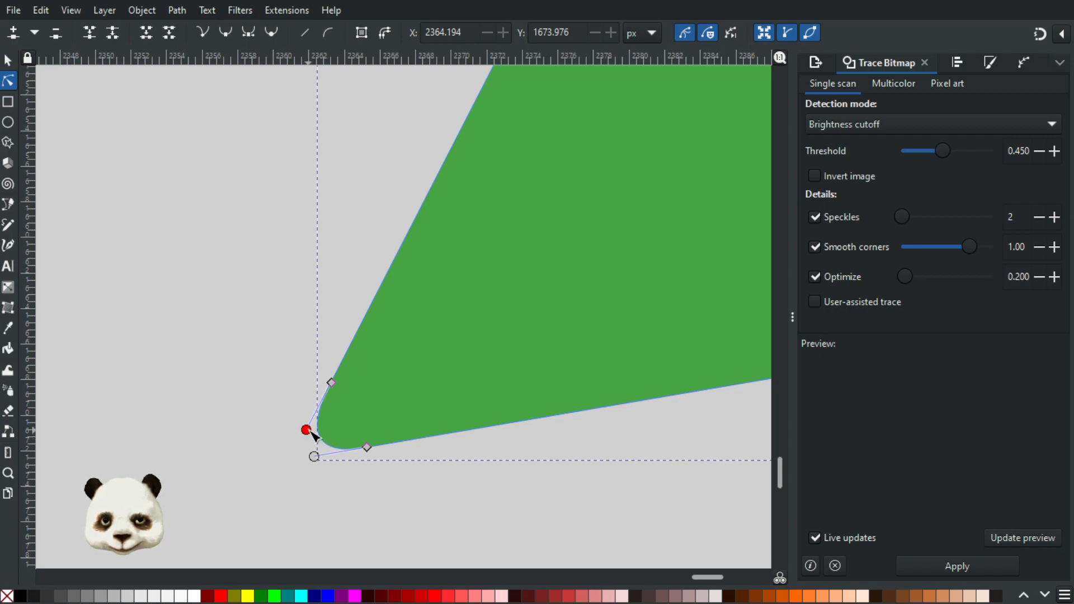
{"action": "left_click", "coordinate": [466, 483]}
{"action": "scroll", "coordinate": [503, 500], "scroll_direction": "down", "scroll_amount": 9, "text": "ctrl"}
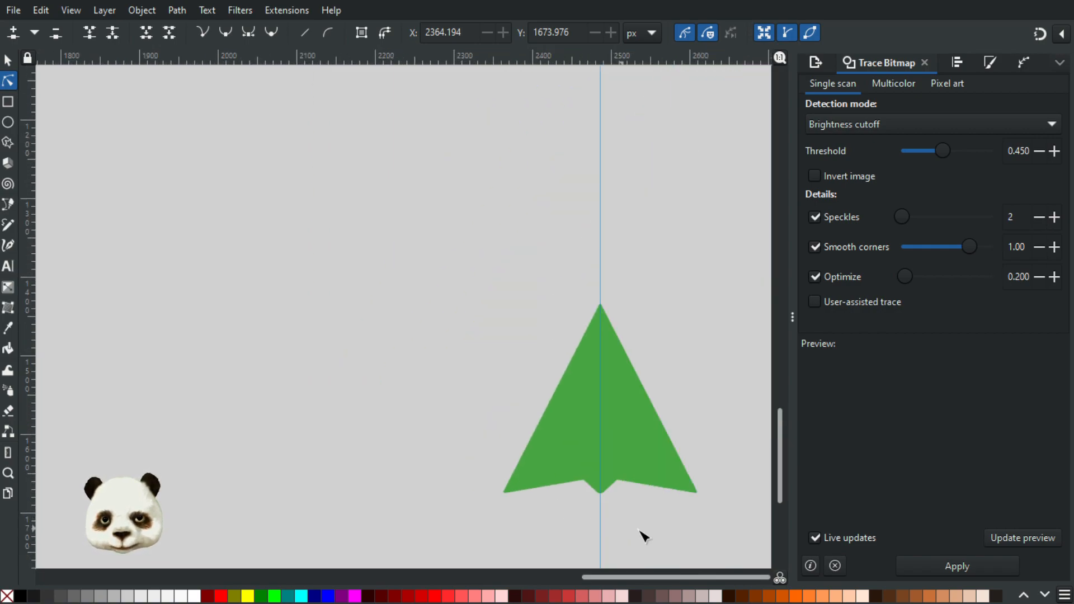
{"action": "scroll", "coordinate": [707, 542], "scroll_direction": "up", "scroll_amount": 2, "text": "ctrl"}
{"action": "scroll", "coordinate": [707, 541], "scroll_direction": "up", "scroll_amount": 1, "text": "ctrl"}
{"action": "scroll", "coordinate": [693, 539], "scroll_direction": "down", "scroll_amount": 2, "text": "ctrl"}
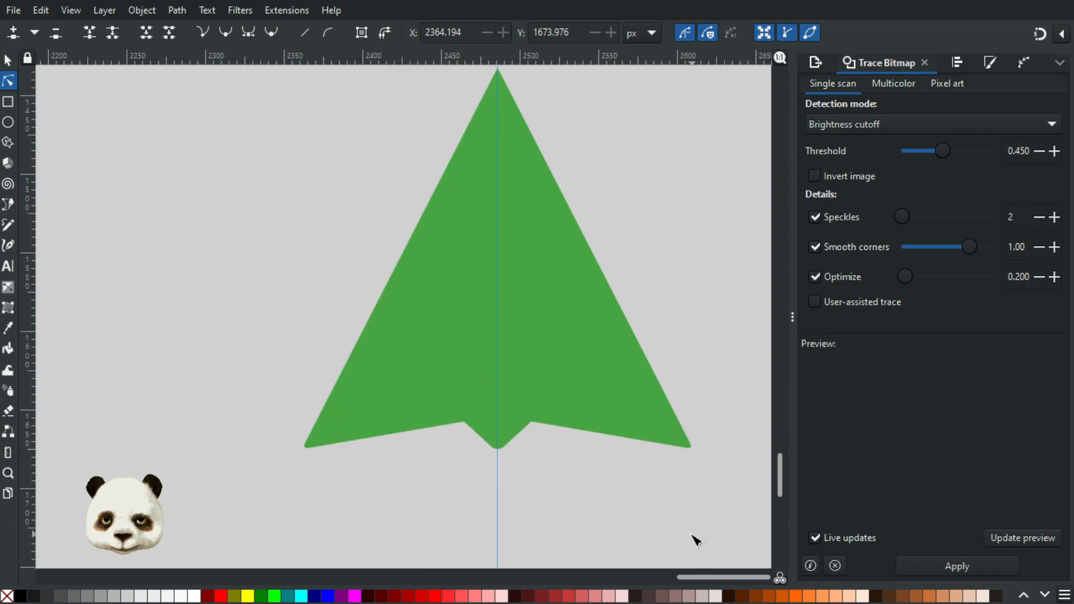
{"action": "scroll", "coordinate": [579, 519], "scroll_direction": "up", "scroll_amount": 2, "text": "ctrl"}
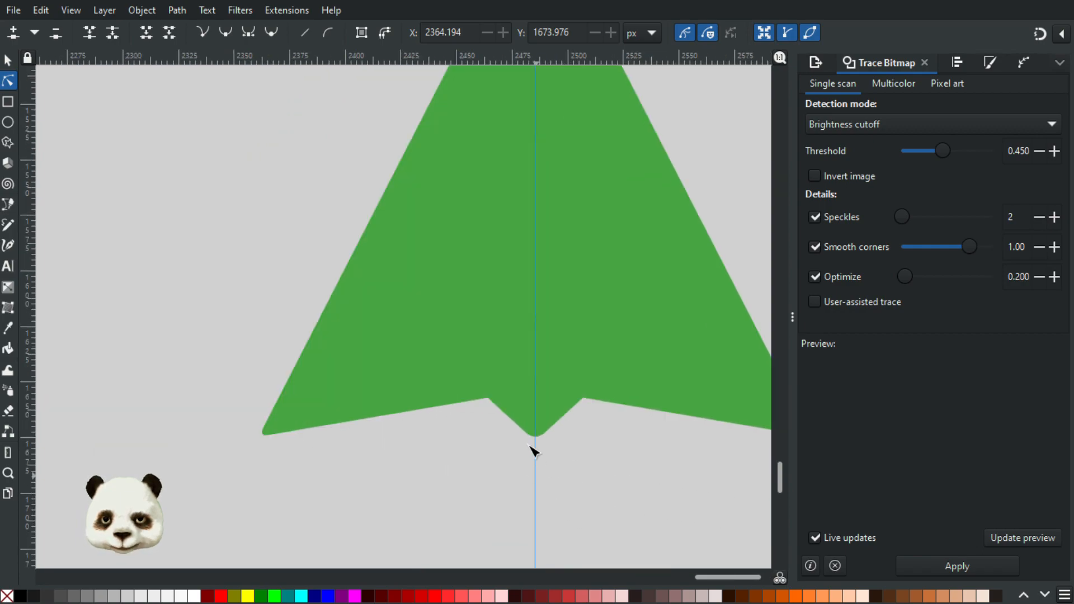
Step: Widen the lower-left rounding by replacing its two nodes with ones farther out, the upper at about X 2364.156, Y 1668.368 px
{"action": "scroll", "coordinate": [301, 436], "scroll_direction": "up", "scroll_amount": 6, "text": "ctrl"}
{"action": "left_click", "coordinate": [300, 389]}
{"action": "double_click", "coordinate": [311, 376]}
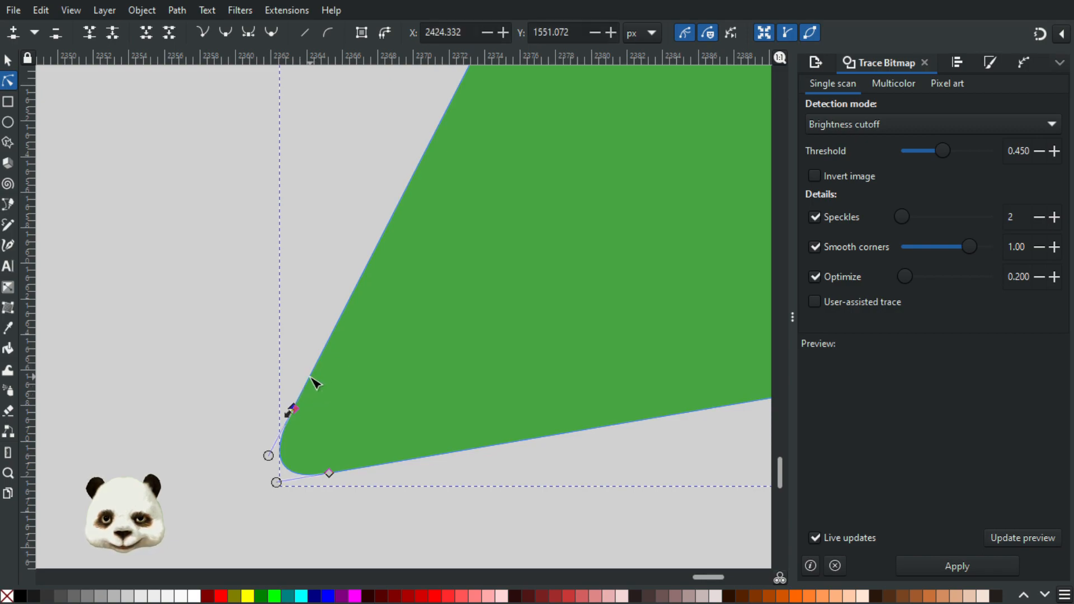
{"action": "double_click", "coordinate": [363, 468]}
{"action": "left_click", "coordinate": [330, 474]}
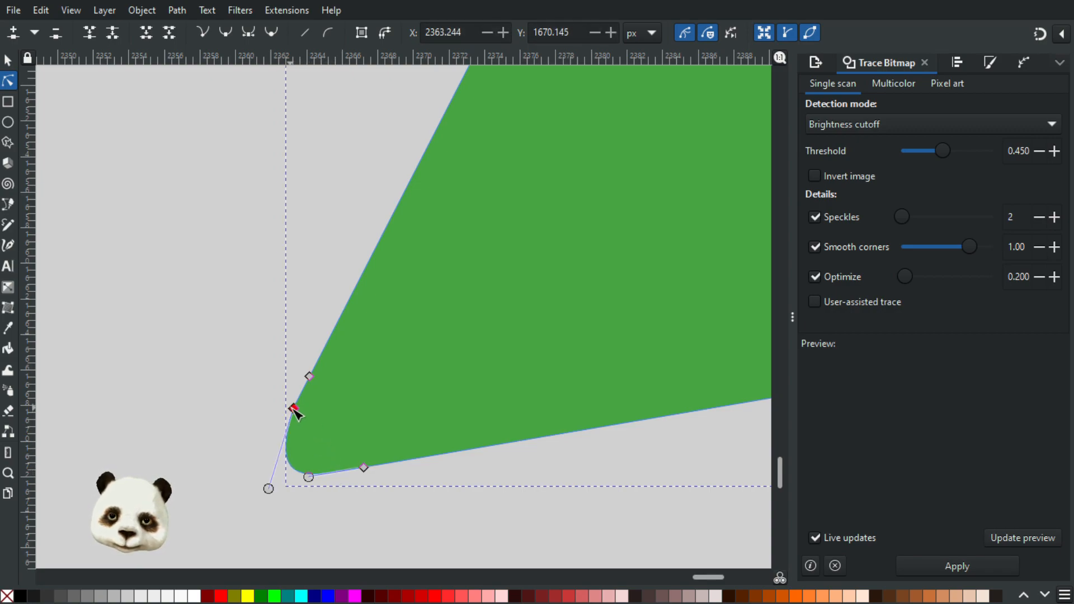
{"action": "left_click_drag", "start_coordinate": [295, 410], "coordinate": [314, 444]}
Step: Add a node on the arrow's left edge just below the top tip
{"action": "scroll", "coordinate": [493, 497], "scroll_direction": "down", "scroll_amount": 7}
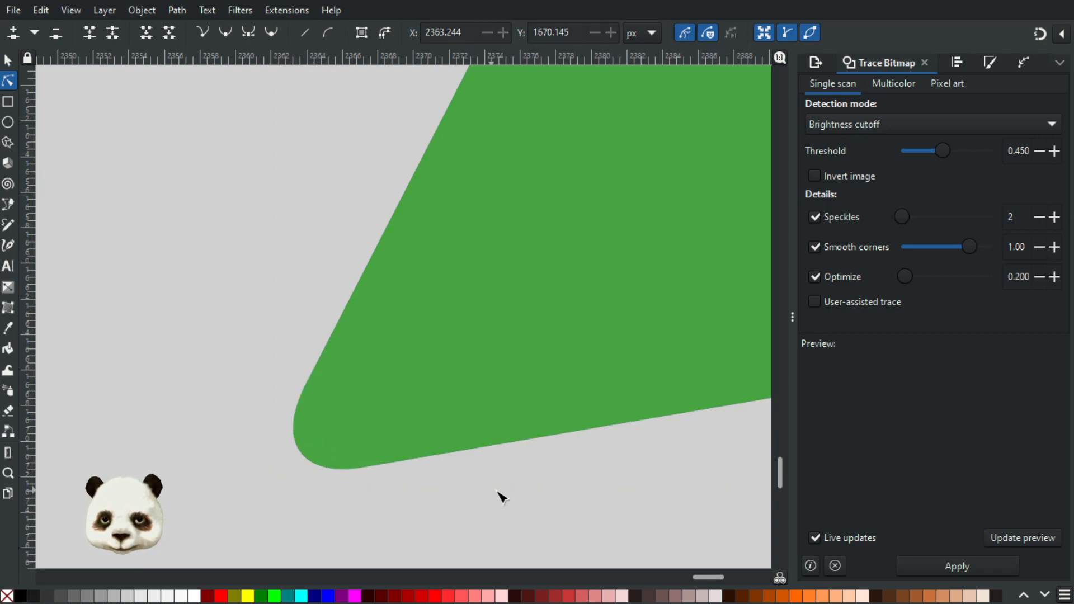
{"action": "left_click_drag", "start_coordinate": [643, 210], "coordinate": [460, 216]}
{"action": "scroll", "coordinate": [528, 116], "scroll_direction": "up", "scroll_amount": 2}
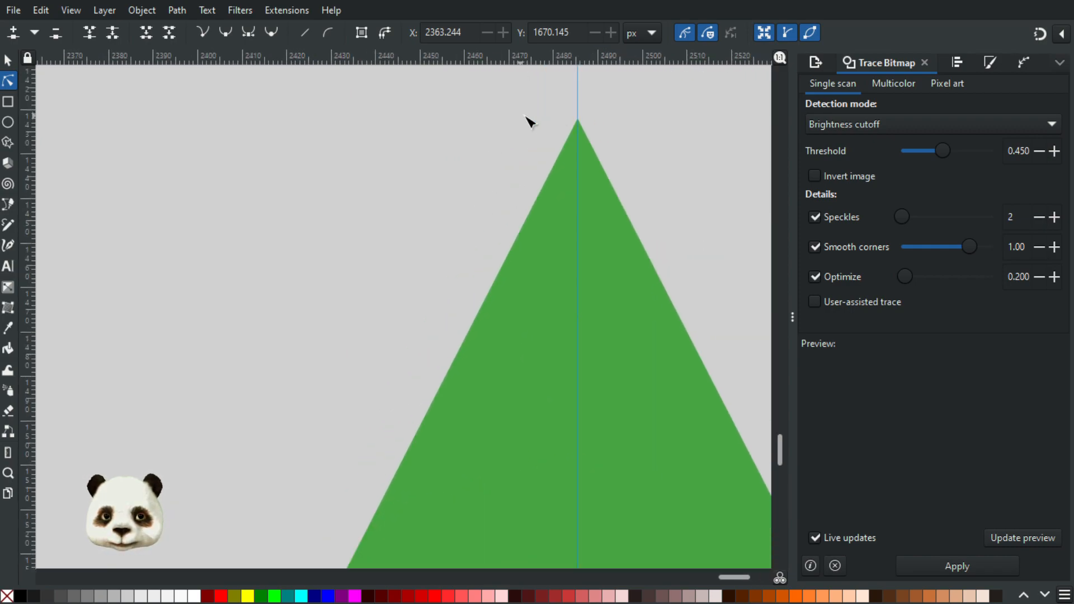
{"action": "scroll", "coordinate": [596, 114], "scroll_direction": "up", "scroll_amount": 3}
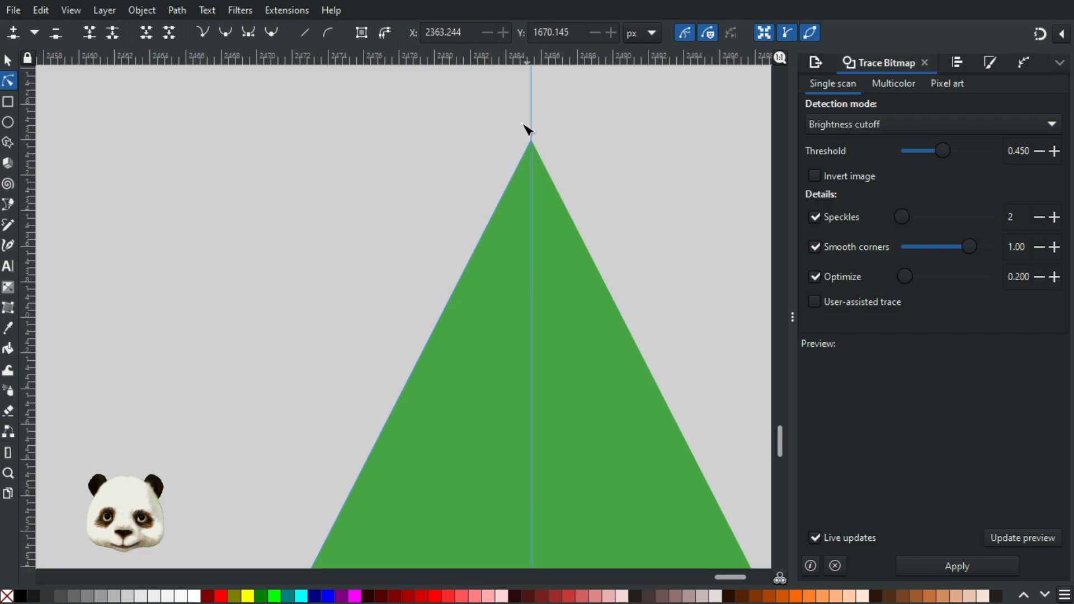
{"action": "scroll", "coordinate": [532, 150], "scroll_direction": "up", "scroll_amount": 4}
{"action": "left_click", "coordinate": [539, 231]}
{"action": "left_click", "coordinate": [539, 231]}
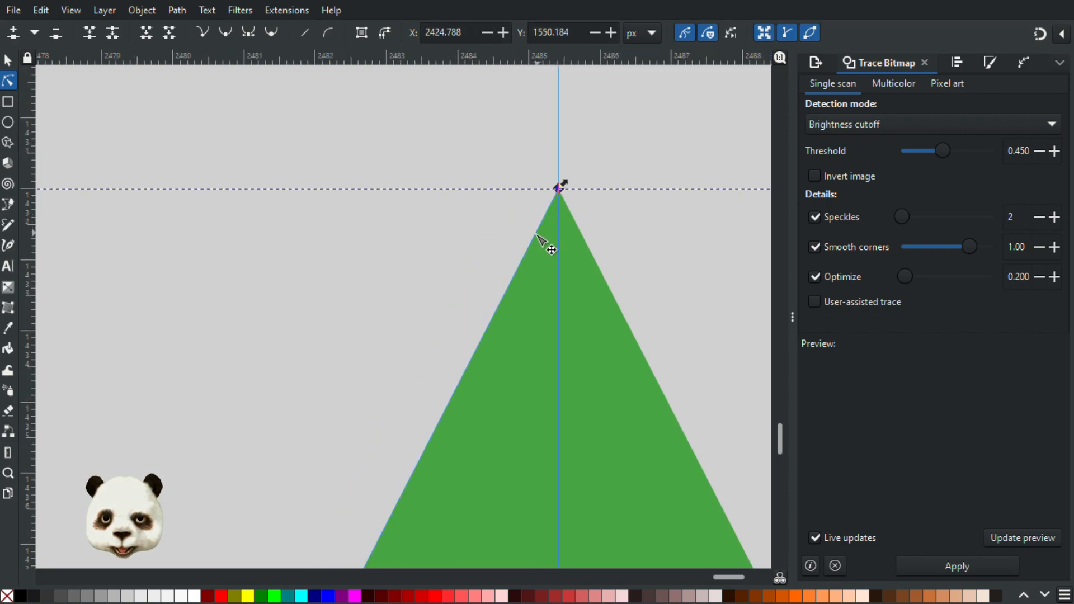
{"action": "double_click", "coordinate": [532, 240]}
Step: Try deleting the arrow's apex node and pulling in the remaining node's long handle above the tip
{"action": "left_click", "coordinate": [561, 188]}
{"action": "key", "text": "Delete"}
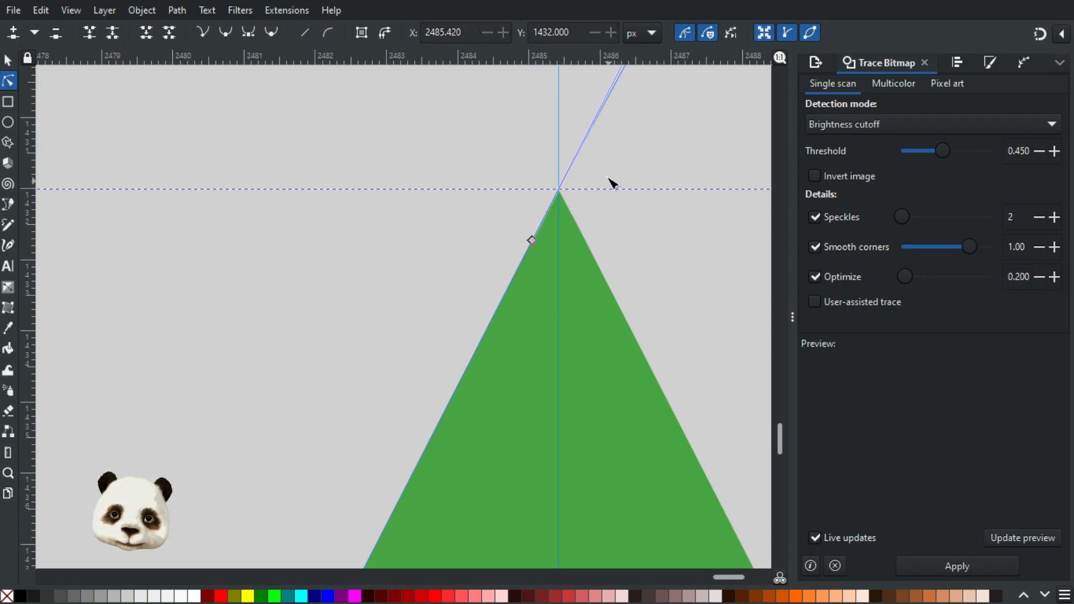
{"action": "scroll", "coordinate": [489, 374], "scroll_direction": "down", "scroll_amount": 5}
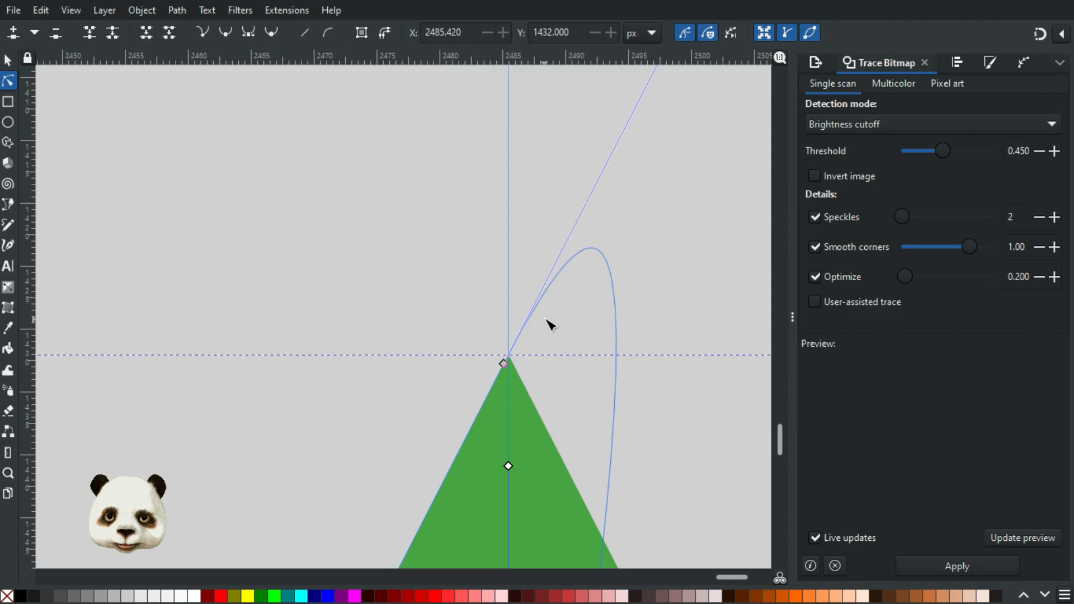
{"action": "scroll", "coordinate": [551, 324], "scroll_direction": "down", "scroll_amount": 2}
{"action": "scroll", "coordinate": [604, 241], "scroll_direction": "down", "scroll_amount": 4}
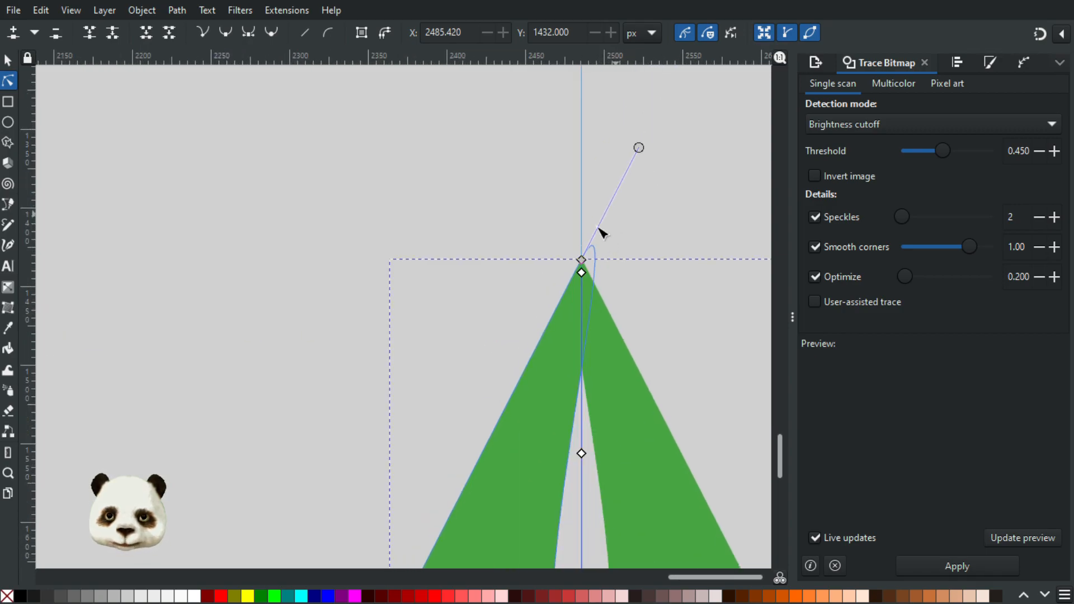
{"action": "scroll", "coordinate": [610, 226], "scroll_direction": "up", "scroll_amount": 3}
{"action": "scroll", "coordinate": [582, 319], "scroll_direction": "up", "scroll_amount": 2}
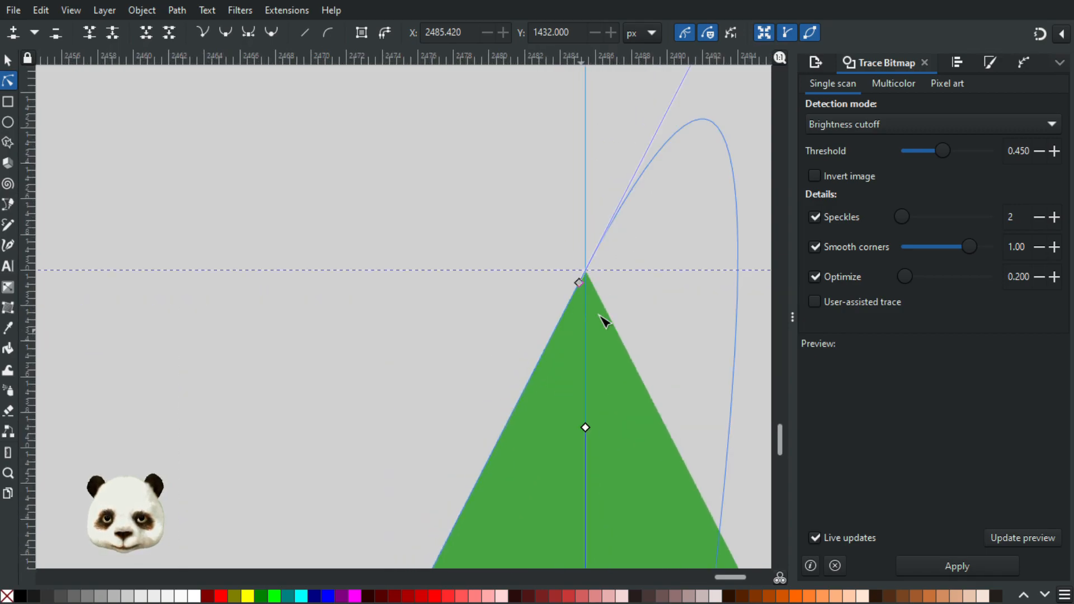
{"action": "scroll", "coordinate": [621, 293], "scroll_direction": "down", "scroll_amount": 2}
{"action": "left_click_drag", "start_coordinate": [657, 217], "coordinate": [502, 429]}
{"action": "left_click_drag", "start_coordinate": [613, 173], "coordinate": [508, 283]}
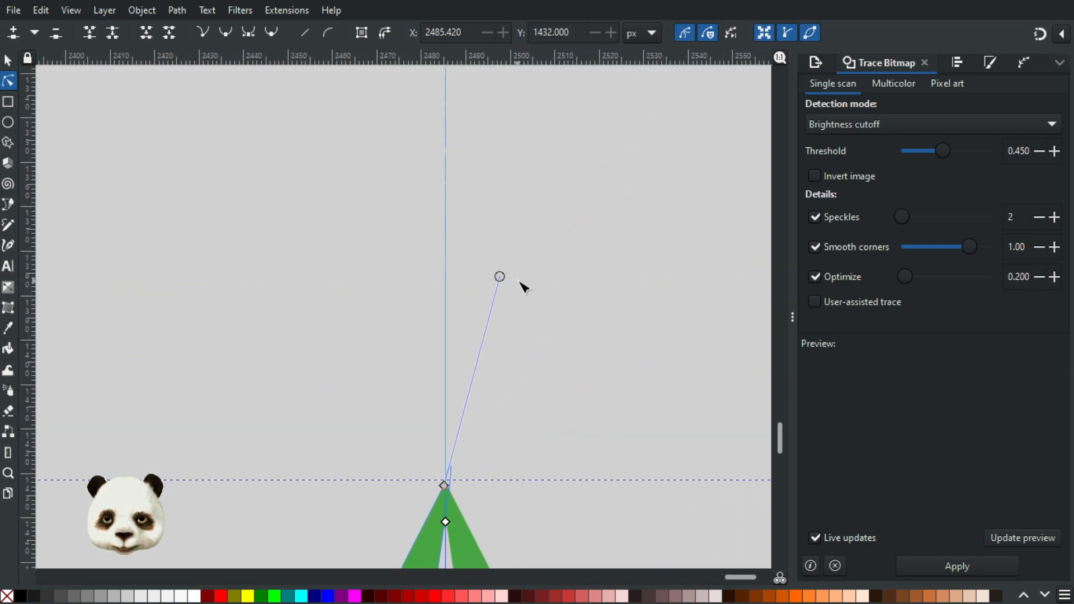
{"action": "left_click", "coordinate": [501, 278], "text": "ctrl"}
Step: Try to retract the long handle on the centre node at the arrow's bottom tip
{"action": "left_click_drag", "start_coordinate": [512, 357], "coordinate": [542, 45]}
{"action": "scroll", "coordinate": [504, 336], "scroll_direction": "down", "scroll_amount": 5}
{"action": "scroll", "coordinate": [496, 396], "scroll_direction": "up", "scroll_amount": 3}
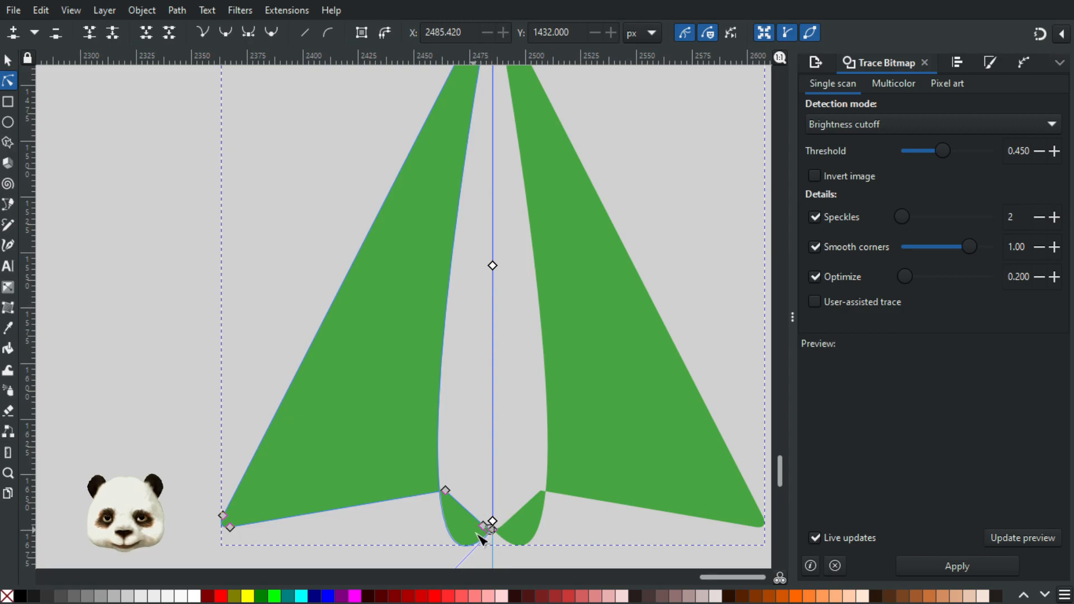
{"action": "scroll", "coordinate": [492, 543], "scroll_direction": "down", "scroll_amount": 4}
{"action": "scroll", "coordinate": [458, 545], "scroll_direction": "up", "scroll_amount": 5}
{"action": "scroll", "coordinate": [470, 511], "scroll_direction": "down", "scroll_amount": 1}
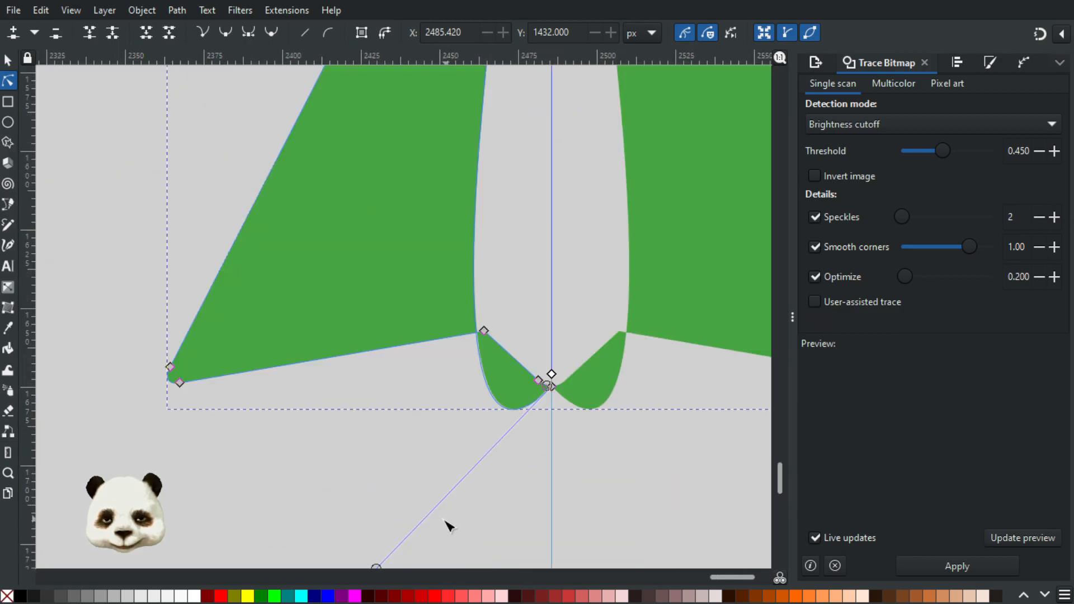
{"action": "left_click", "coordinate": [376, 568], "text": "ctrl"}
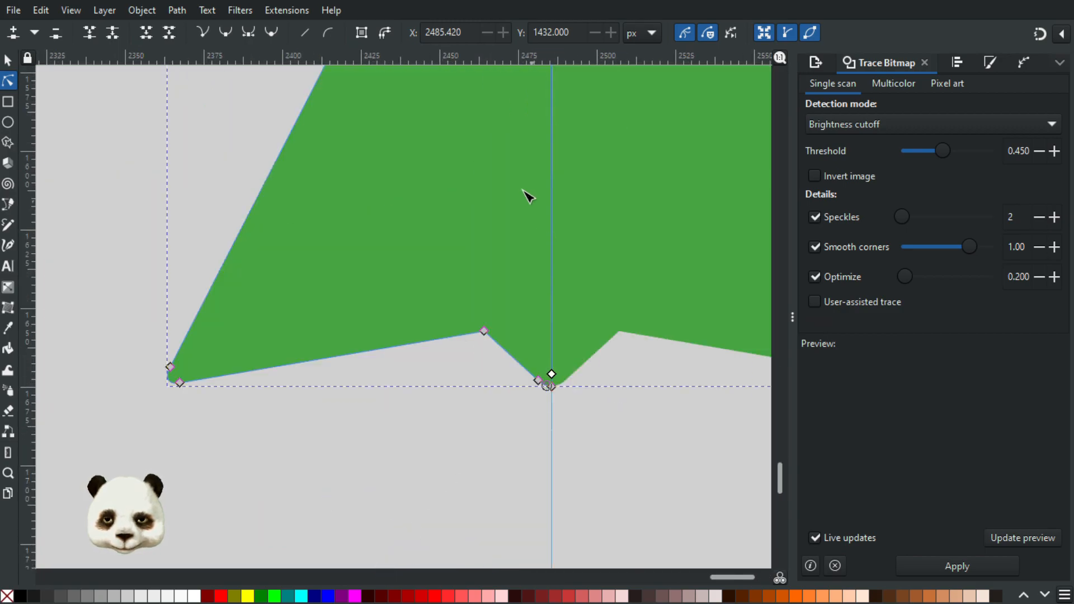
Step: Check the arrow's top tip, then undo the handle retractions and the deletion of the apex node
{"action": "scroll", "coordinate": [522, 189], "scroll_direction": "down", "scroll_amount": 4}
{"action": "left_click_drag", "start_coordinate": [471, 150], "coordinate": [407, 446]}
{"action": "scroll", "coordinate": [453, 428], "scroll_direction": "up", "scroll_amount": 5}
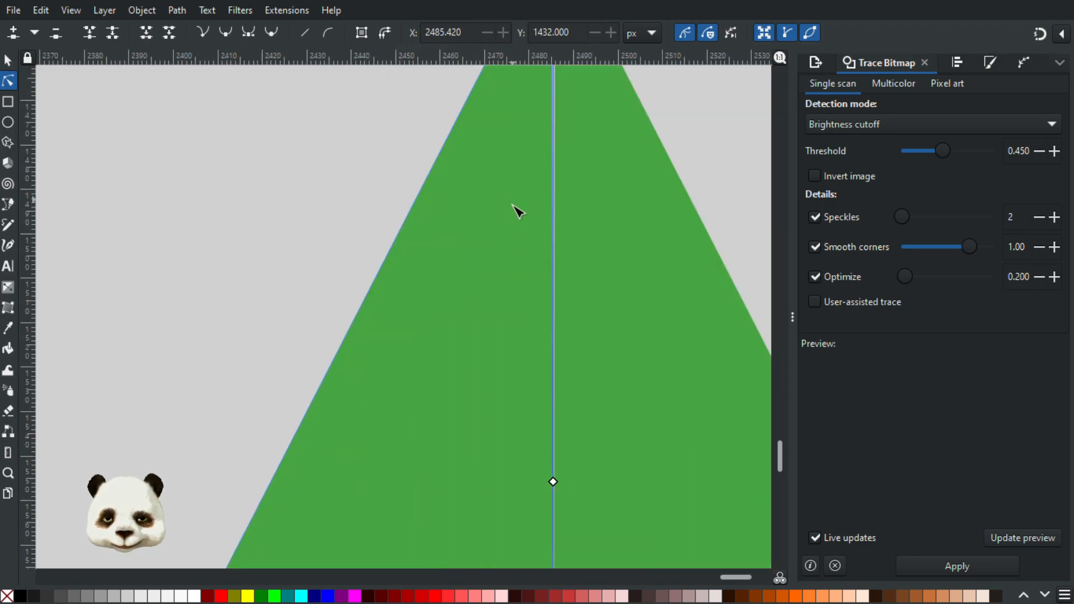
{"action": "scroll", "coordinate": [513, 208], "scroll_direction": "down", "scroll_amount": 3}
{"action": "left_click_drag", "start_coordinate": [514, 177], "coordinate": [465, 334]}
{"action": "scroll", "coordinate": [456, 327], "scroll_direction": "up", "scroll_amount": 3}
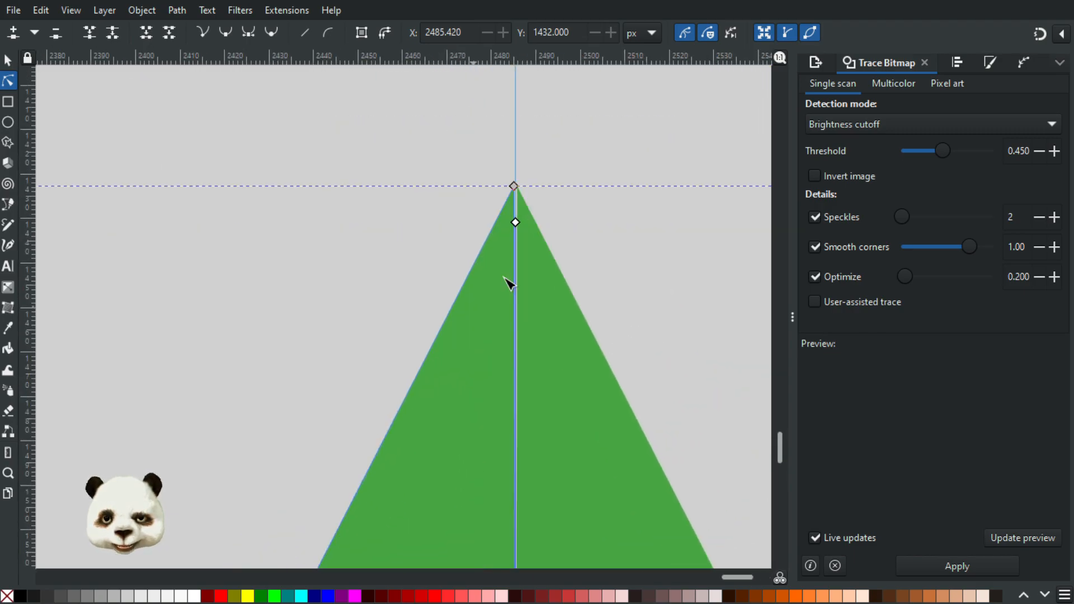
{"action": "scroll", "coordinate": [531, 172], "scroll_direction": "up", "scroll_amount": 3}
{"action": "scroll", "coordinate": [510, 214], "scroll_direction": "up", "scroll_amount": 2}
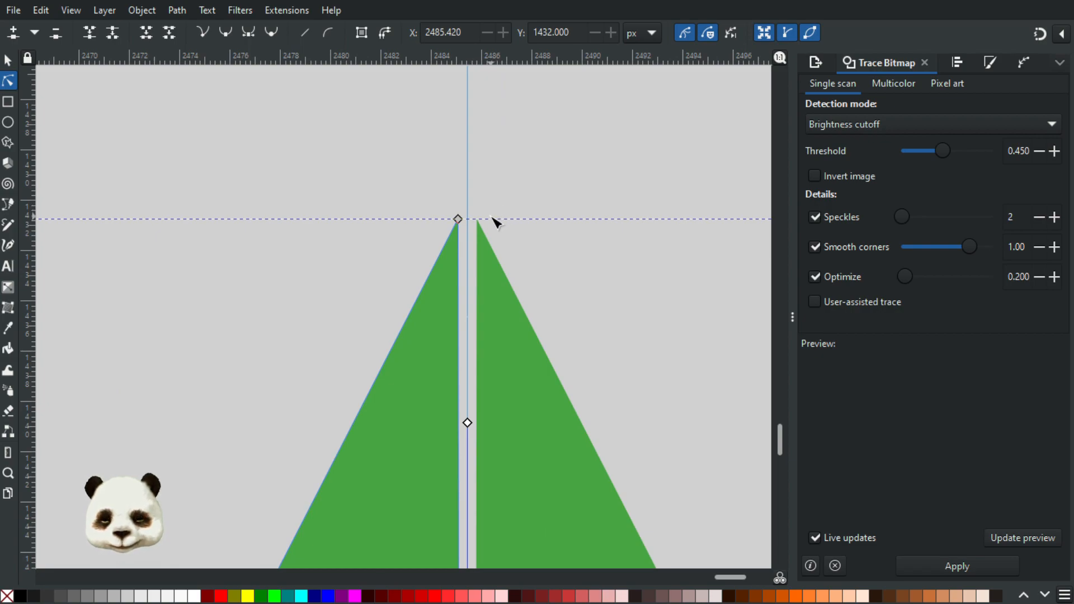
{"action": "key", "text": "ctrl+z"}
{"action": "key", "text": "ctrl+z"}
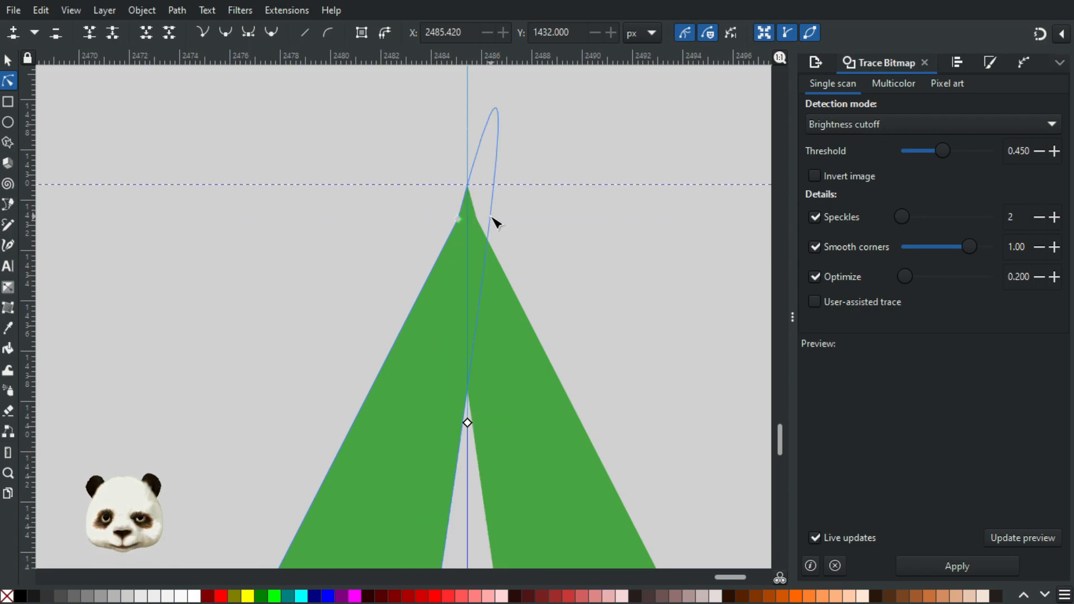
{"action": "key", "text": "ctrl+z"}
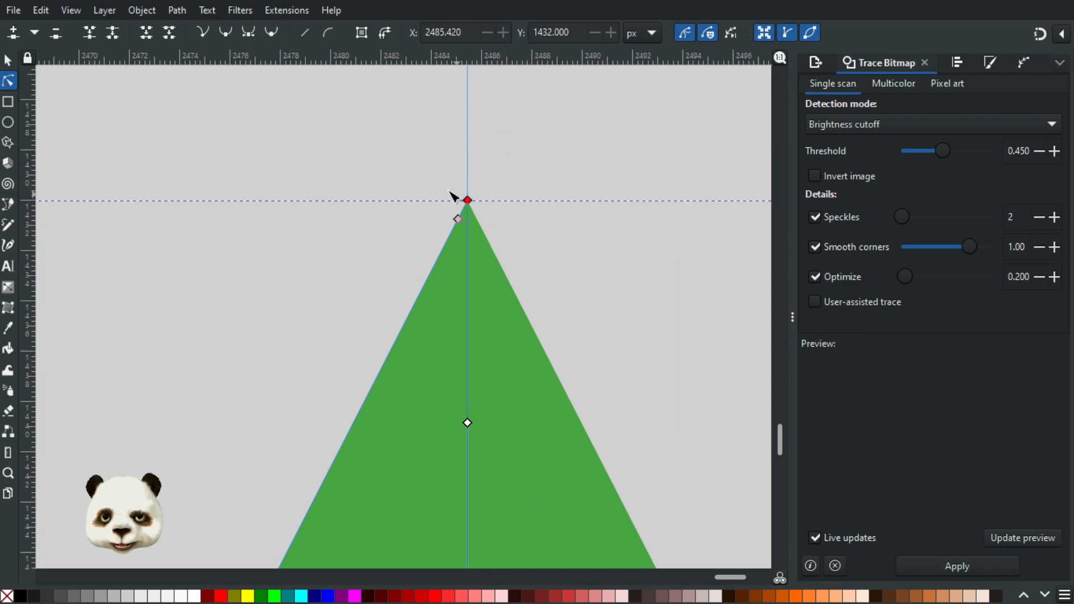
Step: Bend the short segment below the apex outward and move its lower node to about X 2484.892, Y 1432.674 px
{"action": "scroll", "coordinate": [451, 192], "scroll_direction": "up", "scroll_amount": 6}
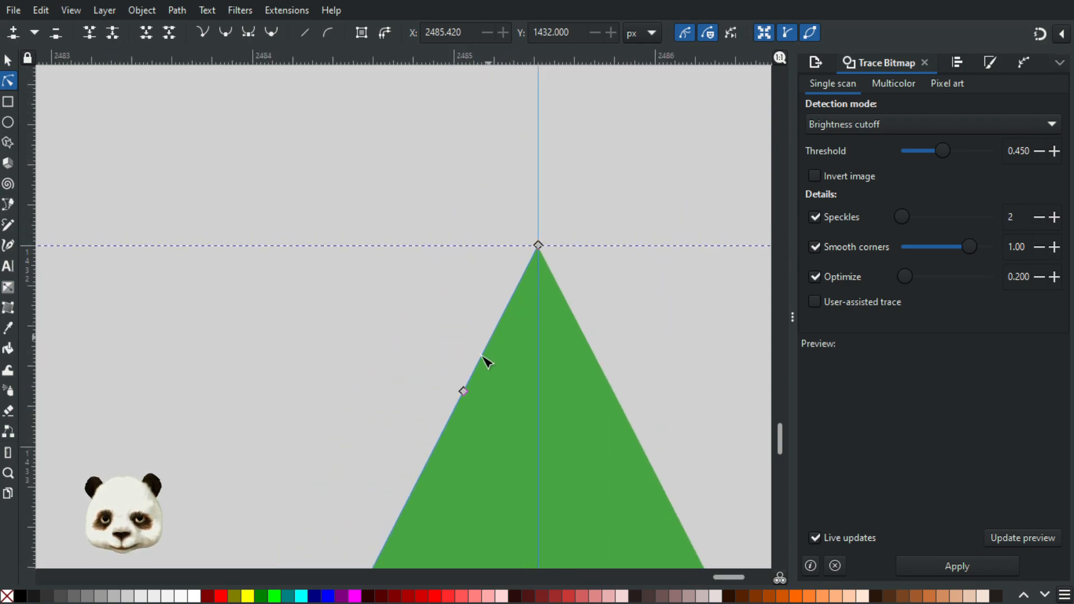
{"action": "left_click_drag", "start_coordinate": [501, 322], "coordinate": [491, 293]}
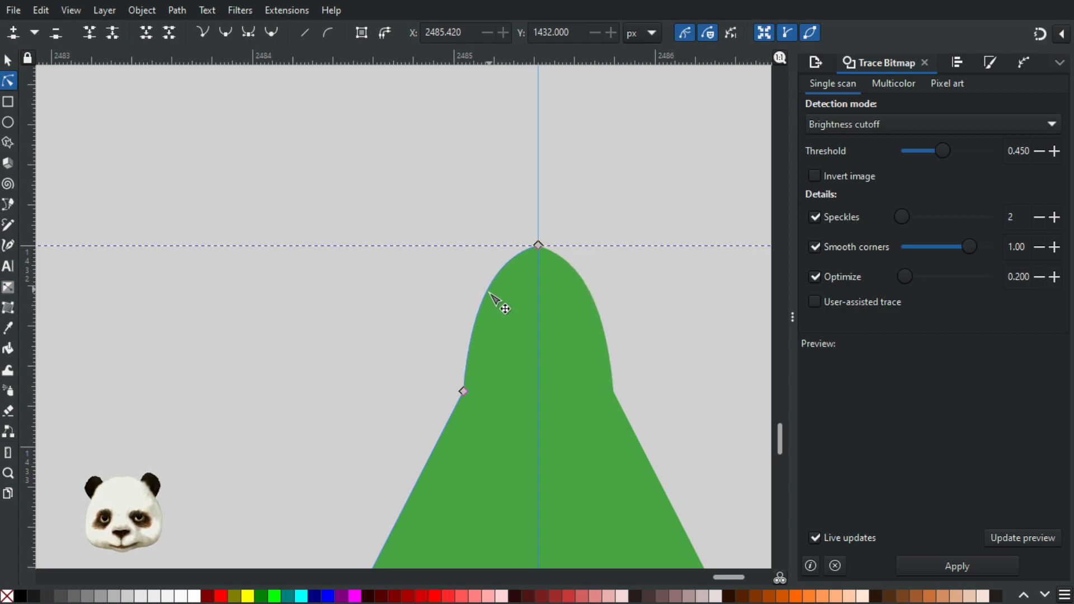
{"action": "left_click_drag", "start_coordinate": [466, 394], "coordinate": [434, 384]}
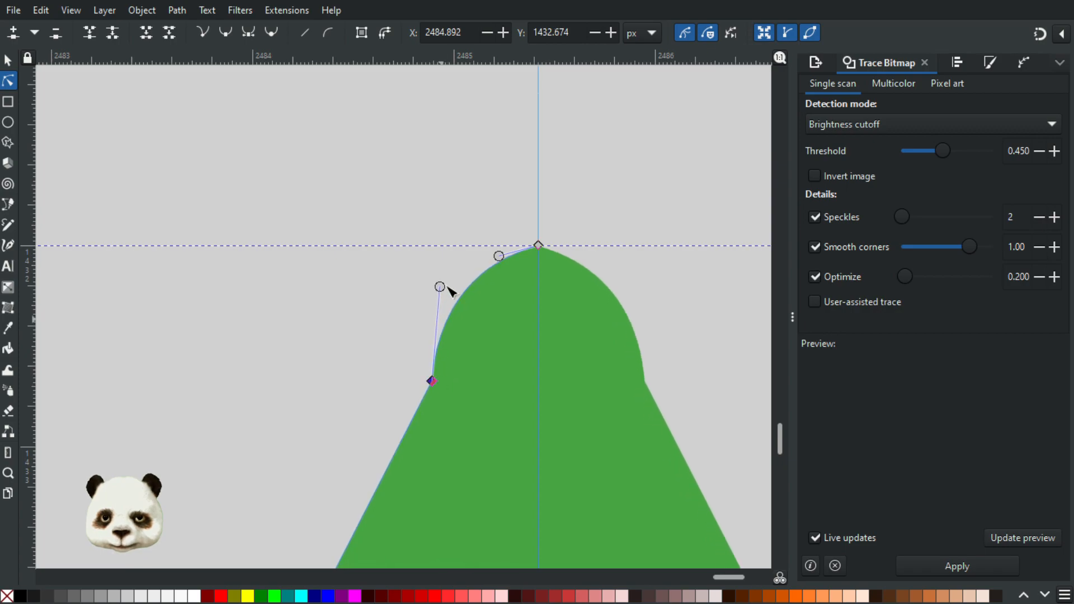
Step: Align the lower node's handle with the left edge, level the apex handle, and move the lower node to about X 2484.857, Y 1432.666 px
{"action": "left_click_drag", "start_coordinate": [441, 287], "coordinate": [470, 318]}
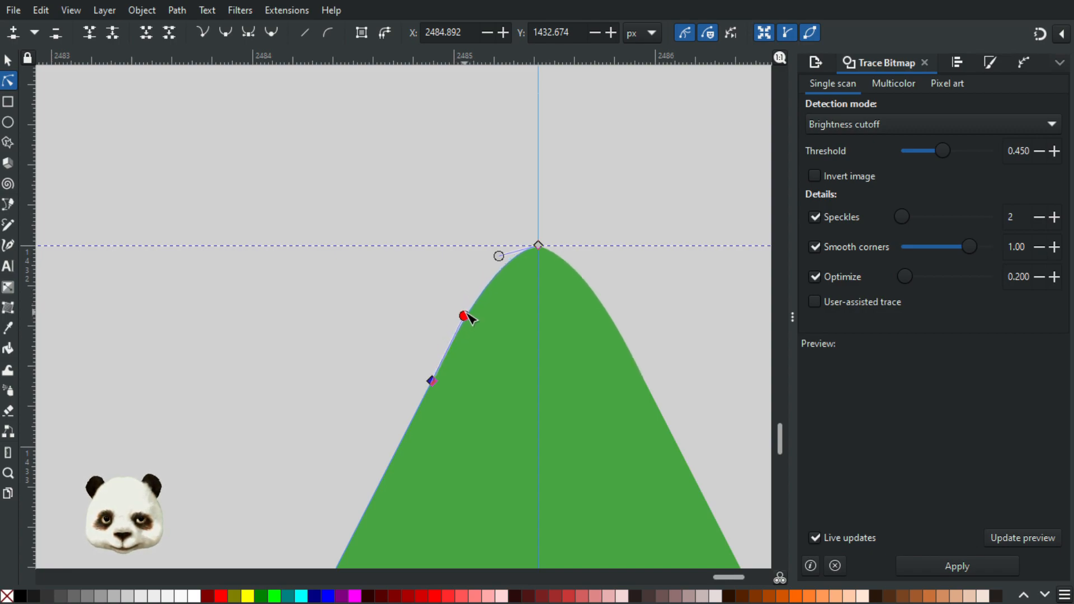
{"action": "left_click_drag", "start_coordinate": [500, 250], "coordinate": [485, 245]}
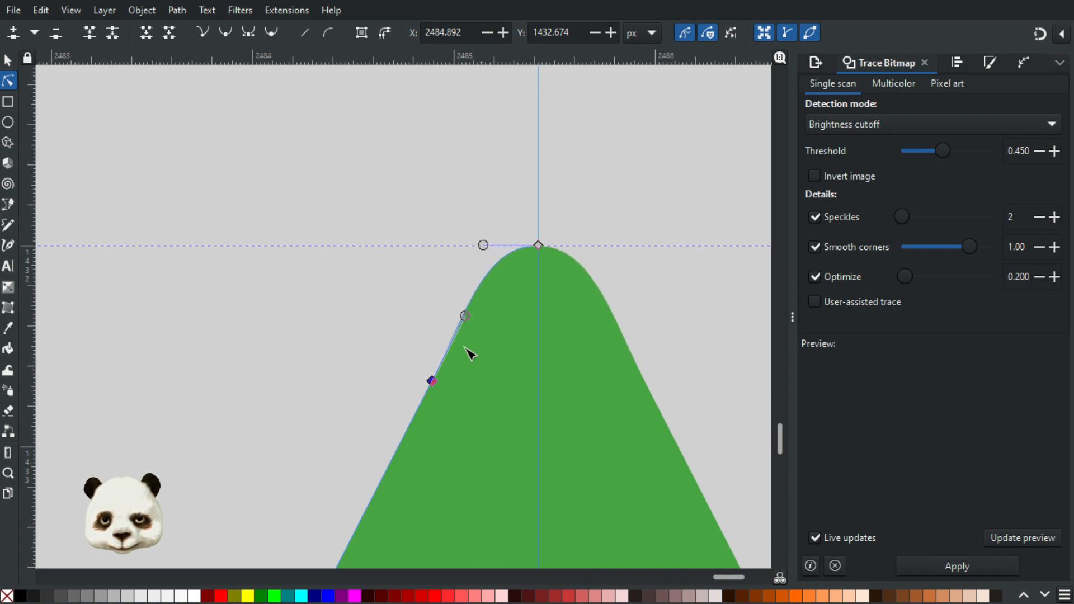
{"action": "left_click_drag", "start_coordinate": [432, 381], "coordinate": [425, 380]}
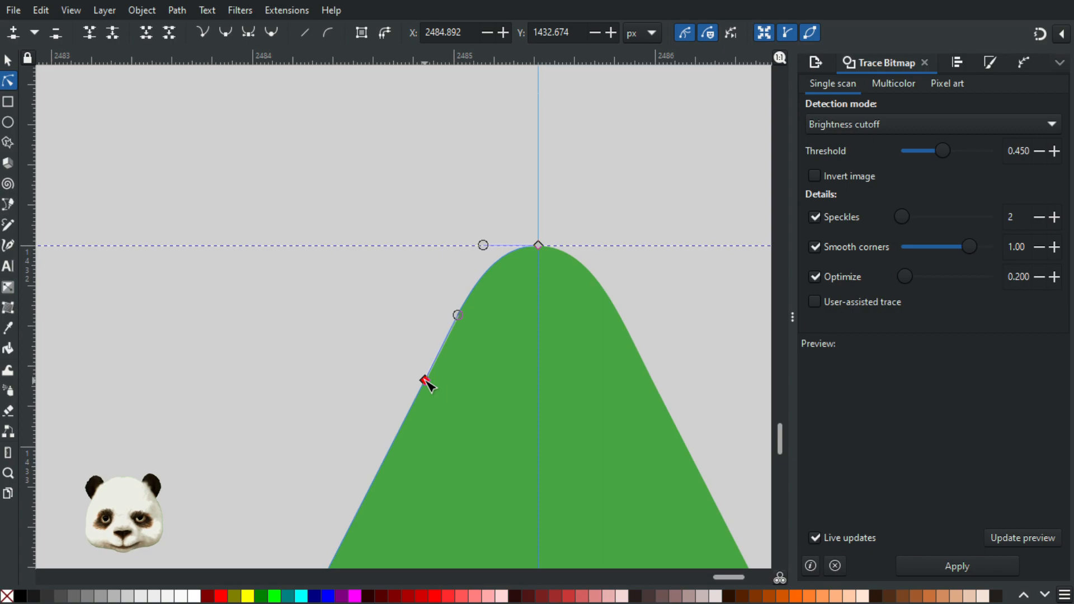
{"action": "left_click", "coordinate": [401, 327]}
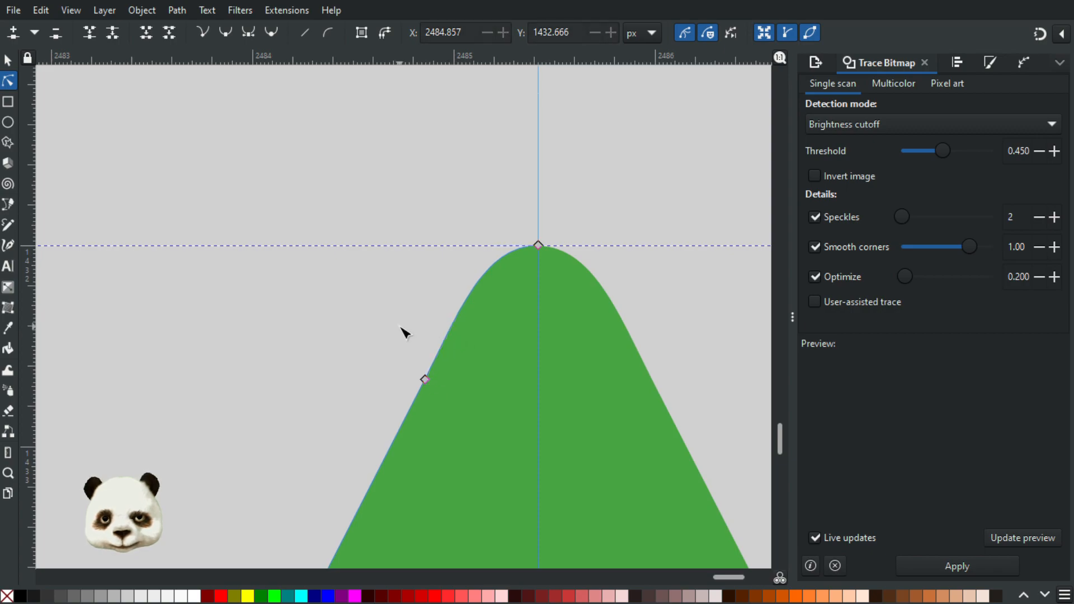
Step: Check the rounded arrow and add a node farther down the left edge at about X 2483.858, Y 1434.616 px
{"action": "scroll", "coordinate": [404, 332], "scroll_direction": "down", "scroll_amount": 12}
{"action": "left_click_drag", "start_coordinate": [532, 381], "coordinate": [617, 66]}
{"action": "scroll", "coordinate": [534, 200], "scroll_direction": "down", "scroll_amount": 3}
{"action": "scroll", "coordinate": [541, 197], "scroll_direction": "up", "scroll_amount": 2}
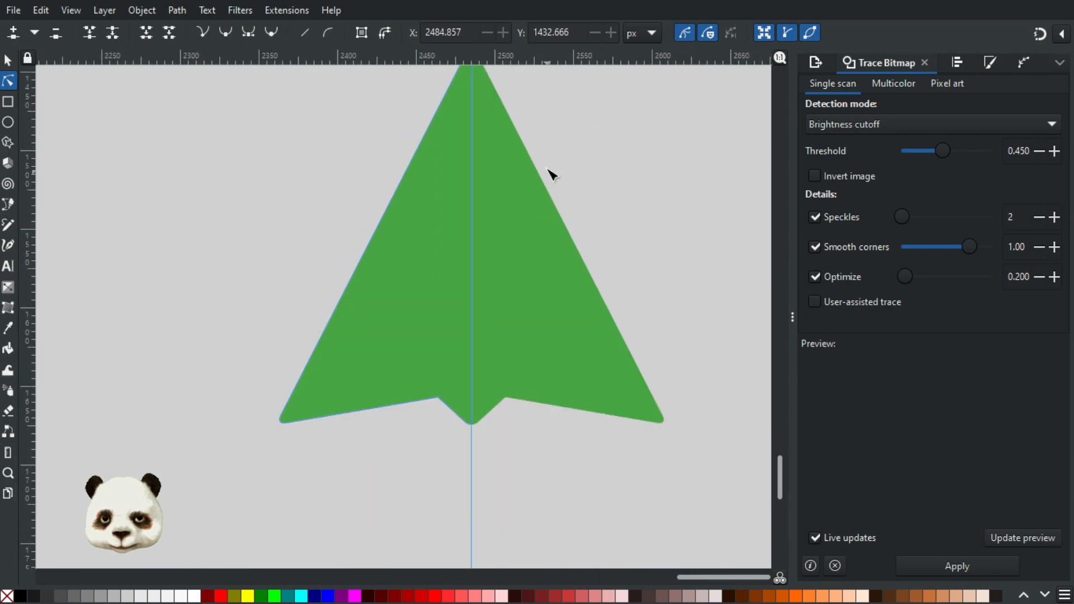
{"action": "scroll", "coordinate": [551, 175], "scroll_direction": "up", "scroll_amount": 8}
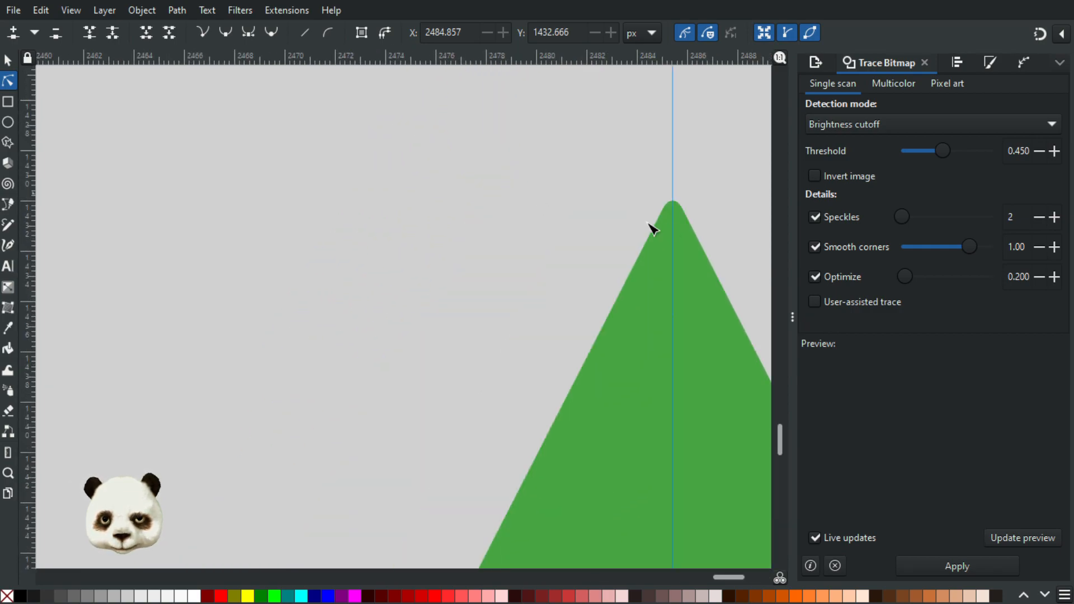
{"action": "left_click", "coordinate": [668, 232]}
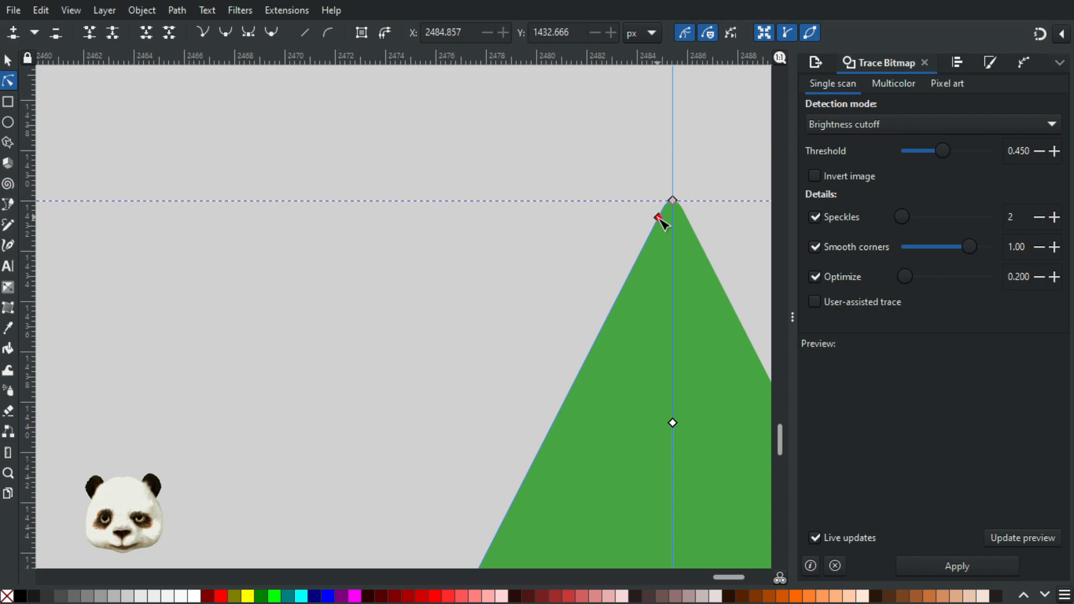
{"action": "double_click", "coordinate": [634, 267]}
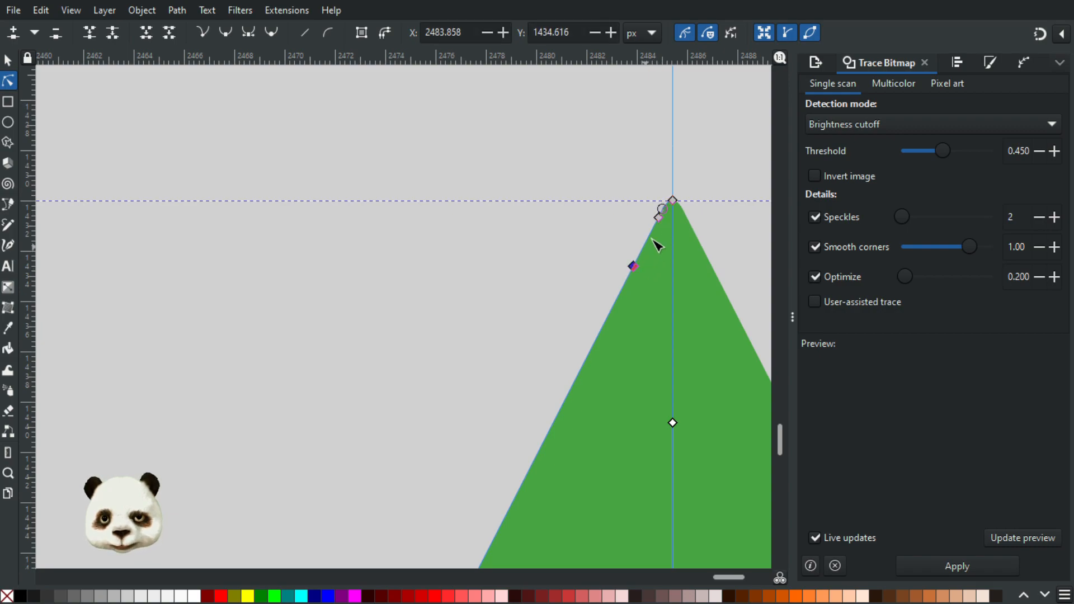
Step: Widen the top rounding by removing the node nearer the apex and moving the outer node to about X 2483.077, Y 1434.366 px
{"action": "mouse_move", "coordinate": [659, 218]}
{"action": "left_mouse_down"}
{"action": "mouse_move", "coordinate": [671, 236]}
{"action": "mouse_move", "coordinate": [647, 205]}
{"action": "left_mouse_up"}
{"action": "left_click_drag", "start_coordinate": [632, 267], "coordinate": [617, 259]}
{"action": "left_click", "coordinate": [558, 271]}
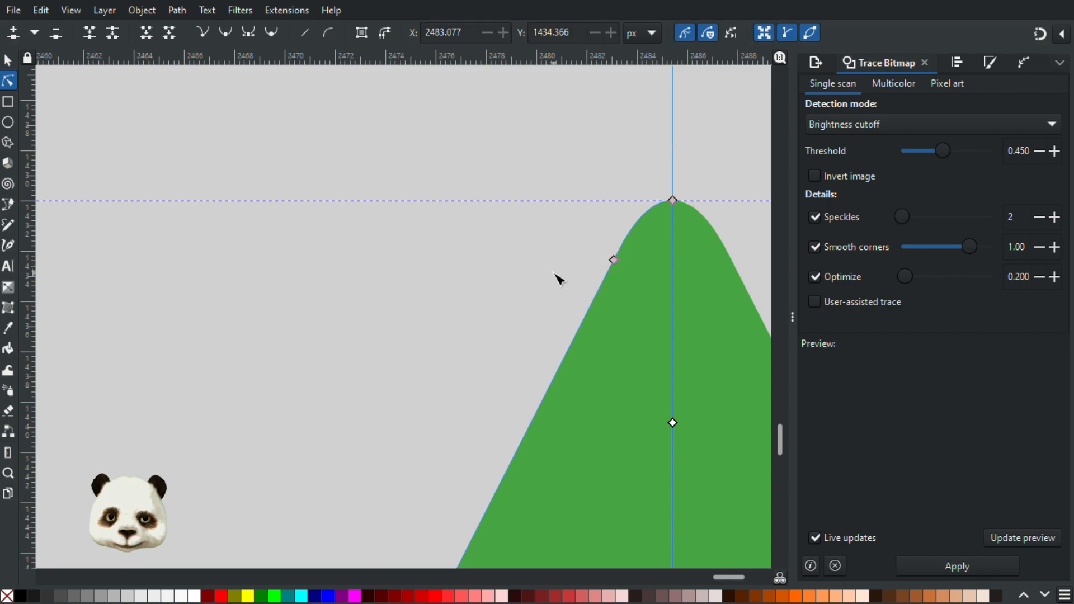
{"action": "left_click", "coordinate": [555, 273]}
{"action": "scroll", "coordinate": [408, 278], "scroll_direction": "down", "scroll_amount": 5}
{"action": "scroll", "coordinate": [492, 400], "scroll_direction": "down", "scroll_amount": 4}
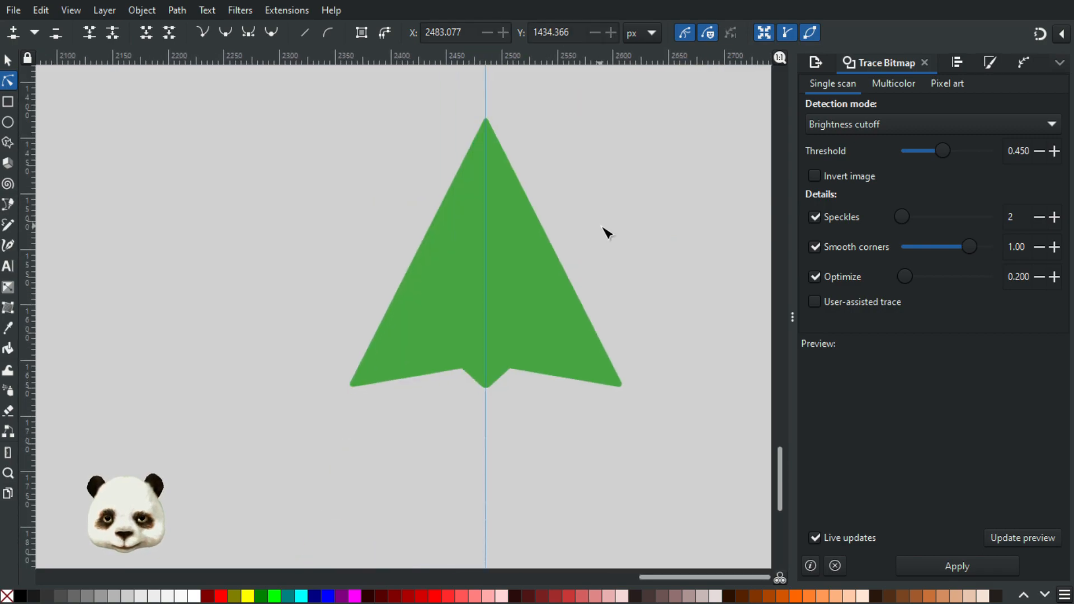
Step: Lengthen the apex node's horizontal handle and move the curve's lower node to about X 2482.635, Y 1434.455 px, then check the tip
{"action": "scroll", "coordinate": [491, 134], "scroll_direction": "up", "scroll_amount": 7}
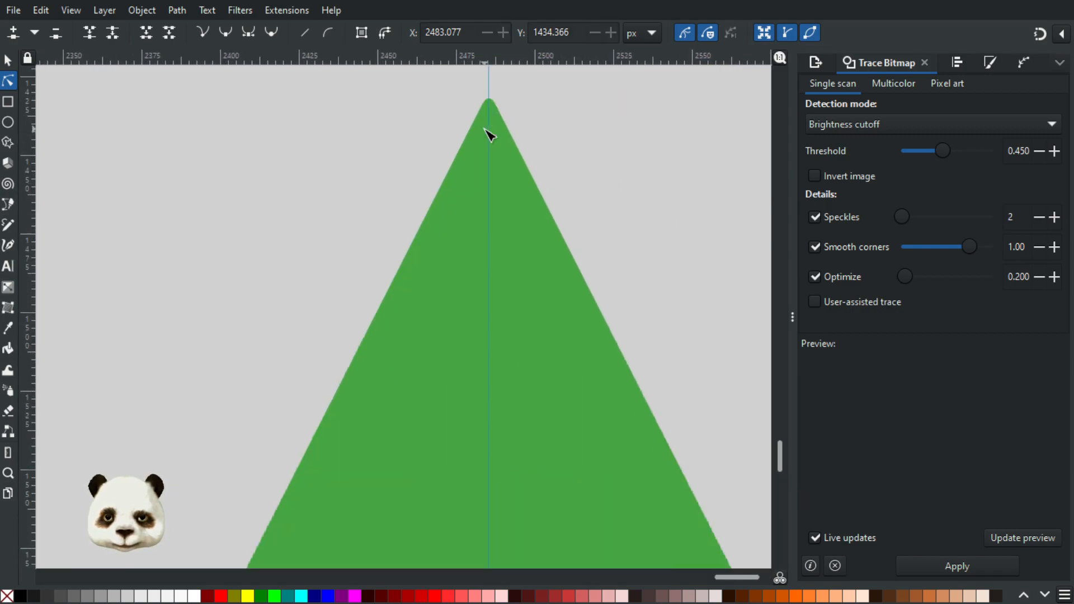
{"action": "scroll", "coordinate": [461, 95], "scroll_direction": "up", "scroll_amount": 1}
{"action": "left_click_drag", "start_coordinate": [554, 124], "coordinate": [563, 331]}
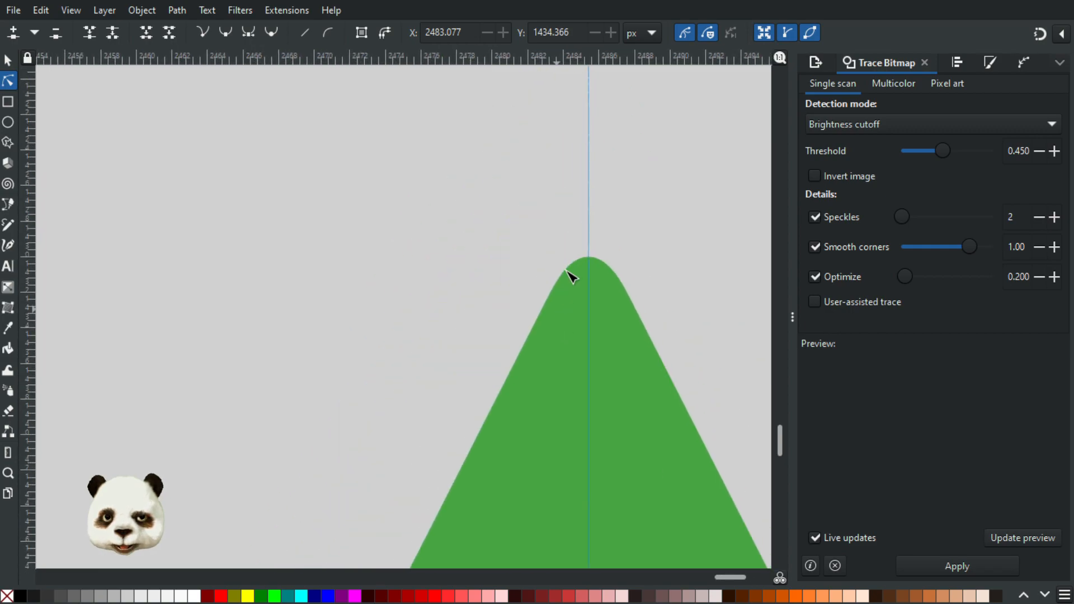
{"action": "left_click", "coordinate": [588, 258]}
{"action": "left_click_drag", "start_coordinate": [566, 258], "coordinate": [560, 257]}
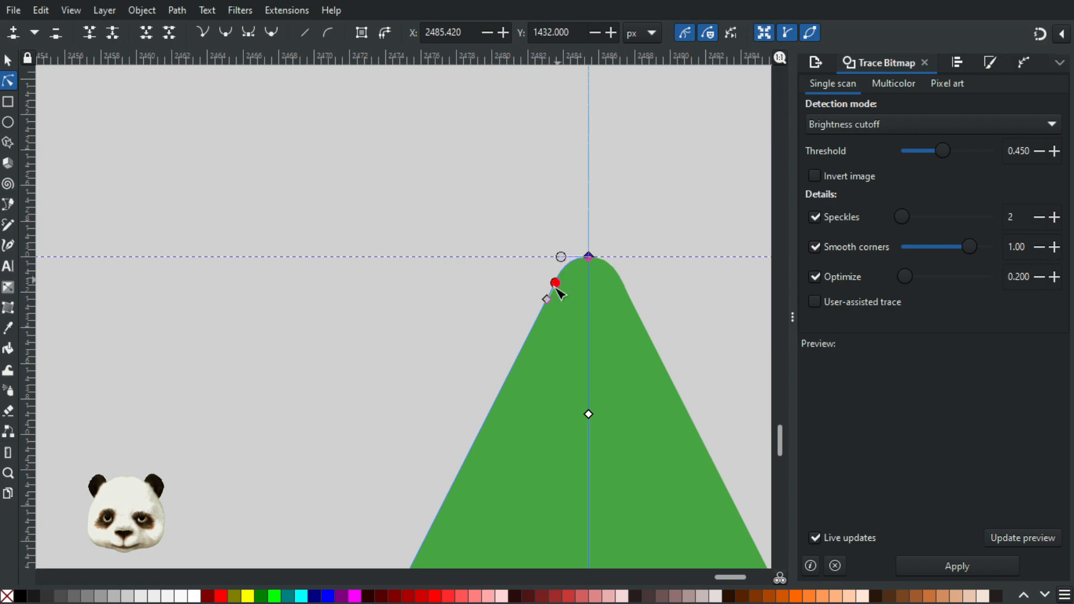
{"action": "left_click_drag", "start_coordinate": [547, 298], "coordinate": [540, 301]}
{"action": "left_click", "coordinate": [447, 337]}
{"action": "scroll", "coordinate": [443, 335], "scroll_direction": "down", "scroll_amount": 8}
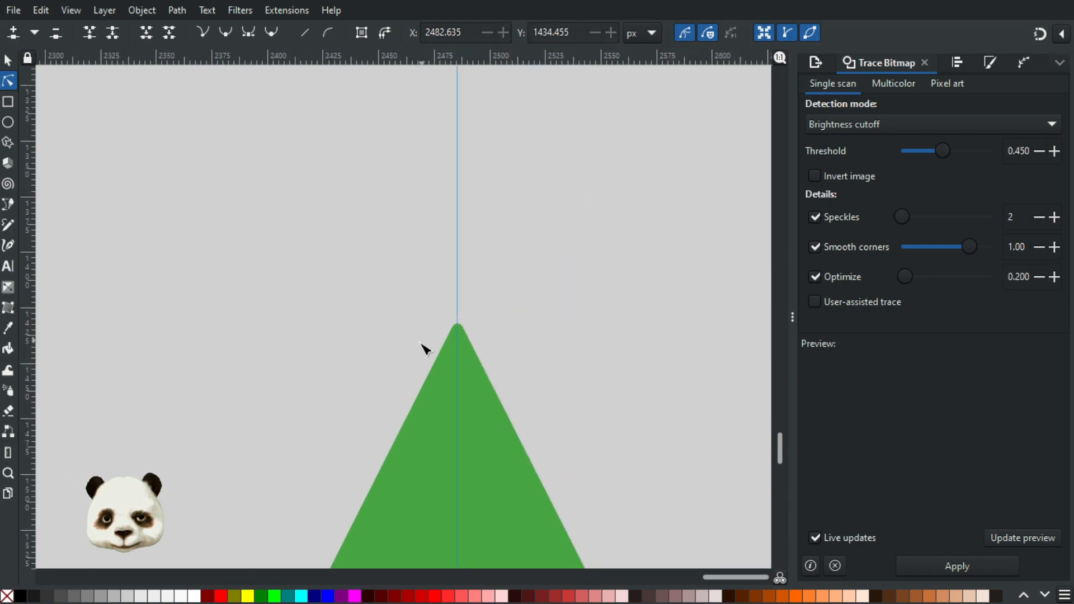
{"action": "scroll", "coordinate": [473, 420], "scroll_direction": "up", "scroll_amount": 1}
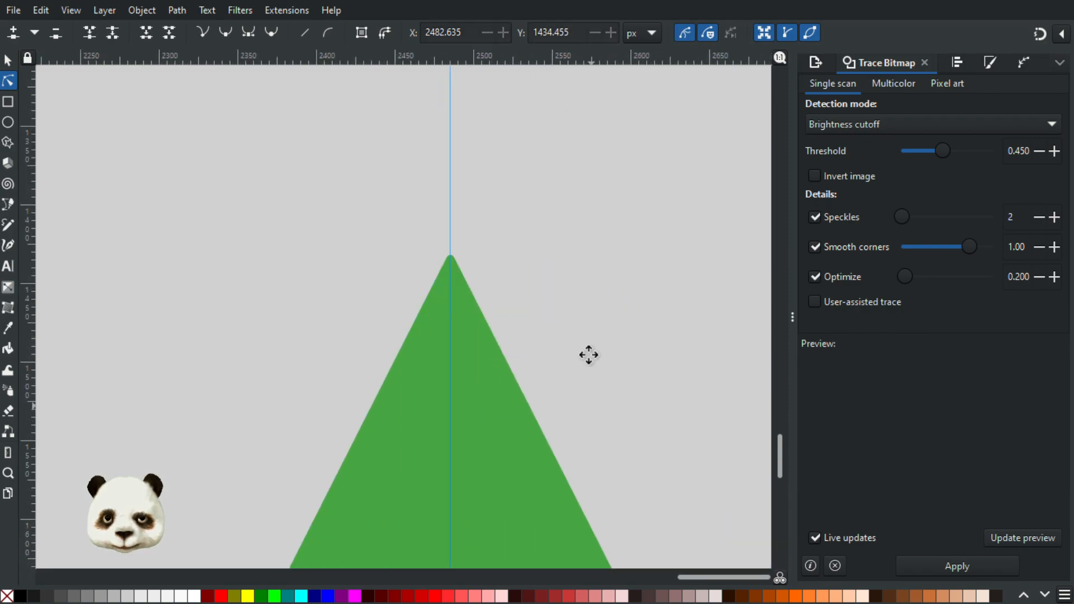
Step: Move the node just left of the arrow's bottom tip to about X 2481.349, Y 1672.533 px
{"action": "scroll", "coordinate": [608, 231], "scroll_direction": "up", "scroll_amount": 1}
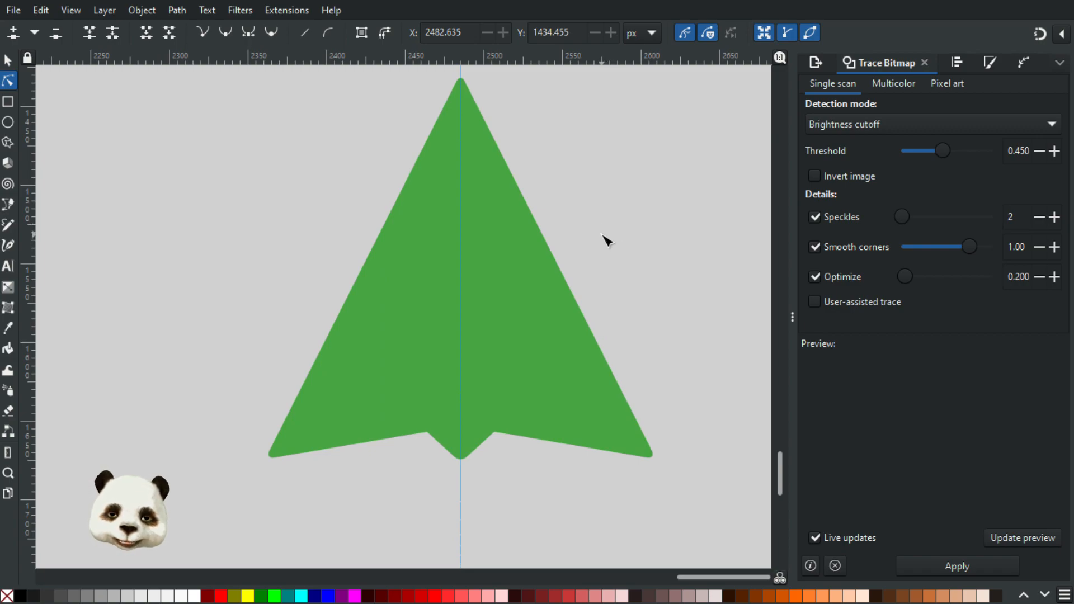
{"action": "scroll", "coordinate": [604, 242], "scroll_direction": "down", "scroll_amount": 1}
{"action": "scroll", "coordinate": [565, 334], "scroll_direction": "up", "scroll_amount": 2}
{"action": "scroll", "coordinate": [547, 167], "scroll_direction": "up", "scroll_amount": 4}
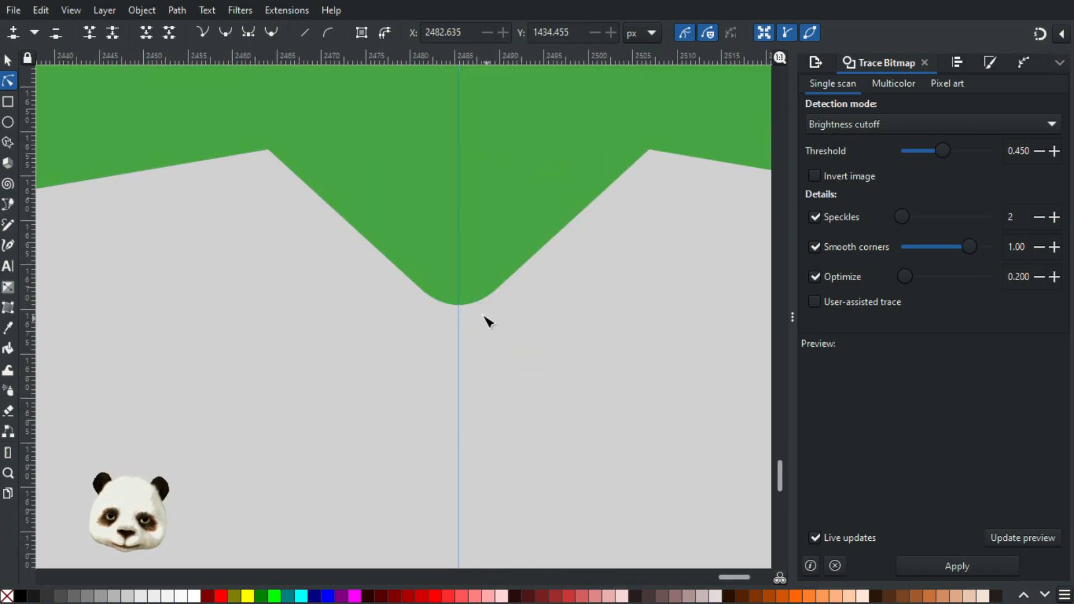
{"action": "scroll", "coordinate": [468, 333], "scroll_direction": "down", "scroll_amount": 5}
{"action": "scroll", "coordinate": [479, 317], "scroll_direction": "up", "scroll_amount": 4}
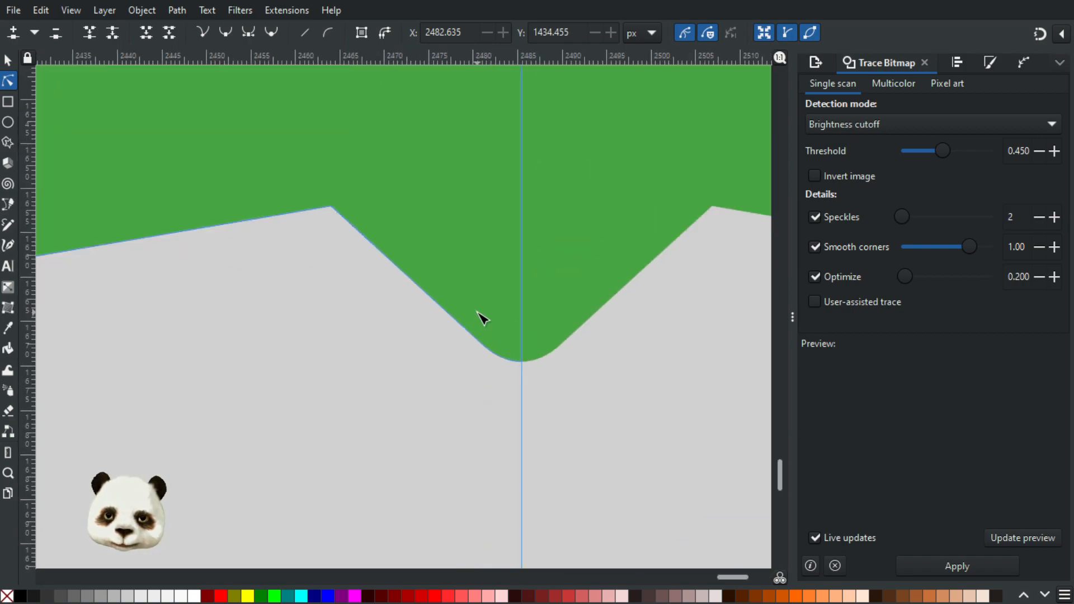
{"action": "scroll", "coordinate": [522, 398], "scroll_direction": "up", "scroll_amount": 4}
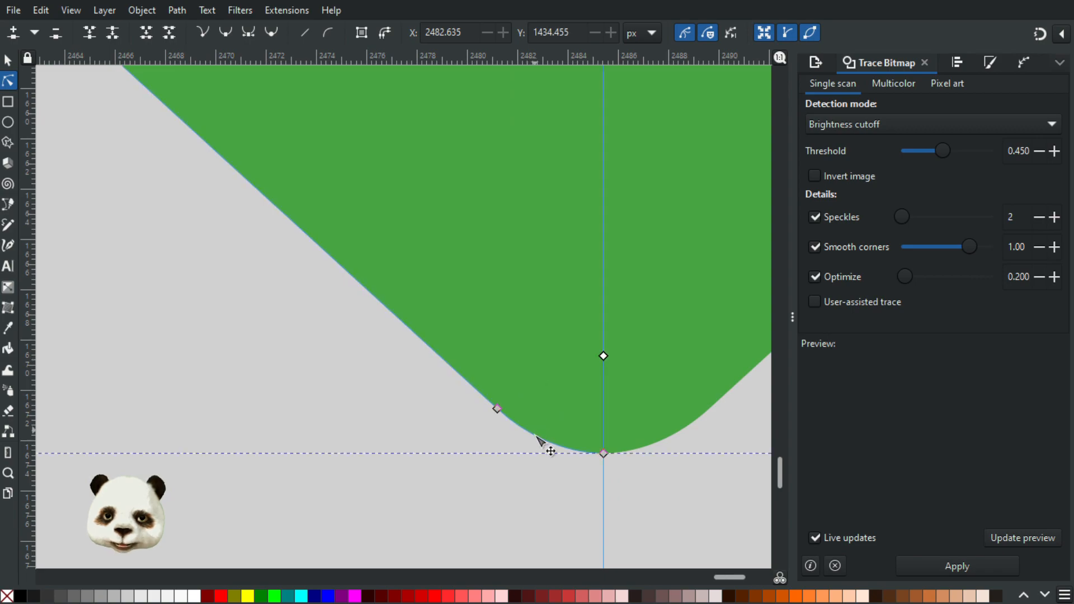
{"action": "left_click", "coordinate": [497, 409]}
{"action": "left_click_drag", "start_coordinate": [502, 409], "coordinate": [502, 404]}
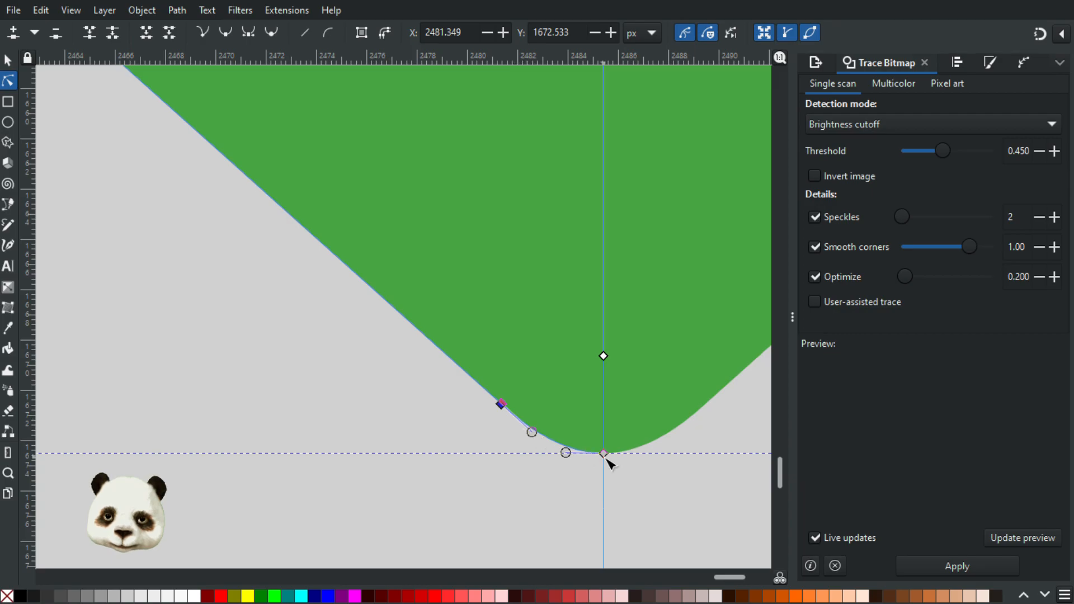
Step: Examine the arrow's bottom tip, inner notch corners and overall silhouette up close and as a whole
{"action": "scroll", "coordinate": [719, 479], "scroll_direction": "down", "scroll_amount": 7}
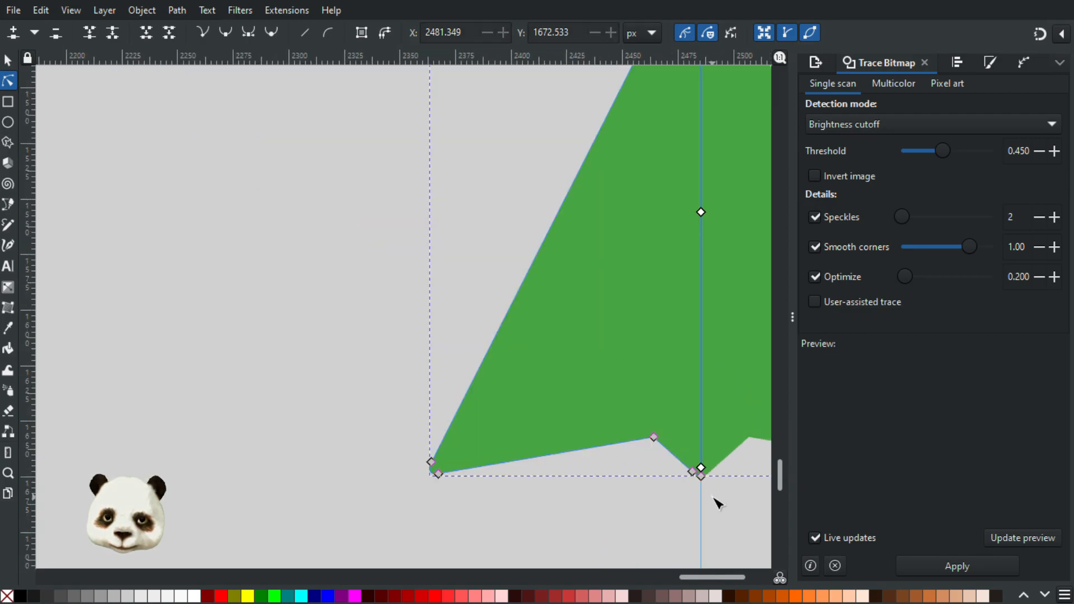
{"action": "left_click_drag", "start_coordinate": [717, 495], "coordinate": [499, 447]}
{"action": "scroll", "coordinate": [500, 452], "scroll_direction": "down", "scroll_amount": 2}
{"action": "scroll", "coordinate": [520, 468], "scroll_direction": "up", "scroll_amount": 3}
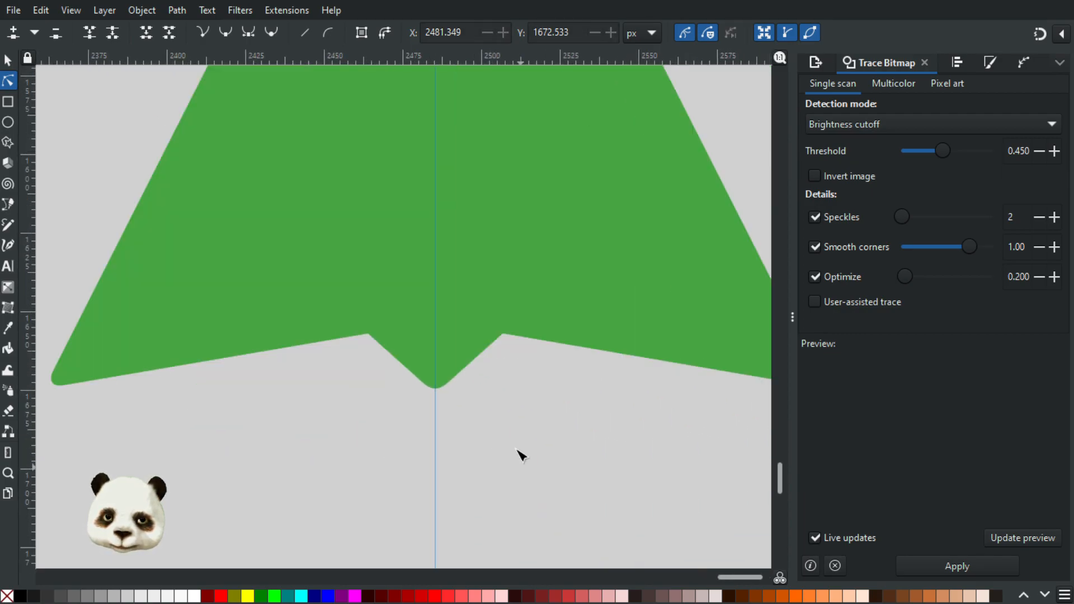
{"action": "scroll", "coordinate": [456, 410], "scroll_direction": "up", "scroll_amount": 3}
{"action": "scroll", "coordinate": [441, 405], "scroll_direction": "down", "scroll_amount": 6}
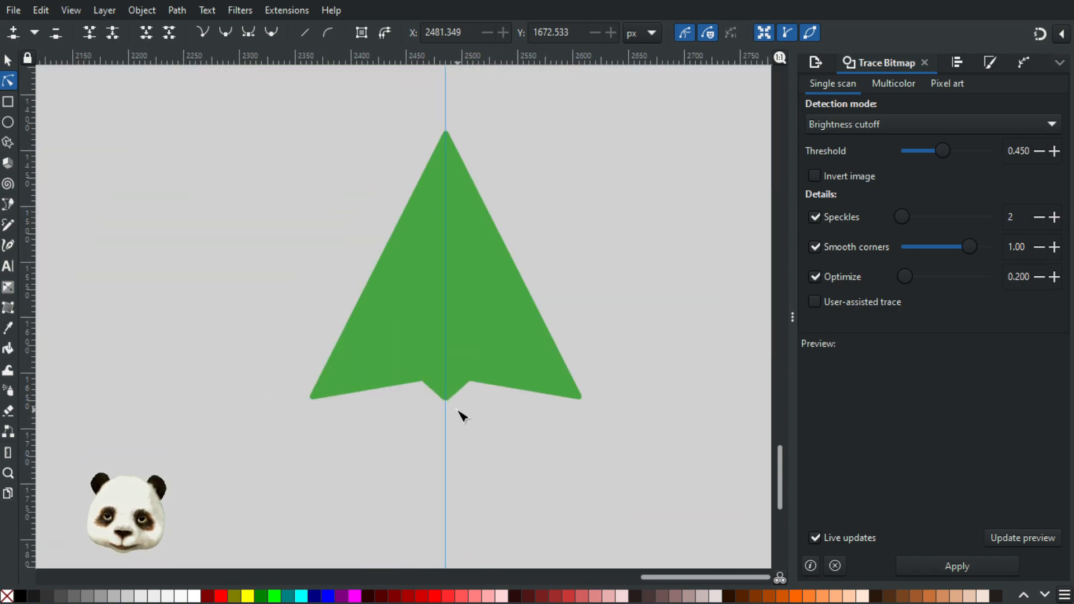
{"action": "scroll", "coordinate": [437, 396], "scroll_direction": "up", "scroll_amount": 3}
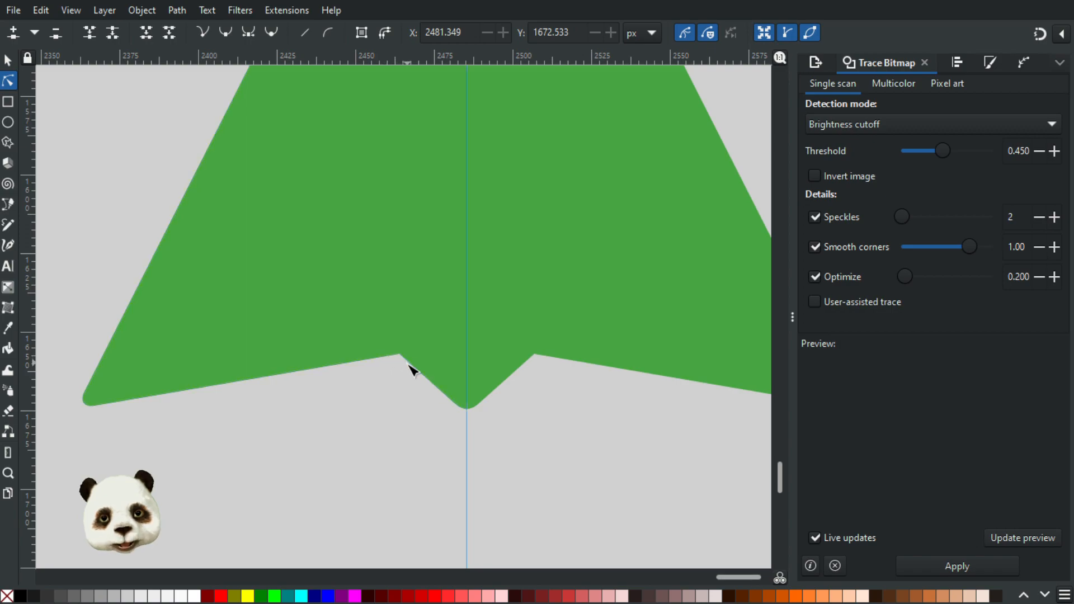
{"action": "scroll", "coordinate": [395, 368], "scroll_direction": "down", "scroll_amount": 4}
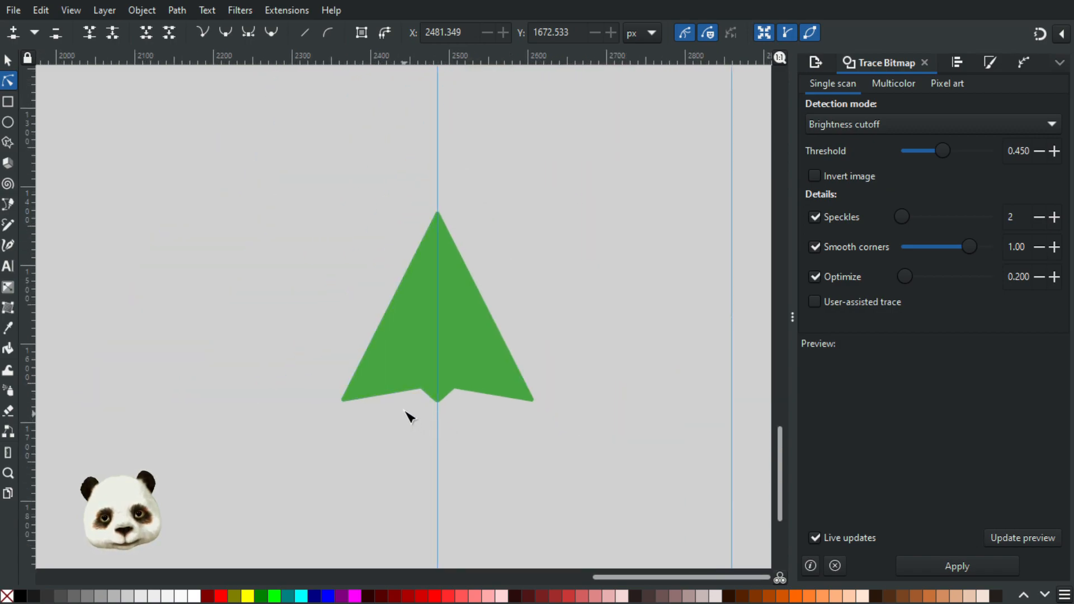
{"action": "scroll", "coordinate": [403, 410], "scroll_direction": "up", "scroll_amount": 1}
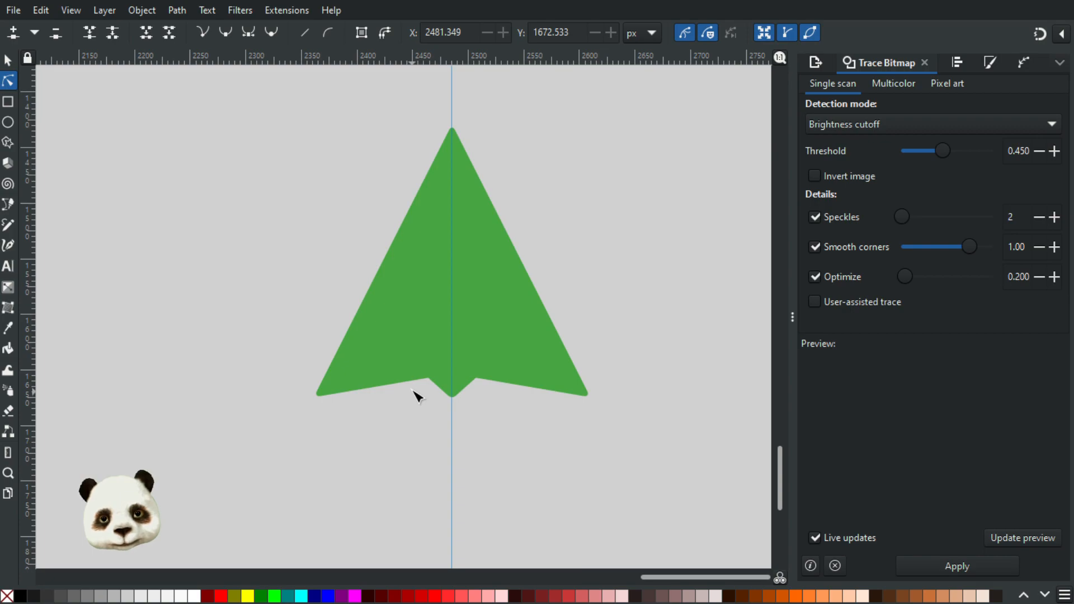
Step: Add nodes on both sides of the left notch corner, at about X 2460.414, Y 1657.610 and X 2466.318, Y 1659.076 px
{"action": "scroll", "coordinate": [441, 375], "scroll_direction": "up", "scroll_amount": 3}
{"action": "scroll", "coordinate": [504, 369], "scroll_direction": "down", "scroll_amount": 1}
{"action": "scroll", "coordinate": [530, 365], "scroll_direction": "up", "scroll_amount": 6}
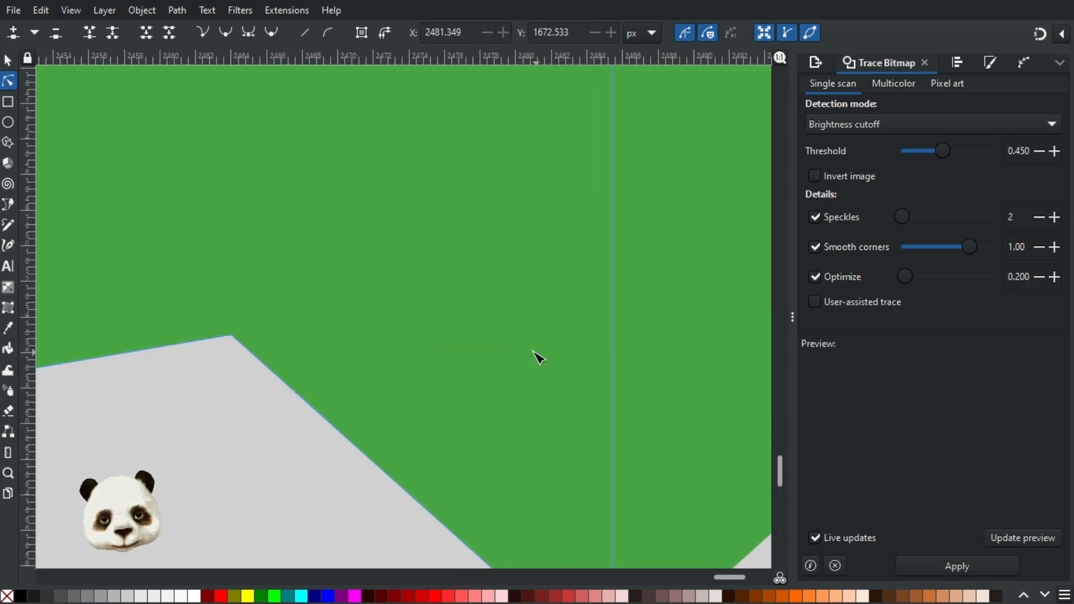
{"action": "left_click_drag", "start_coordinate": [168, 354], "coordinate": [316, 380]}
{"action": "scroll", "coordinate": [364, 386], "scroll_direction": "up", "scroll_amount": 2}
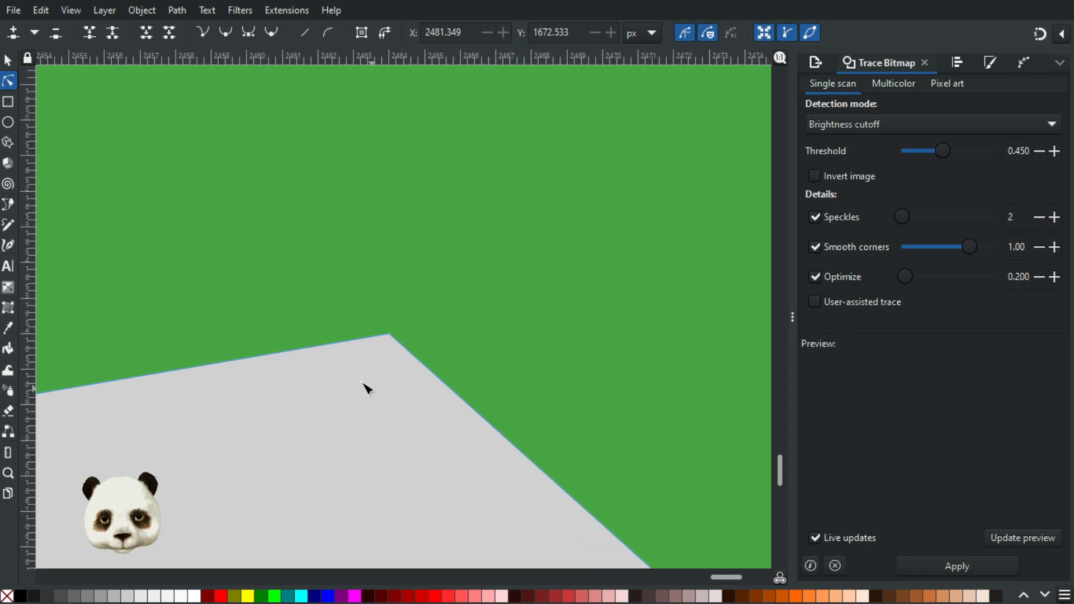
{"action": "left_click", "coordinate": [262, 357]}
{"action": "left_click", "coordinate": [263, 358]}
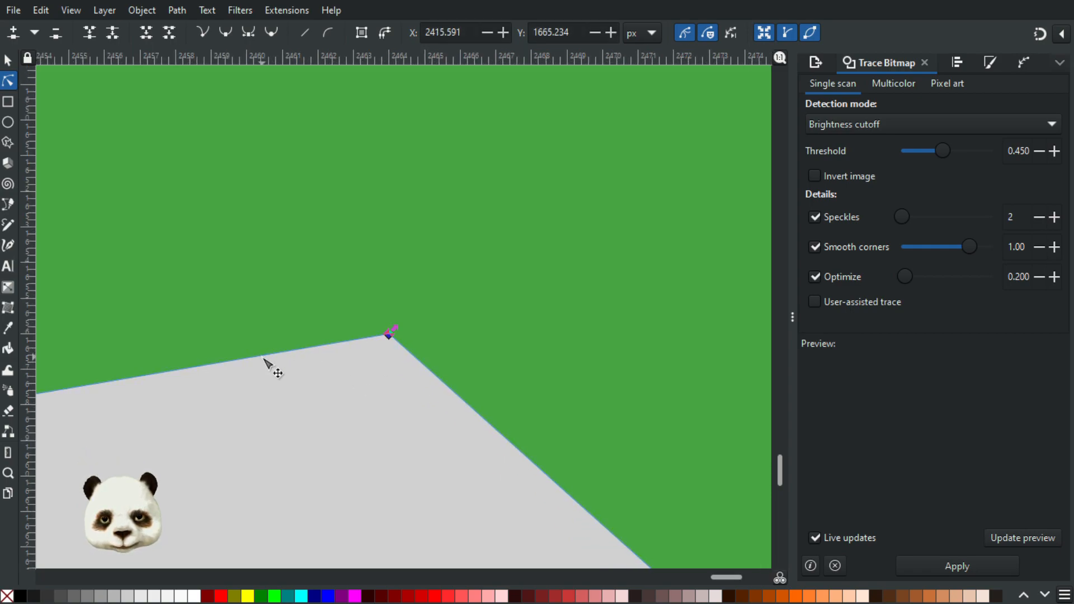
{"action": "left_click", "coordinate": [482, 420]}
{"action": "double_click", "coordinate": [471, 408]}
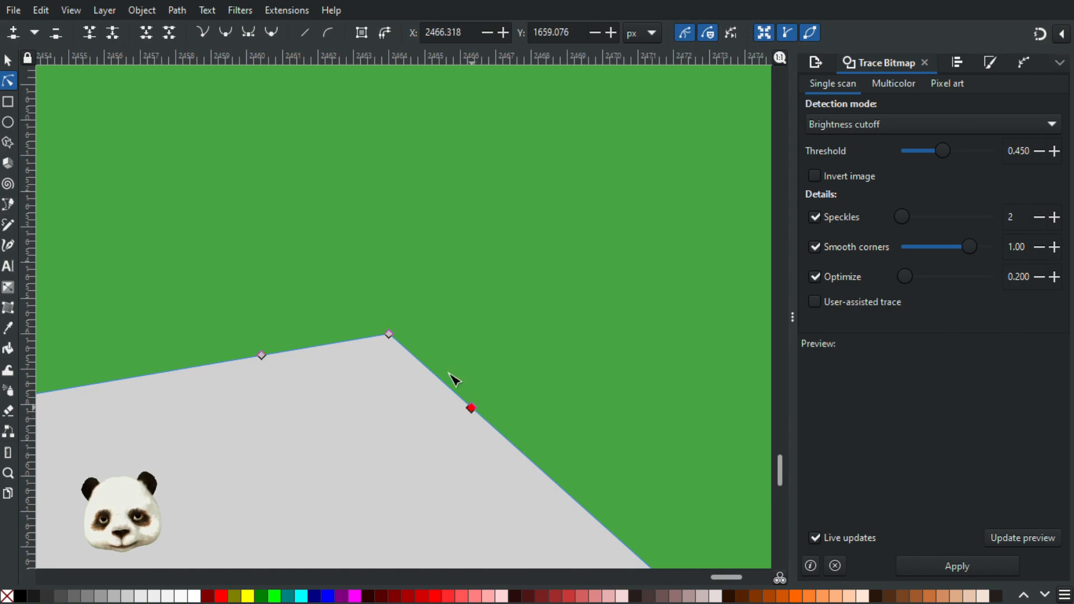
Step: Delete the left notch's corner node and align the resulting curve's handles with the adjoining straight edges
{"action": "left_click", "coordinate": [389, 335]}
{"action": "key", "text": "Delete"}
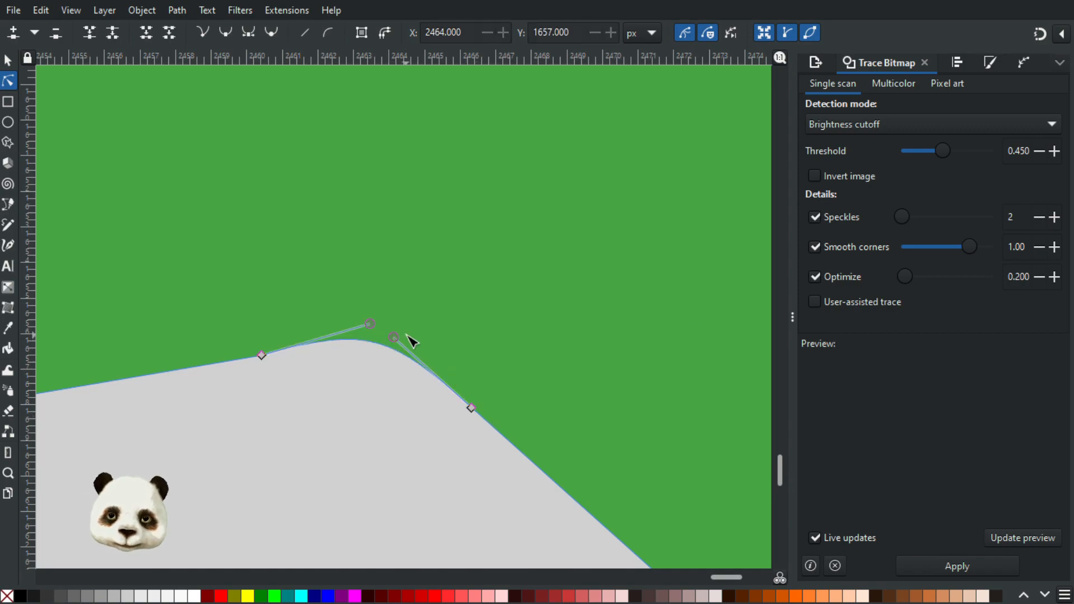
{"action": "left_click_drag", "start_coordinate": [371, 324], "coordinate": [354, 347]}
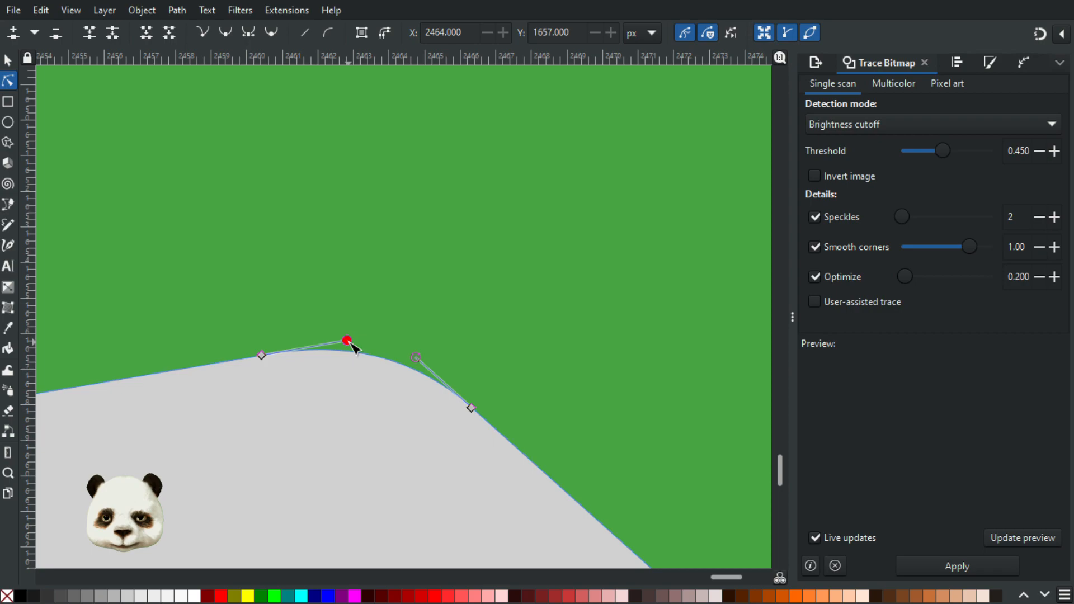
{"action": "left_click", "coordinate": [343, 411]}
Step: Examine the rounded notch corners and the whole arrow at several magnifications
{"action": "scroll", "coordinate": [361, 411], "scroll_direction": "down", "scroll_amount": 7}
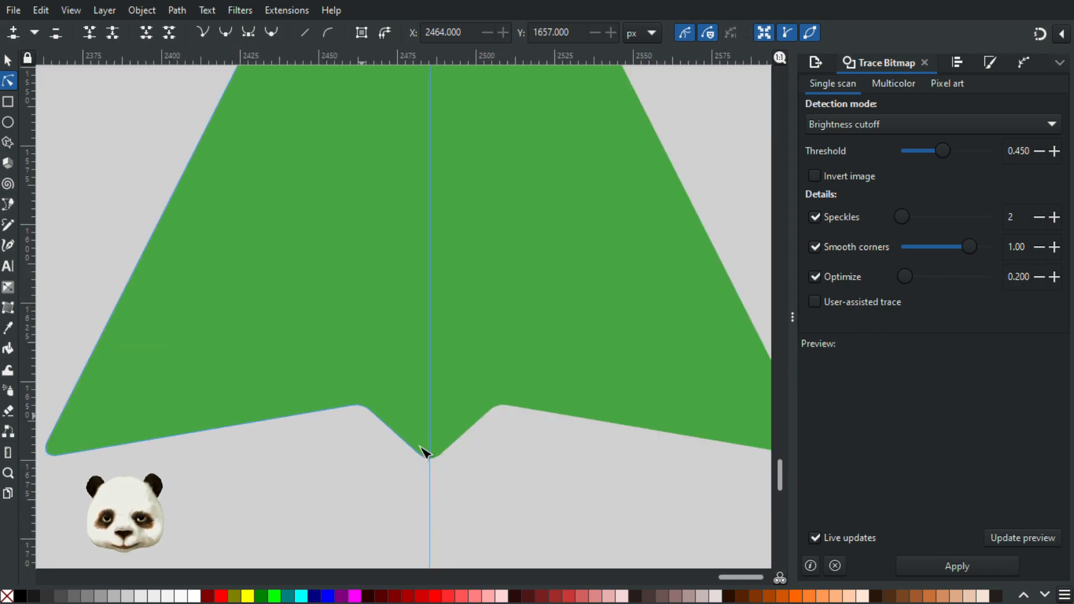
{"action": "scroll", "coordinate": [431, 458], "scroll_direction": "down", "scroll_amount": 3}
{"action": "scroll", "coordinate": [425, 476], "scroll_direction": "up", "scroll_amount": 2}
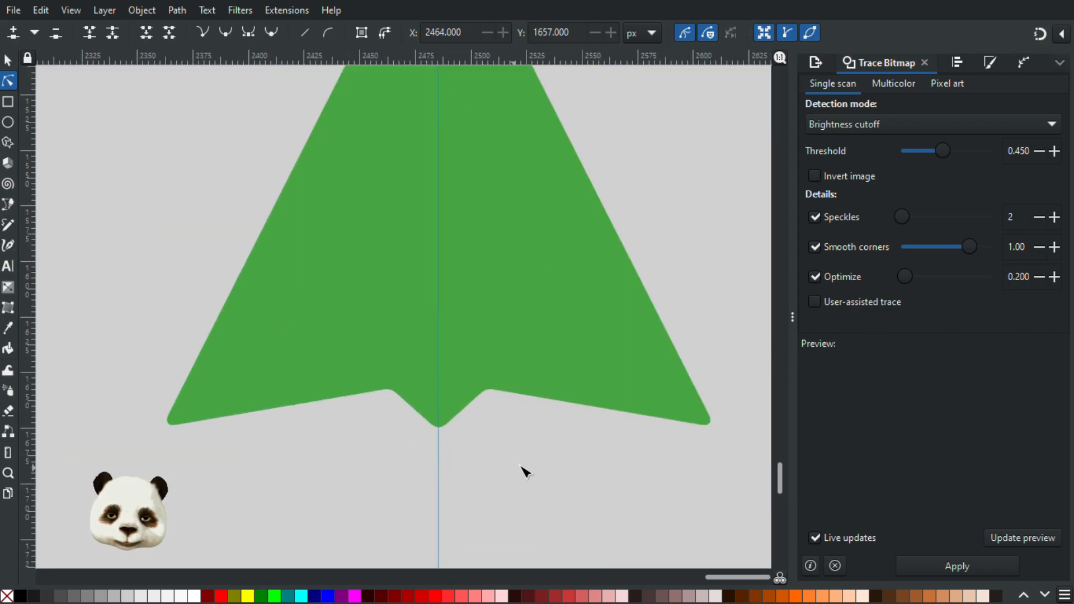
{"action": "scroll", "coordinate": [569, 478], "scroll_direction": "down", "scroll_amount": 2}
{"action": "scroll", "coordinate": [576, 479], "scroll_direction": "down", "scroll_amount": 3}
{"action": "scroll", "coordinate": [576, 480], "scroll_direction": "up", "scroll_amount": 5}
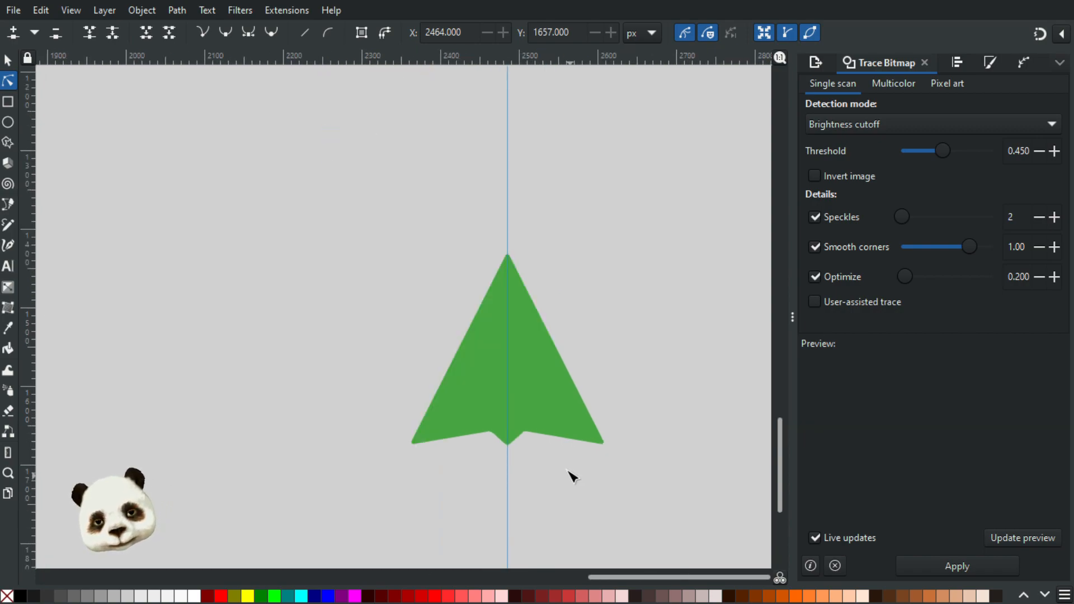
{"action": "scroll", "coordinate": [540, 454], "scroll_direction": "down", "scroll_amount": 1}
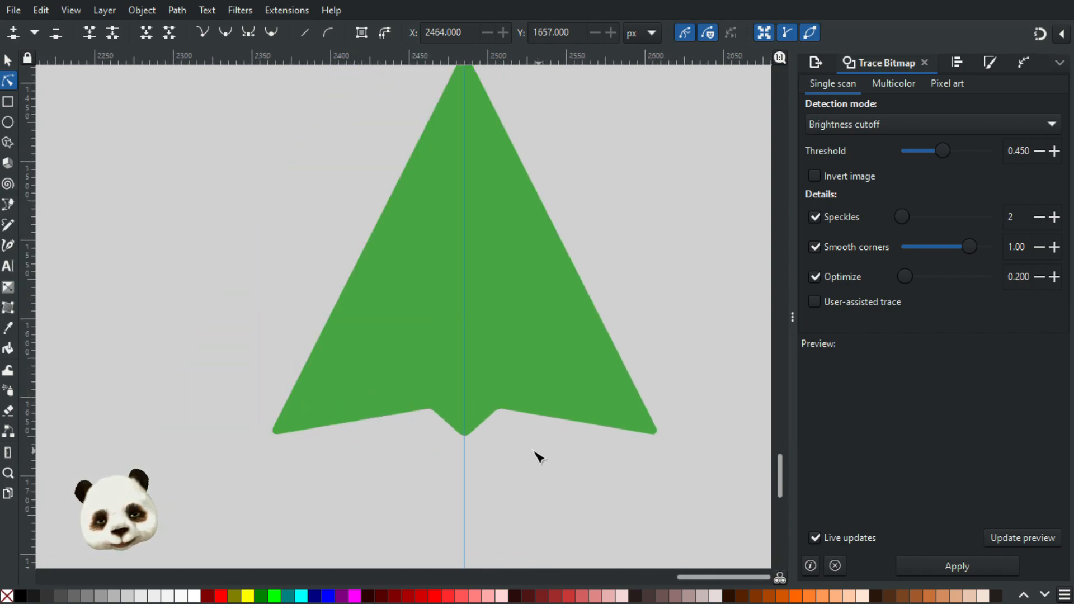
{"action": "scroll", "coordinate": [517, 366], "scroll_direction": "down", "scroll_amount": 2}
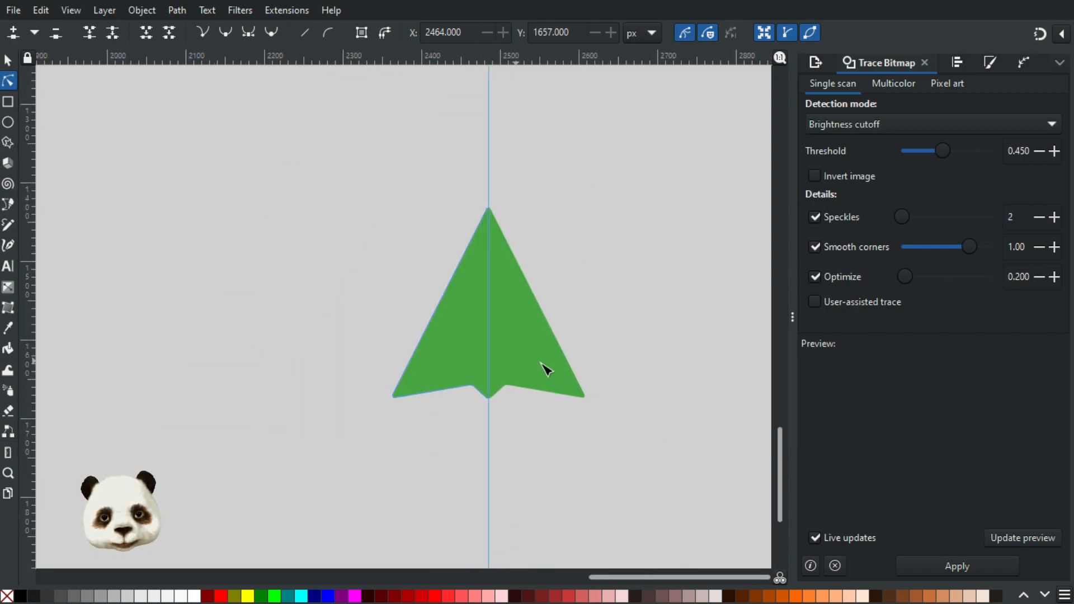
Step: Duplicate the mirrored arrow and place the copy to its left at about X 2092.227, Y 1432.002 px
{"action": "key", "text": "s"}
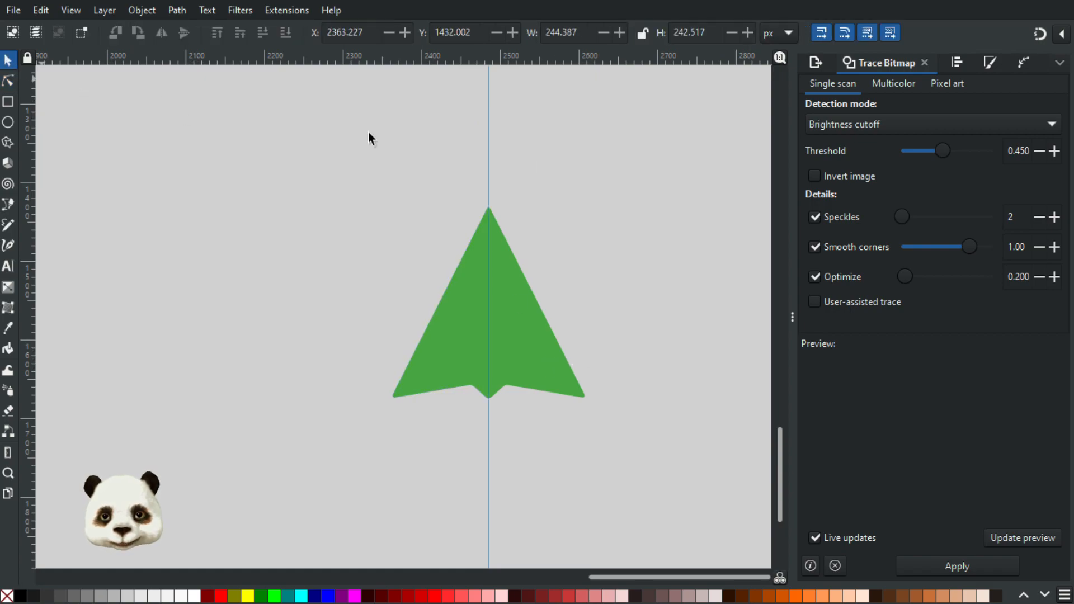
{"action": "left_click_drag", "start_coordinate": [630, 182], "coordinate": [337, 454]}
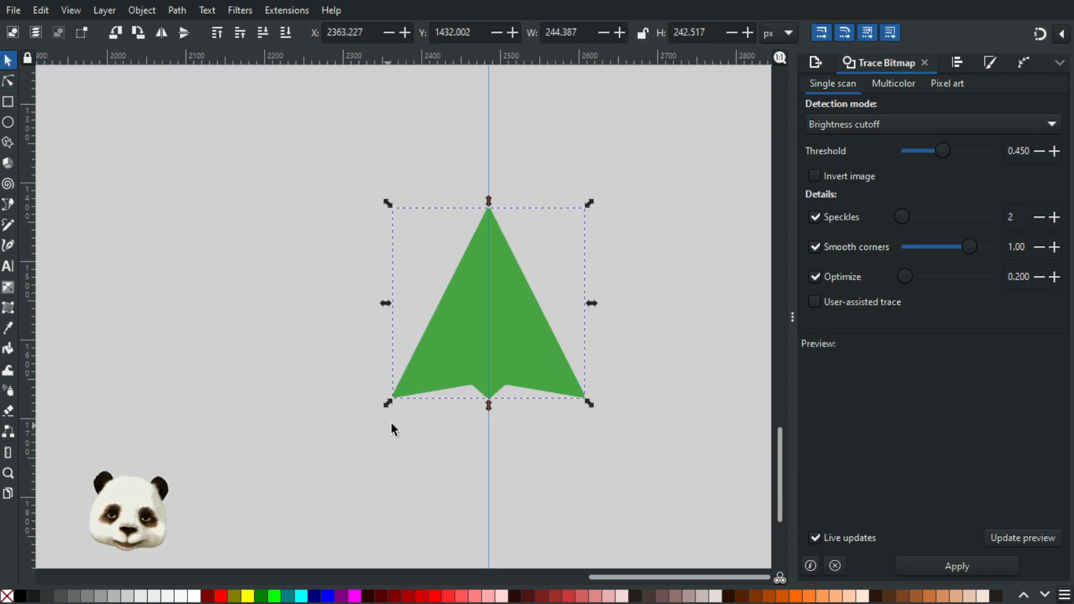
{"action": "key", "text": "ctrl+d"}
{"action": "left_click_drag", "start_coordinate": [516, 339], "coordinate": [303, 349]}
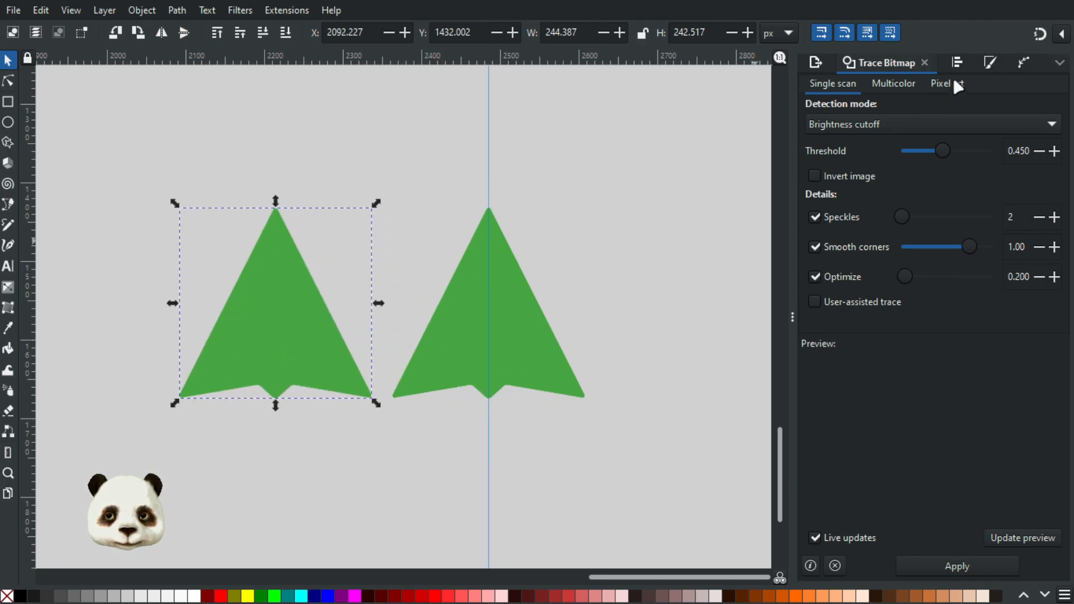
Step: Convert the copied arrow from a live Mirror symmetry shape into a plain path
{"action": "left_click", "coordinate": [1022, 62]}
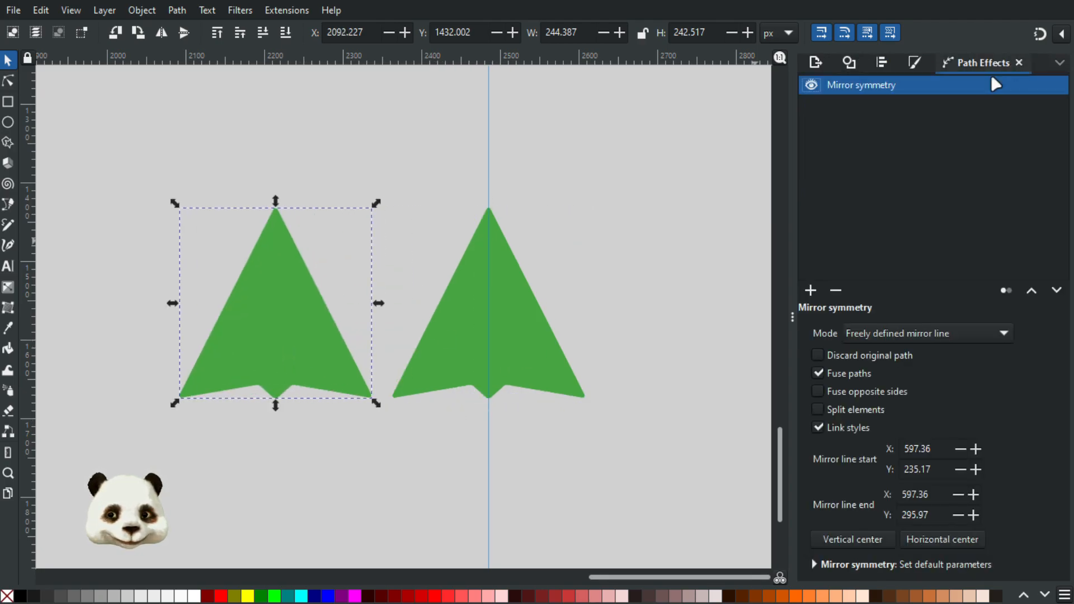
{"action": "key", "text": "ctrl+shift+c"}
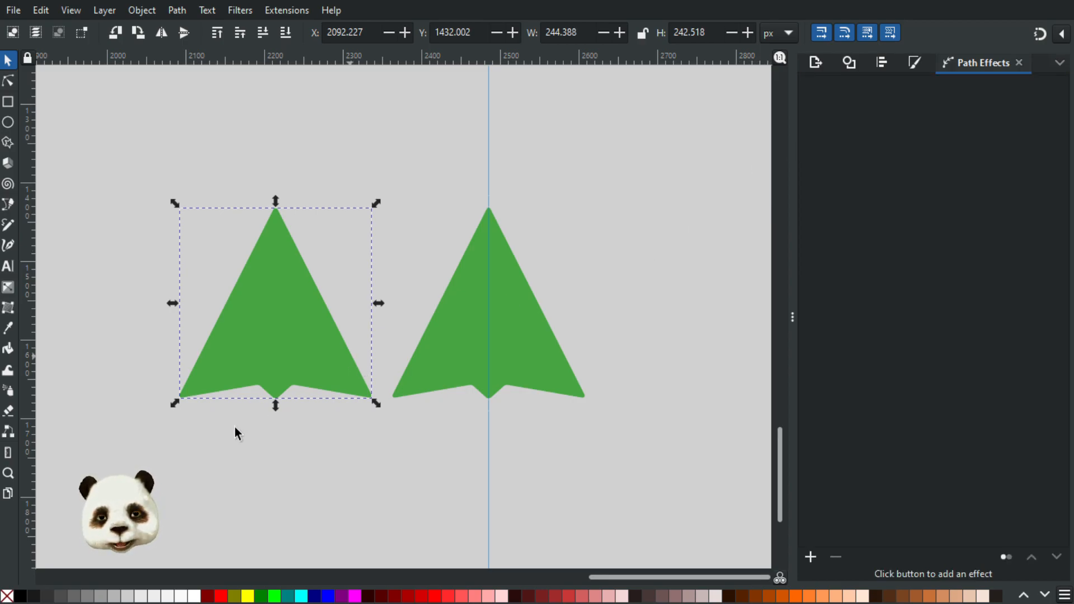
{"action": "scroll", "coordinate": [179, 386], "scroll_direction": "up", "scroll_amount": 2}
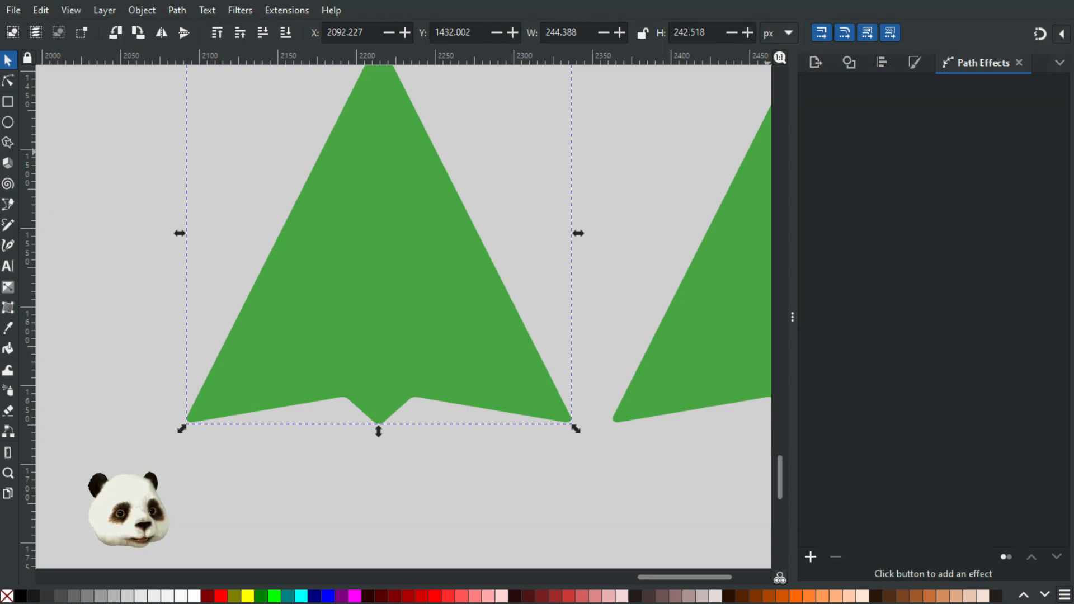
{"action": "left_click_drag", "start_coordinate": [513, 190], "coordinate": [640, 260]}
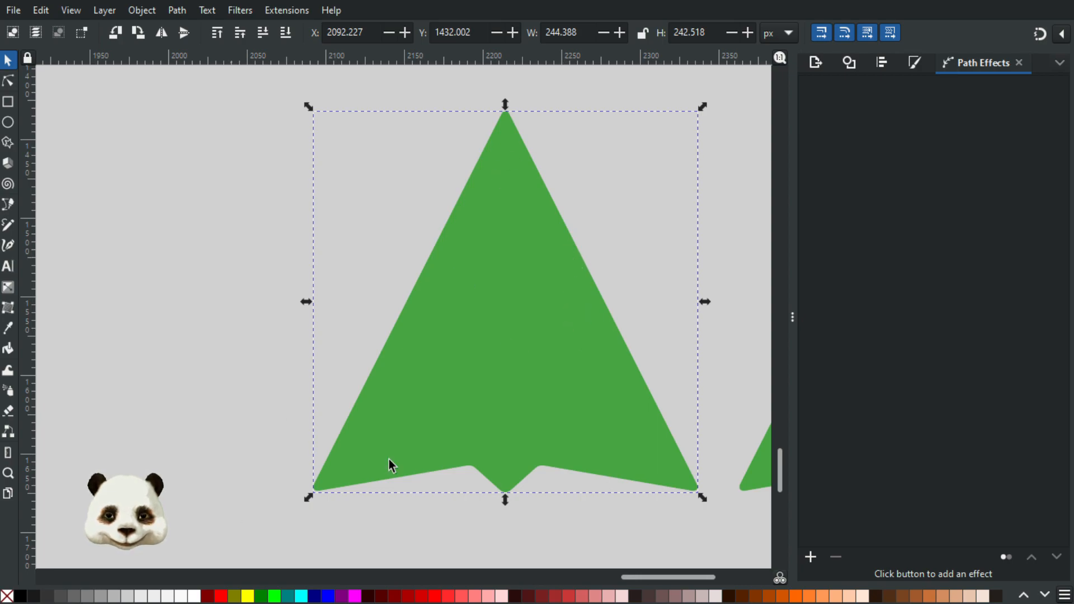
Step: Reselect the copied arrow and give it a black stroke
{"action": "left_click", "coordinate": [642, 337]}
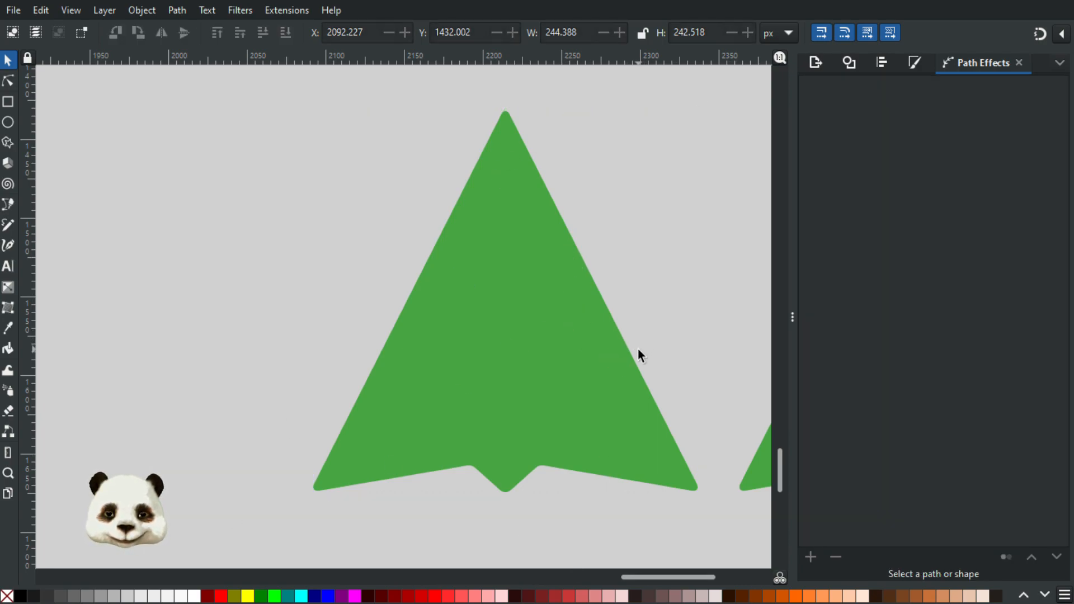
{"action": "left_click", "coordinate": [626, 347]}
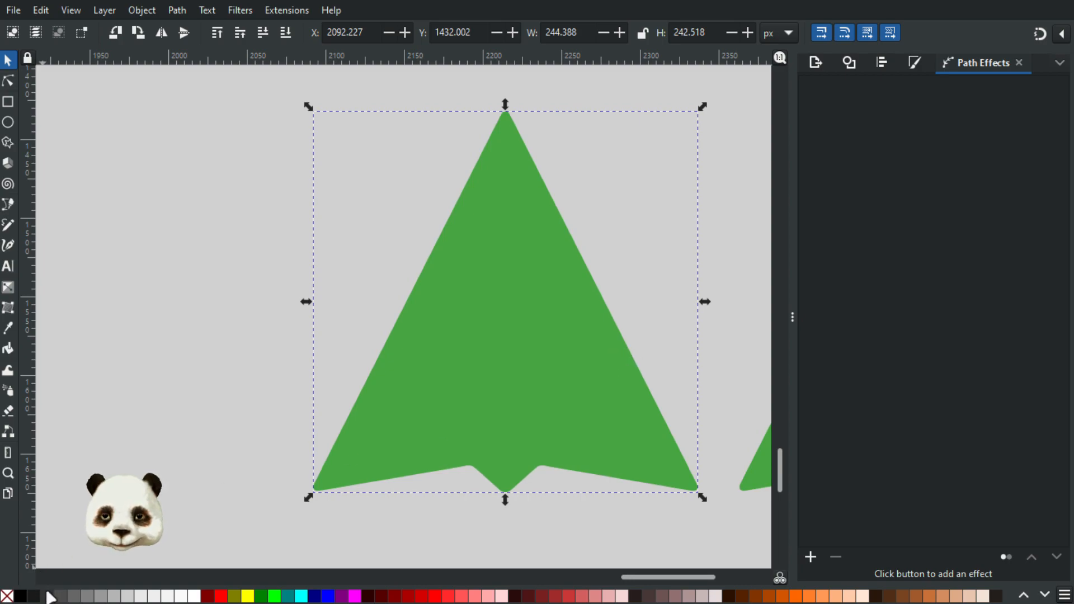
{"action": "left_click", "coordinate": [21, 596], "text": "shift"}
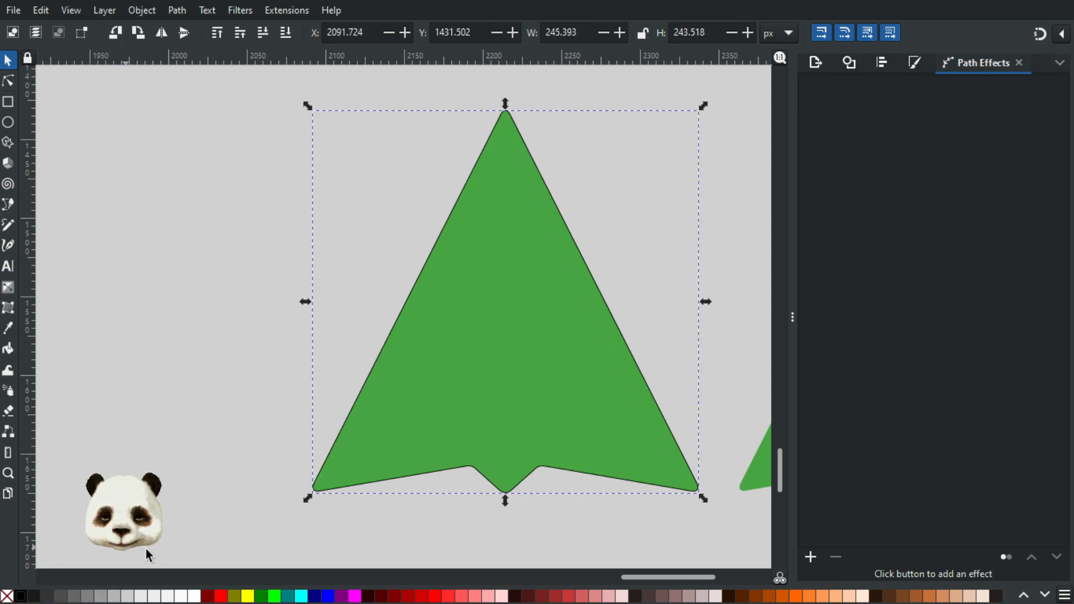
Step: Set the copied arrow's stroke width to 5 px
{"action": "left_click", "coordinate": [915, 63]}
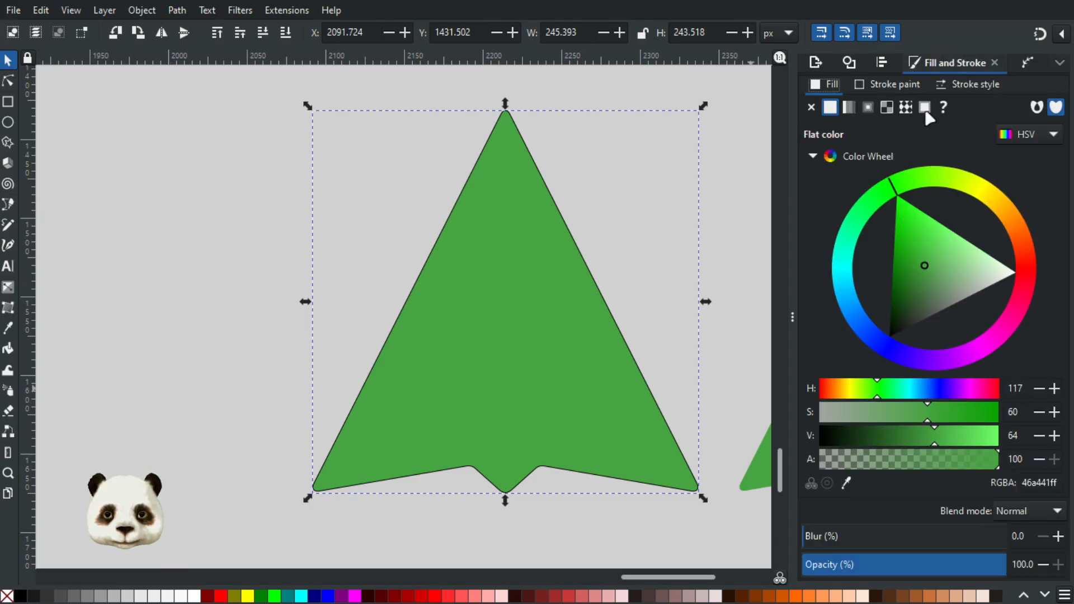
{"action": "left_click", "coordinate": [901, 87]}
{"action": "left_click", "coordinate": [971, 79]}
{"action": "left_click_drag", "start_coordinate": [880, 110], "coordinate": [794, 105]}
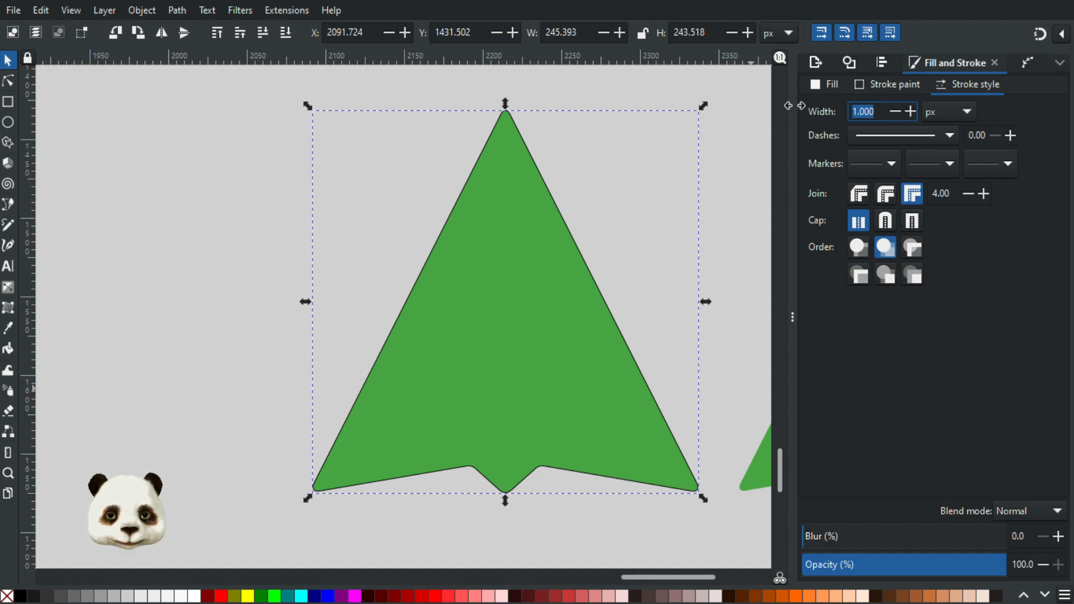
{"action": "type", "text": "5"}
{"action": "key", "text": "Return"}
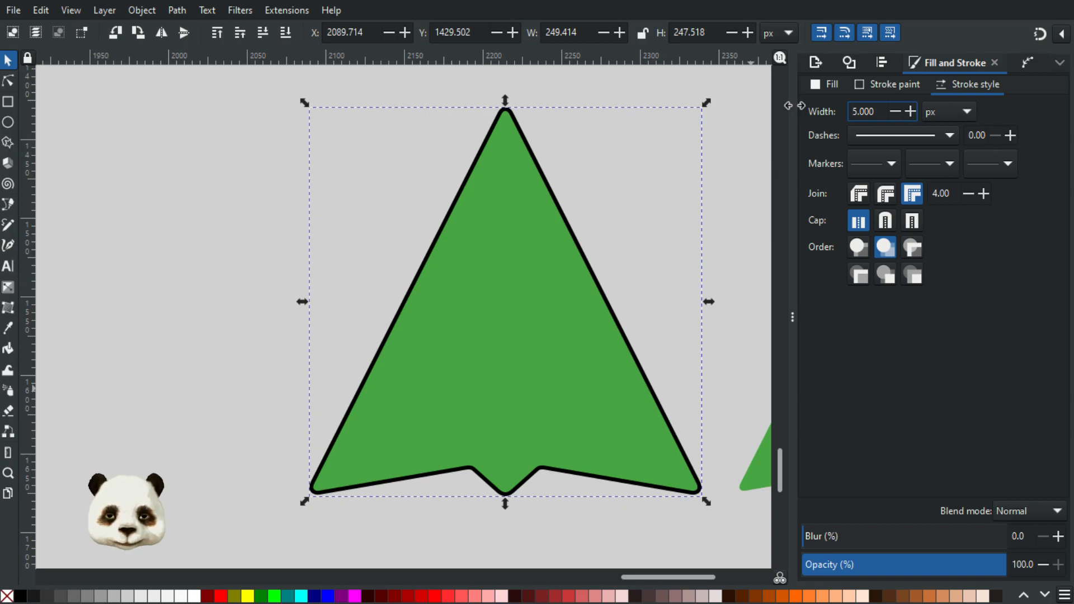
Step: Reselect the outlined green arrow and set its stroke width to 7 px
{"action": "scroll", "coordinate": [640, 208], "scroll_direction": "down", "scroll_amount": 3}
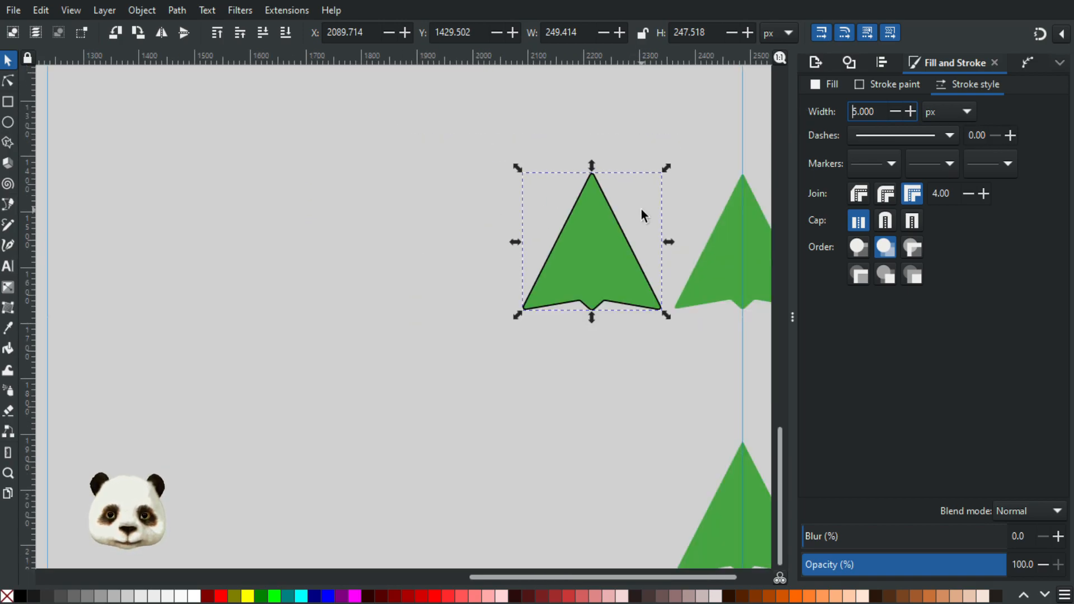
{"action": "scroll", "coordinate": [641, 209], "scroll_direction": "down", "scroll_amount": 2}
{"action": "scroll", "coordinate": [632, 200], "scroll_direction": "up", "scroll_amount": 3}
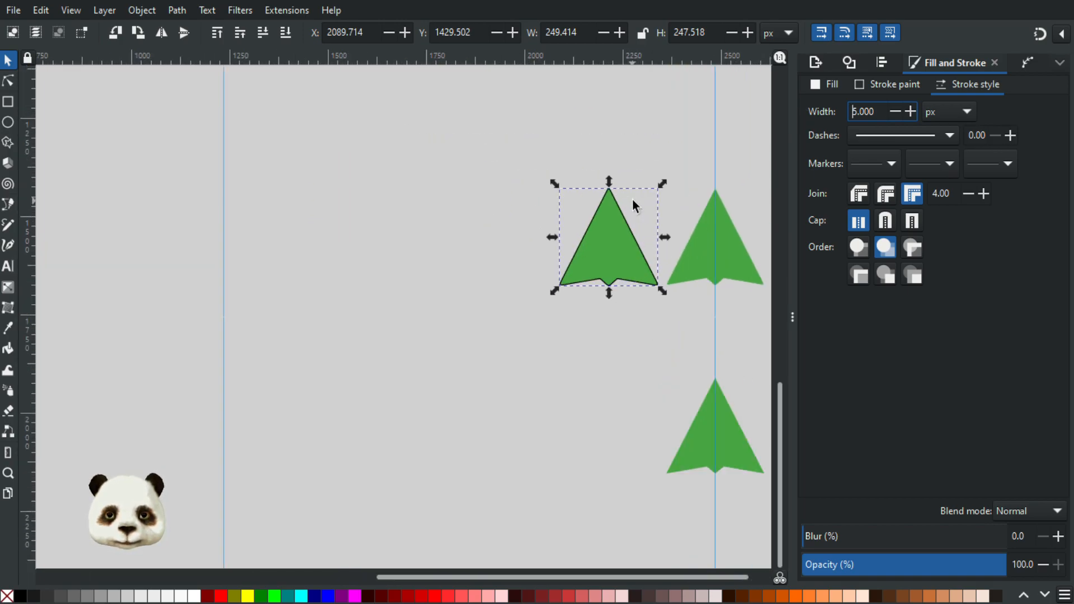
{"action": "left_click", "coordinate": [678, 209]}
{"action": "scroll", "coordinate": [681, 210], "scroll_direction": "down", "scroll_amount": 2}
{"action": "scroll", "coordinate": [680, 212], "scroll_direction": "up", "scroll_amount": 2}
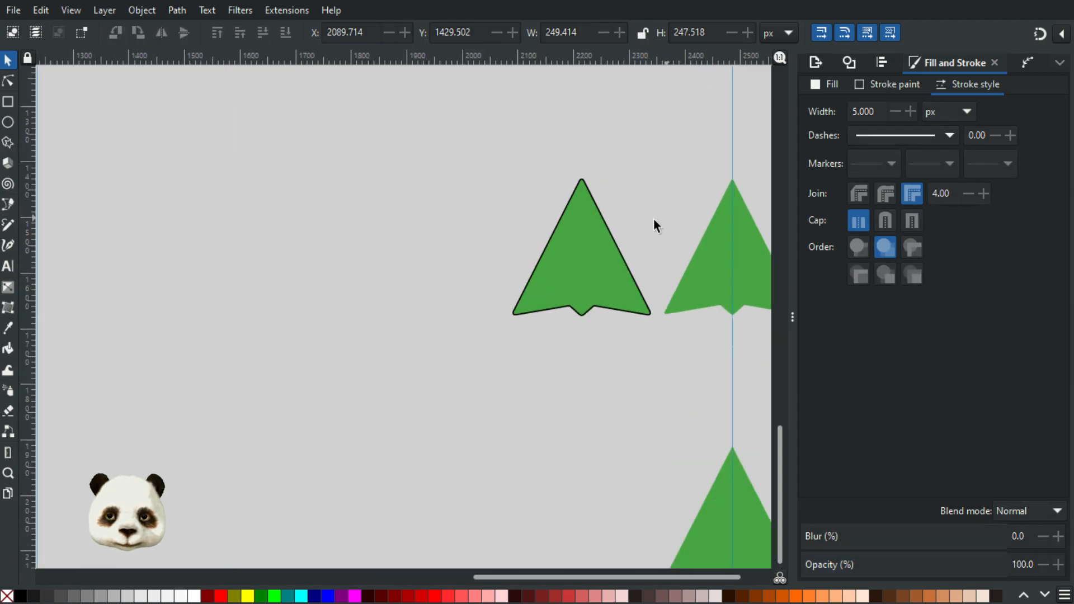
{"action": "scroll", "coordinate": [654, 218], "scroll_direction": "up", "scroll_amount": 2}
{"action": "left_click", "coordinate": [553, 218]}
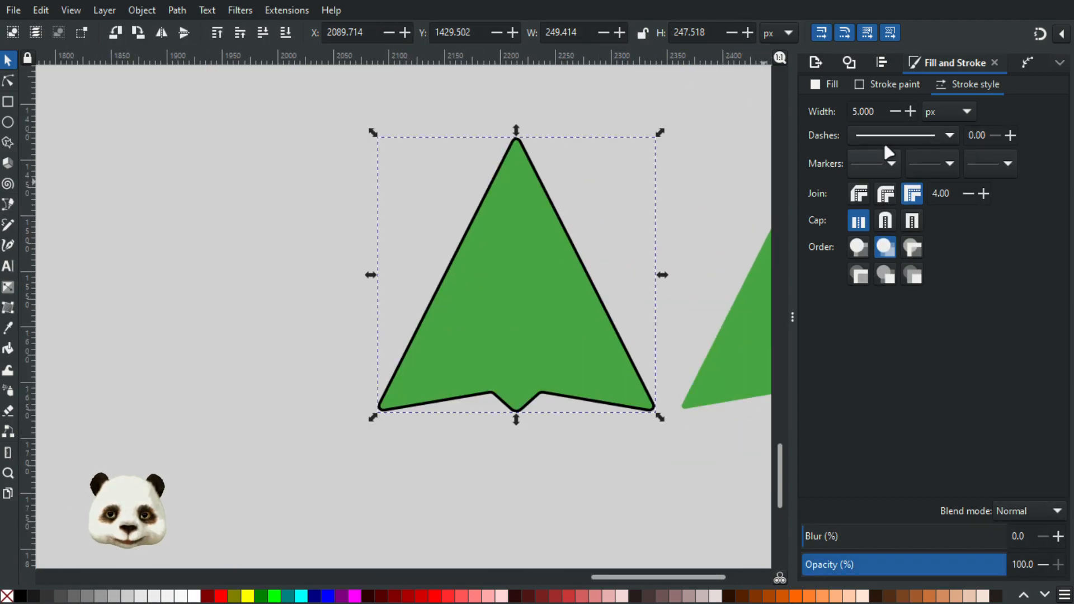
{"action": "left_click_drag", "start_coordinate": [880, 111], "coordinate": [700, 86]}
{"action": "type", "text": "7"}
{"action": "key", "text": "Return"}
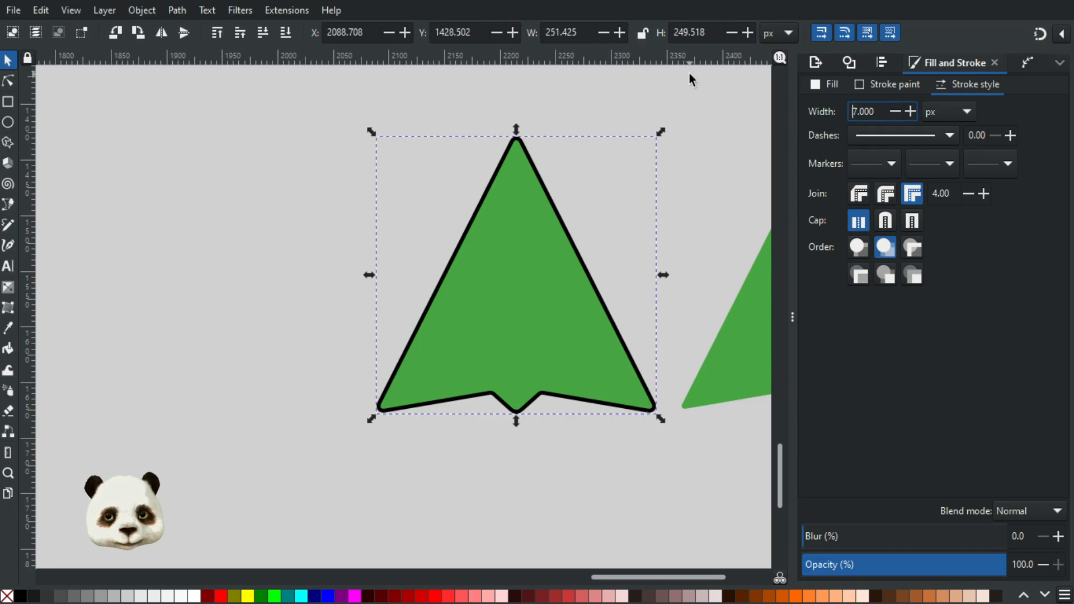
{"action": "left_click", "coordinate": [670, 150]}
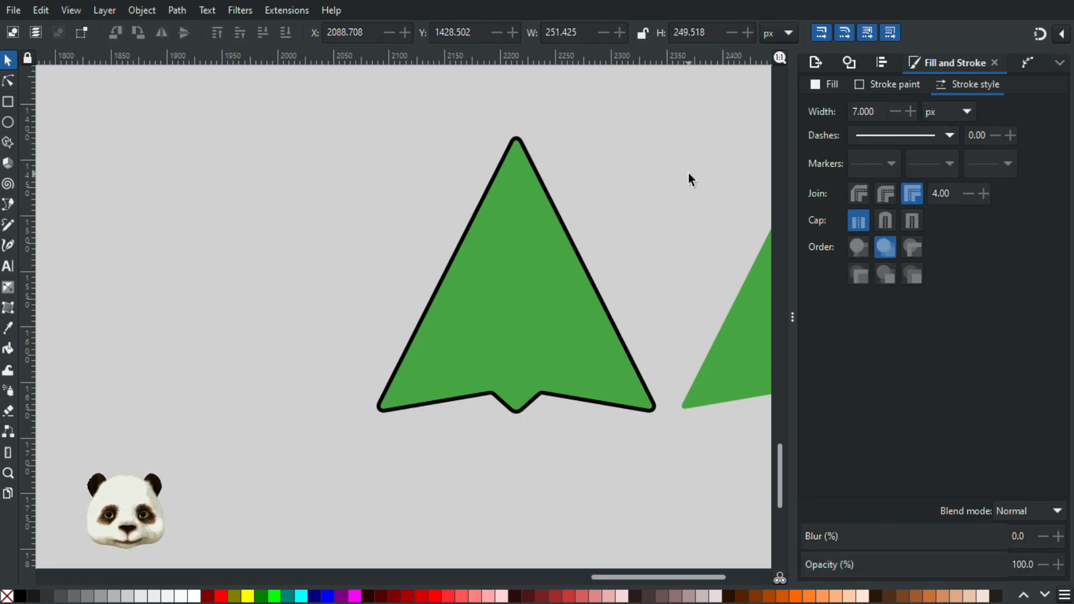
Step: Set the outlined arrow's stroke width to 8 px and check how the outline looks from afar and close up
{"action": "scroll", "coordinate": [689, 172], "scroll_direction": "up", "scroll_amount": 1}
{"action": "left_click", "coordinate": [515, 254]}
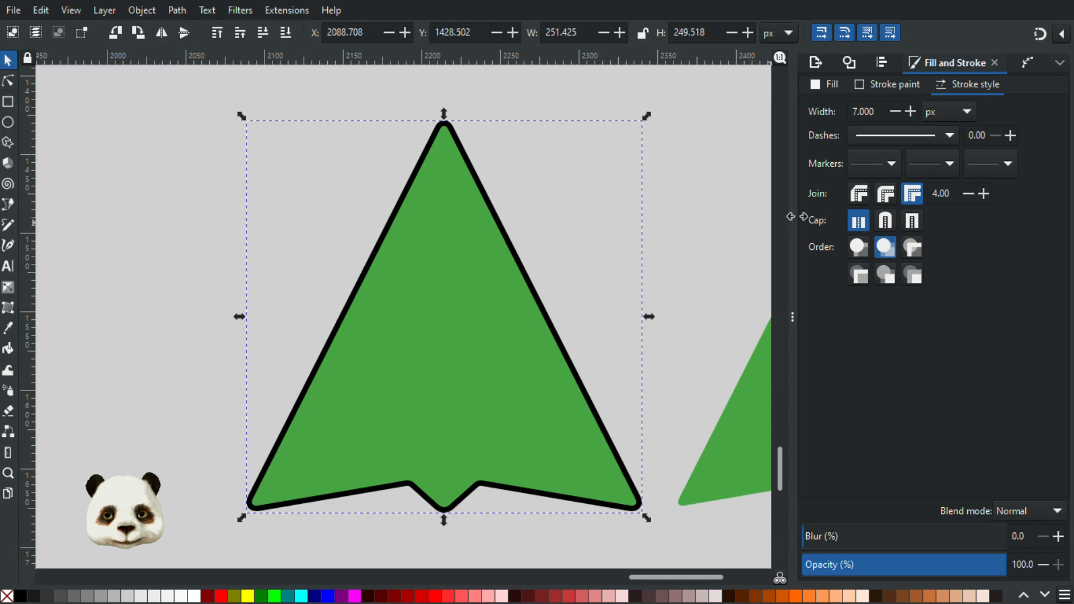
{"action": "left_click", "coordinate": [889, 107]}
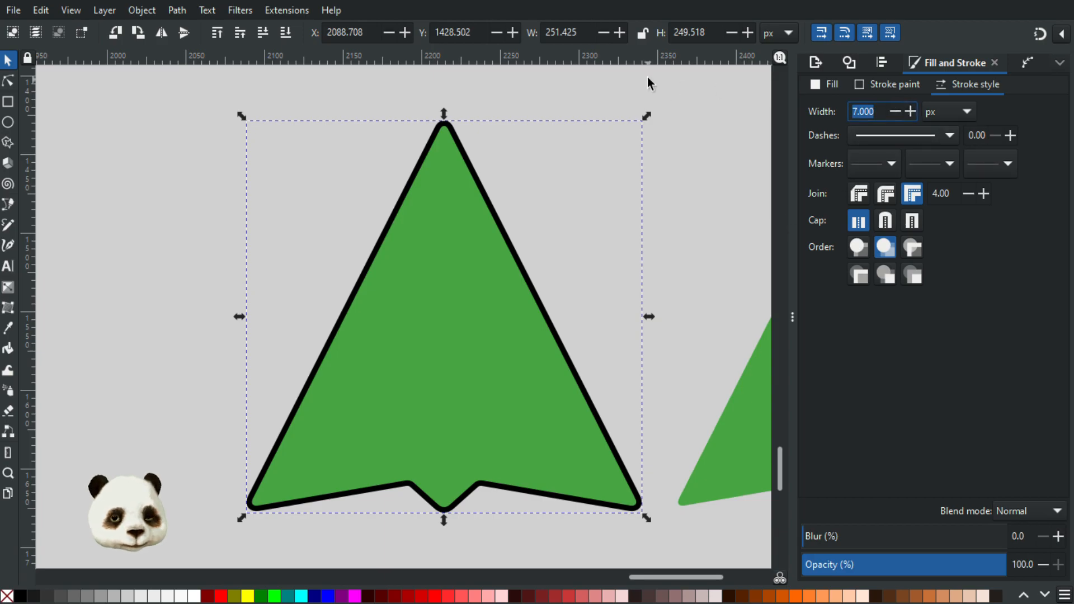
{"action": "type", "text": "8"}
{"action": "key", "text": "Return"}
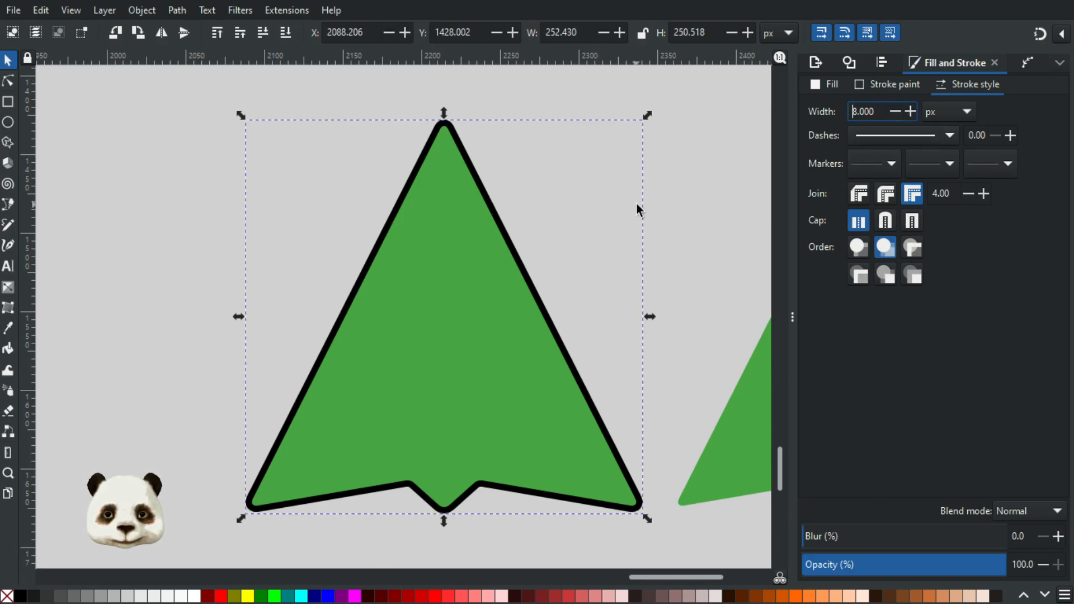
{"action": "left_click", "coordinate": [657, 237]}
{"action": "scroll", "coordinate": [663, 264], "scroll_direction": "down", "scroll_amount": 3}
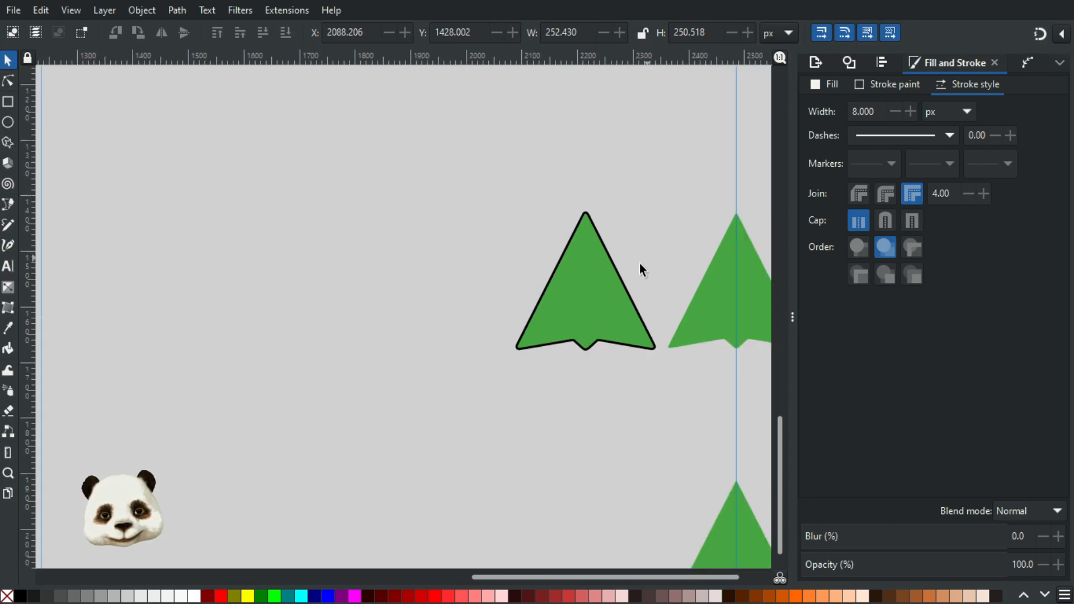
{"action": "scroll", "coordinate": [615, 307], "scroll_direction": "up", "scroll_amount": 3}
{"action": "scroll", "coordinate": [627, 271], "scroll_direction": "up", "scroll_amount": 1}
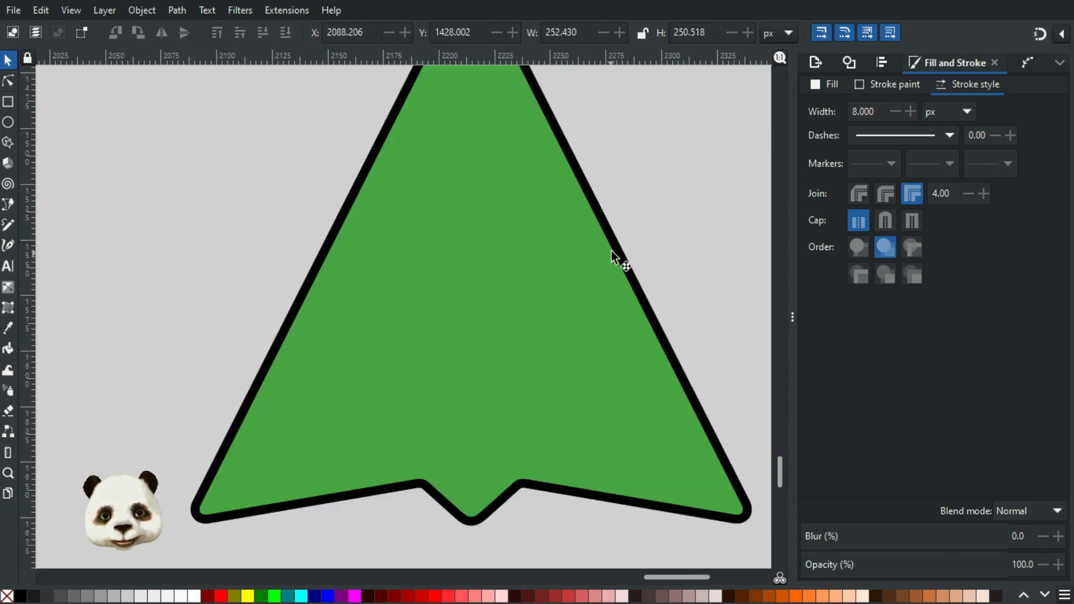
Step: Convert the arrow's black stroke into its own path and check its nodes
{"action": "left_click", "coordinate": [615, 249]}
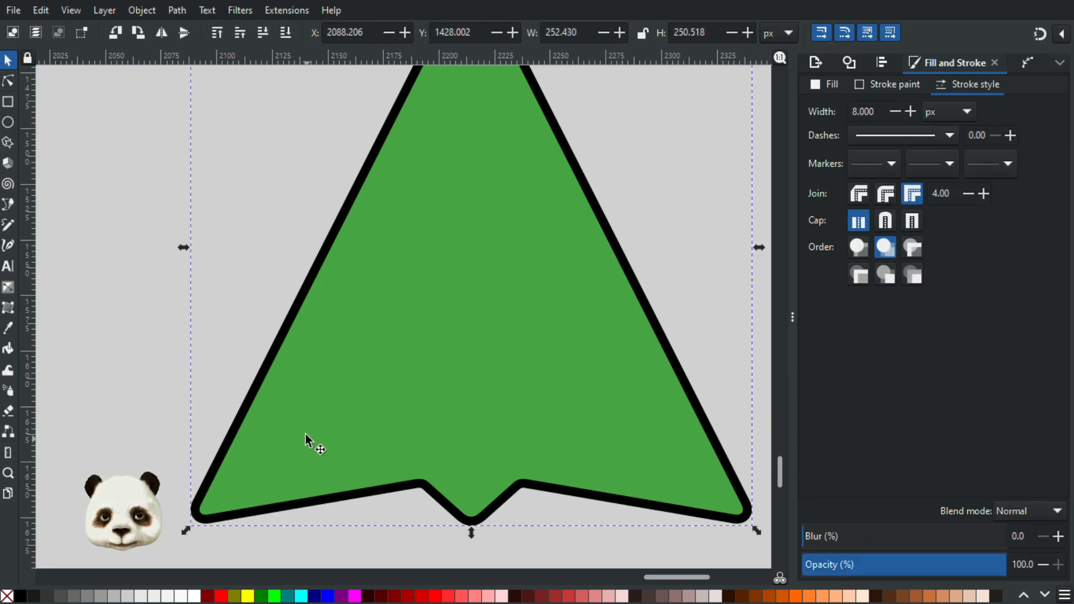
{"action": "left_click", "coordinate": [141, 10]}
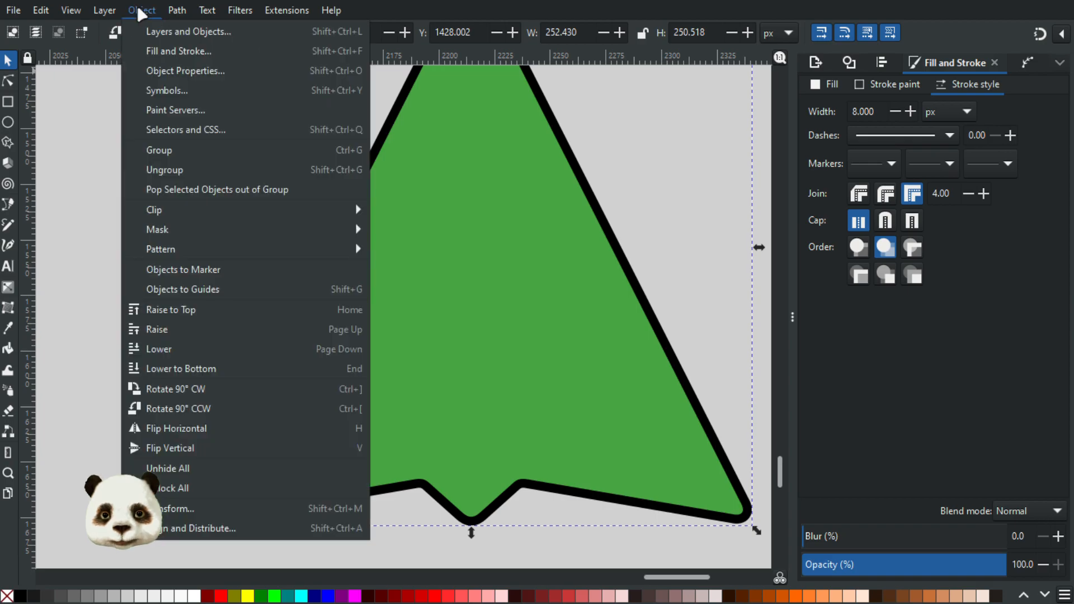
{"action": "mouse_move", "coordinate": [177, 11]}
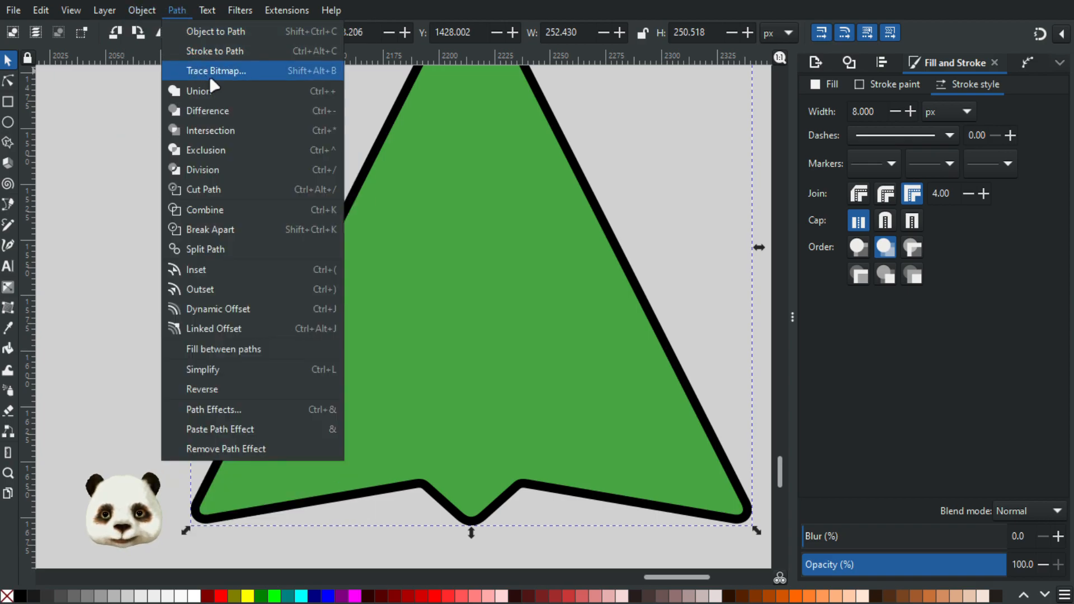
{"action": "left_click", "coordinate": [230, 51]}
{"action": "left_click", "coordinate": [8, 79]}
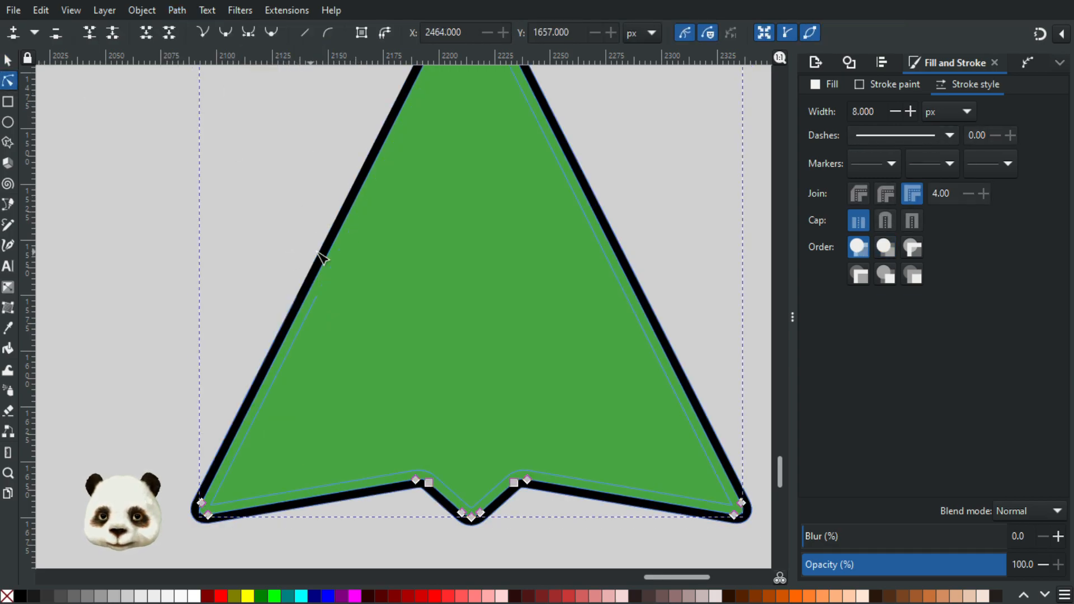
{"action": "key", "text": "s"}
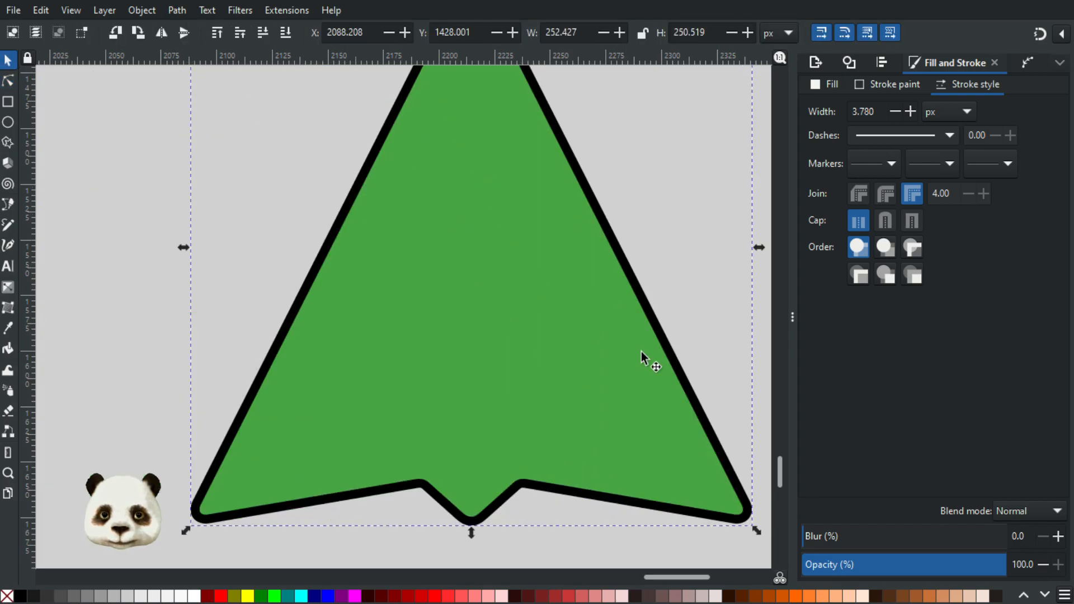
{"action": "left_click", "coordinate": [455, 309], "text": "shift"}
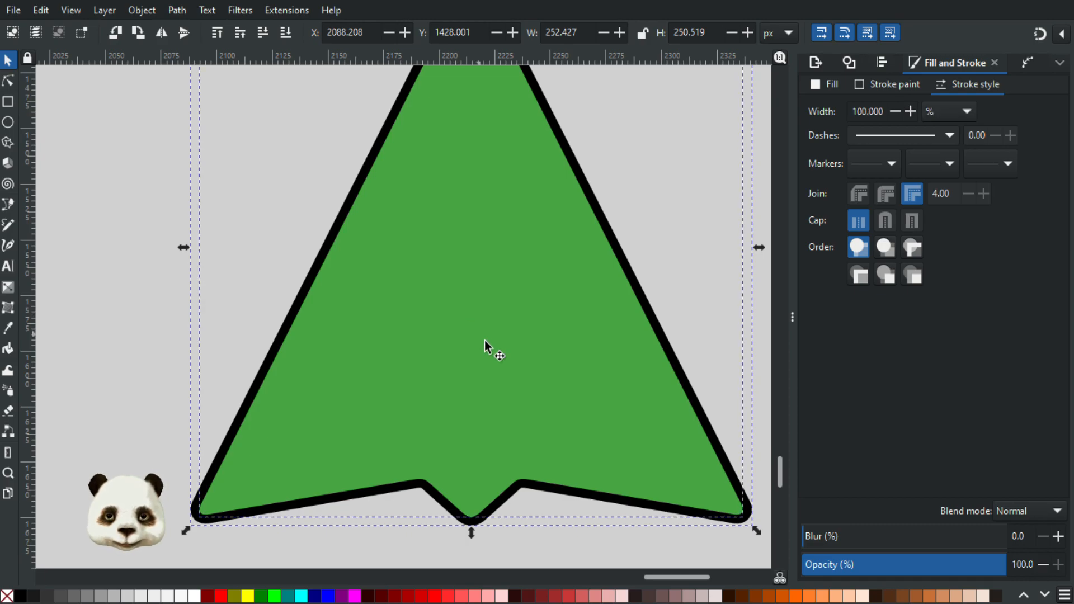
Step: Select the green fill on its own, move it off the black outline and undo the move
{"action": "left_click", "coordinate": [509, 315]}
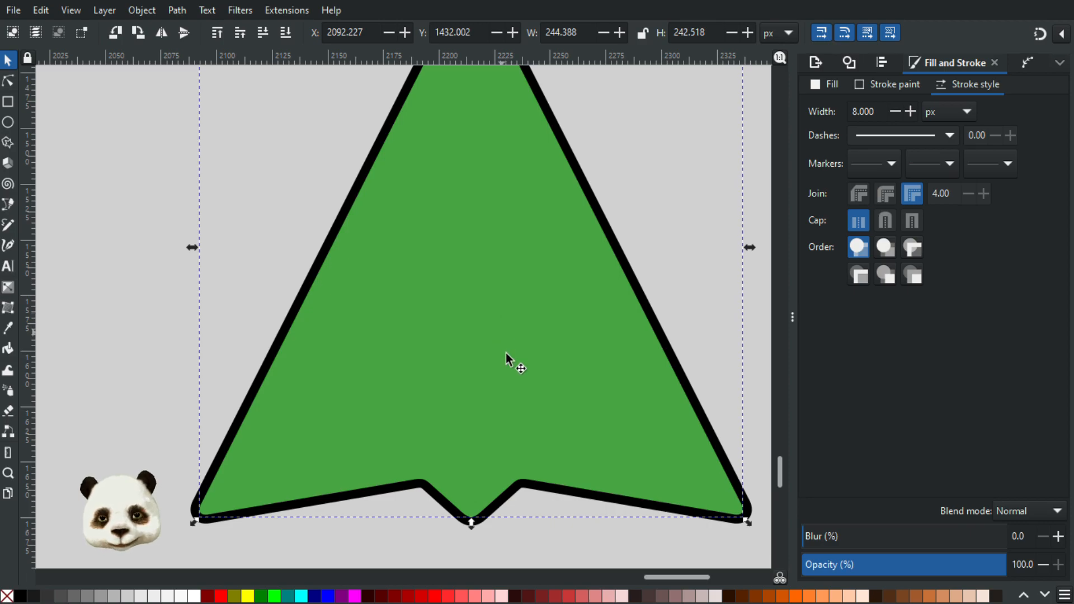
{"action": "left_click_drag", "start_coordinate": [528, 365], "coordinate": [666, 287]}
{"action": "left_click_drag", "start_coordinate": [660, 319], "coordinate": [841, 309]}
{"action": "key", "text": "ctrl+z"}
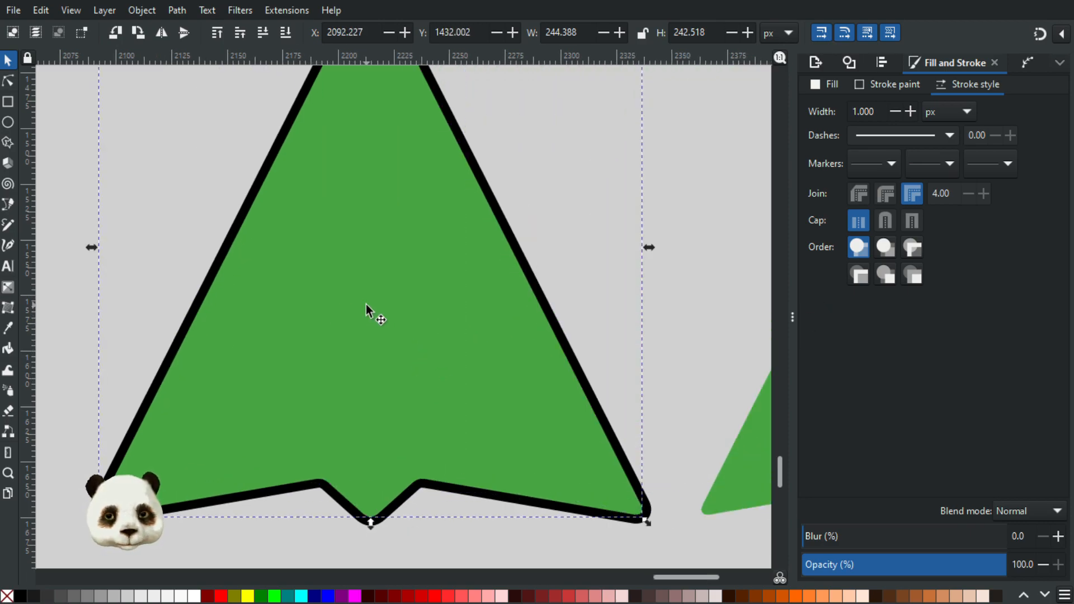
Step: Shift the green fill slightly off the outline, nudge it back to X 2092.227, Y 1432.002 px and deselect it
{"action": "mouse_move", "coordinate": [362, 324]}
{"action": "left_mouse_down"}
{"action": "mouse_move", "coordinate": [493, 330]}
{"action": "mouse_move", "coordinate": [464, 318]}
{"action": "mouse_move", "coordinate": [374, 320]}
{"action": "left_mouse_up"}
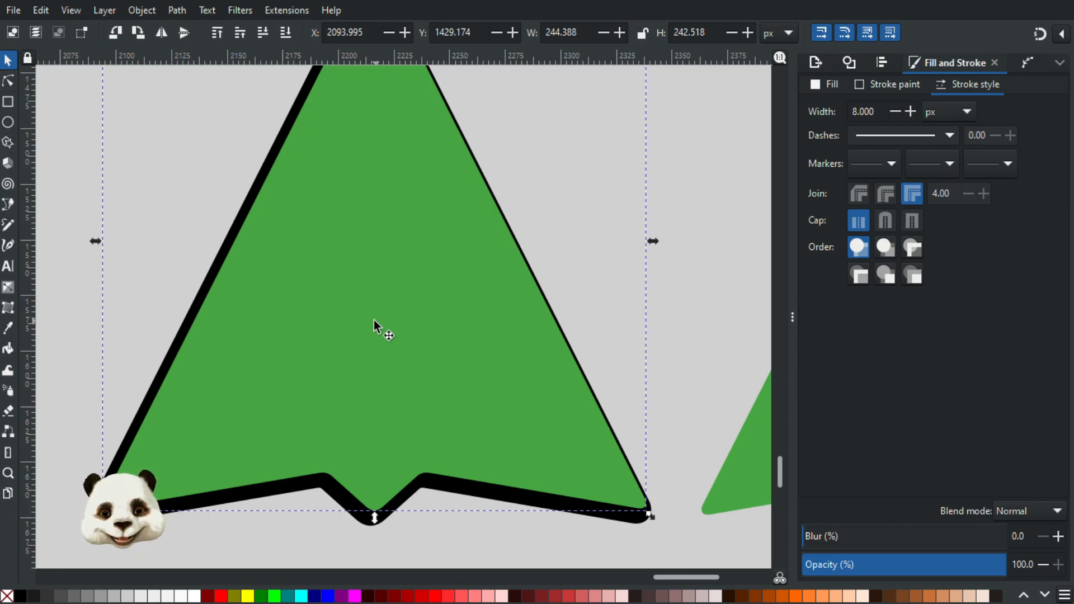
{"action": "key", "text": "Left"}
{"action": "key", "text": "Down"}
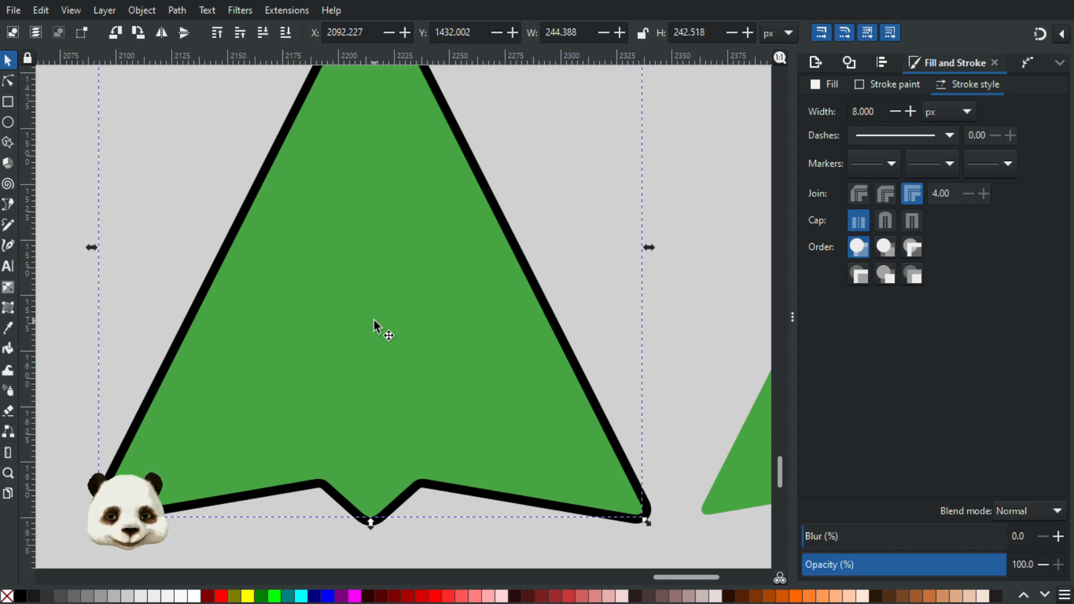
{"action": "key", "text": "Escape"}
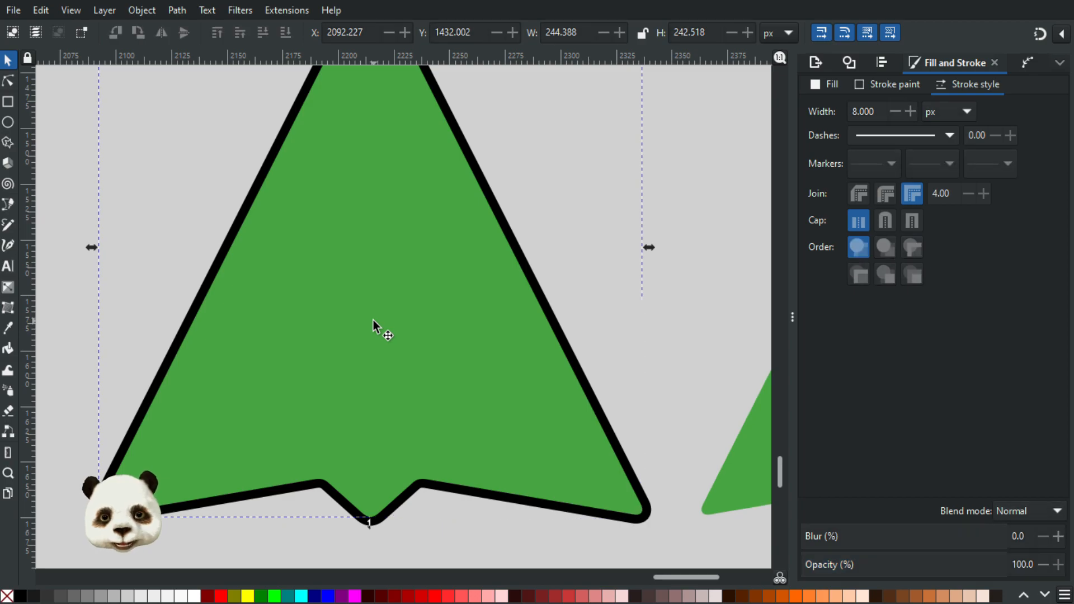
Step: Move the outlined arrow aside to expose the green copy beneath it, and undo, redo and again undo that move
{"action": "left_click_drag", "start_coordinate": [370, 321], "coordinate": [583, 303]}
{"action": "key", "text": "ctrl+z"}
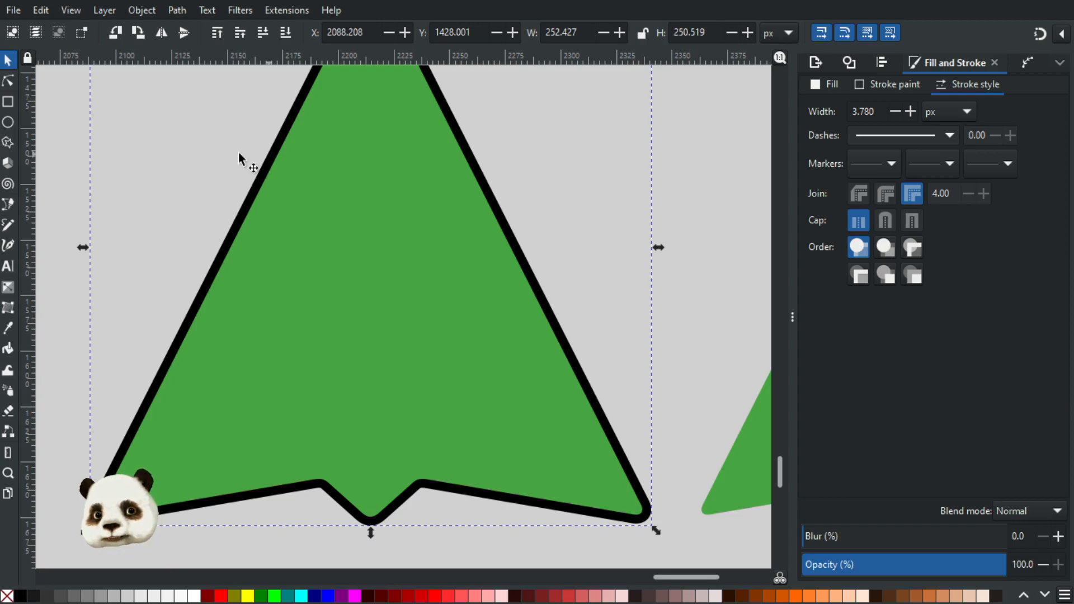
{"action": "left_click", "coordinate": [42, 11]}
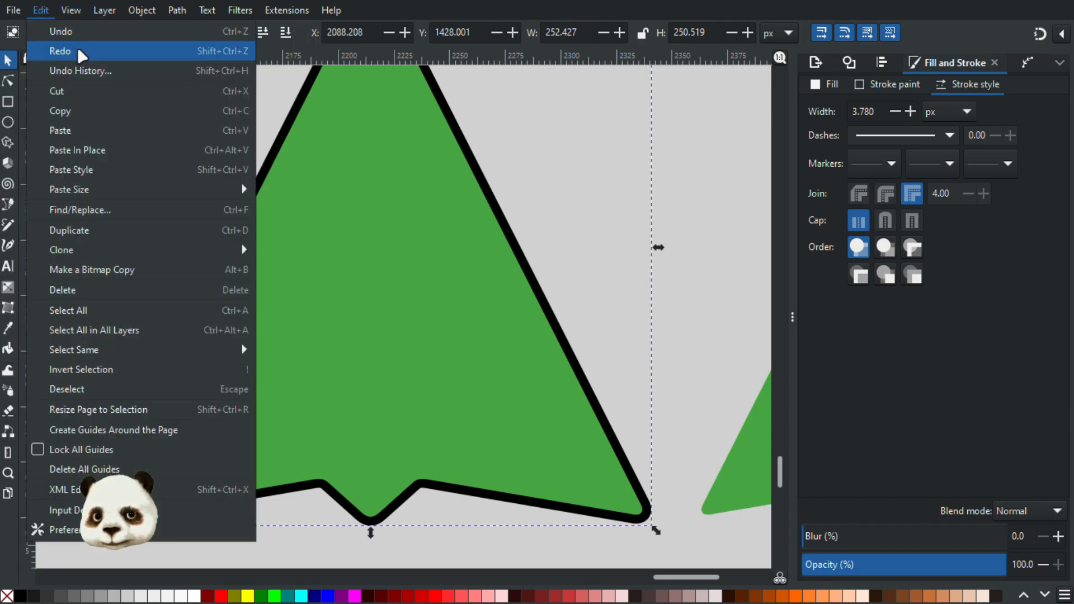
{"action": "left_click", "coordinate": [107, 51]}
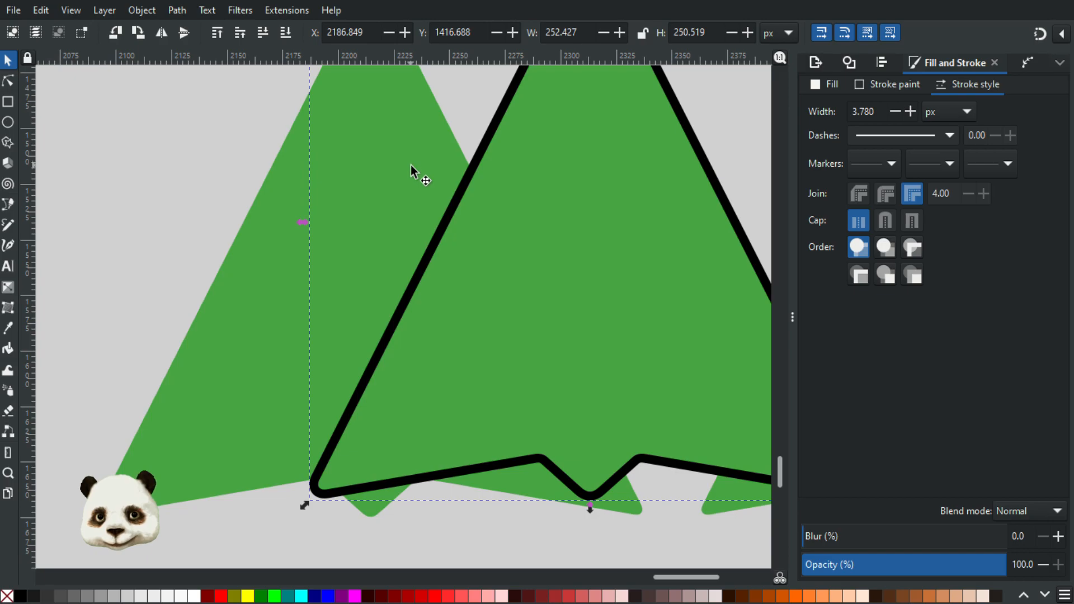
{"action": "left_click", "coordinate": [41, 10]}
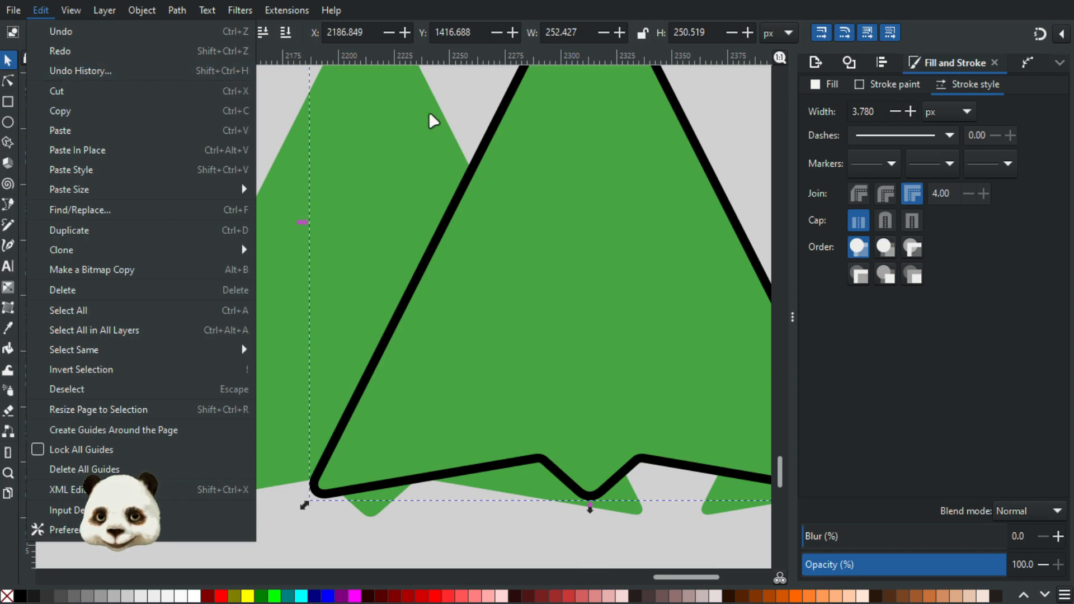
{"action": "left_click", "coordinate": [480, 105]}
{"action": "key", "text": "ctrl+z"}
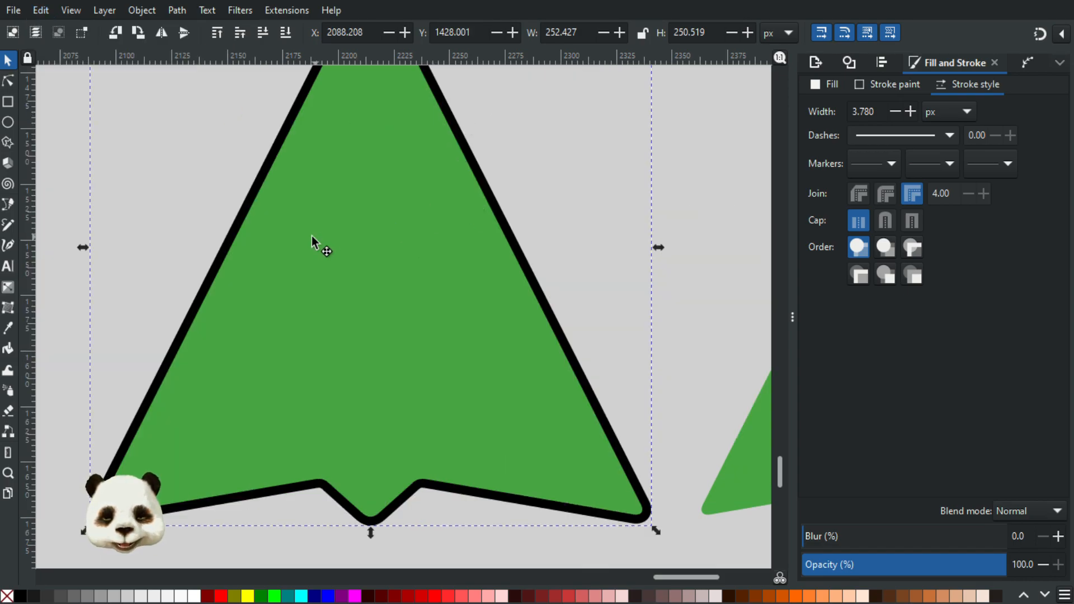
Step: Select the extra green arrow lying beneath the outlined one and delete it, keeping the outlined arrow in its original position
{"action": "key", "text": "ctrl+shift+z"}
{"action": "left_click", "coordinate": [354, 243]}
{"action": "key", "text": "ctrl+z"}
{"action": "key", "text": "Delete"}
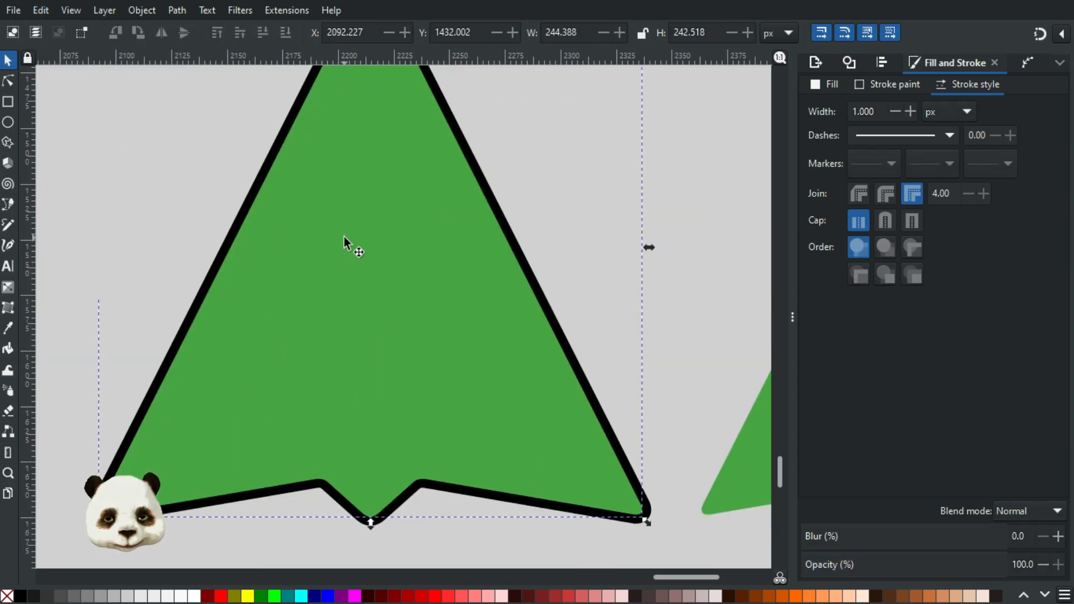
{"action": "left_click", "coordinate": [345, 212]}
{"action": "left_click", "coordinate": [346, 212], "text": "alt+shift"}
{"action": "left_click", "coordinate": [677, 179]}
Step: Move the green fill off the black outline to inspect the two separate shapes, select the outline and undo the move
{"action": "scroll", "coordinate": [538, 270], "scroll_direction": "down", "scroll_amount": 2}
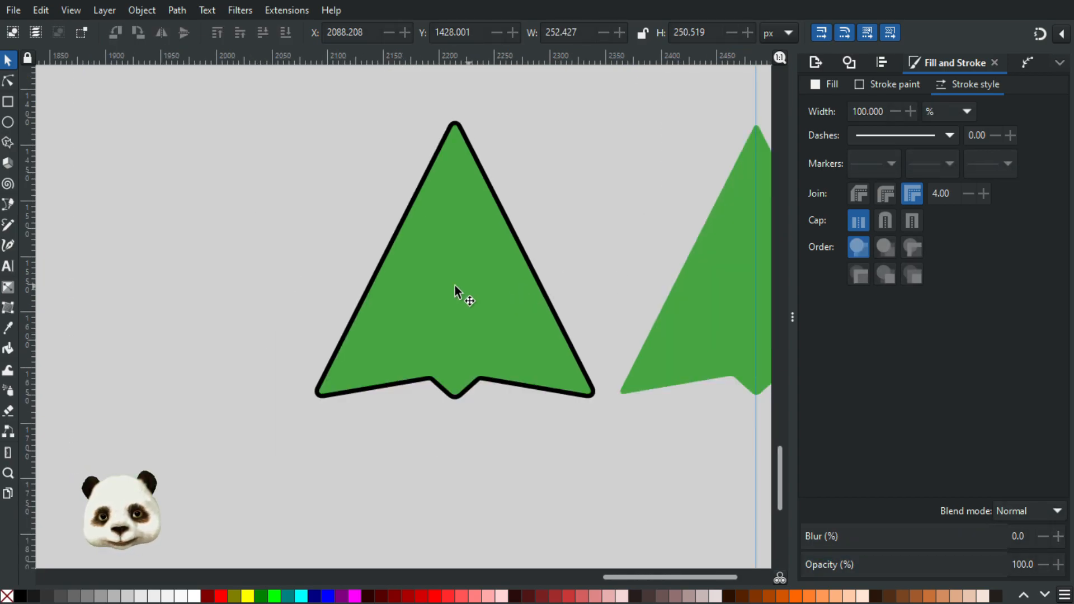
{"action": "left_click", "coordinate": [455, 285]}
{"action": "scroll", "coordinate": [463, 252], "scroll_direction": "up", "scroll_amount": 2}
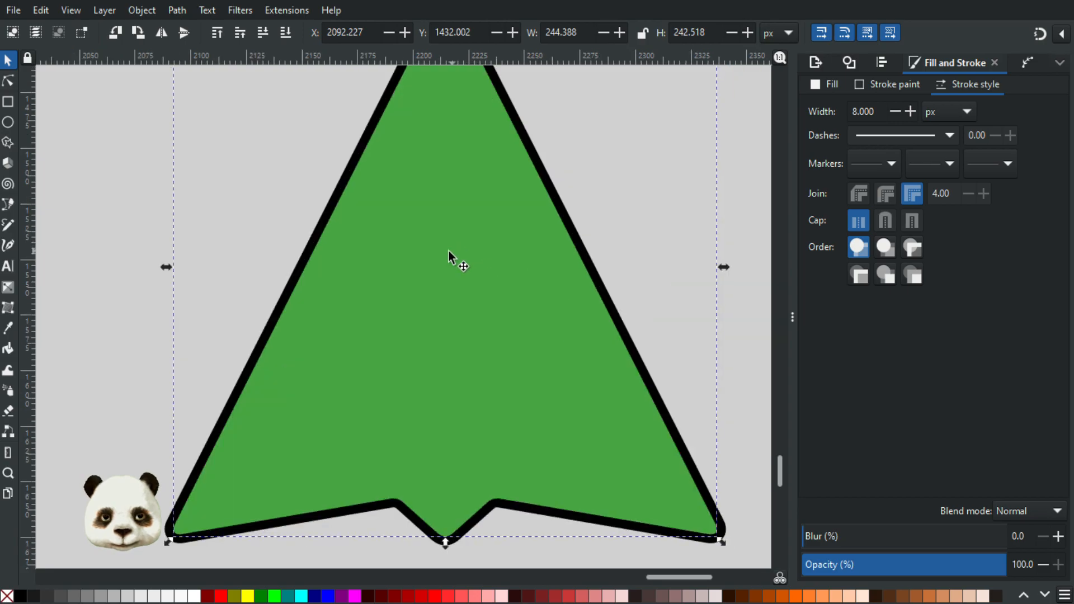
{"action": "left_click_drag", "start_coordinate": [449, 251], "coordinate": [587, 257]}
{"action": "left_click", "coordinate": [291, 289]}
{"action": "scroll", "coordinate": [418, 281], "scroll_direction": "down", "scroll_amount": 3}
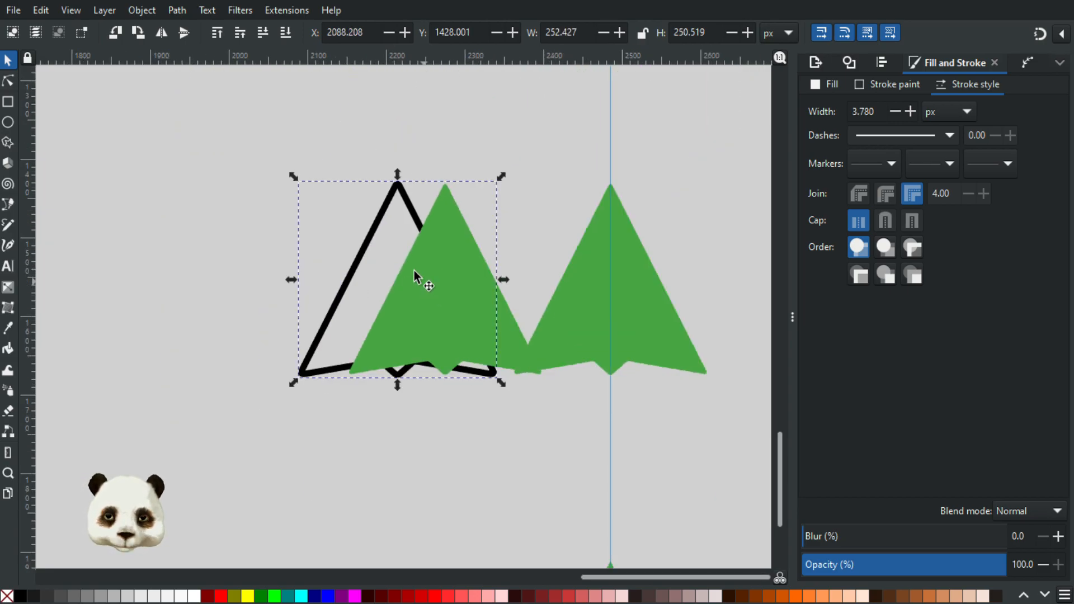
{"action": "scroll", "coordinate": [414, 274], "scroll_direction": "up", "scroll_amount": 2}
{"action": "key", "text": "ctrl+z"}
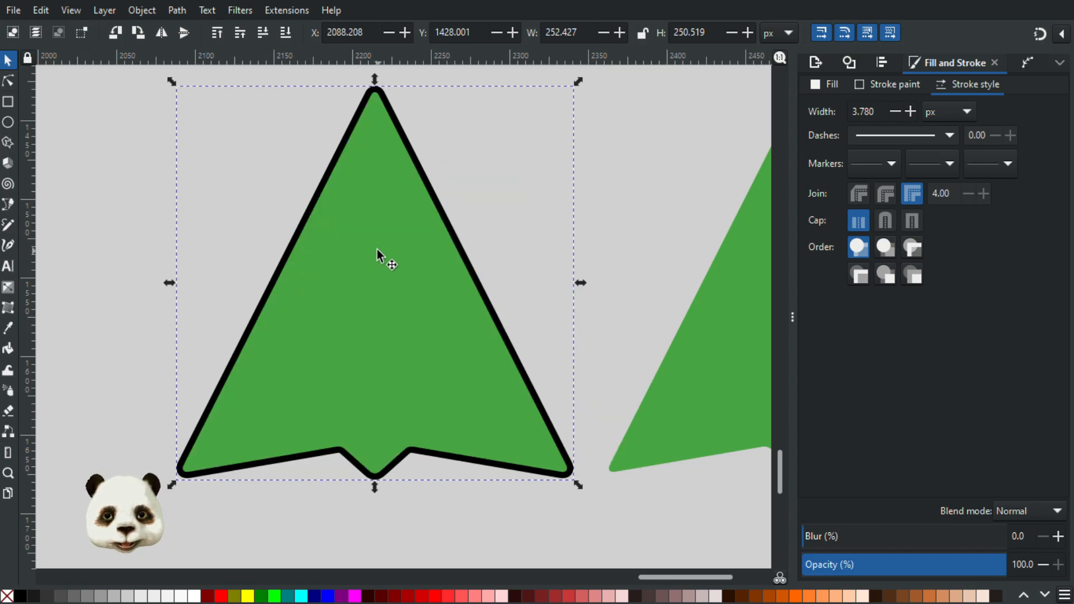
Step: Raise the black outline above the green fill and add an Offset path effect to it
{"action": "key", "text": "Page_Up"}
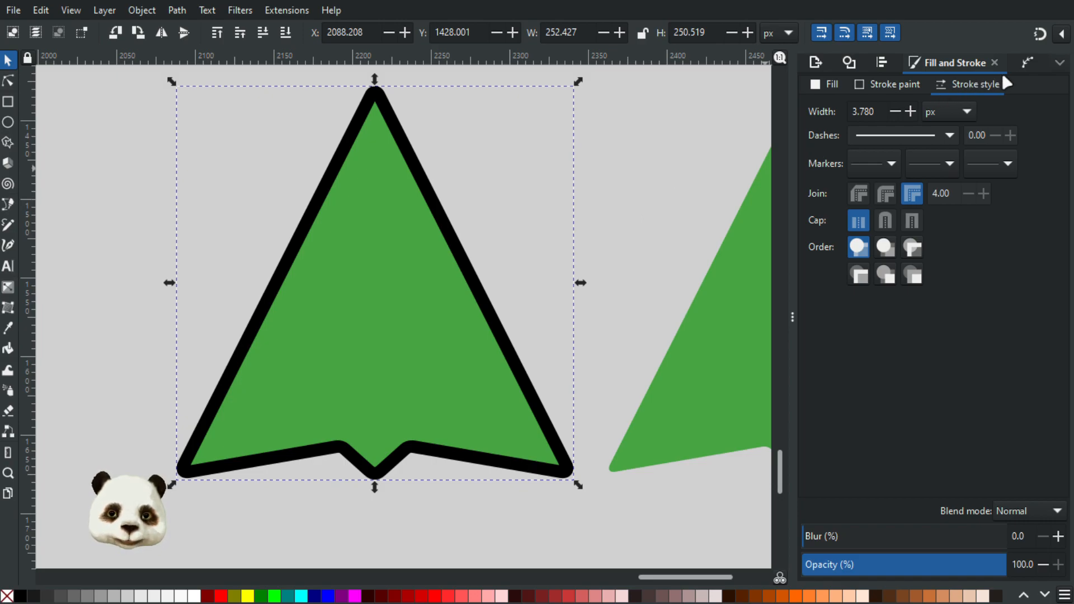
{"action": "left_click", "coordinate": [1025, 59]}
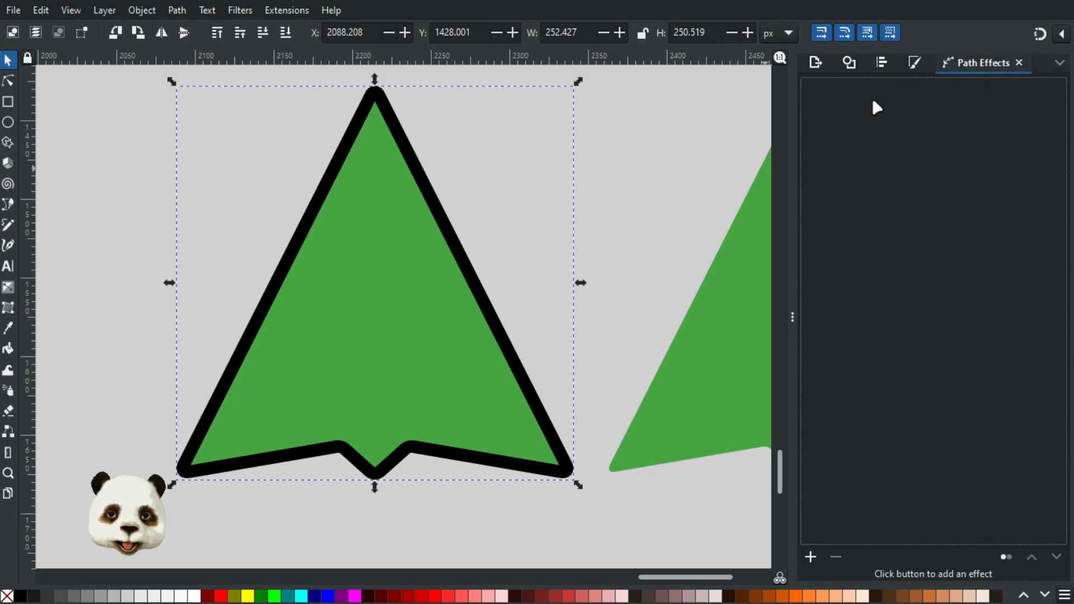
{"action": "left_click", "coordinate": [810, 556]}
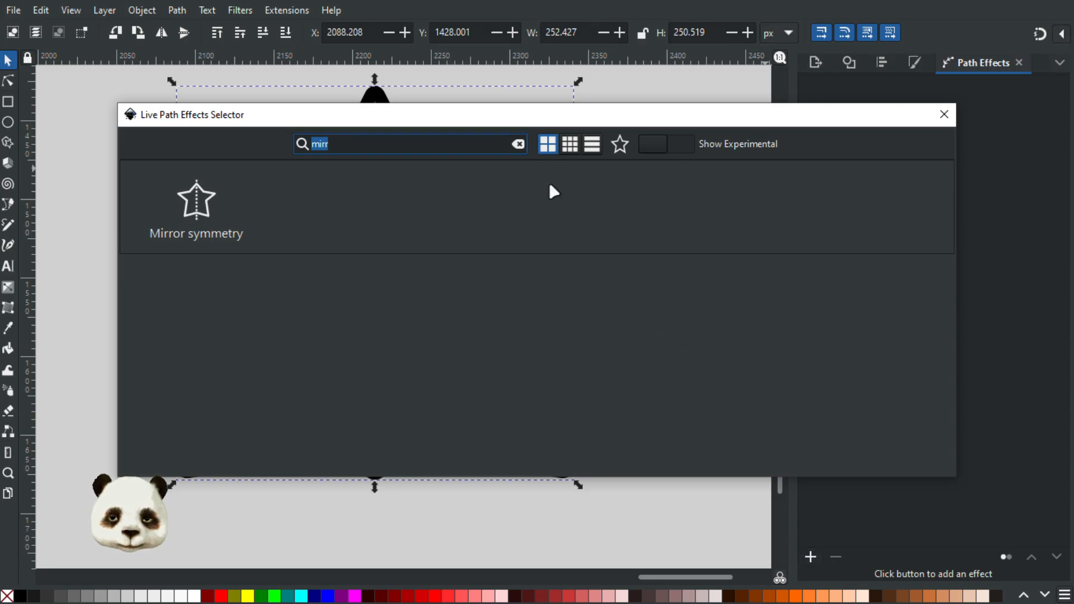
{"action": "type", "text": "off"}
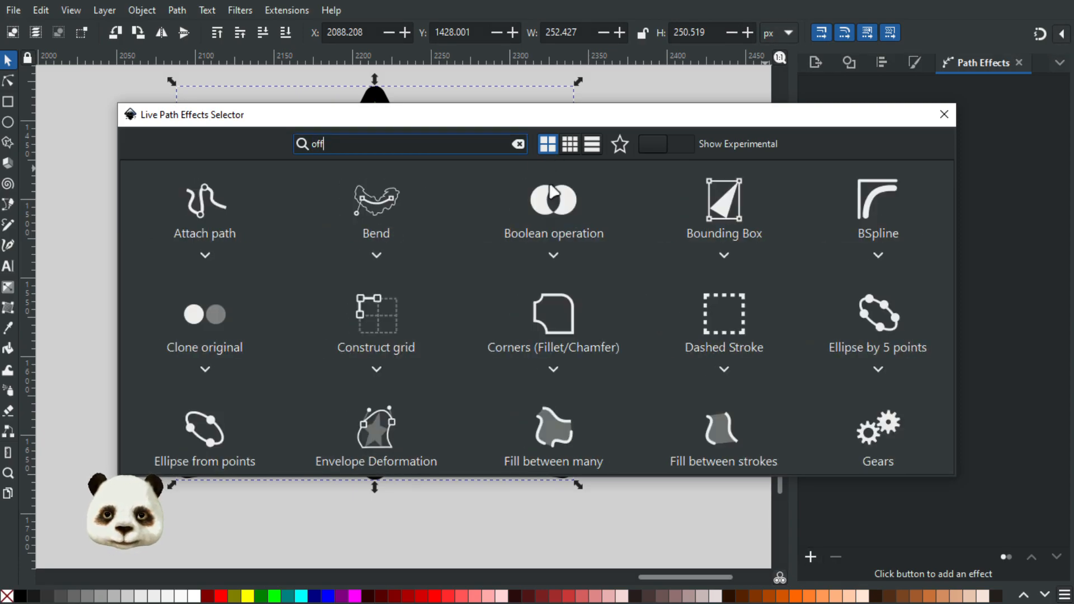
{"action": "left_click", "coordinate": [373, 200]}
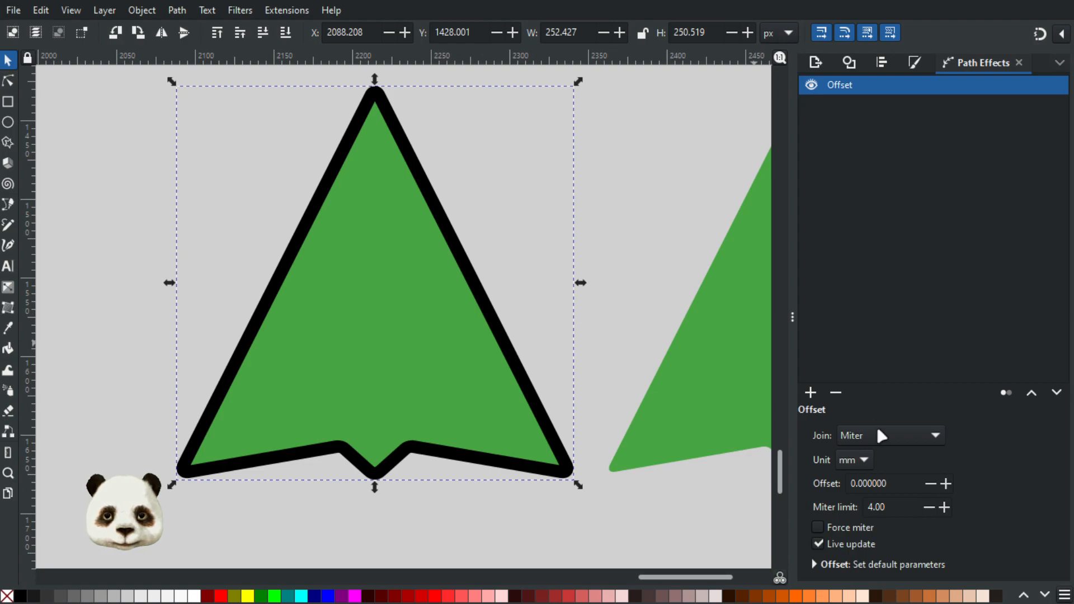
Step: Set the black outline's offset to -0.6 mm and check the arrow's tail and corners
{"action": "left_click", "coordinate": [930, 483]}
{"action": "left_click", "coordinate": [930, 483]}
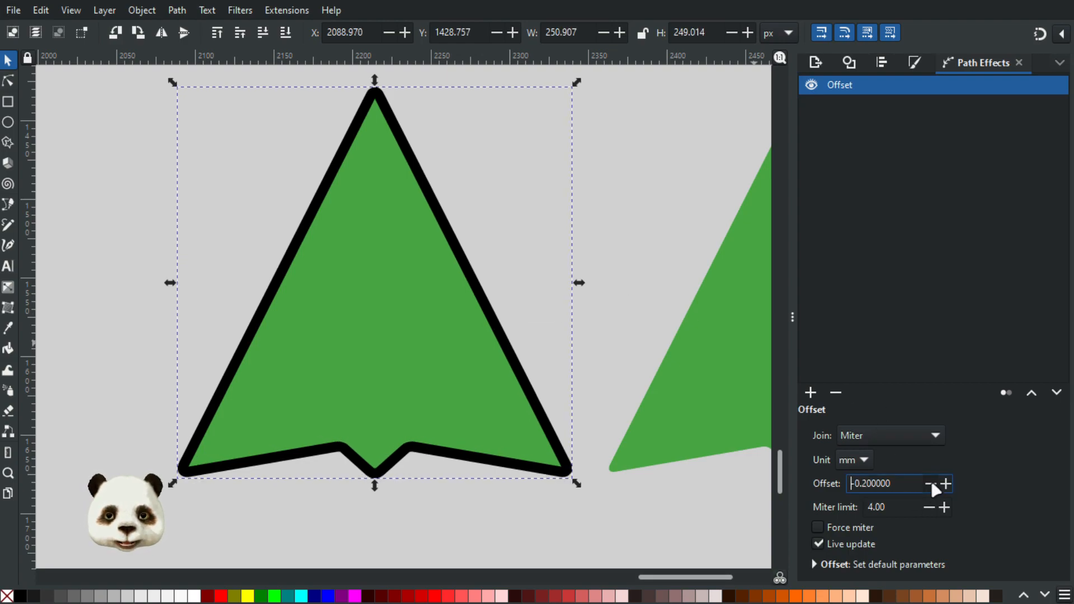
{"action": "left_click", "coordinate": [932, 484]}
{"action": "left_click", "coordinate": [949, 483]}
{"action": "left_click", "coordinate": [948, 482]}
{"action": "left_click", "coordinate": [948, 483]}
{"action": "left_click", "coordinate": [949, 483]}
{"action": "left_click", "coordinate": [949, 483]}
{"action": "scroll", "coordinate": [625, 475], "scroll_direction": "up", "scroll_amount": 5}
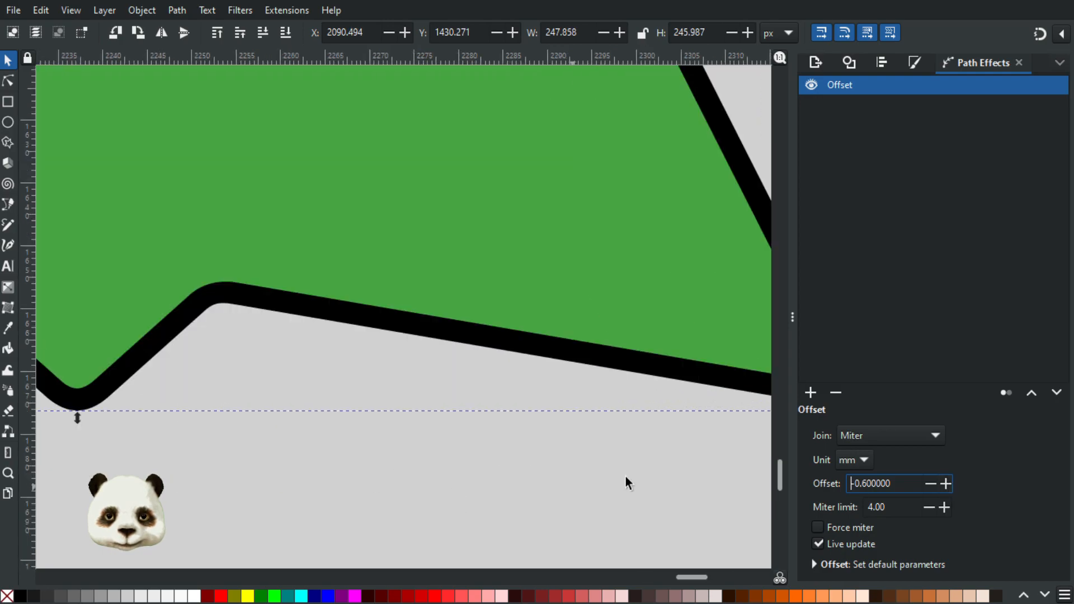
{"action": "scroll", "coordinate": [694, 429], "scroll_direction": "down", "scroll_amount": 2}
{"action": "left_click_drag", "start_coordinate": [623, 428], "coordinate": [363, 436]}
{"action": "scroll", "coordinate": [535, 406], "scroll_direction": "up", "scroll_amount": 2}
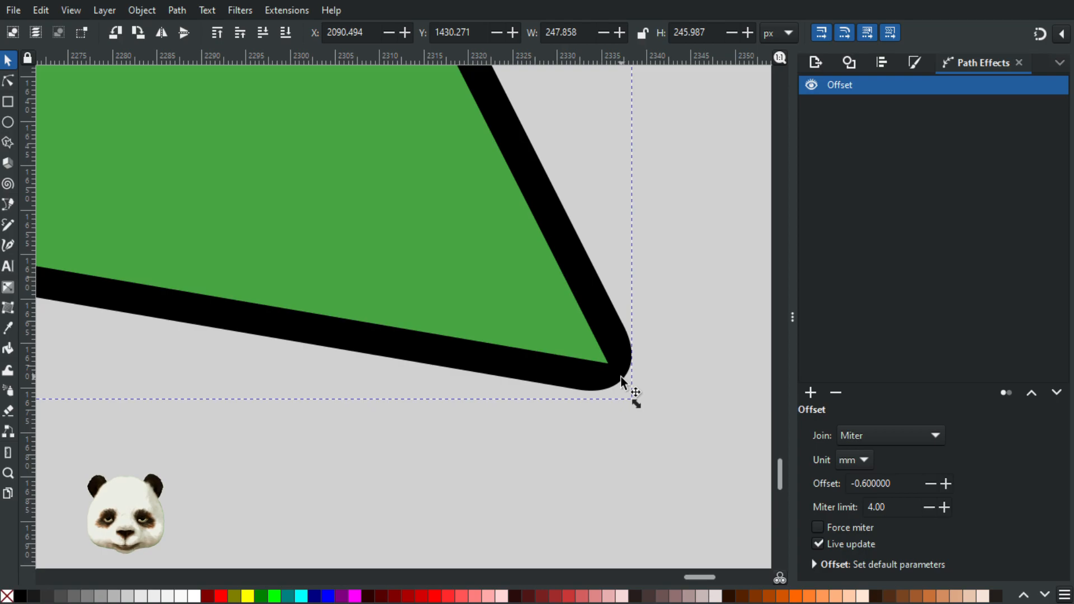
{"action": "scroll", "coordinate": [618, 380], "scroll_direction": "down", "scroll_amount": 5}
{"action": "scroll", "coordinate": [546, 370], "scroll_direction": "up", "scroll_amount": 1}
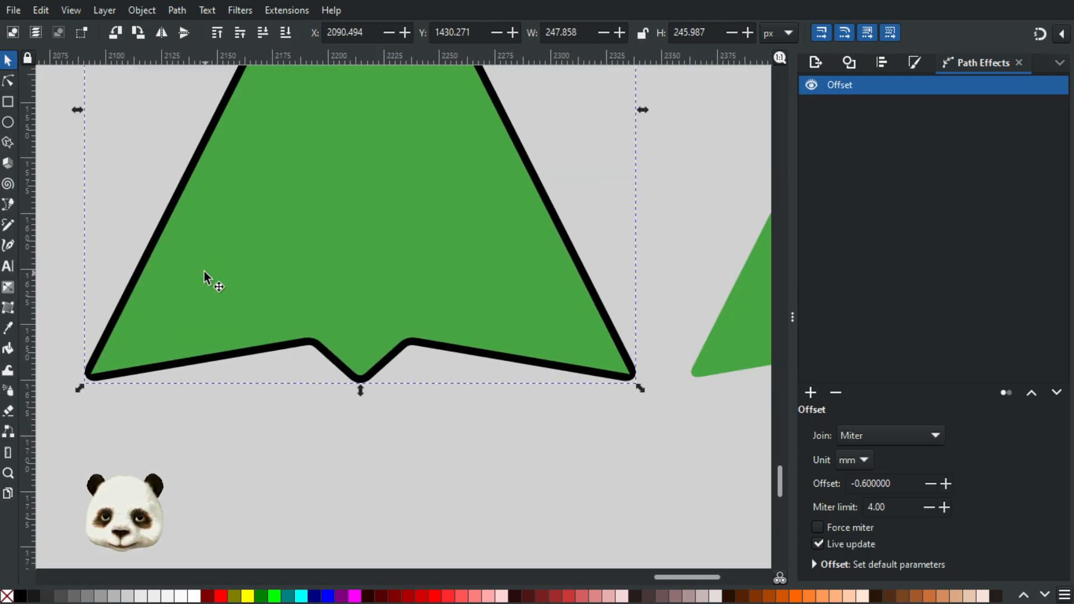
Step: Undo all the offset changes and the Offset effect itself on the black outline
{"action": "left_click", "coordinate": [127, 192]}
{"action": "left_click_drag", "start_coordinate": [177, 363], "coordinate": [230, 387]}
{"action": "key", "text": "ctrl+z"}
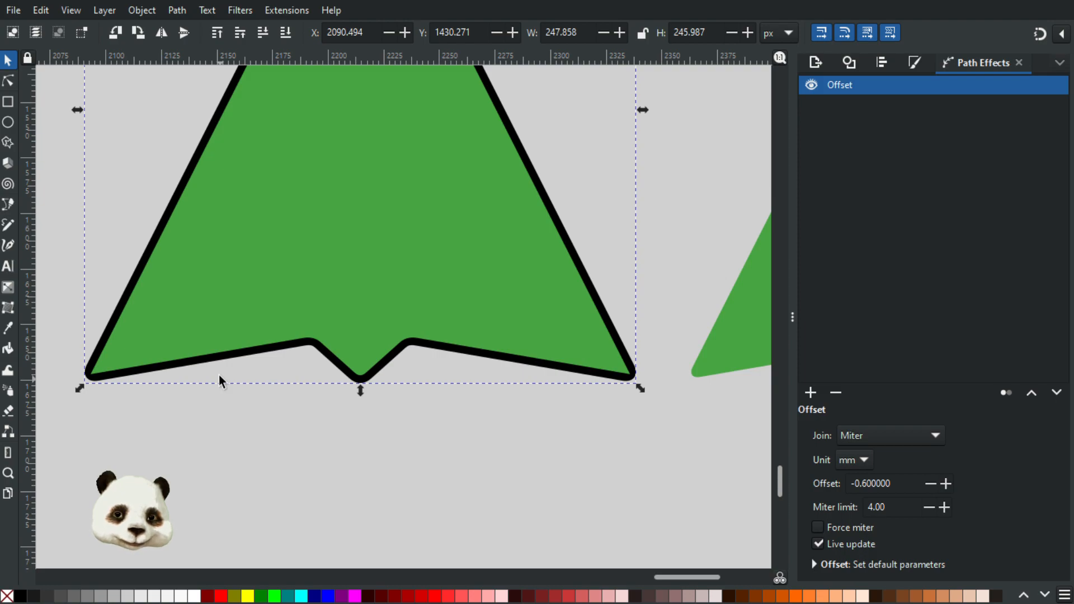
{"action": "key", "text": "ctrl+z"}
{"action": "key", "text": "ctrl+z"}
{"action": "key", "text": "ctrl+z"}
{"action": "key", "text": "ctrl+z"}
{"action": "key", "text": "ctrl+z"}
{"action": "key", "text": "ctrl+z"}
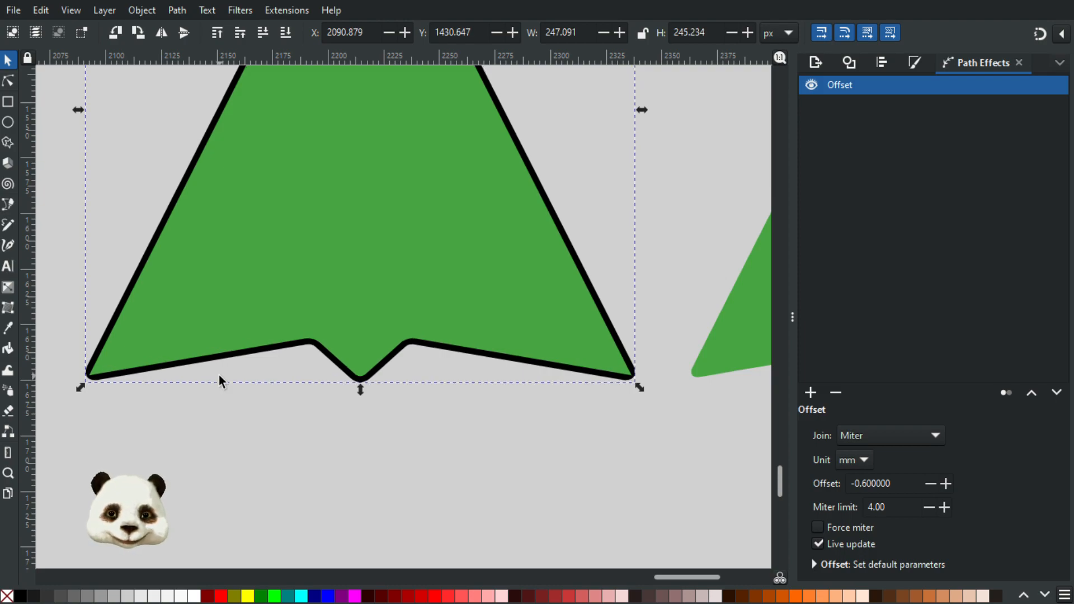
{"action": "key", "text": "Delete"}
{"action": "key", "text": "ctrl+z"}
{"action": "key", "text": "ctrl+z"}
{"action": "key", "text": "ctrl+z"}
{"action": "key", "text": "ctrl+z"}
{"action": "key", "text": "ctrl+z"}
{"action": "key", "text": "ctrl+z"}
{"action": "key", "text": "ctrl+z"}
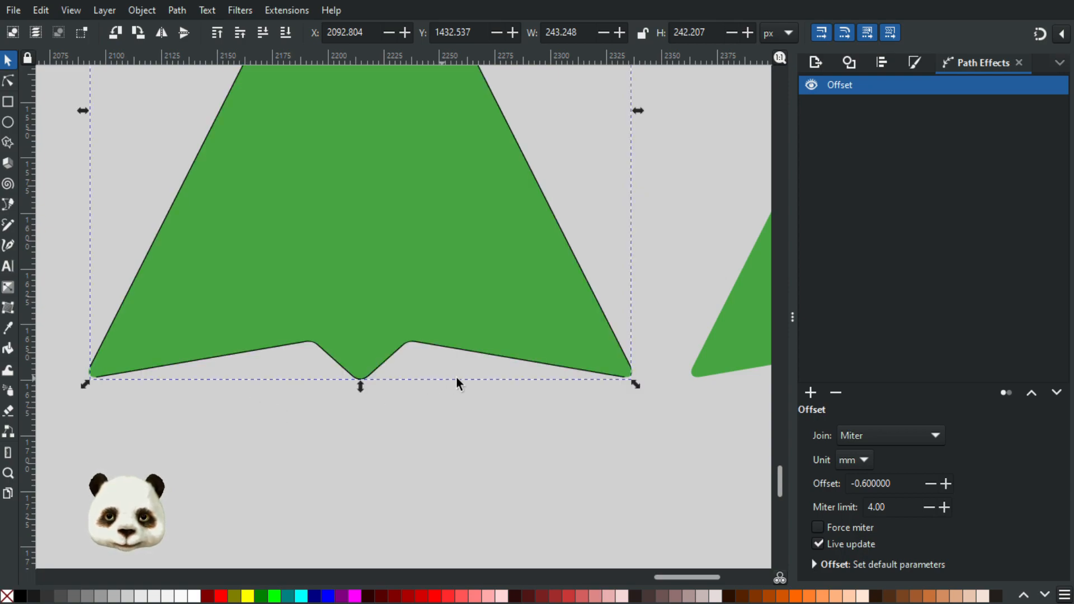
{"action": "key", "text": "ctrl+z"}
{"action": "key", "text": "ctrl+z"}
{"action": "key", "text": "ctrl+z"}
{"action": "key", "text": "ctrl+z"}
{"action": "key", "text": "ctrl+z"}
{"action": "key", "text": "ctrl+z"}
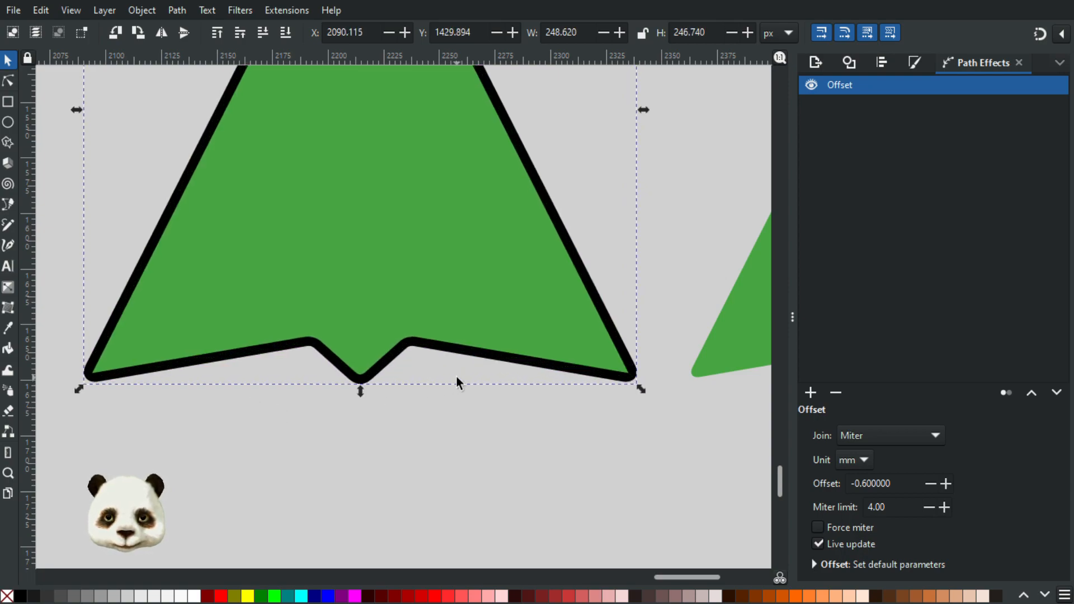
{"action": "key", "text": "ctrl+z"}
{"action": "key", "text": "ctrl+z"}
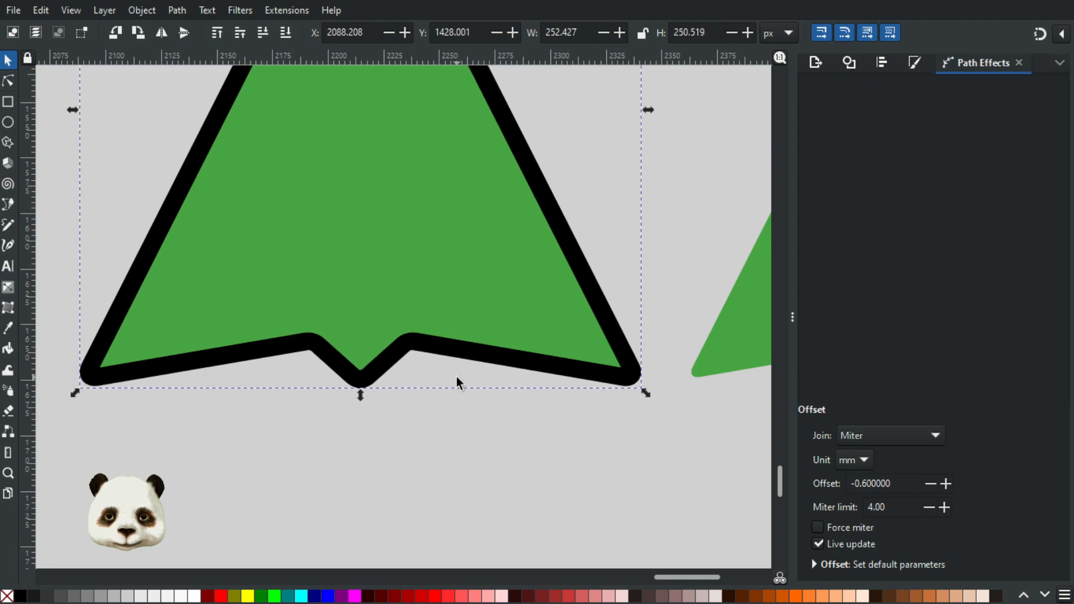
Step: Duplicate the green fill and raise the copy above the black outline
{"action": "left_click", "coordinate": [498, 388]}
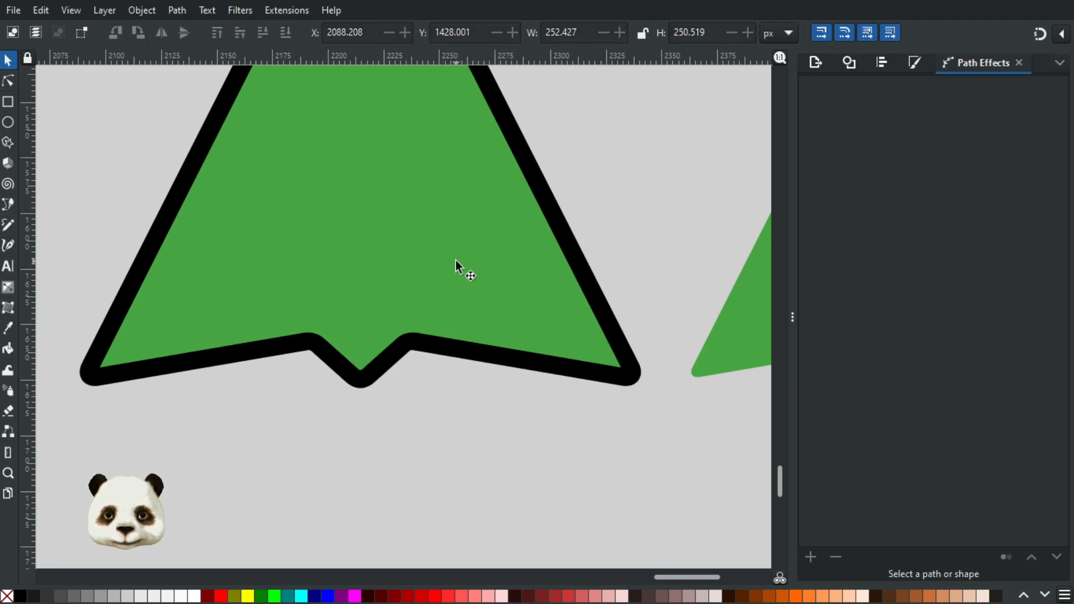
{"action": "left_click", "coordinate": [451, 274]}
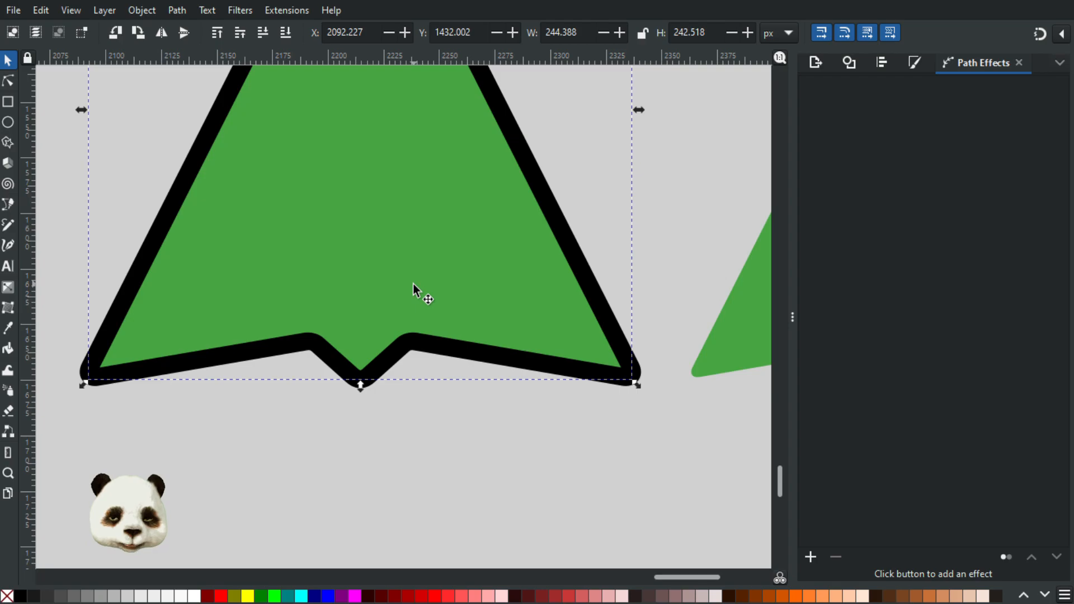
{"action": "scroll", "coordinate": [627, 375], "scroll_direction": "up", "scroll_amount": 3}
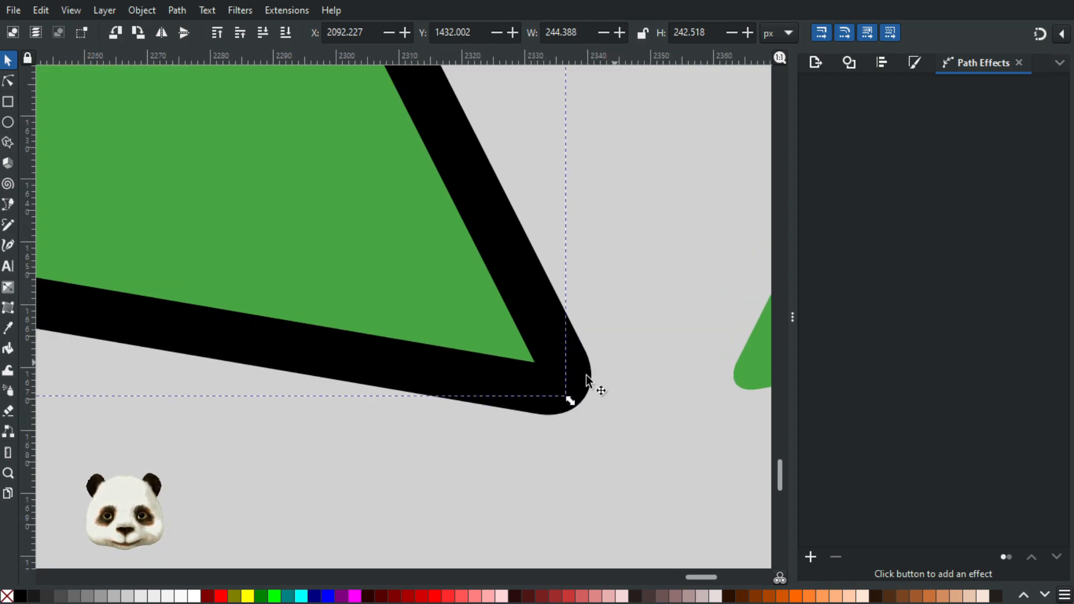
{"action": "scroll", "coordinate": [515, 357], "scroll_direction": "down", "scroll_amount": 4}
{"action": "scroll", "coordinate": [515, 357], "scroll_direction": "down", "scroll_amount": 2}
{"action": "scroll", "coordinate": [449, 291], "scroll_direction": "up", "scroll_amount": 1}
{"action": "left_click", "coordinate": [499, 243]}
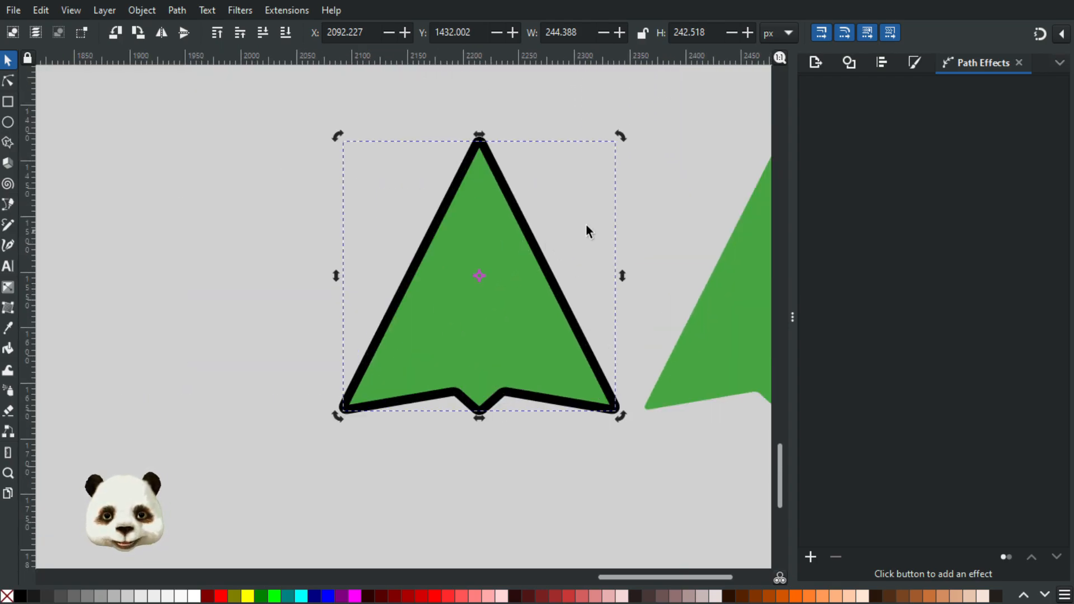
{"action": "key", "text": "Page_Up"}
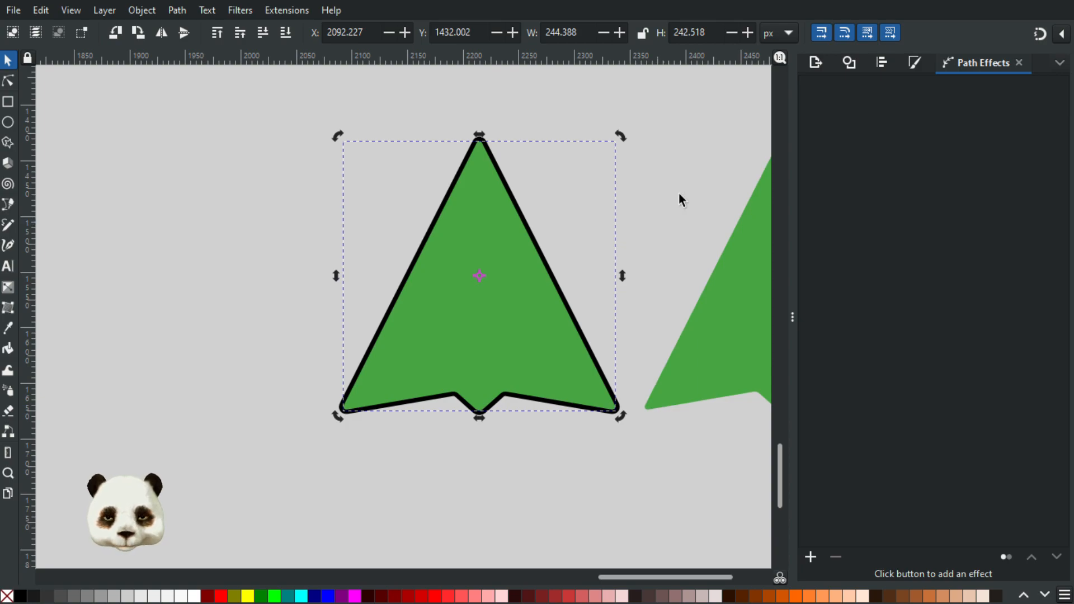
{"action": "key", "text": "Page_Down"}
{"action": "key", "text": "Page_Up"}
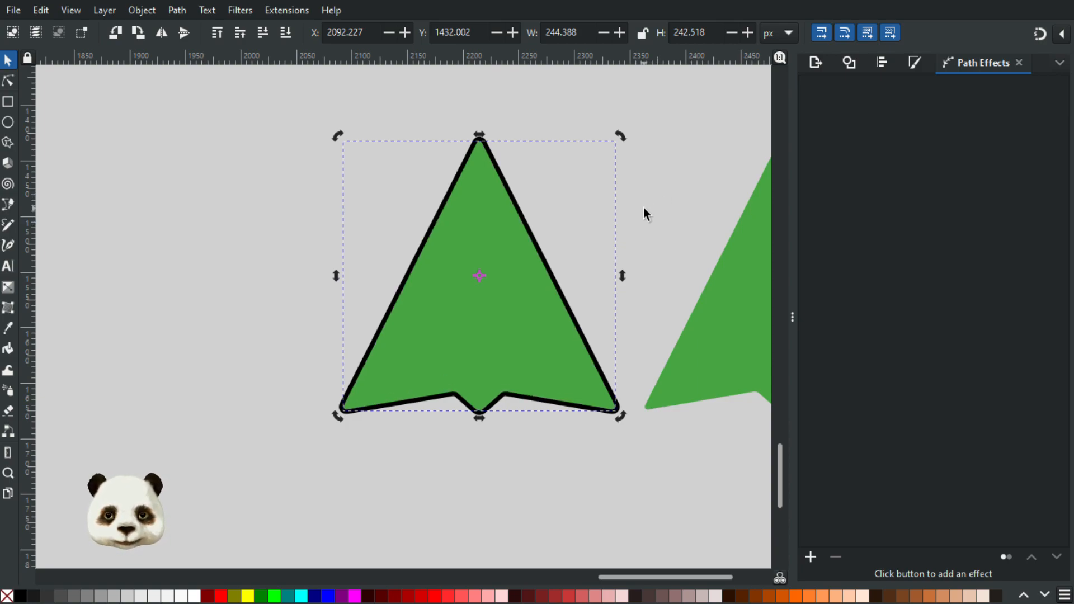
Step: Fill the raised copy with magenta and cut it out of the black outline with a Difference operation
{"action": "left_click", "coordinate": [355, 596]}
{"action": "scroll", "coordinate": [355, 493], "scroll_direction": "up", "scroll_amount": 4}
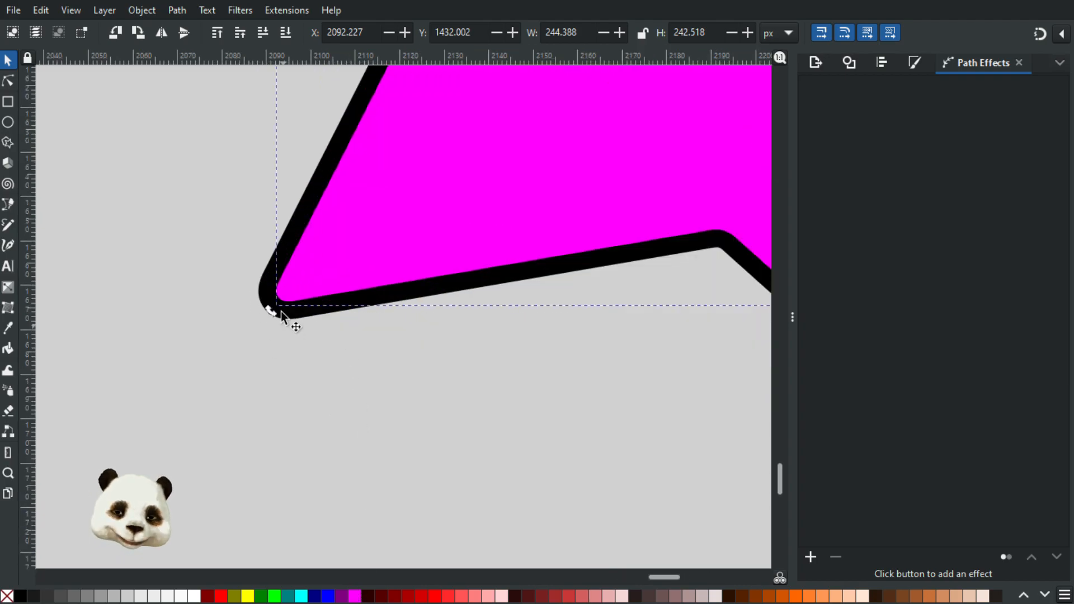
{"action": "left_click", "coordinate": [269, 295], "text": "shift"}
{"action": "scroll", "coordinate": [434, 346], "scroll_direction": "down", "scroll_amount": 3}
{"action": "left_click_drag", "start_coordinate": [485, 399], "coordinate": [392, 512]}
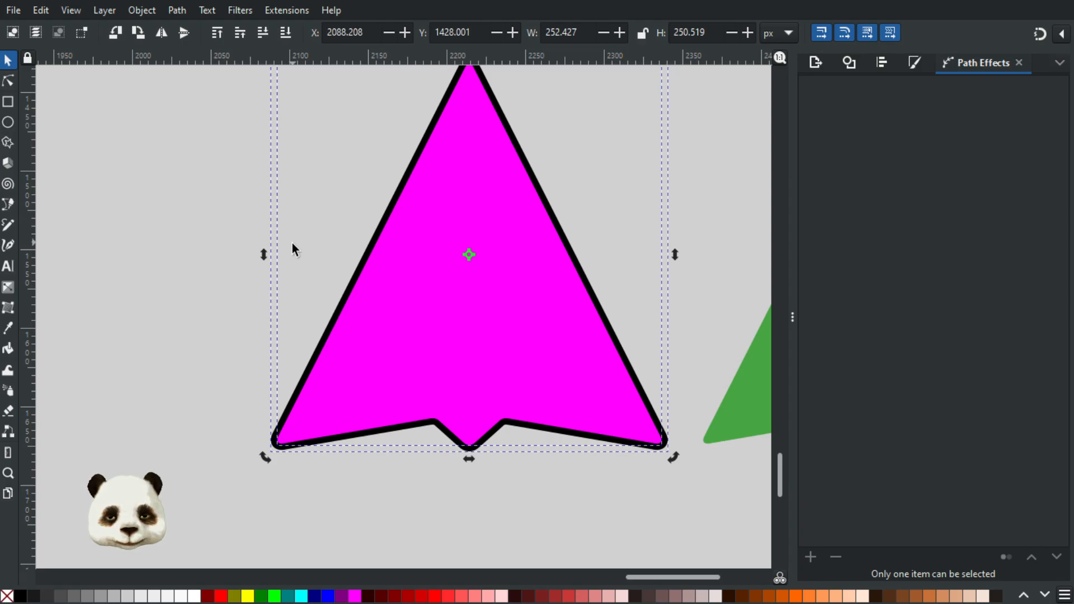
{"action": "key", "text": "ctrl+minus"}
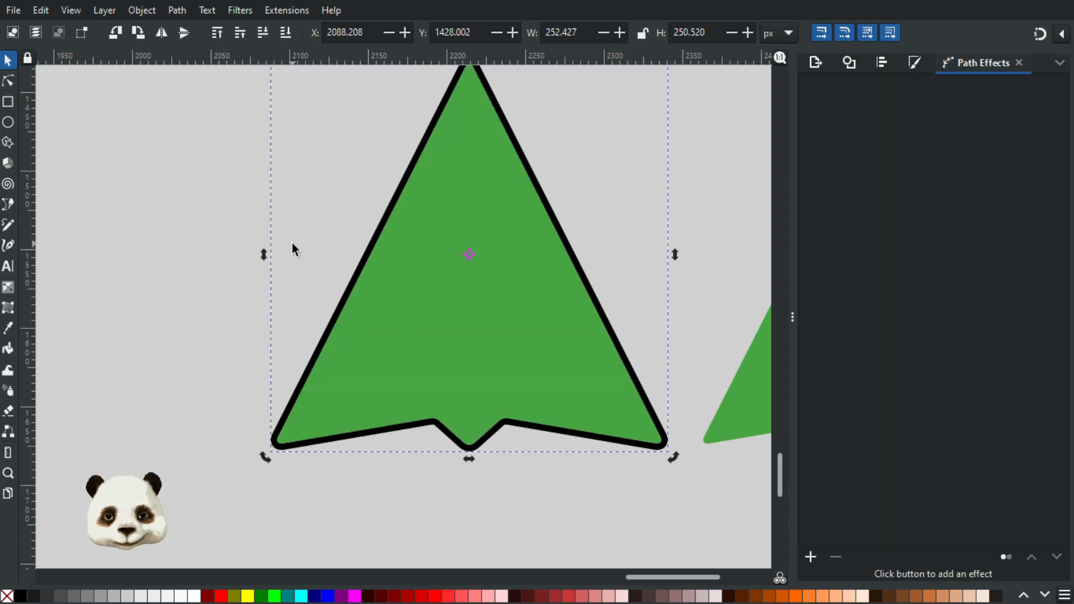
Step: Examine the cut outline's edges and tip, and check the separate green fill inside it
{"action": "scroll", "coordinate": [389, 297], "scroll_direction": "down", "scroll_amount": 2}
{"action": "scroll", "coordinate": [469, 137], "scroll_direction": "up", "scroll_amount": 2}
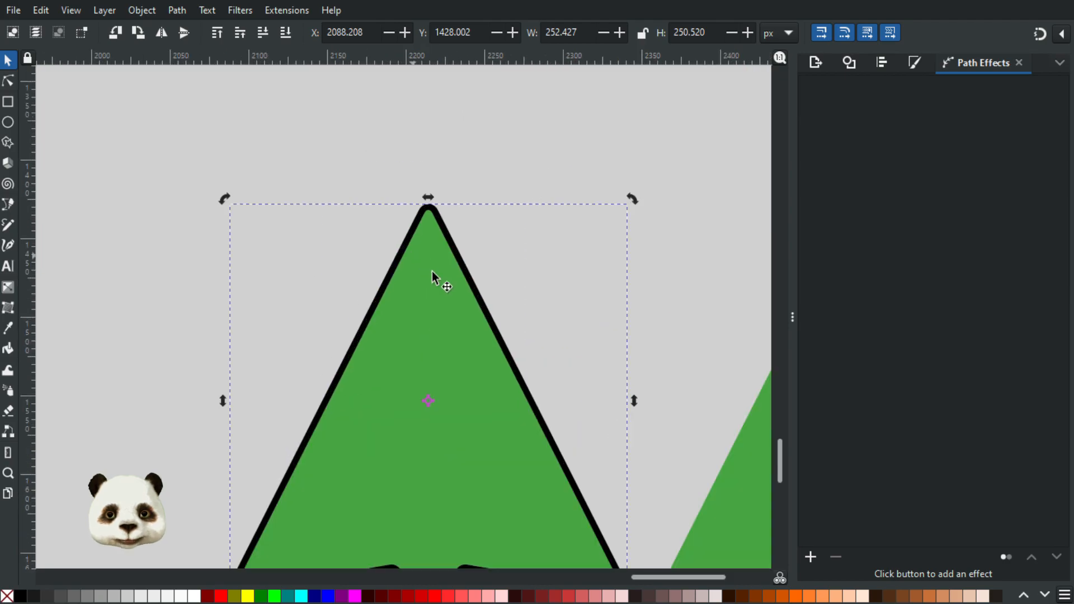
{"action": "scroll", "coordinate": [438, 283], "scroll_direction": "down", "scroll_amount": 4}
{"action": "scroll", "coordinate": [492, 409], "scroll_direction": "up", "scroll_amount": 5}
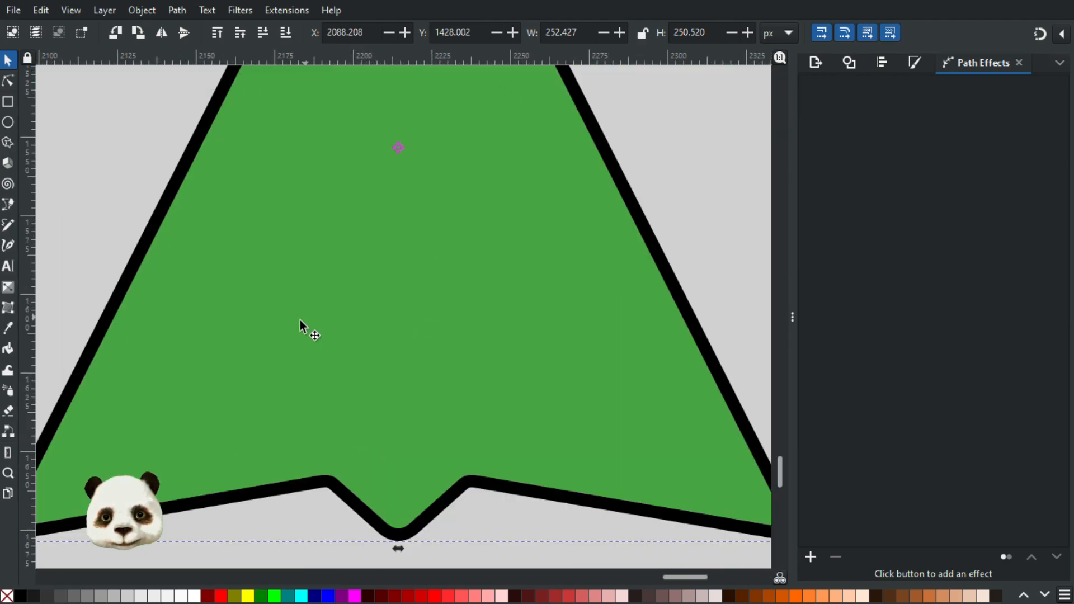
{"action": "scroll", "coordinate": [489, 371], "scroll_direction": "up", "scroll_amount": 6}
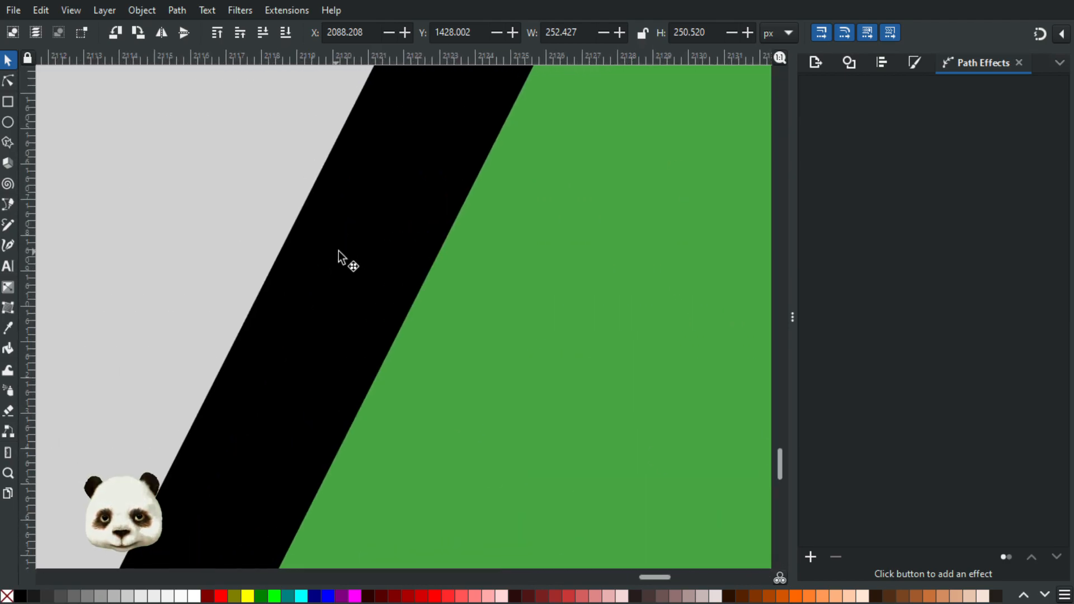
{"action": "scroll", "coordinate": [468, 296], "scroll_direction": "down", "scroll_amount": 9}
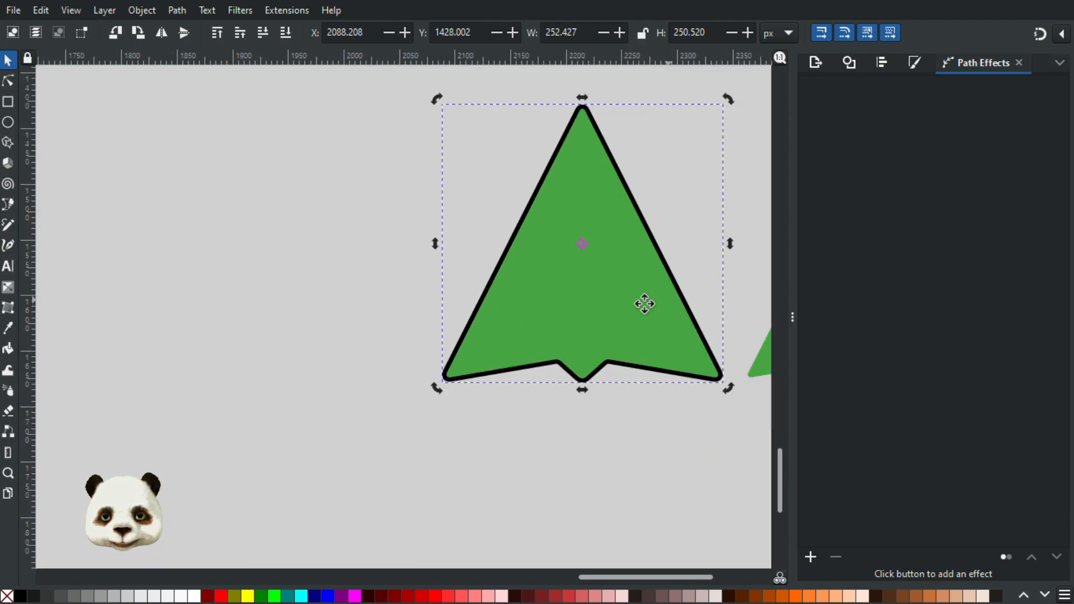
{"action": "left_click_drag", "start_coordinate": [529, 340], "coordinate": [525, 344]}
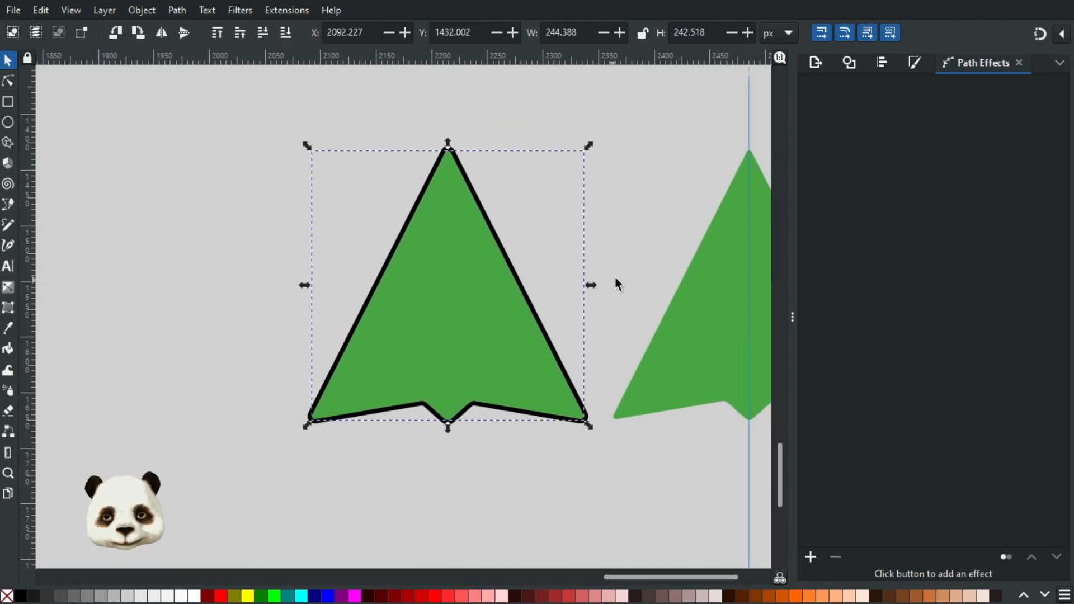
{"action": "left_click", "coordinate": [615, 280]}
Step: Examine the outlined arrow at close and distant zoom, comparing it with the plain green arrows and existing cursors
{"action": "scroll", "coordinate": [647, 274], "scroll_direction": "down", "scroll_amount": 3}
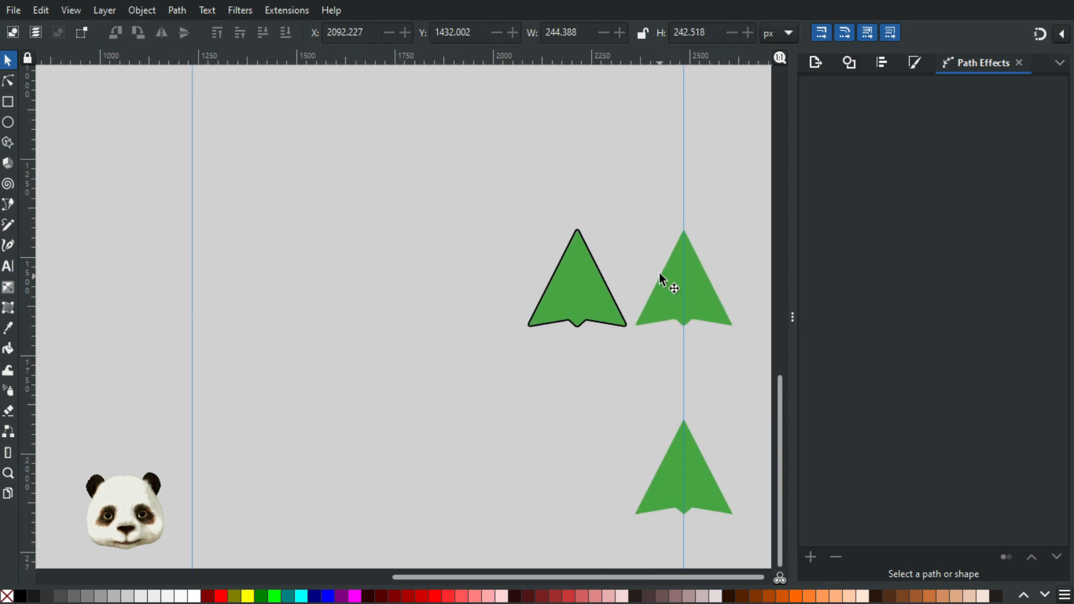
{"action": "scroll", "coordinate": [660, 276], "scroll_direction": "up", "scroll_amount": 2}
{"action": "scroll", "coordinate": [617, 278], "scroll_direction": "down", "scroll_amount": 2}
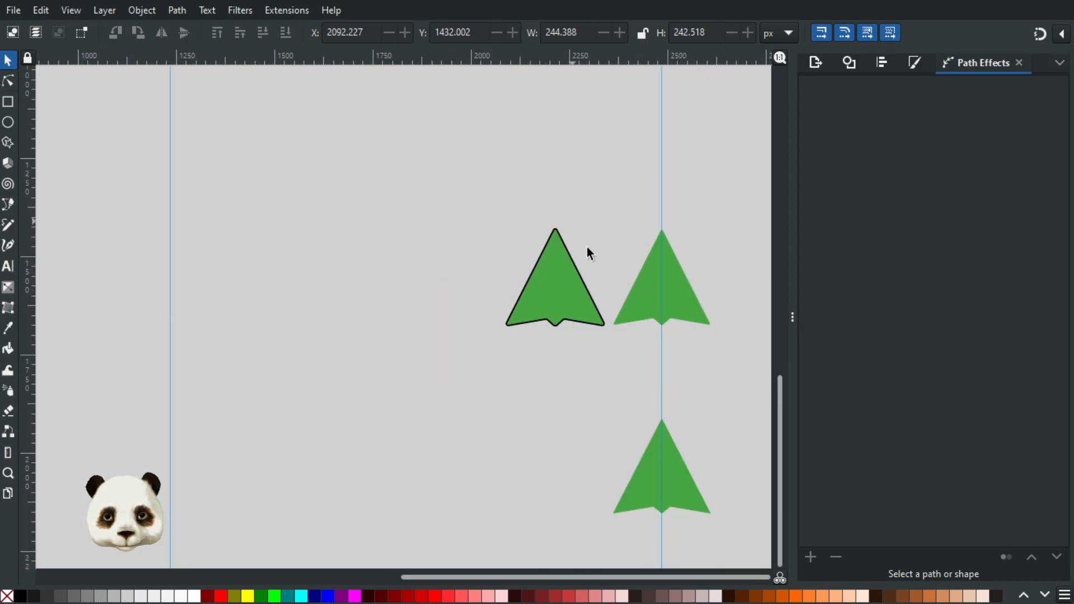
{"action": "scroll", "coordinate": [559, 333], "scroll_direction": "down", "scroll_amount": 1}
{"action": "scroll", "coordinate": [578, 250], "scroll_direction": "up", "scroll_amount": 1}
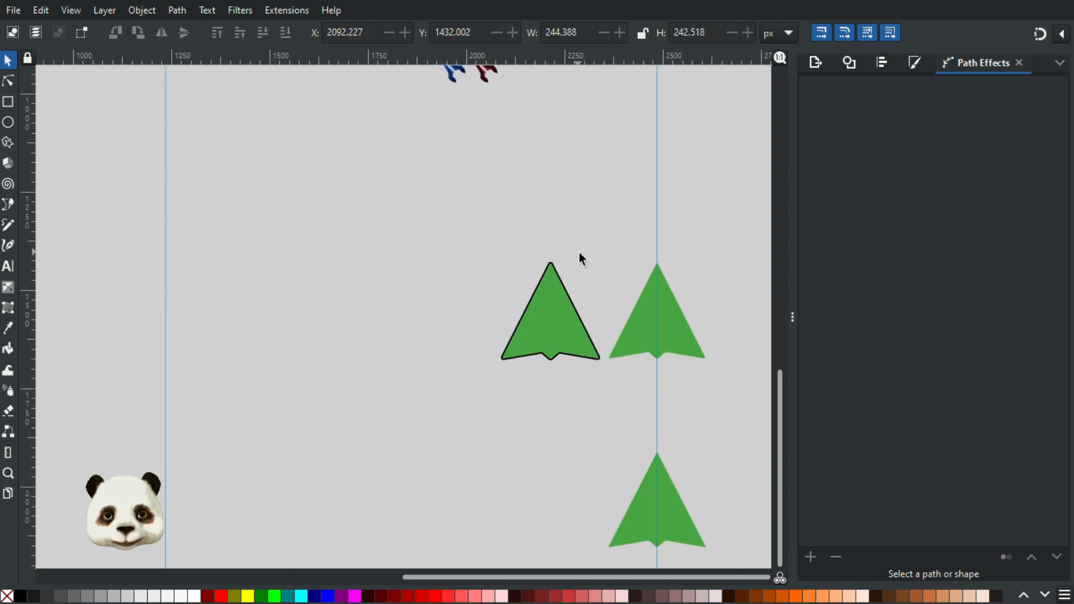
{"action": "scroll", "coordinate": [589, 292], "scroll_direction": "up", "scroll_amount": 1}
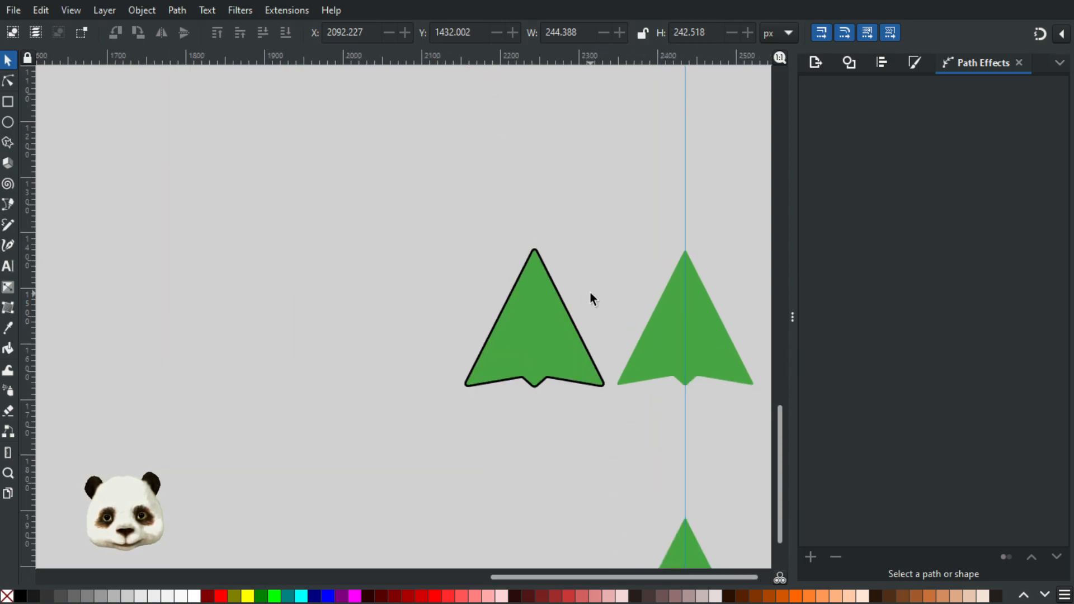
{"action": "scroll", "coordinate": [590, 291], "scroll_direction": "up", "scroll_amount": 1}
{"action": "scroll", "coordinate": [584, 362], "scroll_direction": "up", "scroll_amount": 1}
{"action": "scroll", "coordinate": [499, 398], "scroll_direction": "up", "scroll_amount": 1}
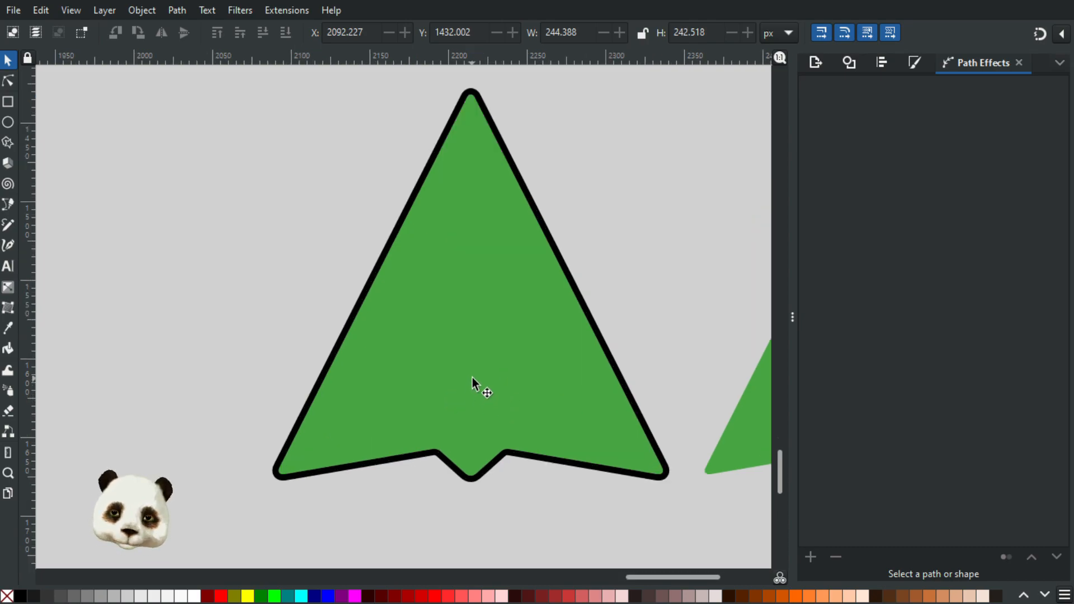
{"action": "scroll", "coordinate": [472, 377], "scroll_direction": "down", "scroll_amount": 6}
{"action": "scroll", "coordinate": [484, 375], "scroll_direction": "up", "scroll_amount": 1}
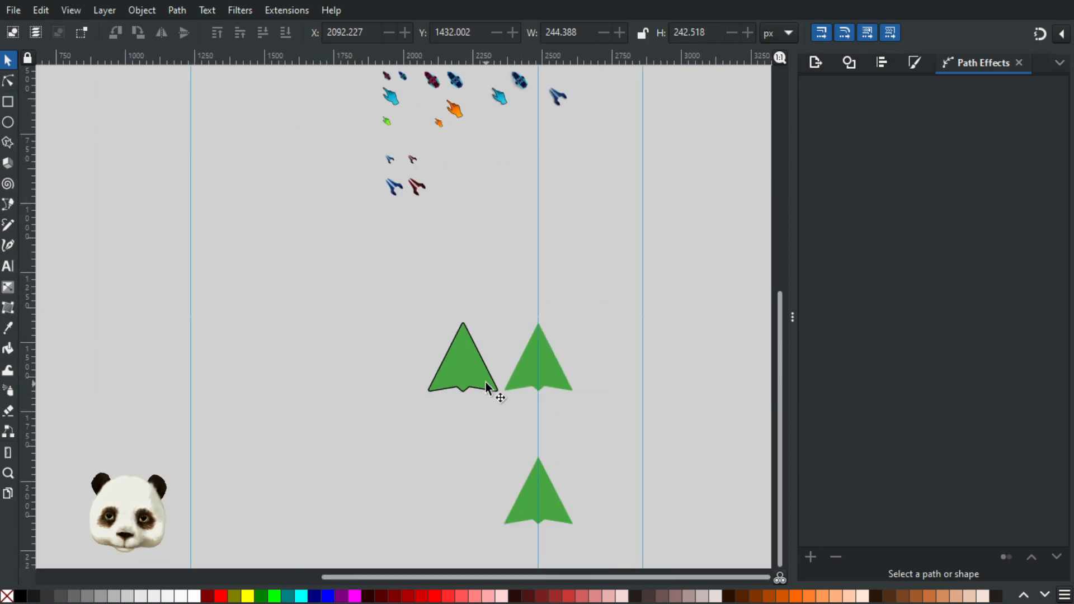
{"action": "scroll", "coordinate": [486, 385], "scroll_direction": "up", "scroll_amount": 1}
Step: Duplicate the outlined arrow with its fill, tilt the copy to point up-left, and place it beside the existing cursors
{"action": "left_click", "coordinate": [428, 385]}
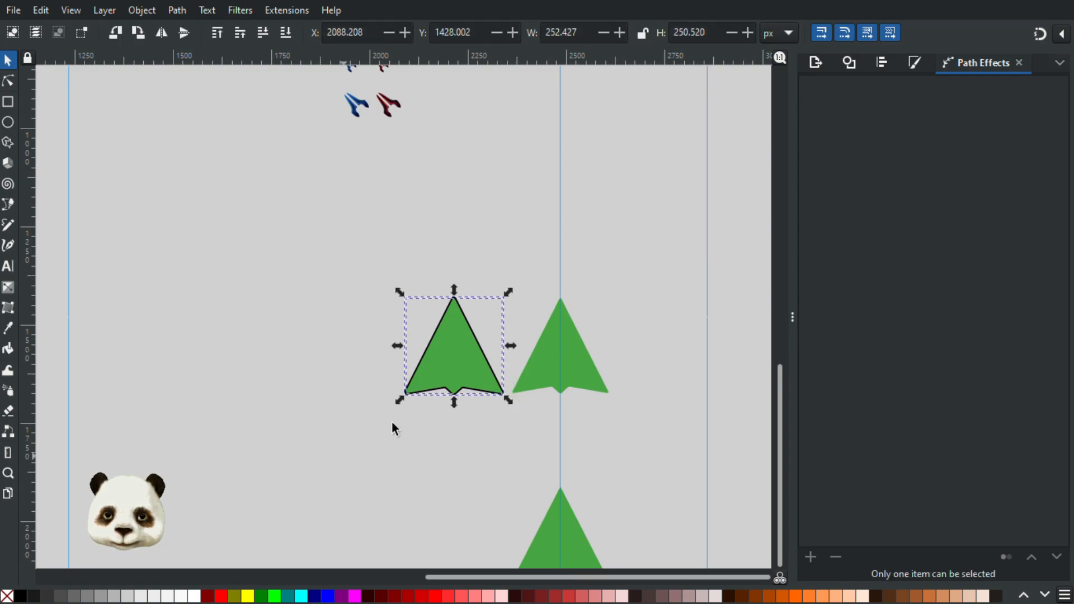
{"action": "key", "text": "ctrl+d"}
{"action": "left_click_drag", "start_coordinate": [436, 348], "coordinate": [246, 317]}
{"action": "left_click", "coordinate": [273, 337]}
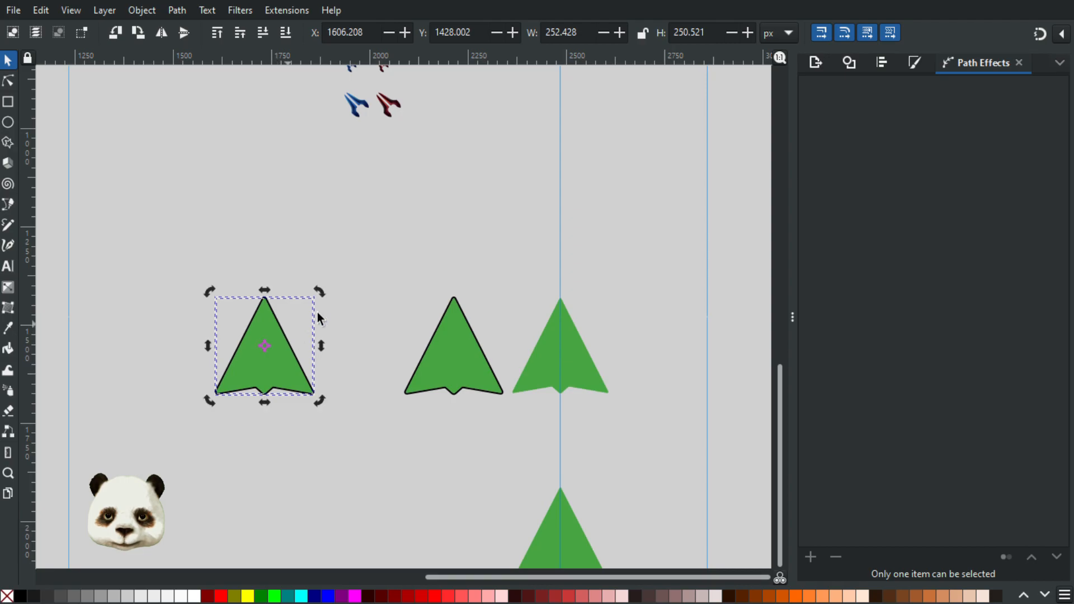
{"action": "left_click_drag", "start_coordinate": [320, 291], "coordinate": [296, 270]}
{"action": "left_click_drag", "start_coordinate": [286, 363], "coordinate": [454, 150]}
{"action": "left_click_drag", "start_coordinate": [342, 316], "coordinate": [357, 426]}
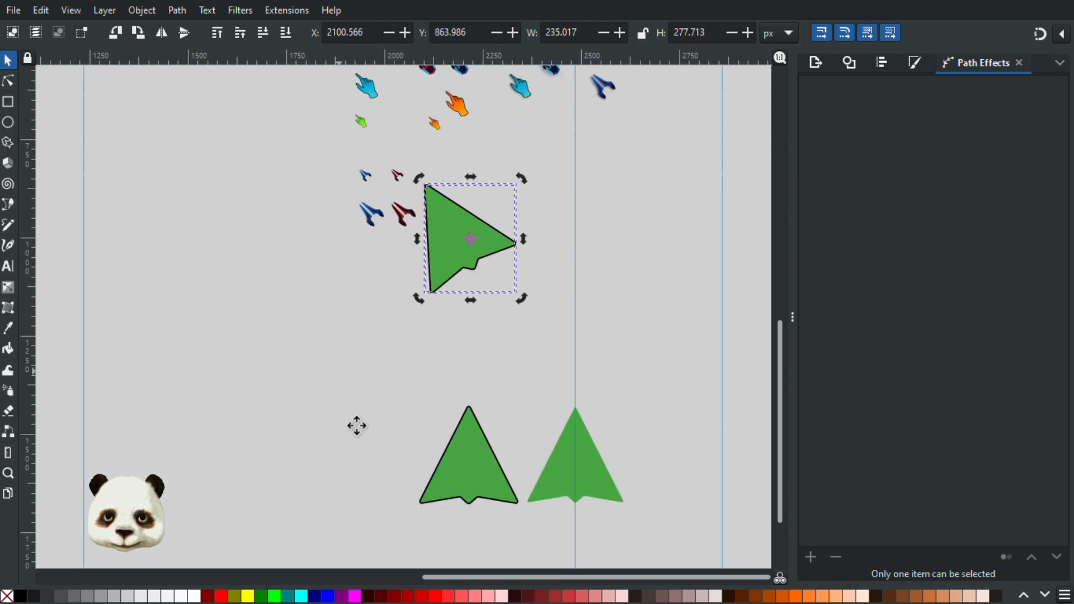
Step: Shrink the tilted copy to about 73 by 78 px beside the small red cursor, and delete it after comparing
{"action": "left_click_drag", "start_coordinate": [549, 286], "coordinate": [461, 311]}
{"action": "left_click", "coordinate": [510, 353]}
{"action": "scroll", "coordinate": [432, 347], "scroll_direction": "up", "scroll_amount": 4}
{"action": "scroll", "coordinate": [617, 286], "scroll_direction": "down", "scroll_amount": 4}
{"action": "scroll", "coordinate": [458, 376], "scroll_direction": "right", "scroll_amount": 4}
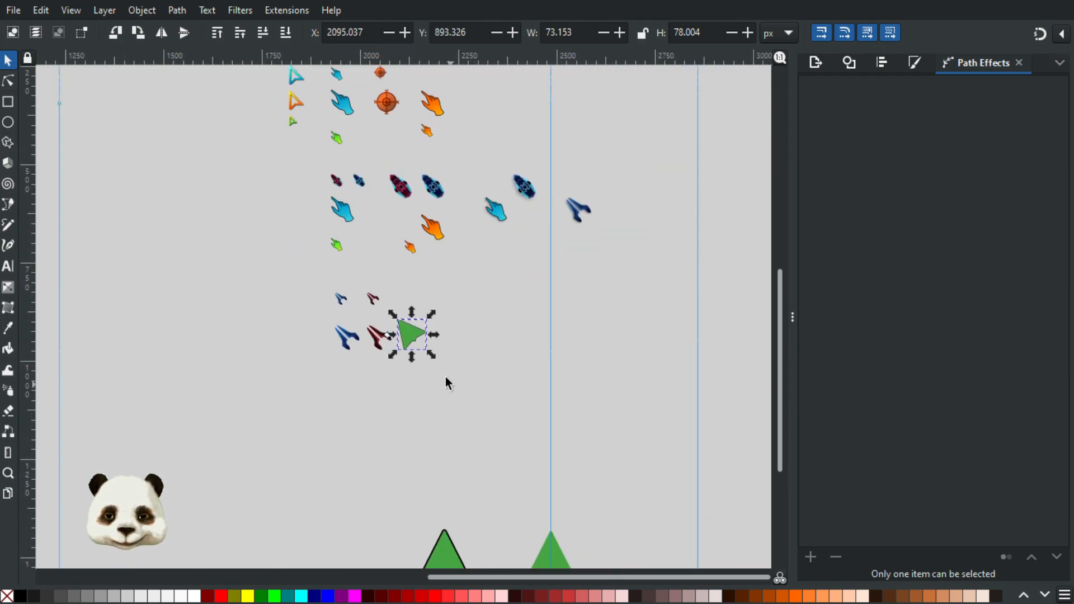
{"action": "key", "text": "Delete"}
Step: Narrow the upper mirrored green arrow by moving its two lower-left corner nodes inward, the lower one to about X 2394 px
{"action": "scroll", "coordinate": [483, 445], "scroll_direction": "down", "scroll_amount": 5}
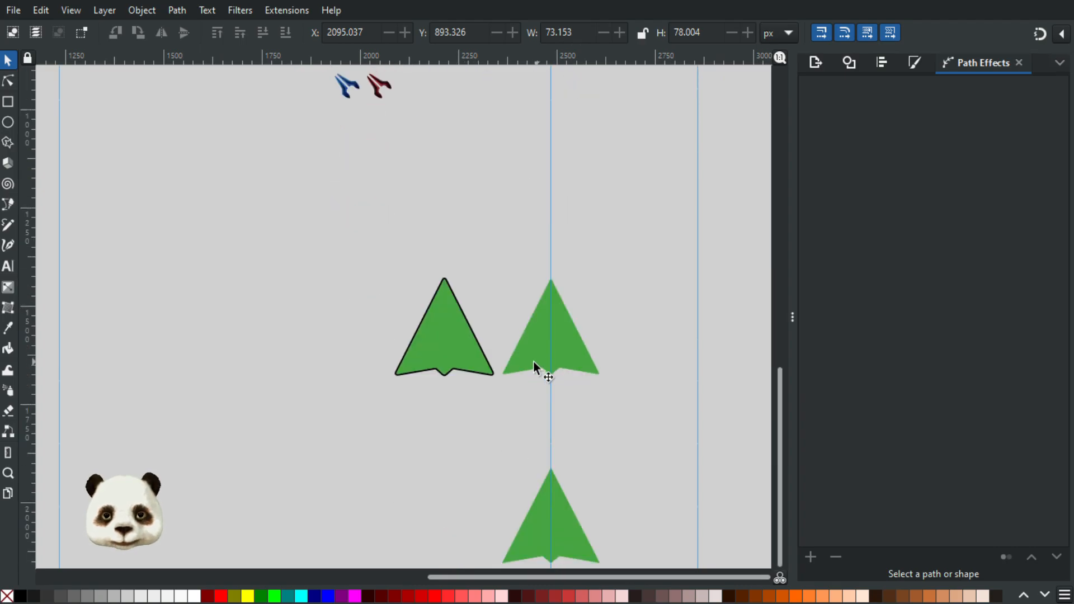
{"action": "left_click", "coordinate": [532, 361]}
{"action": "scroll", "coordinate": [529, 353], "scroll_direction": "up", "scroll_amount": 4}
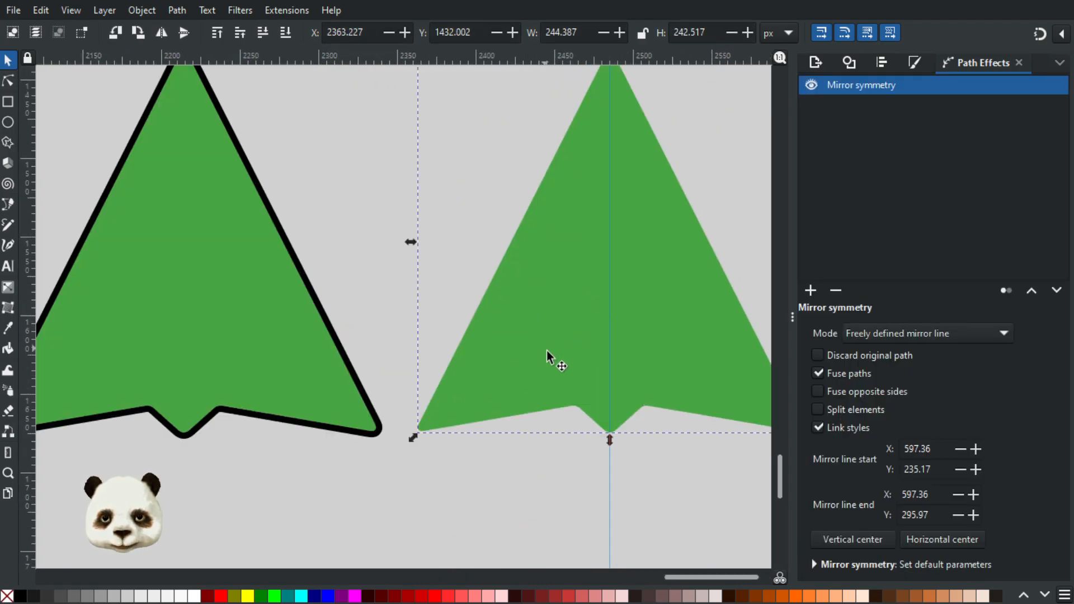
{"action": "key", "text": "n"}
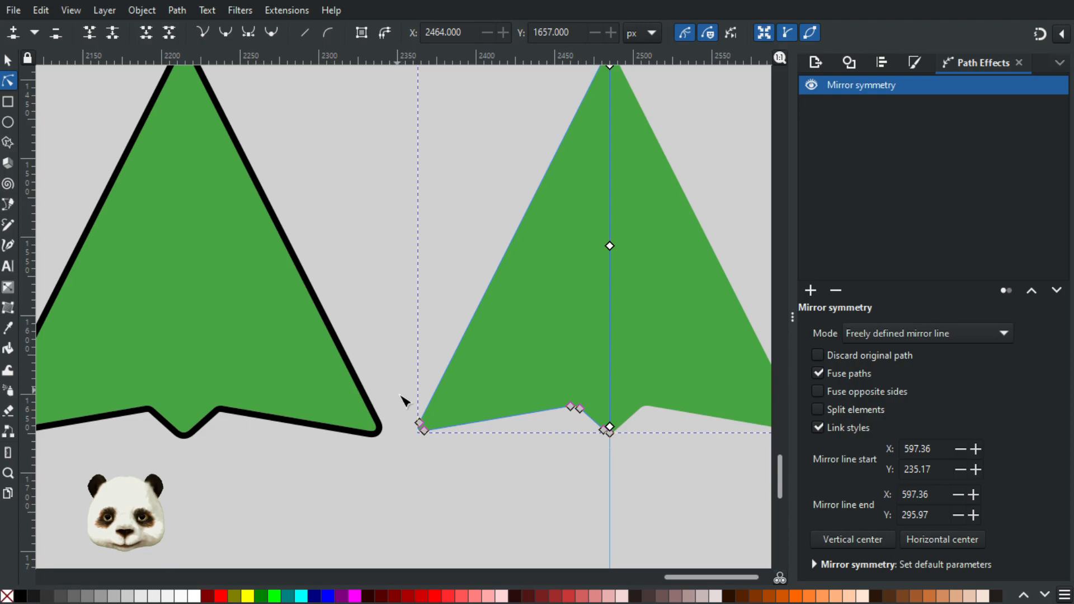
{"action": "scroll", "coordinate": [522, 434], "scroll_direction": "up", "scroll_amount": 3}
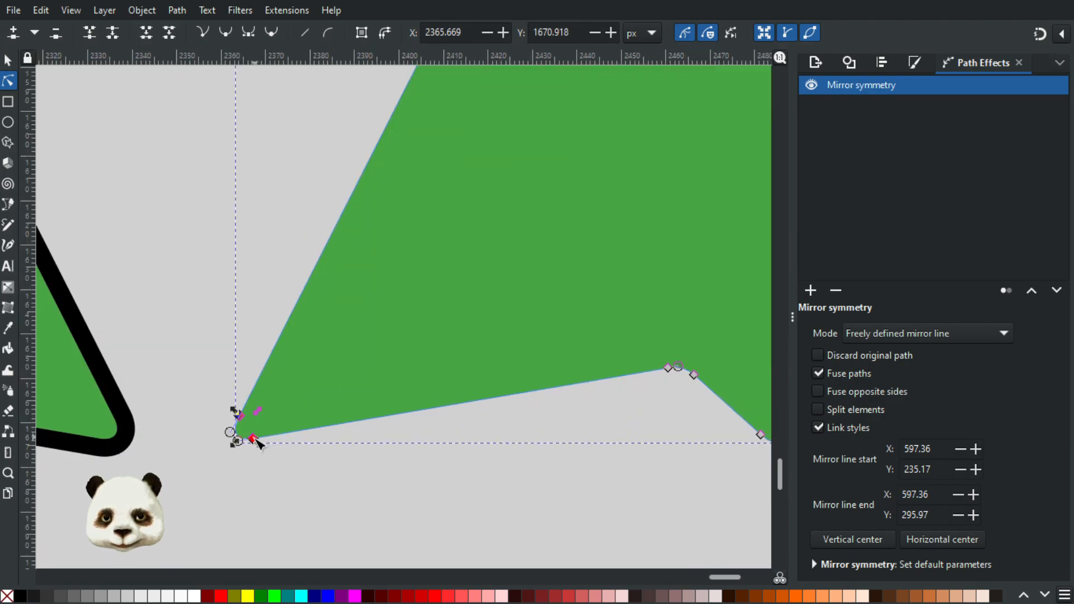
{"action": "left_click_drag", "start_coordinate": [256, 442], "coordinate": [421, 441]}
{"action": "scroll", "coordinate": [546, 453], "scroll_direction": "down", "scroll_amount": 2}
{"action": "left_click_drag", "start_coordinate": [561, 261], "coordinate": [417, 319]}
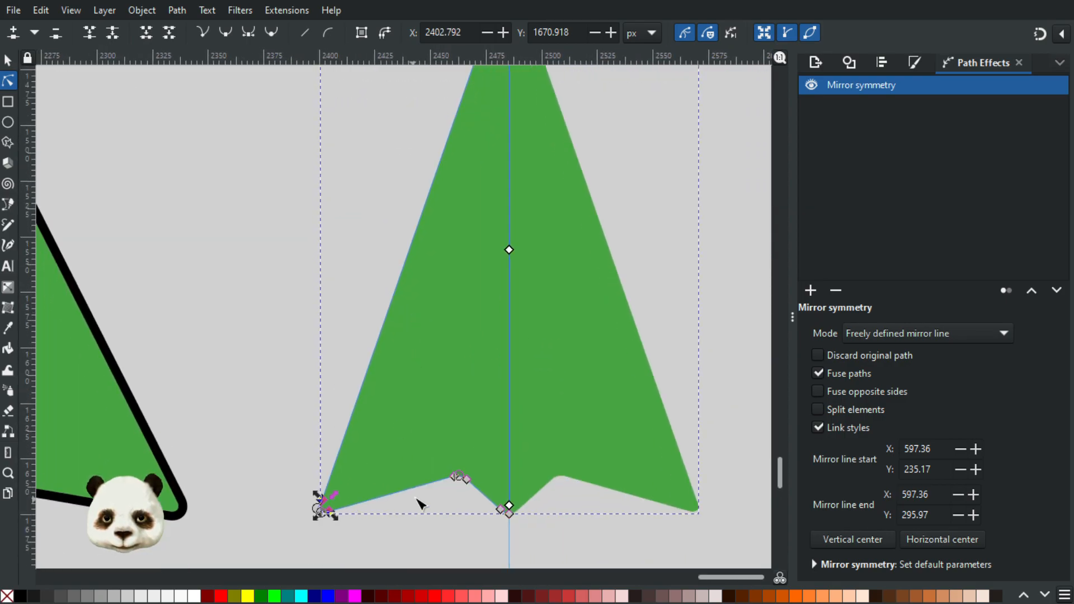
{"action": "key", "text": "ctrl+z"}
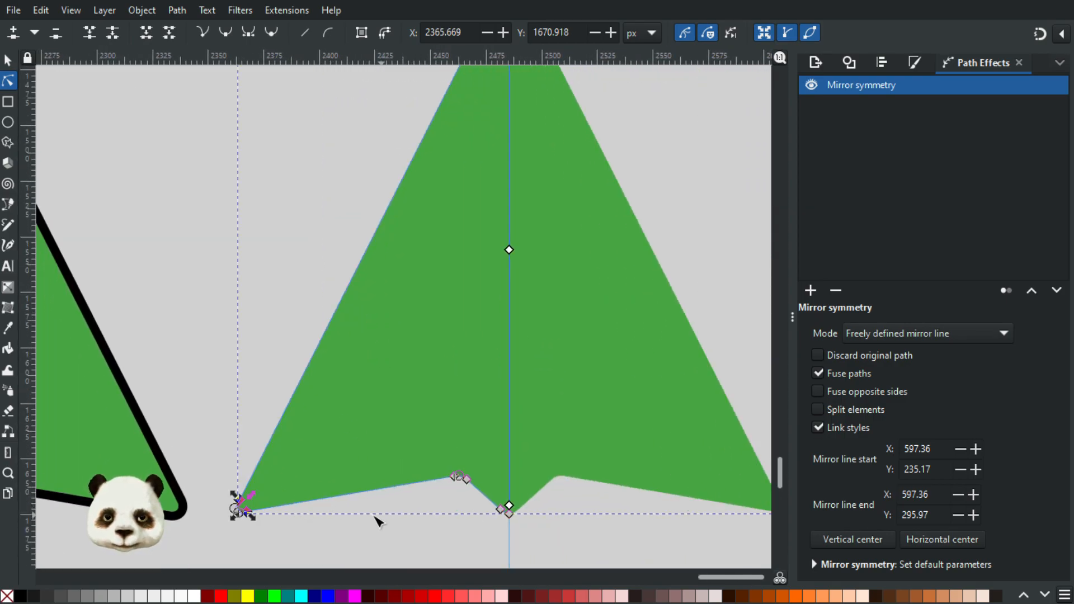
{"action": "left_click_drag", "start_coordinate": [251, 514], "coordinate": [305, 506]}
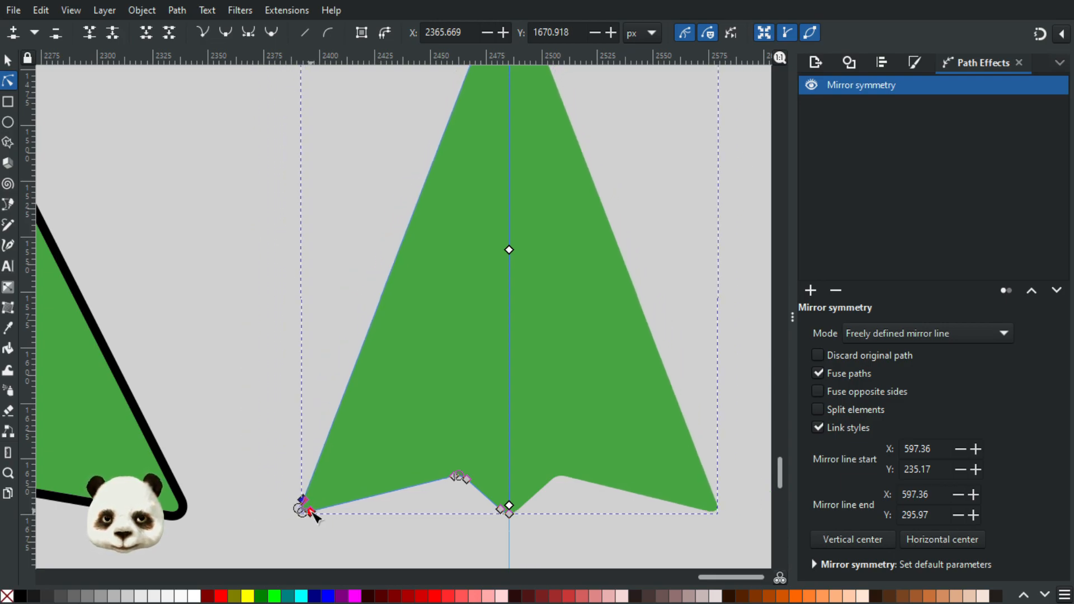
{"action": "left_click", "coordinate": [255, 353]}
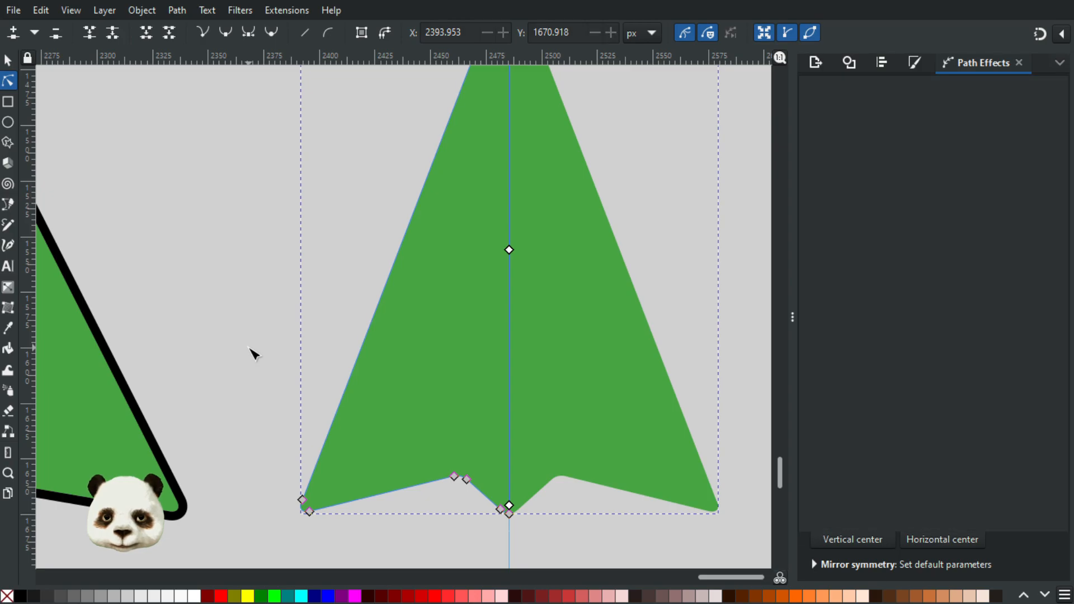
Step: Inspect the narrowed arrow's rounded tip and compare its overall shape with the other arrows
{"action": "scroll", "coordinate": [253, 353], "scroll_direction": "down", "scroll_amount": 3}
{"action": "scroll", "coordinate": [347, 229], "scroll_direction": "up", "scroll_amount": 2}
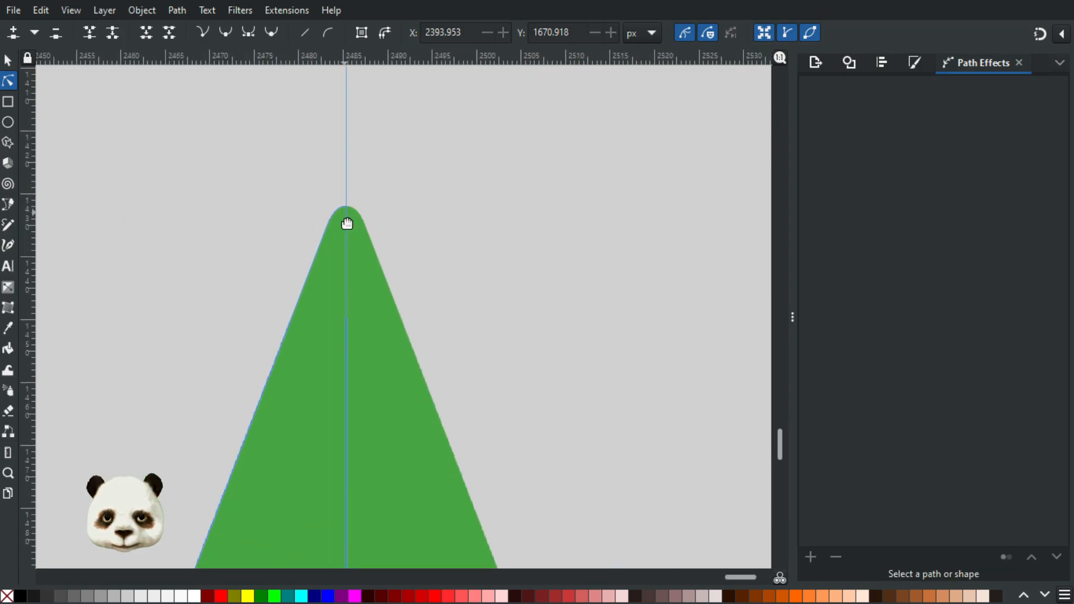
{"action": "scroll", "coordinate": [338, 291], "scroll_direction": "up", "scroll_amount": 1}
{"action": "scroll", "coordinate": [335, 336], "scroll_direction": "down", "scroll_amount": 3}
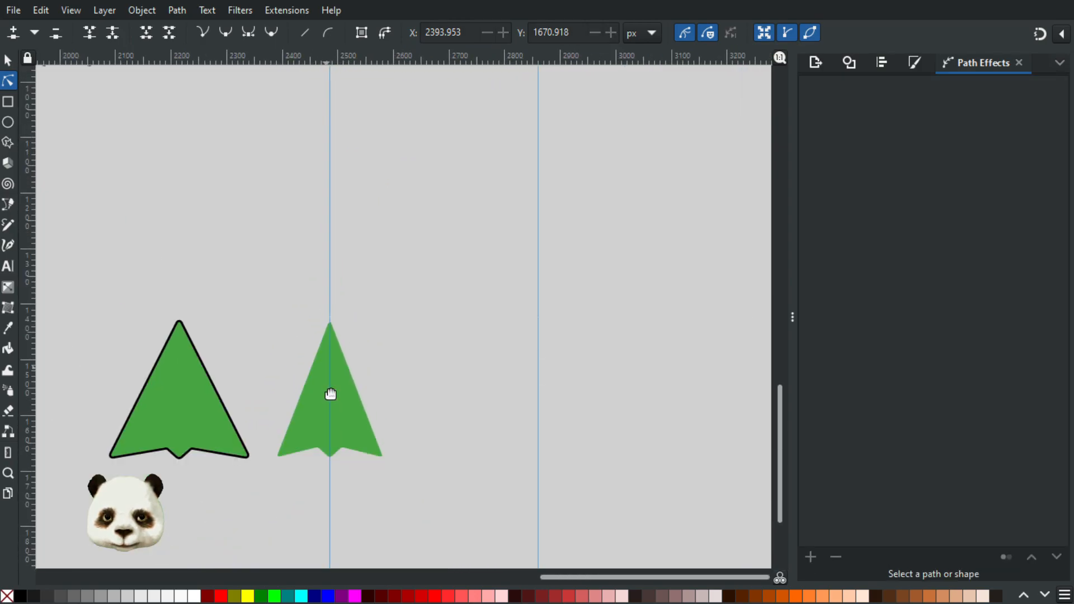
{"action": "scroll", "coordinate": [395, 492], "scroll_direction": "down", "scroll_amount": 2}
{"action": "left_click_drag", "start_coordinate": [395, 492], "coordinate": [483, 368]}
{"action": "scroll", "coordinate": [401, 231], "scroll_direction": "up", "scroll_amount": 2}
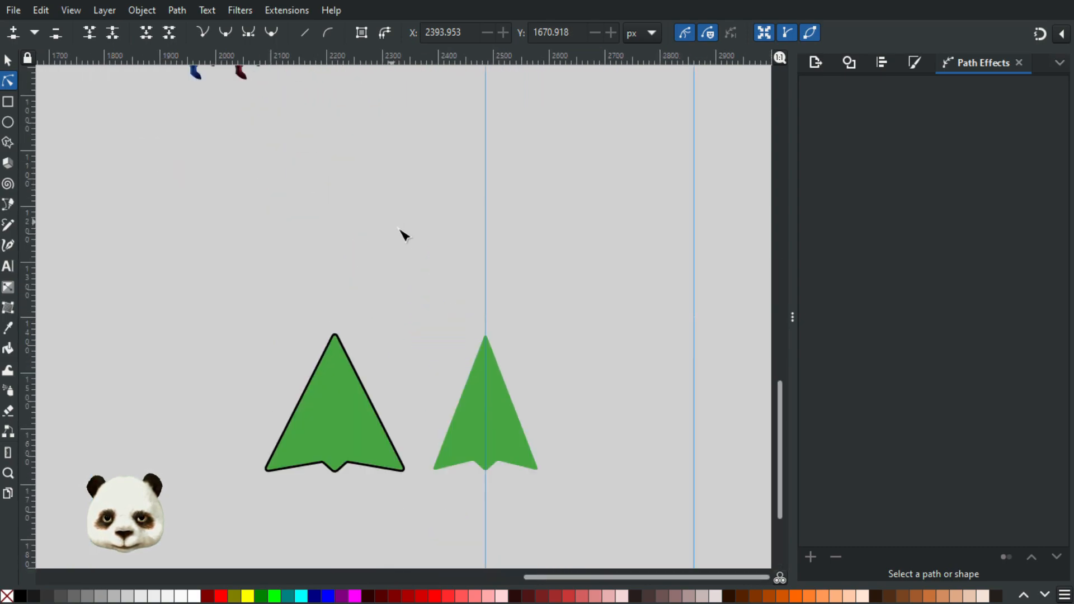
{"action": "scroll", "coordinate": [486, 337], "scroll_direction": "down", "scroll_amount": 2}
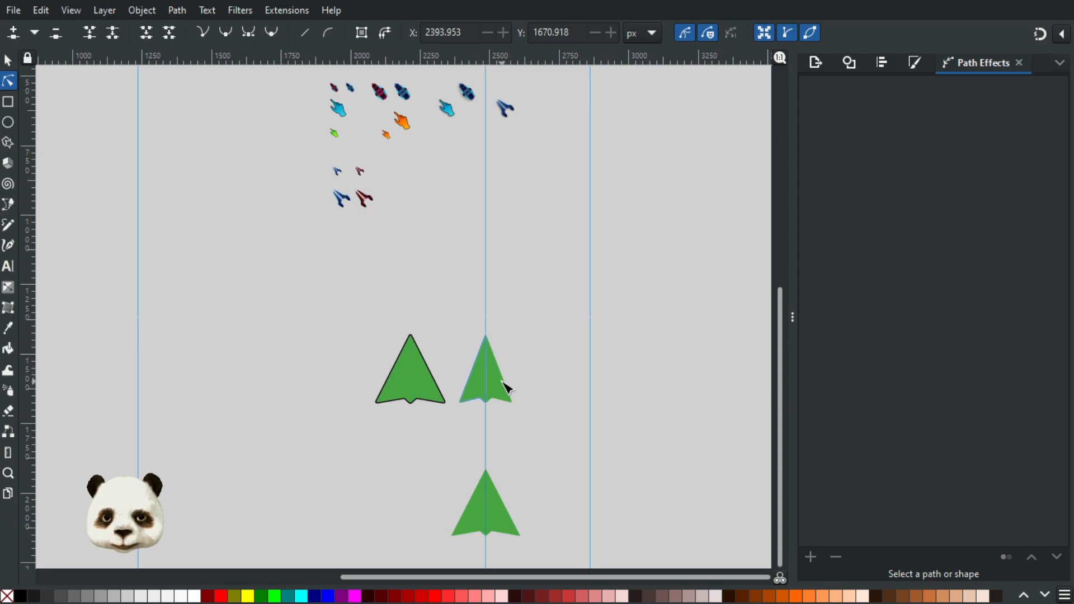
Step: Delete the wide outlined arrow, both its green fill and its black outline
{"action": "scroll", "coordinate": [500, 384], "scroll_direction": "up", "scroll_amount": 2}
{"action": "left_click", "coordinate": [8, 61]}
{"action": "left_click", "coordinate": [340, 365]}
{"action": "key", "text": "Delete"}
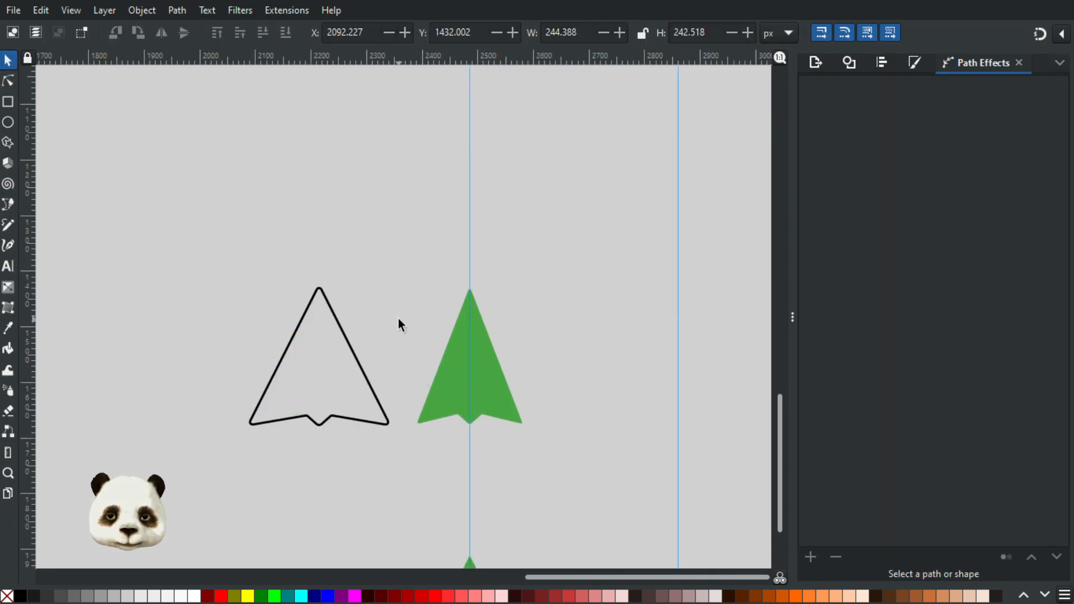
{"action": "left_click", "coordinate": [353, 354]}
{"action": "key", "text": "Delete"}
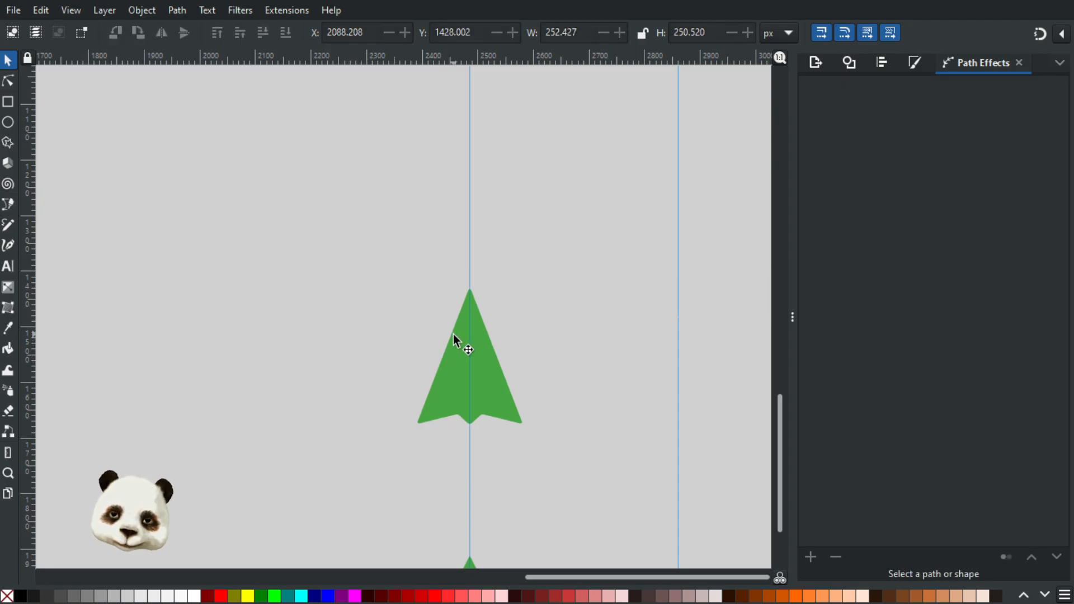
Step: Duplicate the narrowed green arrow and place the copy to its left at about X 2055 px
{"action": "left_click", "coordinate": [454, 334]}
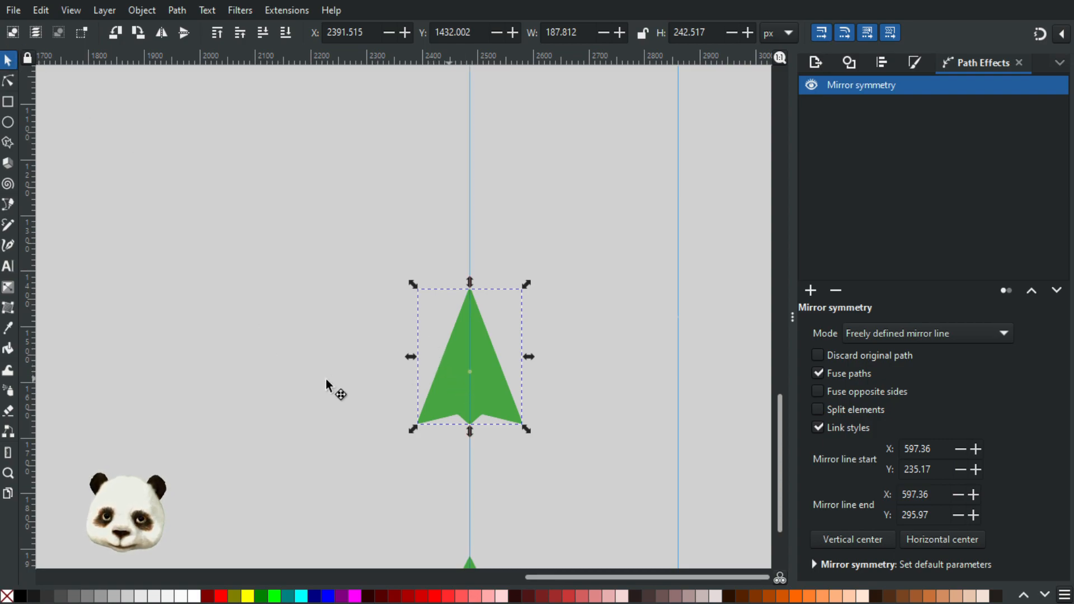
{"action": "left_click_drag", "start_coordinate": [390, 388], "coordinate": [264, 377]}
{"action": "left_click", "coordinate": [405, 371]}
{"action": "left_click_drag", "start_coordinate": [342, 268], "coordinate": [470, 307]}
{"action": "scroll", "coordinate": [417, 488], "scroll_direction": "up", "scroll_amount": 2}
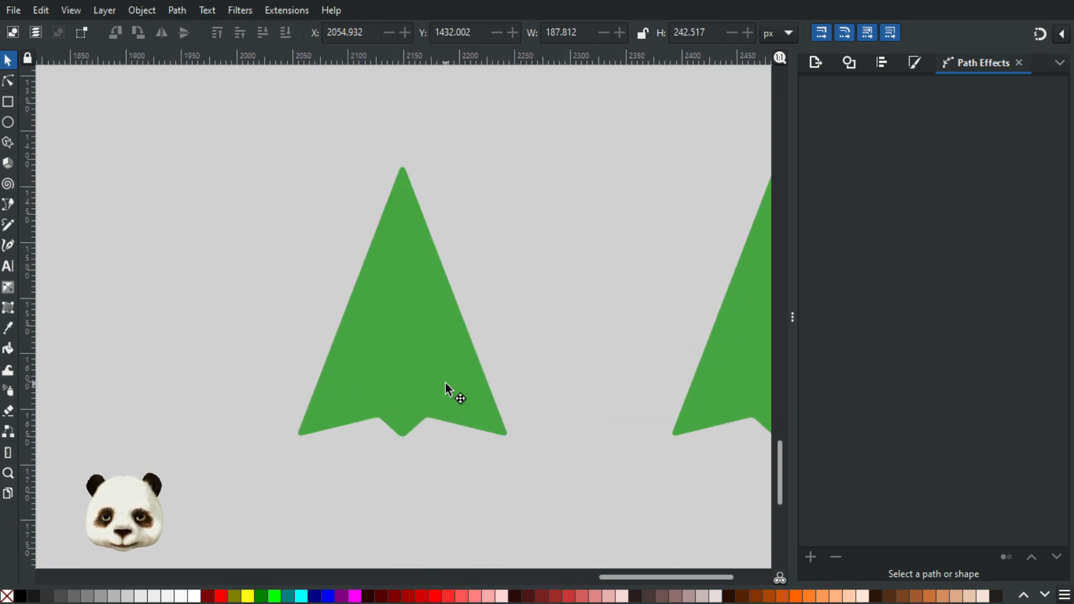
Step: Give the copied arrow a black stroke 8 px wide
{"action": "left_click", "coordinate": [445, 384]}
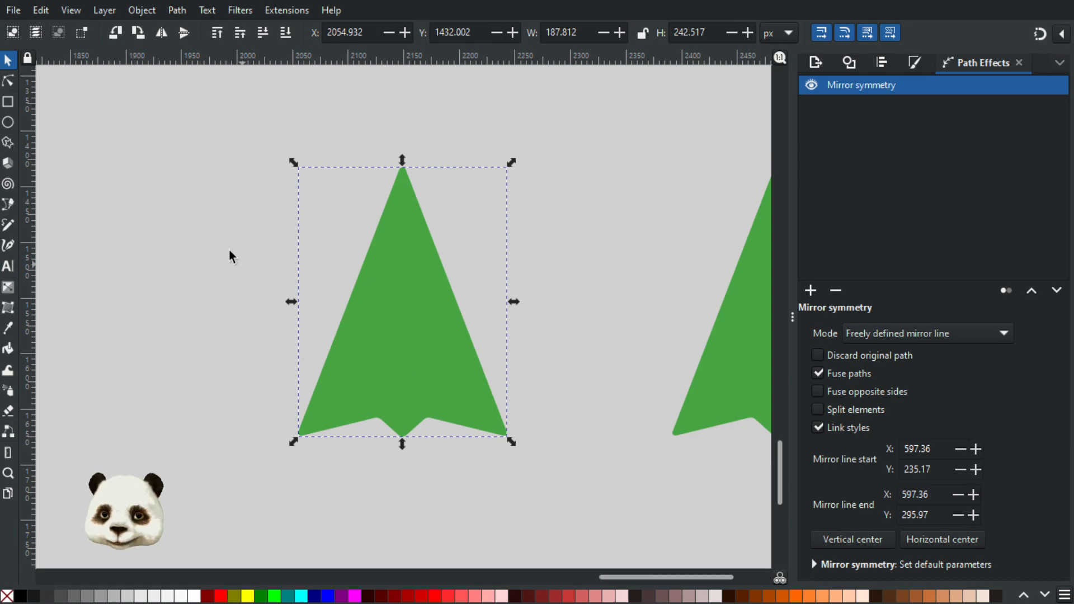
{"action": "left_click", "coordinate": [246, 97]}
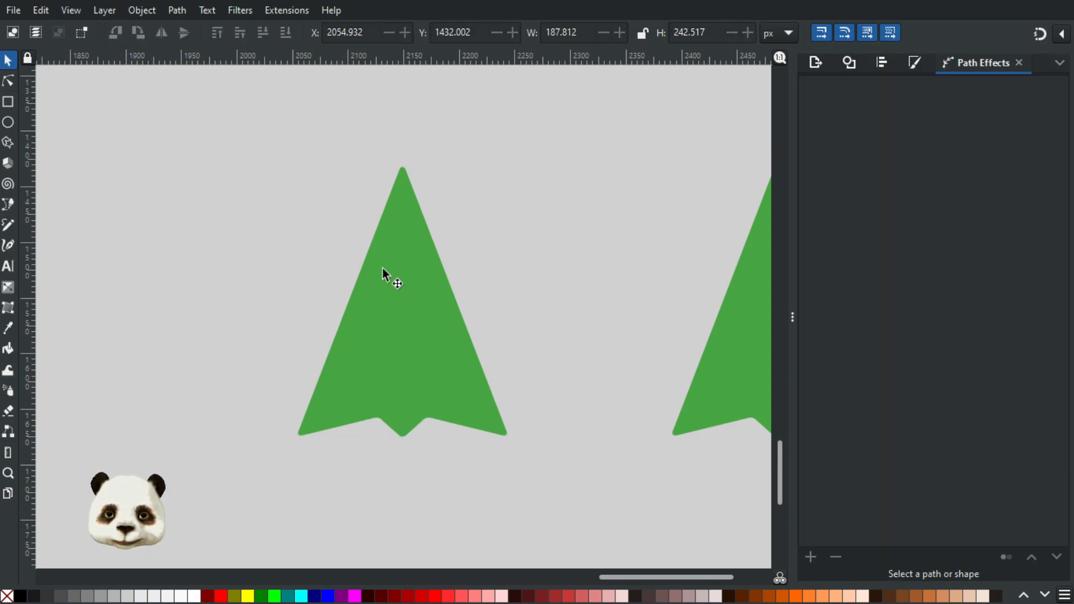
{"action": "left_click", "coordinate": [414, 317]}
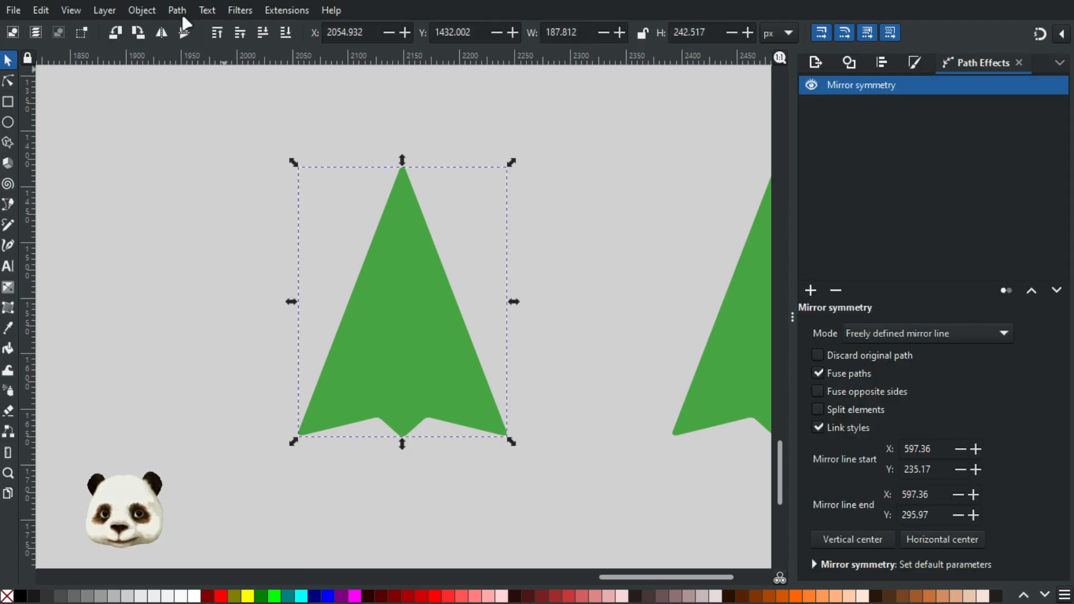
{"action": "left_click", "coordinate": [20, 597], "text": "shift"}
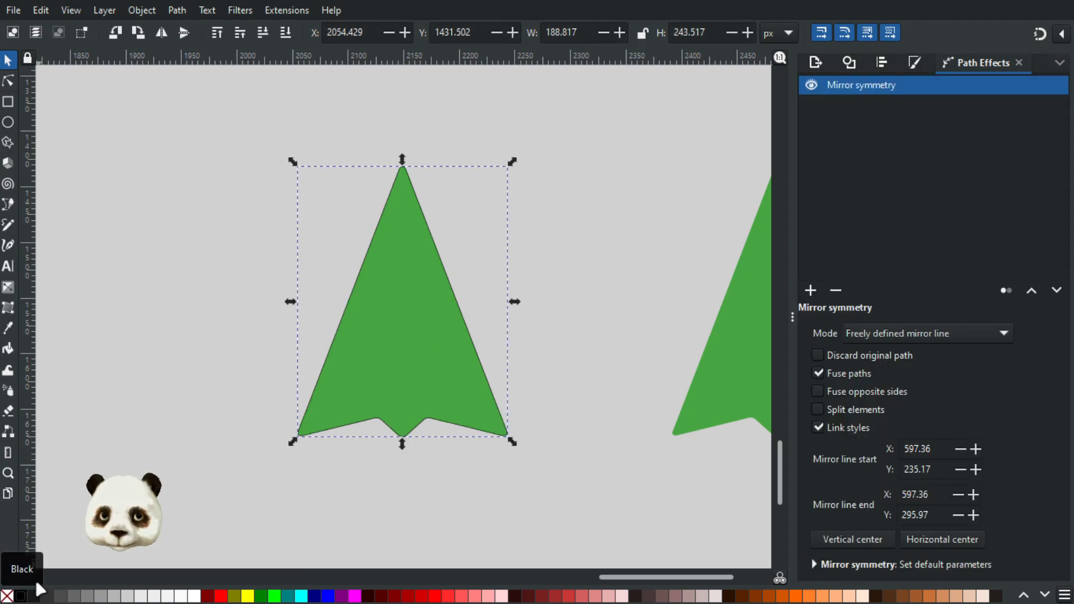
{"action": "left_click", "coordinate": [916, 62]}
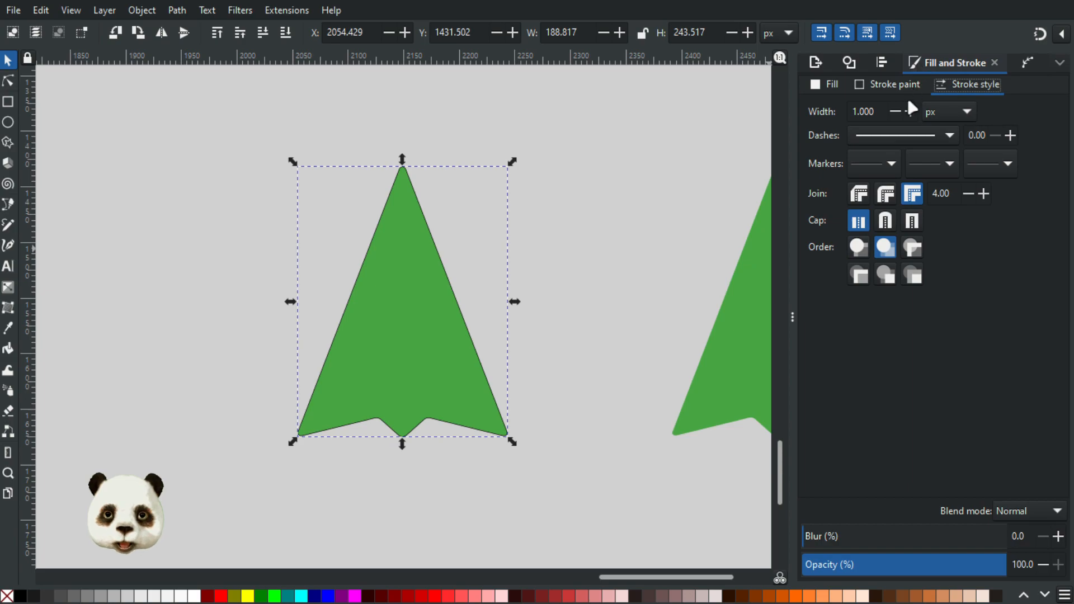
{"action": "left_click", "coordinate": [864, 112]}
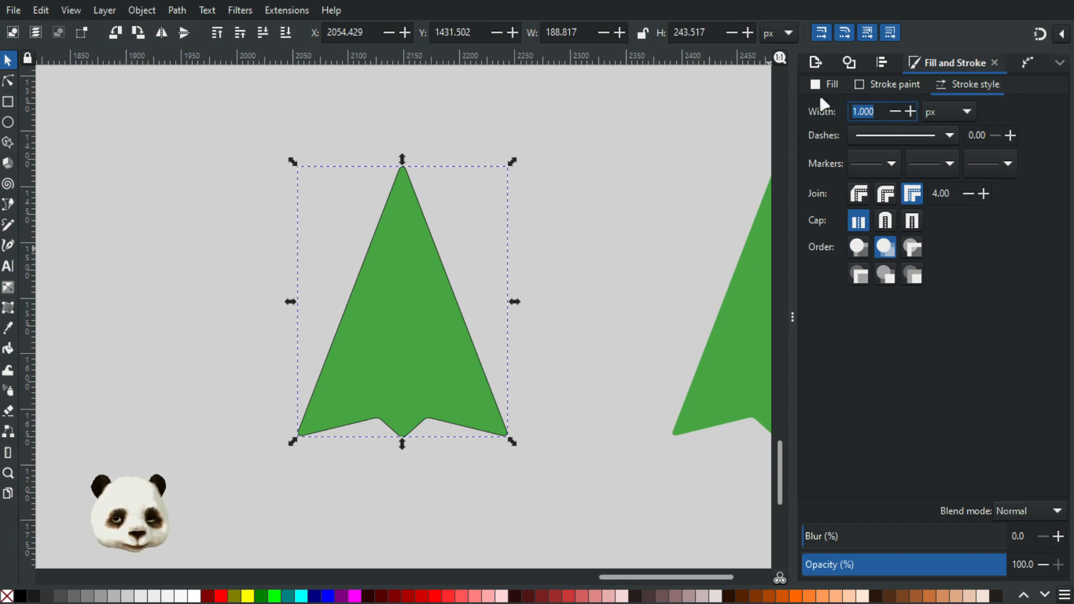
{"action": "type", "text": "8"}
{"action": "key", "text": "Return"}
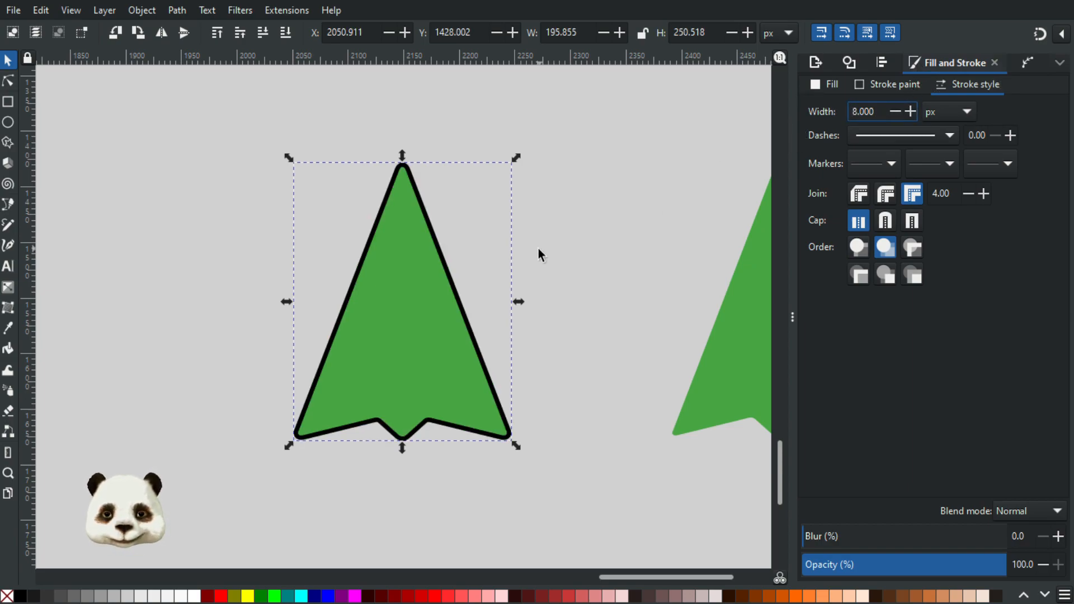
Step: Convert the copied arrow's black stroke to a path
{"action": "left_click", "coordinate": [142, 11]}
{"action": "mouse_move", "coordinate": [177, 10]}
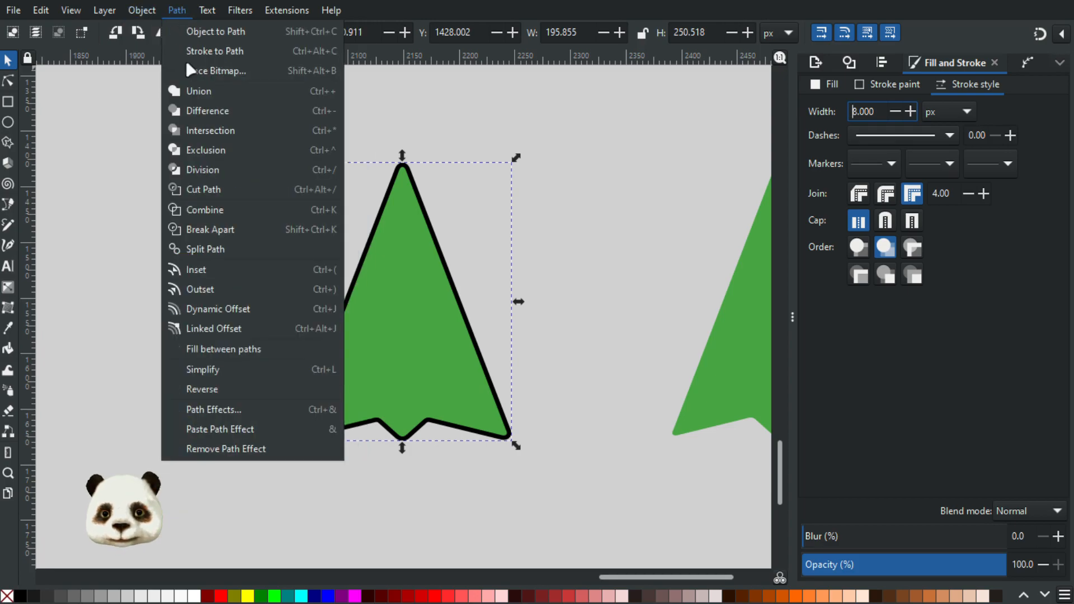
{"action": "left_click", "coordinate": [218, 51]}
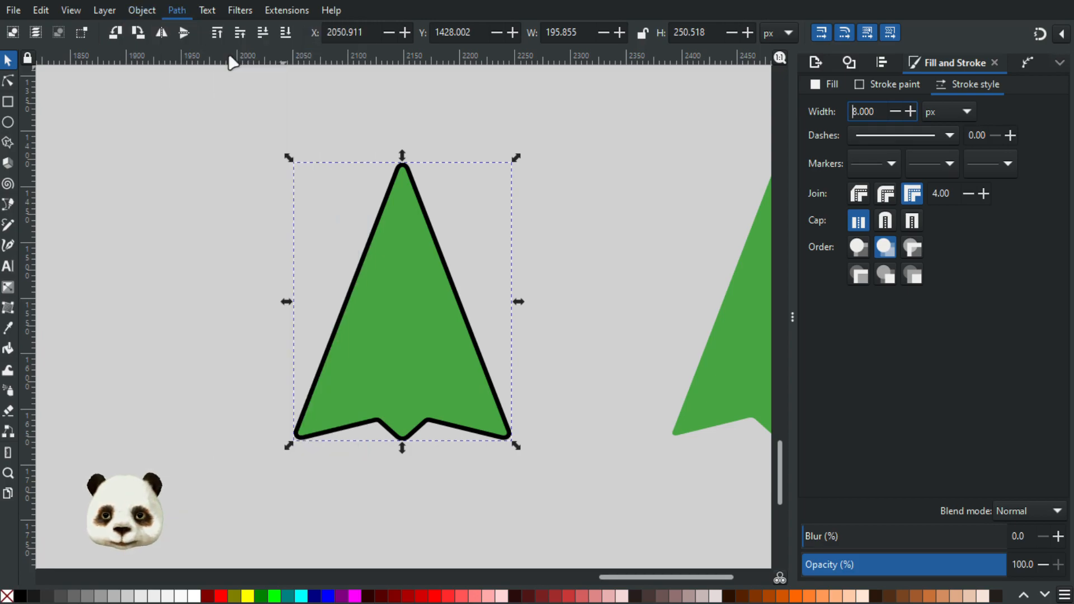
Step: Try lowering the green fill behind the black outline inside the arrow's group, and raise it back on top
{"action": "left_click", "coordinate": [540, 298]}
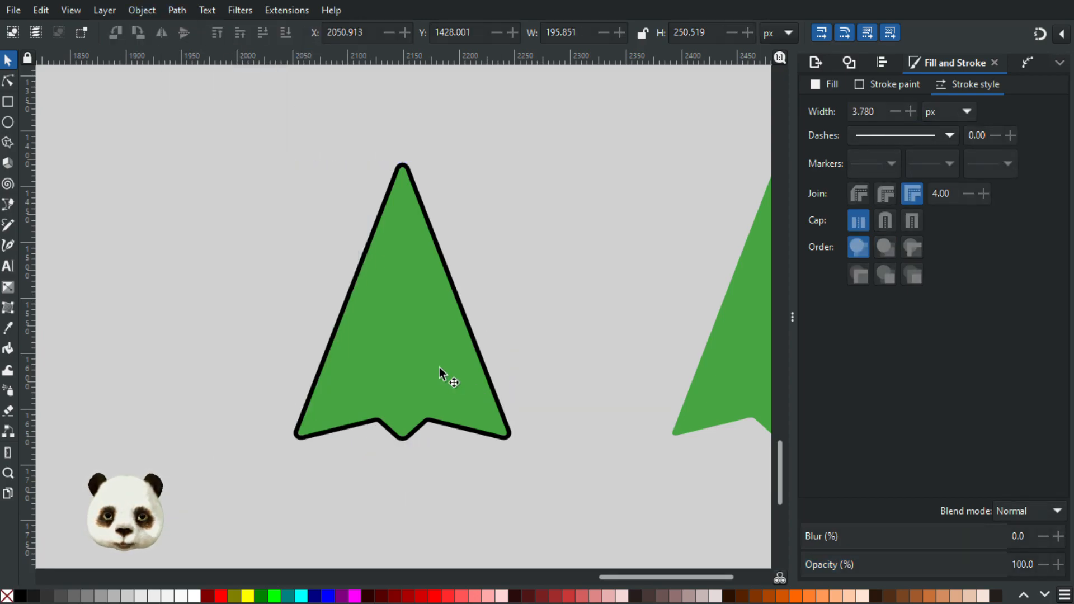
{"action": "left_click", "coordinate": [392, 339]}
{"action": "scroll", "coordinate": [458, 365], "scroll_direction": "up", "scroll_amount": 1}
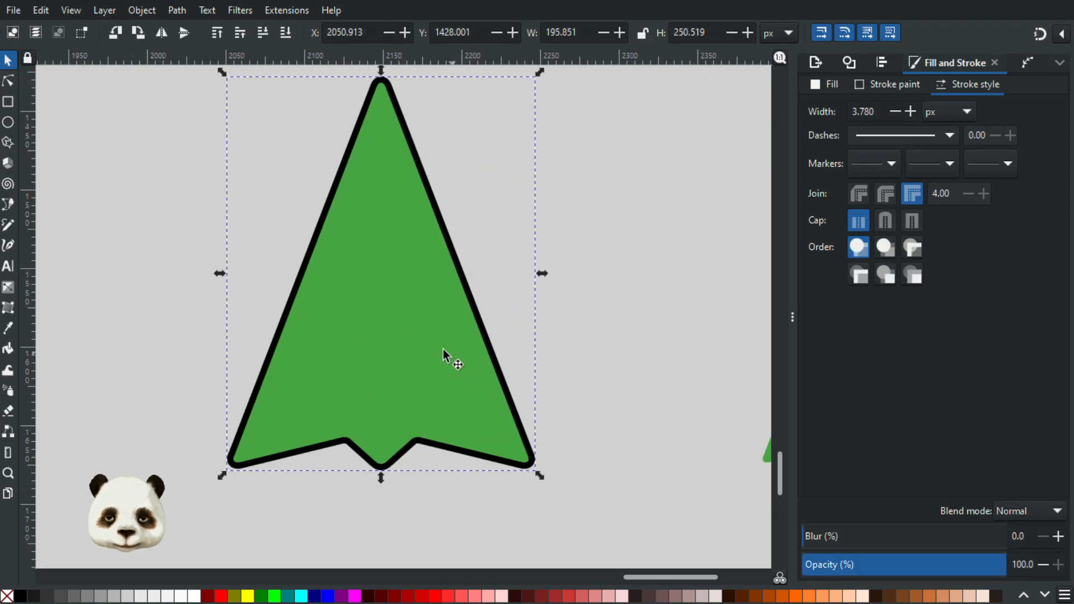
{"action": "double_click", "coordinate": [443, 349]}
{"action": "left_click", "coordinate": [420, 358]}
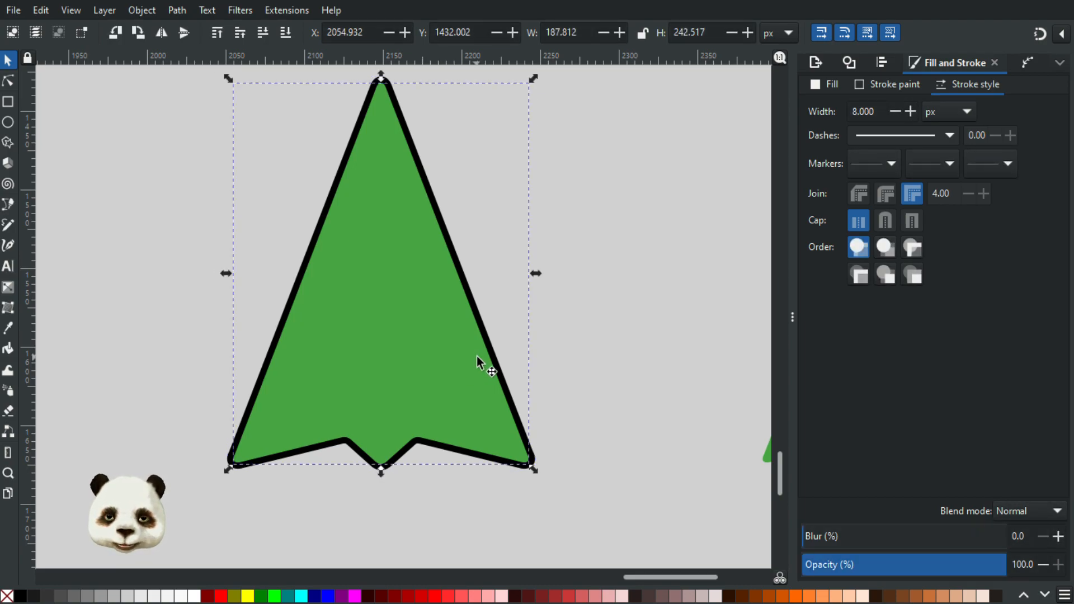
{"action": "key", "text": "Page_Down"}
{"action": "key", "text": "ctrl+f"}
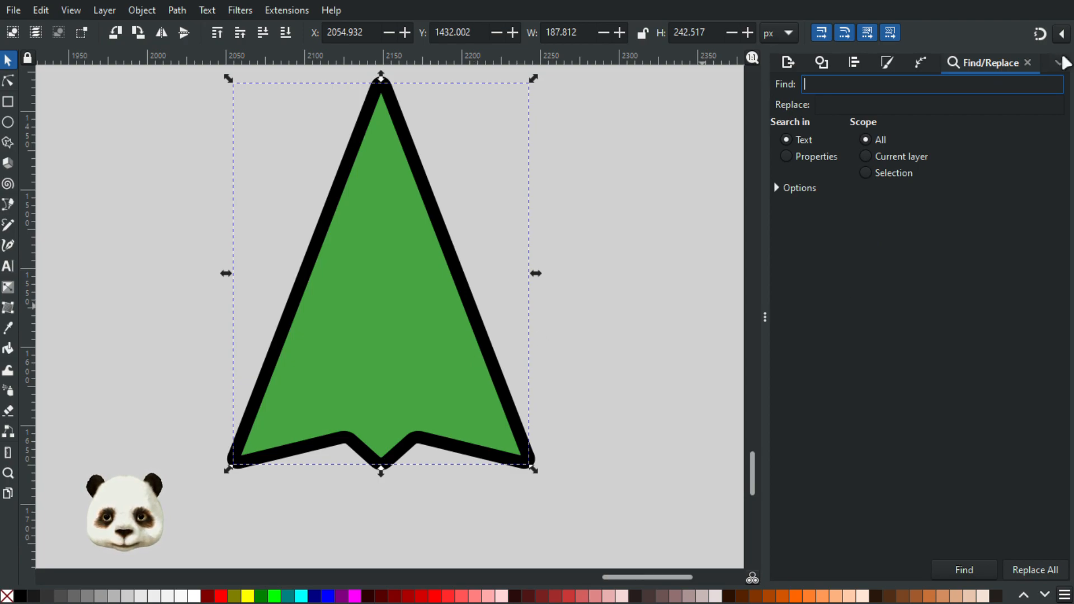
{"action": "left_click", "coordinate": [1028, 62]}
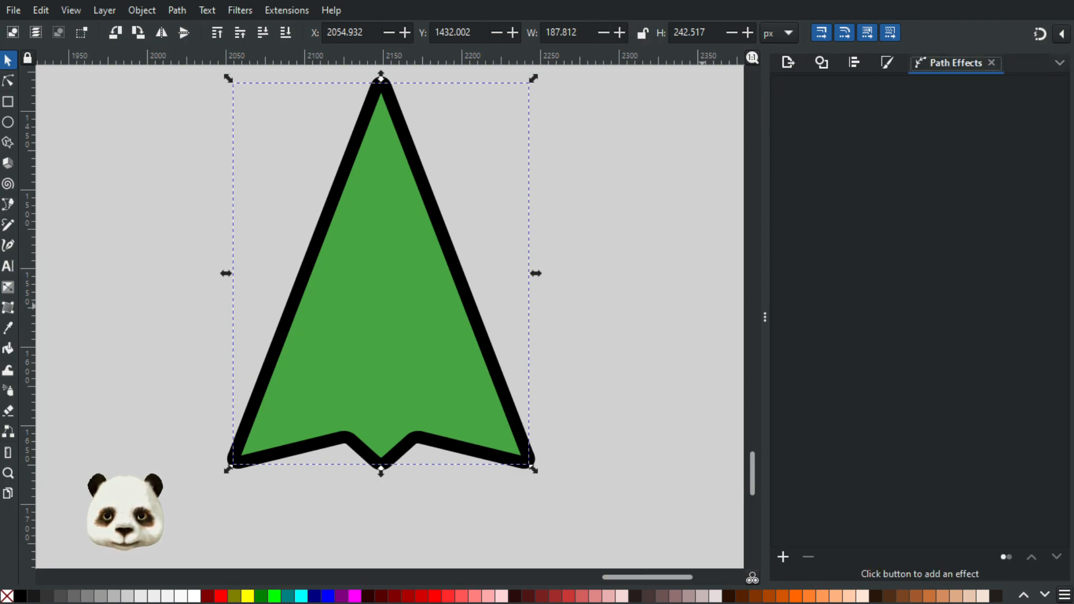
{"action": "key", "text": "Page_Up"}
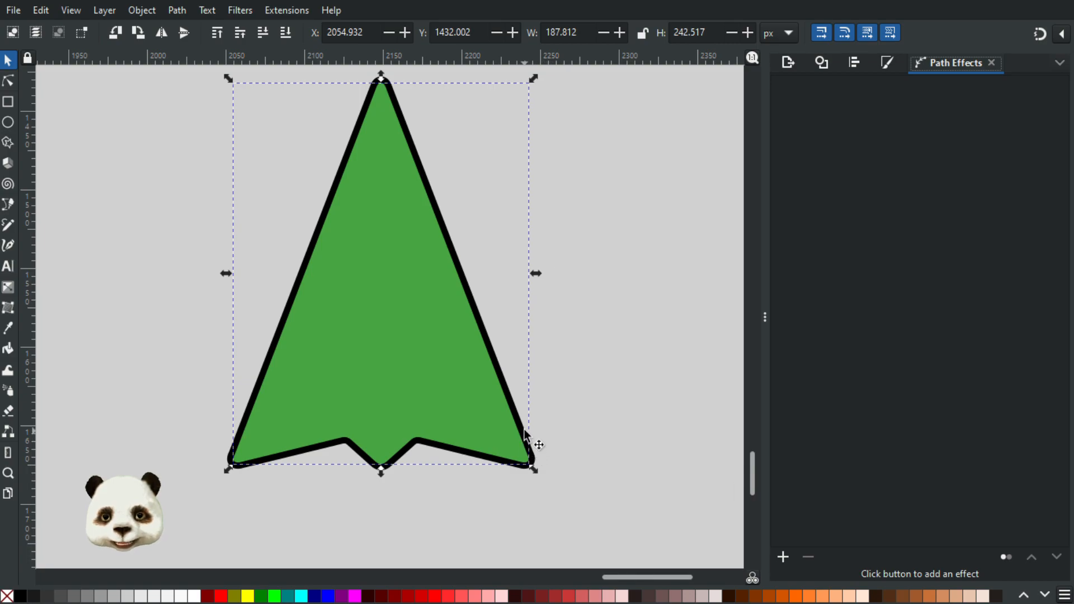
Step: Subtract the green arrow shape from the black outline to leave only the outer rim
{"action": "key", "text": "Escape"}
{"action": "left_click", "coordinate": [533, 457]}
{"action": "left_click", "coordinate": [482, 428], "text": "shift"}
{"action": "key", "text": "ctrl+minus"}
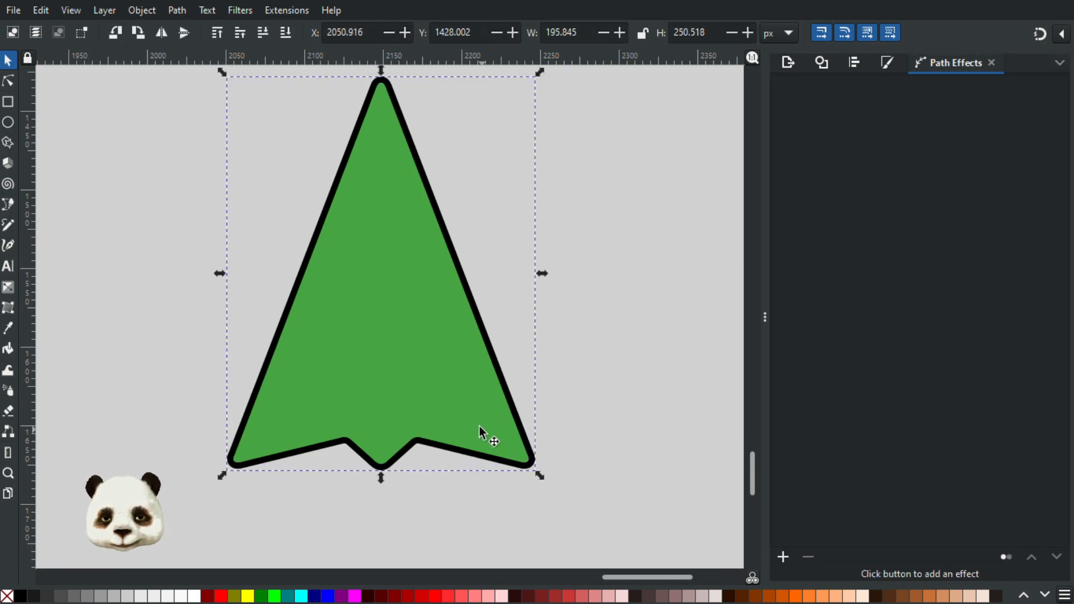
{"action": "left_click_drag", "start_coordinate": [474, 454], "coordinate": [615, 466]}
{"action": "key", "text": "ctrl+z"}
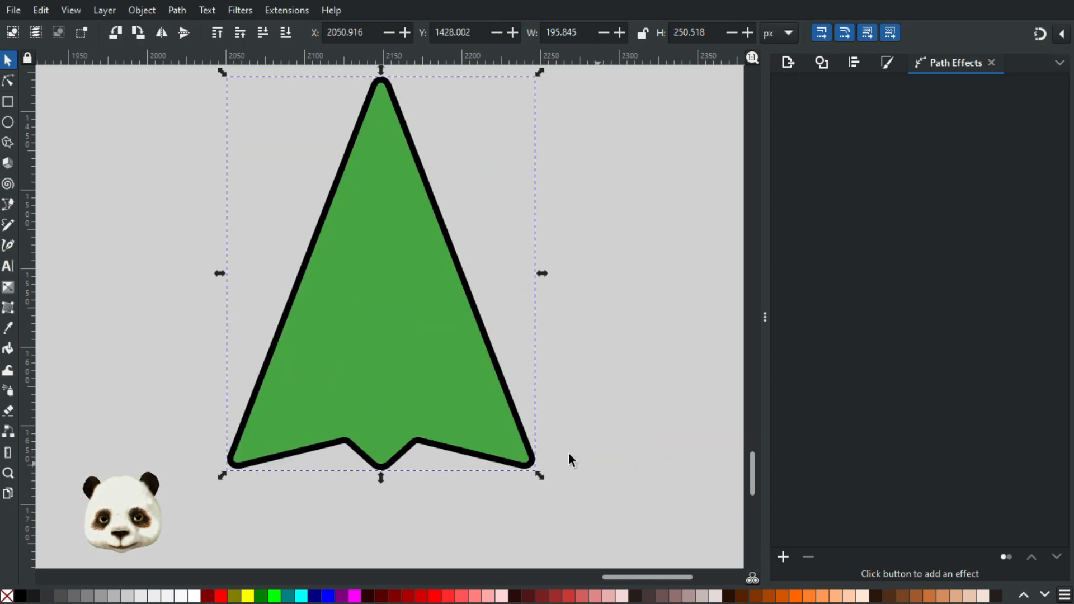
{"action": "left_click", "coordinate": [638, 283]}
Step: Look over the existing hand, crystal and claw cursor designs above the green arrows
{"action": "scroll", "coordinate": [648, 294], "scroll_direction": "down", "scroll_amount": 3}
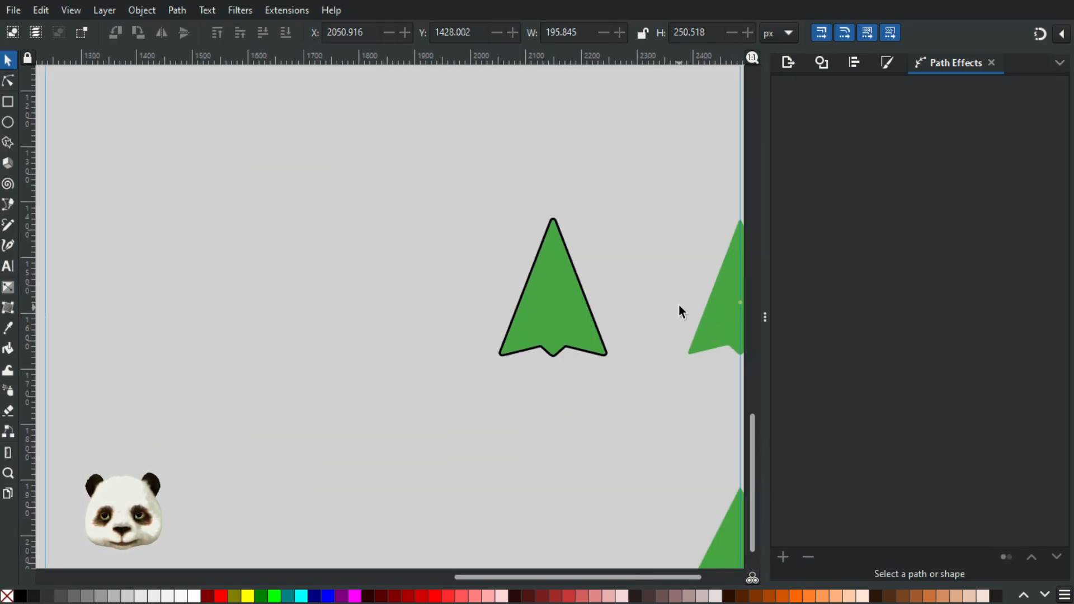
{"action": "left_click_drag", "start_coordinate": [679, 305], "coordinate": [603, 321]}
{"action": "mouse_move", "coordinate": [510, 318]}
{"action": "left_mouse_down"}
{"action": "mouse_move", "coordinate": [539, 317]}
{"action": "mouse_move", "coordinate": [513, 323]}
{"action": "left_mouse_up"}
{"action": "scroll", "coordinate": [456, 323], "scroll_direction": "down", "scroll_amount": 2}
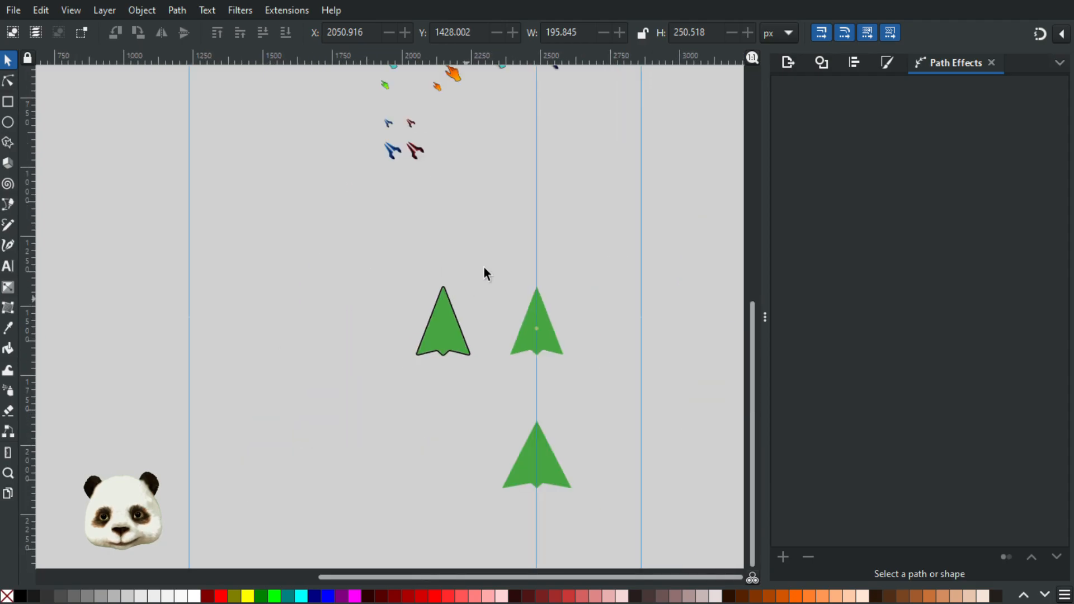
{"action": "left_click_drag", "start_coordinate": [483, 149], "coordinate": [489, 310]}
{"action": "scroll", "coordinate": [487, 256], "scroll_direction": "up", "scroll_amount": 4}
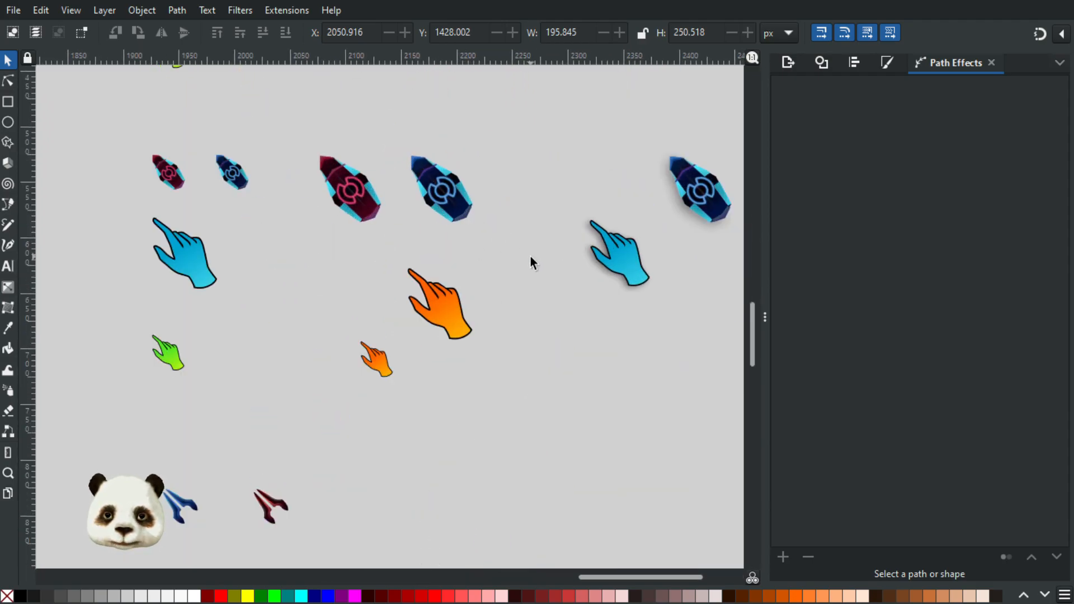
{"action": "scroll", "coordinate": [530, 257], "scroll_direction": "down", "scroll_amount": 4}
{"action": "left_click_drag", "start_coordinate": [569, 394], "coordinate": [556, 297]}
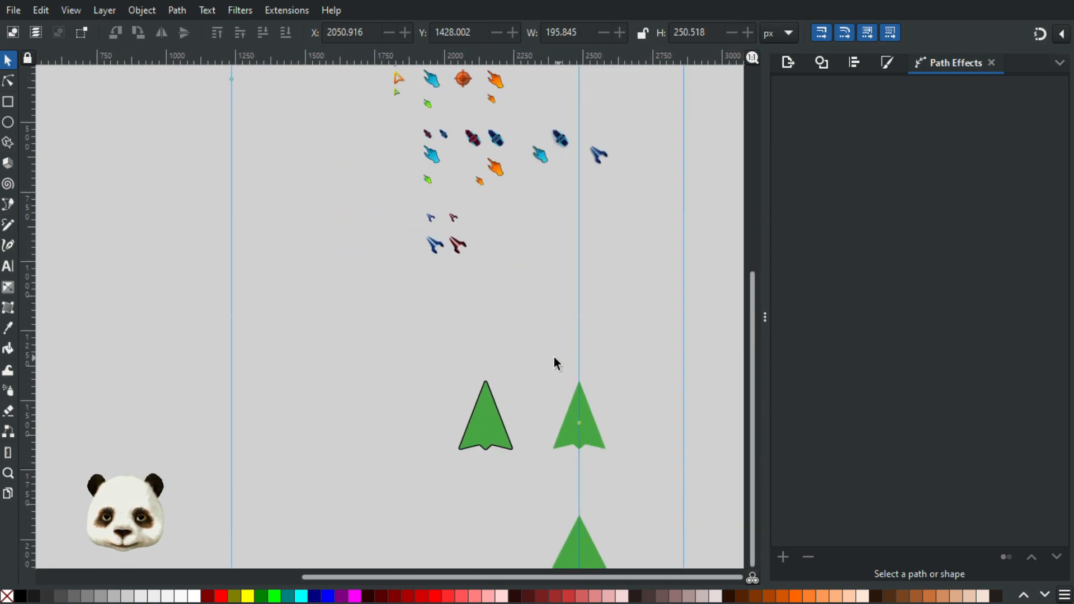
{"action": "scroll", "coordinate": [491, 458], "scroll_direction": "up", "scroll_amount": 3}
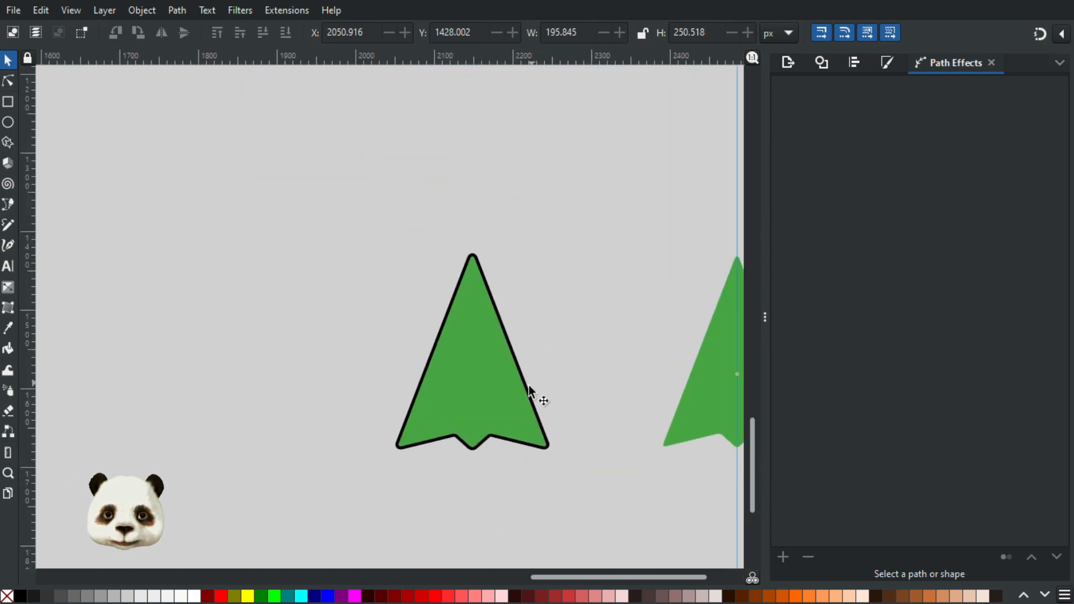
Step: Recolour the outlined arrow's black rim with the light cyan sampled from the lower part of the blue hand cursor with the shadow
{"action": "left_click", "coordinate": [527, 393]}
{"action": "scroll", "coordinate": [593, 396], "scroll_direction": "up", "scroll_amount": 10}
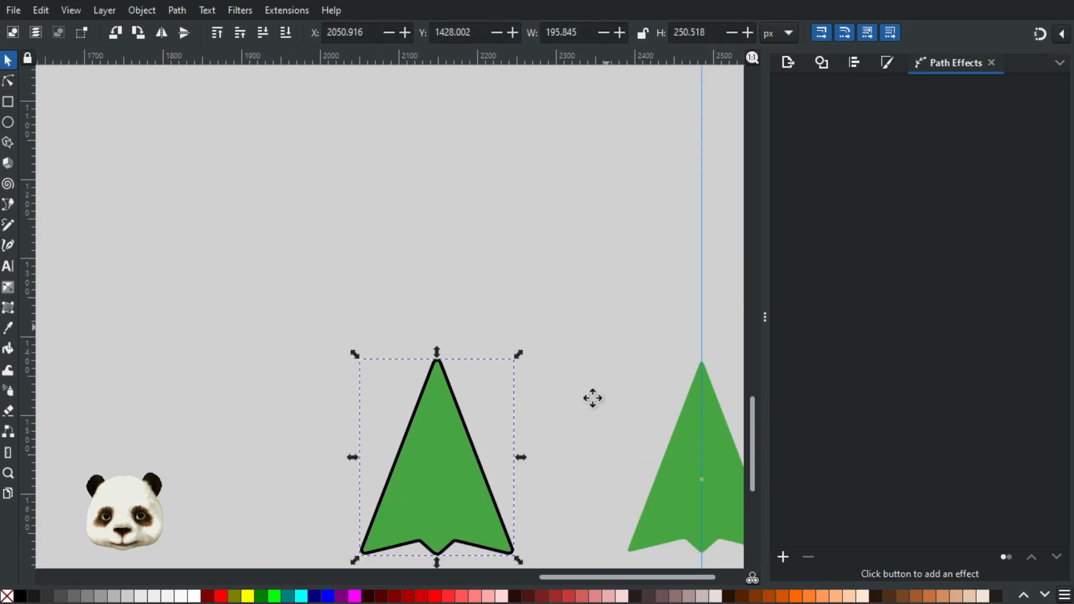
{"action": "scroll", "coordinate": [539, 207], "scroll_direction": "up", "scroll_amount": 10}
{"action": "scroll", "coordinate": [551, 184], "scroll_direction": "up", "scroll_amount": 3}
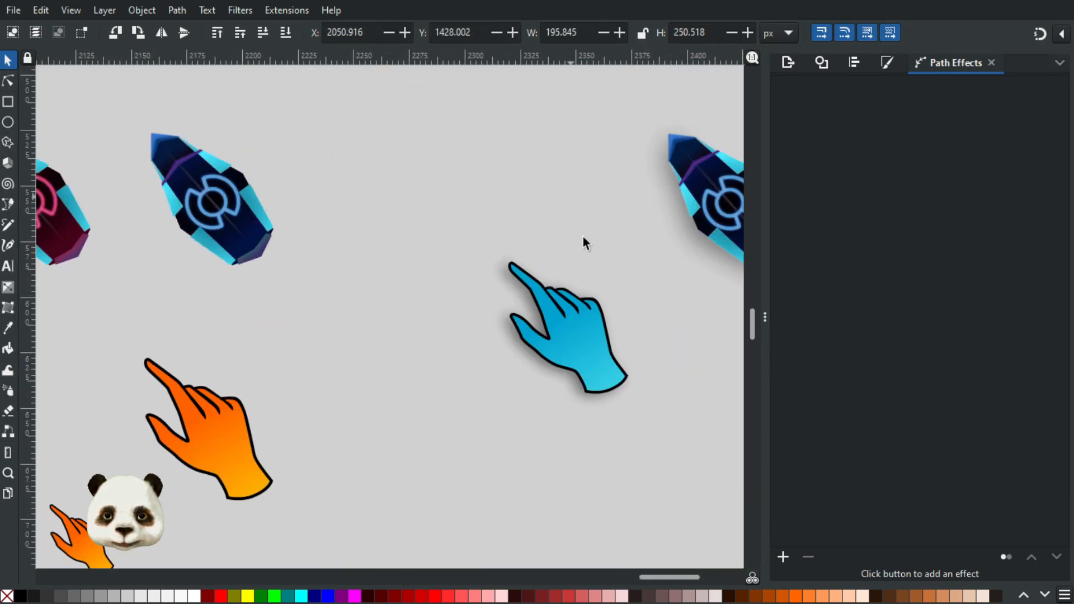
{"action": "key", "text": "d"}
{"action": "left_click", "coordinate": [614, 382], "text": "shift"}
{"action": "scroll", "coordinate": [583, 435], "scroll_direction": "down", "scroll_amount": 6}
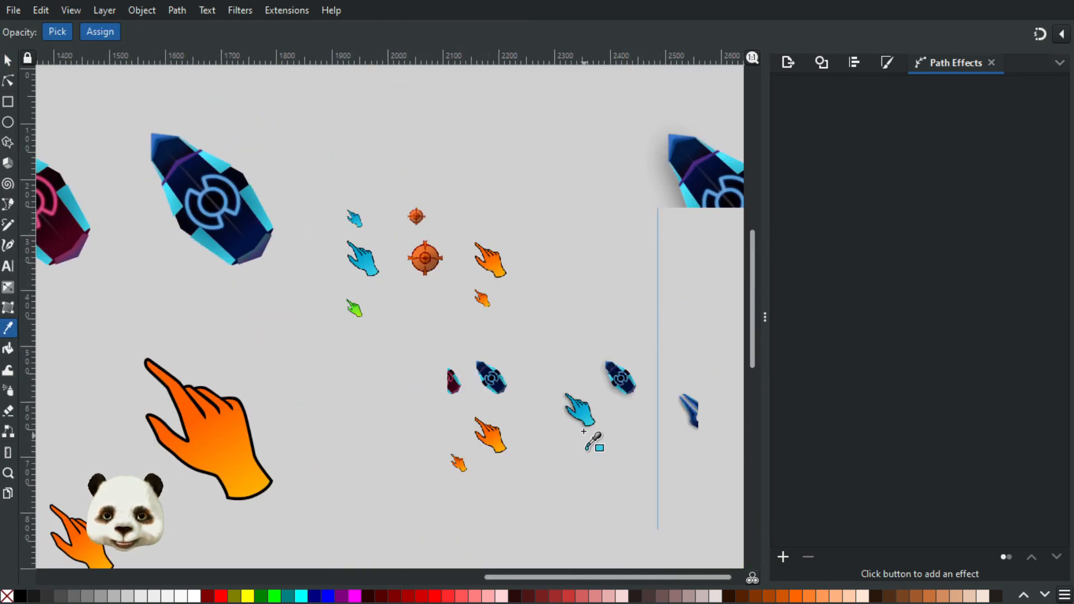
{"action": "scroll", "coordinate": [543, 421], "scroll_direction": "down", "scroll_amount": 10}
{"action": "scroll", "coordinate": [545, 362], "scroll_direction": "up", "scroll_amount": 3}
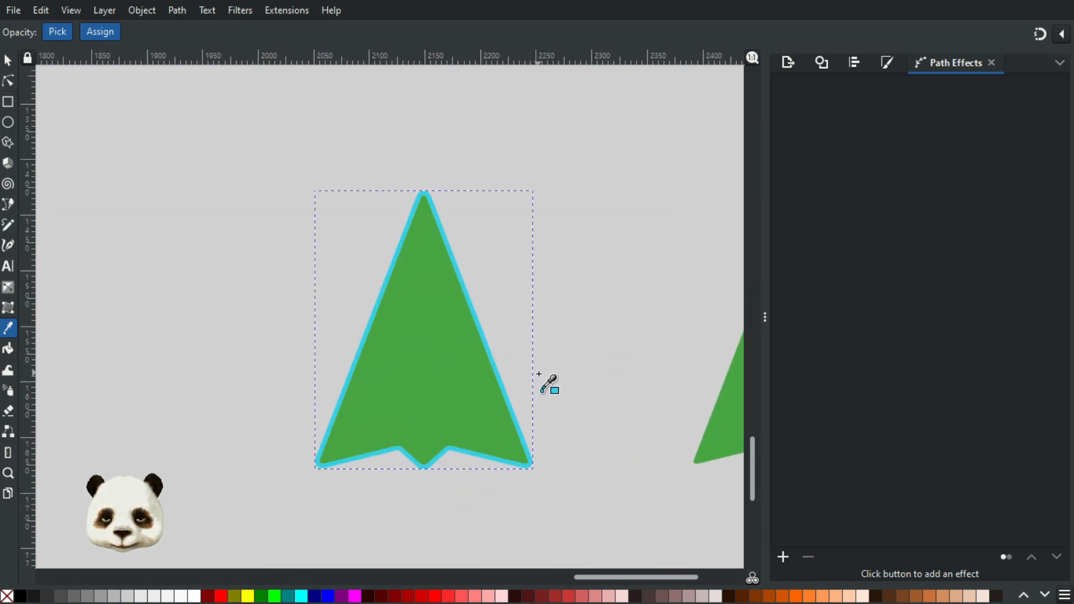
{"action": "scroll", "coordinate": [546, 382], "scroll_direction": "down", "scroll_amount": 1}
{"action": "key", "text": "r"}
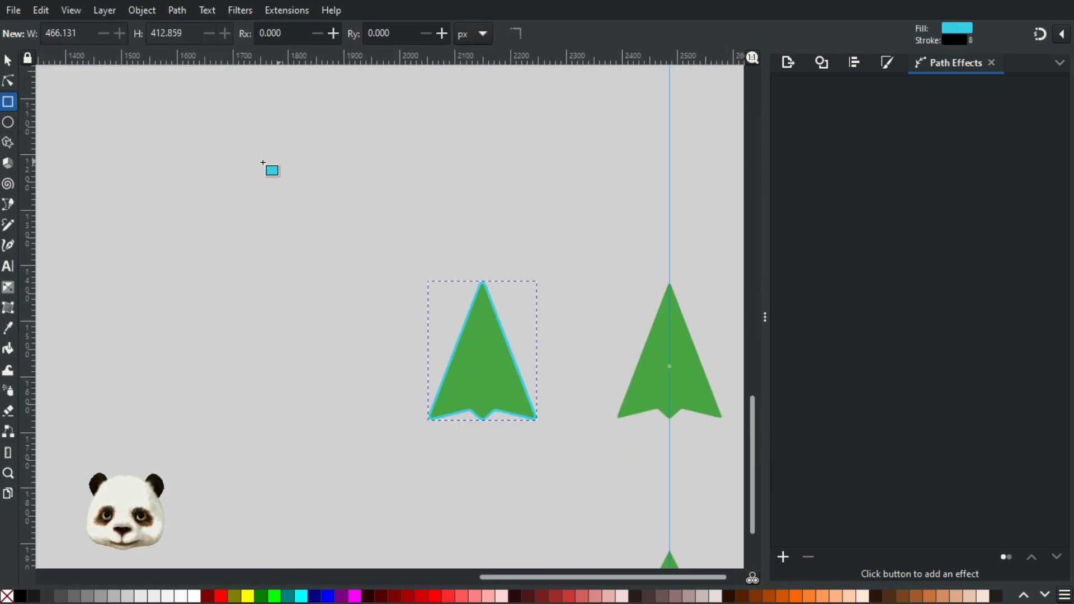
{"action": "left_click", "coordinate": [8, 59]}
{"action": "left_click", "coordinate": [285, 223]}
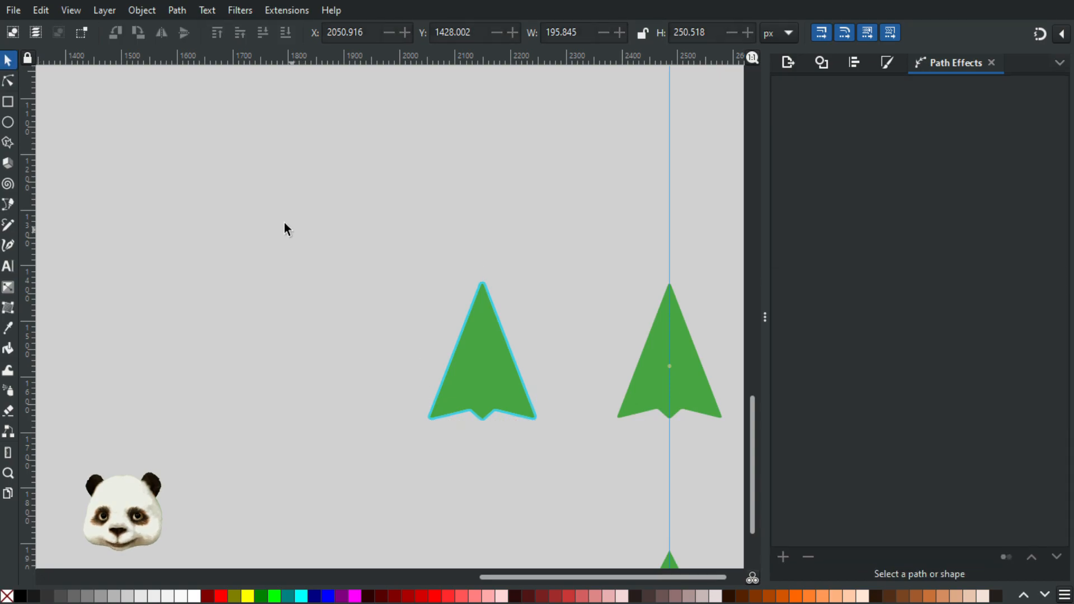
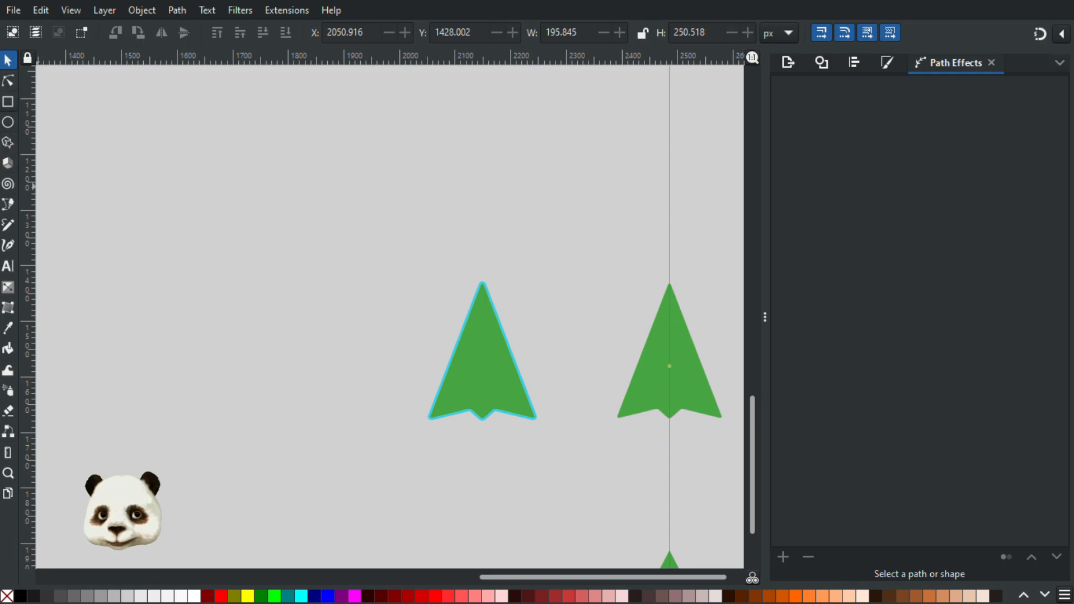
Step: Draw a rectangle about 862 × 676 px over the outlined arrow and fill it with near-black 0c0c0c
{"action": "key", "text": "r"}
{"action": "left_click_drag", "start_coordinate": [95, 88], "coordinate": [571, 459]}
{"action": "key", "text": "s"}
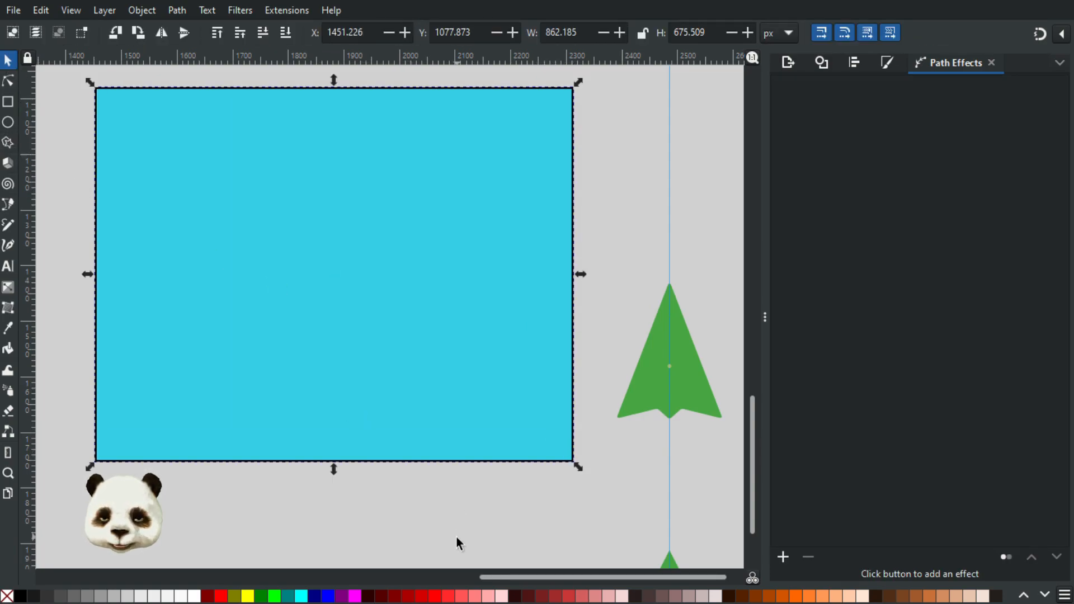
{"action": "left_click", "coordinate": [21, 597]}
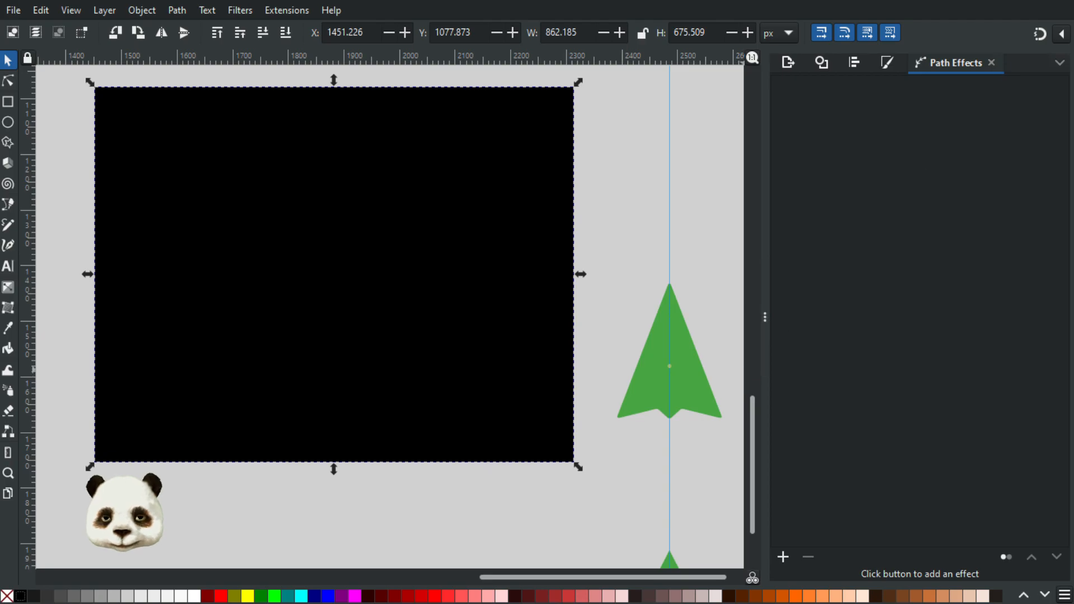
{"action": "left_click", "coordinate": [884, 62]}
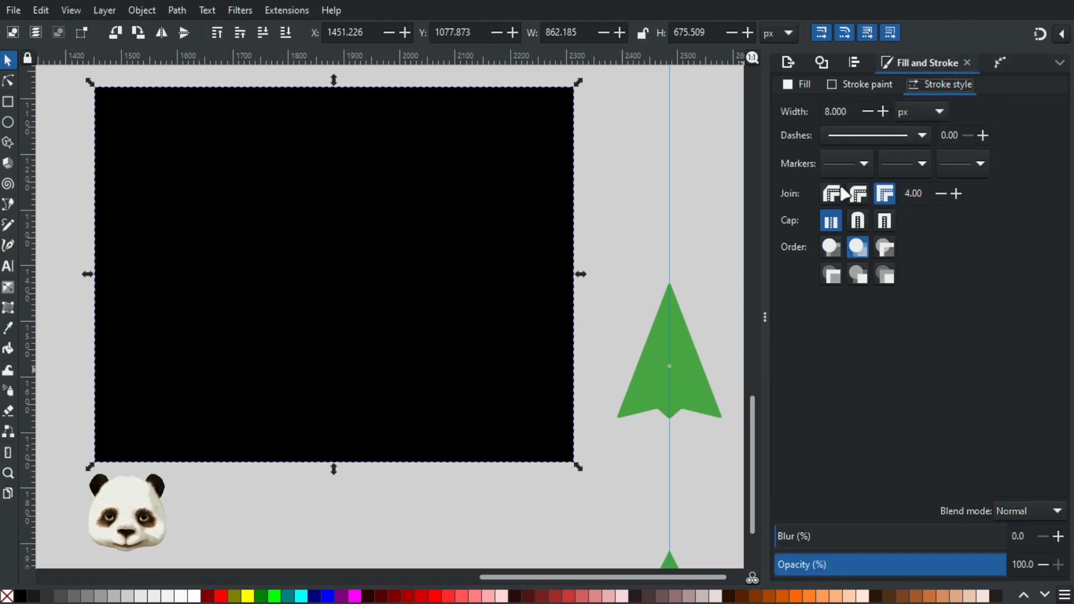
{"action": "left_click", "coordinate": [800, 83]}
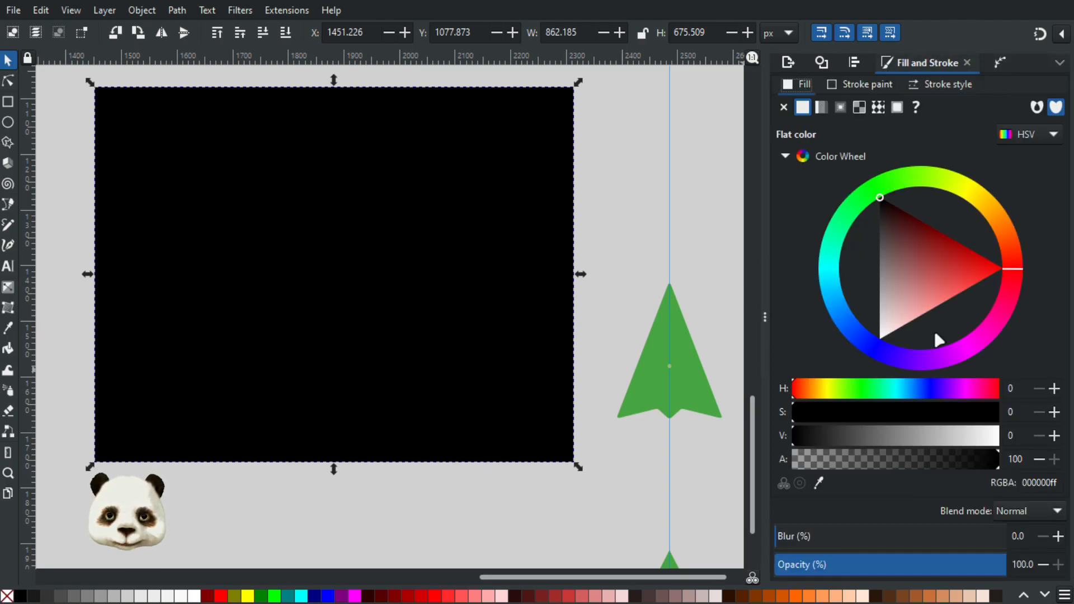
{"action": "left_click", "coordinate": [806, 441]}
{"action": "left_click_drag", "start_coordinate": [806, 441], "coordinate": [802, 441]}
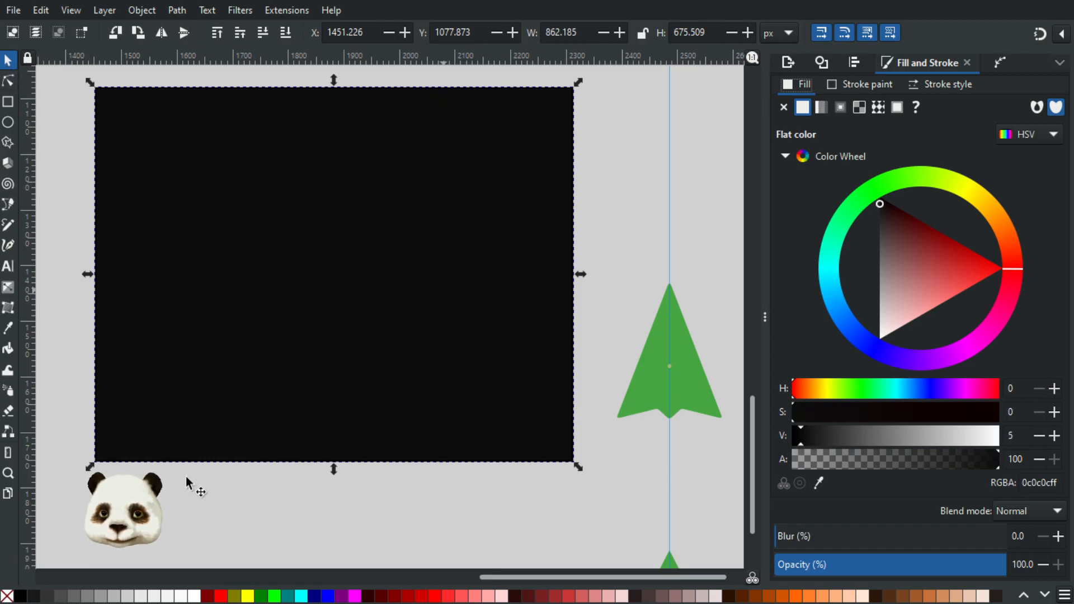
Step: Move the near-black rectangle toward the green arrows and send it to the back as a backdrop
{"action": "left_click_drag", "start_coordinate": [496, 304], "coordinate": [614, 340]}
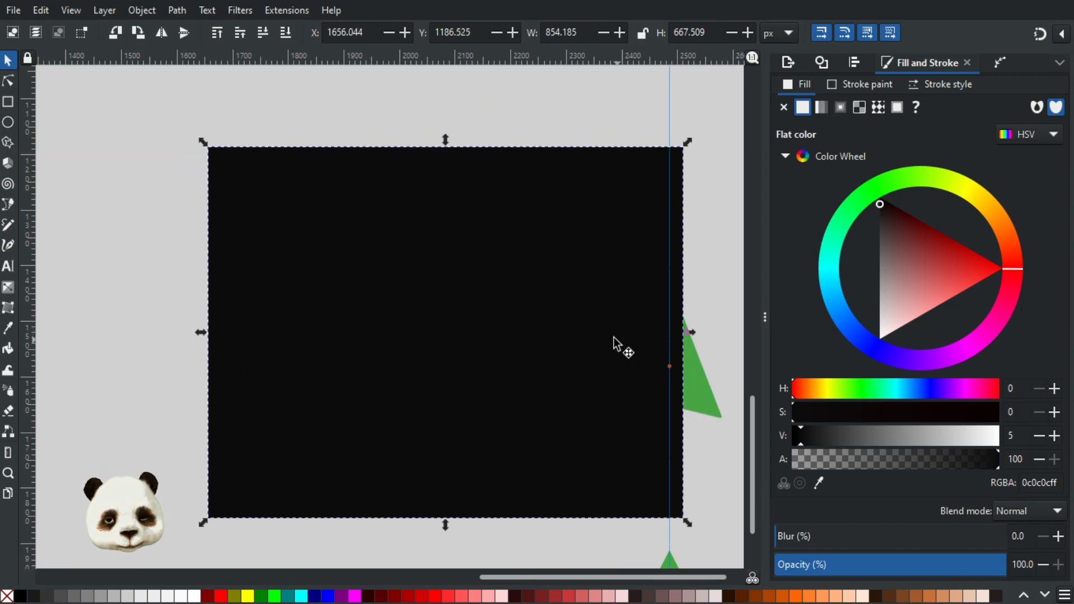
{"action": "key", "text": "End"}
{"action": "scroll", "coordinate": [554, 364], "scroll_direction": "up", "scroll_amount": 2, "text": "ctrl"}
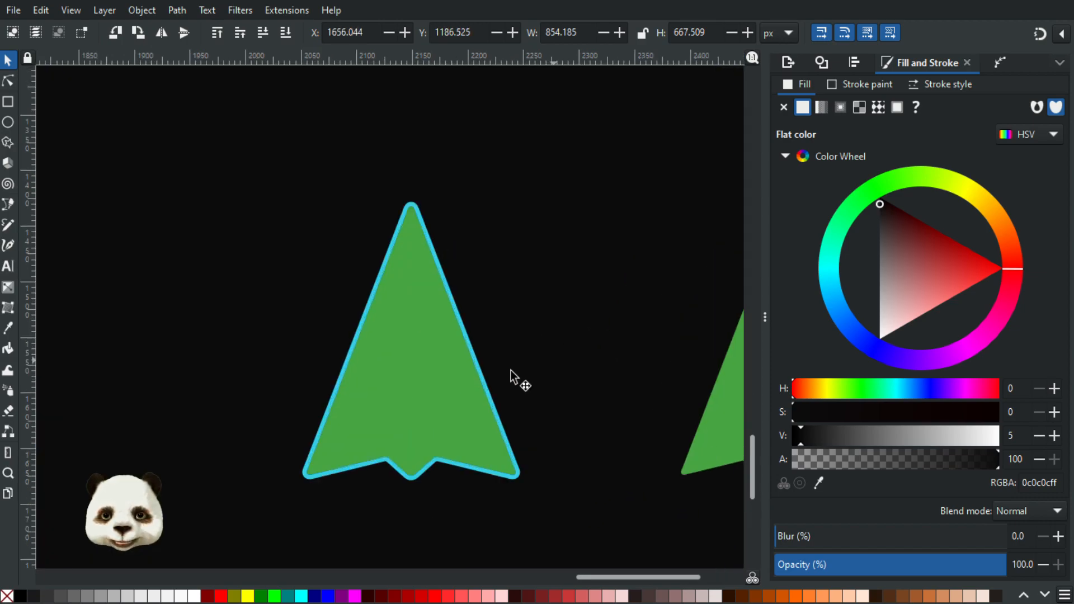
Step: Recolour the outlined arrow's green inner shape with the mid blue sampled from the middle of the shadowed blue hand cursor
{"action": "left_click", "coordinate": [432, 403]}
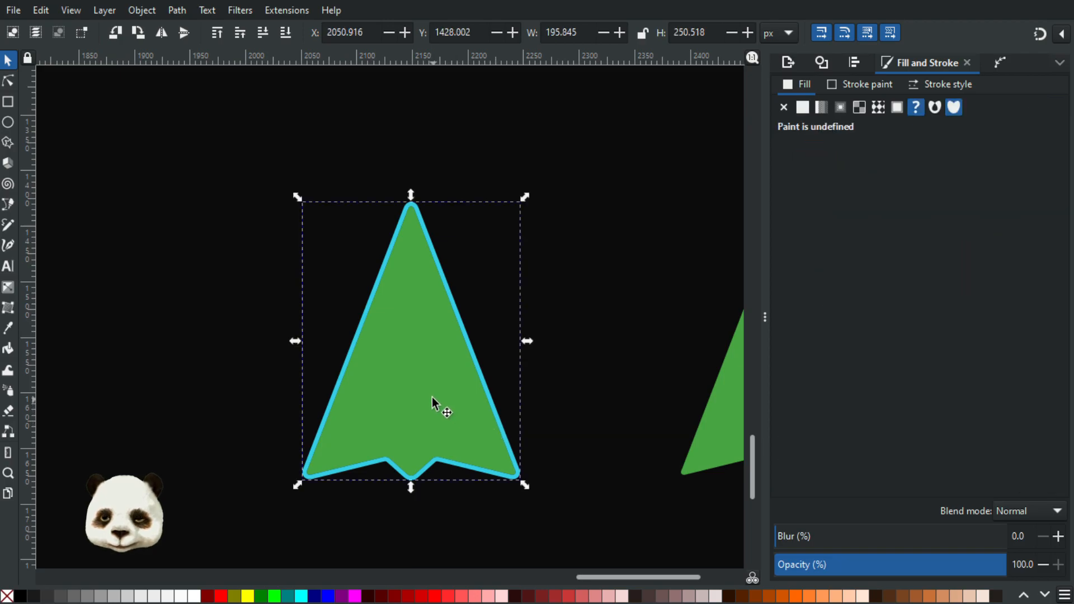
{"action": "double_click", "coordinate": [406, 387]}
{"action": "left_click", "coordinate": [417, 345]}
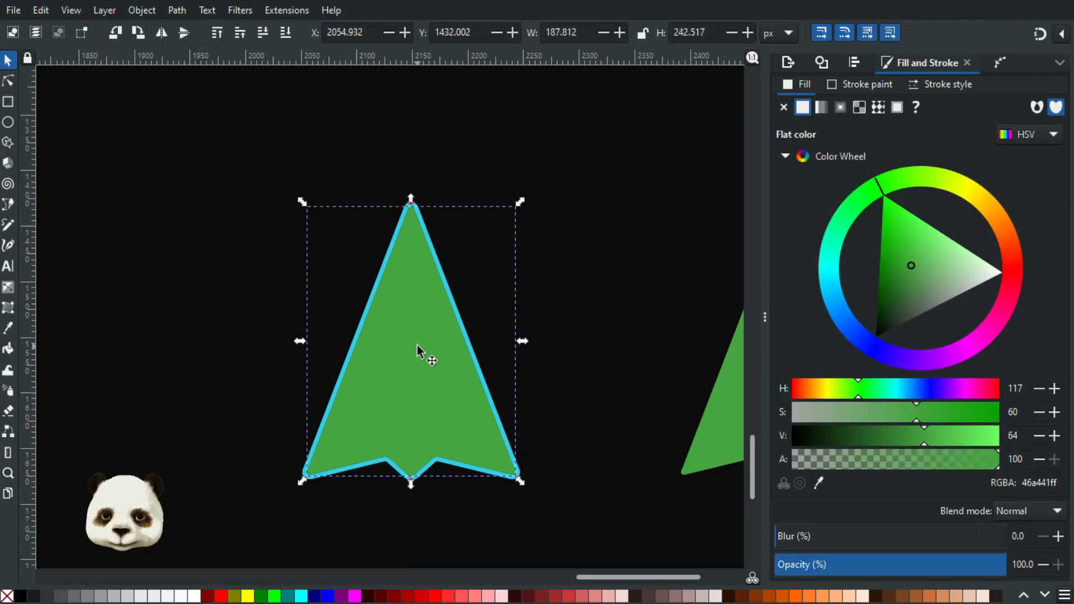
{"action": "scroll", "coordinate": [417, 345], "scroll_direction": "down", "scroll_amount": 3, "text": "ctrl"}
{"action": "scroll", "coordinate": [492, 486], "scroll_direction": "up", "scroll_amount": 5}
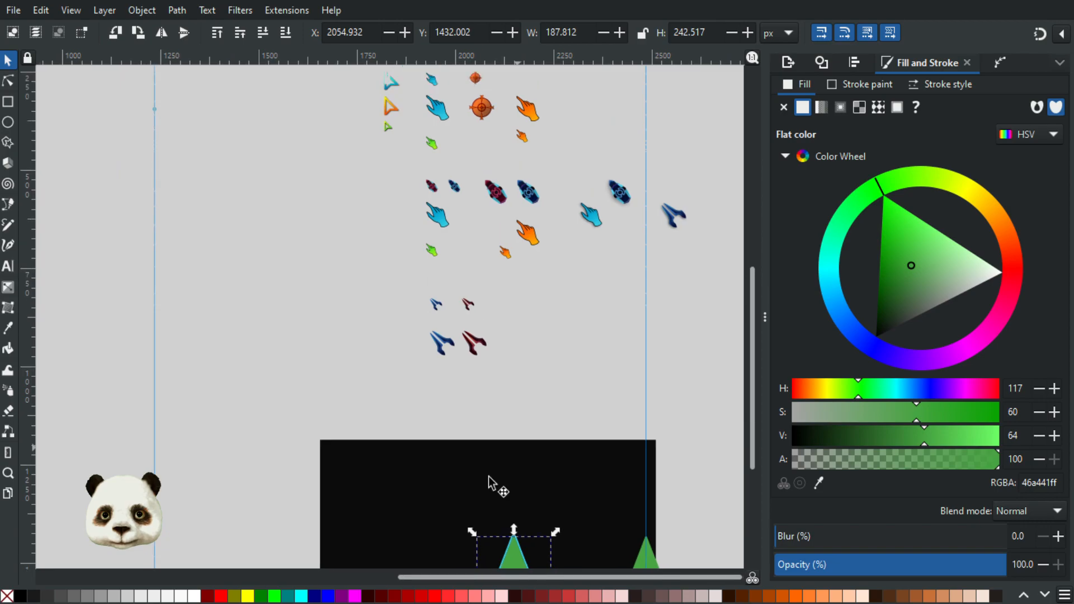
{"action": "scroll", "coordinate": [519, 335], "scroll_direction": "up", "scroll_amount": 6, "text": "ctrl"}
{"action": "key", "text": "d"}
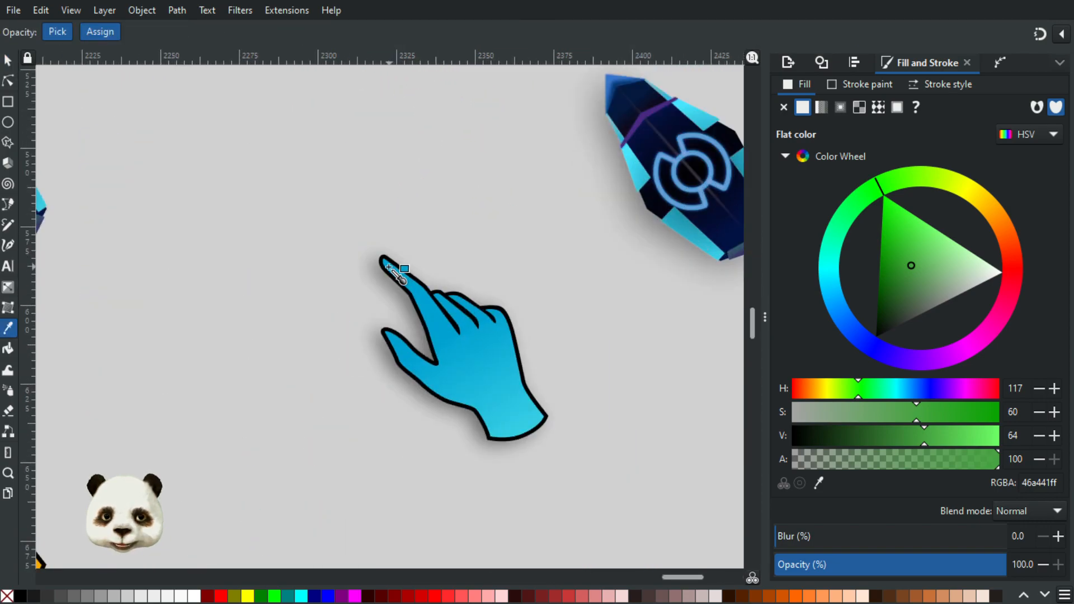
{"action": "left_click", "coordinate": [464, 366]}
{"action": "scroll", "coordinate": [468, 374], "scroll_direction": "down", "scroll_amount": 5, "text": "ctrl"}
{"action": "scroll", "coordinate": [482, 177], "scroll_direction": "down", "scroll_amount": 3}
{"action": "scroll", "coordinate": [483, 177], "scroll_direction": "down", "scroll_amount": 2}
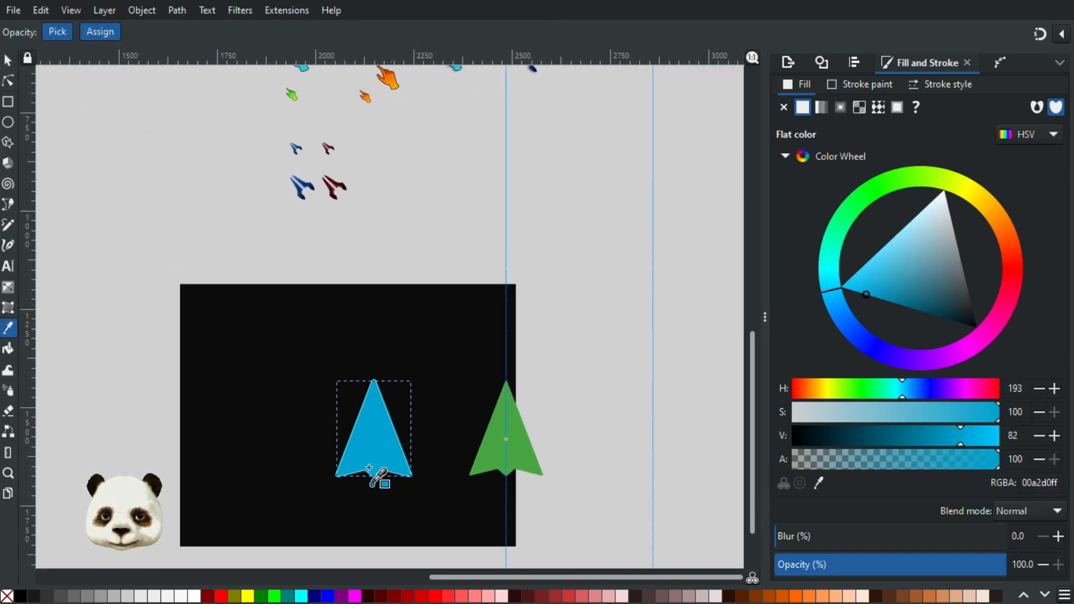
Step: Set the alpha of the arrow's blue inner fill to 50
{"action": "scroll", "coordinate": [377, 475], "scroll_direction": "up", "scroll_amount": 4, "text": "ctrl"}
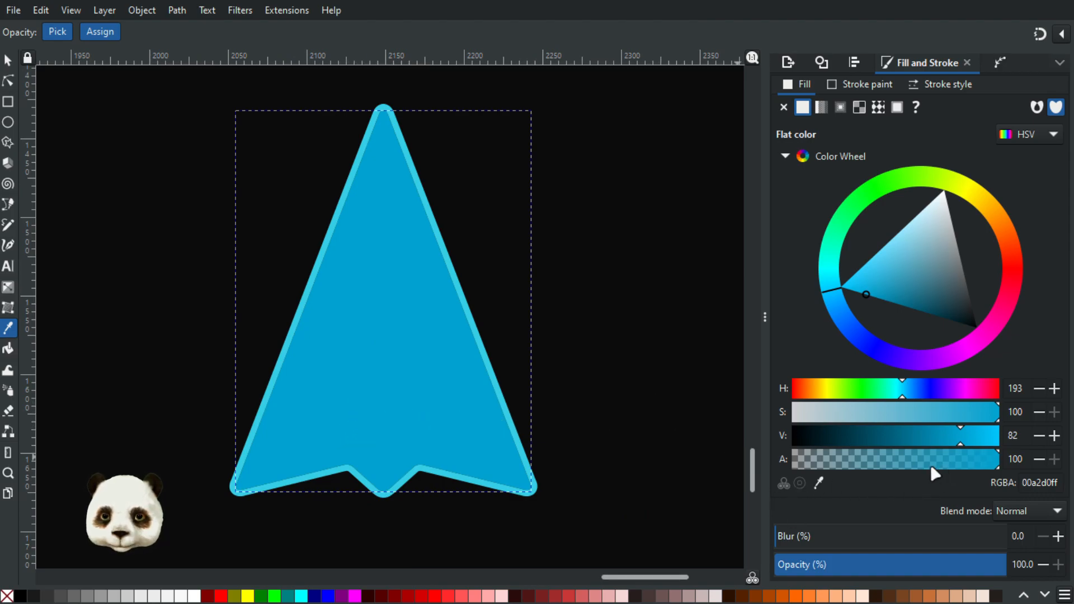
{"action": "left_click", "coordinate": [913, 463]}
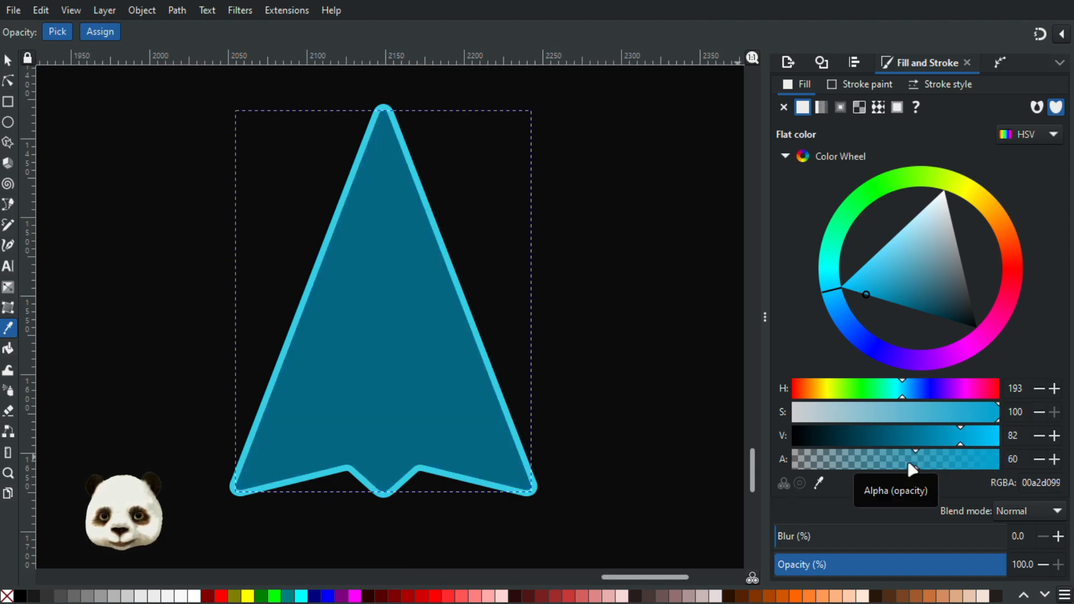
{"action": "left_click_drag", "start_coordinate": [908, 465], "coordinate": [891, 467]}
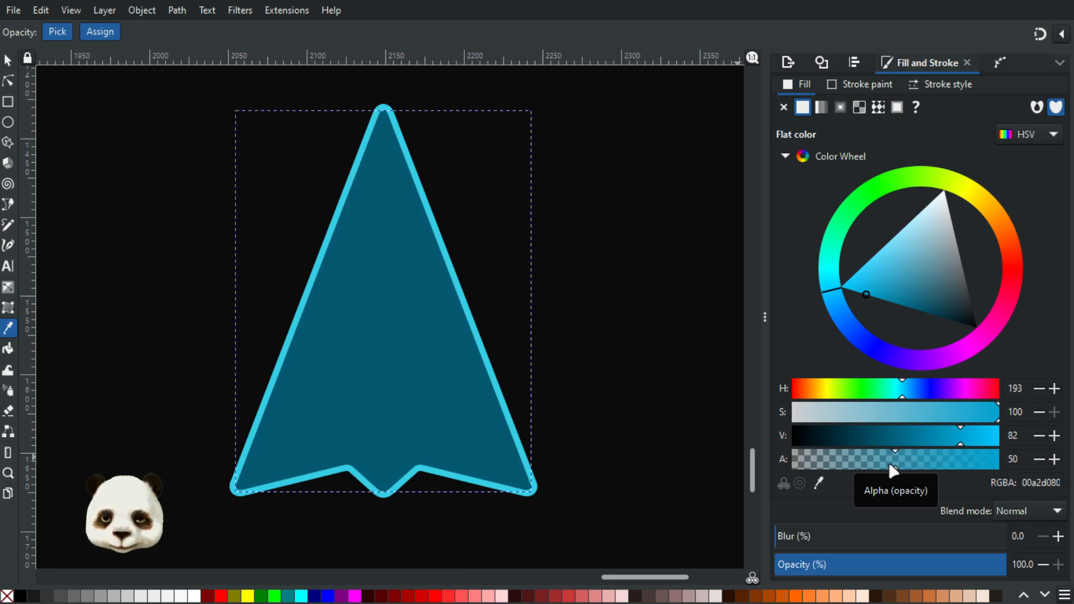
Step: Move the outlined blue arrow together with its black backdrop about 350 px left, clear of the green arrows
{"action": "scroll", "coordinate": [643, 434], "scroll_direction": "down", "scroll_amount": 2}
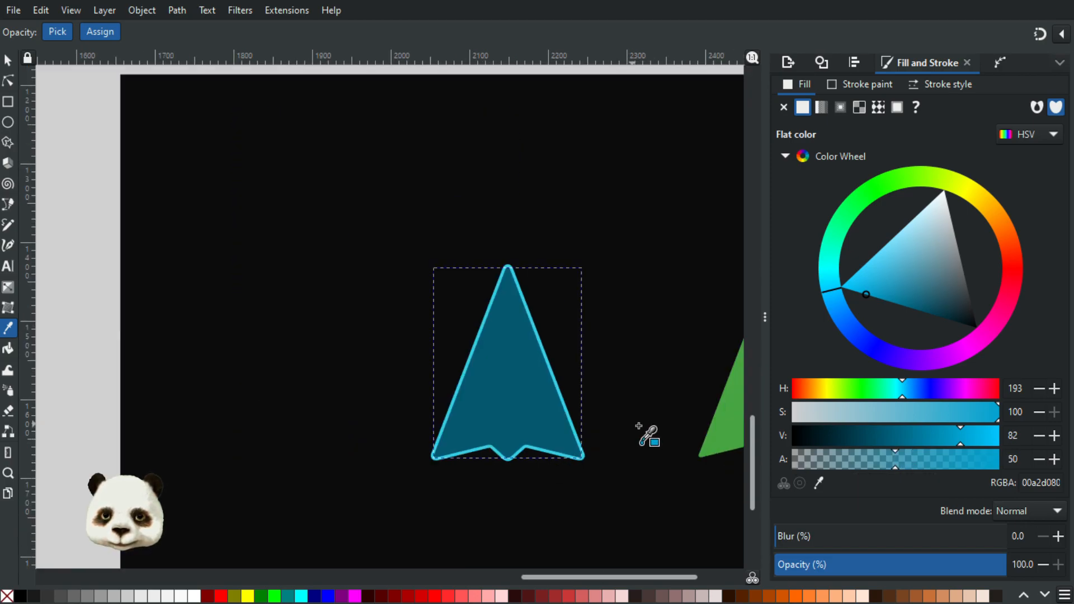
{"action": "scroll", "coordinate": [640, 445], "scroll_direction": "down", "scroll_amount": 3}
{"action": "scroll", "coordinate": [669, 445], "scroll_direction": "up", "scroll_amount": 3}
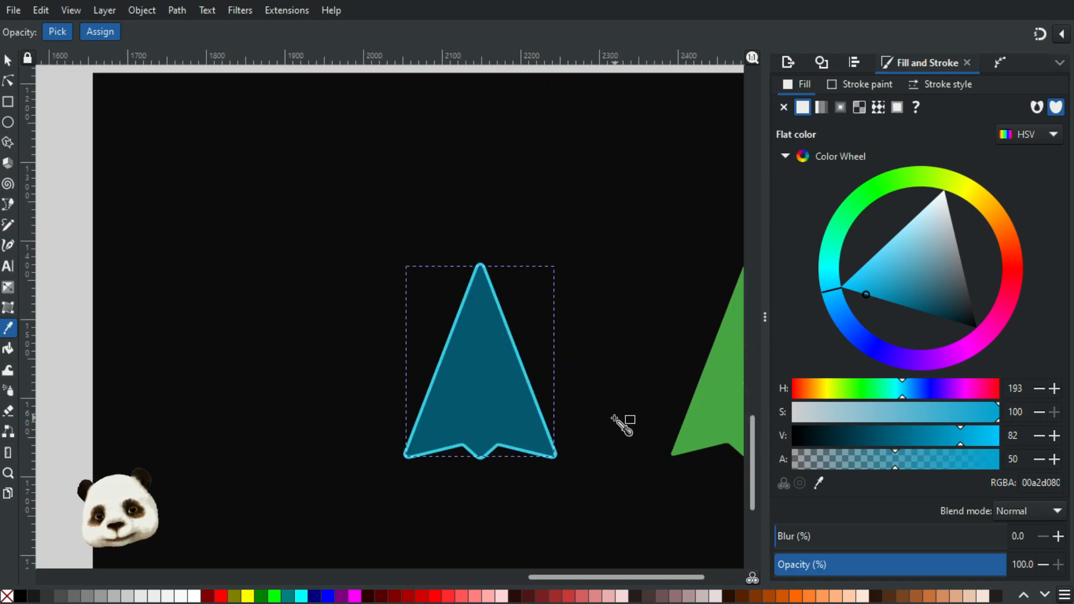
{"action": "scroll", "coordinate": [663, 439], "scroll_direction": "down", "scroll_amount": 3}
{"action": "scroll", "coordinate": [665, 443], "scroll_direction": "up", "scroll_amount": 3}
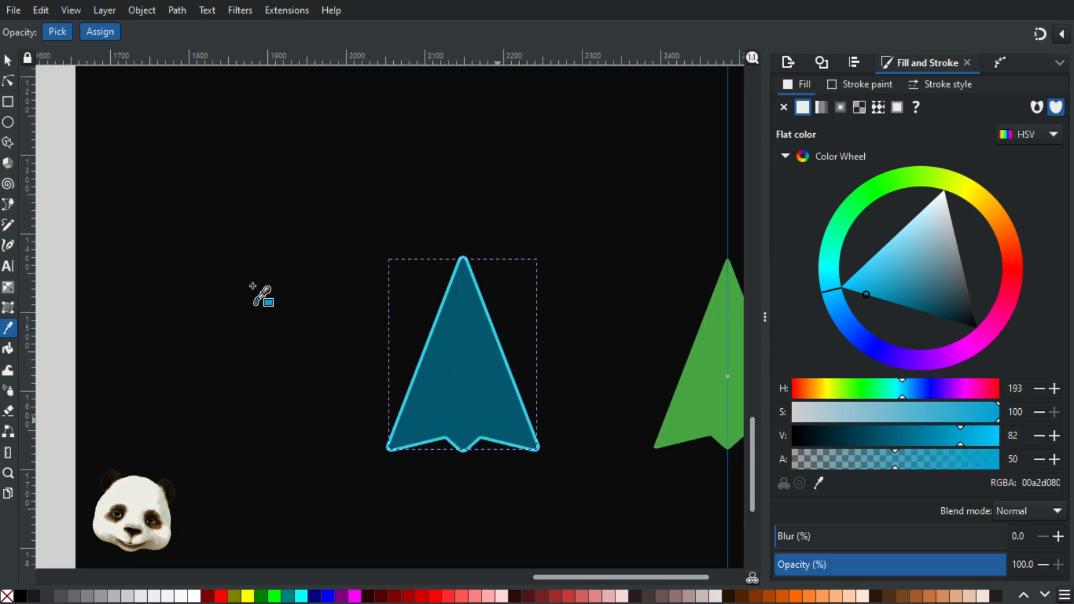
{"action": "scroll", "coordinate": [367, 260], "scroll_direction": "down", "scroll_amount": 2}
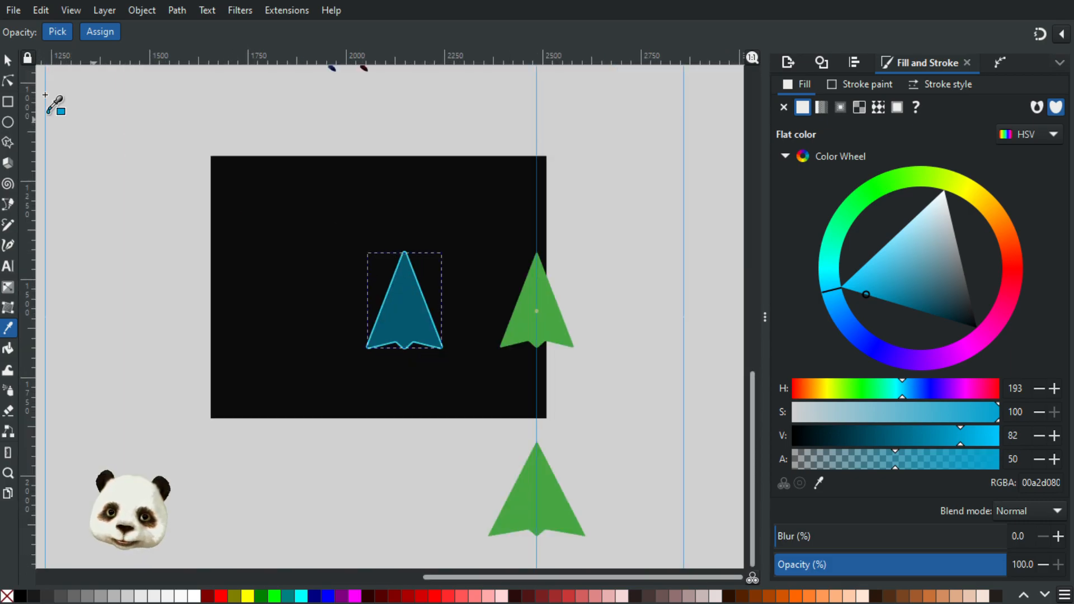
{"action": "left_click", "coordinate": [7, 62]}
{"action": "left_click", "coordinate": [348, 158]}
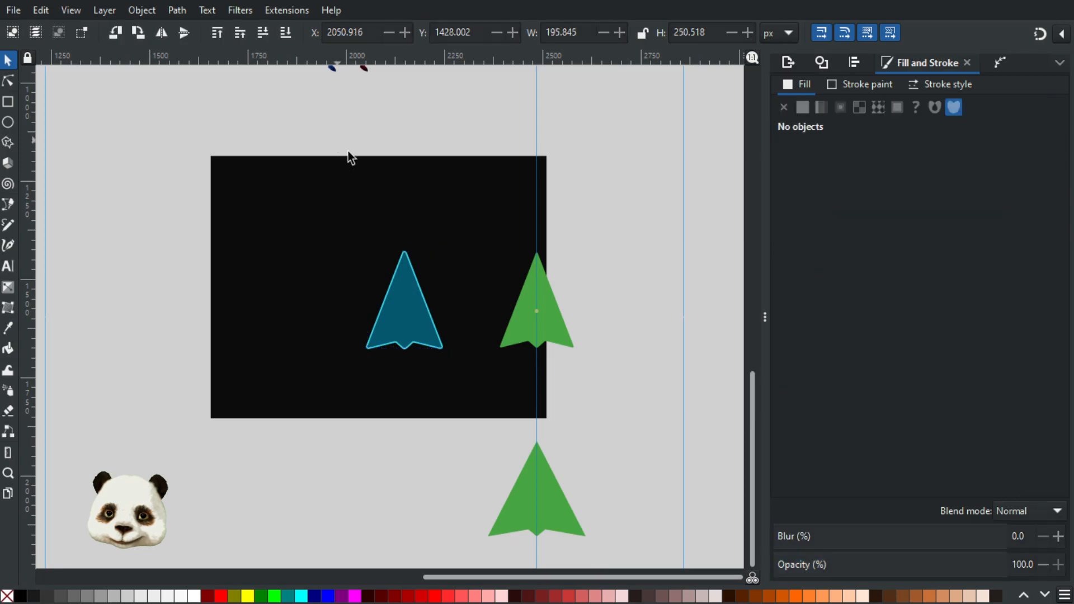
{"action": "left_click", "coordinate": [396, 300]}
{"action": "left_click", "coordinate": [285, 263], "text": "shift"}
{"action": "left_click_drag", "start_coordinate": [431, 392], "coordinate": [305, 403]}
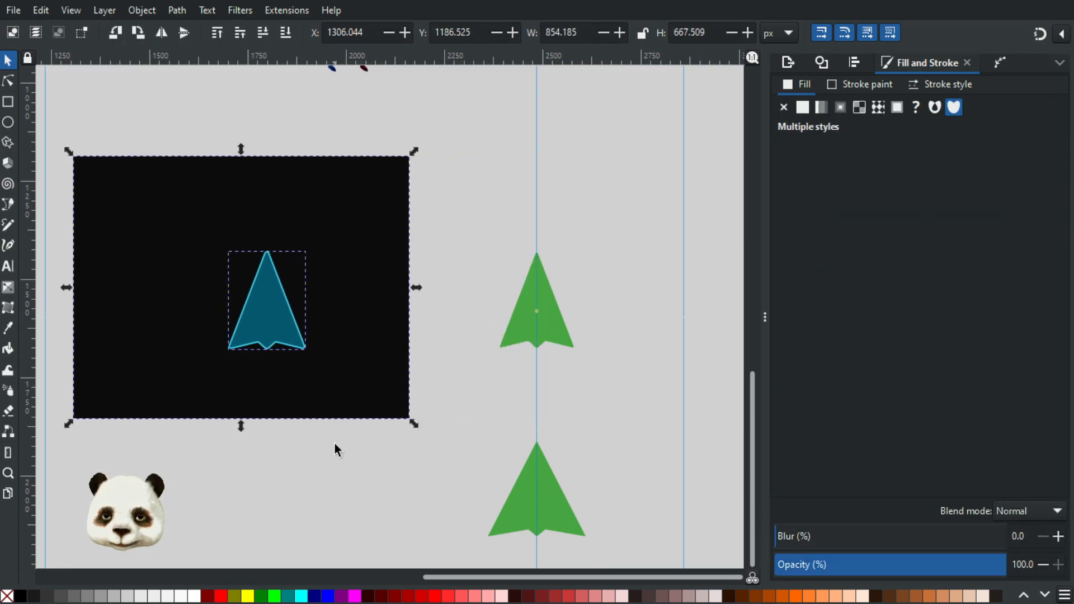
{"action": "left_click", "coordinate": [263, 456]}
{"action": "left_click_drag", "start_coordinate": [261, 450], "coordinate": [441, 465]}
Step: Apply a vertical linear gradient from the tip downward to the arrow's blue inner shape, with the lower stop's alpha at 50
{"action": "scroll", "coordinate": [416, 318], "scroll_direction": "up", "scroll_amount": 3}
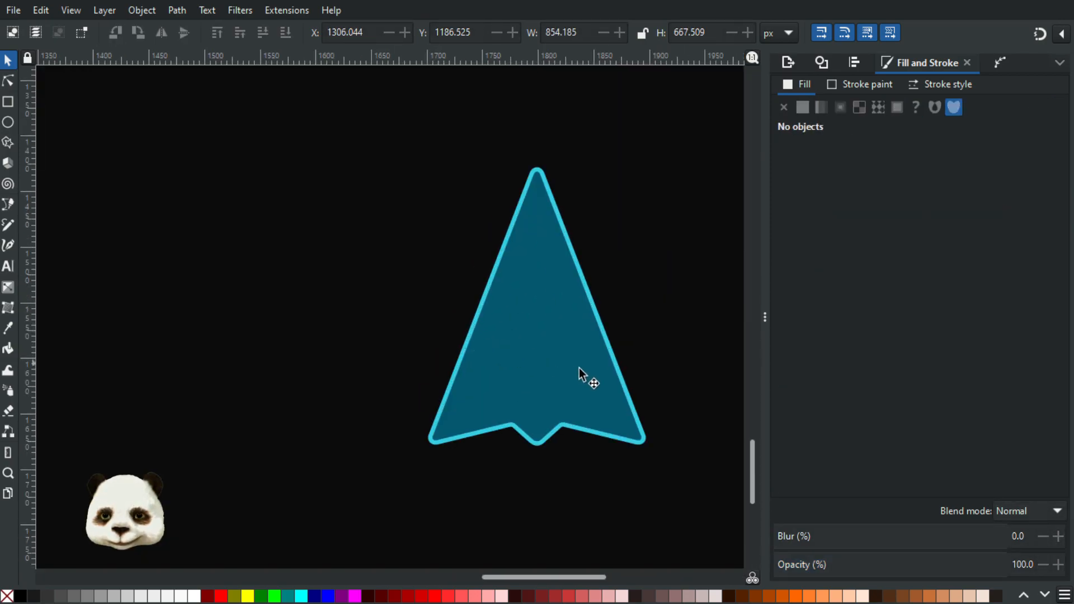
{"action": "scroll", "coordinate": [600, 368], "scroll_direction": "down", "scroll_amount": 1}
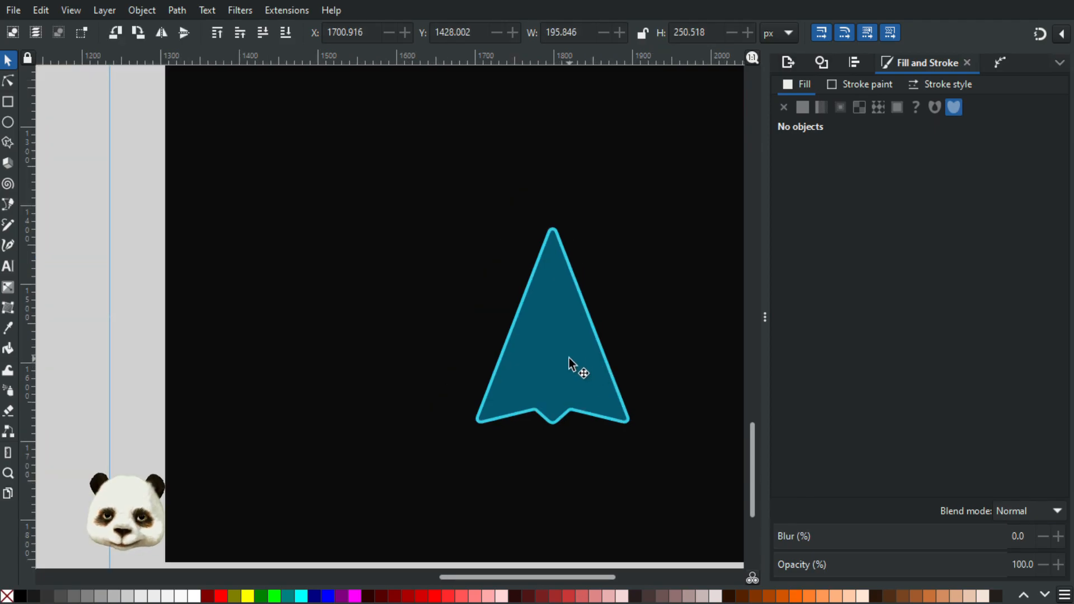
{"action": "left_click", "coordinate": [576, 364]}
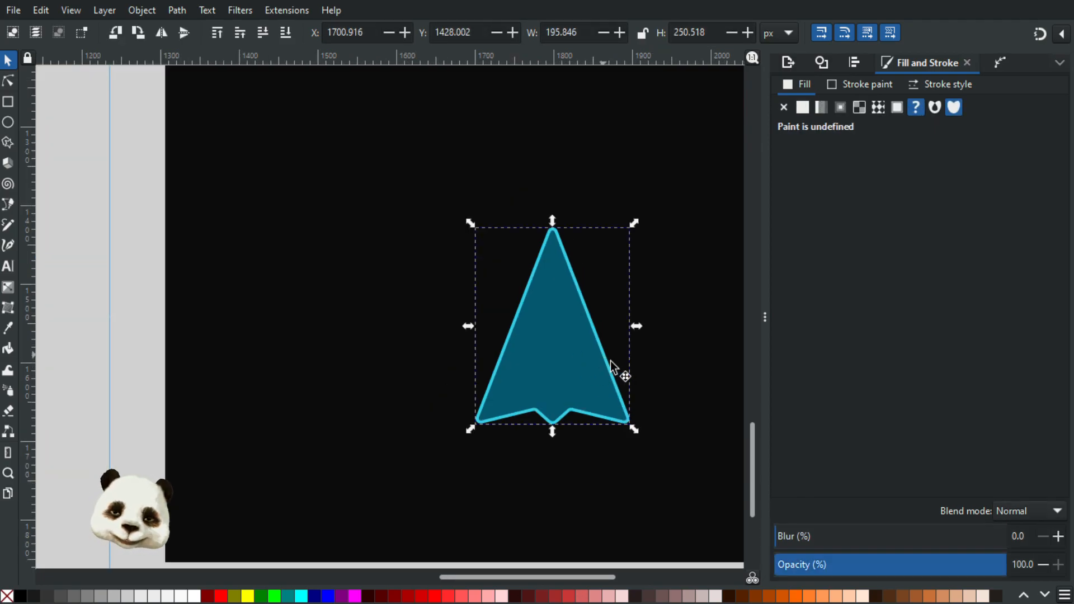
{"action": "left_click", "coordinate": [640, 479]}
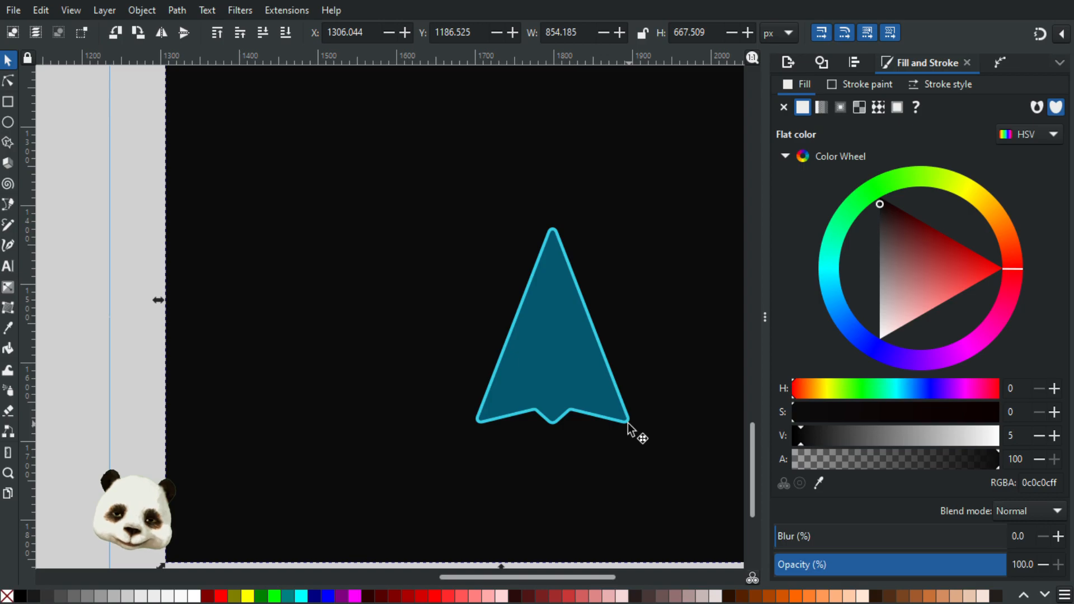
{"action": "left_click", "coordinate": [580, 360]}
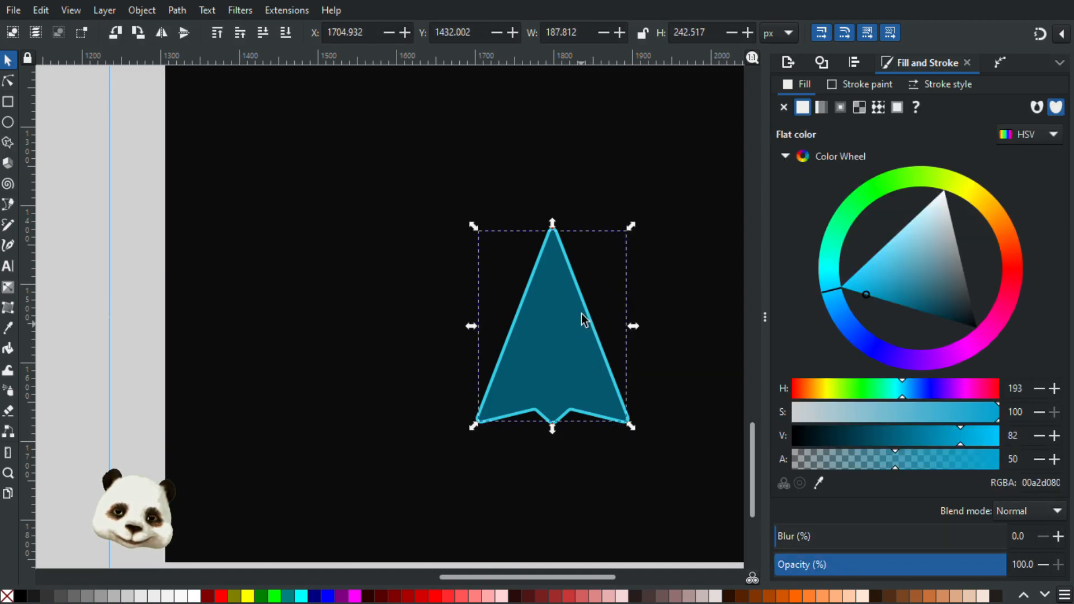
{"action": "scroll", "coordinate": [582, 320], "scroll_direction": "up", "scroll_amount": 2, "text": "ctrl"}
{"action": "key", "text": "g"}
{"action": "left_click_drag", "start_coordinate": [525, 198], "coordinate": [532, 446]}
{"action": "left_click", "coordinate": [651, 439]}
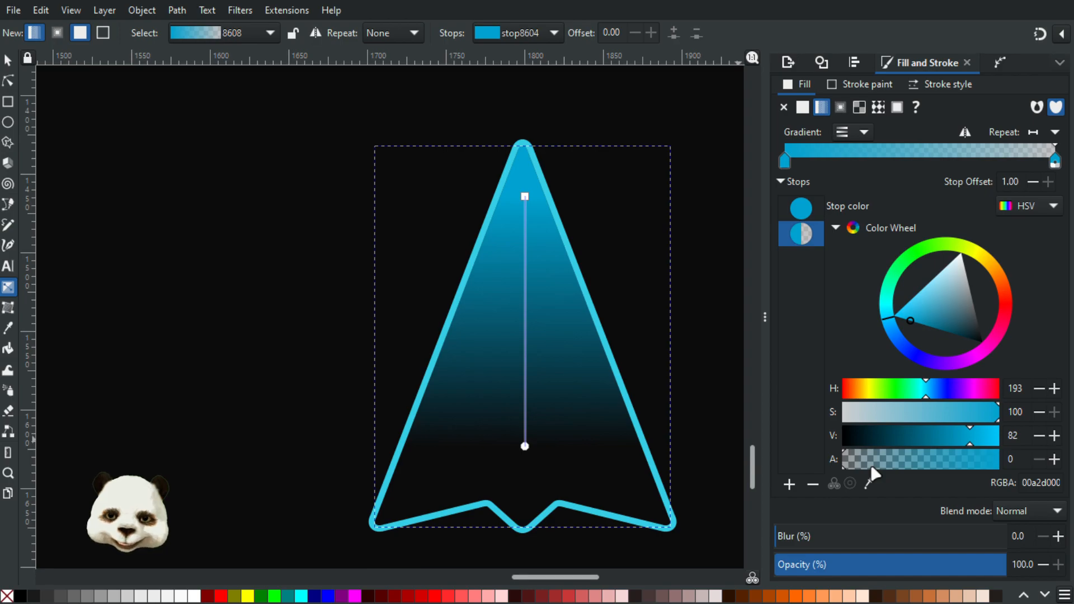
{"action": "left_click", "coordinate": [921, 463]}
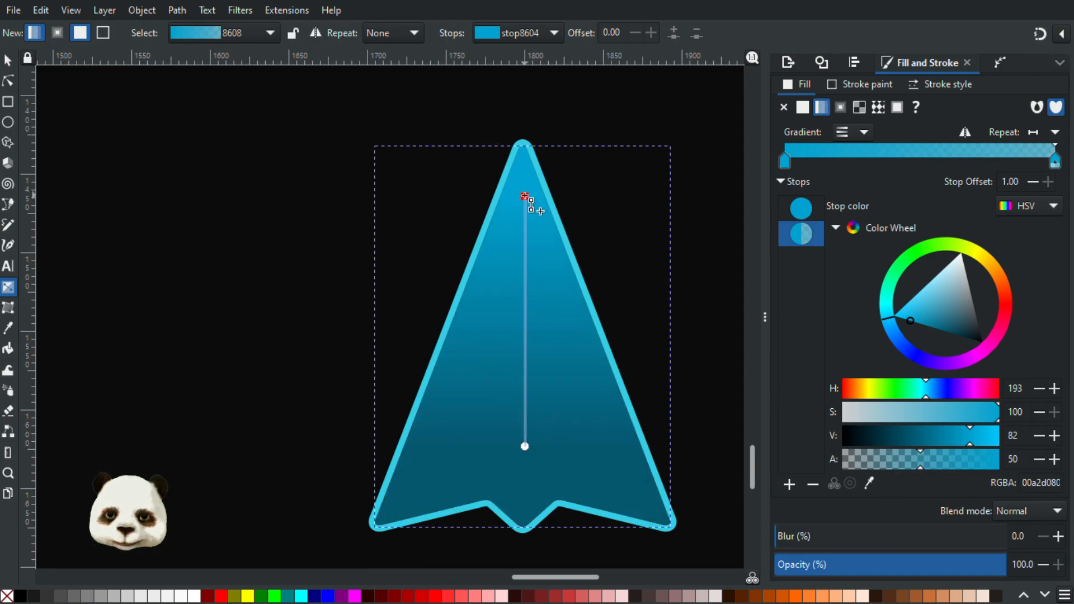
Step: Set the upper gradient stop's alpha to 50, darken its value to 70, and shift its hue slightly toward blue
{"action": "left_click", "coordinate": [525, 197]}
{"action": "left_click", "coordinate": [929, 464]}
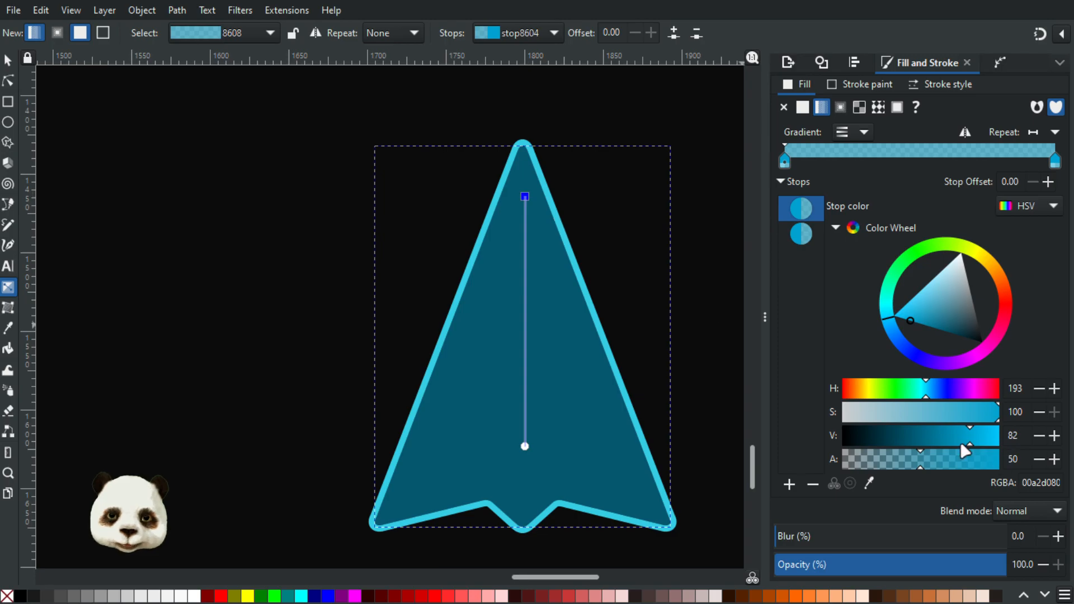
{"action": "left_click_drag", "start_coordinate": [958, 437], "coordinate": [950, 437]}
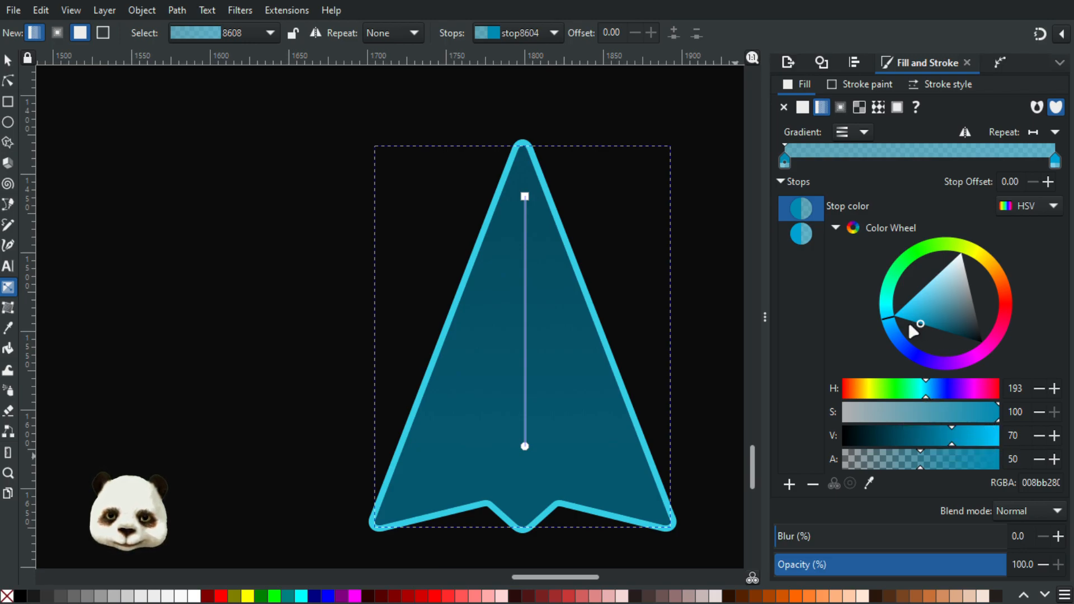
{"action": "left_click_drag", "start_coordinate": [889, 323], "coordinate": [885, 334]}
{"action": "left_click", "coordinate": [525, 447]}
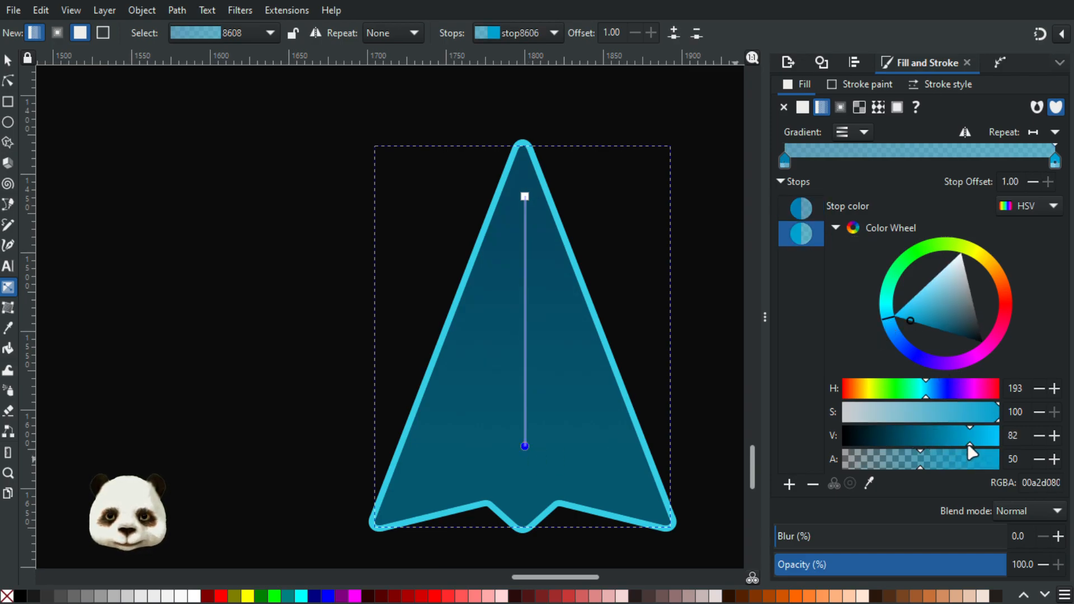
Step: Try a darker, less saturated color on the arrow's cyan outline, with its value lowered to 83
{"action": "left_click", "coordinate": [8, 60]}
{"action": "left_click", "coordinate": [151, 211]}
{"action": "scroll", "coordinate": [179, 232], "scroll_direction": "down", "scroll_amount": 4}
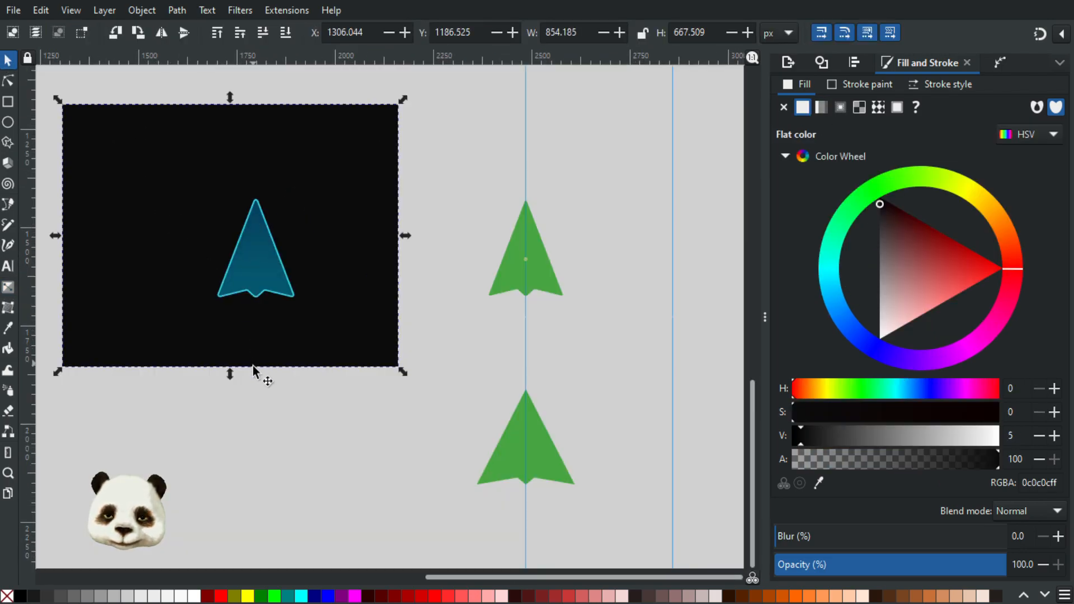
{"action": "scroll", "coordinate": [246, 360], "scroll_direction": "down", "scroll_amount": 2}
{"action": "scroll", "coordinate": [211, 308], "scroll_direction": "up", "scroll_amount": 4}
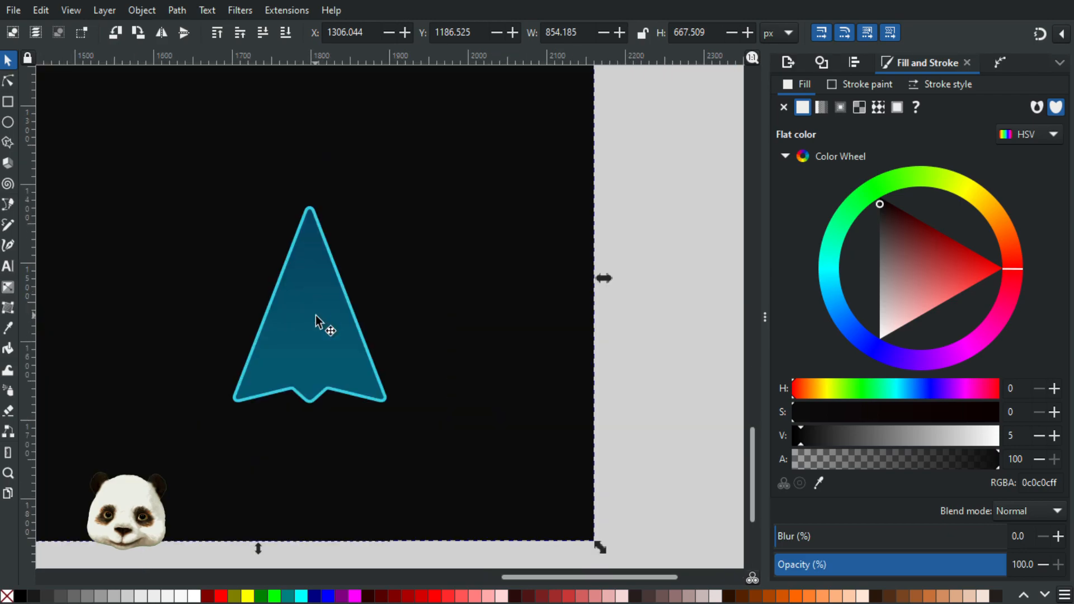
{"action": "scroll", "coordinate": [274, 302], "scroll_direction": "up", "scroll_amount": 2}
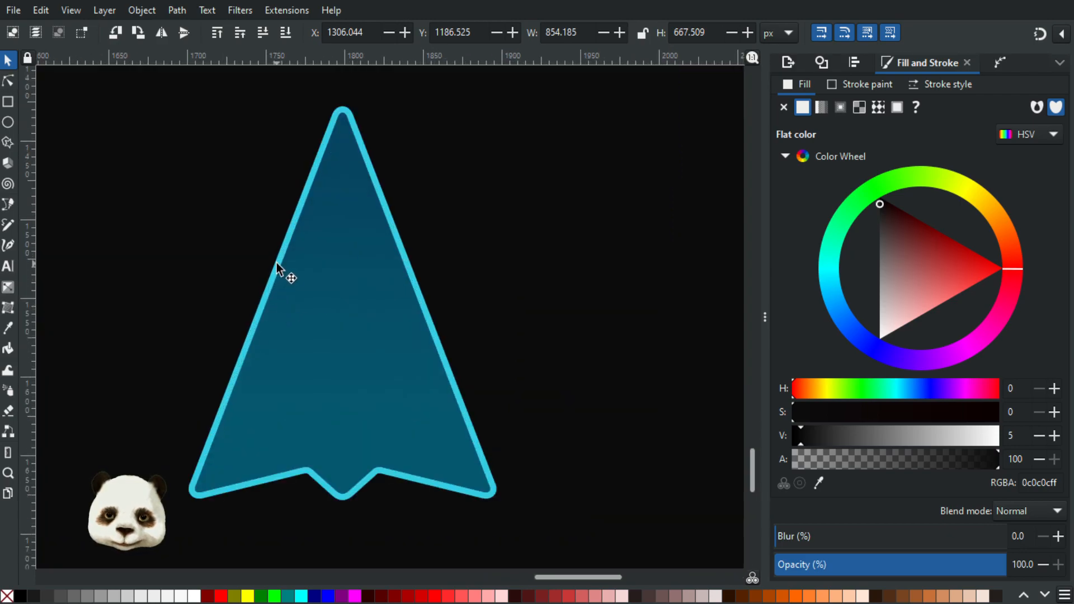
{"action": "double_click", "coordinate": [277, 264]}
{"action": "left_click", "coordinate": [277, 264]}
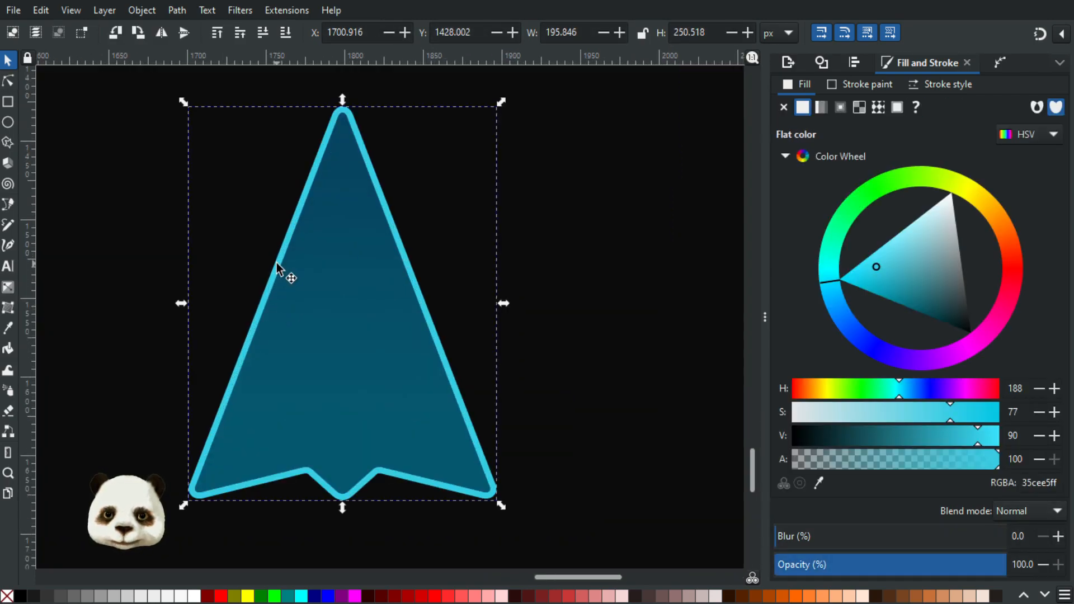
{"action": "left_click_drag", "start_coordinate": [976, 444], "coordinate": [962, 443]}
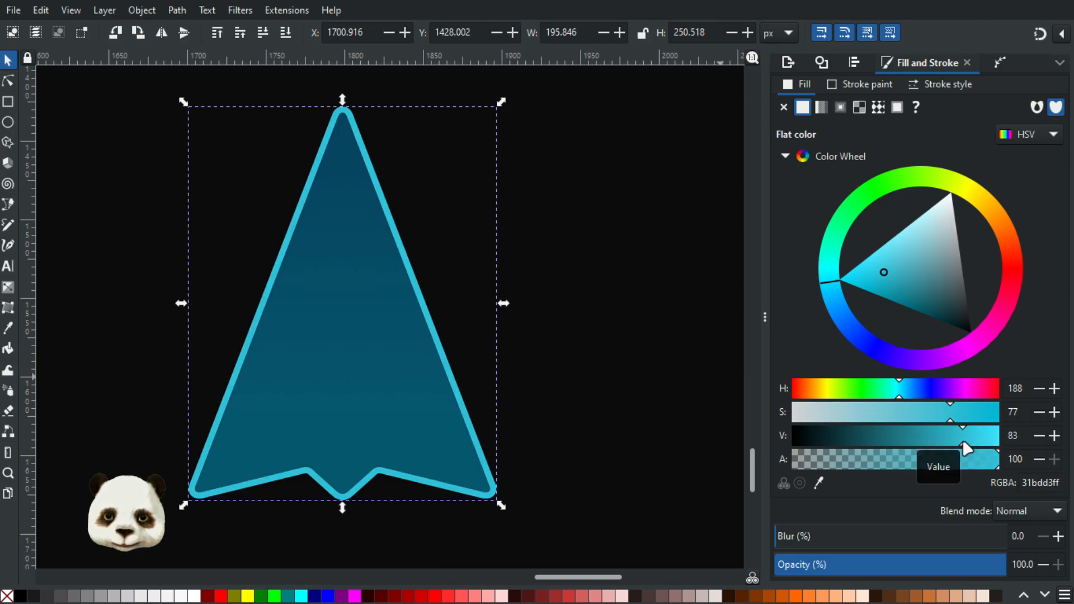
{"action": "mouse_move", "coordinate": [949, 423]}
{"action": "left_mouse_down"}
{"action": "mouse_move", "coordinate": [911, 424]}
{"action": "mouse_move", "coordinate": [946, 442]}
{"action": "mouse_move", "coordinate": [918, 439]}
{"action": "mouse_move", "coordinate": [943, 439]}
{"action": "left_mouse_up"}
{"action": "left_click", "coordinate": [702, 363]}
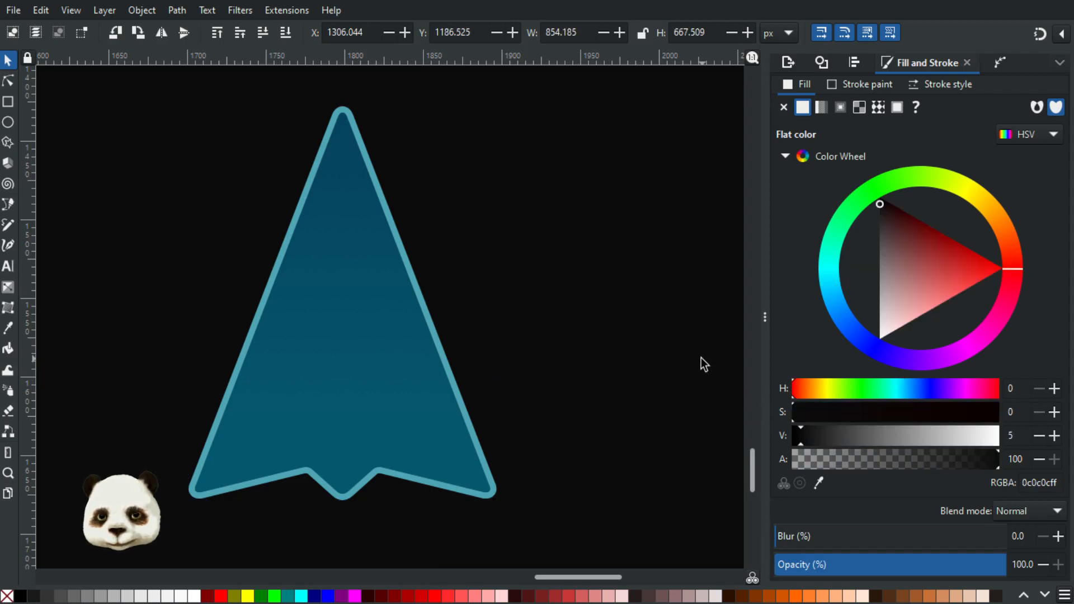
Step: Brighten and soften the arrow's cyan outline with its saturation at 58 and value at 91
{"action": "scroll", "coordinate": [703, 363], "scroll_direction": "down", "scroll_amount": 4}
{"action": "scroll", "coordinate": [714, 363], "scroll_direction": "up", "scroll_amount": 1}
{"action": "scroll", "coordinate": [714, 364], "scroll_direction": "up", "scroll_amount": 3}
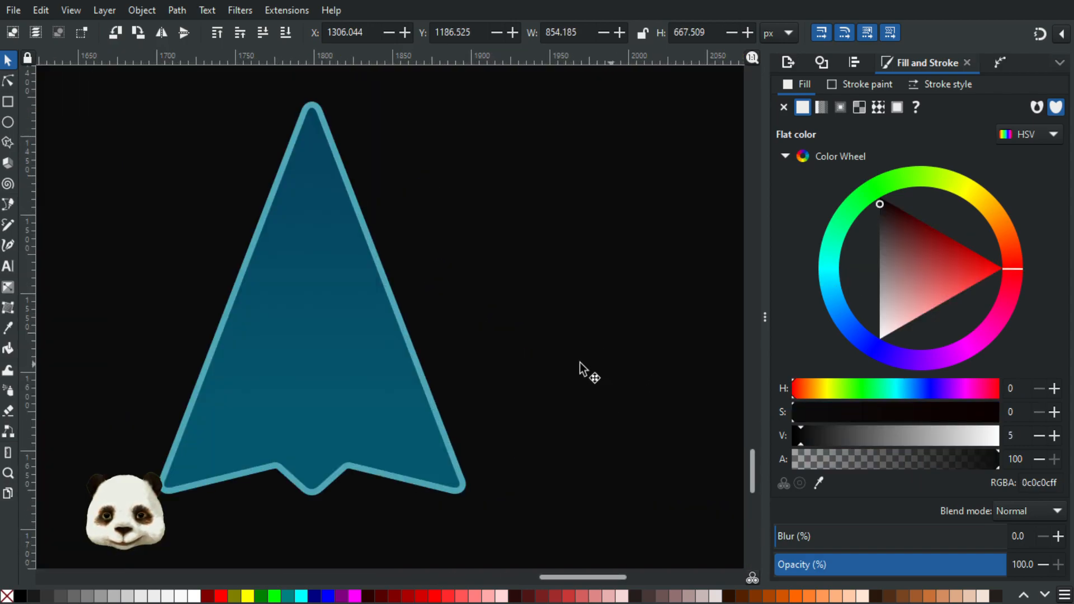
{"action": "left_click", "coordinate": [413, 353]}
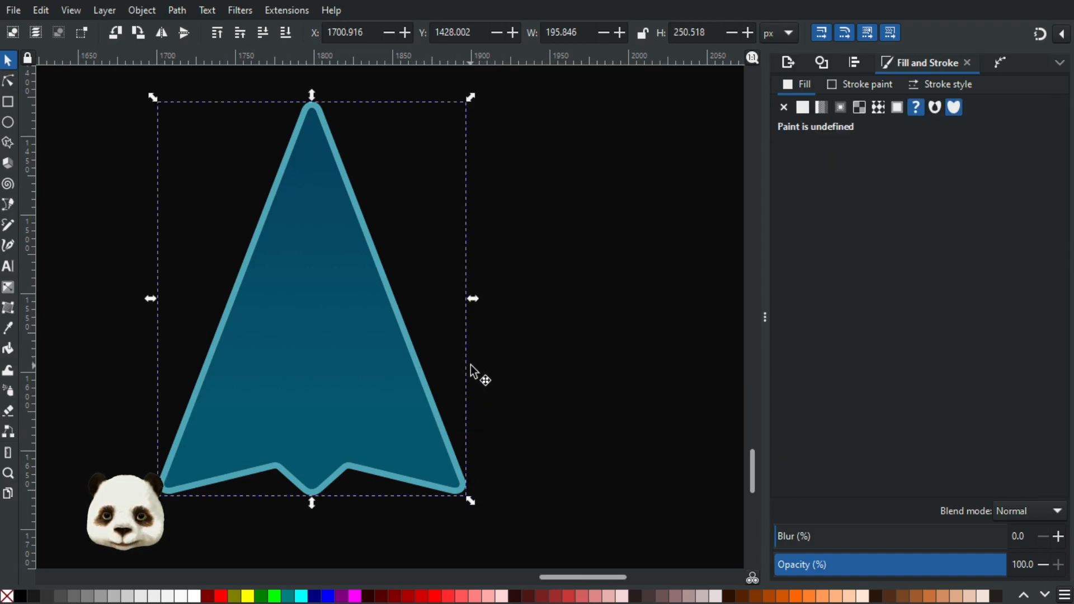
{"action": "key", "text": "Escape"}
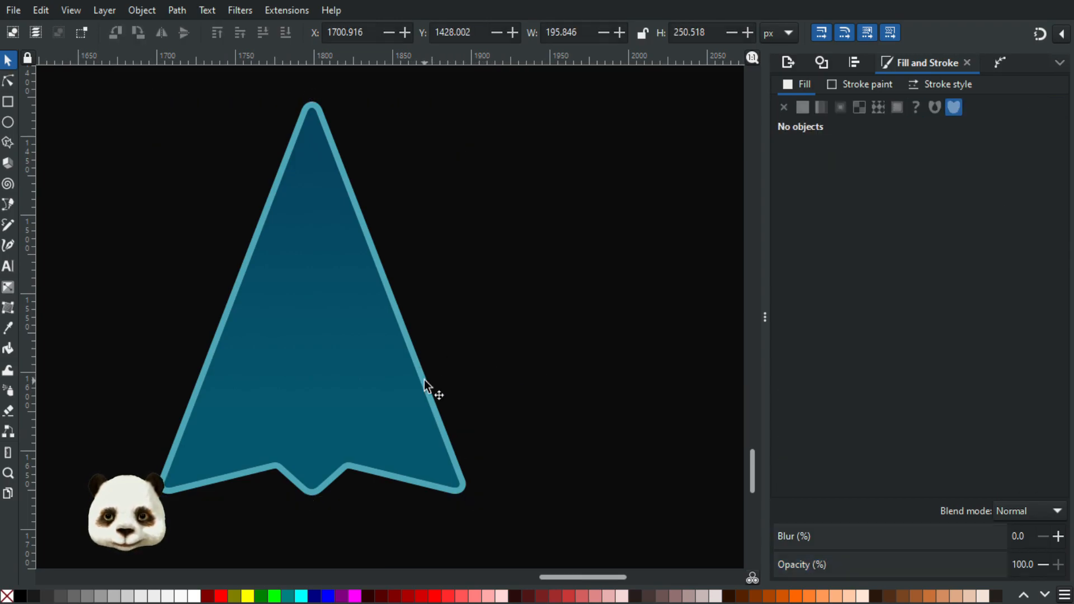
{"action": "left_click", "coordinate": [426, 387]}
{"action": "mouse_move", "coordinate": [928, 420]}
{"action": "left_mouse_down"}
{"action": "mouse_move", "coordinate": [976, 415]}
{"action": "mouse_move", "coordinate": [917, 413]}
{"action": "mouse_move", "coordinate": [945, 445]}
{"action": "mouse_move", "coordinate": [986, 447]}
{"action": "mouse_move", "coordinate": [966, 446]}
{"action": "mouse_move", "coordinate": [979, 438]}
{"action": "left_mouse_up"}
{"action": "scroll", "coordinate": [926, 419], "scroll_direction": "up", "scroll_amount": 8}
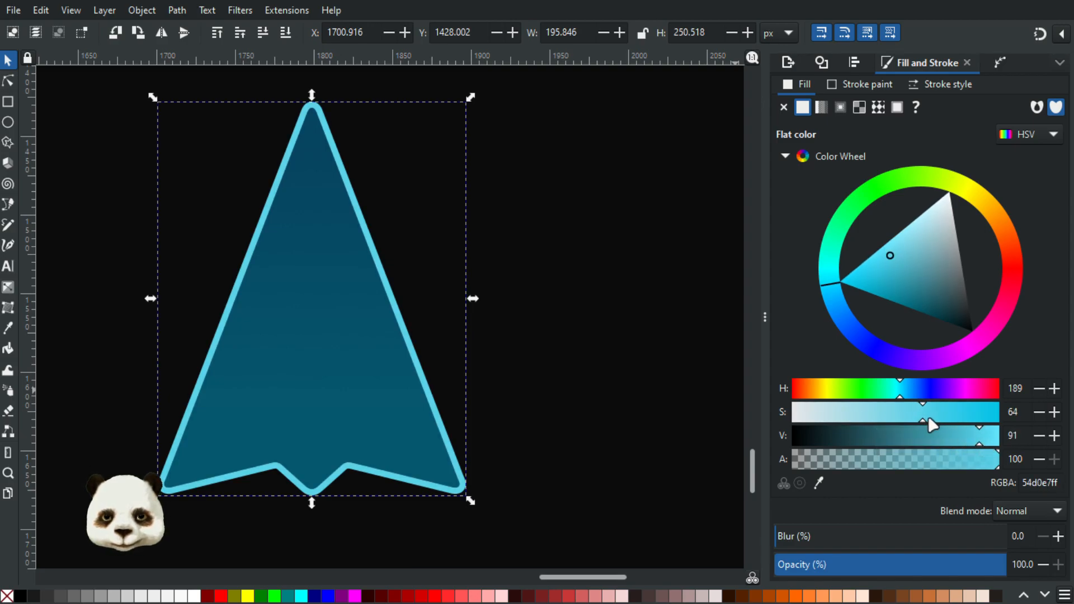
{"action": "left_click_drag", "start_coordinate": [918, 423], "coordinate": [912, 419]}
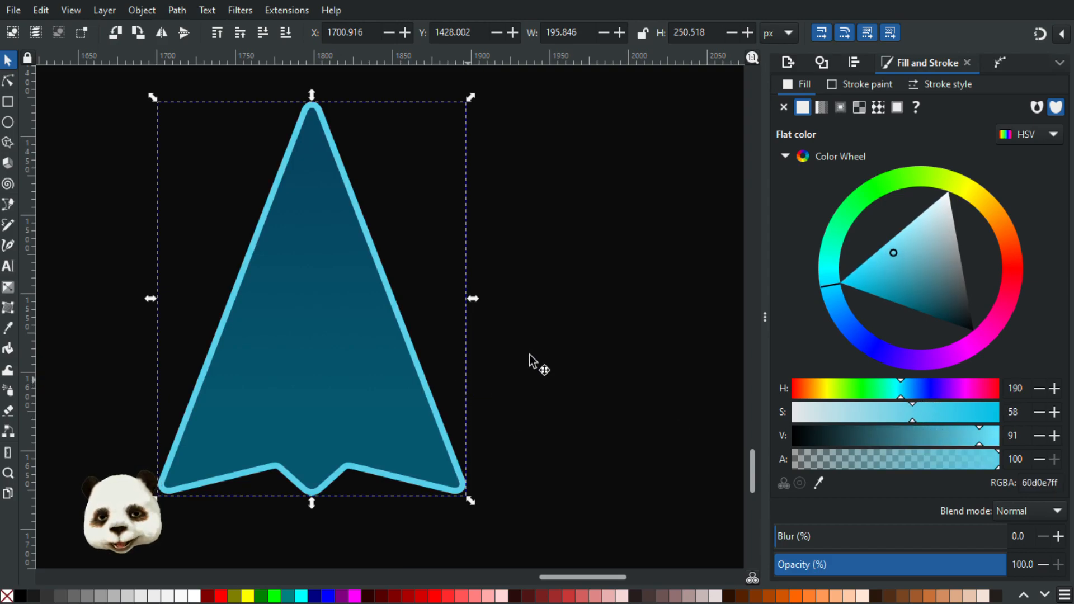
Step: Examine how the recolored arrow reads against the black backdrop at small and large sizes
{"action": "left_click", "coordinate": [583, 331]}
{"action": "scroll", "coordinate": [582, 333], "scroll_direction": "down", "scroll_amount": 4}
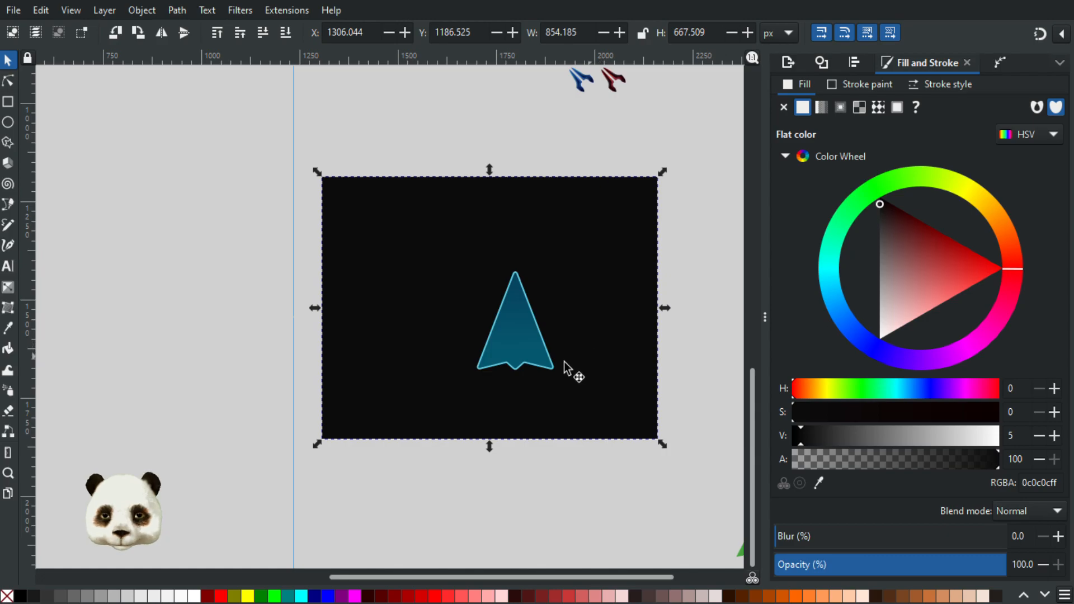
{"action": "scroll", "coordinate": [576, 358], "scroll_direction": "down", "scroll_amount": 3}
{"action": "scroll", "coordinate": [576, 364], "scroll_direction": "up", "scroll_amount": 5}
{"action": "scroll", "coordinate": [572, 352], "scroll_direction": "down", "scroll_amount": 4}
{"action": "scroll", "coordinate": [565, 353], "scroll_direction": "up", "scroll_amount": 4}
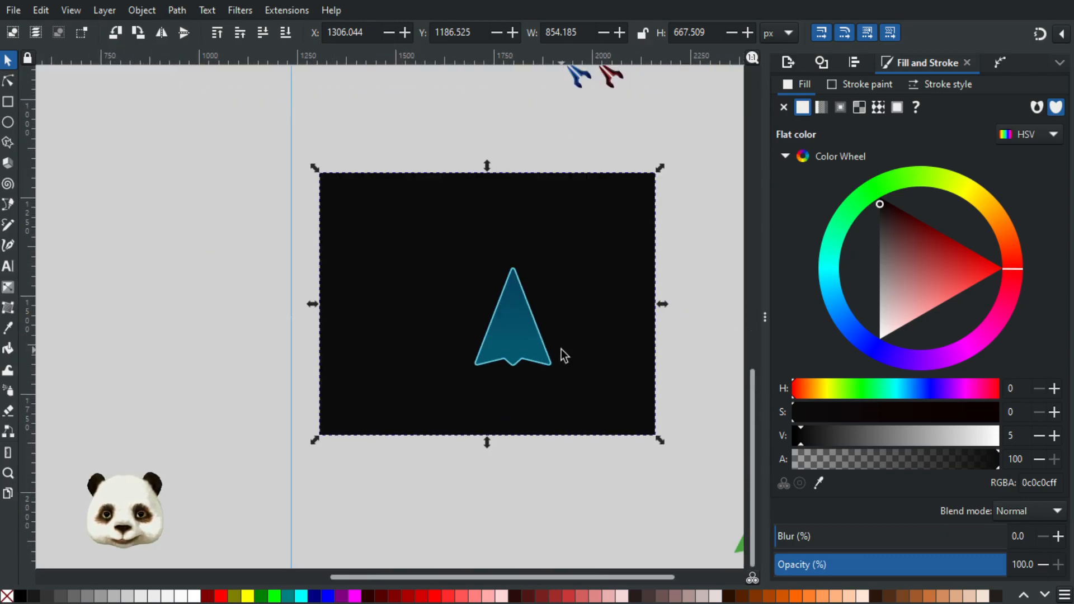
{"action": "scroll", "coordinate": [550, 352], "scroll_direction": "down", "scroll_amount": 2}
{"action": "scroll", "coordinate": [548, 344], "scroll_direction": "up", "scroll_amount": 2}
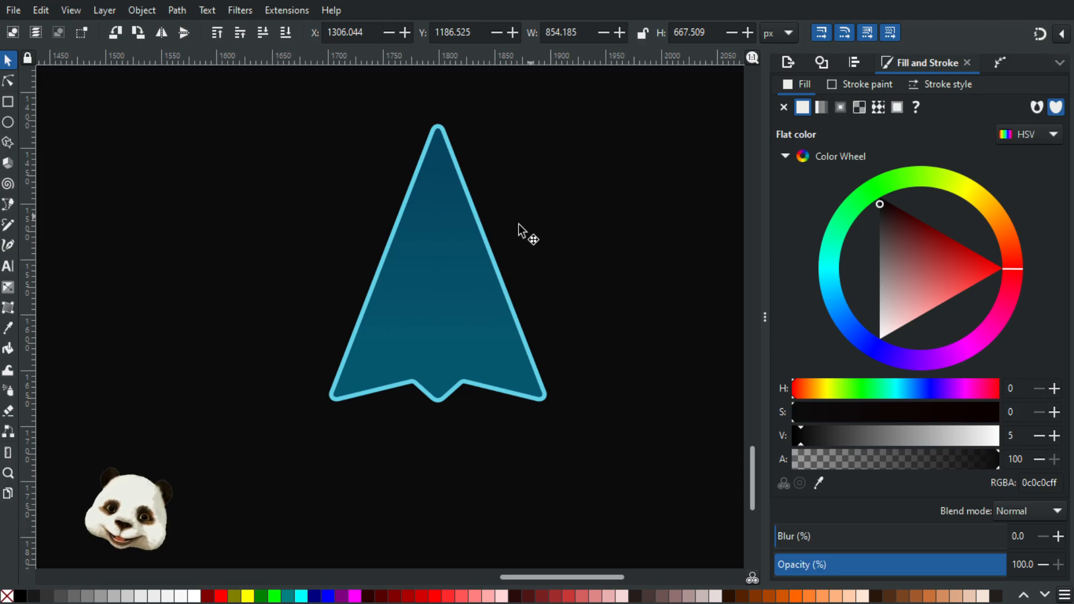
Step: Duplicate the arrow's cyan outline in place, undoing the trial moves away from the arrow
{"action": "left_click", "coordinate": [493, 255]}
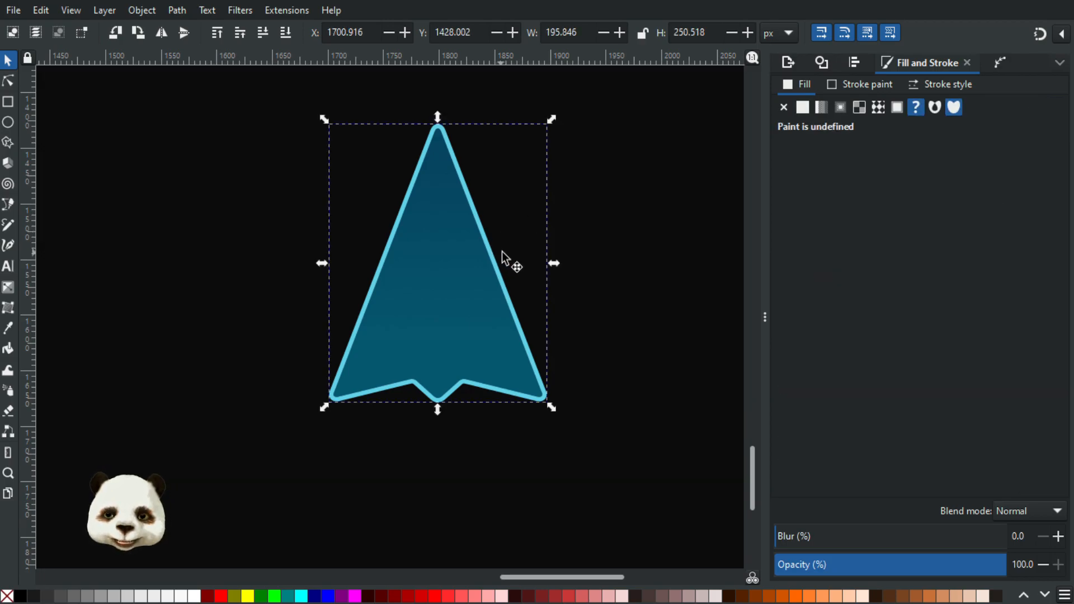
{"action": "left_click_drag", "start_coordinate": [498, 264], "coordinate": [578, 235]}
{"action": "key", "text": "ctrl+z"}
{"action": "left_click", "coordinate": [498, 268]}
{"action": "left_click", "coordinate": [499, 270]}
{"action": "left_click", "coordinate": [499, 271]}
{"action": "left_click_drag", "start_coordinate": [498, 271], "coordinate": [546, 258]}
{"action": "key", "text": "ctrl+z"}
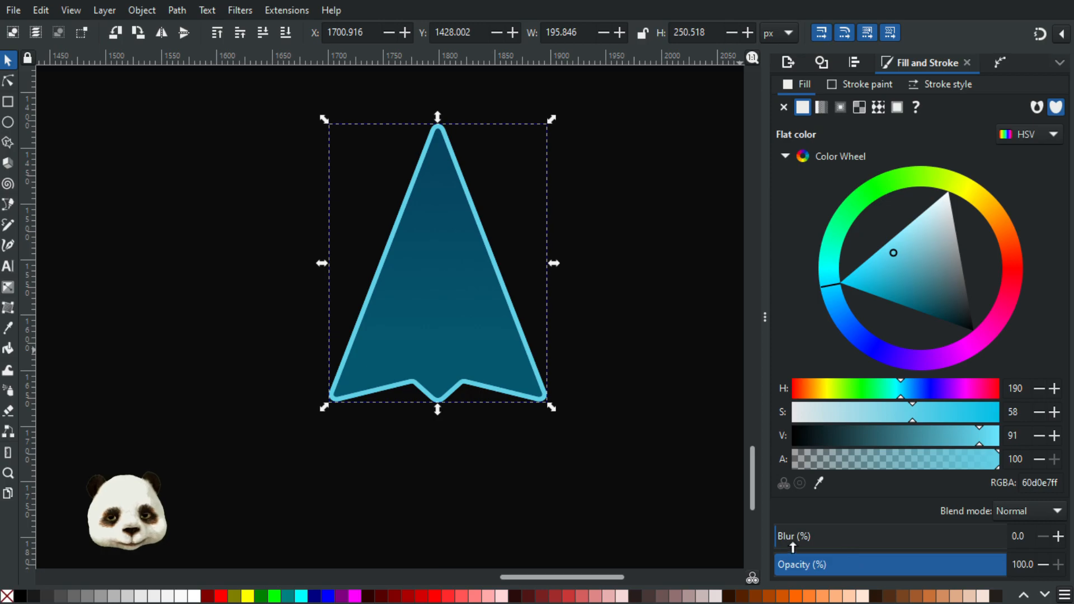
Step: Blur the duplicated cyan outline by 20% to form a glow around the arrow
{"action": "left_click_drag", "start_coordinate": [804, 540], "coordinate": [817, 539]}
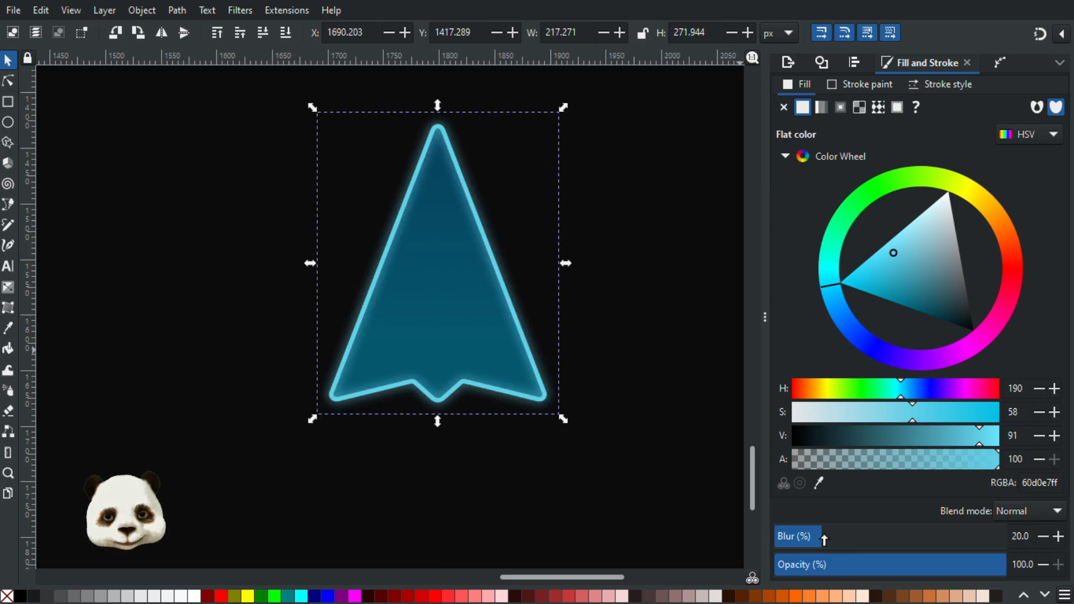
{"action": "scroll", "coordinate": [643, 439], "scroll_direction": "down", "scroll_amount": 2}
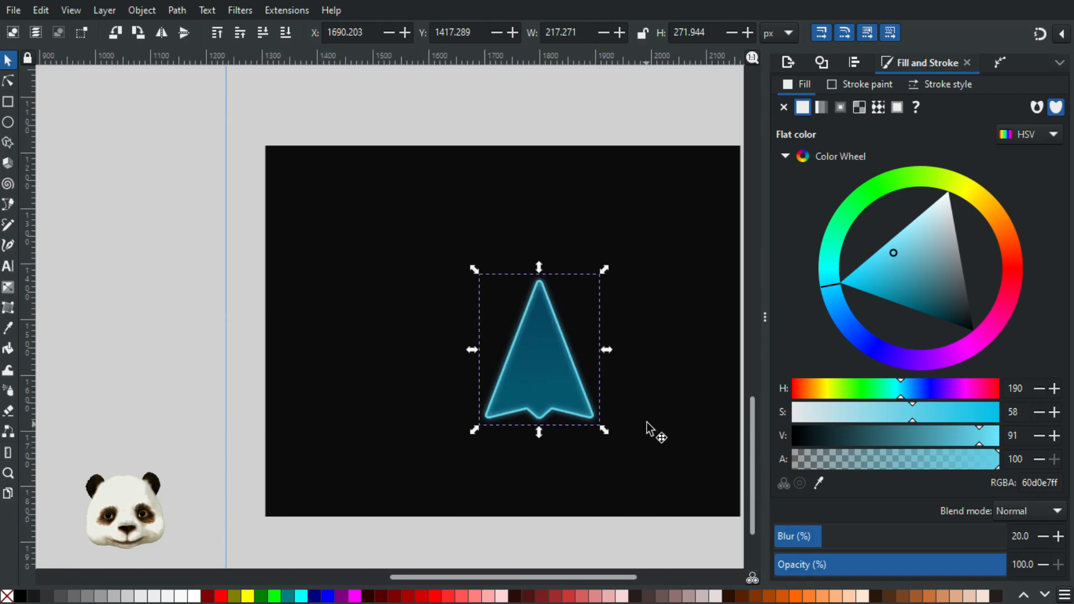
{"action": "scroll", "coordinate": [646, 422], "scroll_direction": "up", "scroll_amount": 2}
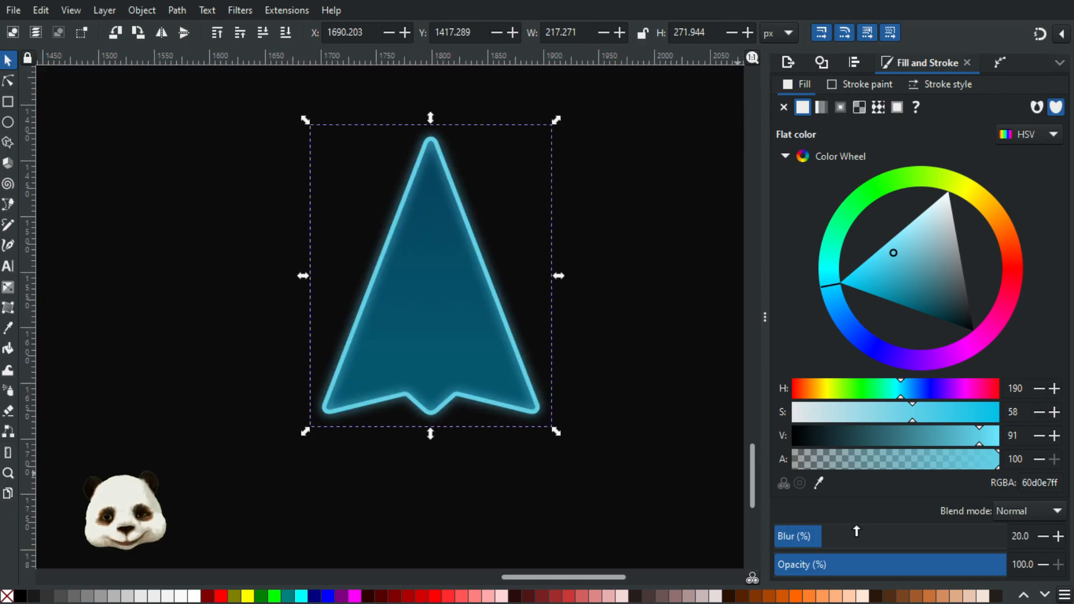
{"action": "left_click_drag", "start_coordinate": [894, 539], "coordinate": [810, 536]}
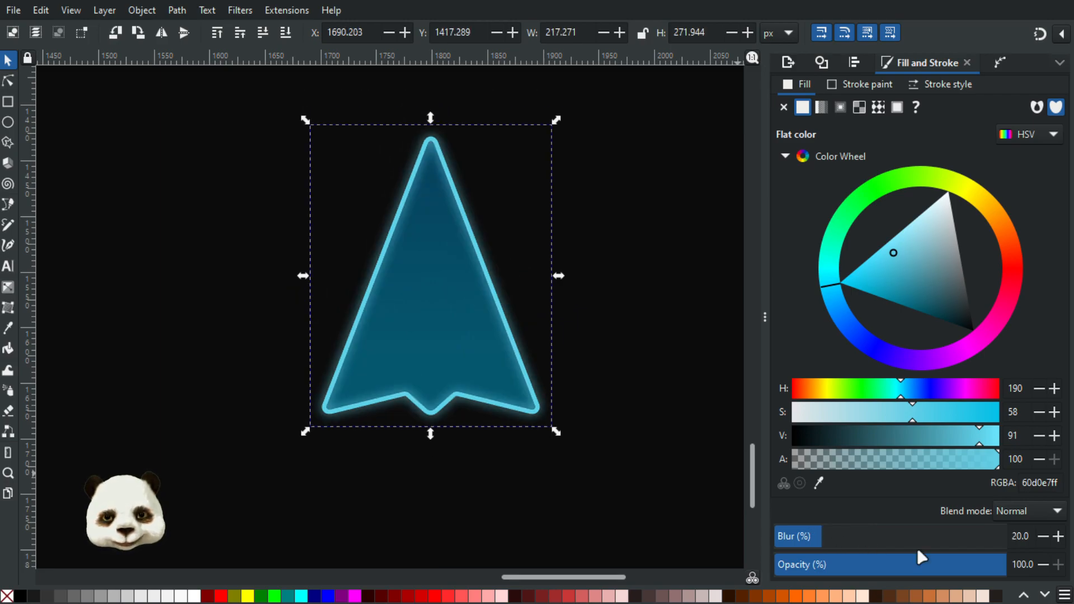
Step: Lower the blurred glow's opacity to 60% and check it against the backdrop
{"action": "left_click_drag", "start_coordinate": [973, 570], "coordinate": [907, 567]}
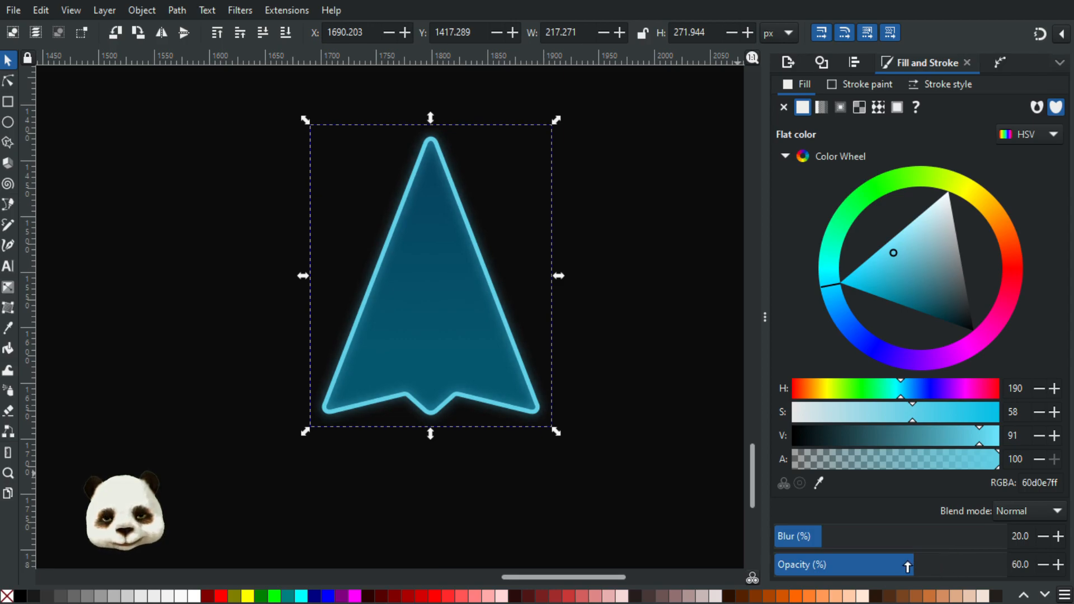
{"action": "left_click", "coordinate": [663, 397]}
{"action": "scroll", "coordinate": [663, 398], "scroll_direction": "down", "scroll_amount": 3}
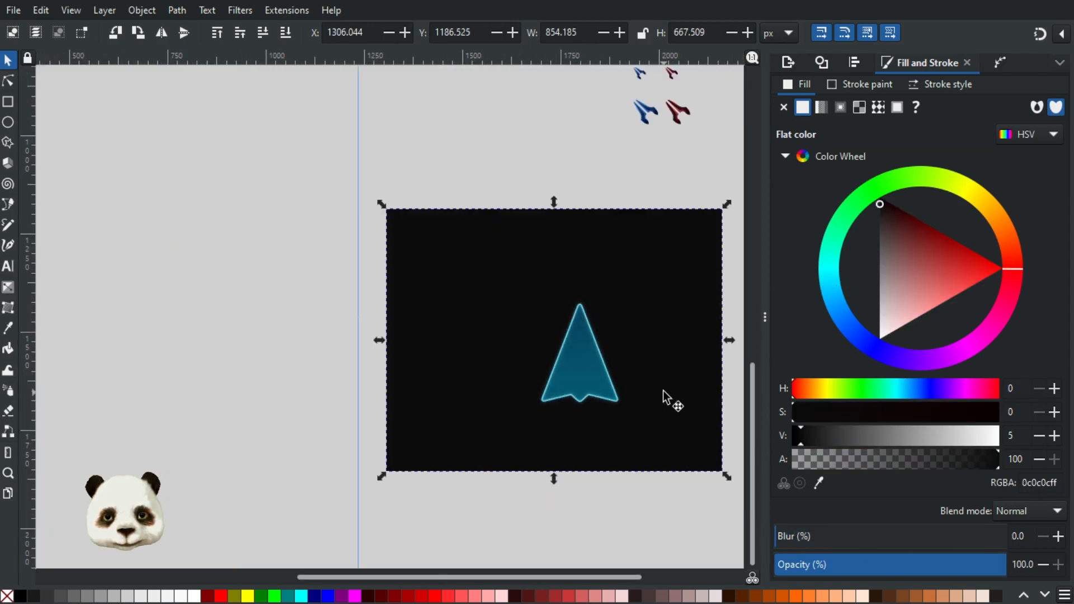
{"action": "scroll", "coordinate": [662, 391], "scroll_direction": "up", "scroll_amount": 1}
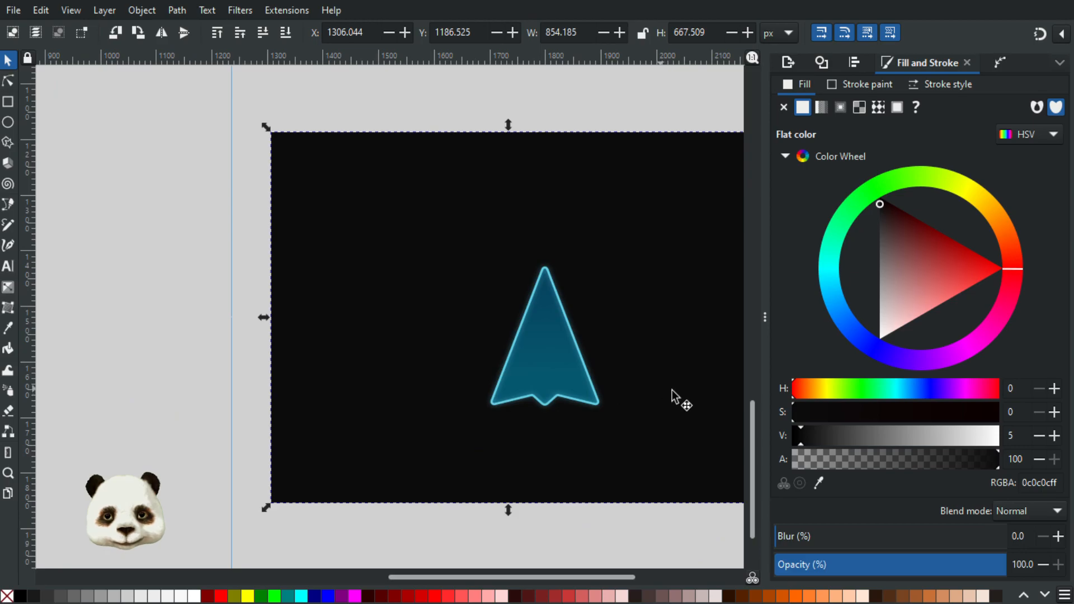
Step: Set the opacity of the blurred outline around the arrow to 80%
{"action": "left_click", "coordinate": [598, 411]}
{"action": "double_click", "coordinate": [598, 409]}
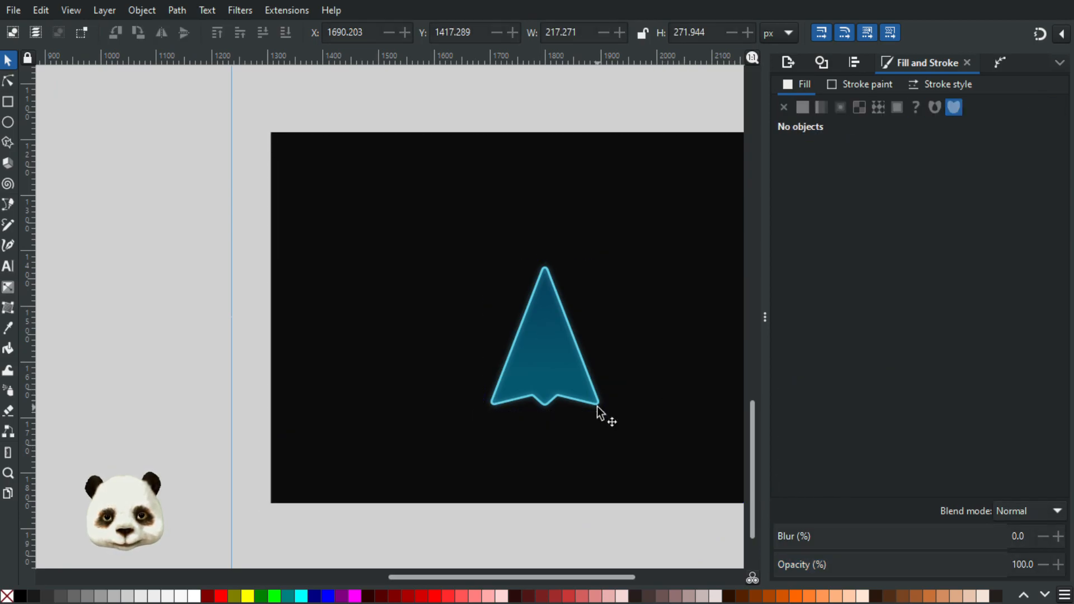
{"action": "left_click", "coordinate": [597, 409]}
{"action": "left_click", "coordinate": [961, 565]}
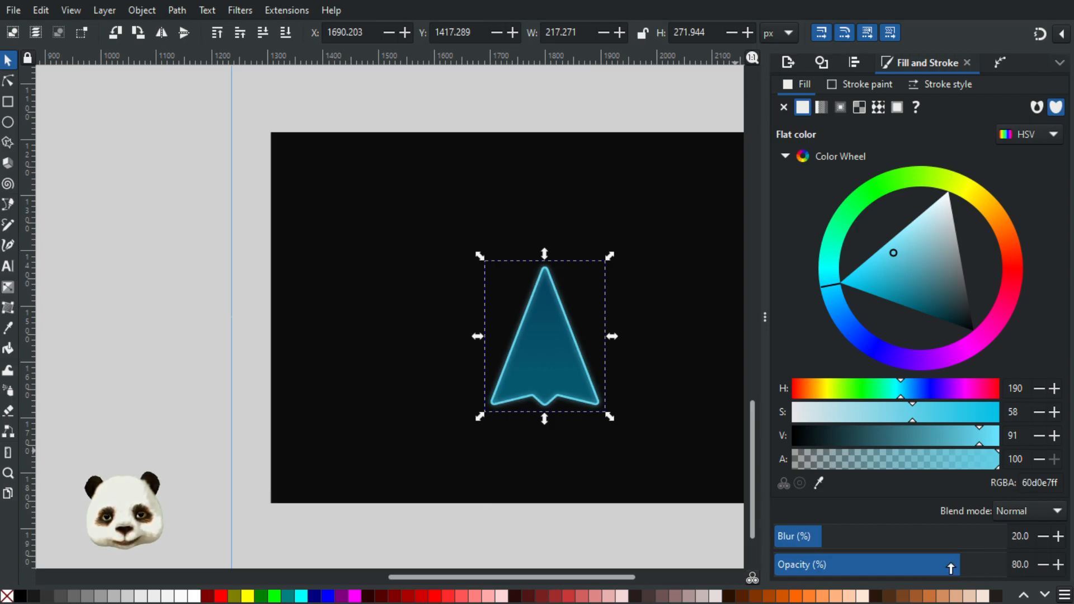
{"action": "mouse_move", "coordinate": [995, 568]}
{"action": "left_mouse_down"}
{"action": "mouse_move", "coordinate": [1020, 569]}
{"action": "mouse_move", "coordinate": [981, 570]}
{"action": "left_mouse_up"}
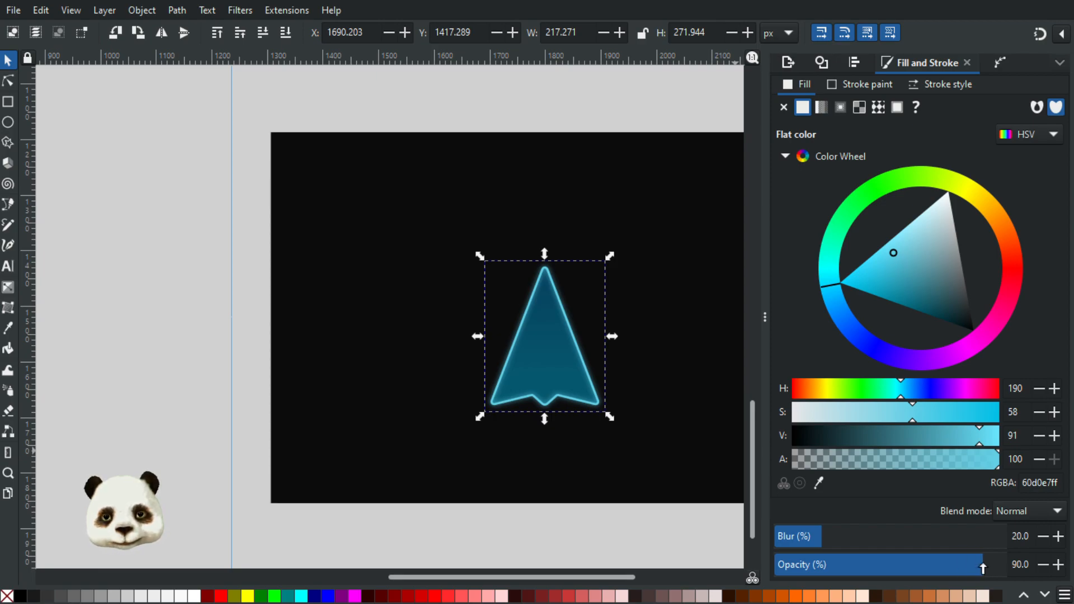
{"action": "mouse_move", "coordinate": [988, 567]}
{"action": "left_mouse_down"}
{"action": "mouse_move", "coordinate": [1004, 568]}
{"action": "mouse_move", "coordinate": [976, 567]}
{"action": "mouse_move", "coordinate": [1013, 566]}
{"action": "mouse_move", "coordinate": [967, 565]}
{"action": "mouse_move", "coordinate": [1011, 565]}
{"action": "mouse_move", "coordinate": [979, 565]}
{"action": "left_mouse_up"}
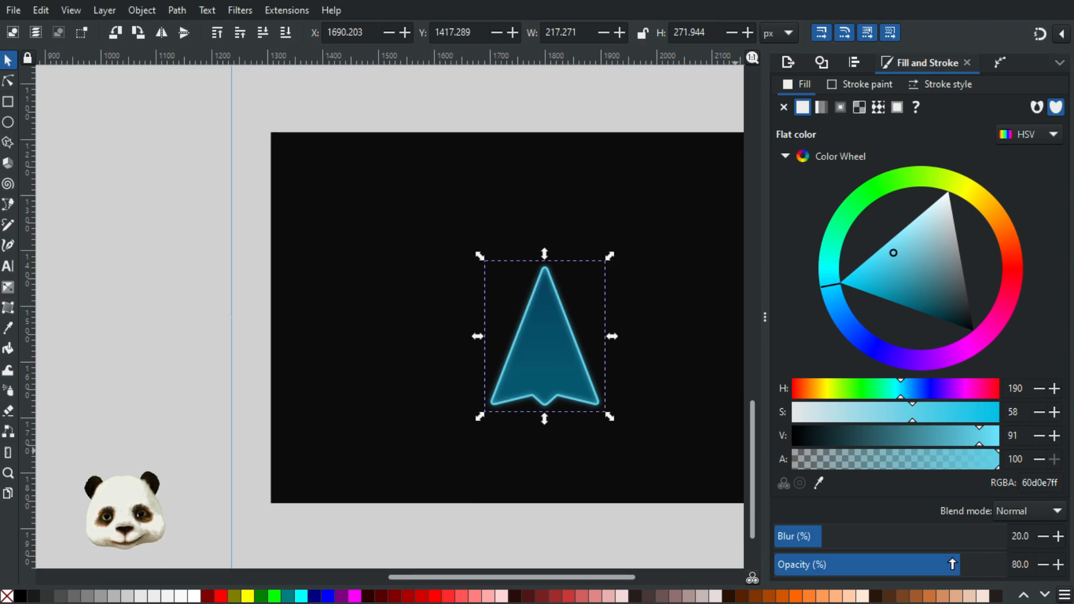
{"action": "mouse_move", "coordinate": [974, 563]}
{"action": "left_mouse_down"}
{"action": "mouse_move", "coordinate": [956, 566]}
{"action": "mouse_move", "coordinate": [975, 566]}
{"action": "left_mouse_up"}
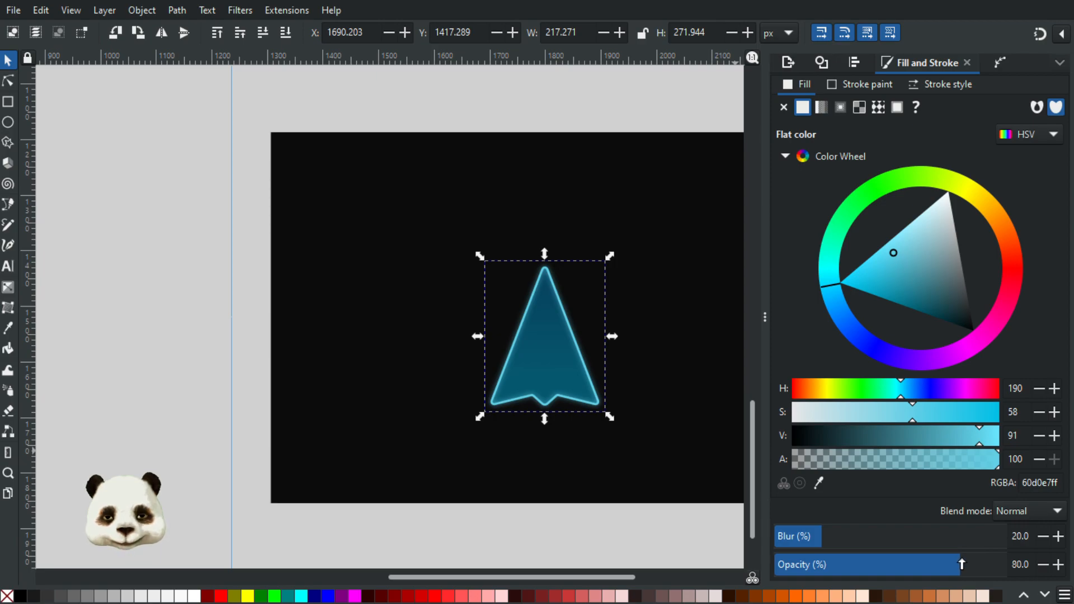
Step: Place a copy of the upper green arrow on the black backdrop, partly beneath the blue arrow, to test its transparency
{"action": "left_click", "coordinate": [667, 368]}
{"action": "scroll", "coordinate": [582, 348], "scroll_direction": "up", "scroll_amount": 5}
{"action": "scroll", "coordinate": [561, 345], "scroll_direction": "down", "scroll_amount": 7}
{"action": "left_click_drag", "start_coordinate": [587, 355], "coordinate": [499, 342]}
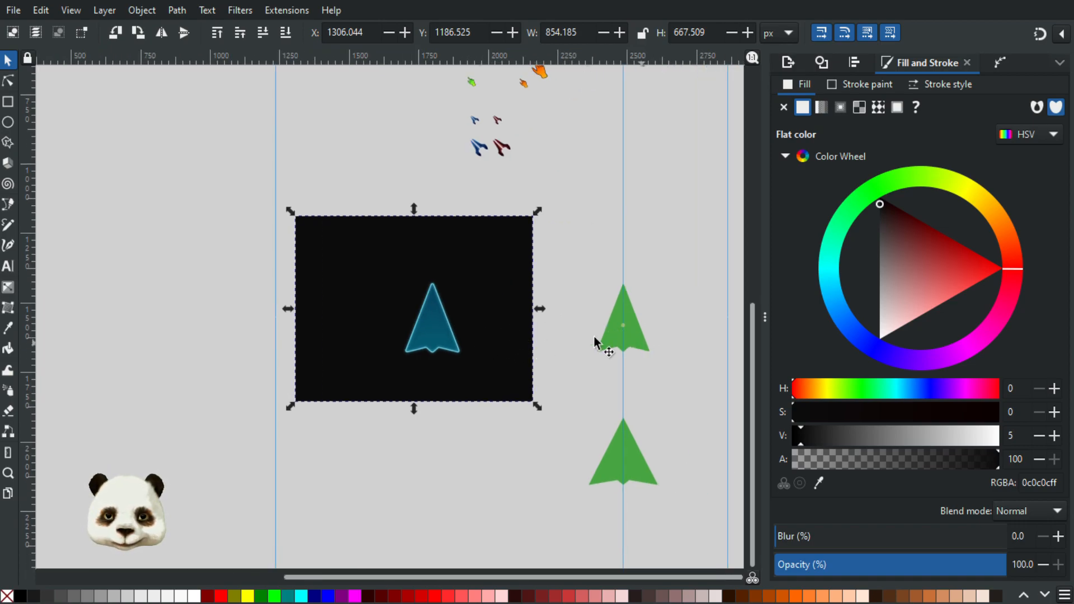
{"action": "left_click", "coordinate": [585, 317]}
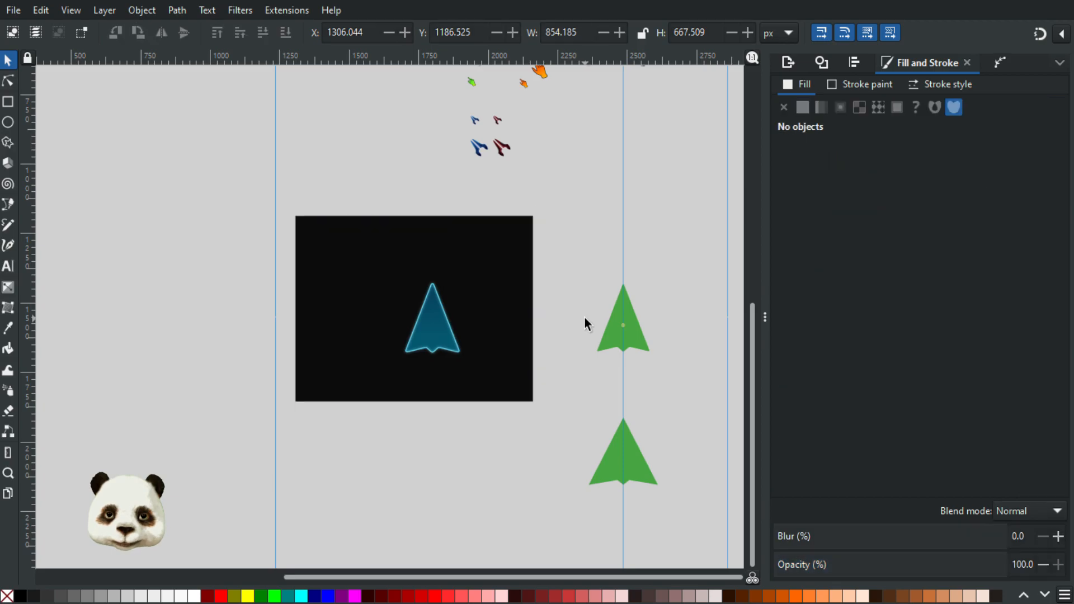
{"action": "left_click", "coordinate": [637, 340]}
{"action": "left_click_drag", "start_coordinate": [636, 338], "coordinate": [417, 348]}
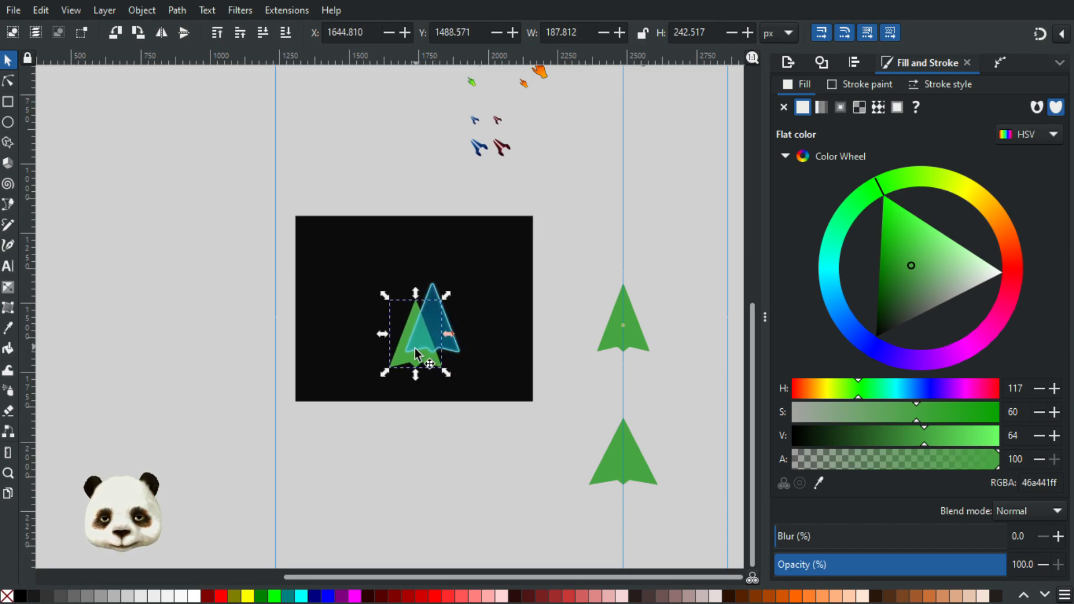
{"action": "scroll", "coordinate": [473, 291], "scroll_direction": "up", "scroll_amount": 3}
{"action": "scroll", "coordinate": [472, 291], "scroll_direction": "up", "scroll_amount": 1}
Step: Set the alpha of the upper gradient stop in the arrow's blue inner fill to 70
{"action": "left_click", "coordinate": [422, 352]}
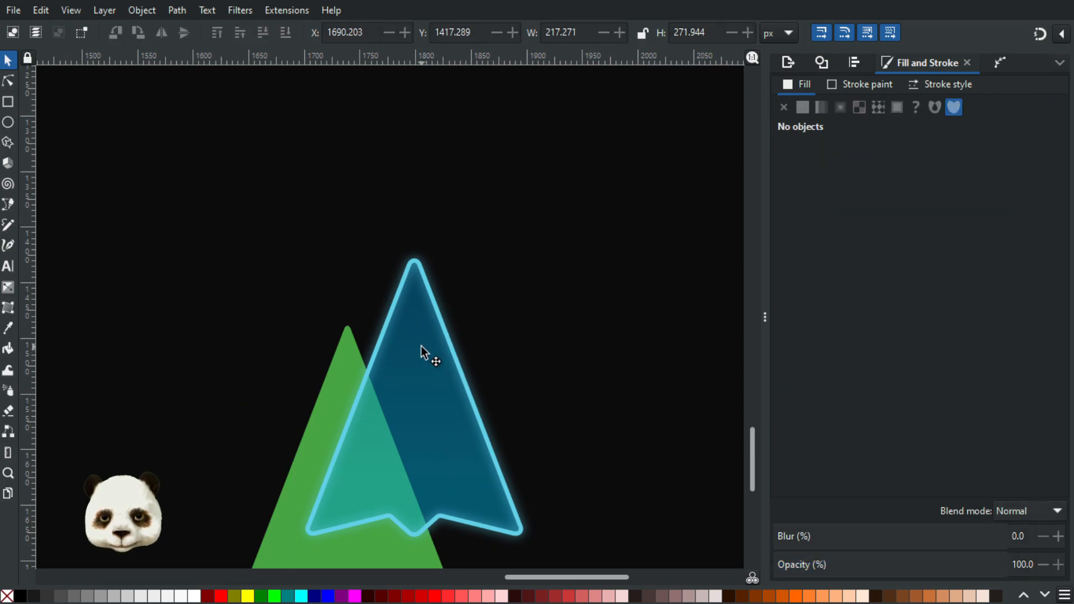
{"action": "left_click", "coordinate": [420, 337]}
{"action": "double_click", "coordinate": [424, 319]}
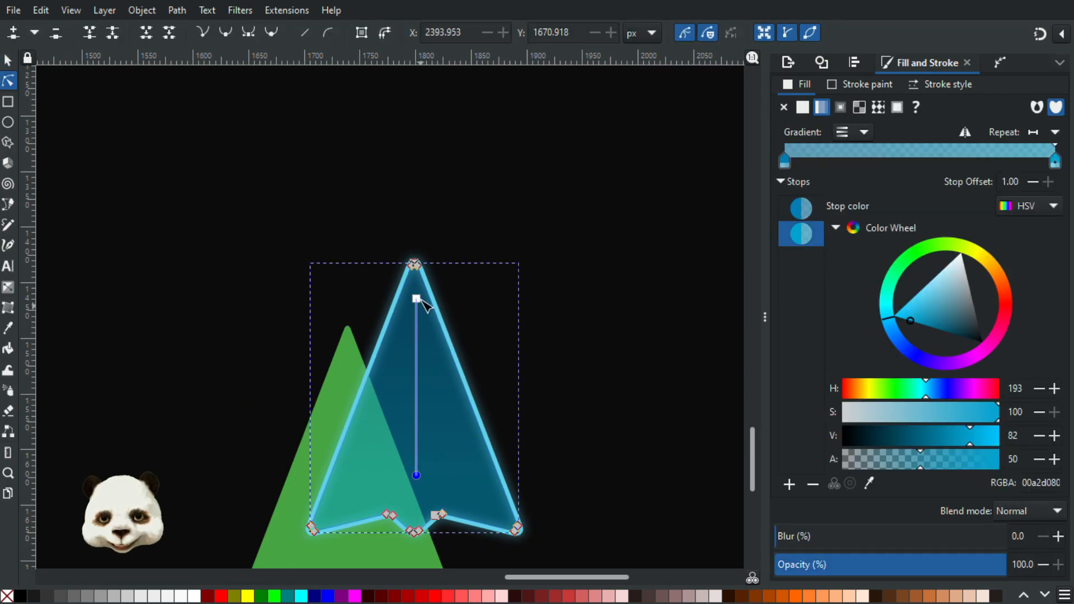
{"action": "left_click", "coordinate": [416, 299]}
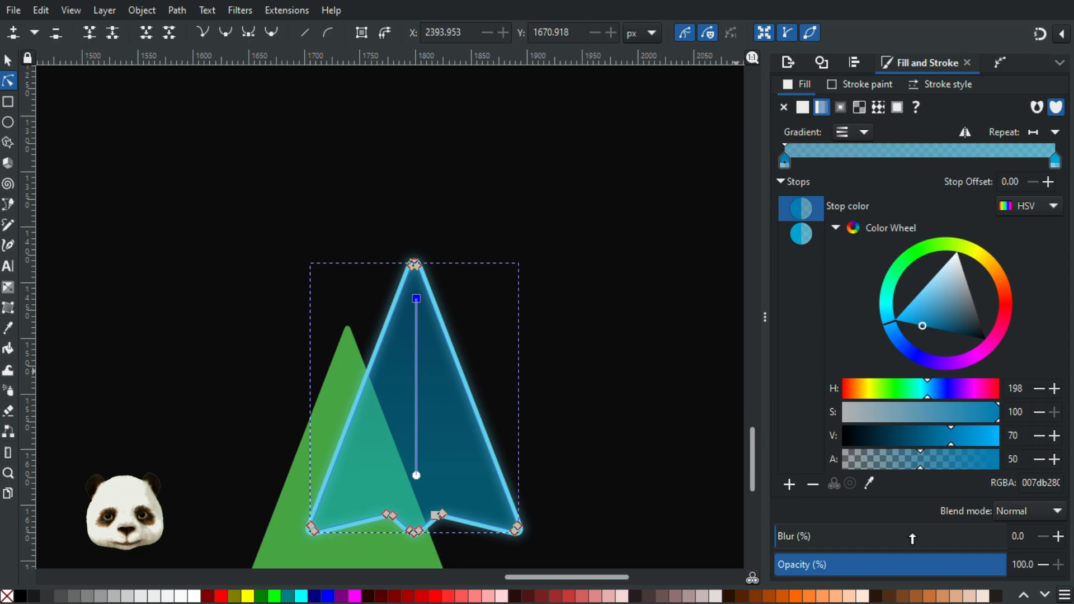
{"action": "left_click", "coordinate": [952, 465]}
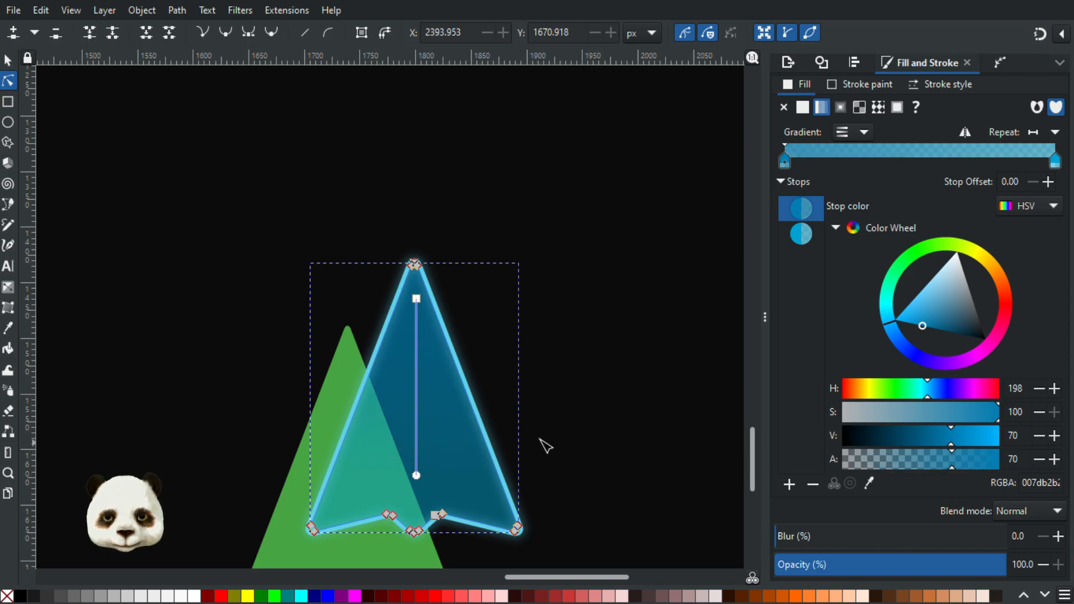
Step: Set the alpha of the lower and upper gradient stops in the arrow's blue inner fill to 80
{"action": "left_click", "coordinate": [416, 475]}
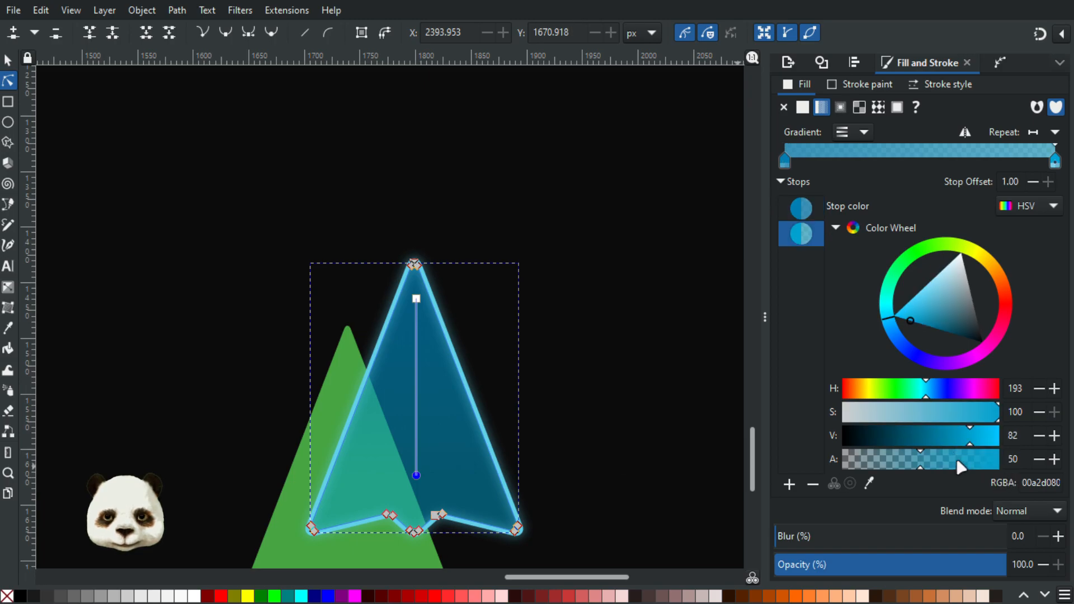
{"action": "left_click", "coordinate": [954, 465]}
{"action": "left_click", "coordinate": [968, 464]}
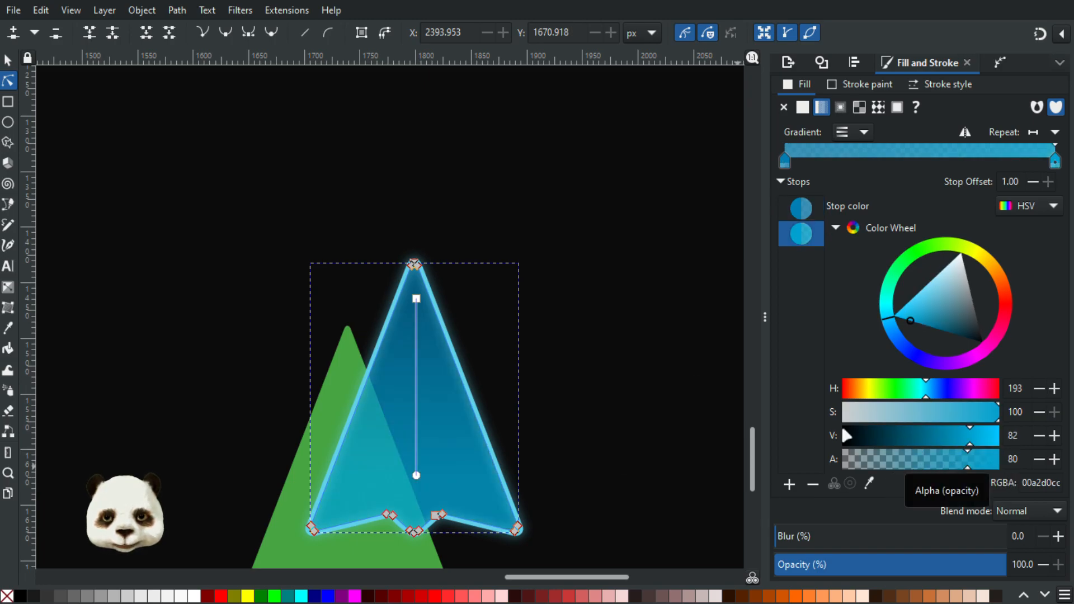
{"action": "left_click", "coordinate": [416, 298]}
{"action": "left_click", "coordinate": [968, 464]}
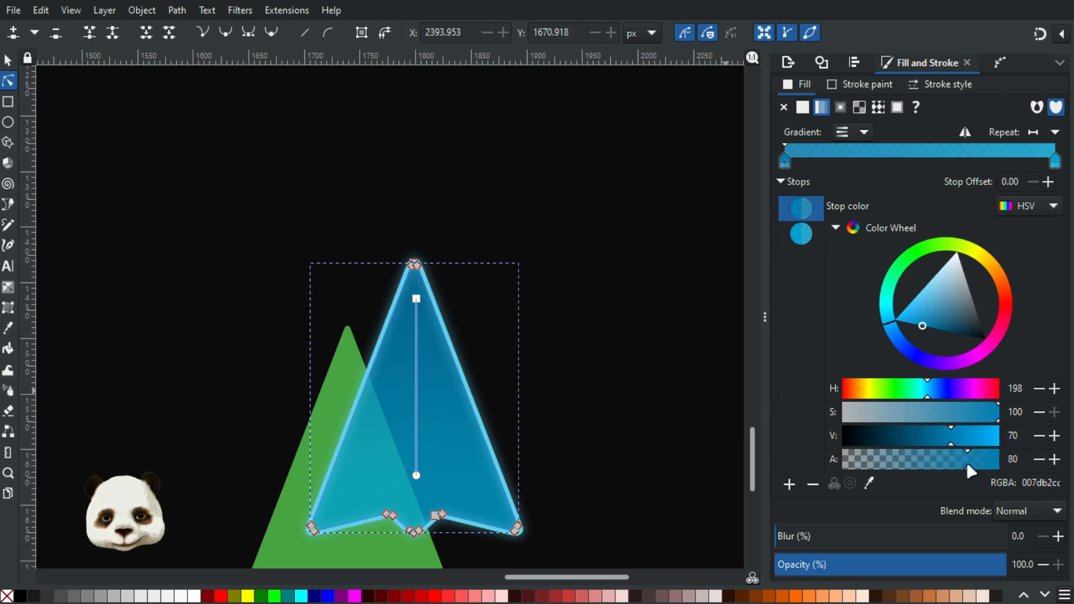
Step: Raise the alpha of both gradient stops in the blue inner fill to 90 and check the deselected arrow
{"action": "scroll", "coordinate": [666, 400], "scroll_direction": "down", "scroll_amount": 3, "text": "ctrl"}
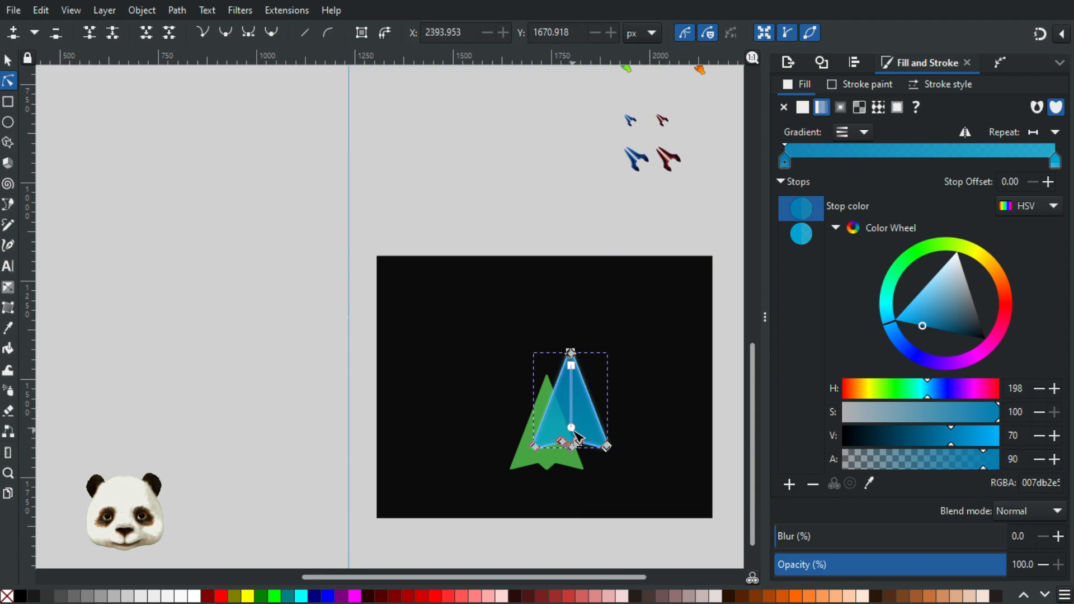
{"action": "left_click", "coordinate": [571, 427]}
{"action": "left_click", "coordinate": [984, 463]}
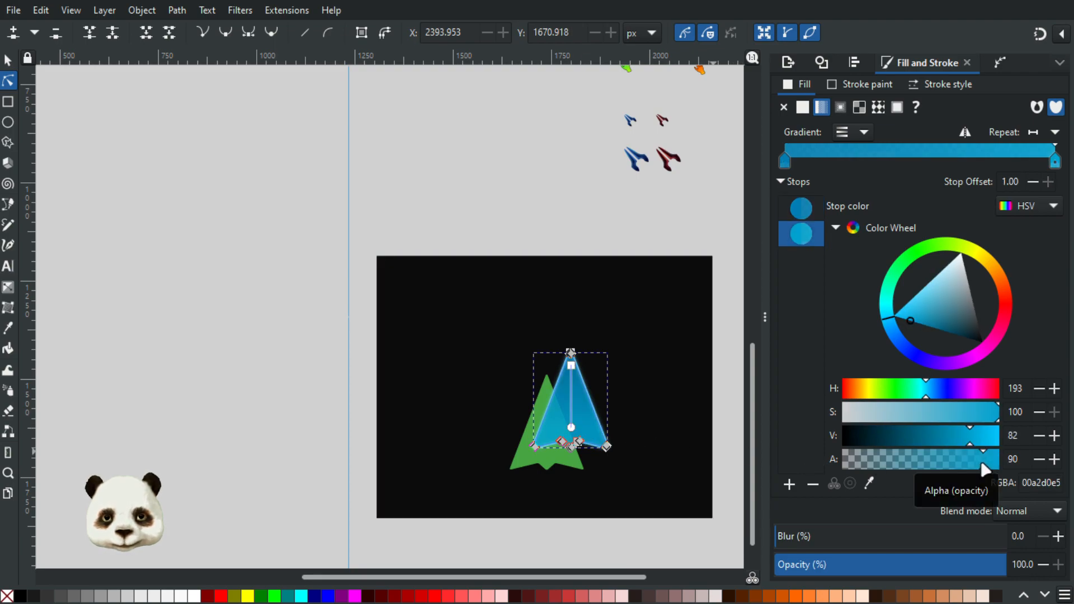
{"action": "left_click", "coordinate": [736, 408]}
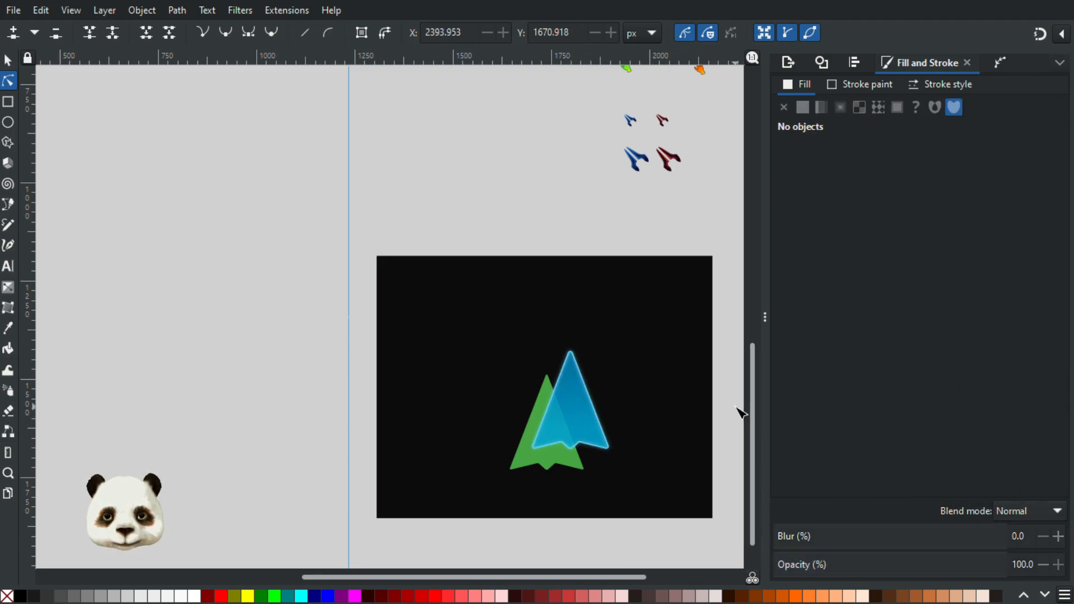
{"action": "scroll", "coordinate": [738, 409], "scroll_direction": "down", "scroll_amount": 2}
{"action": "scroll", "coordinate": [738, 408], "scroll_direction": "up", "scroll_amount": 6}
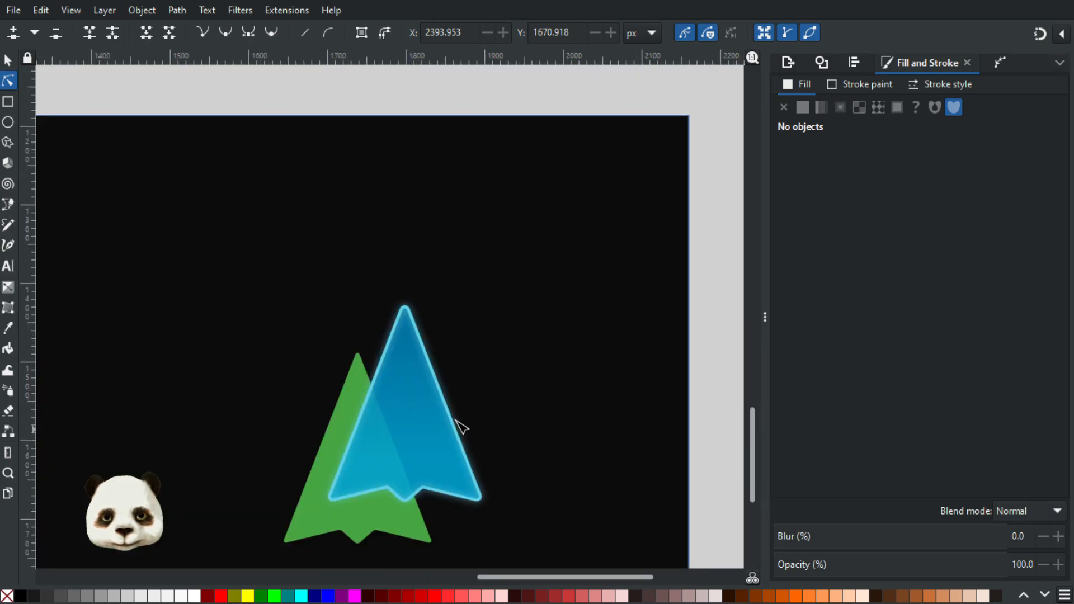
Step: Darken the lower gradient stop of the arrow's inner fill by setting its HSV value component to 72
{"action": "left_click", "coordinate": [419, 420]}
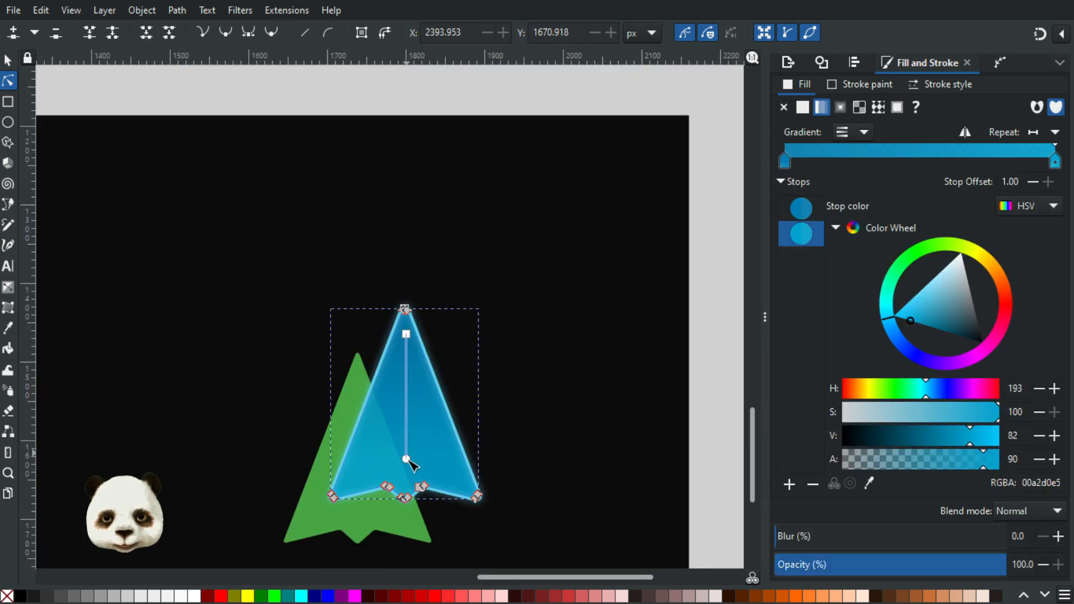
{"action": "scroll", "coordinate": [614, 461], "scroll_direction": "up", "scroll_amount": 2}
{"action": "scroll", "coordinate": [738, 454], "scroll_direction": "down", "scroll_amount": 1}
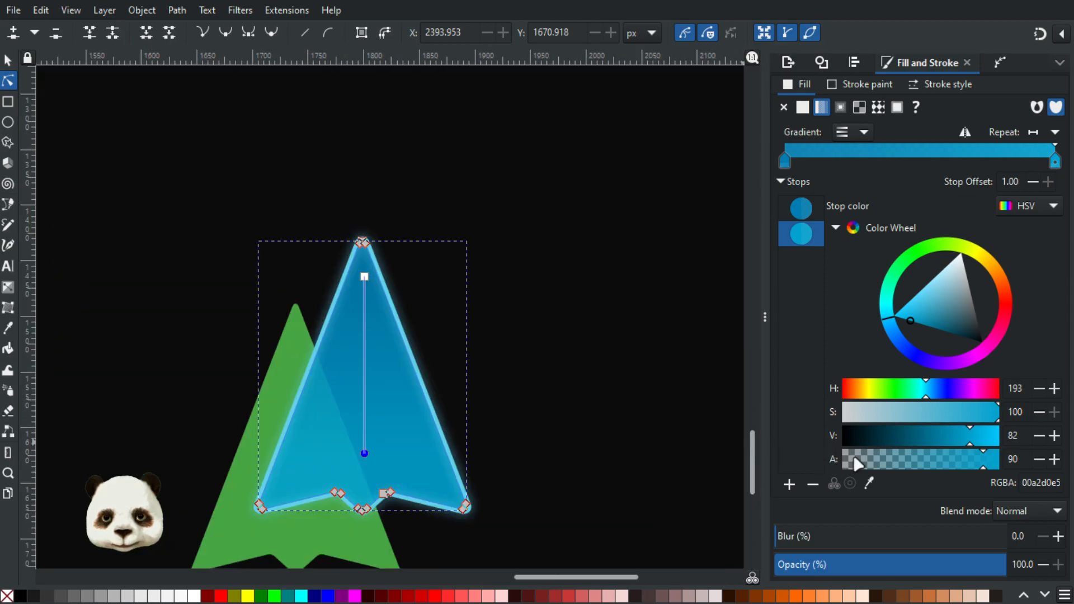
{"action": "left_click", "coordinate": [960, 439]}
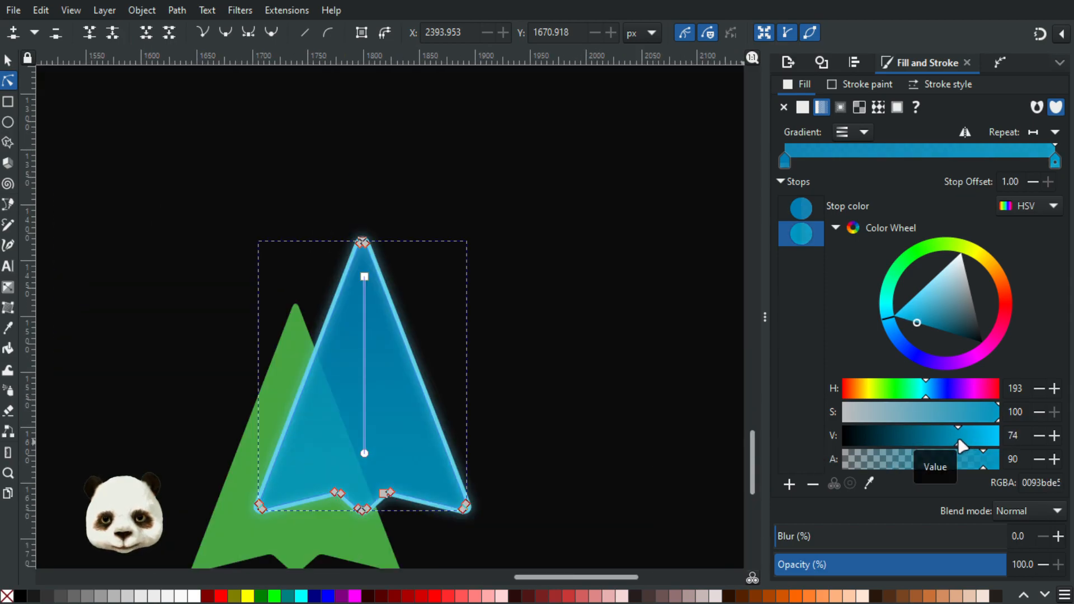
{"action": "left_click_drag", "start_coordinate": [958, 439], "coordinate": [955, 437]}
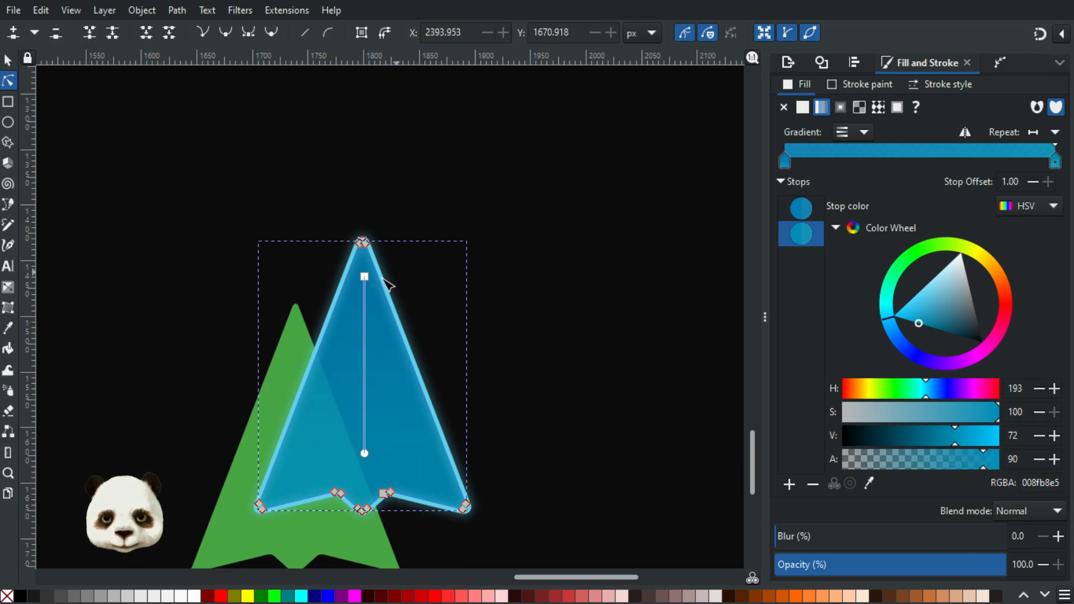
Step: Darken the upper gradient stop of the arrow's inner fill to an HSV value component of 54
{"action": "left_click", "coordinate": [365, 277]}
{"action": "left_click_drag", "start_coordinate": [942, 443], "coordinate": [933, 441]}
{"action": "left_click_drag", "start_coordinate": [933, 446], "coordinate": [929, 445]}
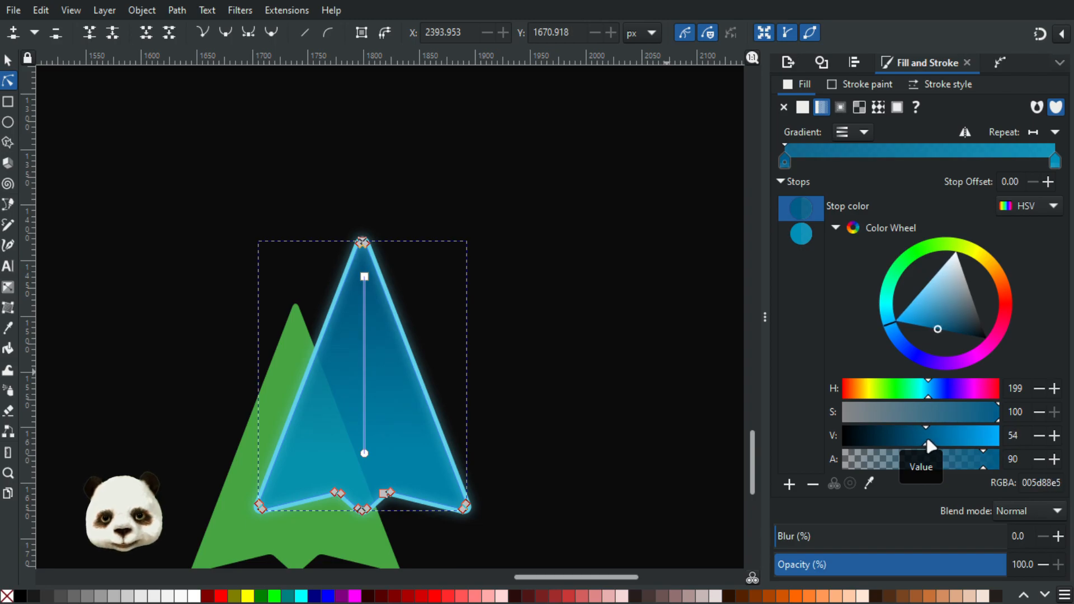
Step: Slide the green test arrow beneath the blue arrow to check its transparency, and move it out to the backdrop's right edge
{"action": "left_click", "coordinate": [9, 62]}
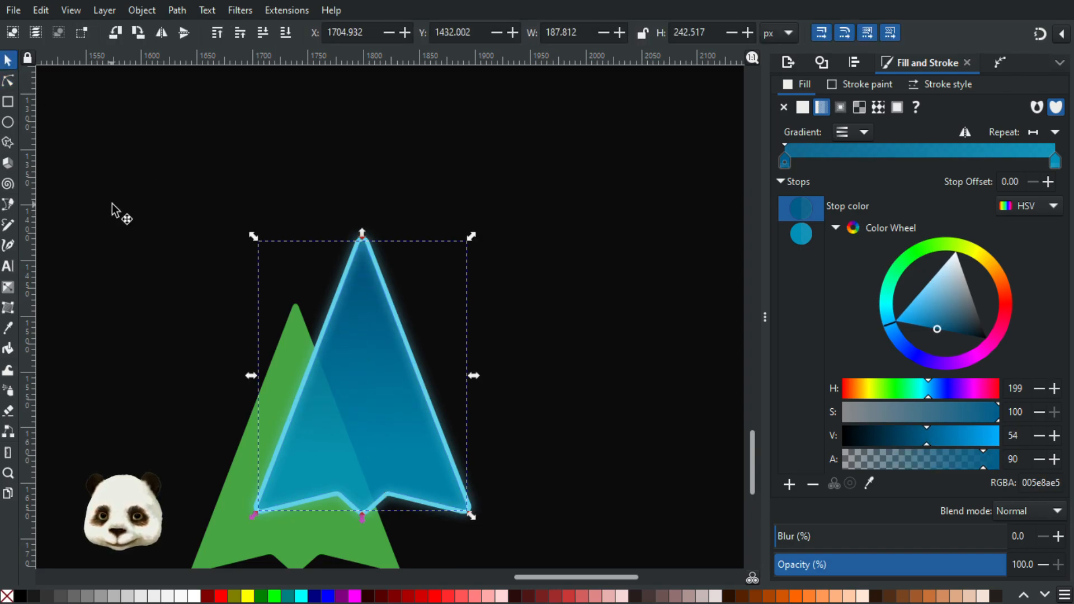
{"action": "left_click", "coordinate": [210, 437]}
{"action": "left_click", "coordinate": [236, 502]}
{"action": "left_click_drag", "start_coordinate": [236, 503], "coordinate": [332, 426]}
{"action": "scroll", "coordinate": [428, 414], "scroll_direction": "down", "scroll_amount": 2}
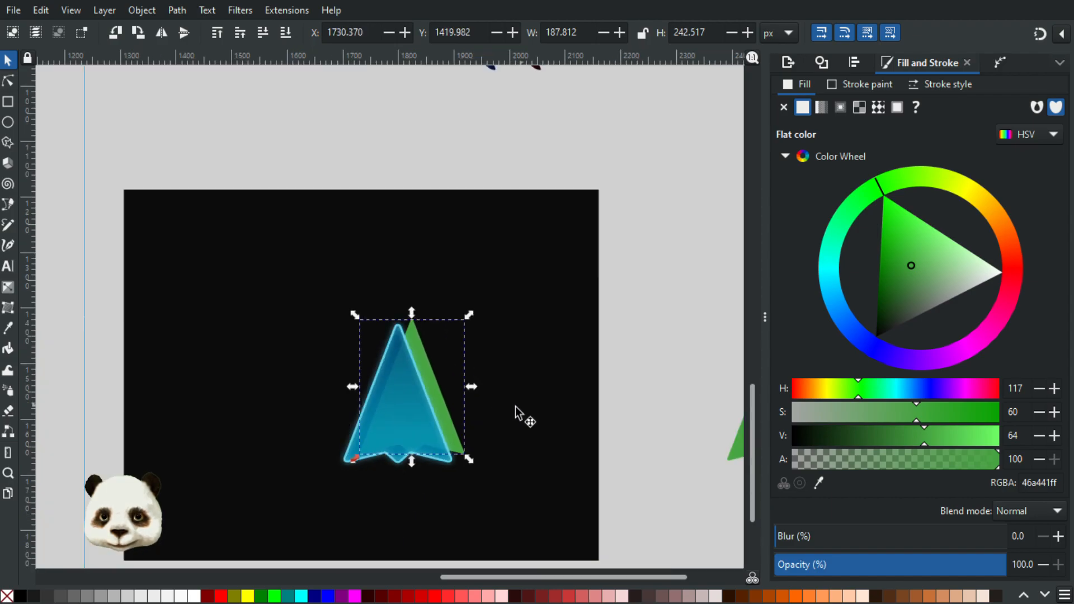
{"action": "left_click_drag", "start_coordinate": [437, 380], "coordinate": [659, 327]}
{"action": "scroll", "coordinate": [663, 481], "scroll_direction": "down", "scroll_amount": 3}
{"action": "left_click_drag", "start_coordinate": [664, 481], "coordinate": [568, 417]}
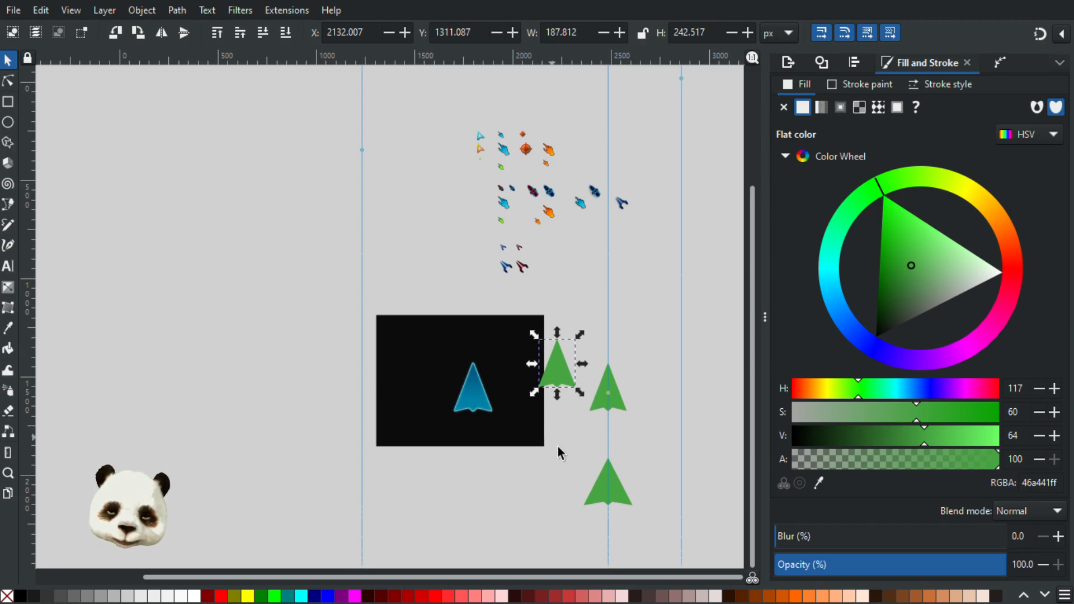
Step: Delete the wide lower green arrow and the green test copy, keeping the green arrow on the guide
{"action": "scroll", "coordinate": [629, 512], "scroll_direction": "up", "scroll_amount": 3}
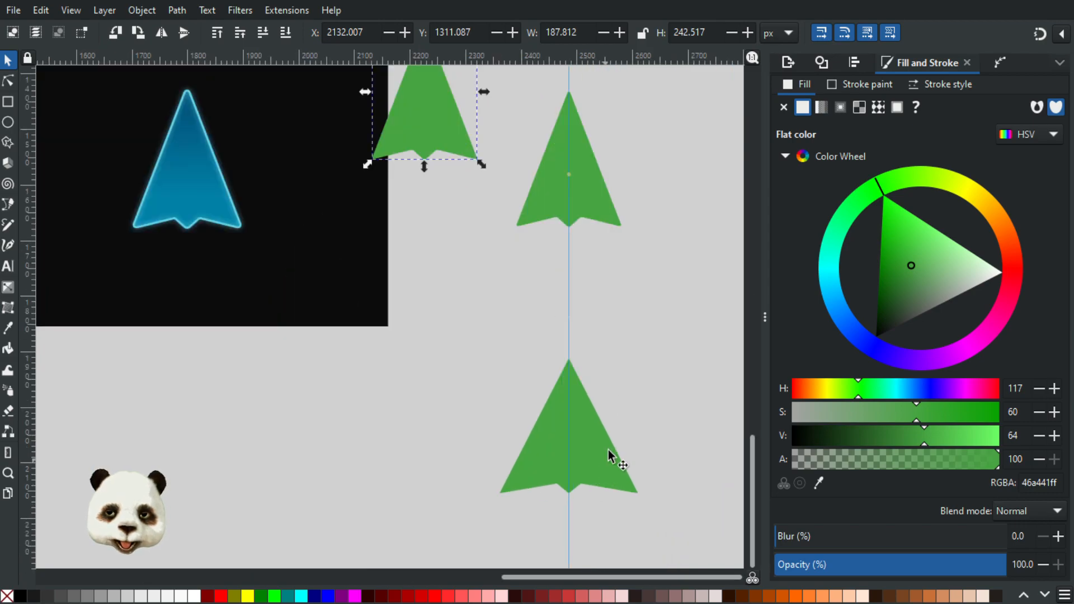
{"action": "left_click", "coordinate": [580, 430]}
{"action": "key", "text": "Delete"}
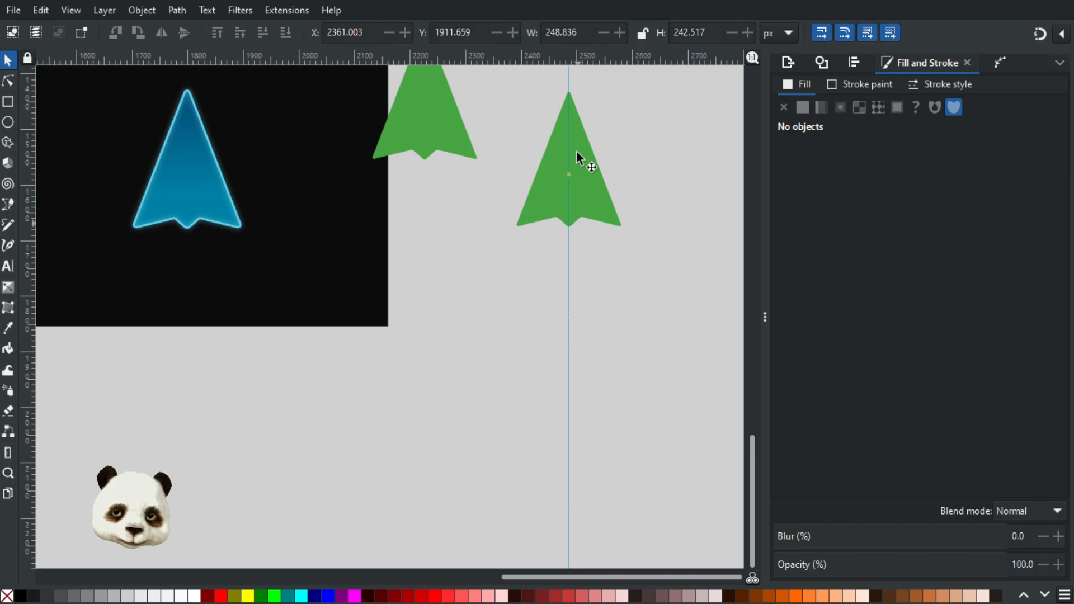
{"action": "left_click", "coordinate": [580, 183]}
{"action": "left_click", "coordinate": [433, 132]}
{"action": "key", "text": "Delete"}
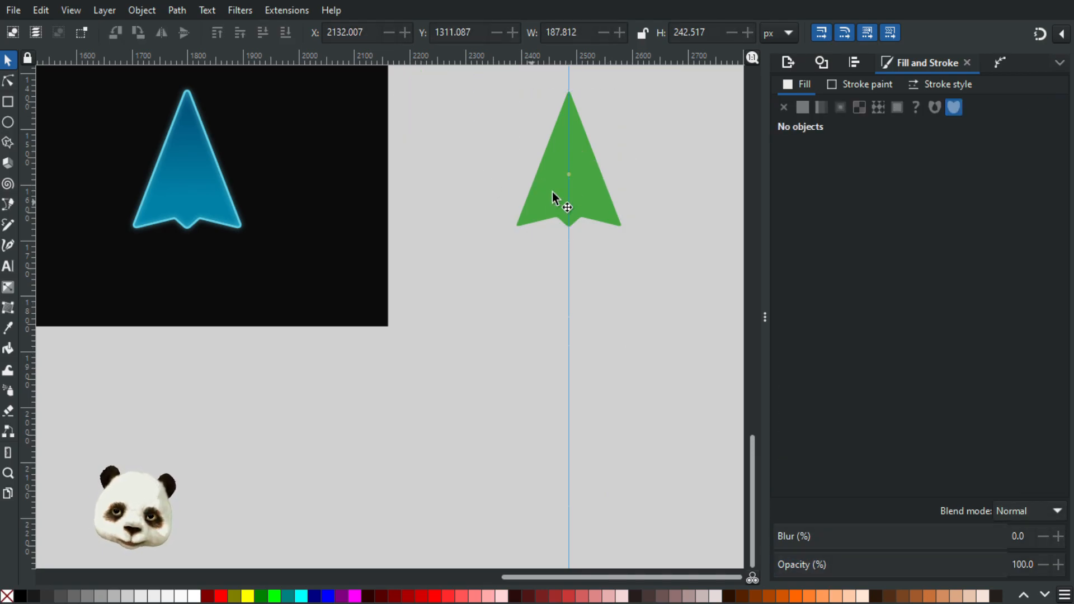
{"action": "left_click", "coordinate": [546, 175]}
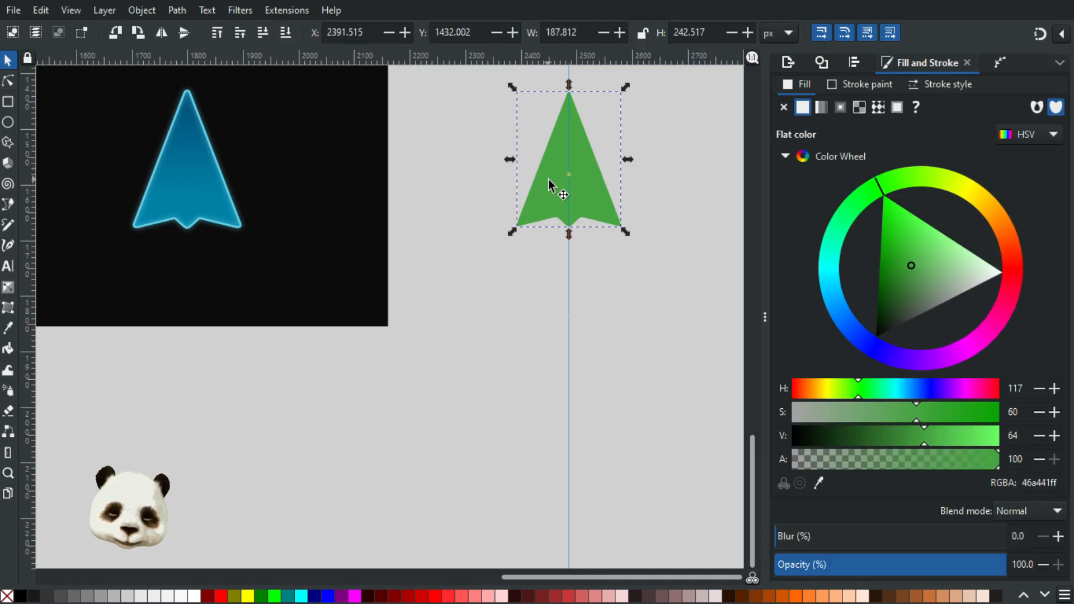
{"action": "key", "text": "ctrl+d"}
{"action": "left_click_drag", "start_coordinate": [544, 163], "coordinate": [551, 381]}
{"action": "scroll", "coordinate": [569, 452], "scroll_direction": "up", "scroll_amount": 2}
{"action": "scroll", "coordinate": [569, 453], "scroll_direction": "up", "scroll_amount": 3}
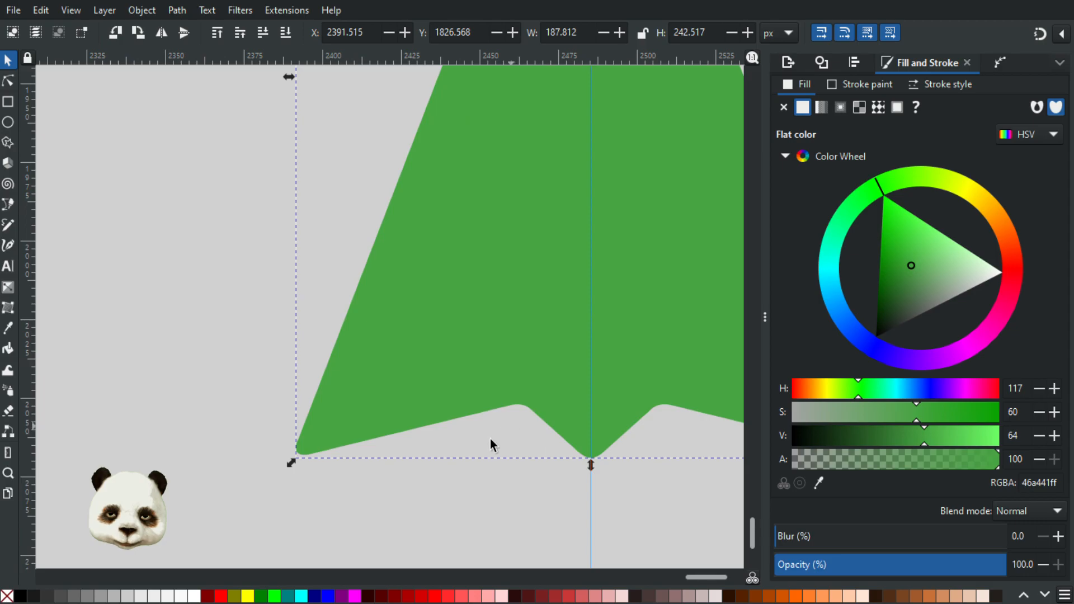
{"action": "left_click", "coordinate": [9, 82]}
{"action": "scroll", "coordinate": [568, 431], "scroll_direction": "up", "scroll_amount": 3}
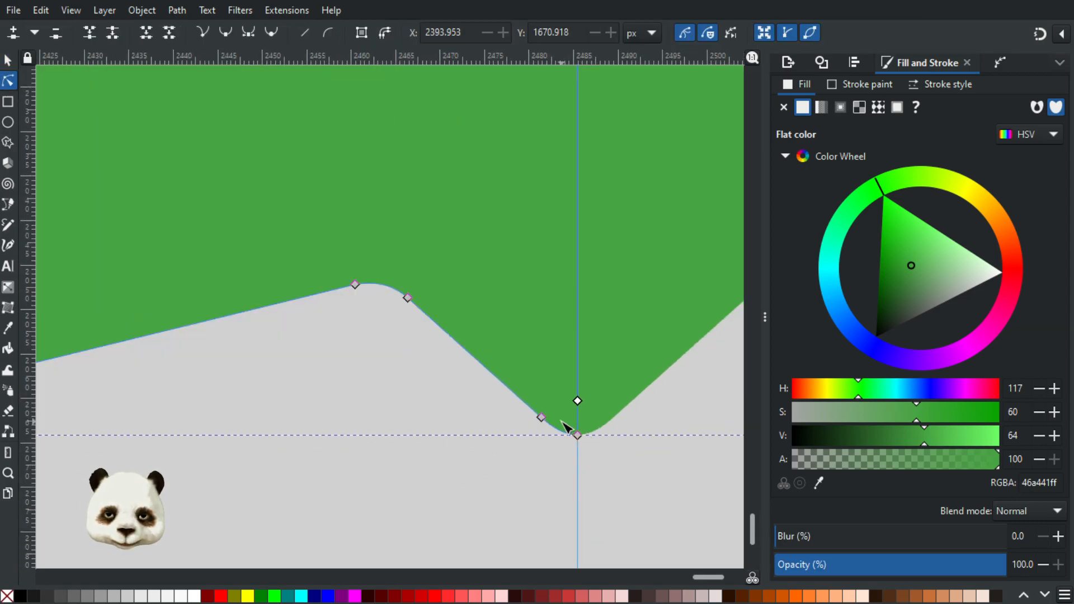
{"action": "scroll", "coordinate": [562, 421], "scroll_direction": "down", "scroll_amount": 7}
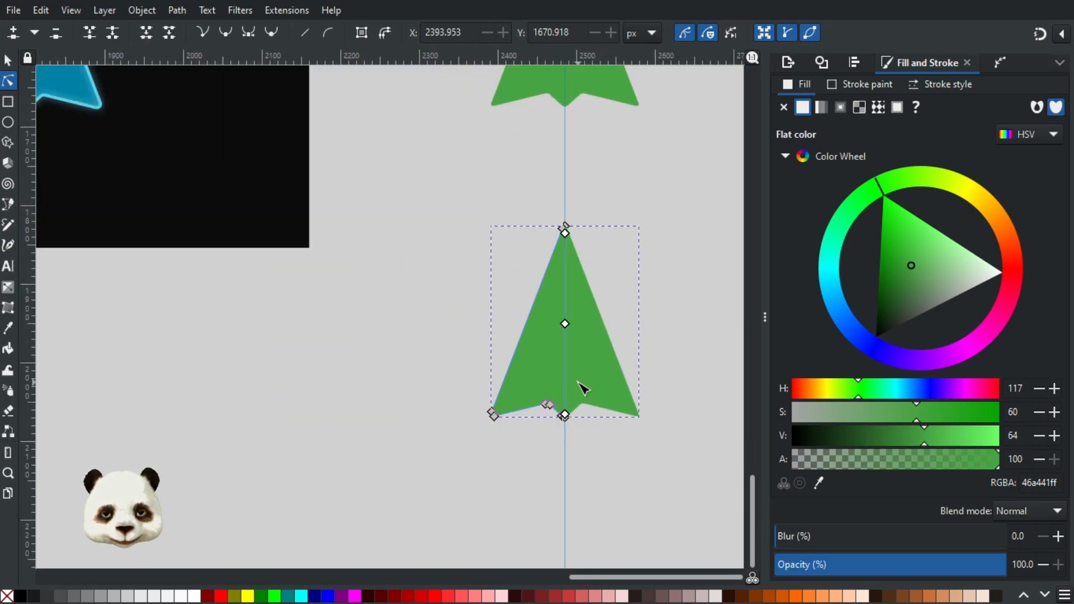
{"action": "left_click", "coordinate": [8, 60]}
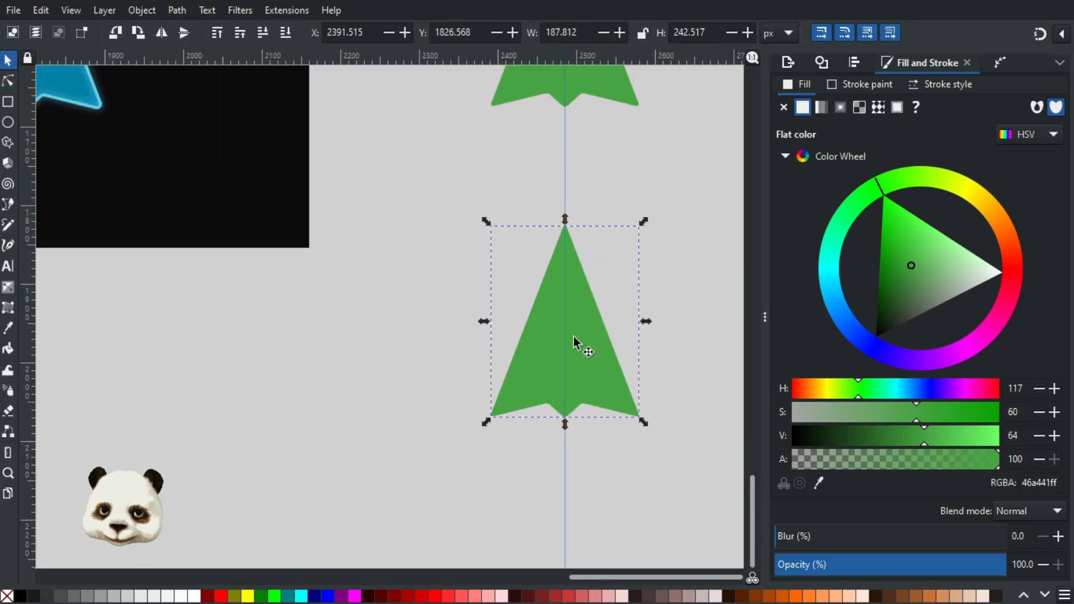
{"action": "key", "text": "Delete"}
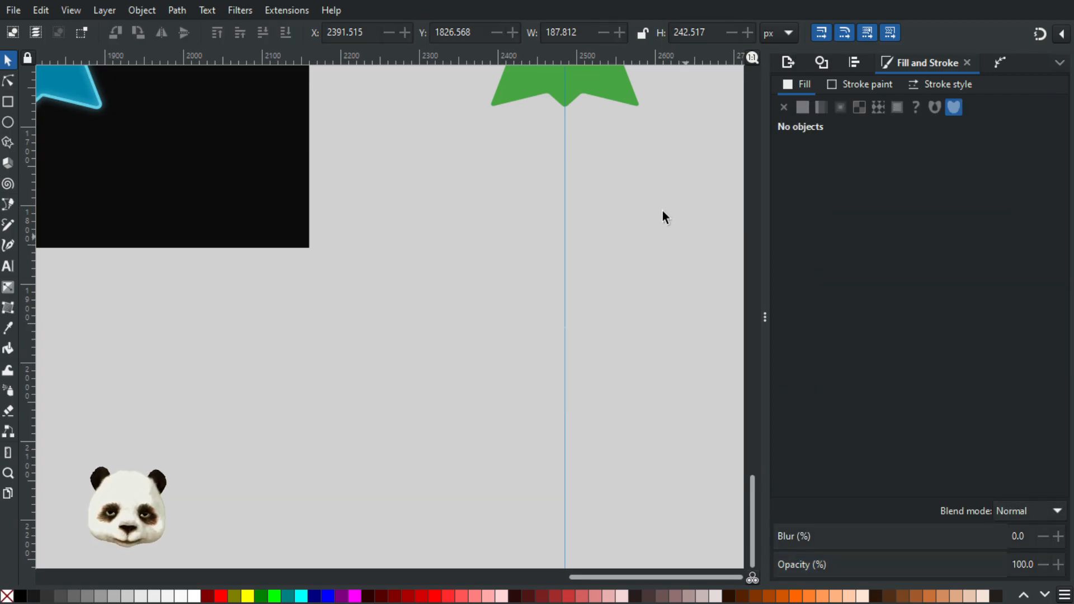
Step: Start a straight-edged path along the green arrow's lower left edge, from the wing tip via the notch to the centre guide, with snapping enabled
{"action": "scroll", "coordinate": [663, 210], "scroll_direction": "up", "scroll_amount": 8}
{"action": "scroll", "coordinate": [562, 301], "scroll_direction": "up", "scroll_amount": 3}
{"action": "left_click", "coordinate": [562, 237]}
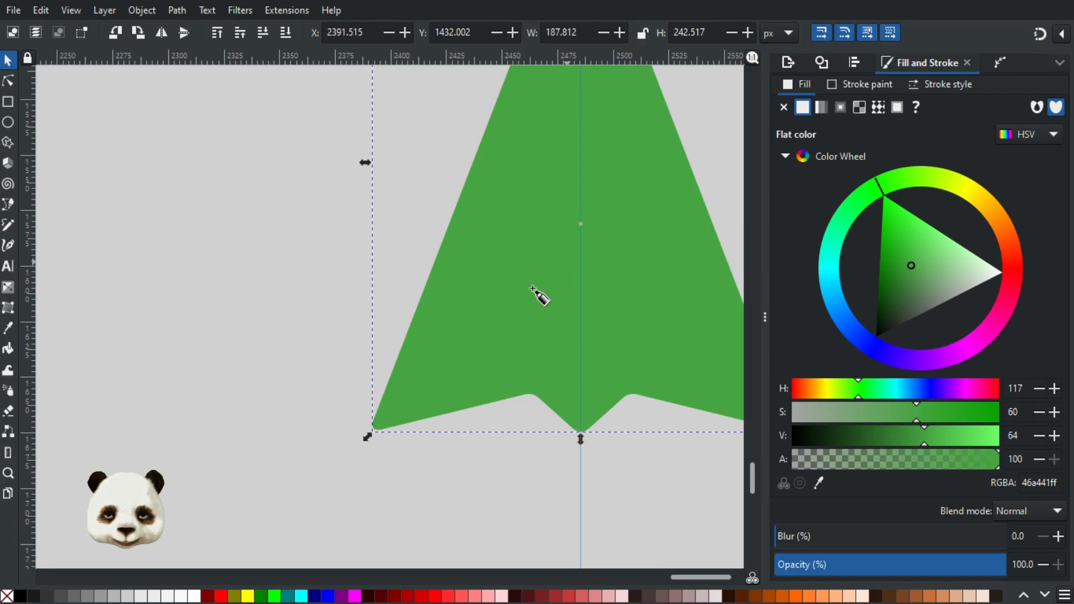
{"action": "key", "text": "b"}
{"action": "left_click", "coordinate": [370, 430]}
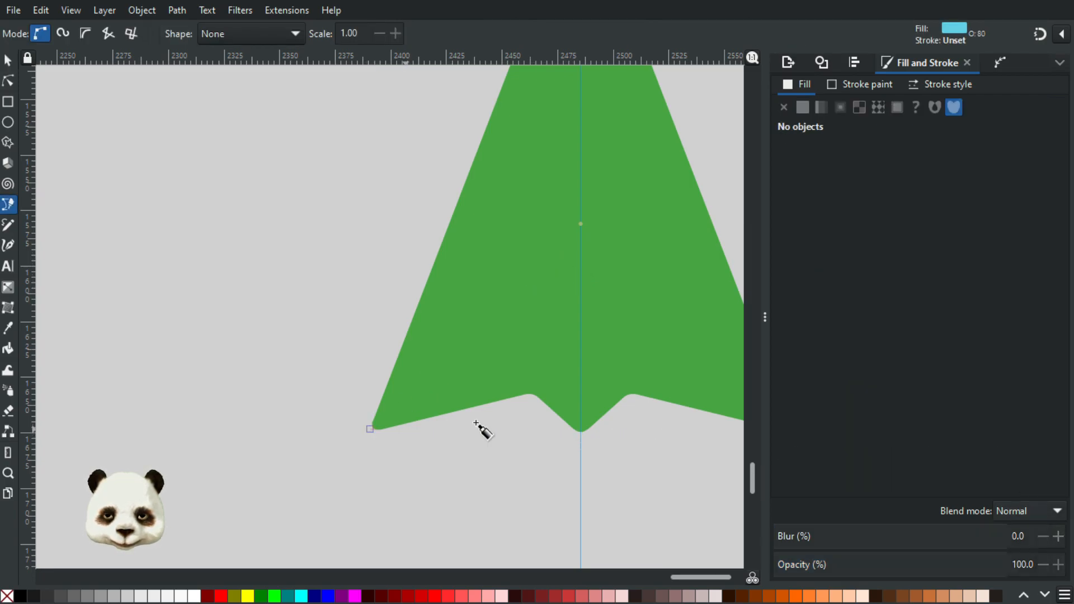
{"action": "left_click", "coordinate": [534, 391]}
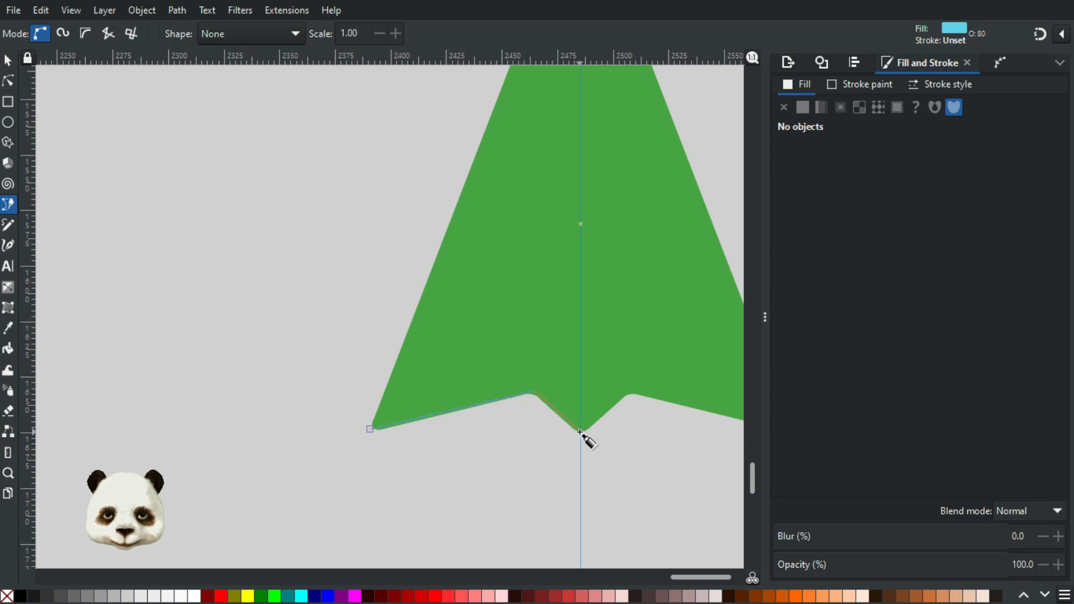
{"action": "key", "text": "percent"}
{"action": "left_click", "coordinate": [581, 432]}
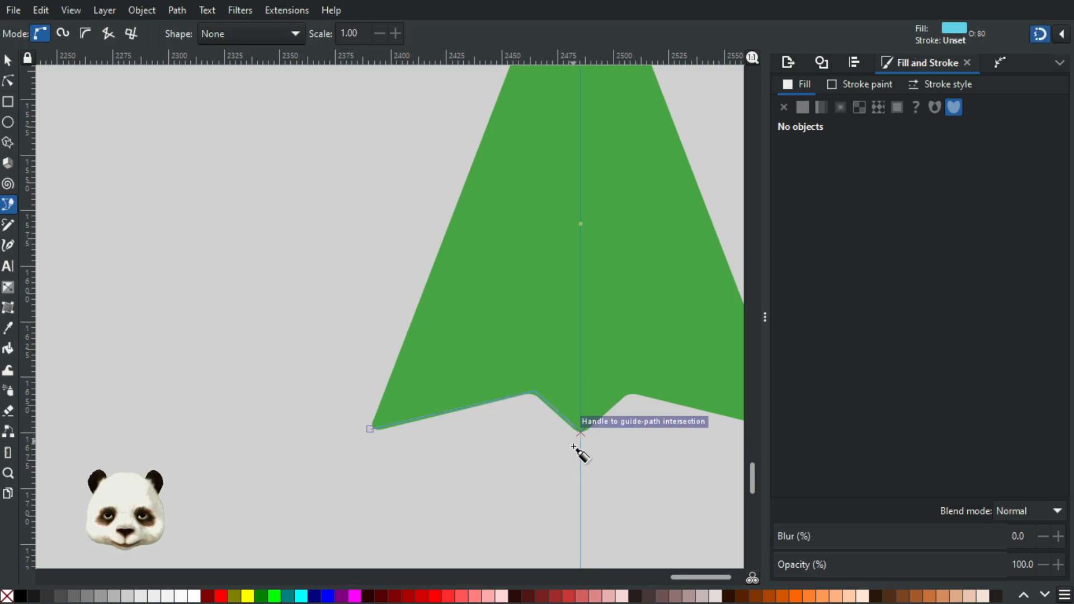
Step: Continue the path up the centre guide to the arrow's rounded tip and close it at the left wing tip
{"action": "scroll", "coordinate": [606, 434], "scroll_direction": "up", "scroll_amount": 4}
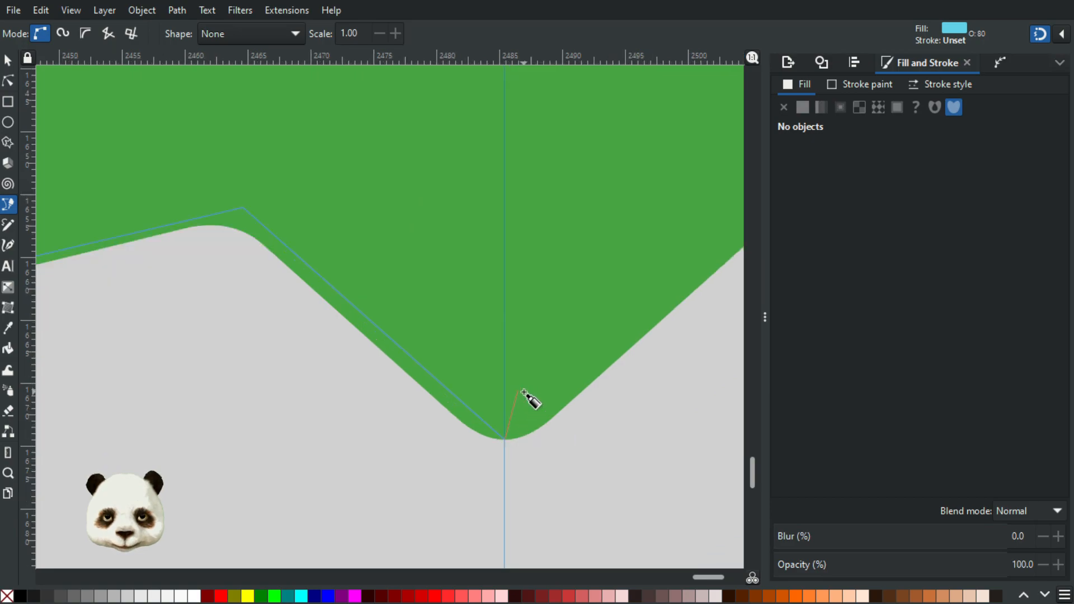
{"action": "scroll", "coordinate": [529, 401], "scroll_direction": "down", "scroll_amount": 7}
{"action": "left_click_drag", "start_coordinate": [517, 127], "coordinate": [491, 404]}
{"action": "scroll", "coordinate": [502, 361], "scroll_direction": "up", "scroll_amount": 4}
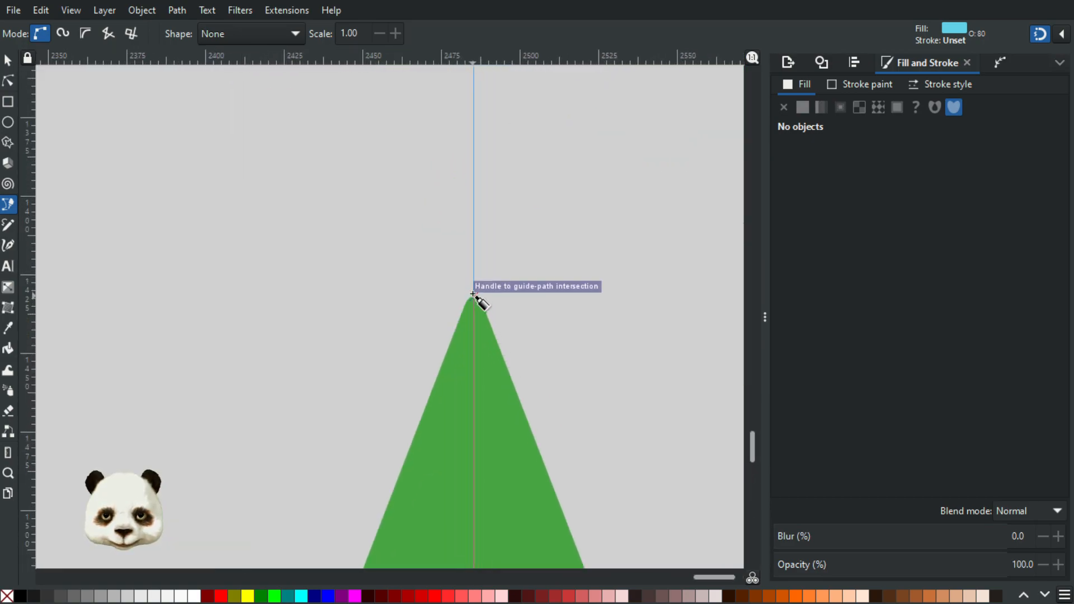
{"action": "scroll", "coordinate": [473, 295], "scroll_direction": "up", "scroll_amount": 3}
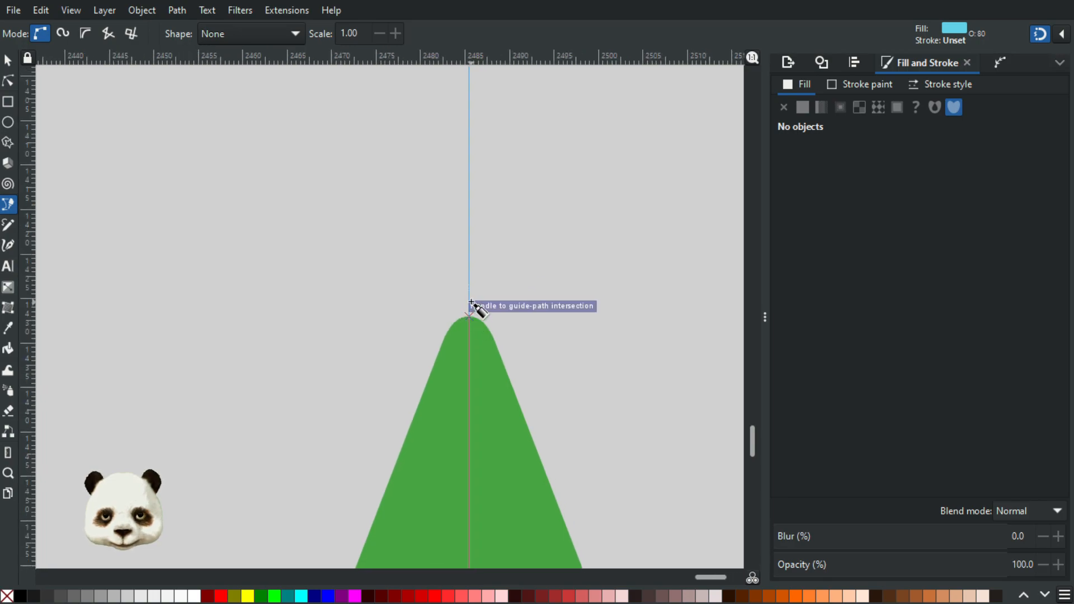
{"action": "scroll", "coordinate": [395, 545], "scroll_direction": "down", "scroll_amount": 5}
{"action": "left_click_drag", "start_coordinate": [393, 514], "coordinate": [534, 28]}
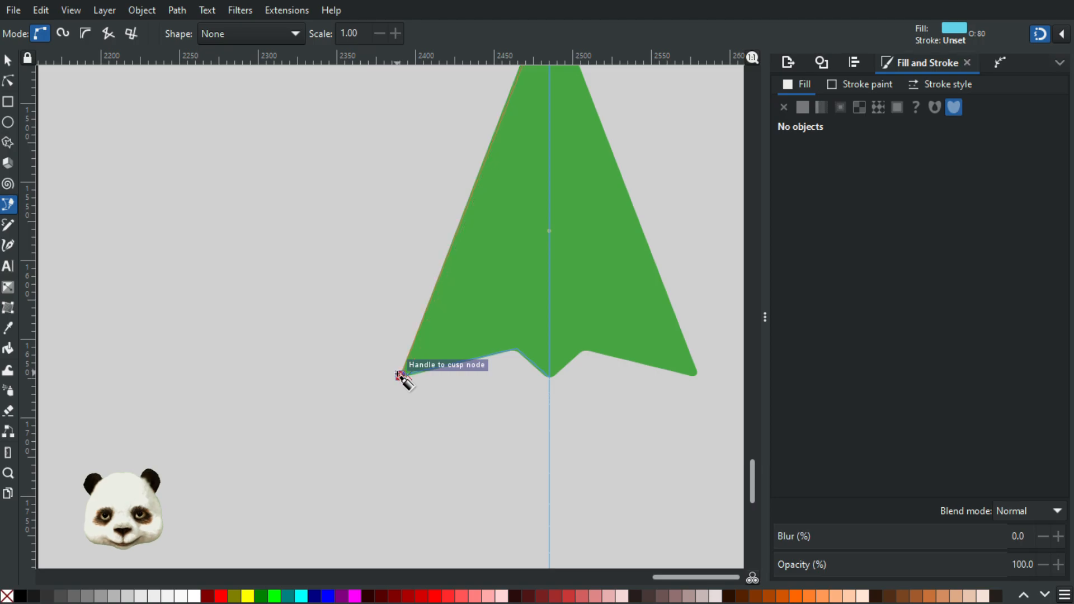
{"action": "left_click", "coordinate": [399, 374]}
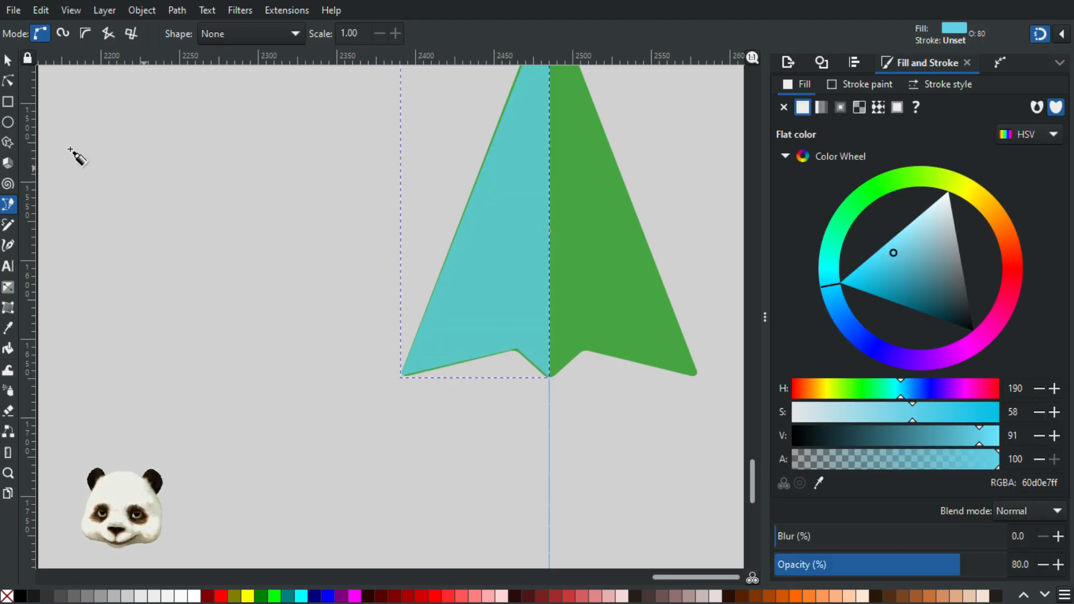
Step: Move the half shape's wing-tip node slightly outward and down, and snap its bottom centre node onto the guide at the green arrow's base
{"action": "left_click", "coordinate": [8, 82]}
{"action": "scroll", "coordinate": [615, 426], "scroll_direction": "up", "scroll_amount": 4}
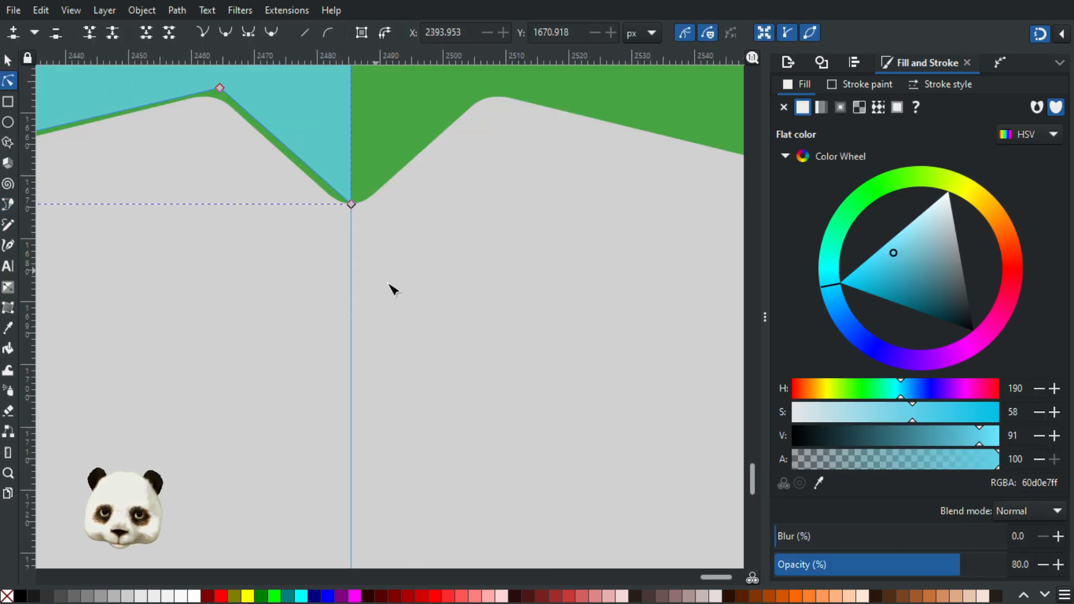
{"action": "left_click_drag", "start_coordinate": [382, 278], "coordinate": [585, 479]}
{"action": "left_click_drag", "start_coordinate": [509, 441], "coordinate": [655, 451]}
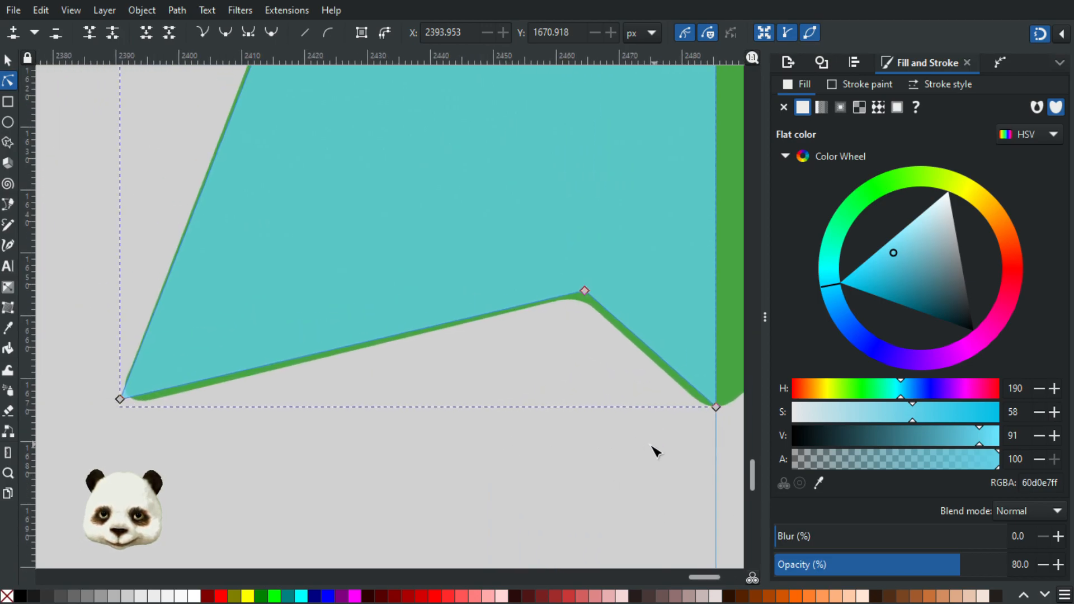
{"action": "mouse_move", "coordinate": [119, 399]}
{"action": "left_mouse_down"}
{"action": "mouse_move", "coordinate": [110, 407]}
{"action": "mouse_move", "coordinate": [120, 418]}
{"action": "left_mouse_up"}
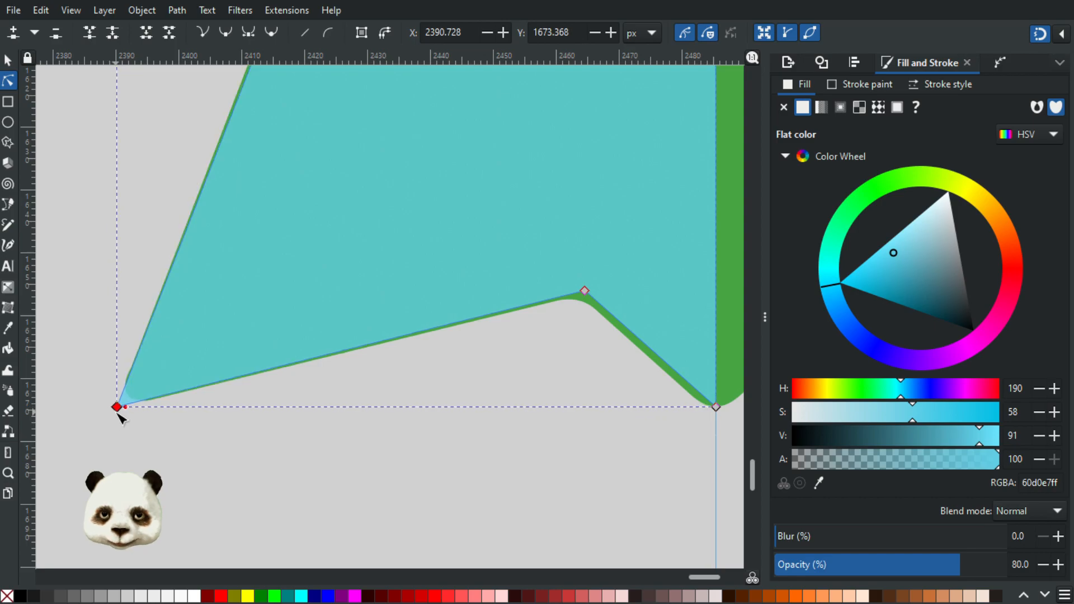
{"action": "scroll", "coordinate": [456, 470], "scroll_direction": "right", "scroll_amount": 6}
{"action": "left_click_drag", "start_coordinate": [563, 407], "coordinate": [565, 419]}
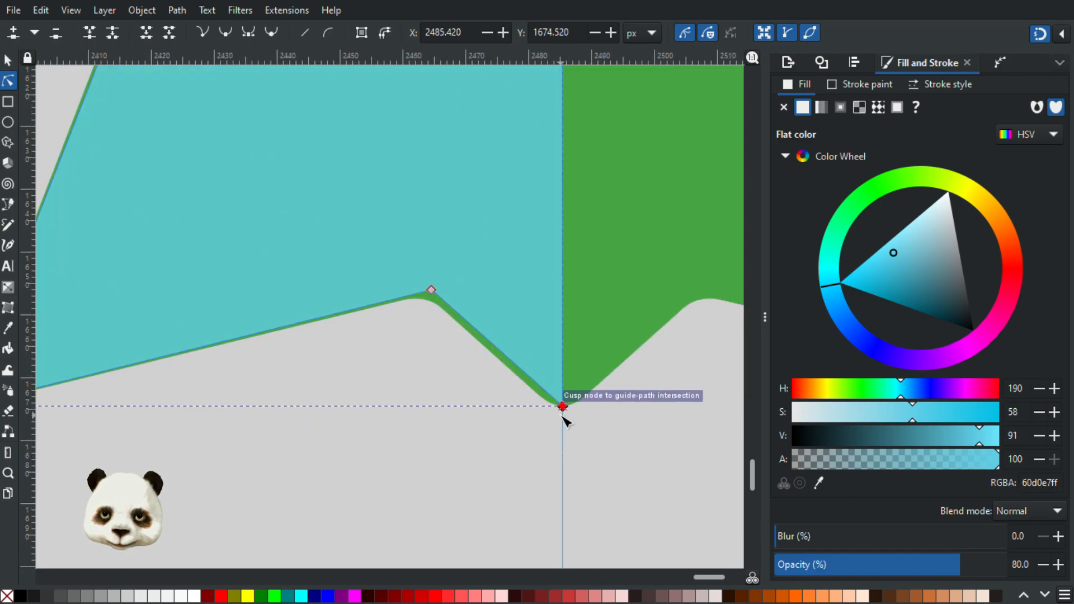
Step: Move the blue half shape straight down the guide to below the green arrow and set its opacity to 100%
{"action": "scroll", "coordinate": [484, 434], "scroll_direction": "down", "scroll_amount": 6}
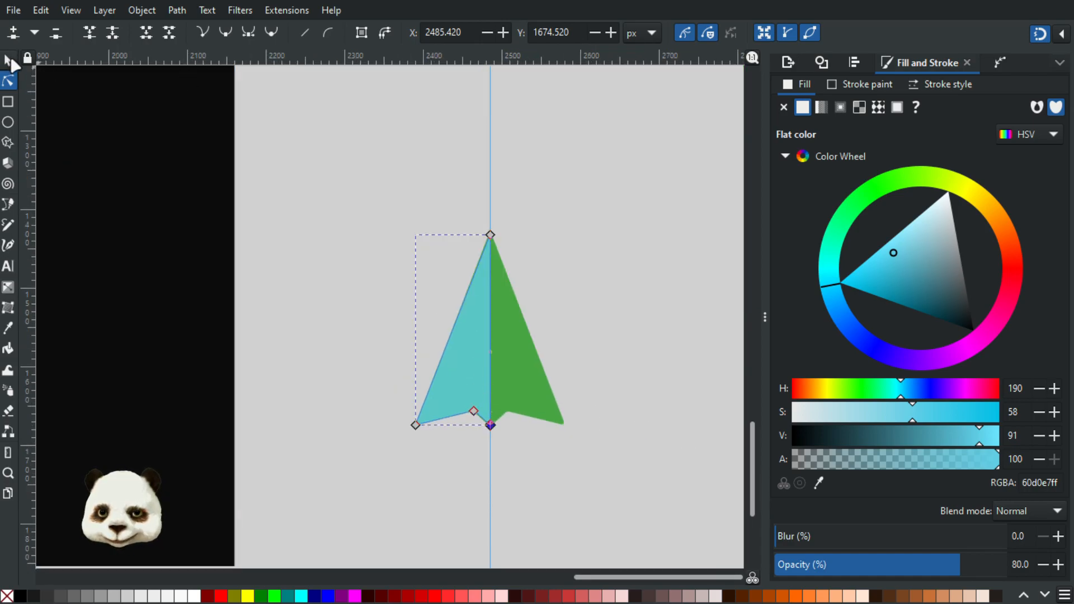
{"action": "left_click", "coordinate": [8, 59]}
{"action": "left_click_drag", "start_coordinate": [479, 359], "coordinate": [462, 547]}
{"action": "left_click_drag", "start_coordinate": [978, 566], "coordinate": [1006, 564]}
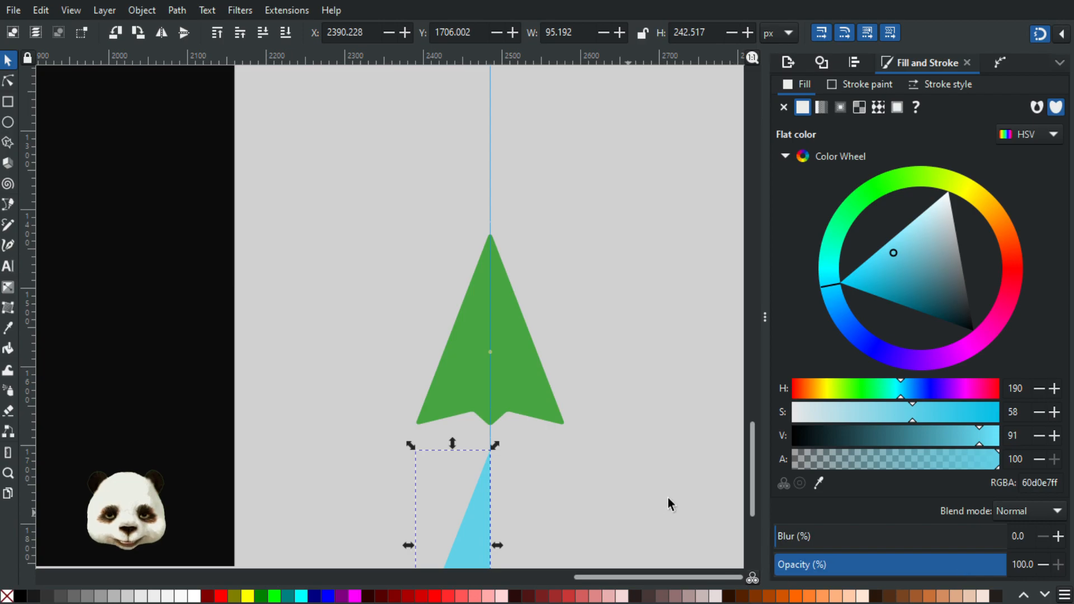
Step: Sample the green arrow's colour as the fill of the half shape
{"action": "key", "text": "d"}
{"action": "left_click", "coordinate": [506, 413]}
{"action": "scroll", "coordinate": [633, 267], "scroll_direction": "down", "scroll_amount": 10}
Step: Pull the half shape's bottom centre node down the guide and align it horizontally with the wing-tip node, relative to the last selected
{"action": "key", "text": "n"}
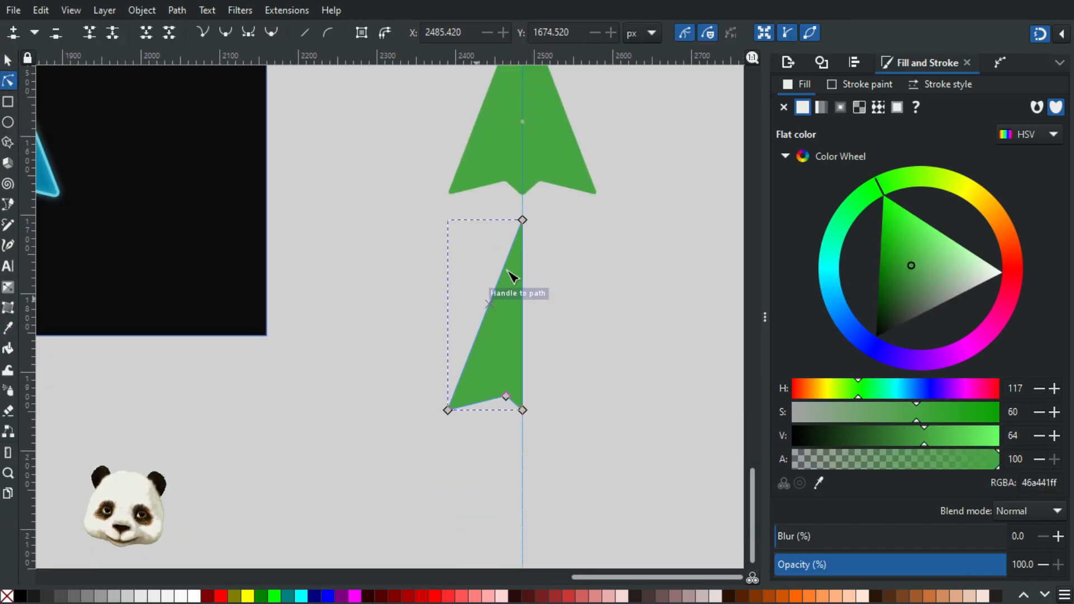
{"action": "scroll", "coordinate": [509, 255], "scroll_direction": "up", "scroll_amount": 2}
{"action": "scroll", "coordinate": [604, 345], "scroll_direction": "down", "scroll_amount": 5}
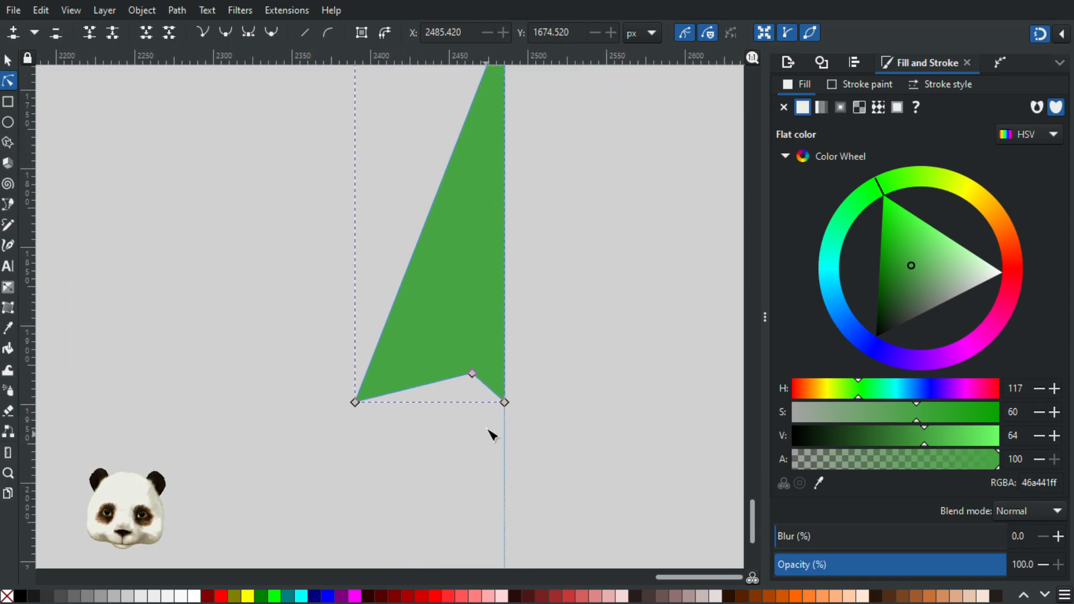
{"action": "scroll", "coordinate": [492, 432], "scroll_direction": "up", "scroll_amount": 2}
{"action": "left_click_drag", "start_coordinate": [523, 370], "coordinate": [536, 395]}
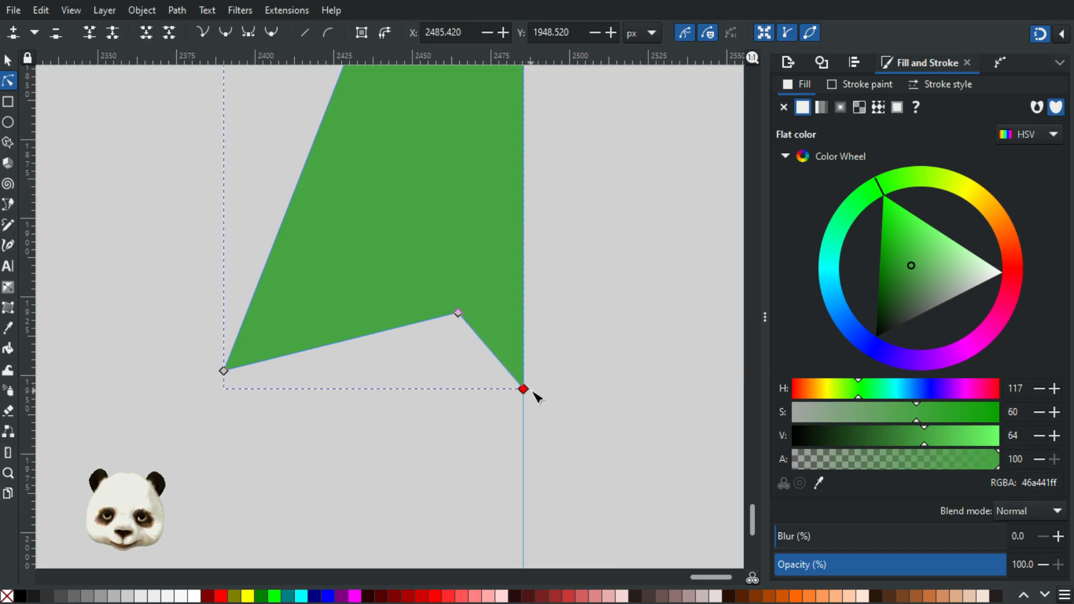
{"action": "left_click_drag", "start_coordinate": [175, 351], "coordinate": [313, 435]}
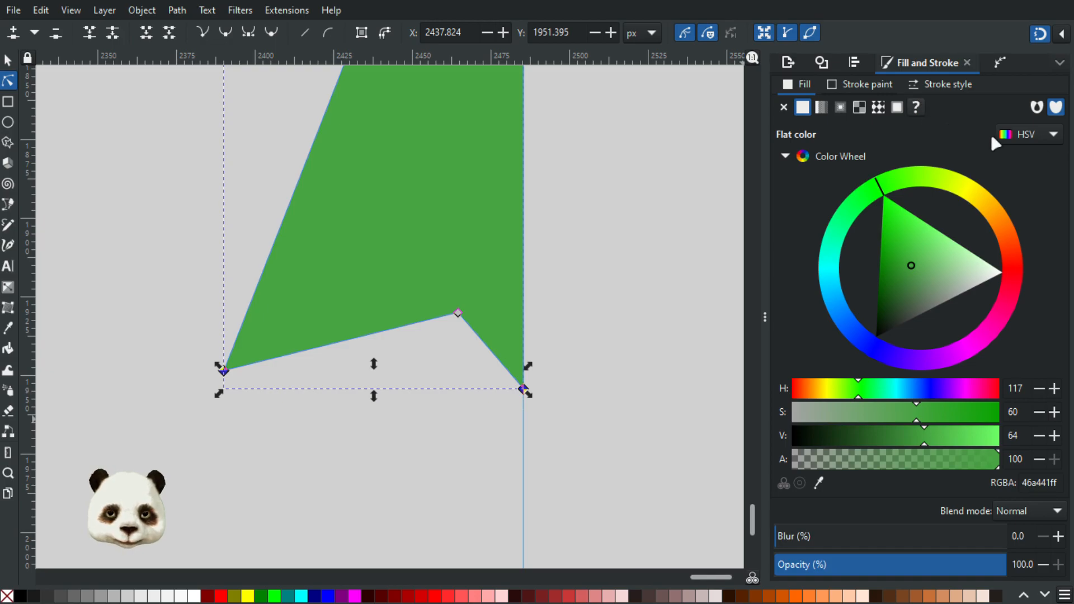
{"action": "key", "text": "ctrl+shift+a"}
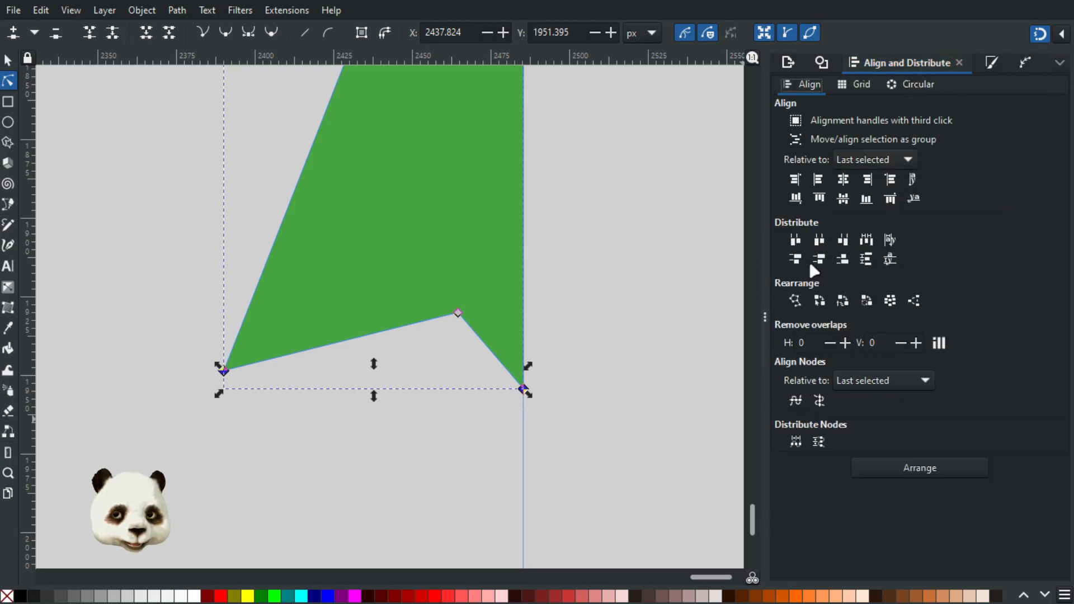
{"action": "left_click", "coordinate": [794, 405]}
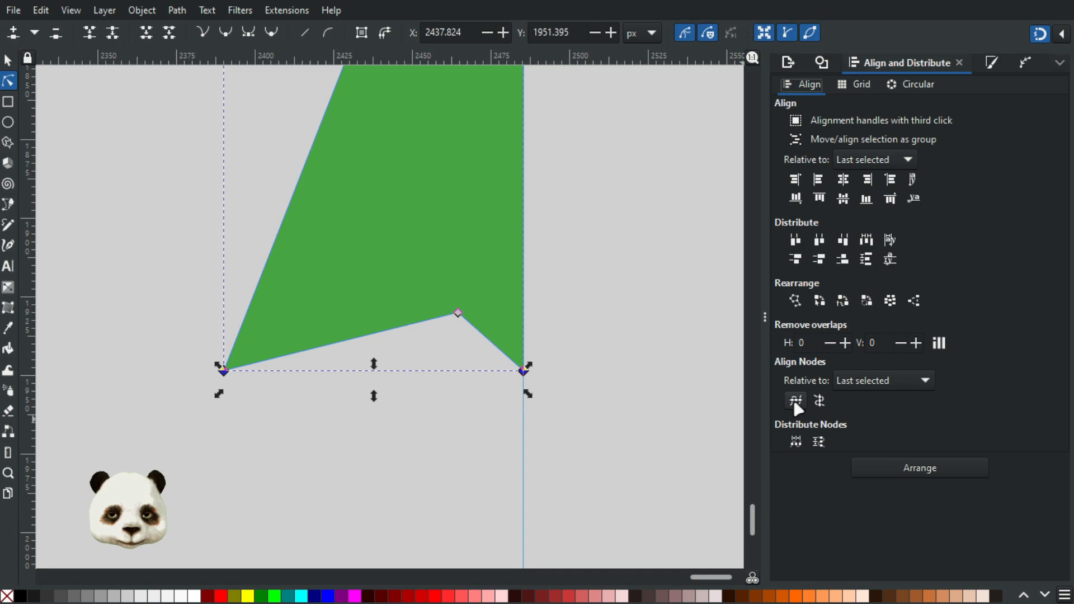
Step: Raise the half shape's tip node slightly along the guide to Y 1704.235 px
{"action": "scroll", "coordinate": [560, 304], "scroll_direction": "down", "scroll_amount": 4}
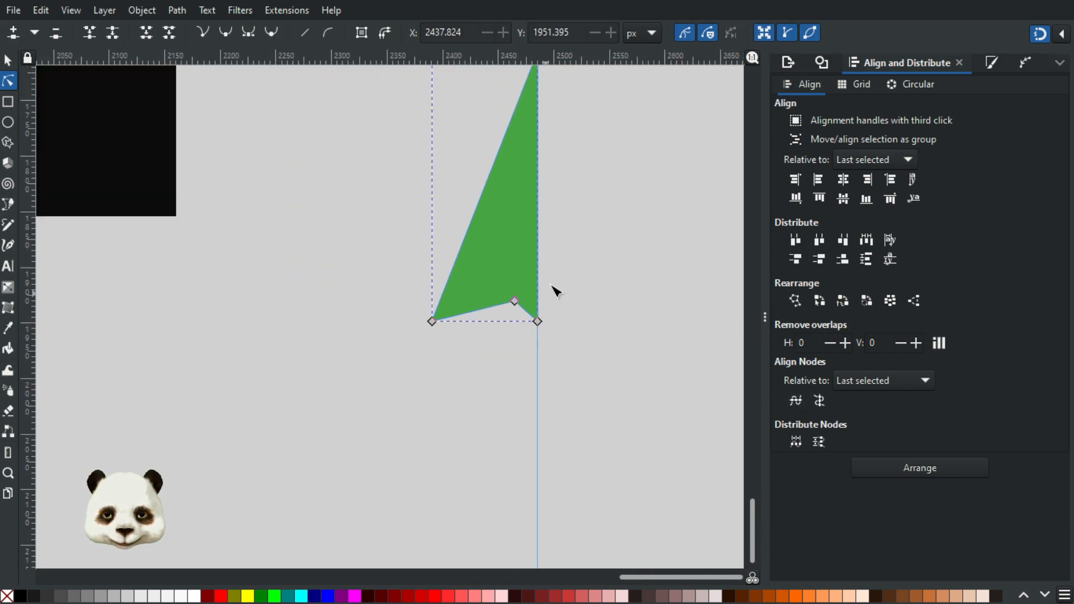
{"action": "scroll", "coordinate": [558, 208], "scroll_direction": "up", "scroll_amount": 1}
{"action": "scroll", "coordinate": [527, 125], "scroll_direction": "up", "scroll_amount": 2}
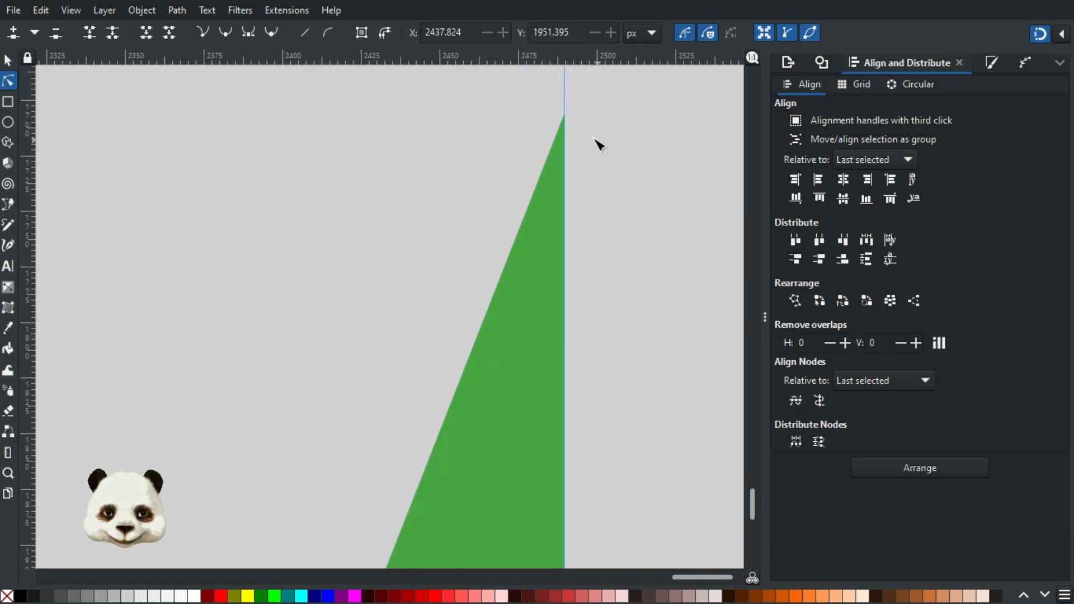
{"action": "scroll", "coordinate": [596, 139], "scroll_direction": "up", "scroll_amount": 2}
{"action": "left_click", "coordinate": [532, 109]}
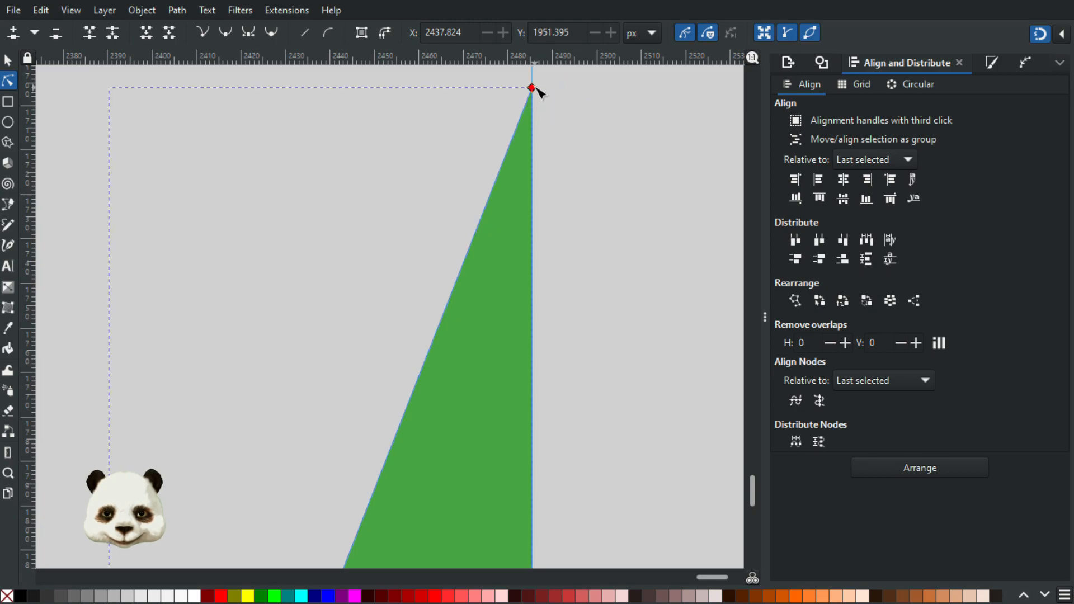
{"action": "left_click", "coordinate": [531, 88]}
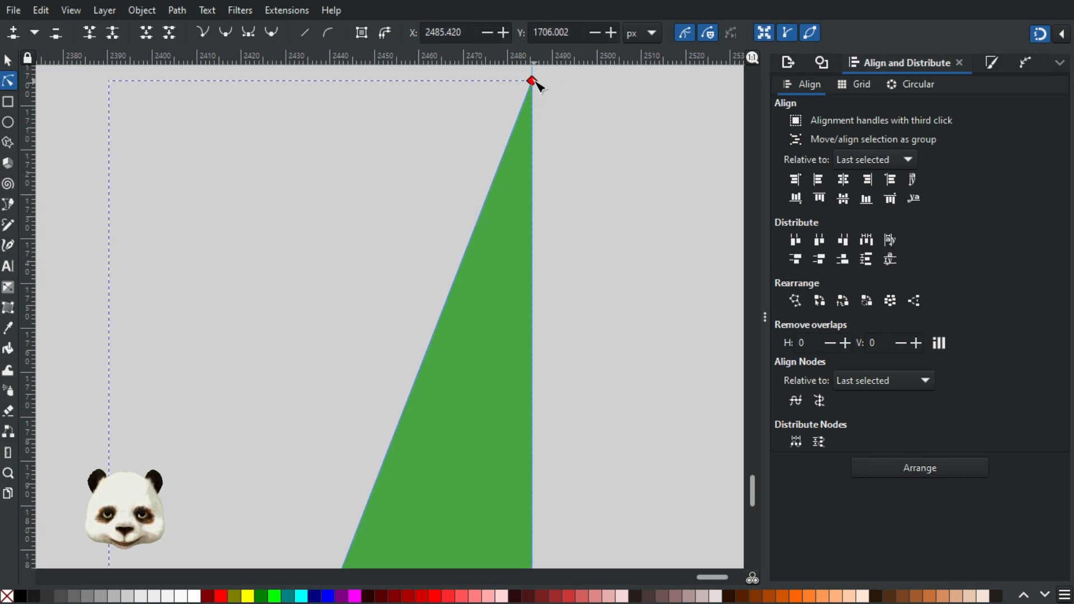
{"action": "scroll", "coordinate": [599, 325], "scroll_direction": "down", "scroll_amount": 5}
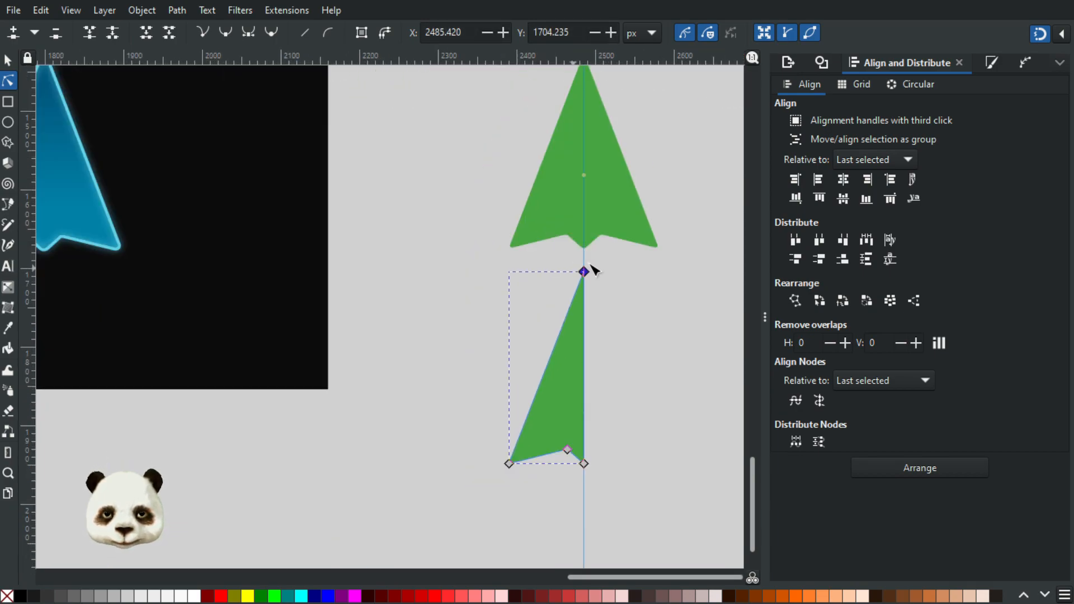
{"action": "left_click", "coordinate": [627, 374]}
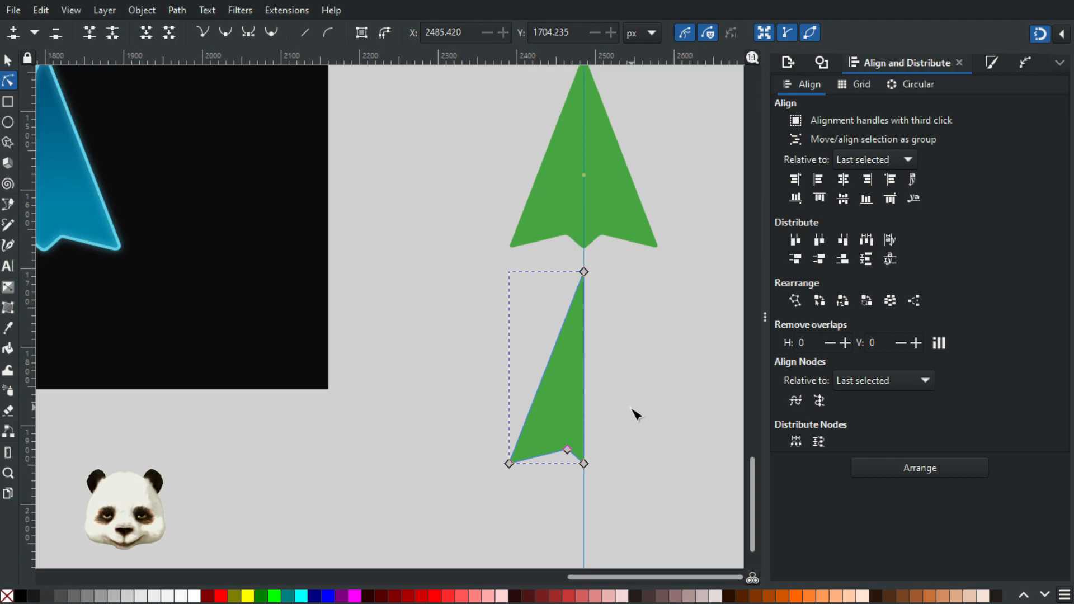
Step: Apply the Mirror symmetry path effect to the green half shape to complete a full sharp-cornered arrow
{"action": "left_click", "coordinate": [8, 60]}
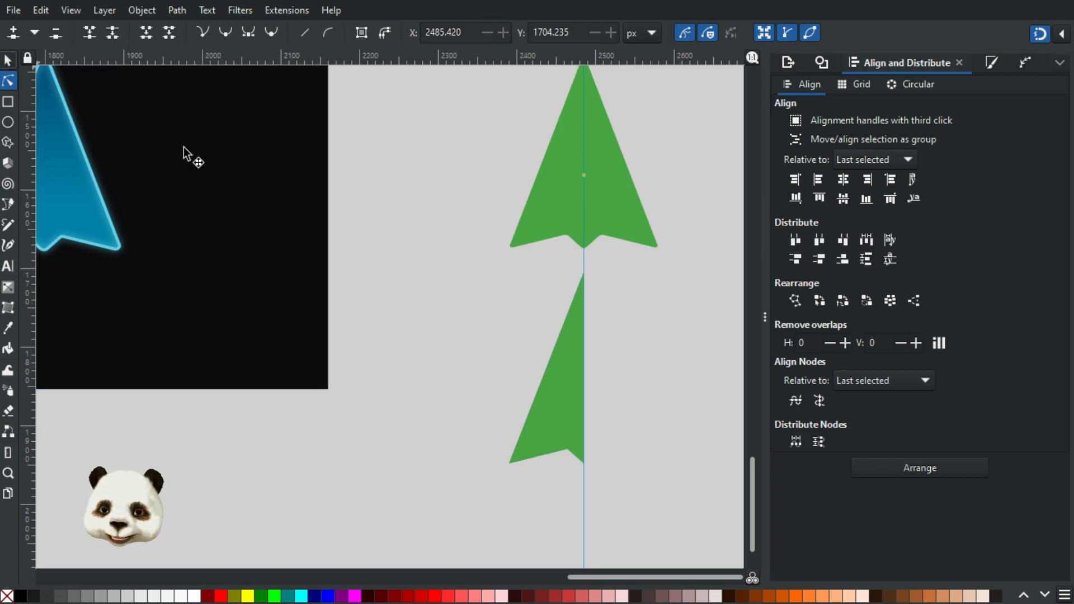
{"action": "left_click", "coordinate": [544, 417]}
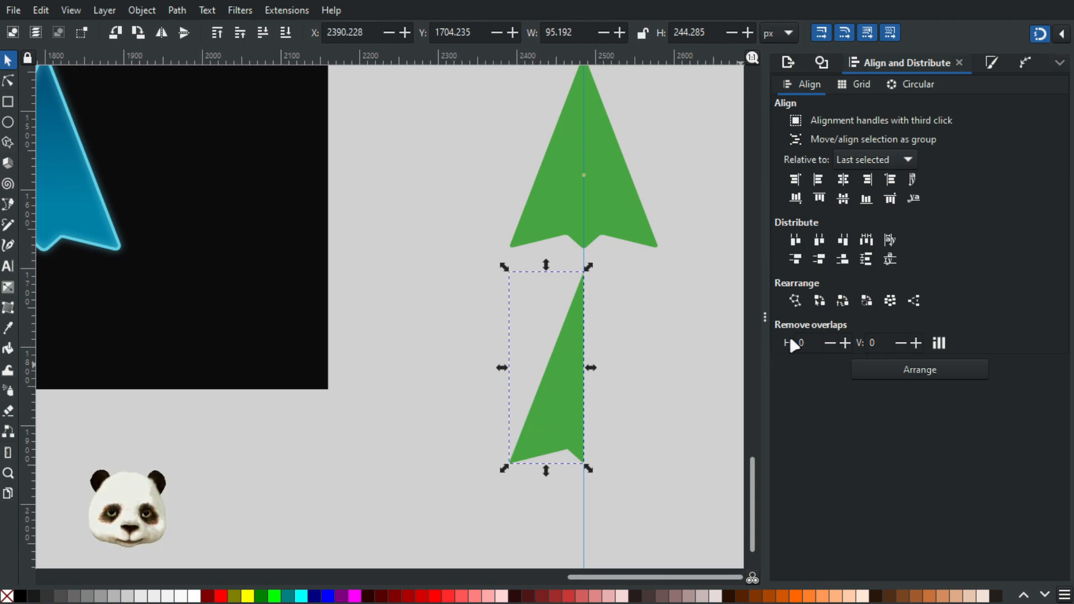
{"action": "left_click", "coordinate": [1024, 60]}
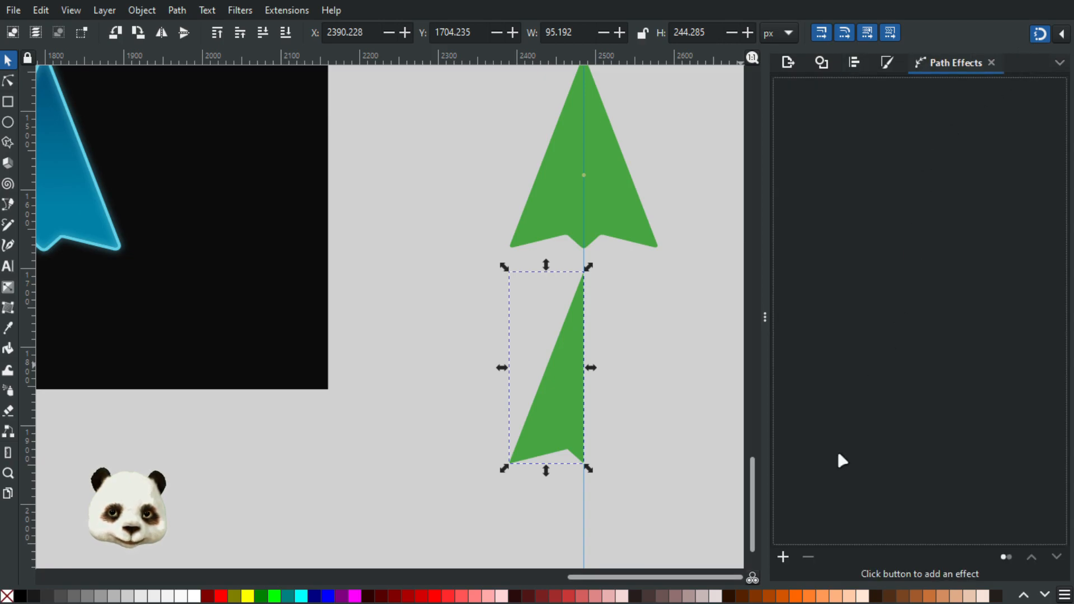
{"action": "left_click", "coordinate": [783, 556]}
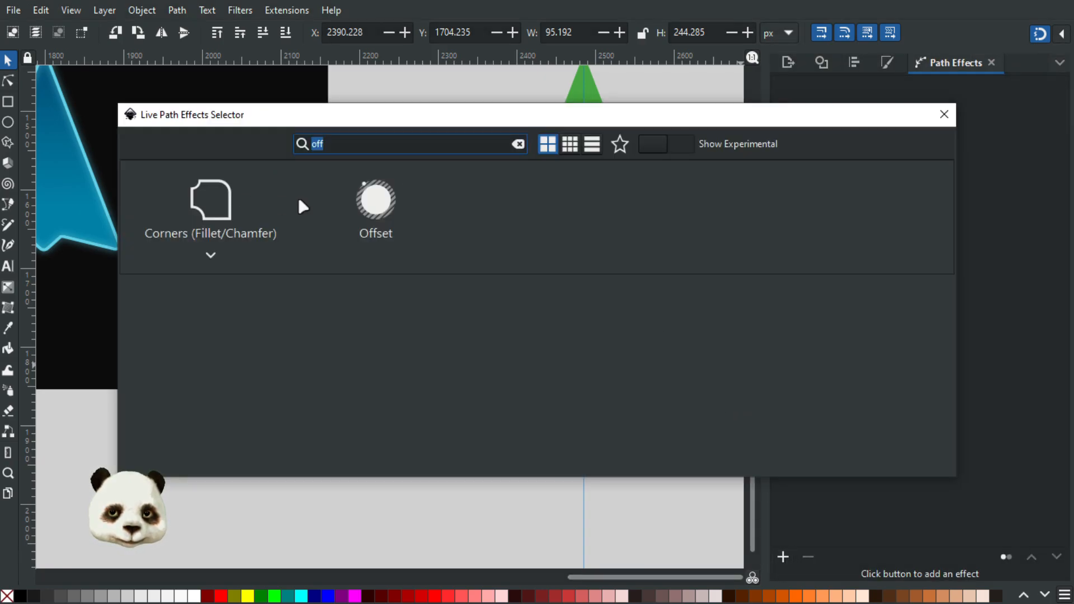
{"action": "type", "text": "mi"}
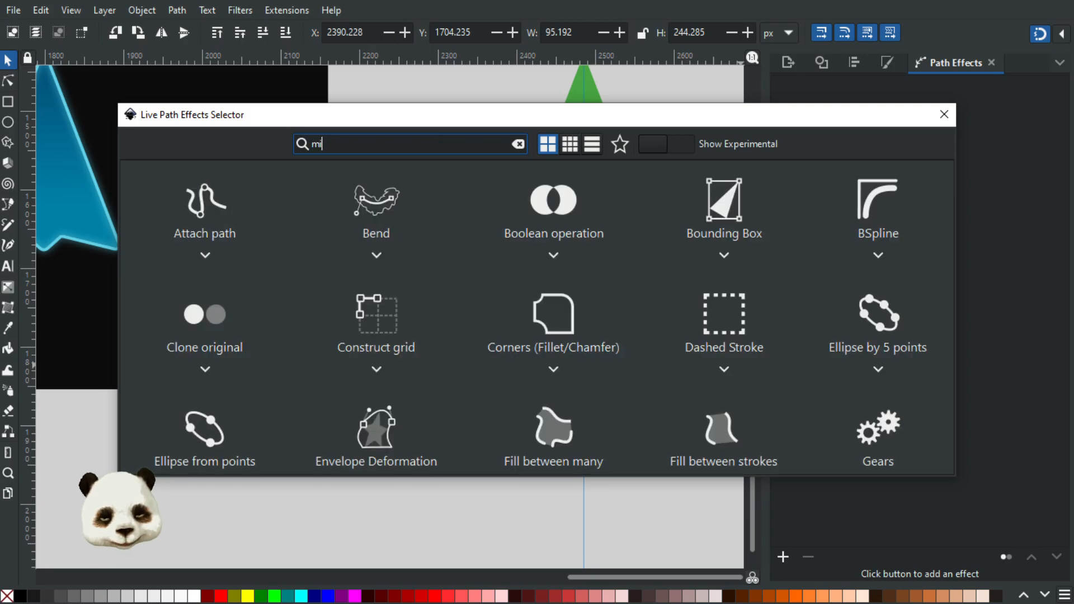
{"action": "type", "text": "rro"}
{"action": "left_click", "coordinate": [210, 226]}
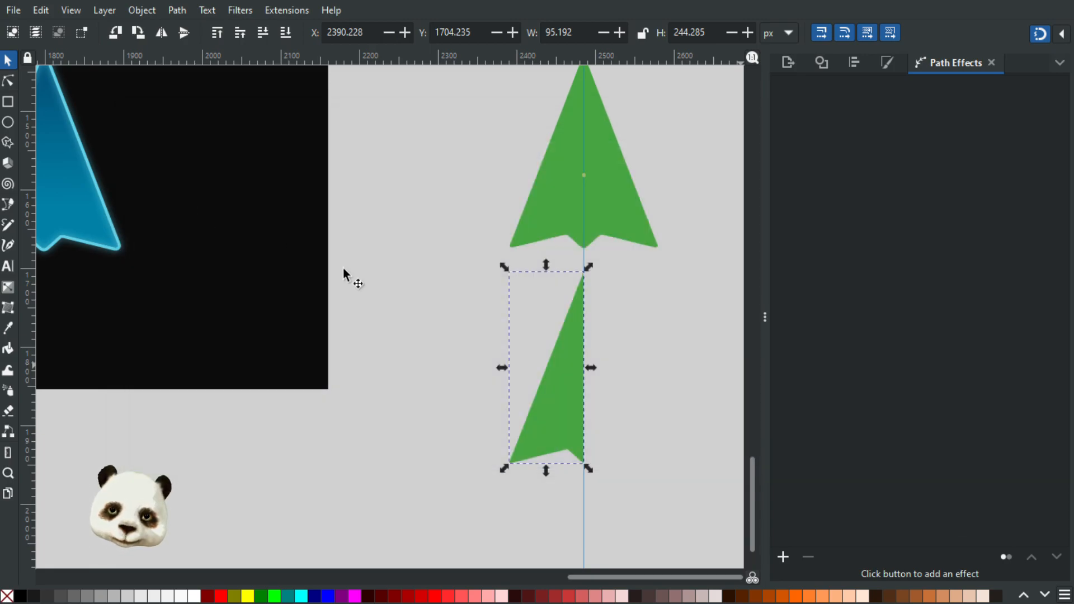
{"action": "left_click", "coordinate": [703, 346]}
Step: Place a duplicate of the mirrored arrow straight below it on the guide at Y 2053.545 px, and convert the copy to a plain path
{"action": "scroll", "coordinate": [674, 364], "scroll_direction": "down", "scroll_amount": 2}
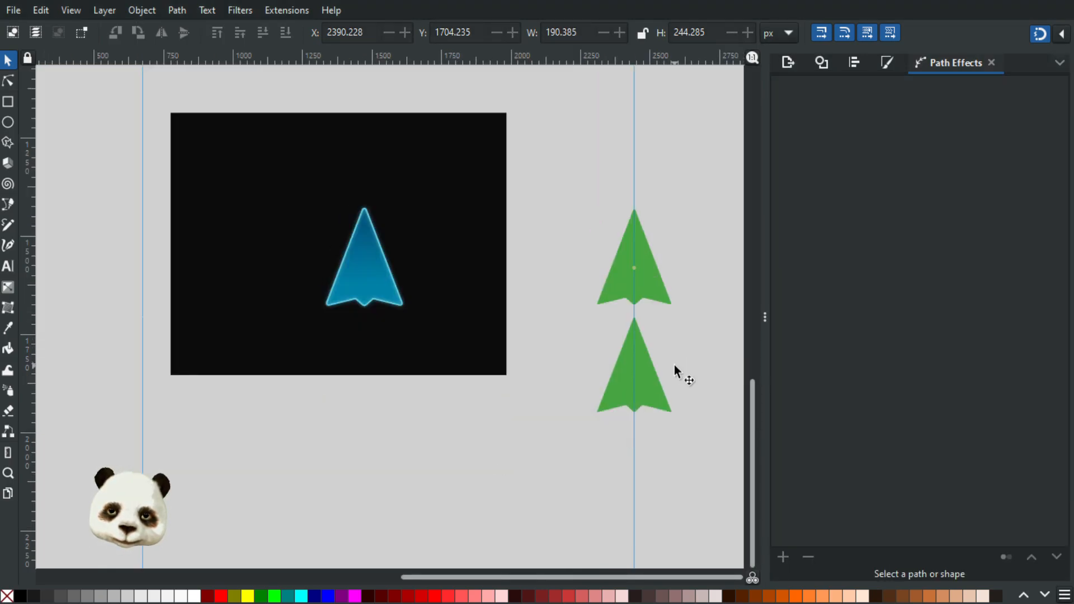
{"action": "scroll", "coordinate": [678, 372], "scroll_direction": "up", "scroll_amount": 1}
{"action": "scroll", "coordinate": [678, 372], "scroll_direction": "up", "scroll_amount": 3}
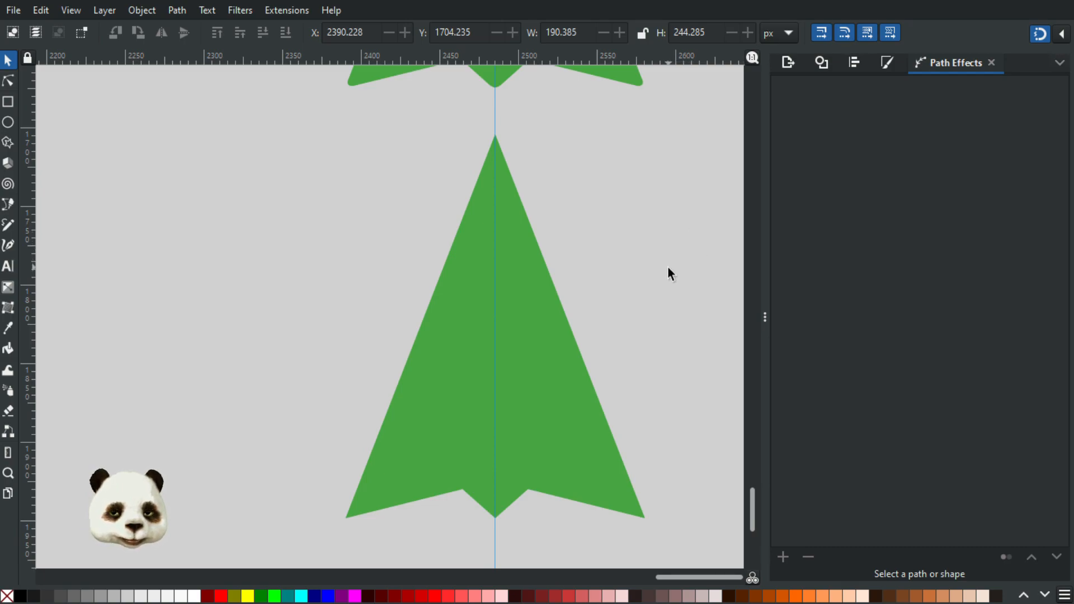
{"action": "scroll", "coordinate": [627, 286], "scroll_direction": "down", "scroll_amount": 1}
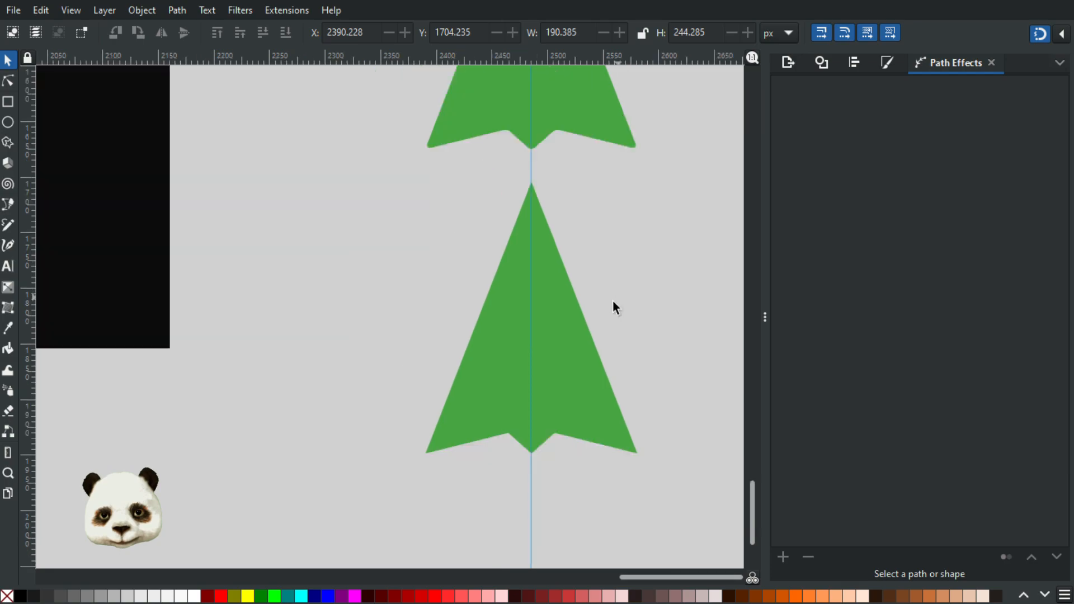
{"action": "scroll", "coordinate": [613, 307], "scroll_direction": "down", "scroll_amount": 2}
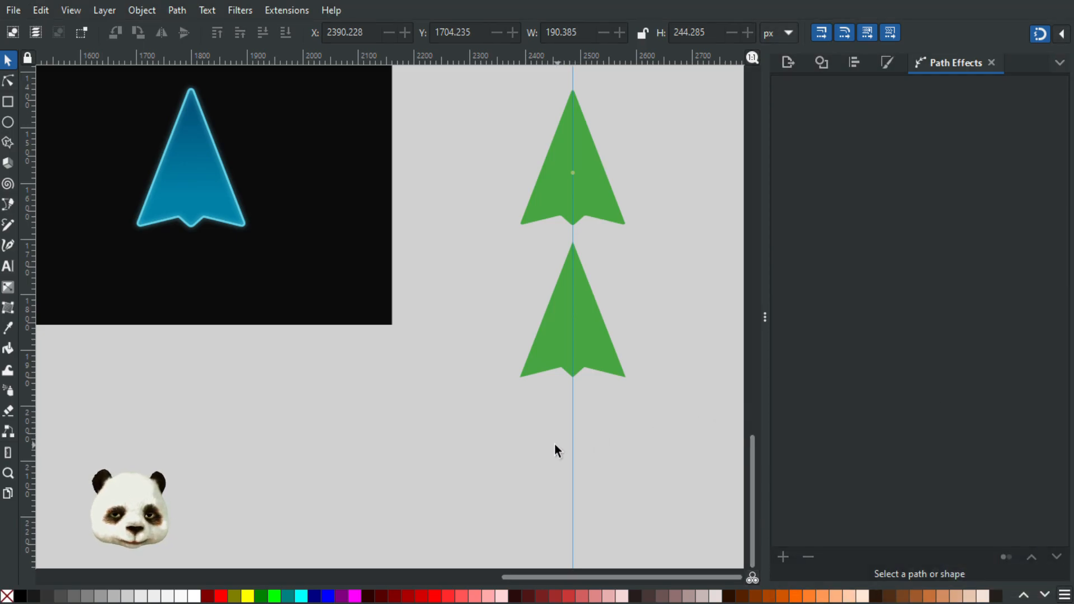
{"action": "left_click", "coordinate": [596, 351]}
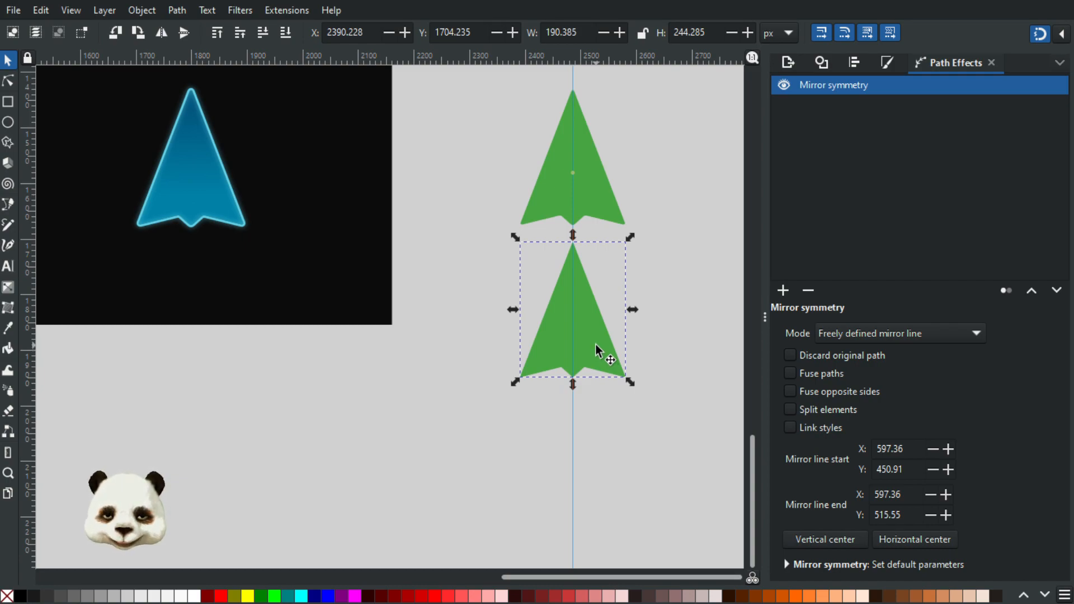
{"action": "left_click_drag", "start_coordinate": [590, 329], "coordinate": [597, 522]}
{"action": "left_click_drag", "start_coordinate": [690, 506], "coordinate": [712, 369]}
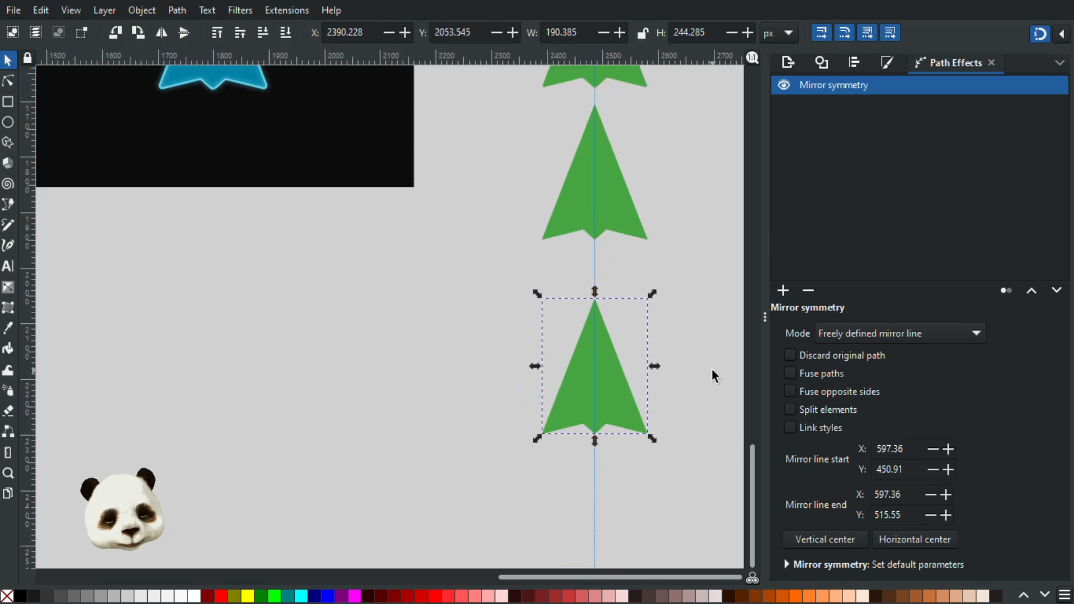
{"action": "key", "text": "ctrl+shift+c"}
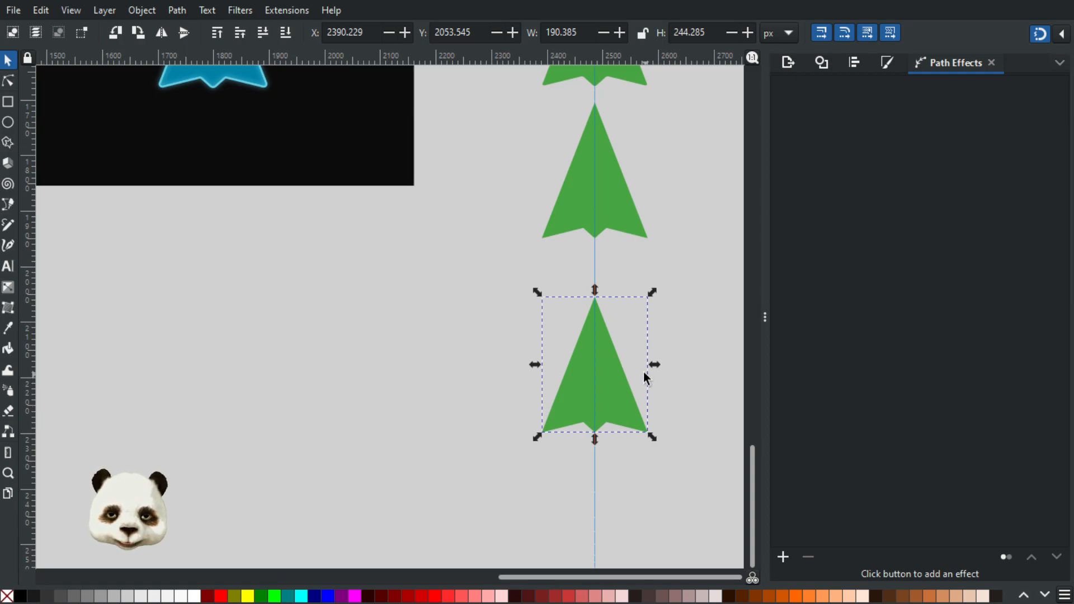
{"action": "scroll", "coordinate": [643, 371], "scroll_direction": "up", "scroll_amount": 3}
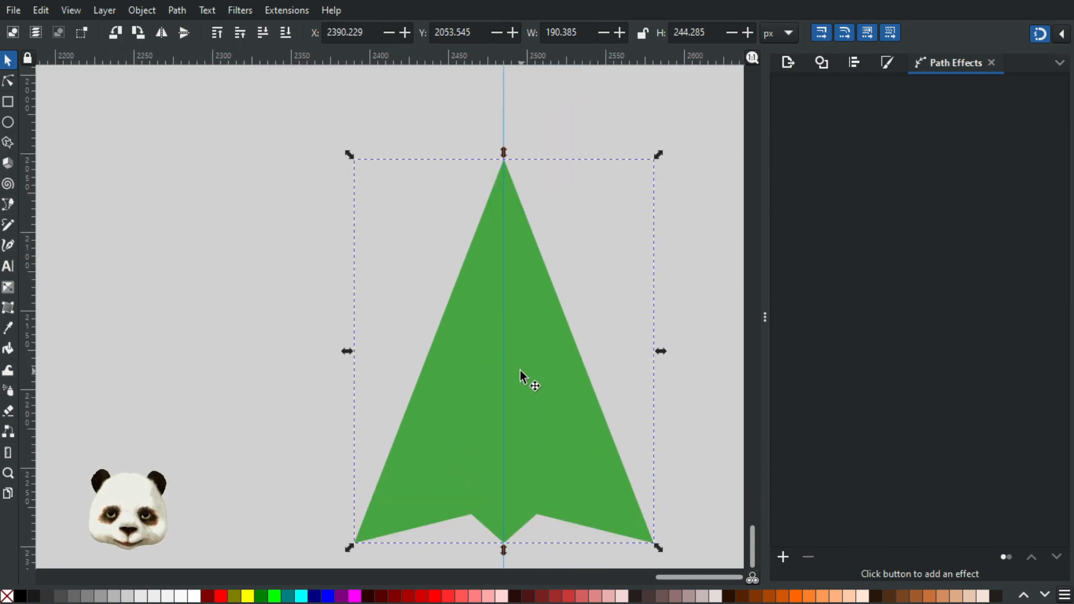
Step: Duplicate the lower green arrow in place and add the Offset path effect to the copy
{"action": "key", "text": "ctrl+d"}
{"action": "left_click_drag", "start_coordinate": [569, 372], "coordinate": [624, 356]}
{"action": "key", "text": "ctrl+z"}
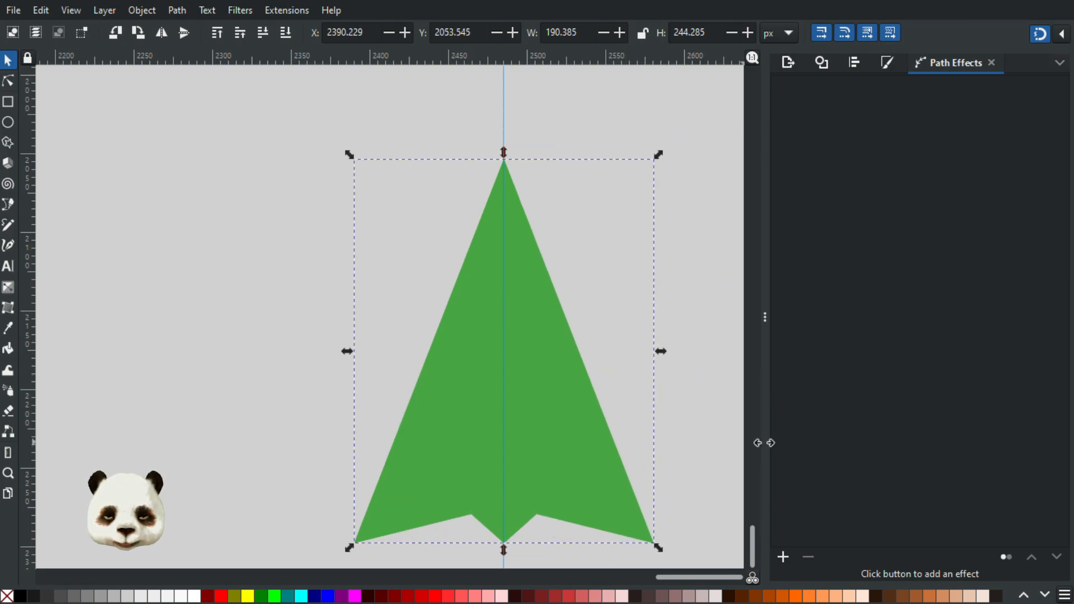
{"action": "left_click", "coordinate": [782, 557]}
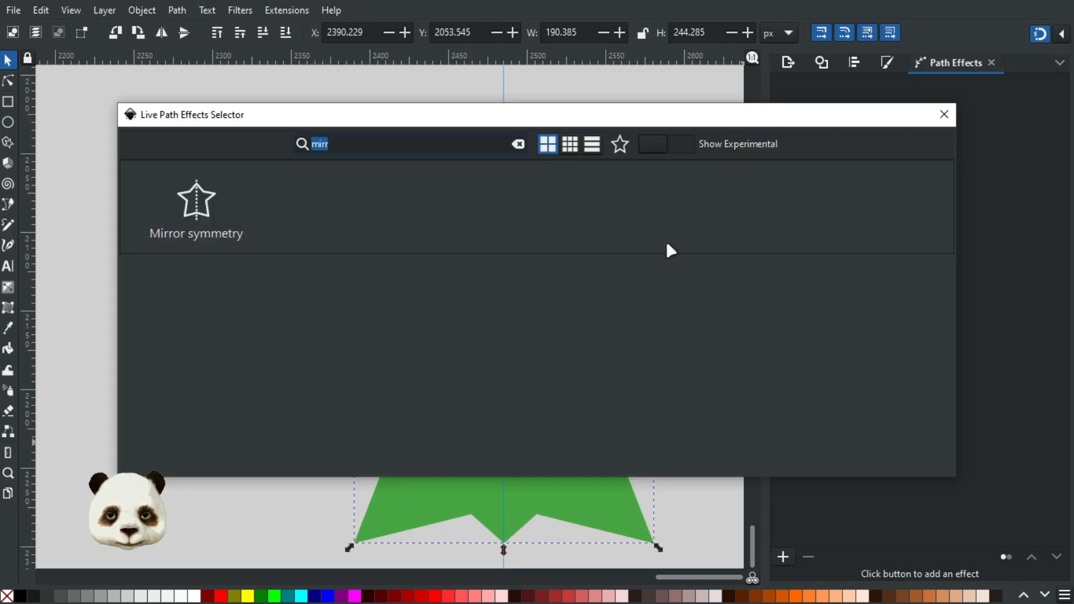
{"action": "type", "text": "offs"}
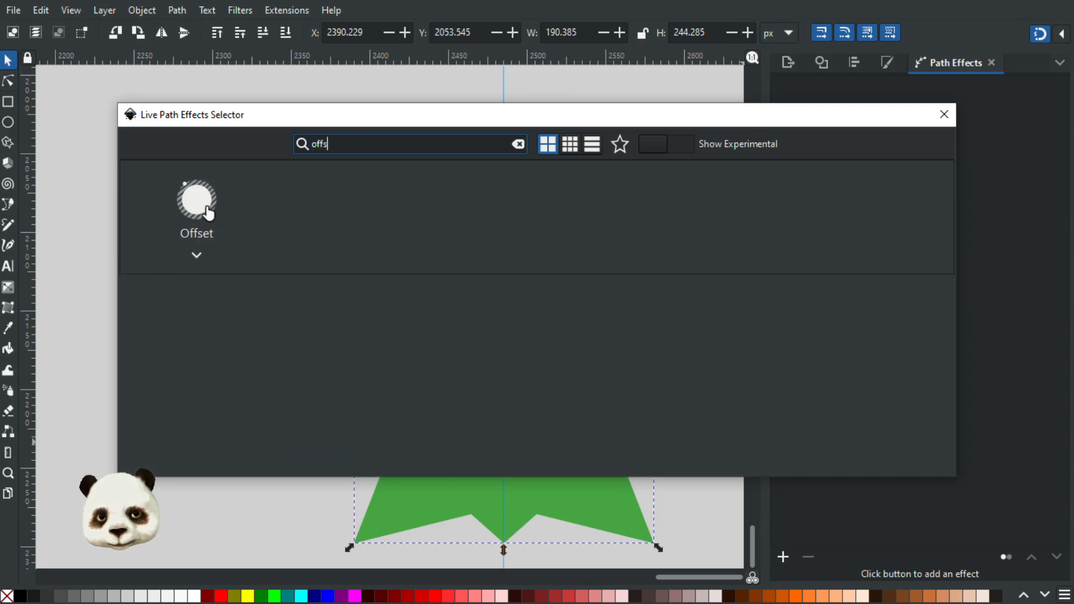
{"action": "left_click", "coordinate": [197, 200]}
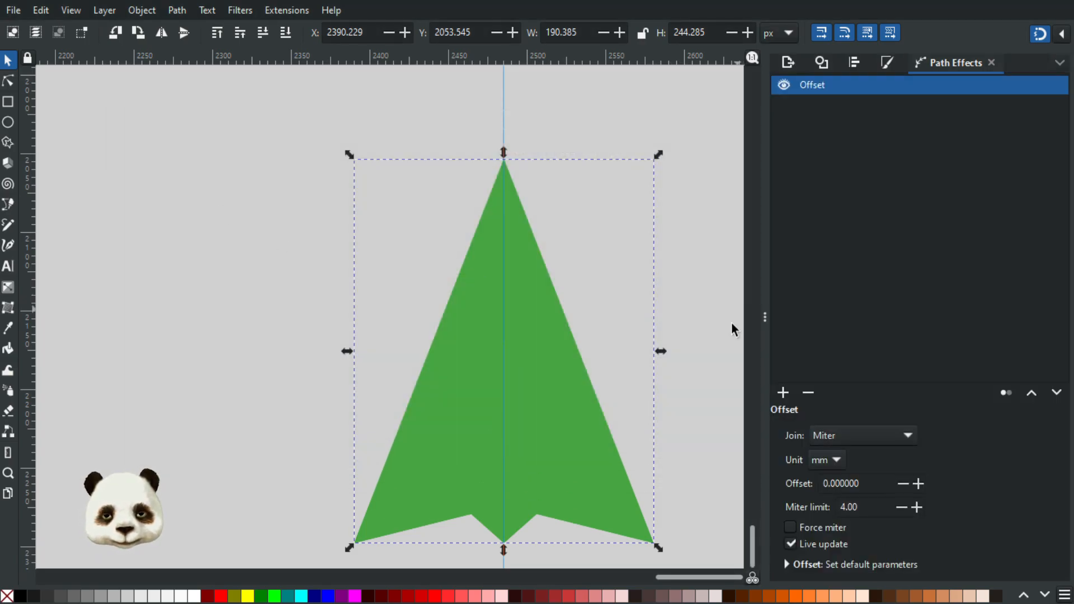
Step: Fill the copy with a very dark red and set its offset to -4.5 mm
{"action": "left_click", "coordinate": [223, 598]}
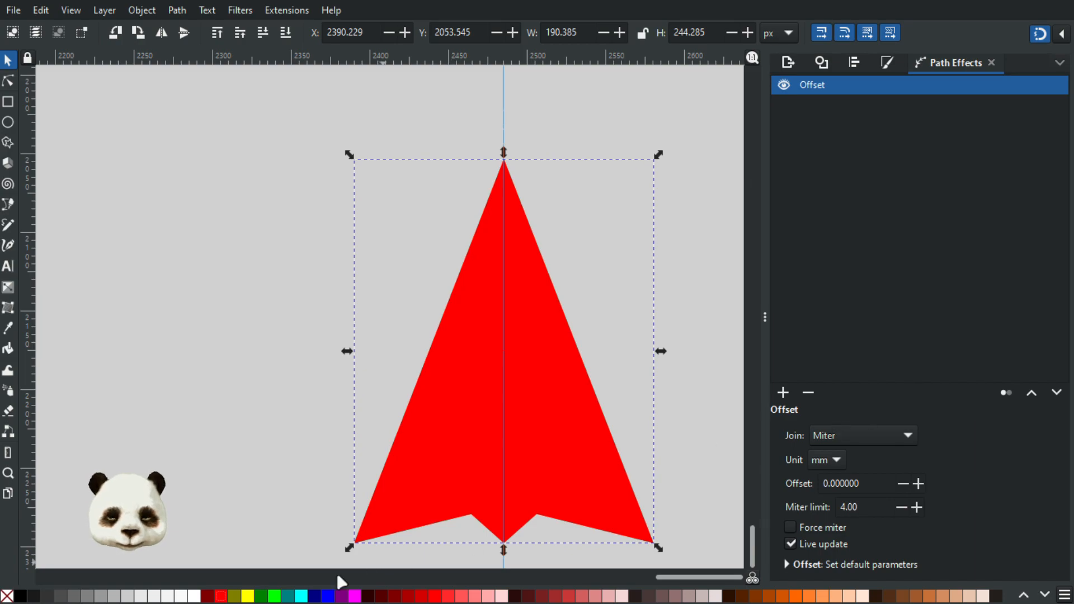
{"action": "left_click", "coordinate": [370, 597]}
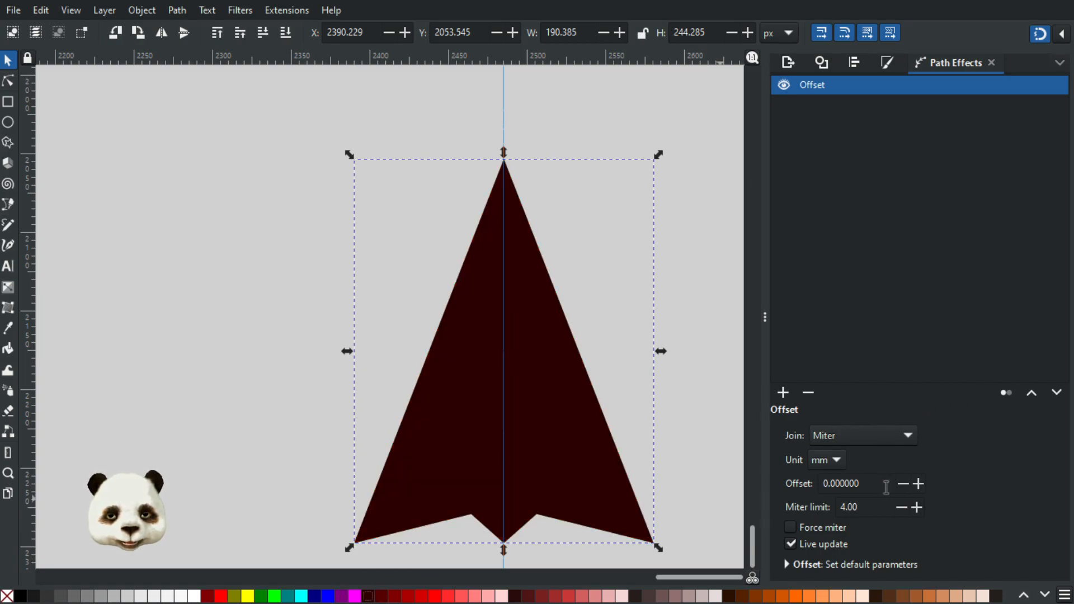
{"action": "left_click", "coordinate": [903, 484]}
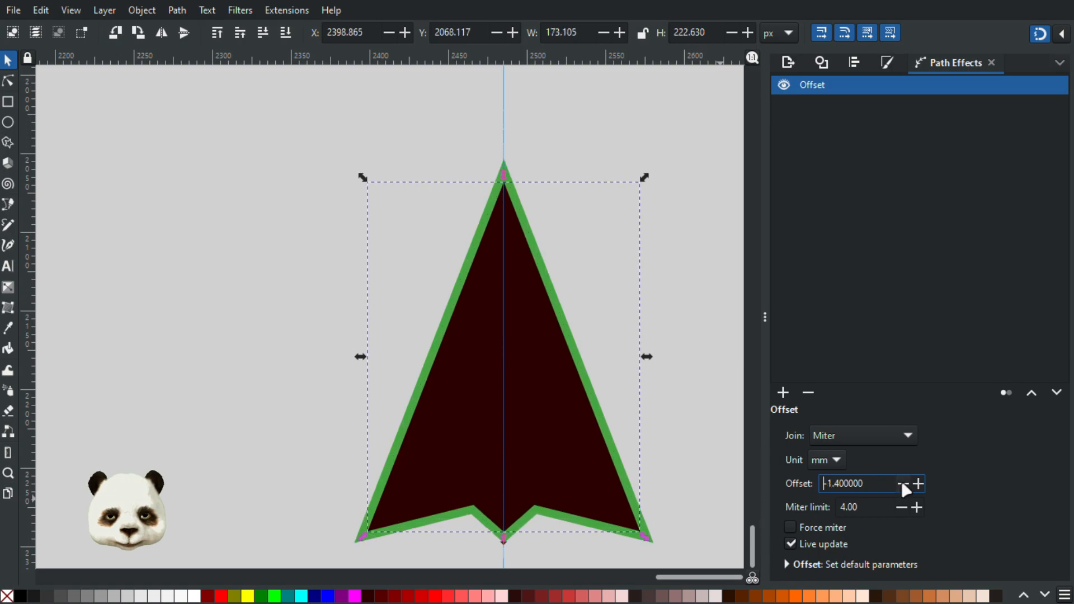
{"action": "left_click", "coordinate": [903, 484]}
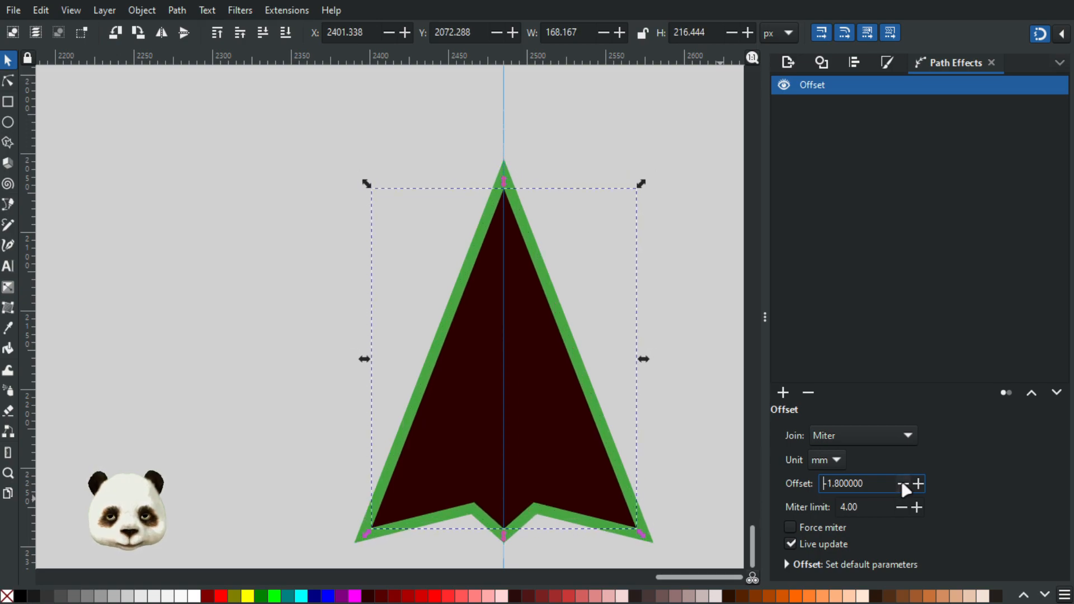
{"action": "left_click", "coordinate": [903, 484]}
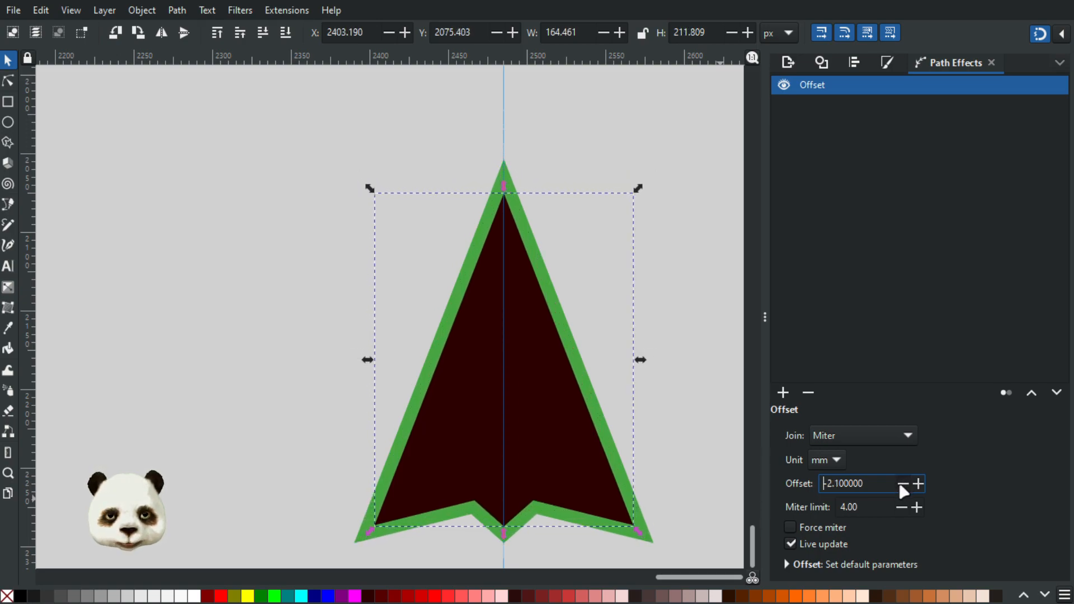
{"action": "left_click", "coordinate": [903, 483]}
{"action": "left_click", "coordinate": [903, 484]}
{"action": "left_click", "coordinate": [903, 484]}
{"action": "left_click", "coordinate": [903, 484]}
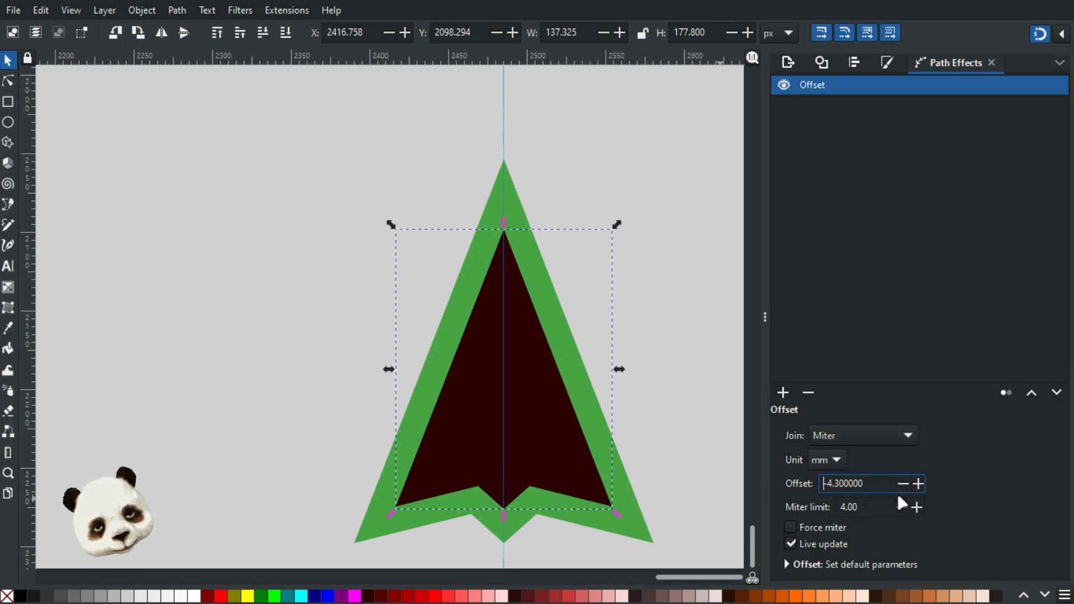
{"action": "left_click", "coordinate": [901, 484]}
{"action": "left_click", "coordinate": [901, 485]}
{"action": "left_click", "coordinate": [901, 484]}
{"action": "left_click", "coordinate": [918, 485]}
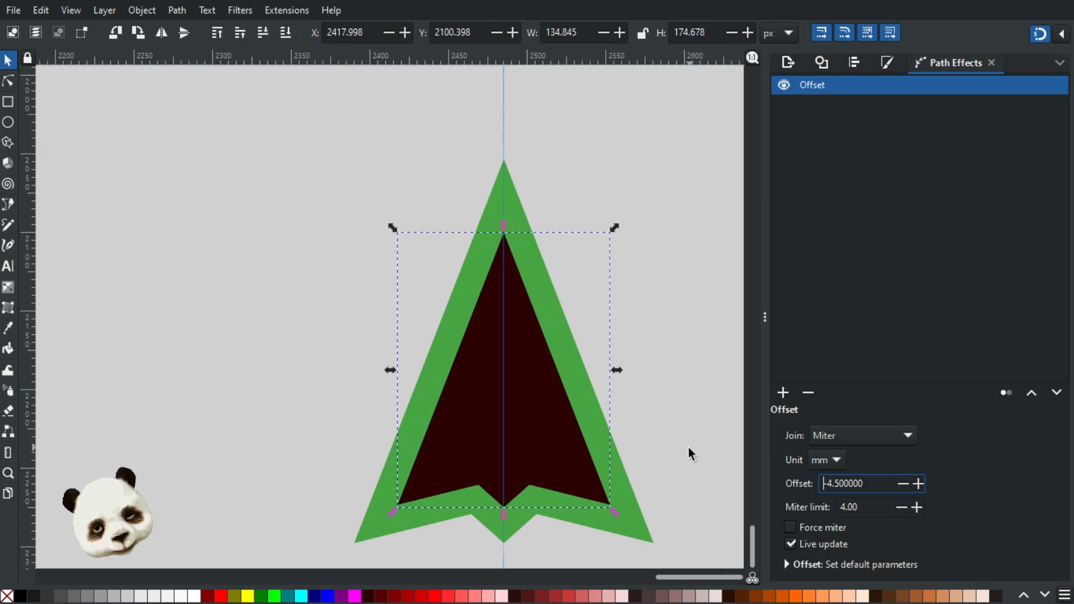
Step: Convert the offset shape to a plain path and raise its bottom centre node along the guide to Y 2267.828 px
{"action": "left_click", "coordinate": [8, 80]}
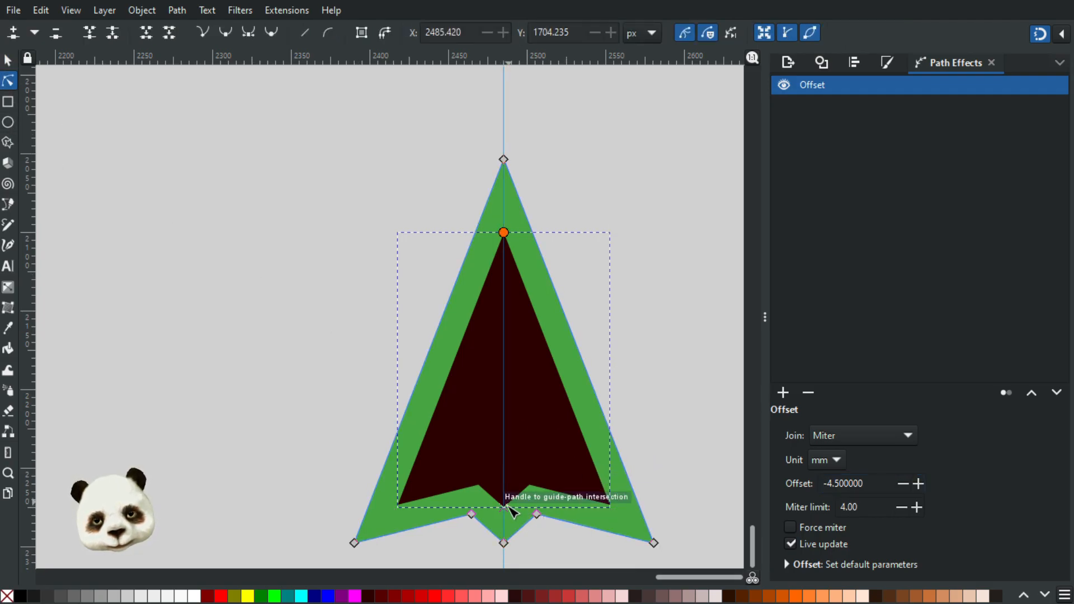
{"action": "scroll", "coordinate": [509, 509], "scroll_direction": "up", "scroll_amount": 3}
{"action": "scroll", "coordinate": [509, 515], "scroll_direction": "up", "scroll_amount": 1}
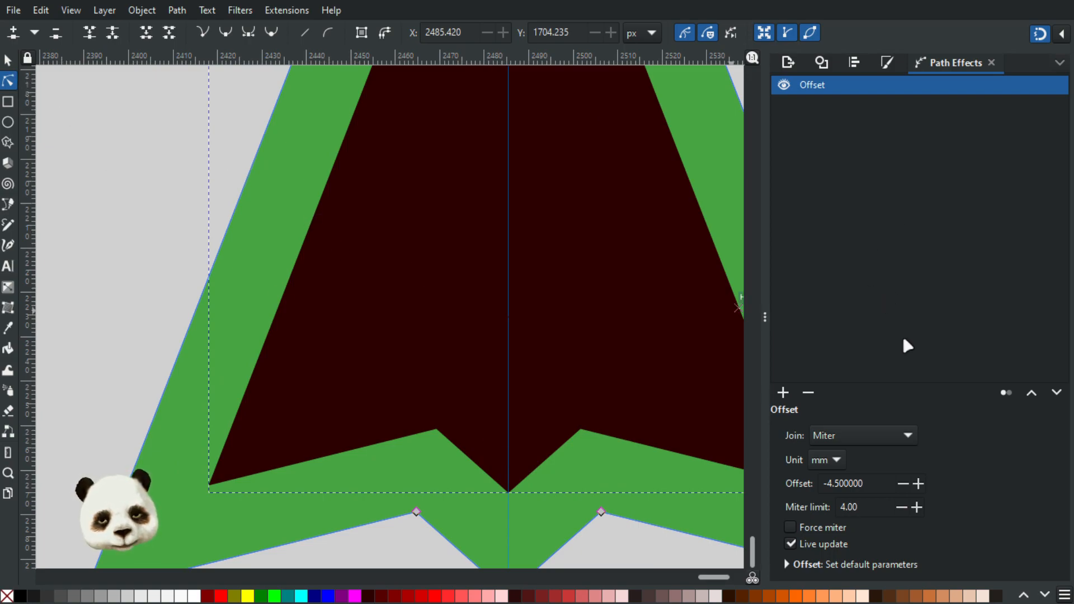
{"action": "key", "text": "ctrl+shift+c"}
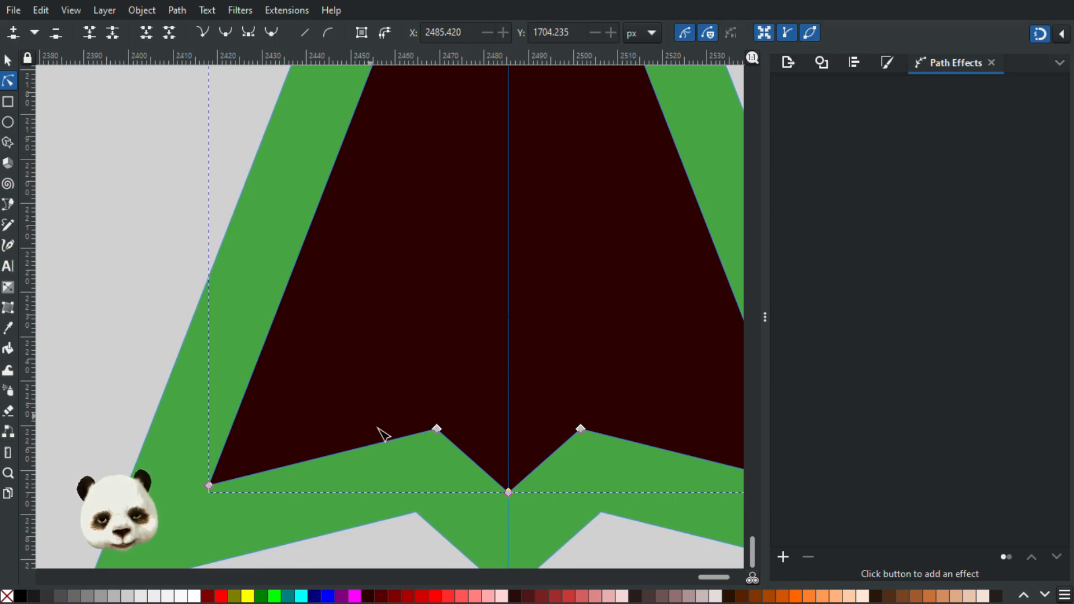
{"action": "left_click_drag", "start_coordinate": [509, 493], "coordinate": [509, 458]}
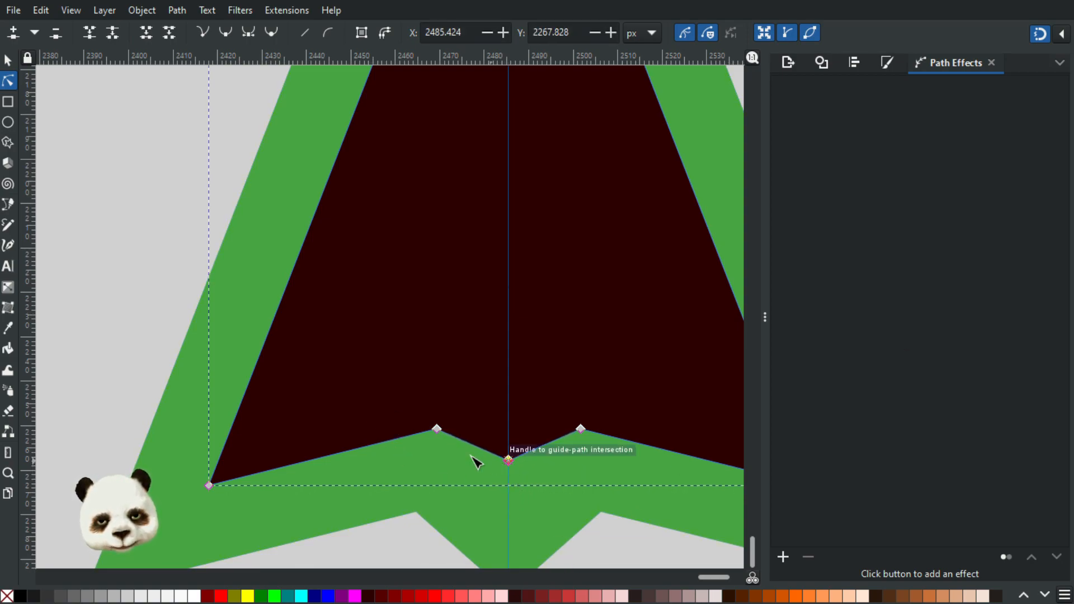
Step: Examine the green border around the dark shape's lower edge and wing tips
{"action": "scroll", "coordinate": [470, 506], "scroll_direction": "down", "scroll_amount": 3}
{"action": "left_click", "coordinate": [635, 397]}
{"action": "scroll", "coordinate": [677, 434], "scroll_direction": "down", "scroll_amount": 2}
{"action": "scroll", "coordinate": [685, 439], "scroll_direction": "up", "scroll_amount": 1}
{"action": "scroll", "coordinate": [526, 492], "scroll_direction": "up", "scroll_amount": 2}
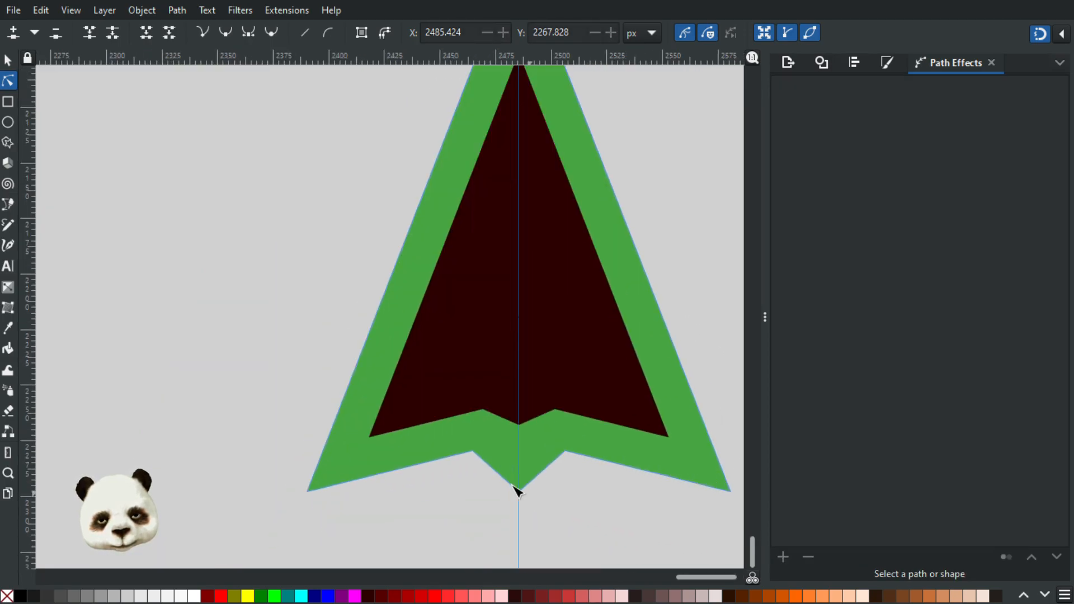
{"action": "scroll", "coordinate": [436, 416], "scroll_direction": "up", "scroll_amount": 2}
{"action": "scroll", "coordinate": [365, 411], "scroll_direction": "up", "scroll_amount": 1}
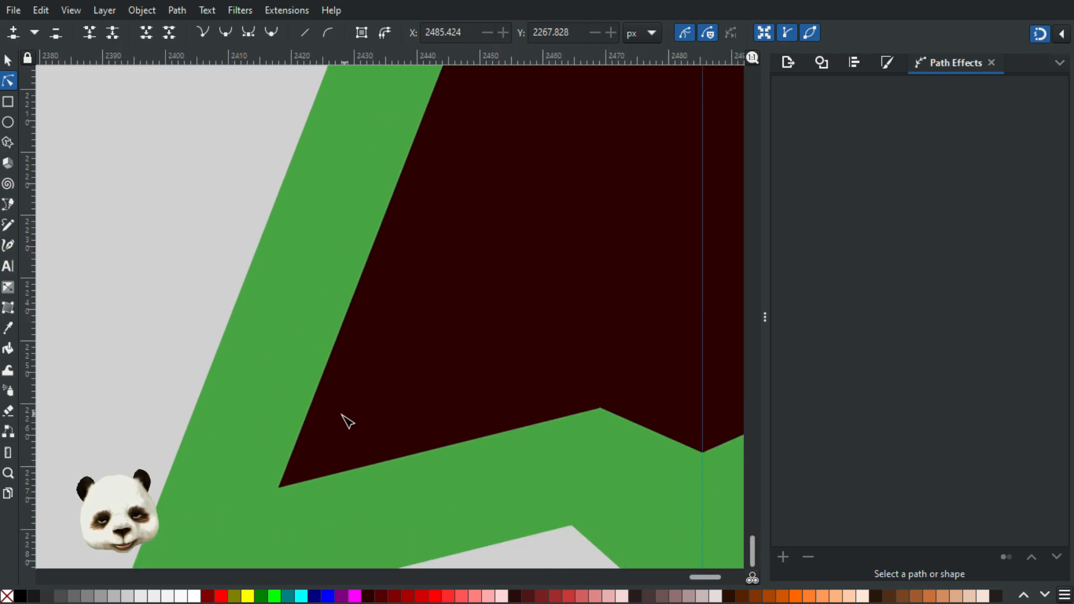
{"action": "scroll", "coordinate": [344, 422], "scroll_direction": "down", "scroll_amount": 2}
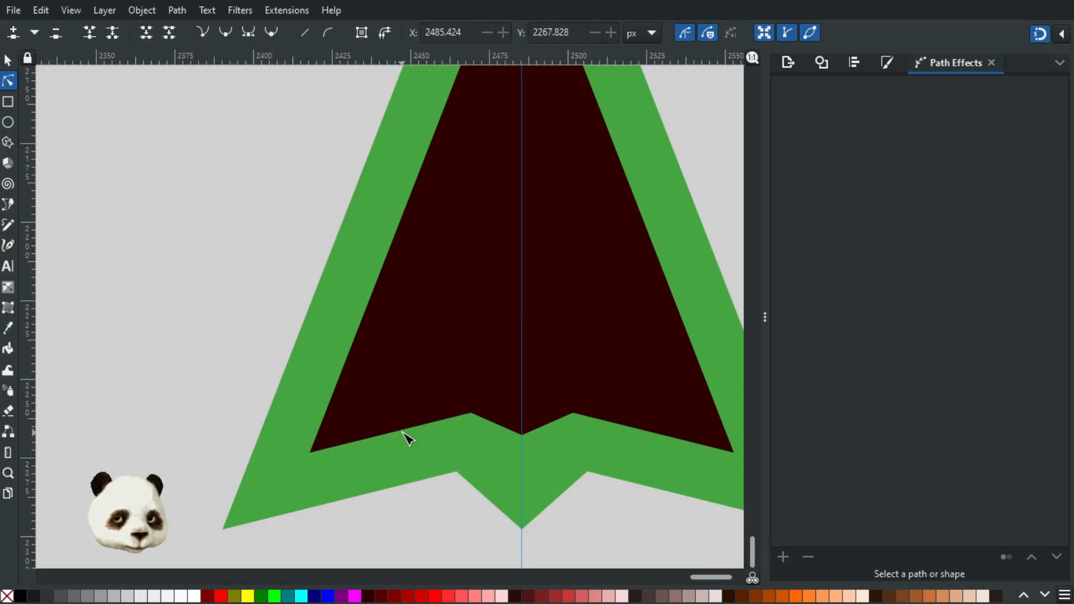
{"action": "scroll", "coordinate": [408, 436], "scroll_direction": "down", "scroll_amount": 3}
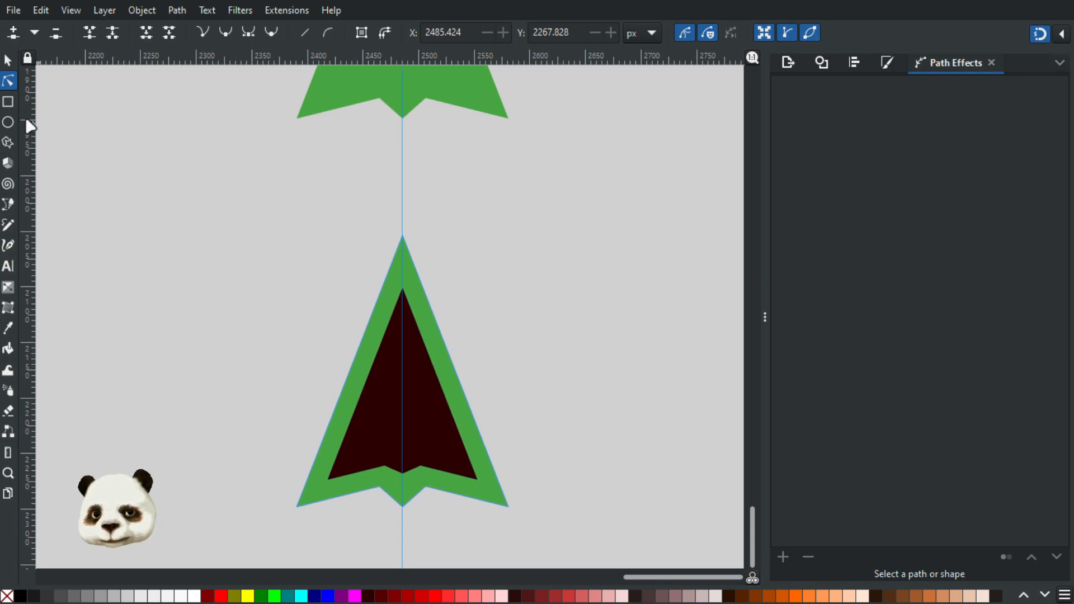
Step: Draw a rectangle about 180 by 309 px over the arrow's right half from the guide and subtract it from the dark shape
{"action": "left_click", "coordinate": [7, 102]}
{"action": "left_click_drag", "start_coordinate": [402, 216], "coordinate": [603, 560]}
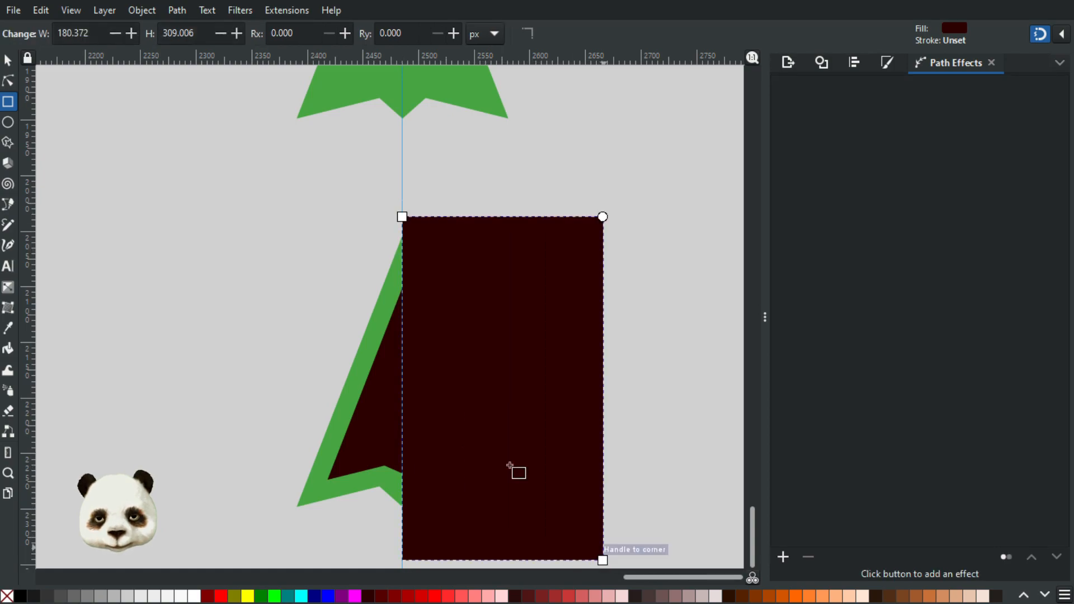
{"action": "left_click", "coordinate": [10, 67]}
{"action": "left_click", "coordinate": [375, 417], "text": "shift"}
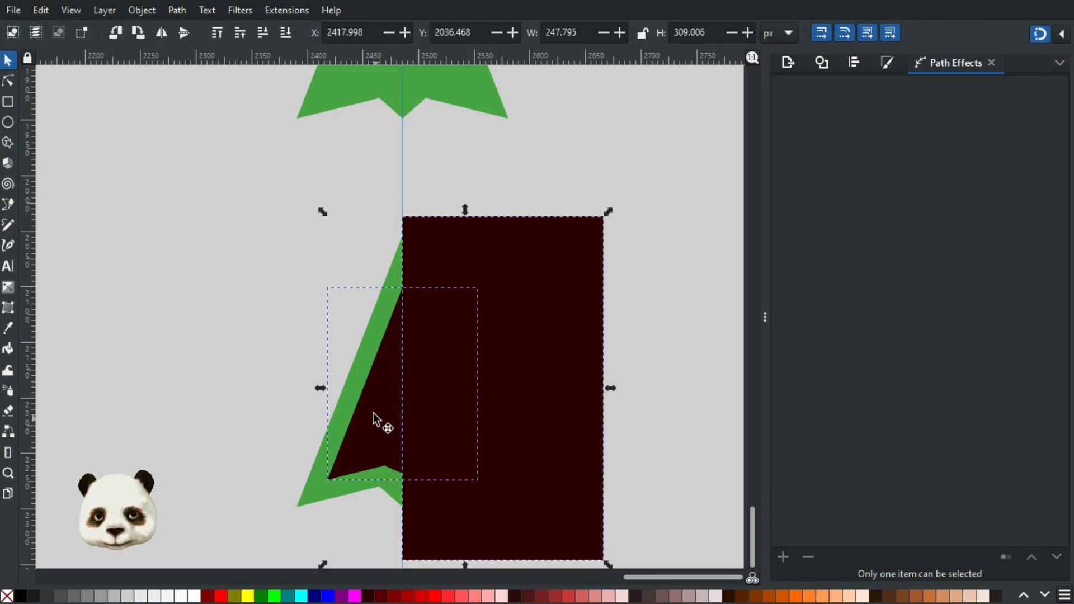
{"action": "key", "text": "ctrl+minus"}
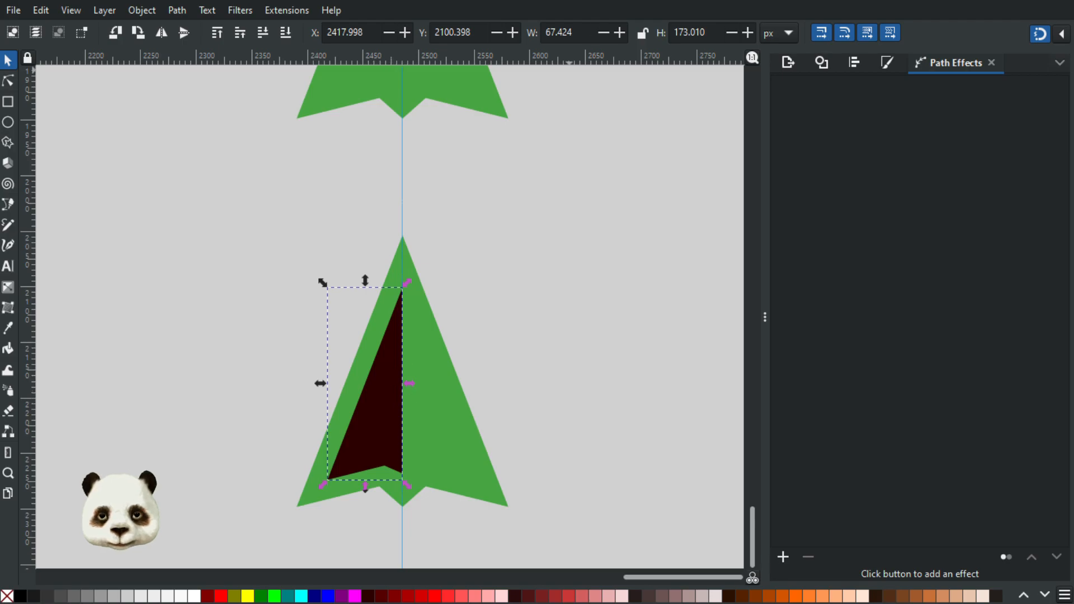
Step: Apply the Mirror symmetry path effect to the dark half shape with Fuse paths and Link styles enabled
{"action": "left_click", "coordinate": [783, 557]}
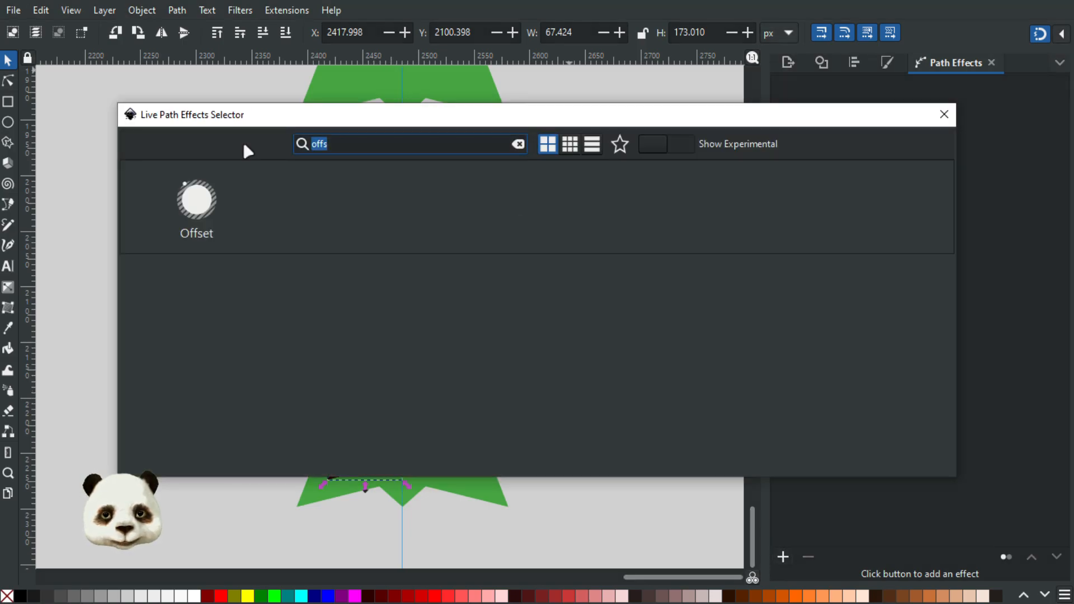
{"action": "type", "text": "mirr"}
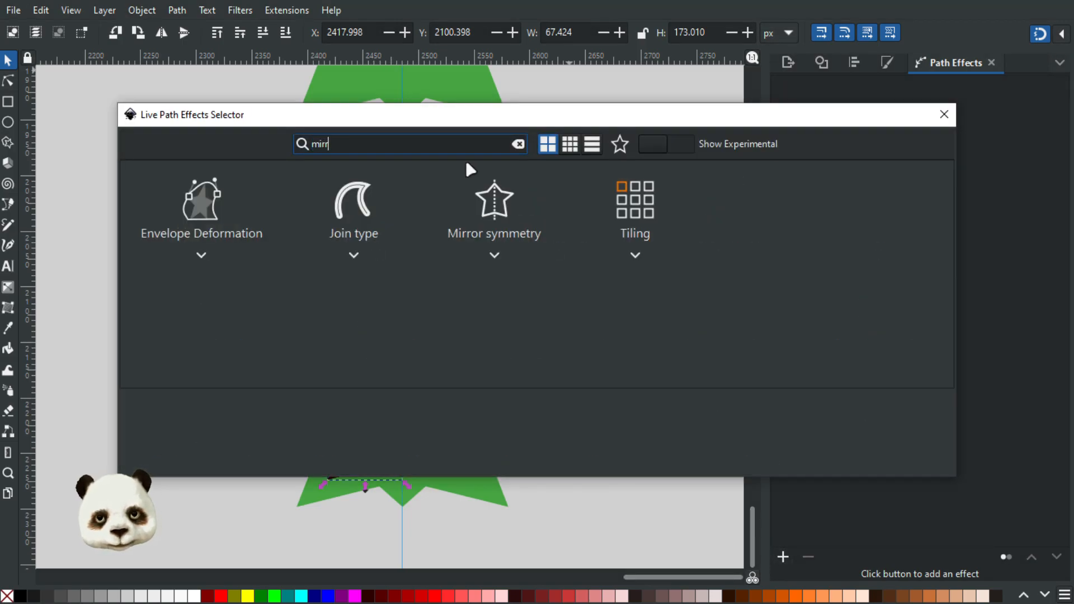
{"action": "left_click", "coordinate": [223, 224]}
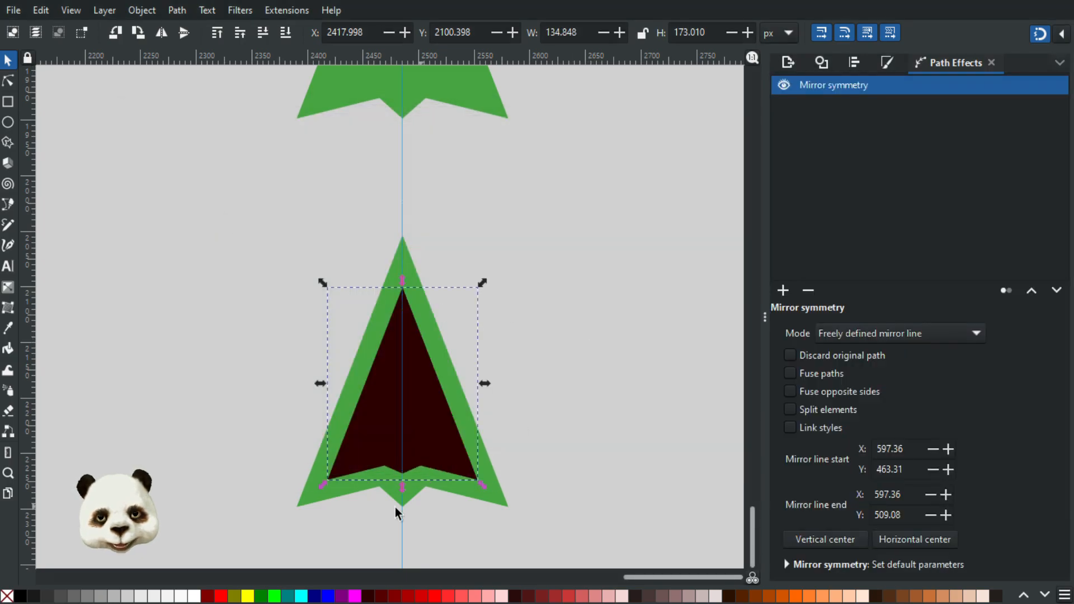
{"action": "scroll", "coordinate": [385, 476], "scroll_direction": "up", "scroll_amount": 2}
{"action": "left_click", "coordinate": [791, 372]}
{"action": "left_click", "coordinate": [789, 428]}
{"action": "left_click", "coordinate": [690, 391]}
Step: Add a node on each edge beside the dark shape's left wing tip, the upper one at about X 2425.9, Y 2253.1 px
{"action": "scroll", "coordinate": [316, 484], "scroll_direction": "up", "scroll_amount": 4}
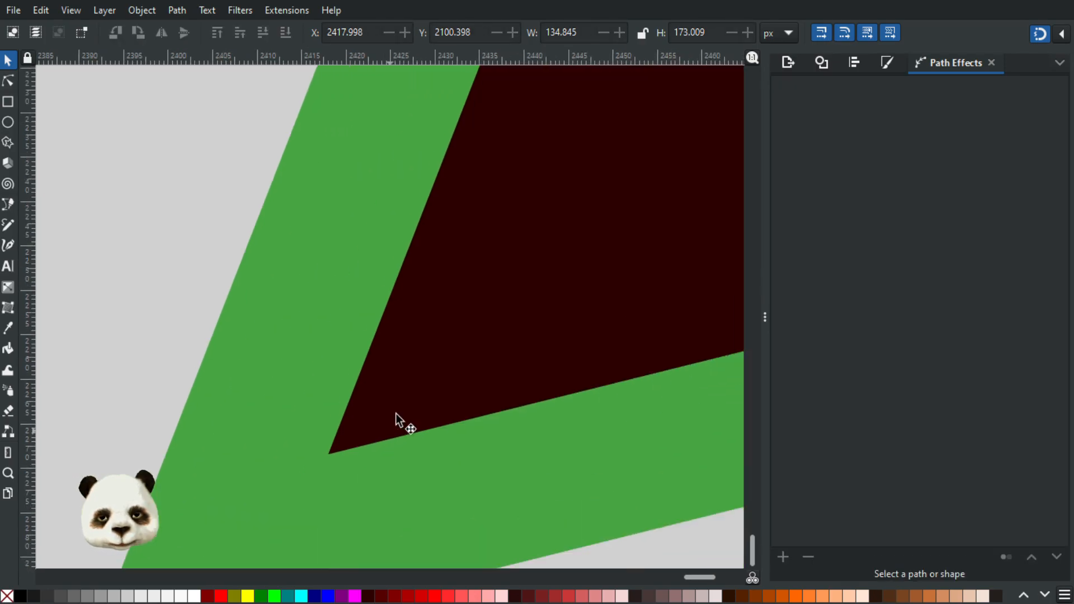
{"action": "scroll", "coordinate": [422, 350], "scroll_direction": "down", "scroll_amount": 3}
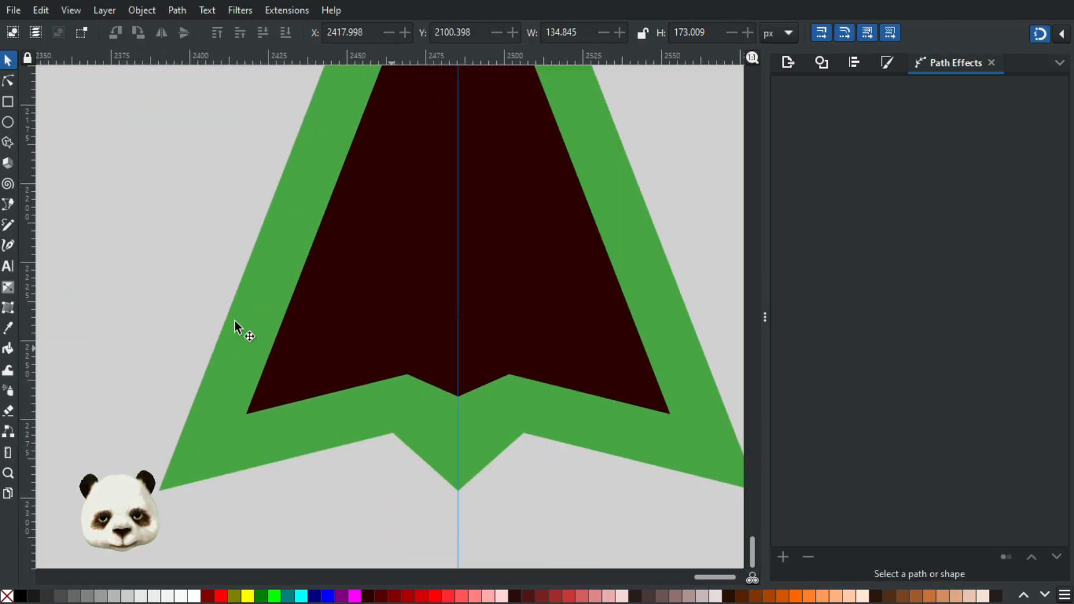
{"action": "scroll", "coordinate": [288, 336], "scroll_direction": "up", "scroll_amount": 2}
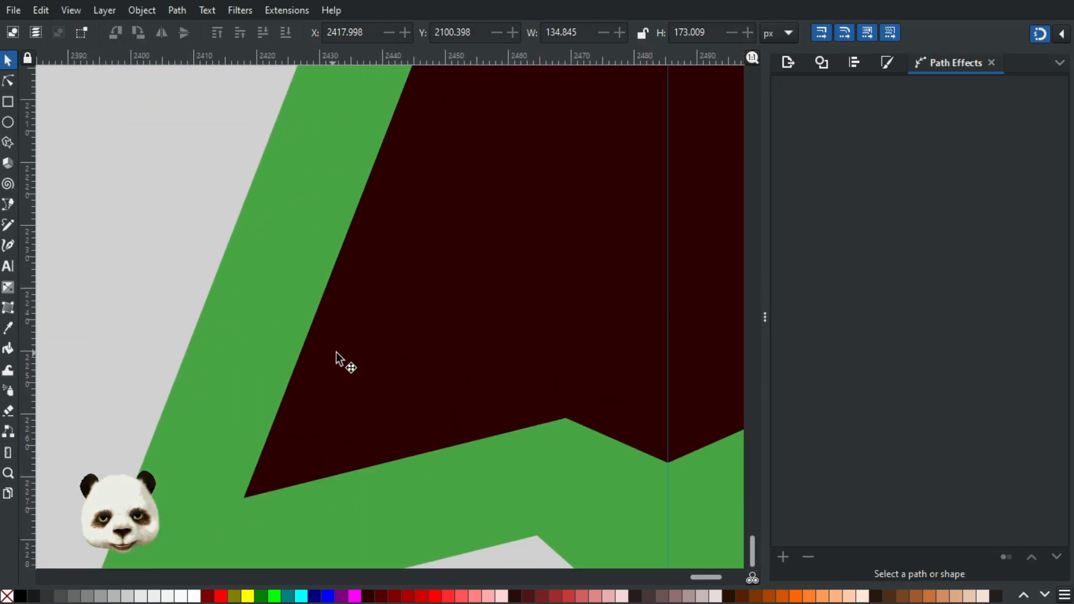
{"action": "left_click", "coordinate": [311, 382]}
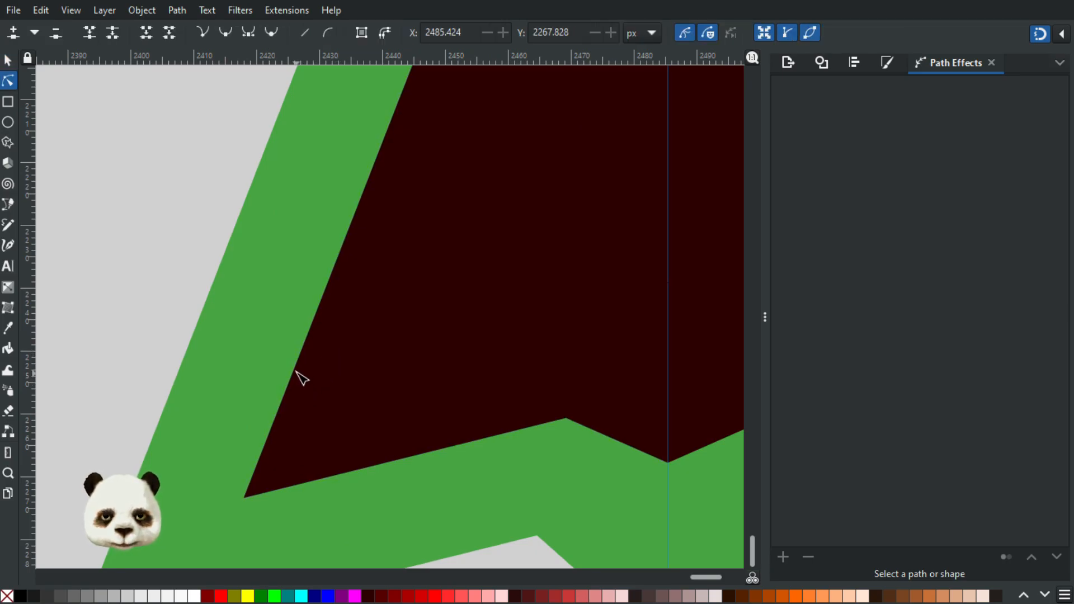
{"action": "double_click", "coordinate": [295, 377]}
{"action": "double_click", "coordinate": [293, 370]}
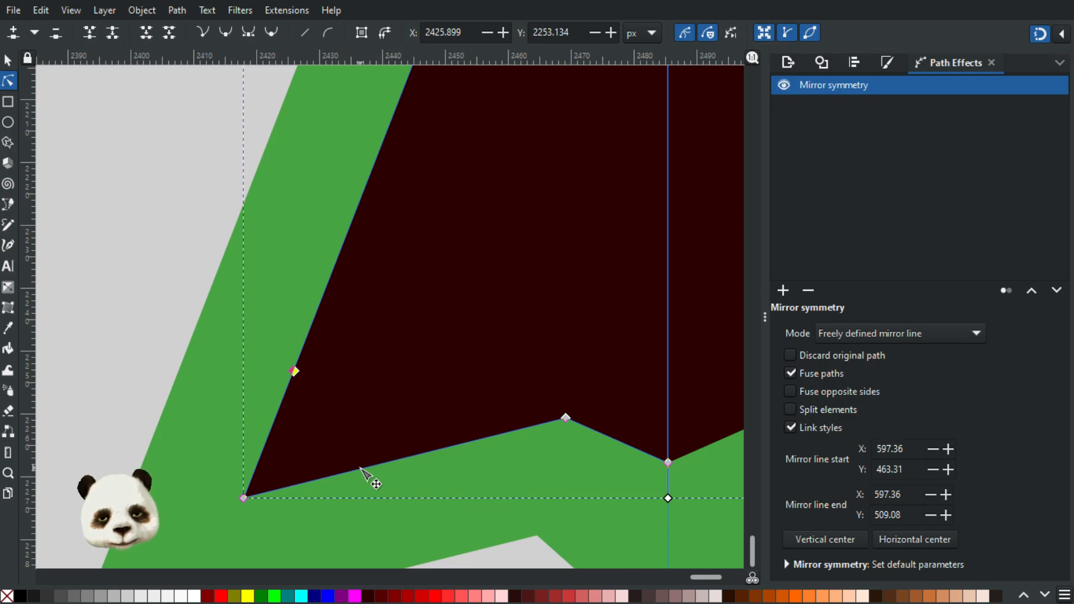
{"action": "double_click", "coordinate": [360, 469]}
Step: Remove the dark shape's left wing-tip node to cut the corner off straight between the two added nodes
{"action": "left_click_drag", "start_coordinate": [244, 497], "coordinate": [360, 468]}
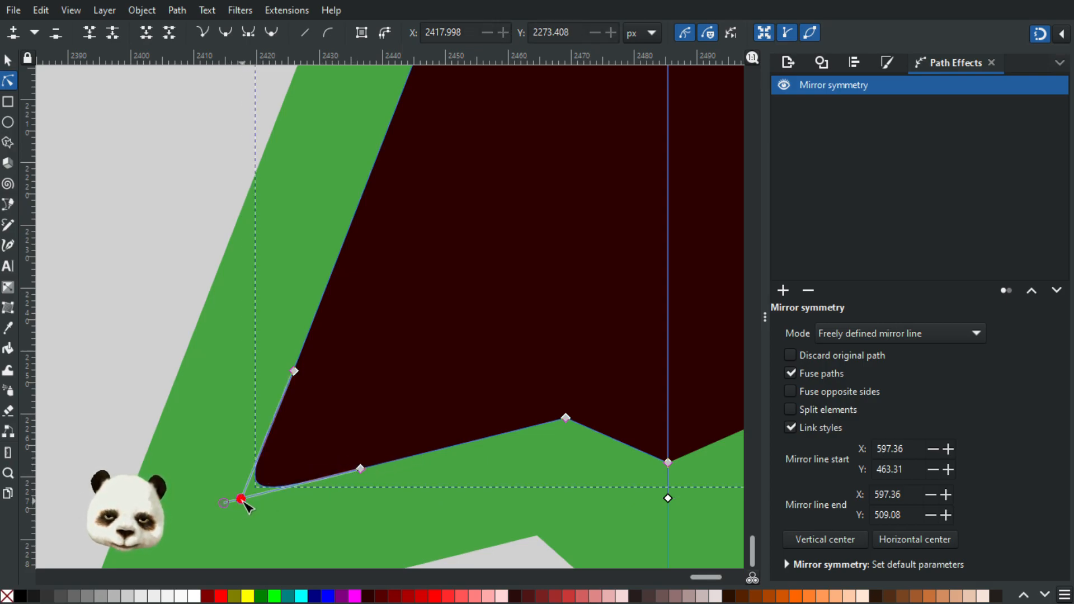
{"action": "mouse_move", "coordinate": [244, 502]}
{"action": "left_mouse_down"}
{"action": "mouse_move", "coordinate": [223, 503]}
{"action": "mouse_move", "coordinate": [240, 499]}
{"action": "left_mouse_up"}
{"action": "left_click", "coordinate": [240, 499], "text": "ctrl"}
{"action": "scroll", "coordinate": [307, 466], "scroll_direction": "down", "scroll_amount": 5}
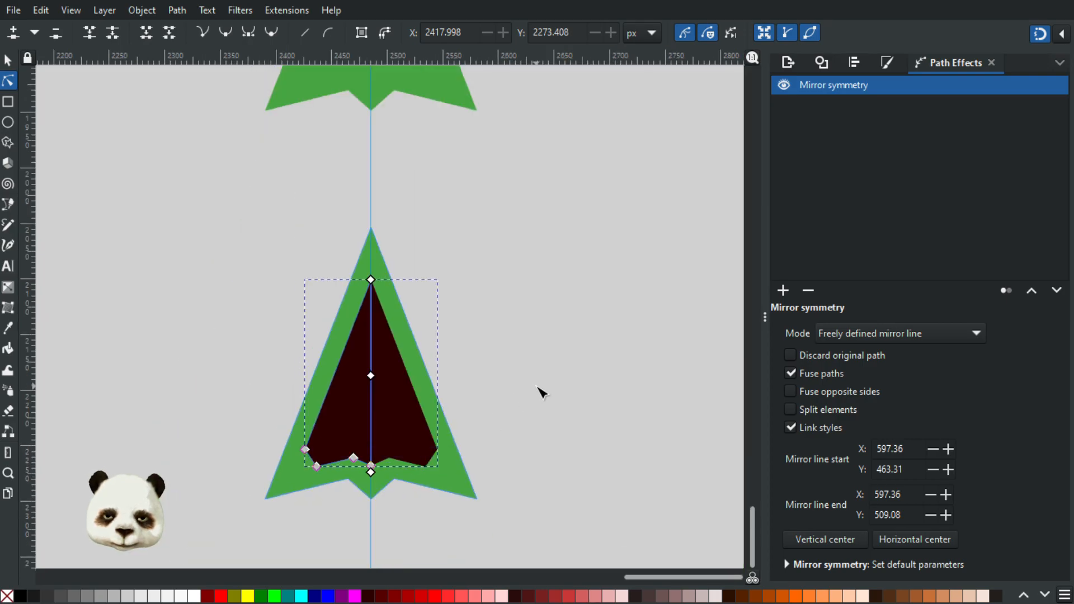
{"action": "left_click", "coordinate": [541, 392]}
{"action": "scroll", "coordinate": [535, 464], "scroll_direction": "down", "scroll_amount": 2}
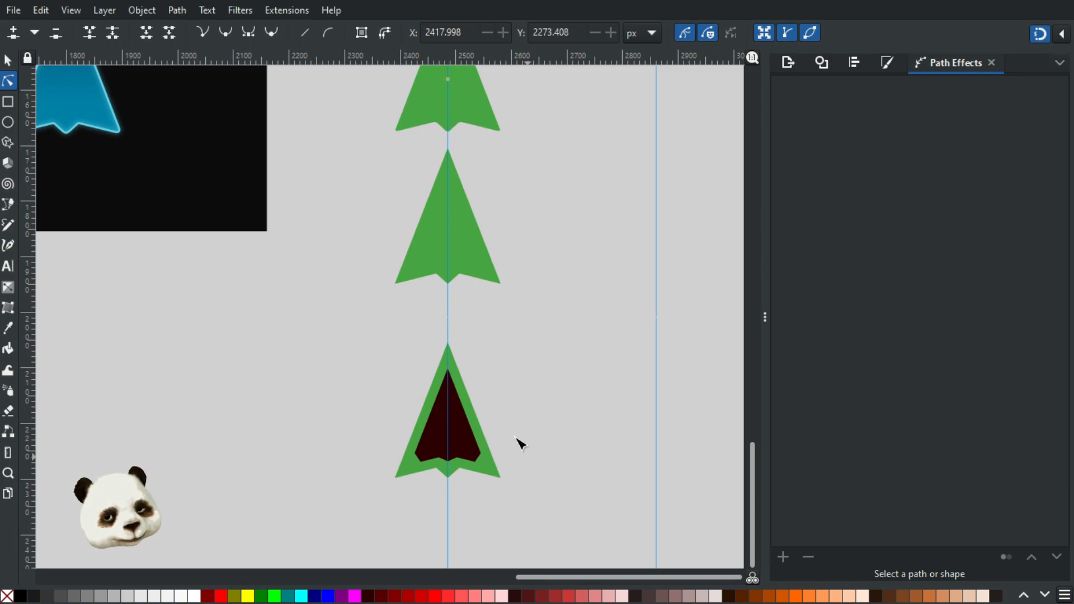
{"action": "scroll", "coordinate": [482, 464], "scroll_direction": "up", "scroll_amount": 2}
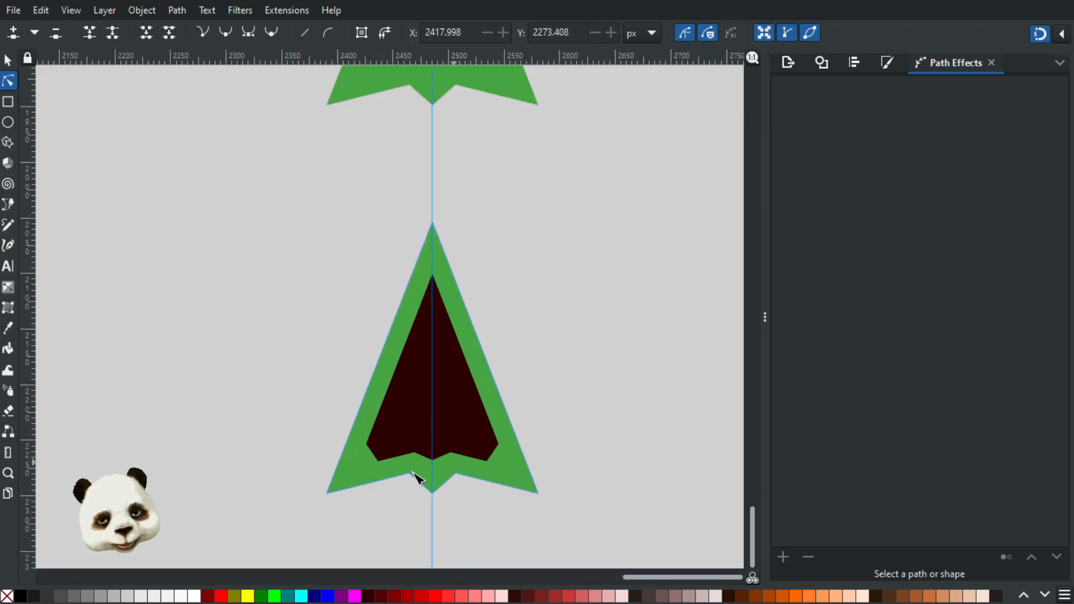
{"action": "scroll", "coordinate": [405, 484], "scroll_direction": "up", "scroll_amount": 4}
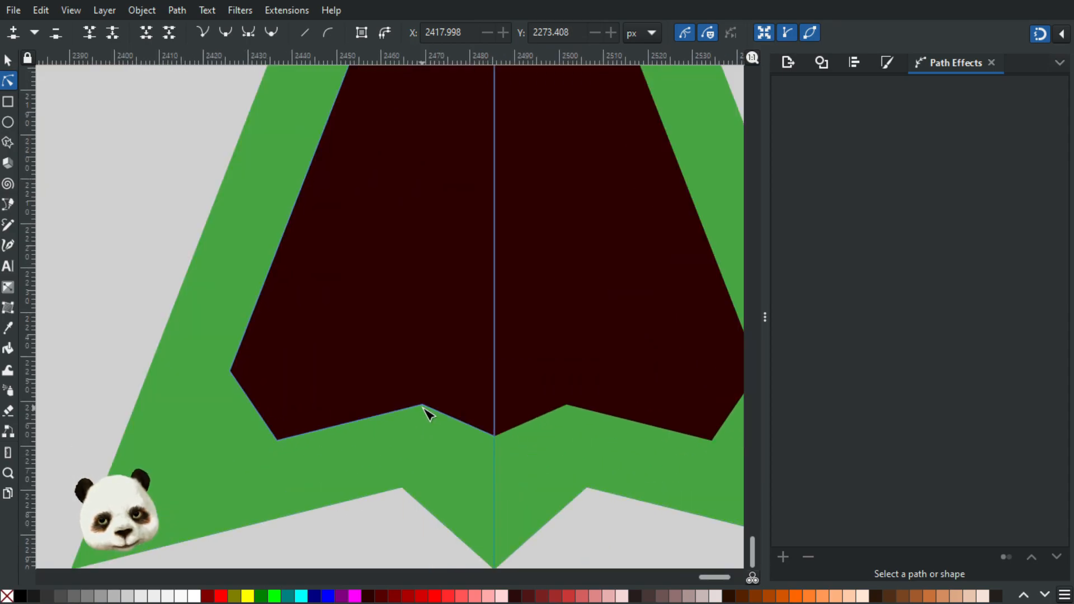
Step: Raise the dark shape's lower notch node to about Y 2253.8 px and its bottom centre node to about Y 2261.6 px
{"action": "left_click", "coordinate": [422, 405]}
{"action": "left_click_drag", "start_coordinate": [423, 403], "coordinate": [422, 374]}
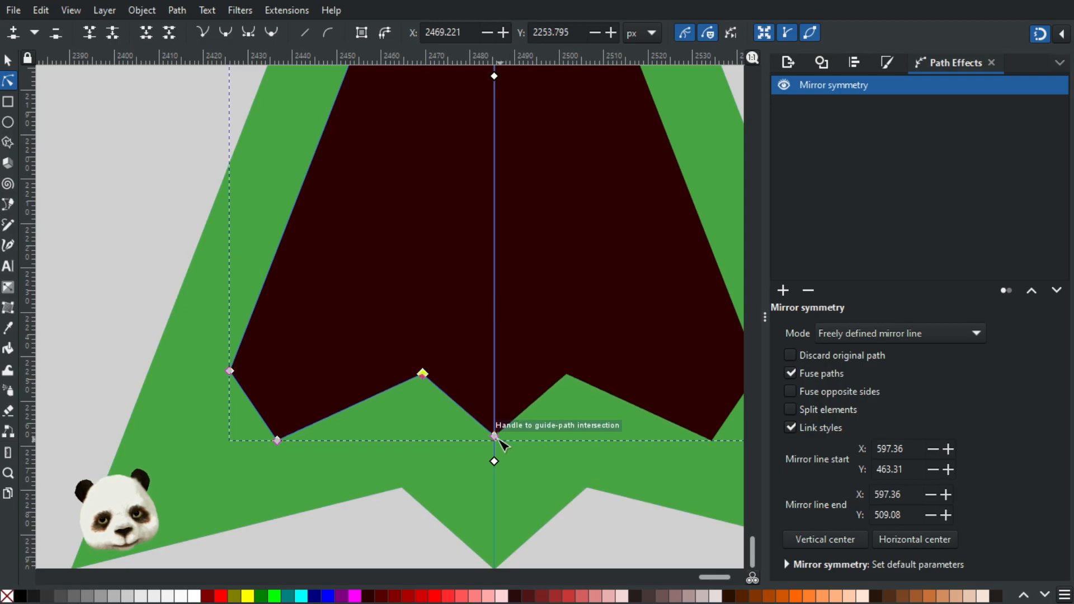
{"action": "left_click_drag", "start_coordinate": [495, 436], "coordinate": [495, 410]}
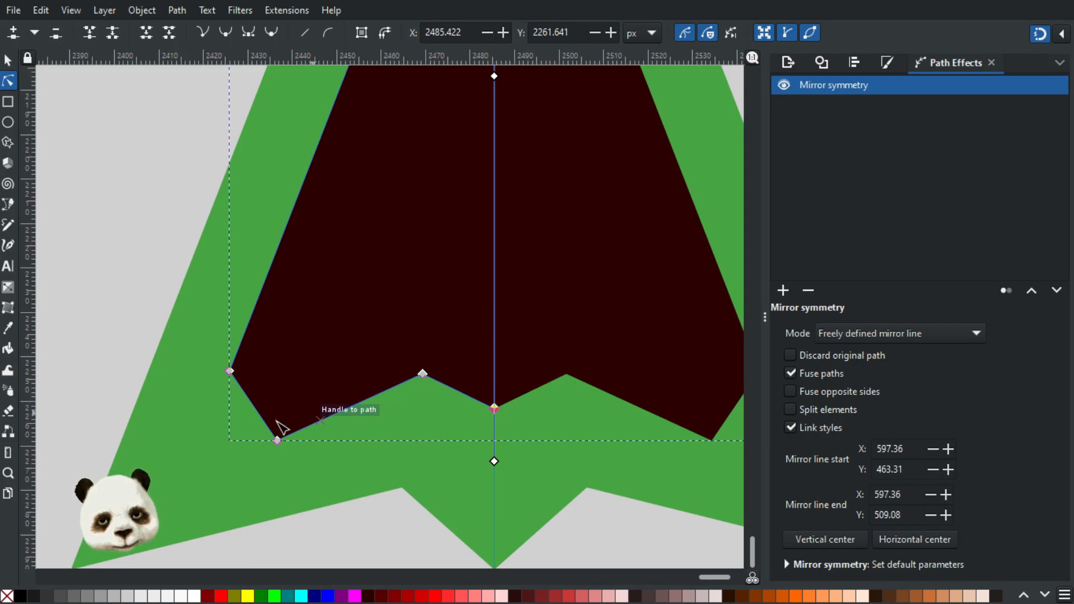
Step: Move the two nodes of the dark shape's cut left wing tip down and outward, the lower one to about X 2425.4, Y 2277.8 px
{"action": "left_click_drag", "start_coordinate": [278, 441], "coordinate": [278, 466]}
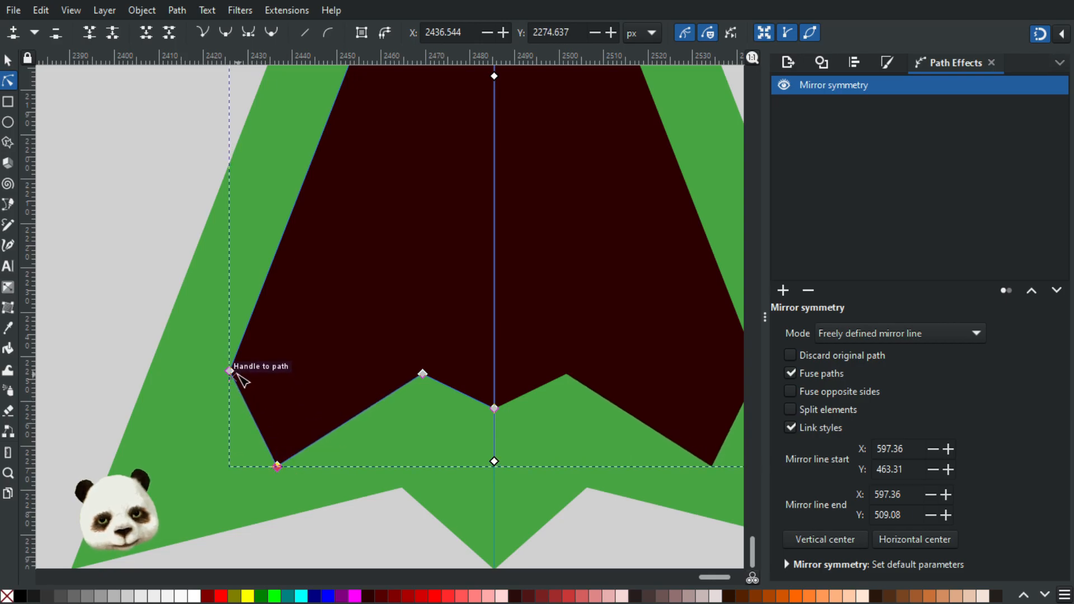
{"action": "left_click_drag", "start_coordinate": [230, 371], "coordinate": [190, 451]}
{"action": "left_click_drag", "start_coordinate": [277, 466], "coordinate": [231, 483]}
{"action": "left_click", "coordinate": [331, 545]}
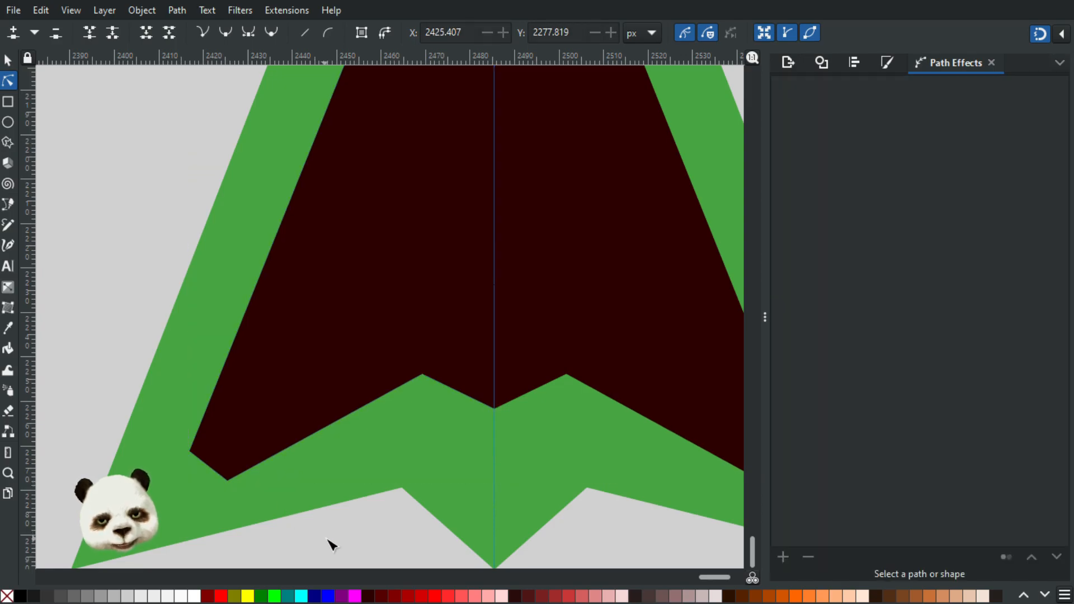
Step: Nudge the upper node of the dark shape's cut left wing tip to about X 2417.4, Y 2271.2 px
{"action": "scroll", "coordinate": [361, 526], "scroll_direction": "down", "scroll_amount": 4}
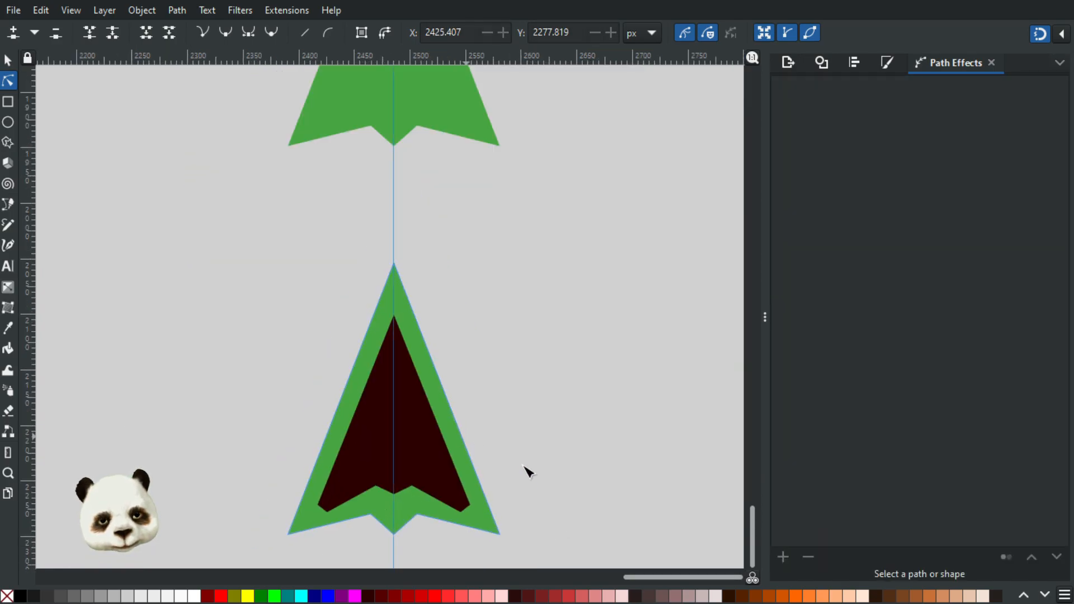
{"action": "left_click_drag", "start_coordinate": [528, 488], "coordinate": [571, 432]}
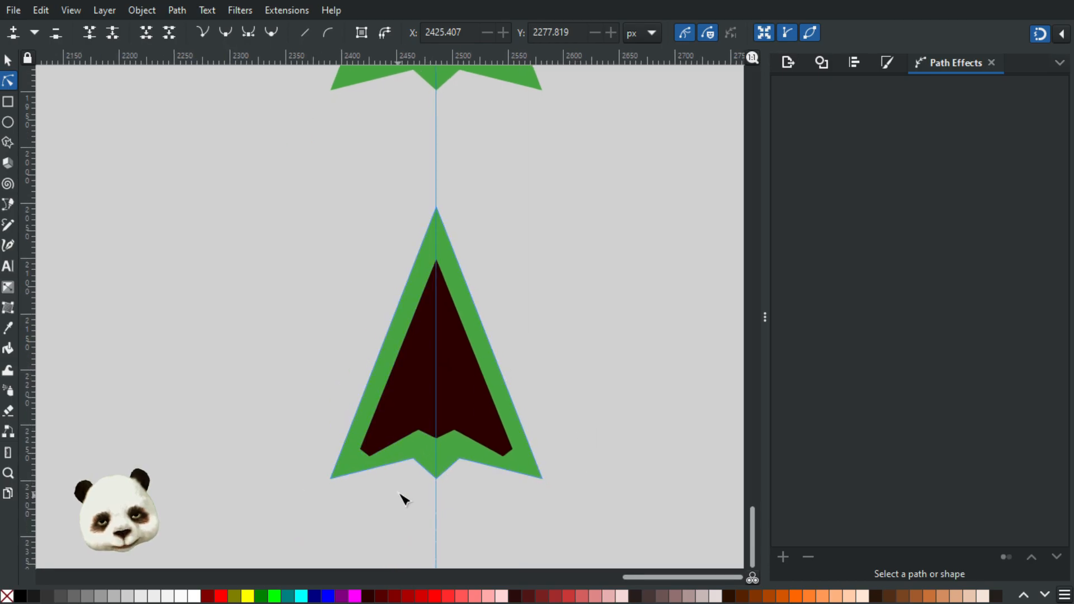
{"action": "scroll", "coordinate": [405, 499], "scroll_direction": "up", "scroll_amount": 3}
{"action": "left_click", "coordinate": [283, 386]}
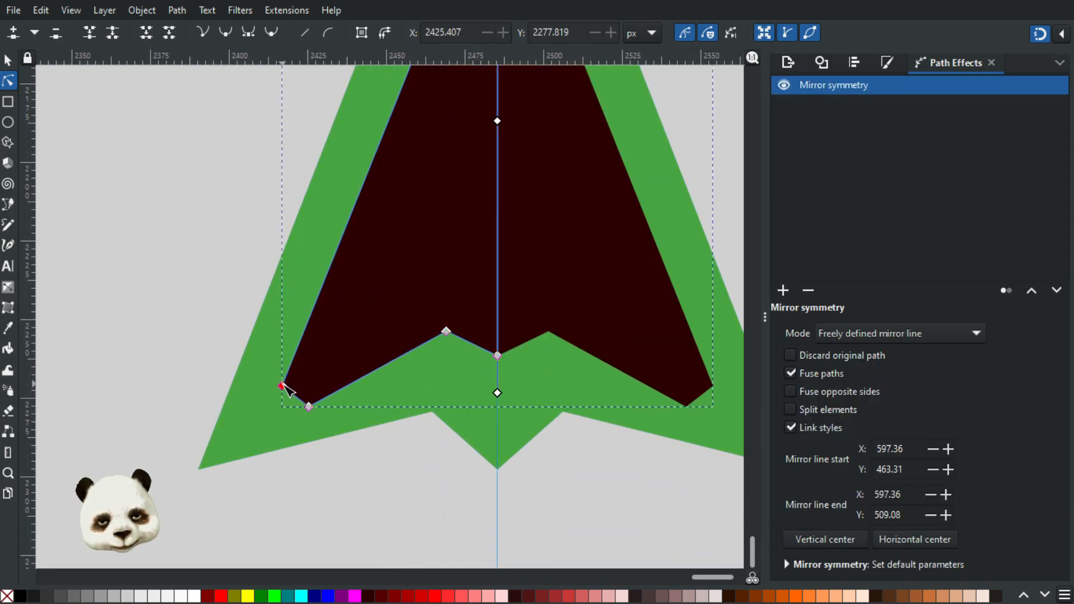
{"action": "left_click_drag", "start_coordinate": [283, 385], "coordinate": [284, 386]}
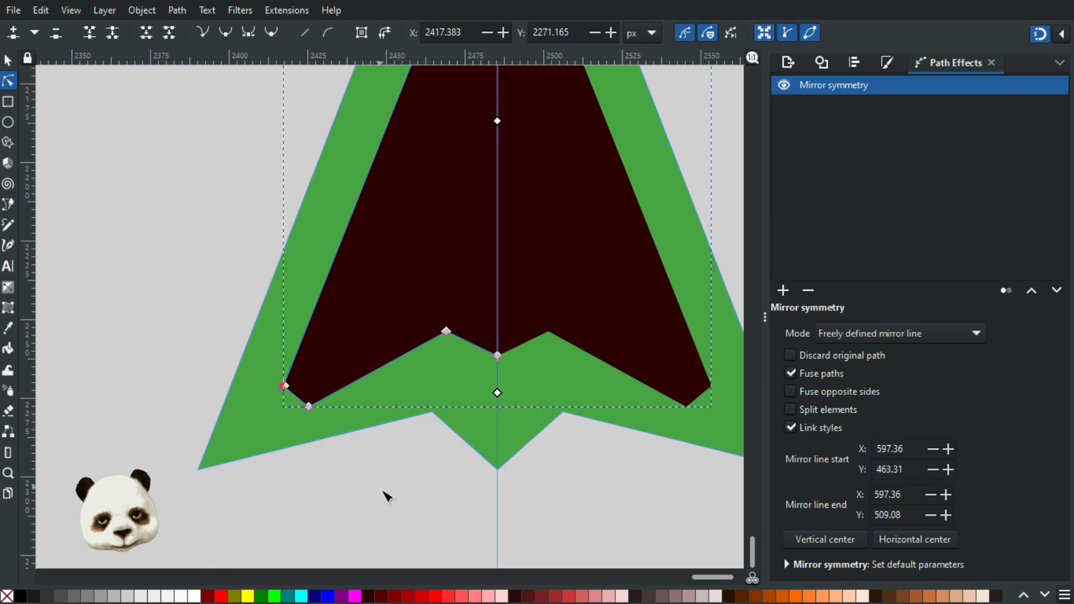
{"action": "scroll", "coordinate": [386, 496], "scroll_direction": "down", "scroll_amount": 6}
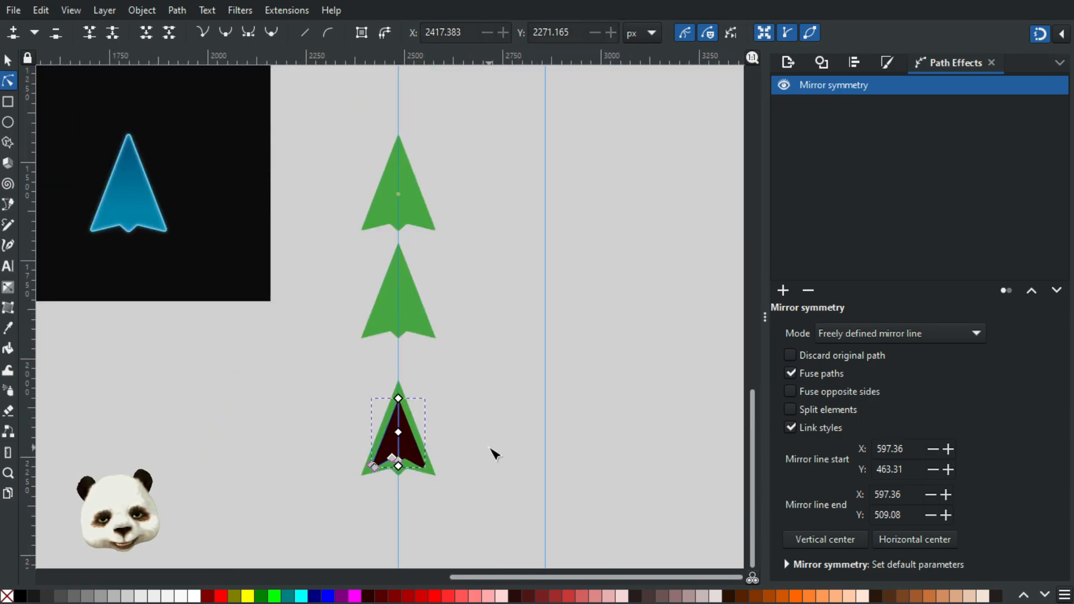
{"action": "left_click", "coordinate": [491, 449]}
Step: Try to raise the green arrow's bottom centre node to about Y 2273.4 px
{"action": "scroll", "coordinate": [448, 512], "scroll_direction": "up", "scroll_amount": 2}
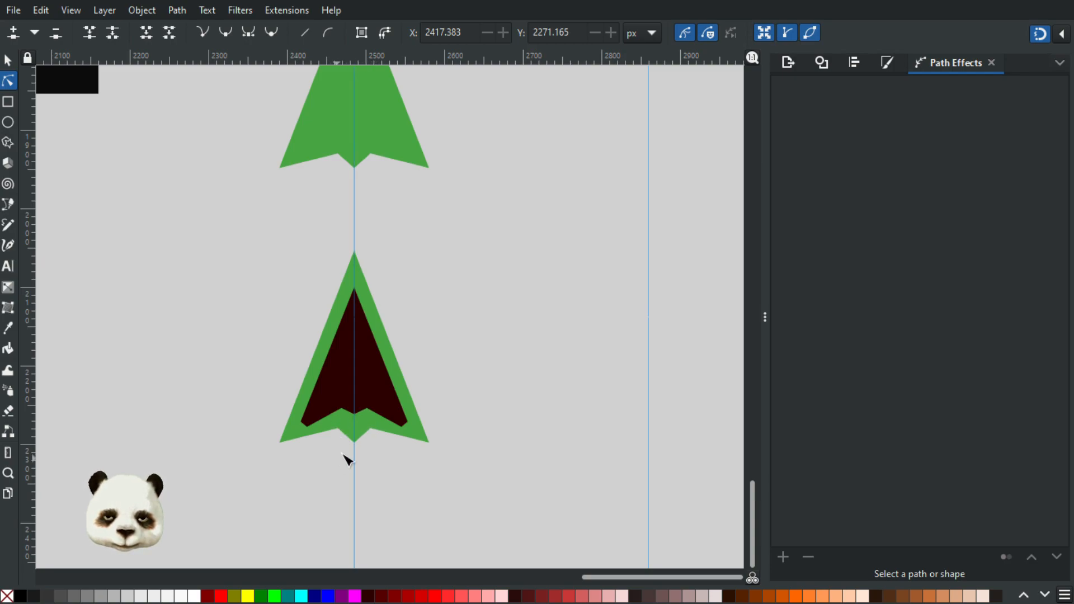
{"action": "scroll", "coordinate": [348, 460], "scroll_direction": "up", "scroll_amount": 3, "text": "ctrl"}
{"action": "left_click_drag", "start_coordinate": [384, 418], "coordinate": [382, 366]}
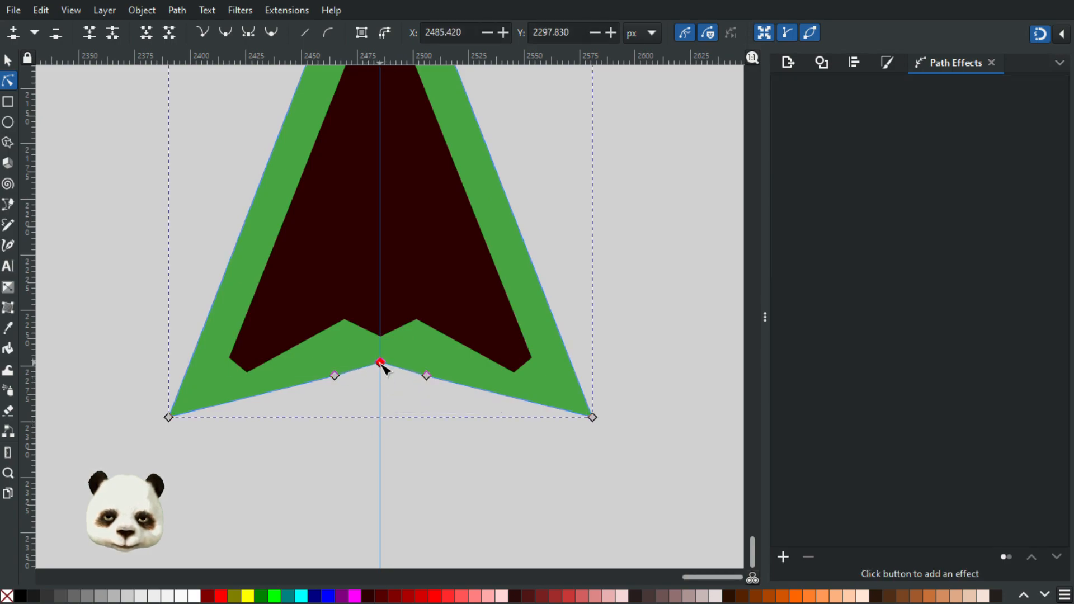
{"action": "left_click", "coordinate": [455, 480]}
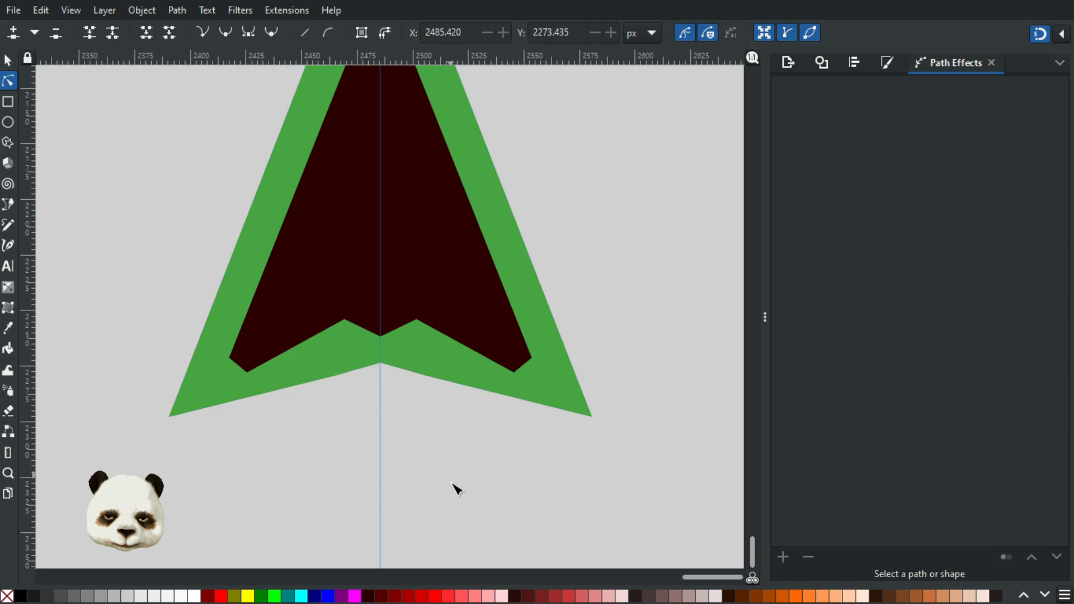
{"action": "scroll", "coordinate": [456, 480], "scroll_direction": "down", "scroll_amount": 4, "text": "ctrl"}
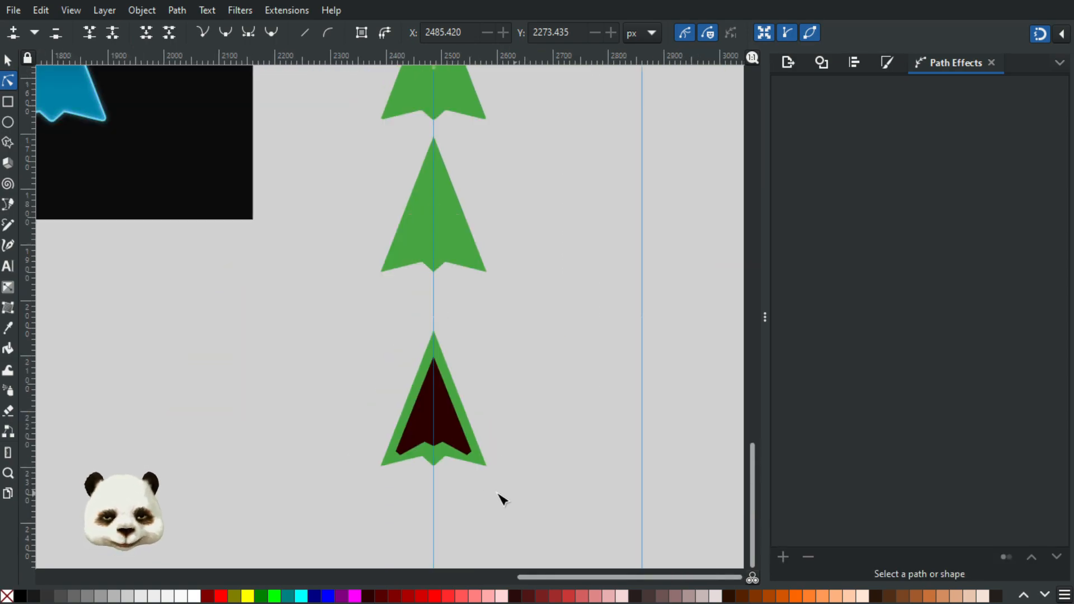
Step: Try to cut the green arrow's left notch corner straight by adding a node on each side and deleting the corner node and curve handles
{"action": "scroll", "coordinate": [434, 455], "scroll_direction": "up", "scroll_amount": 6, "text": "ctrl"}
{"action": "scroll", "coordinate": [442, 411], "scroll_direction": "up", "scroll_amount": 3, "text": "ctrl"}
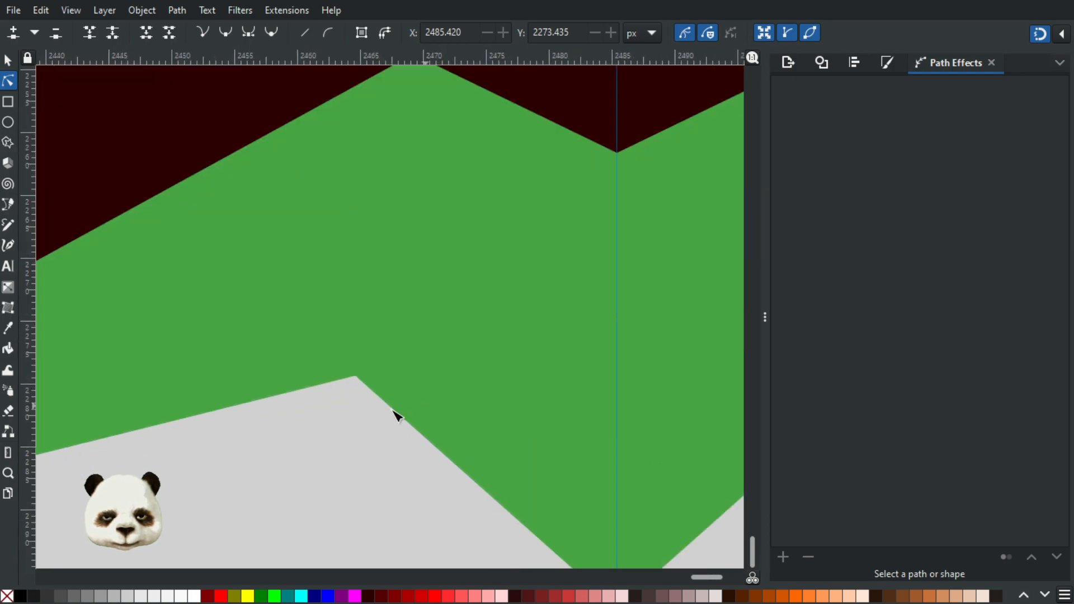
{"action": "left_click", "coordinate": [263, 404]}
{"action": "double_click", "coordinate": [246, 403]}
{"action": "double_click", "coordinate": [422, 435]}
{"action": "left_click", "coordinate": [355, 377]}
{"action": "key", "text": "Delete"}
{"action": "left_click", "coordinate": [346, 367], "text": "ctrl"}
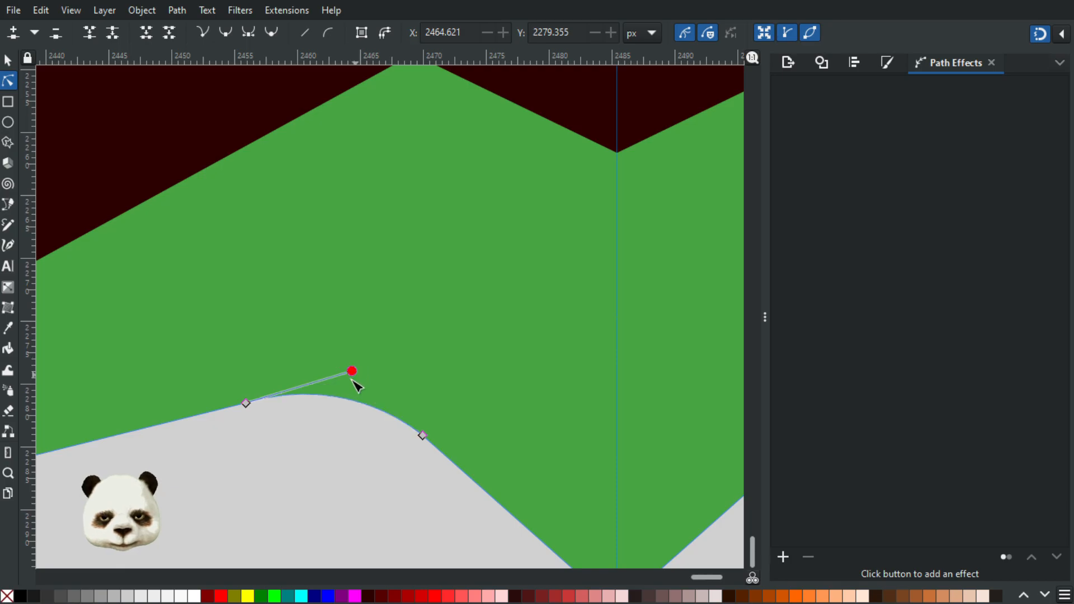
{"action": "left_click", "coordinate": [352, 371], "text": "ctrl"}
{"action": "left_click", "coordinate": [340, 465]}
{"action": "scroll", "coordinate": [340, 465], "scroll_direction": "down", "scroll_amount": 5}
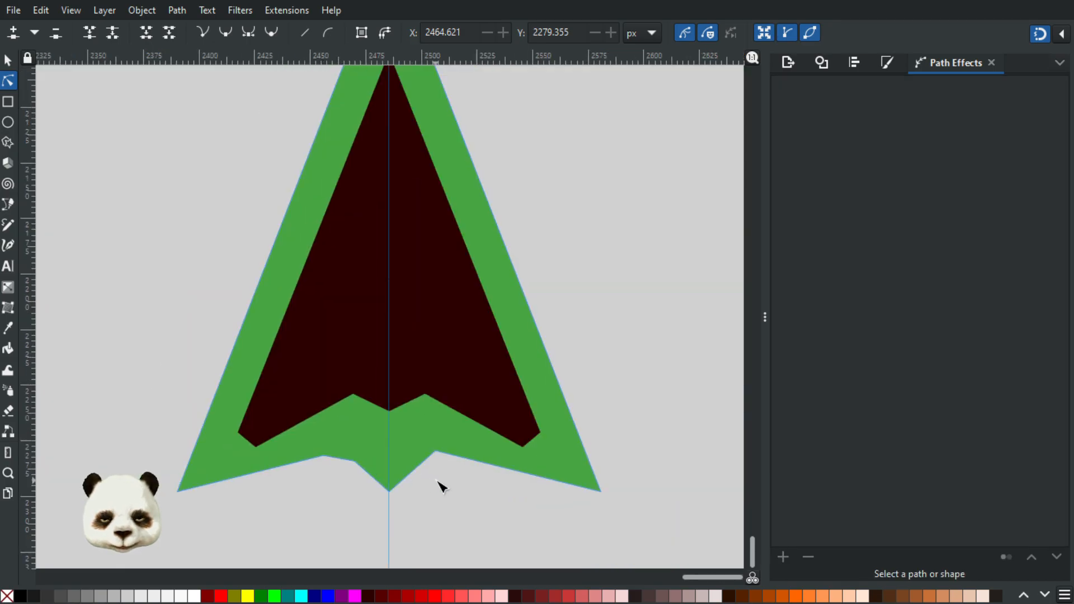
Step: Undo the cut on the green arrow's left notch corner, including the added nodes
{"action": "scroll", "coordinate": [444, 490], "scroll_direction": "down", "scroll_amount": 2}
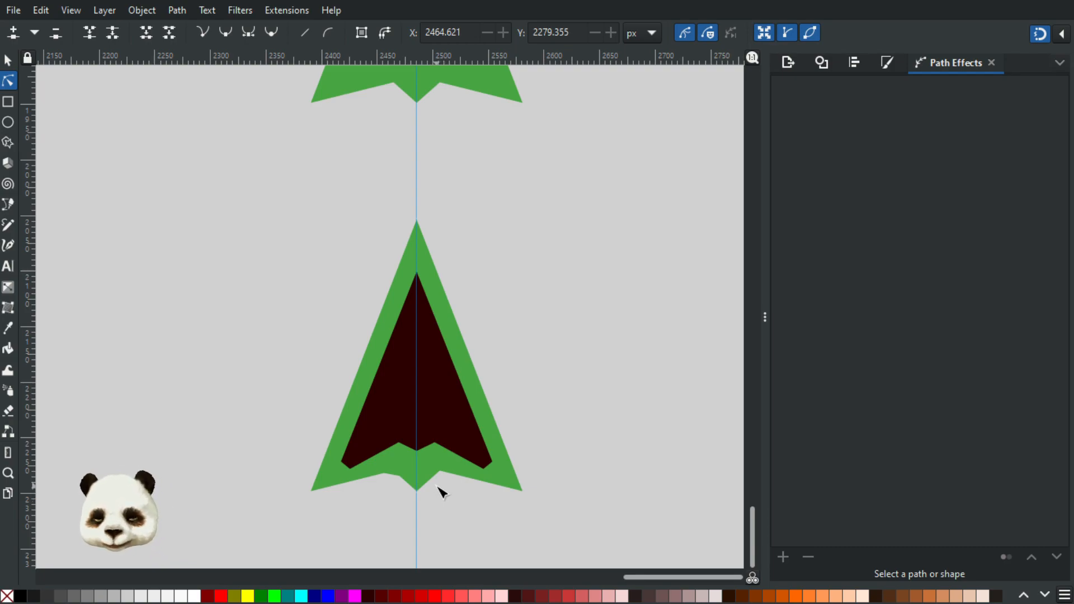
{"action": "scroll", "coordinate": [322, 510], "scroll_direction": "up", "scroll_amount": 2}
{"action": "scroll", "coordinate": [369, 492], "scroll_direction": "down", "scroll_amount": 1}
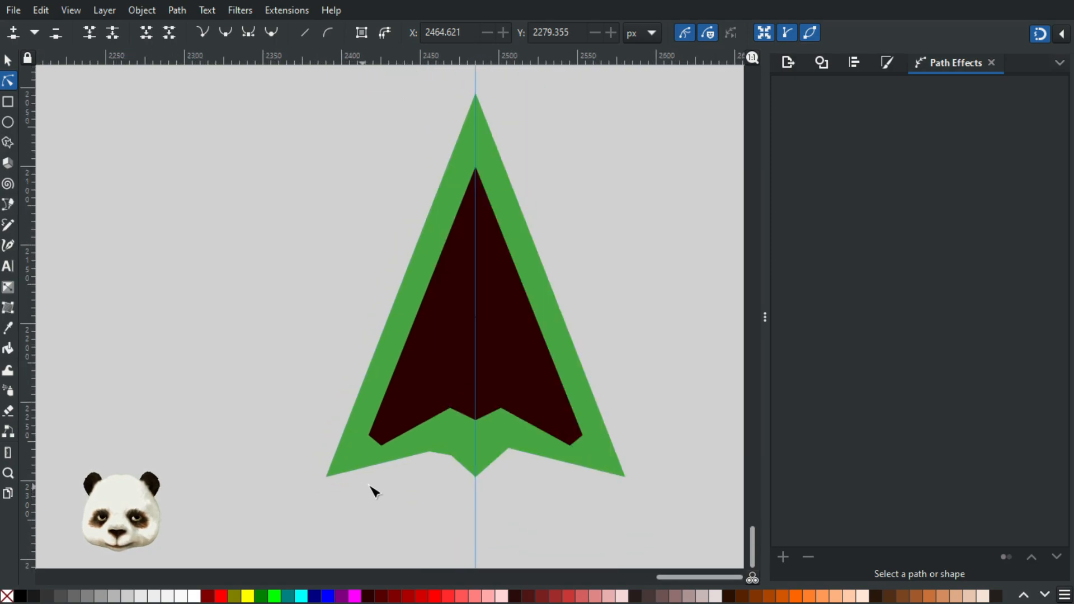
{"action": "scroll", "coordinate": [392, 496], "scroll_direction": "up", "scroll_amount": 1}
{"action": "scroll", "coordinate": [419, 485], "scroll_direction": "up", "scroll_amount": 2}
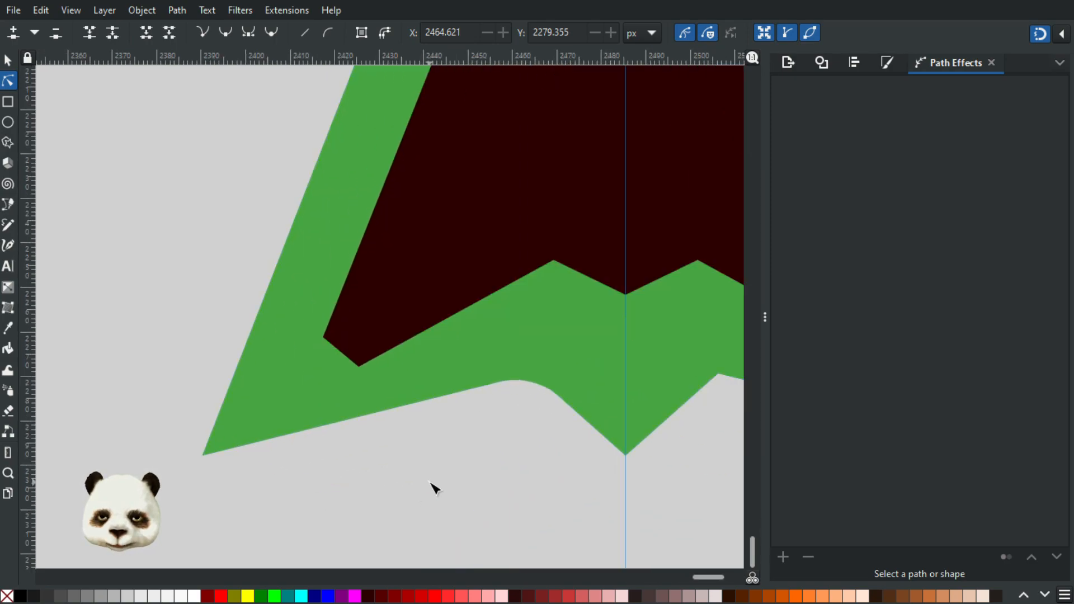
{"action": "left_click", "coordinate": [610, 379]}
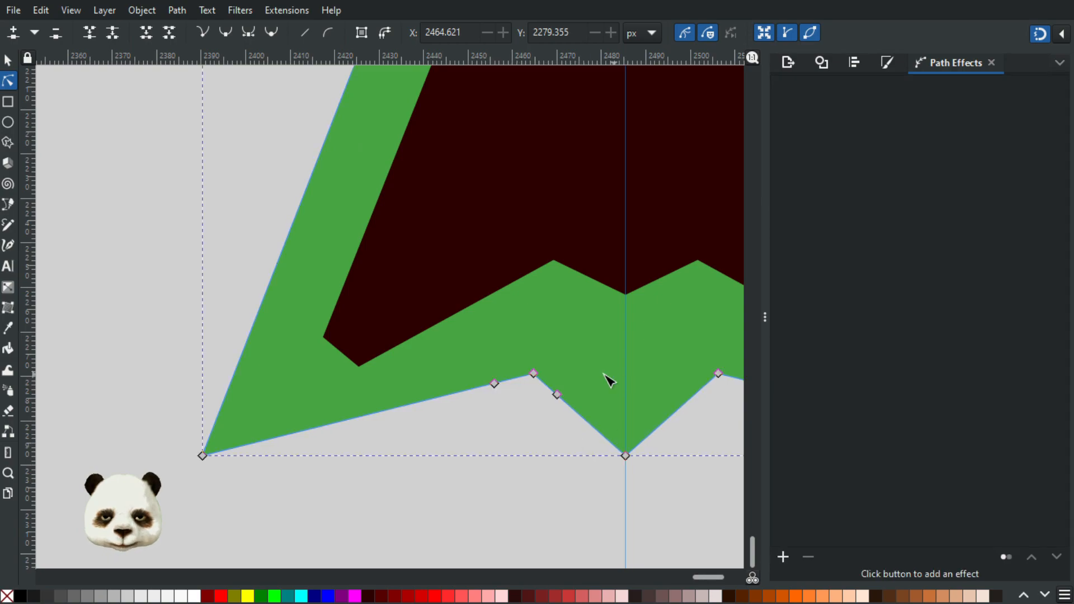
{"action": "scroll", "coordinate": [538, 377], "scroll_direction": "down", "scroll_amount": 2}
{"action": "left_click", "coordinate": [548, 469]}
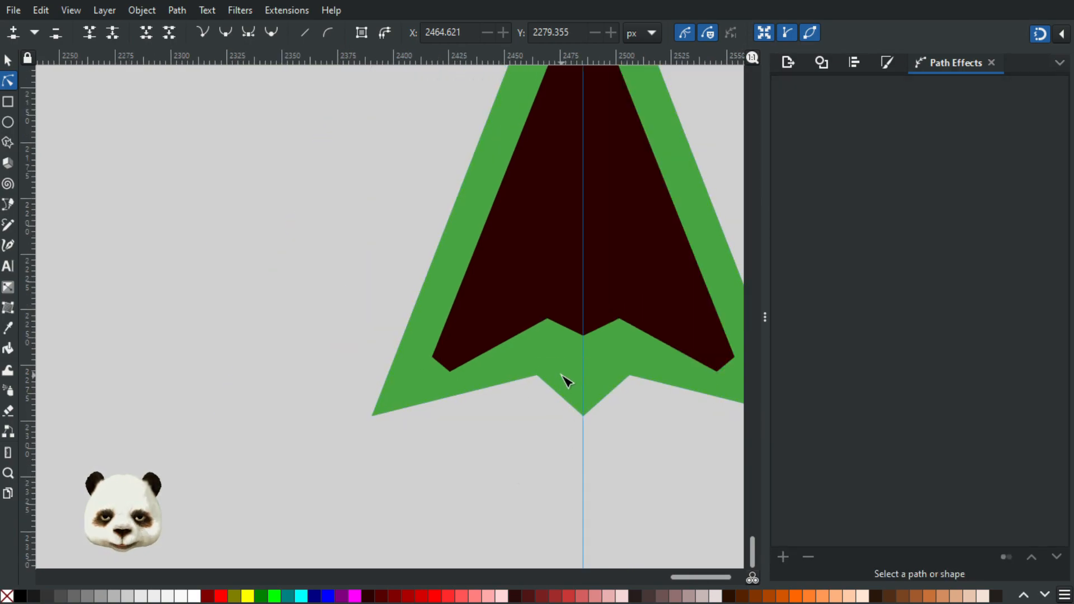
{"action": "left_click", "coordinate": [565, 379]}
{"action": "left_click", "coordinate": [623, 468]}
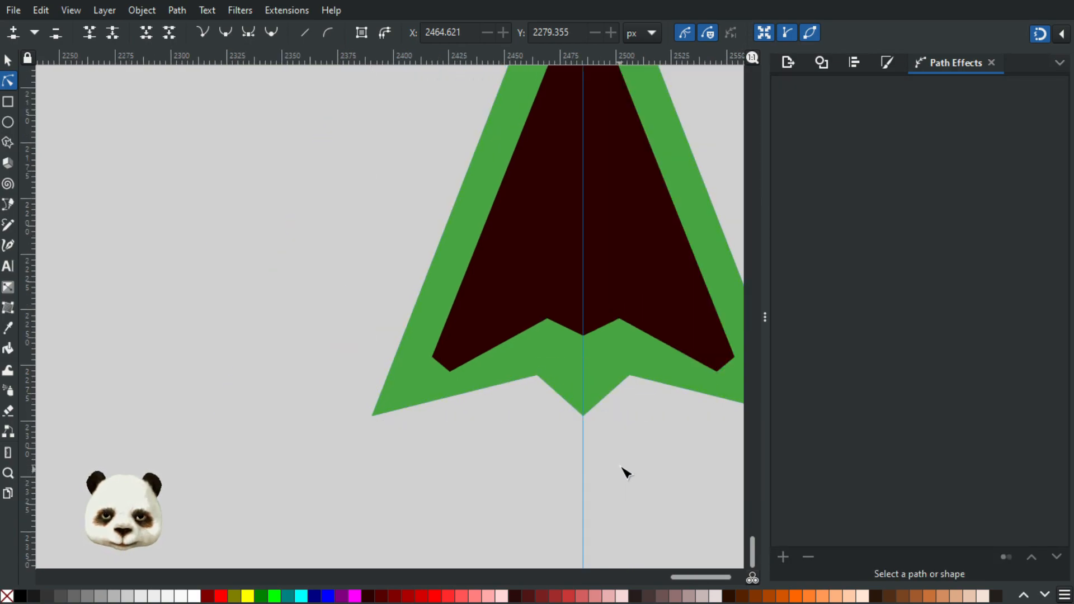
{"action": "scroll", "coordinate": [508, 488], "scroll_direction": "down", "scroll_amount": 3}
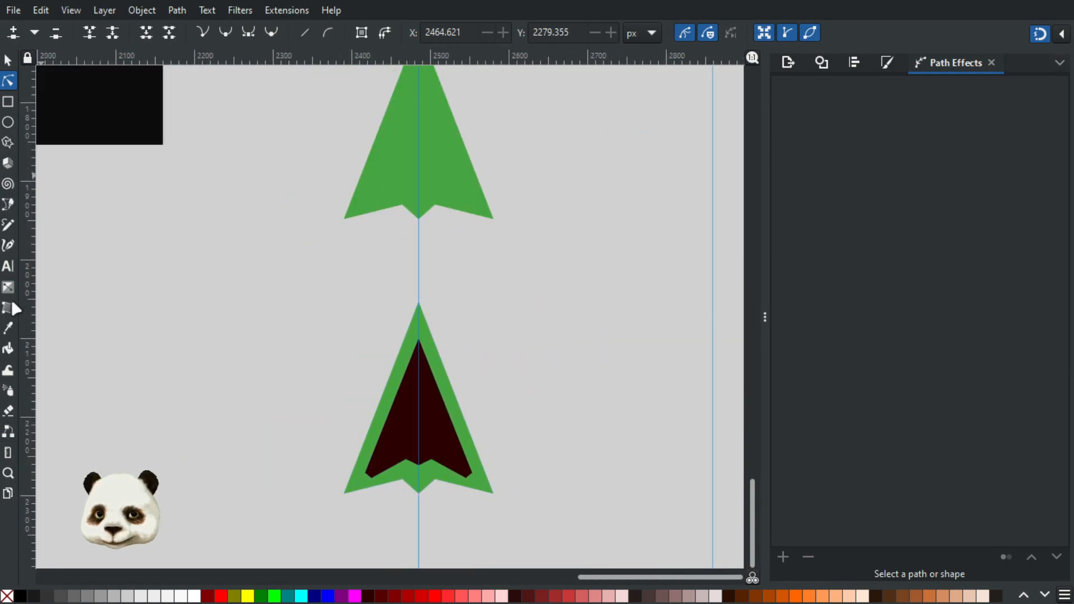
Step: Draw a rectangle about 166 by 378 px over the arrow's right half from the guide and subtract it from the green shape
{"action": "left_click", "coordinate": [8, 102]}
{"action": "left_click_drag", "start_coordinate": [418, 264], "coordinate": [549, 562]}
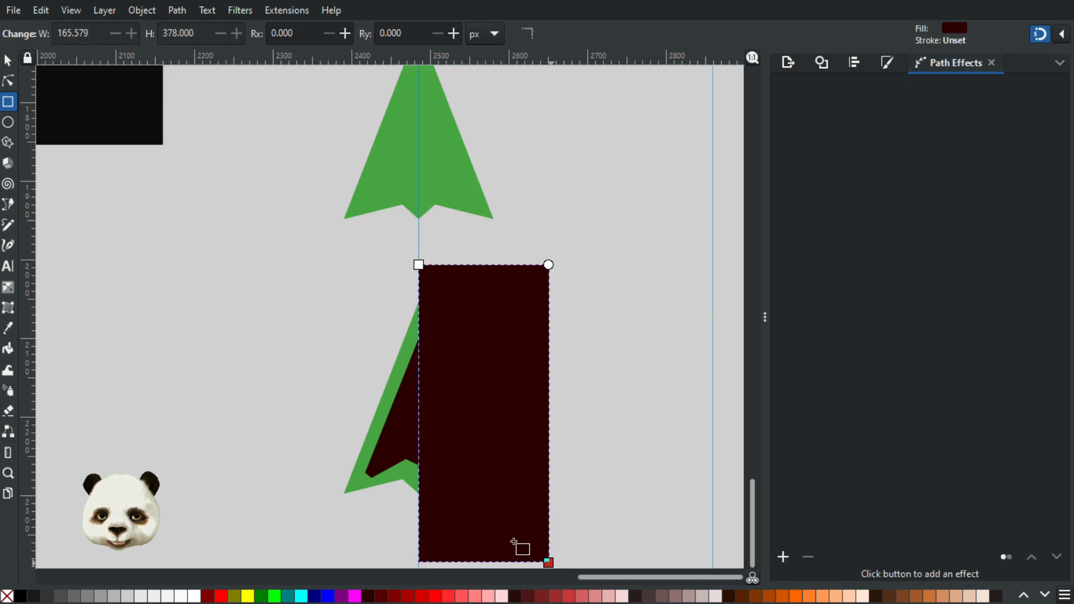
{"action": "left_click", "coordinate": [8, 60]}
{"action": "left_click", "coordinate": [354, 488], "text": "shift"}
{"action": "key", "text": "ctrl+minus"}
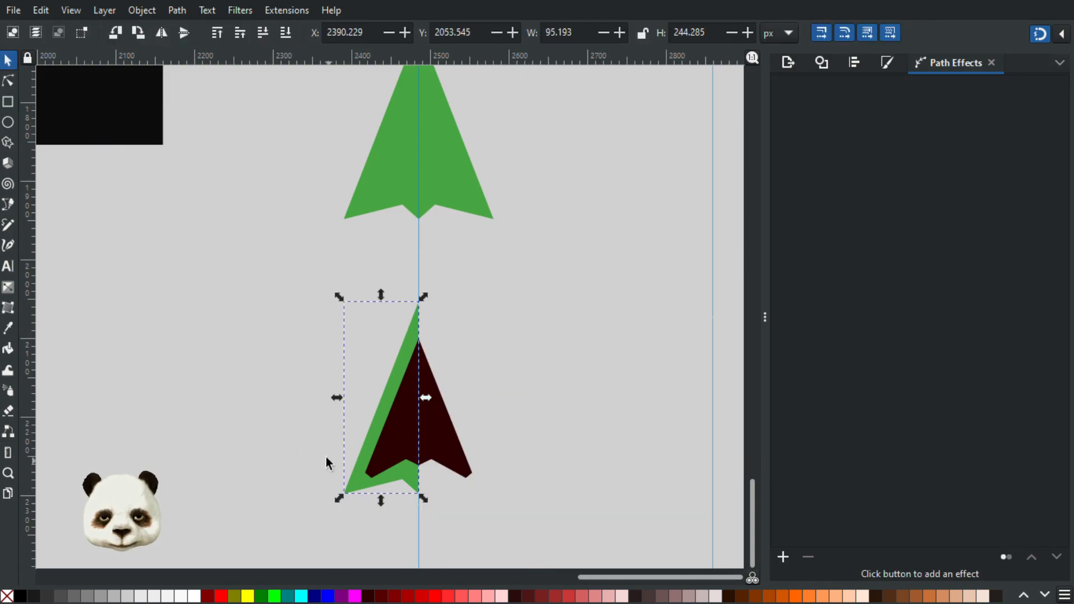
Step: Apply the Mirror symmetry path effect to the green half shape with Fuse paths and Link styles enabled
{"action": "left_click", "coordinate": [784, 557]}
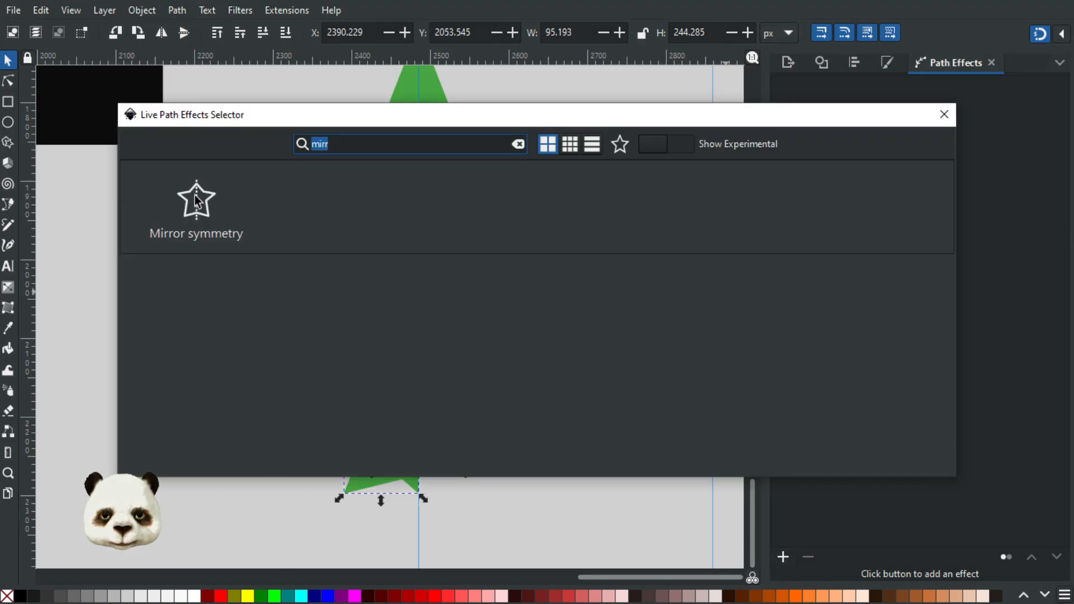
{"action": "left_click", "coordinate": [195, 203]}
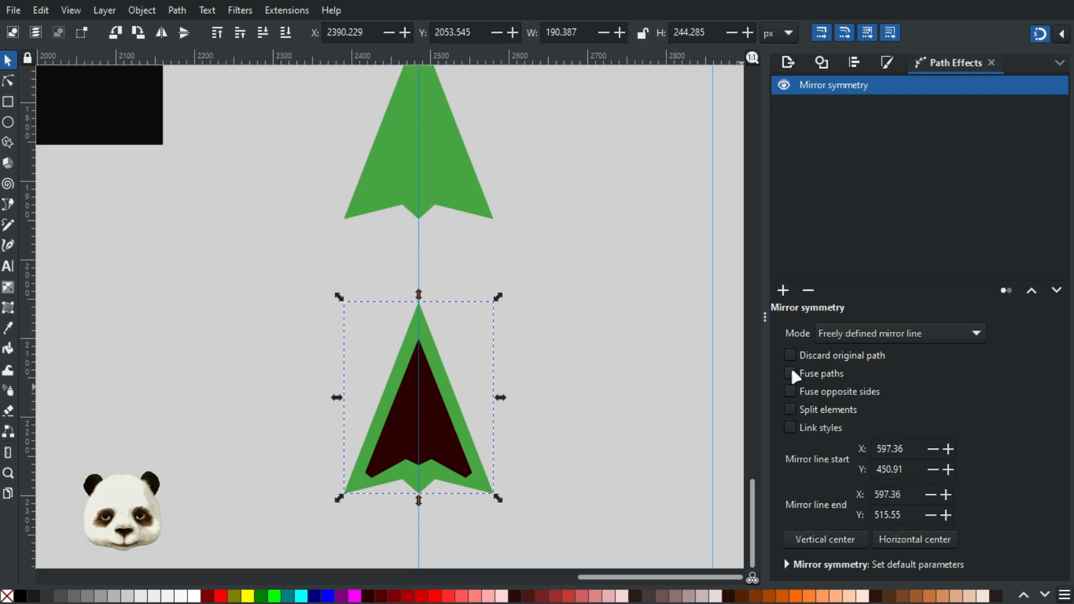
{"action": "left_click", "coordinate": [789, 425]}
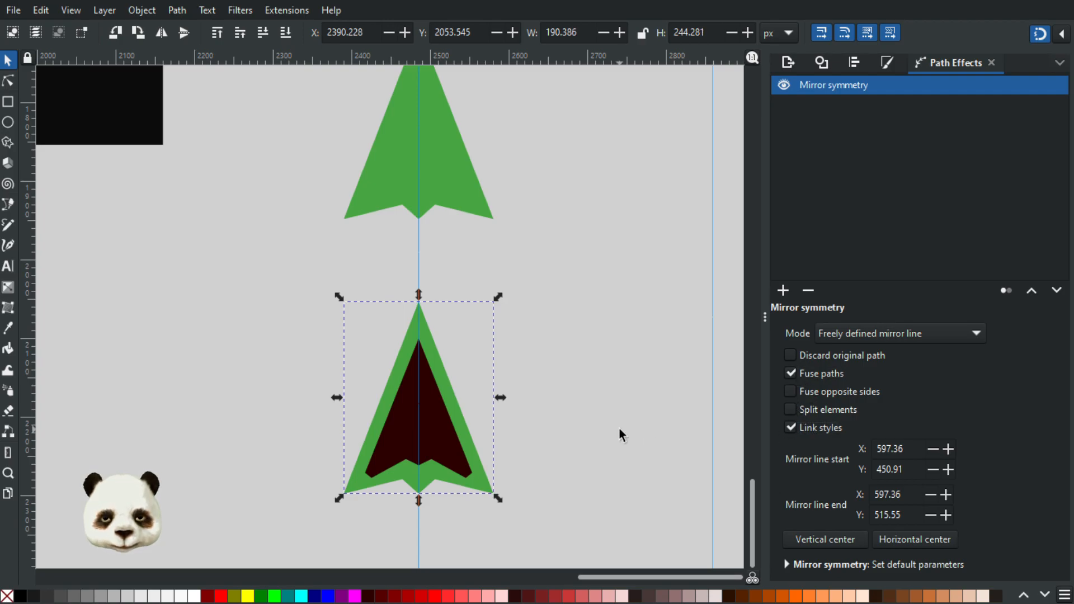
{"action": "left_click", "coordinate": [617, 430]}
Step: Add nodes beside the green shape's left wing tip at about X 2399.3, Y 2274.5 px and X 2419.4, Y 2290.6 px
{"action": "scroll", "coordinate": [546, 495], "scroll_direction": "up", "scroll_amount": 6}
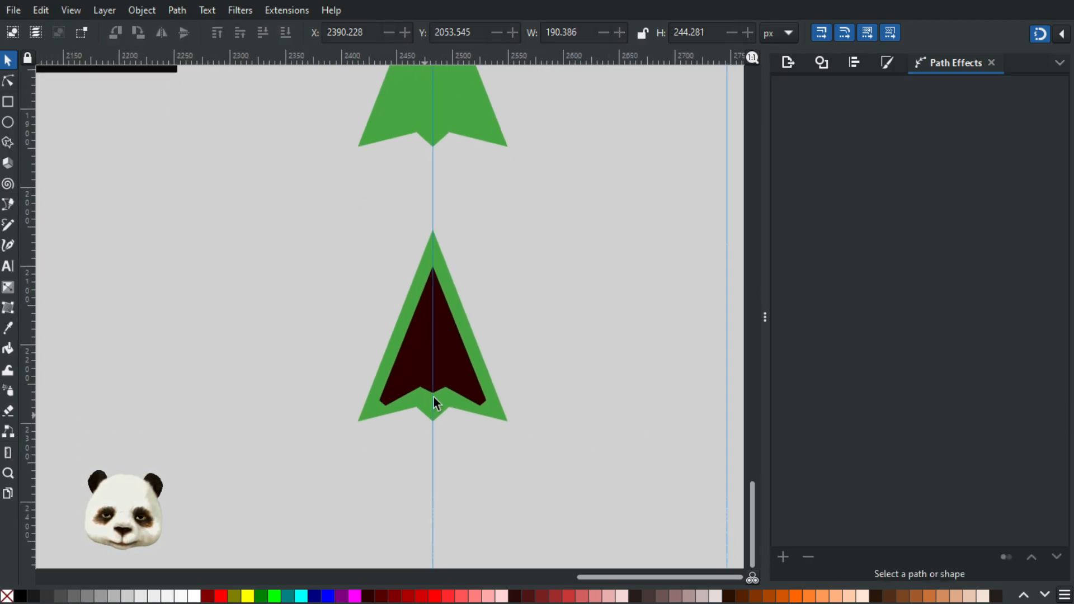
{"action": "left_click", "coordinate": [11, 83]}
{"action": "left_click_drag", "start_coordinate": [410, 516], "coordinate": [712, 457]}
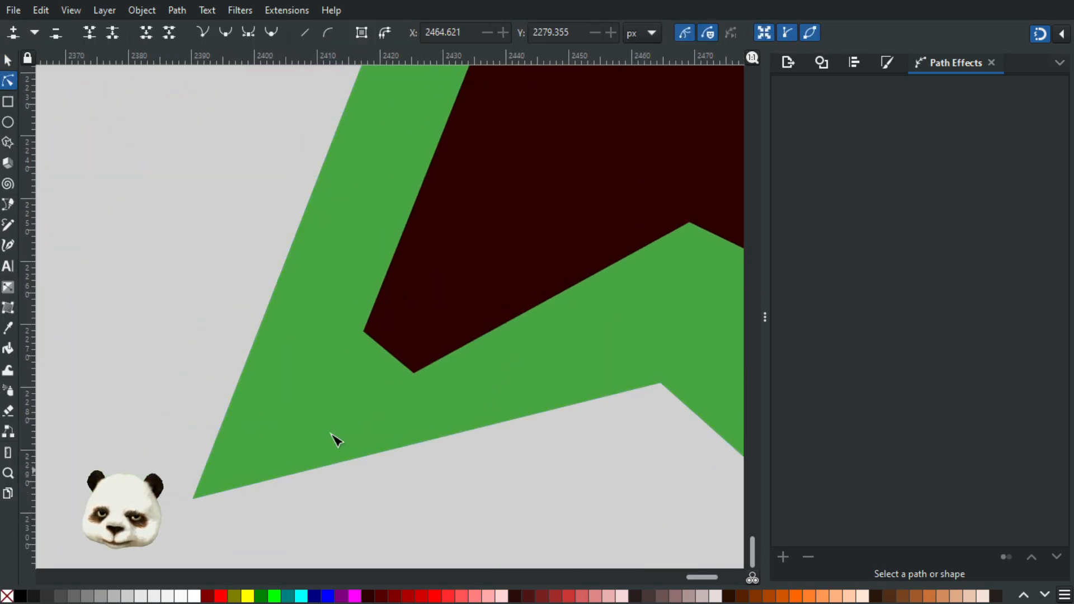
{"action": "left_click", "coordinate": [254, 361]}
{"action": "left_click", "coordinate": [250, 353]}
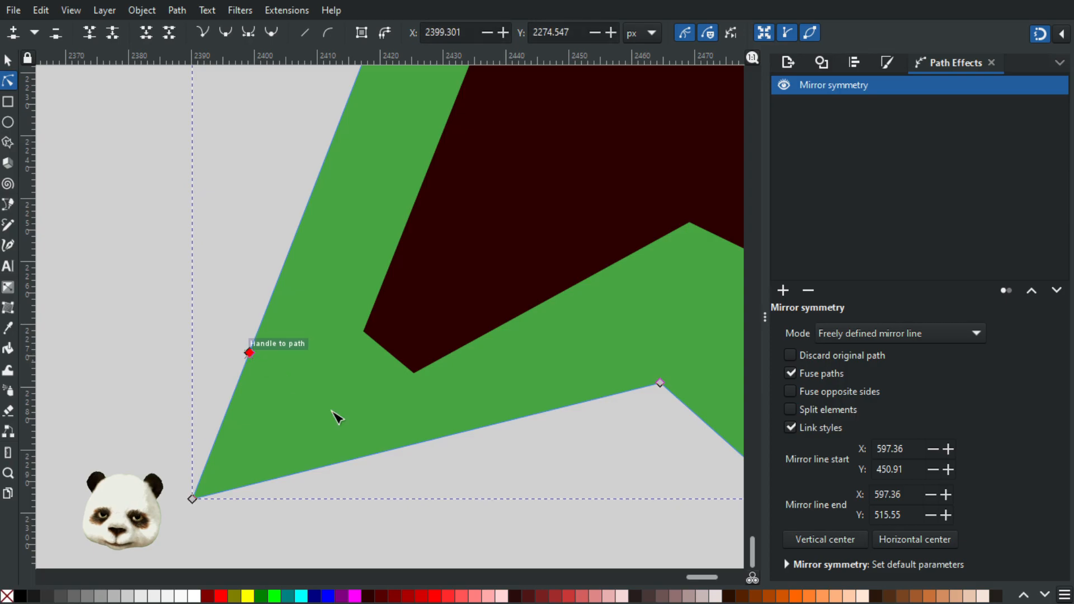
{"action": "left_click", "coordinate": [376, 454]}
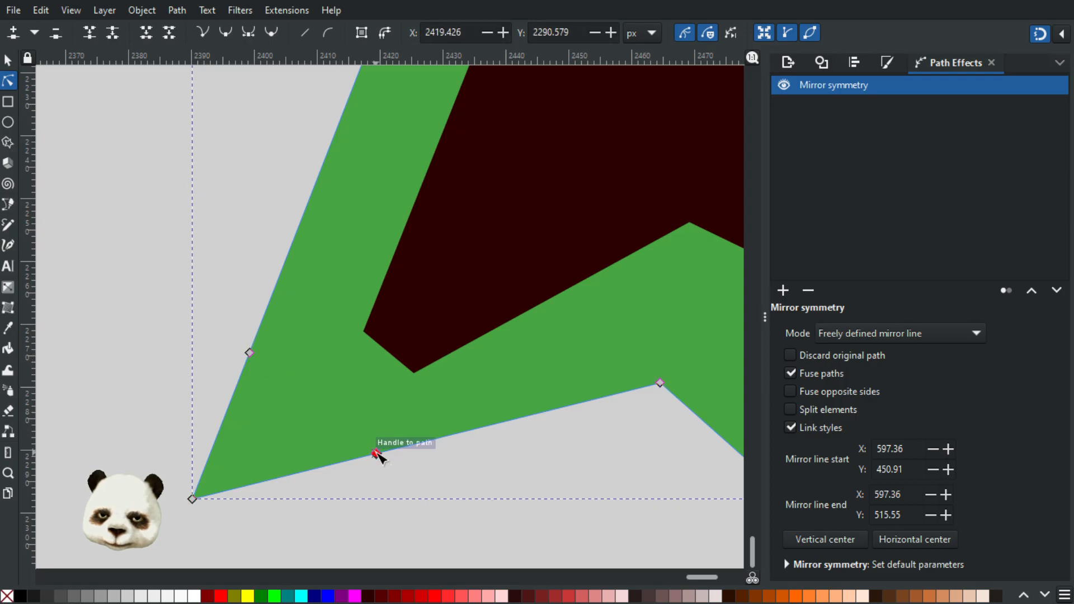
Step: Delete the green shape's left wing-tip node and retract the remaining curve handles to leave a straight cut between the added nodes
{"action": "left_click", "coordinate": [192, 499]}
{"action": "key", "text": "Delete"}
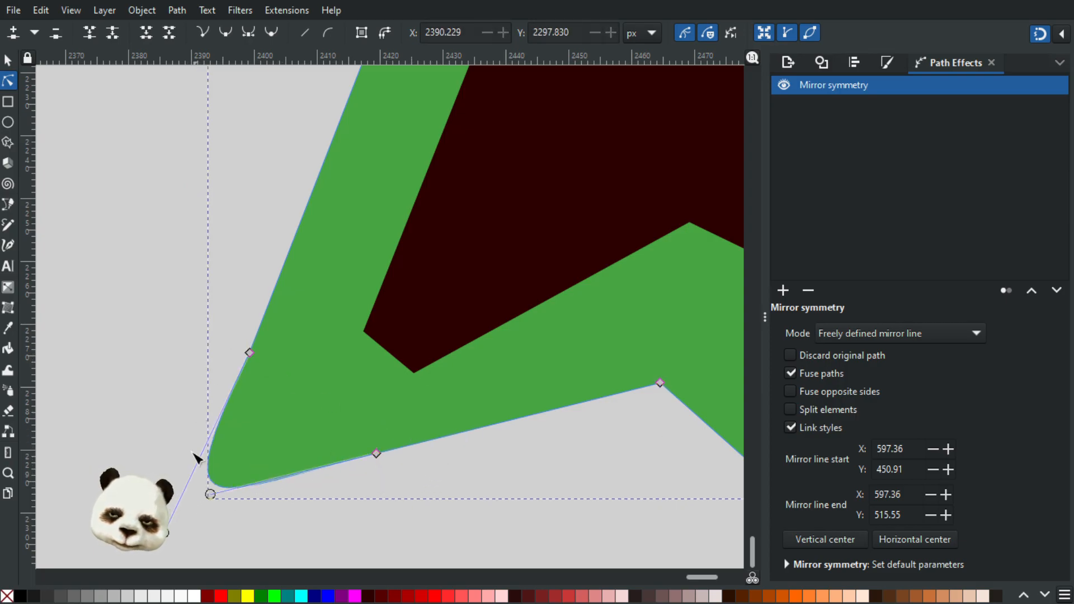
{"action": "left_click", "coordinate": [166, 533], "text": "ctrl"}
{"action": "left_click", "coordinate": [211, 495], "text": "ctrl"}
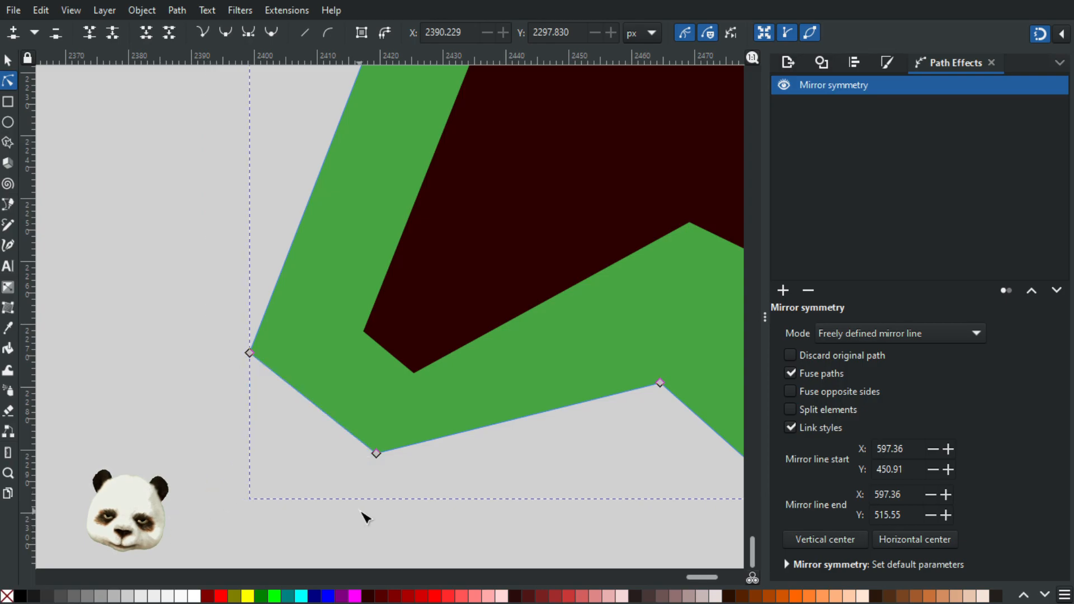
{"action": "left_click", "coordinate": [427, 496]}
{"action": "scroll", "coordinate": [436, 497], "scroll_direction": "down", "scroll_amount": 4}
{"action": "scroll", "coordinate": [505, 513], "scroll_direction": "down", "scroll_amount": 1}
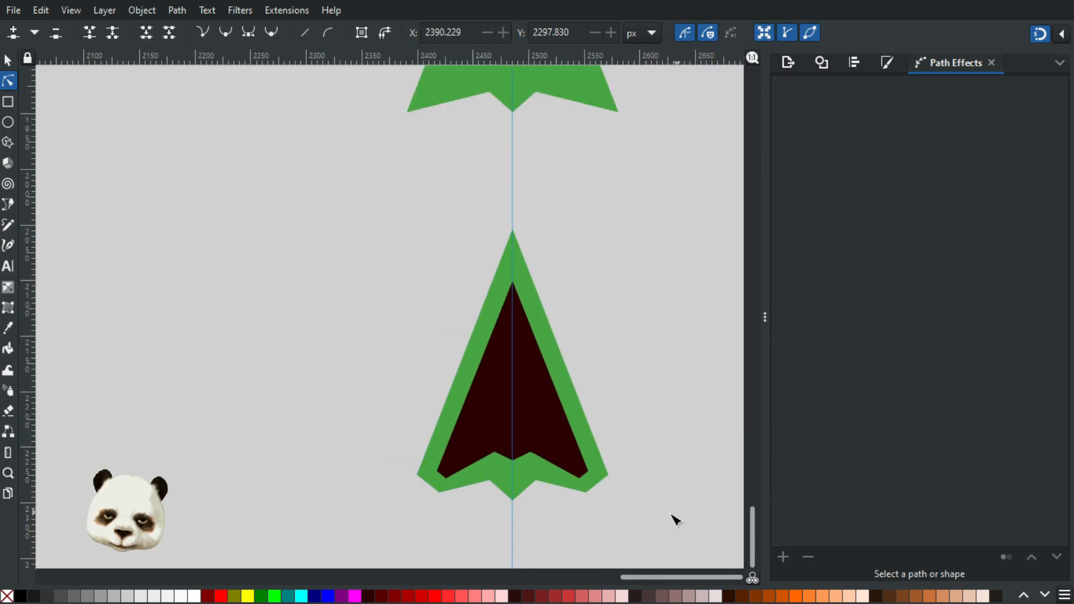
Step: Move the dark inner shape's lower node at the left wing cut to about X 2423.5, Y 2276.1 px
{"action": "scroll", "coordinate": [497, 523], "scroll_direction": "up", "scroll_amount": 2}
{"action": "scroll", "coordinate": [389, 424], "scroll_direction": "up", "scroll_amount": 2}
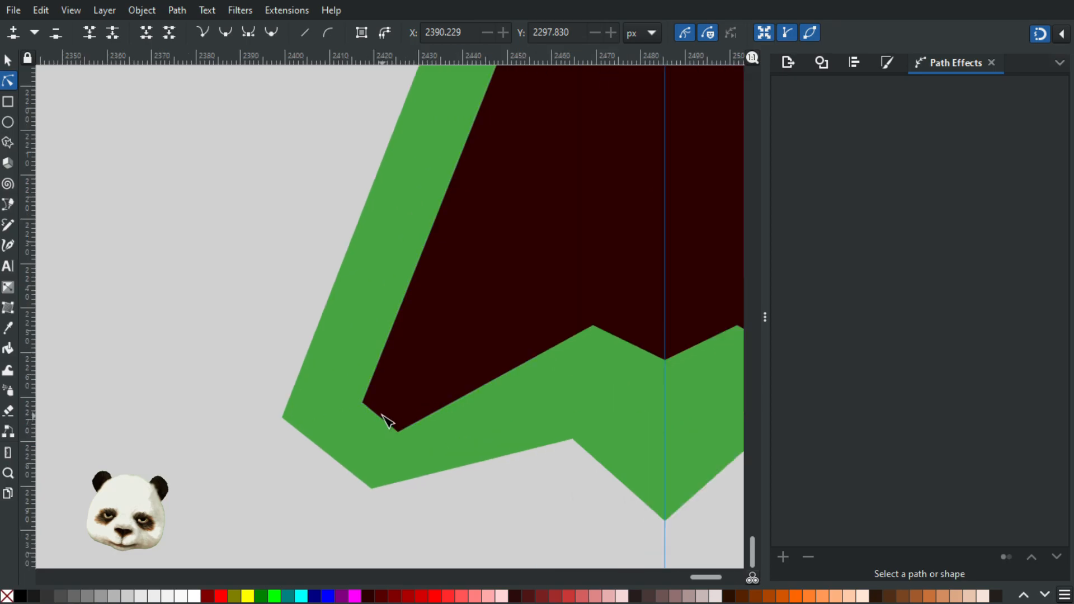
{"action": "left_click", "coordinate": [392, 430]}
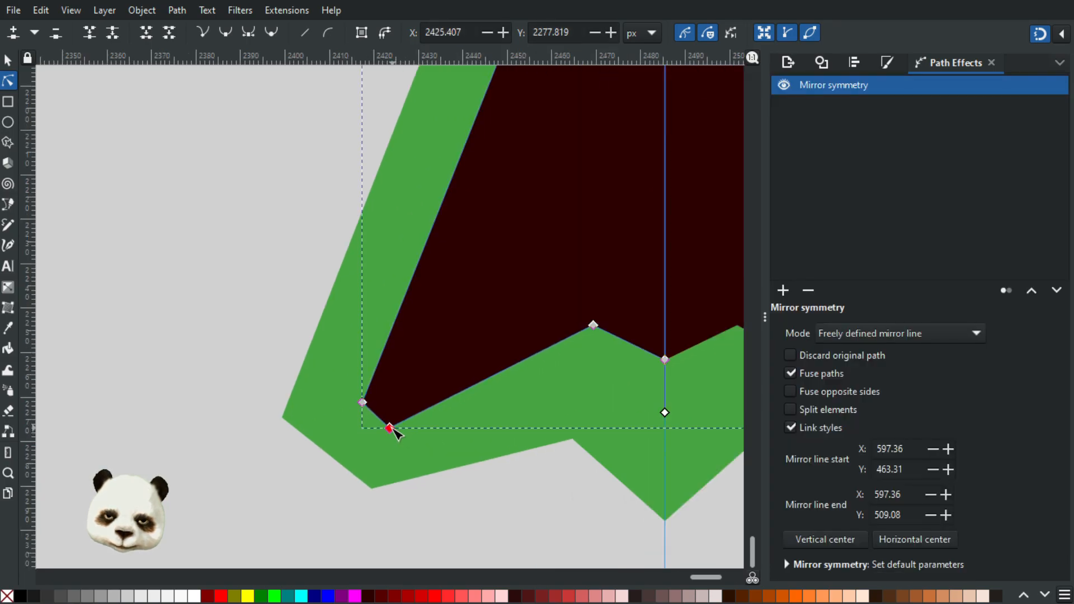
{"action": "left_click_drag", "start_coordinate": [393, 429], "coordinate": [390, 424]}
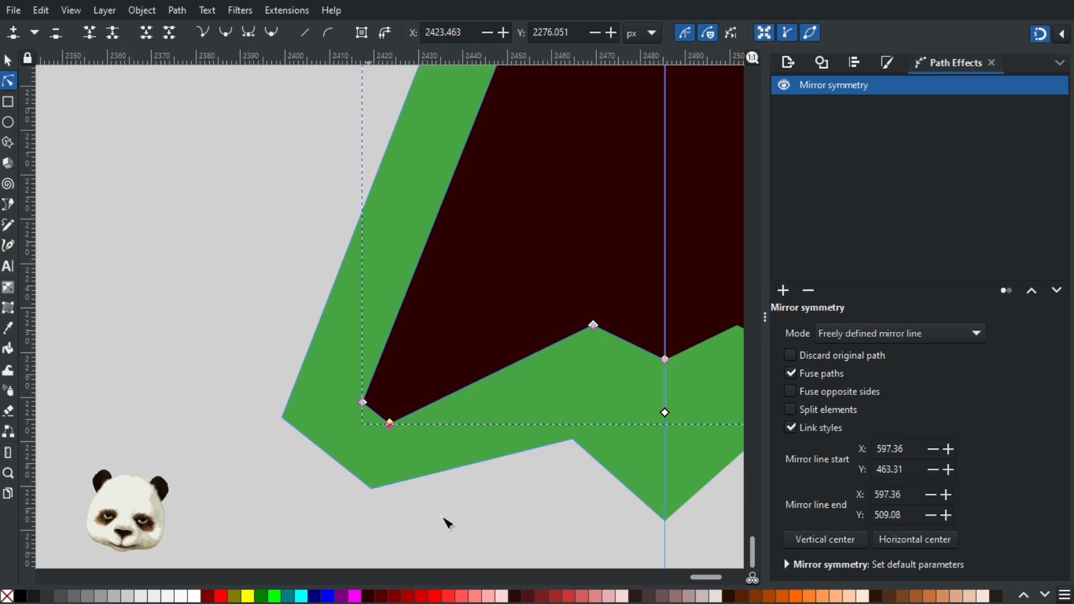
Step: Move the green shape's notch node left of the tail up to about X 2466.6, Y 2273.2 px
{"action": "left_click", "coordinate": [546, 448]}
{"action": "scroll", "coordinate": [662, 474], "scroll_direction": "up", "scroll_amount": 3}
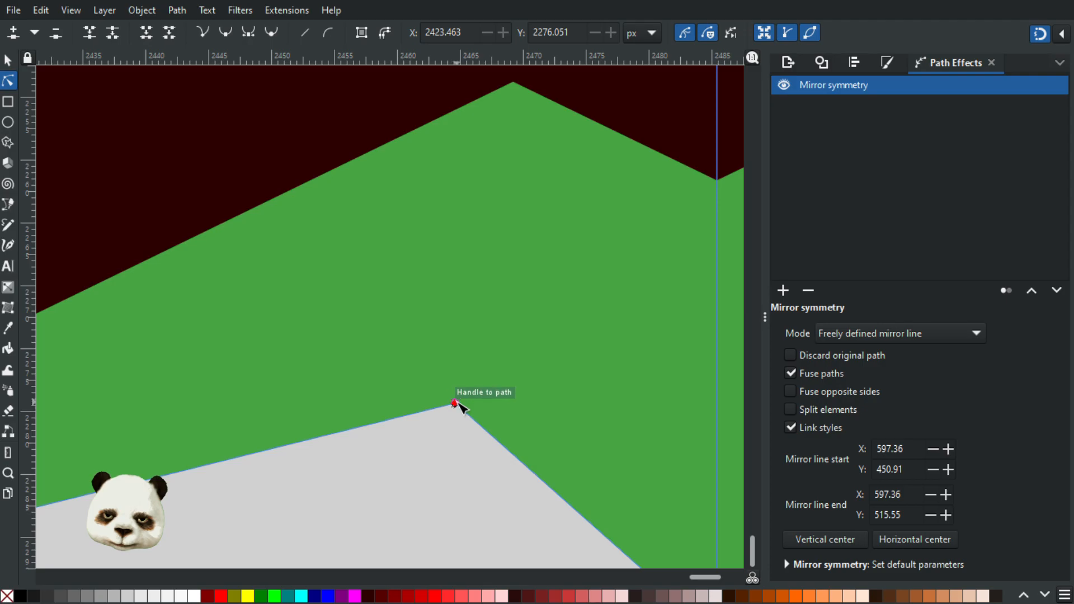
{"action": "left_click_drag", "start_coordinate": [455, 403], "coordinate": [480, 326]}
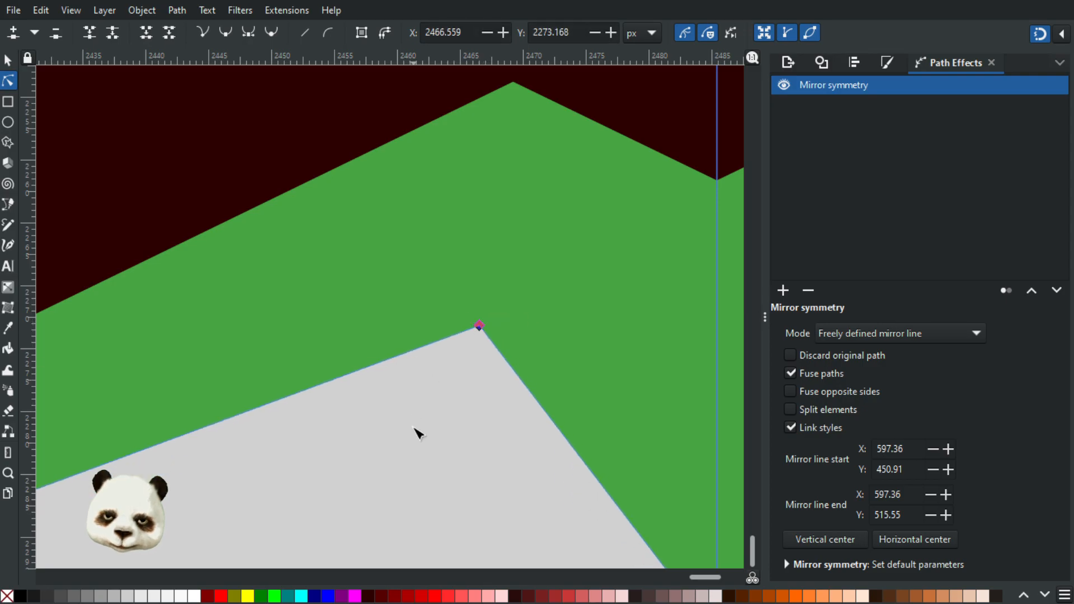
{"action": "scroll", "coordinate": [412, 424], "scroll_direction": "down", "scroll_amount": 3}
{"action": "scroll", "coordinate": [405, 417], "scroll_direction": "up", "scroll_amount": 4}
{"action": "scroll", "coordinate": [406, 505], "scroll_direction": "down", "scroll_amount": 6}
{"action": "scroll", "coordinate": [418, 382], "scroll_direction": "up", "scroll_amount": 2}
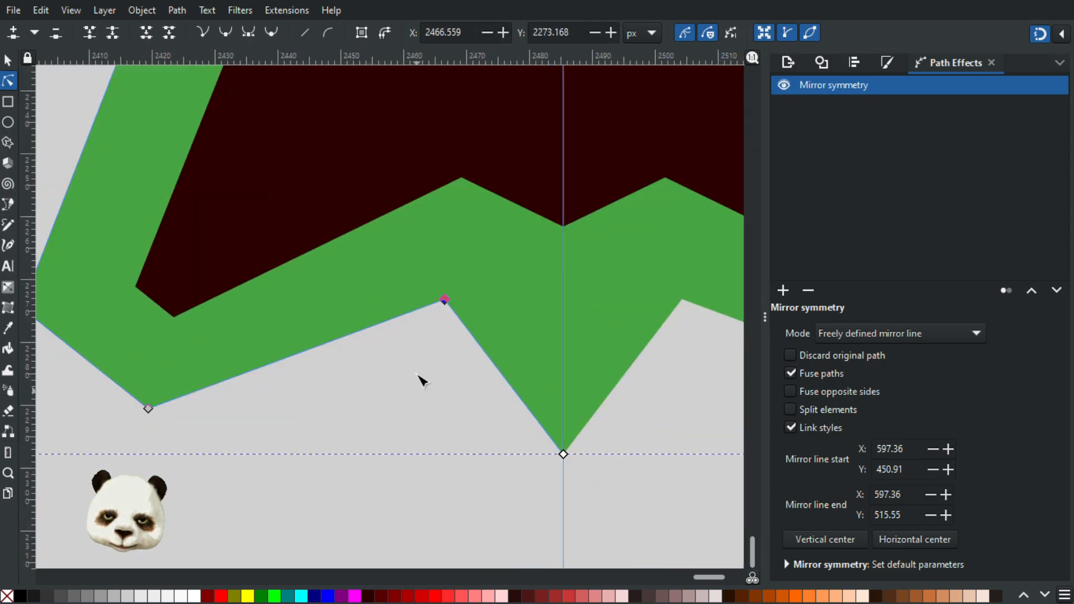
Step: Add a node on each side of the green shape's left notch node and delete the notch node, leaving a straight cut
{"action": "left_click", "coordinate": [372, 295]}
{"action": "double_click", "coordinate": [499, 320]}
{"action": "left_click", "coordinate": [456, 263]}
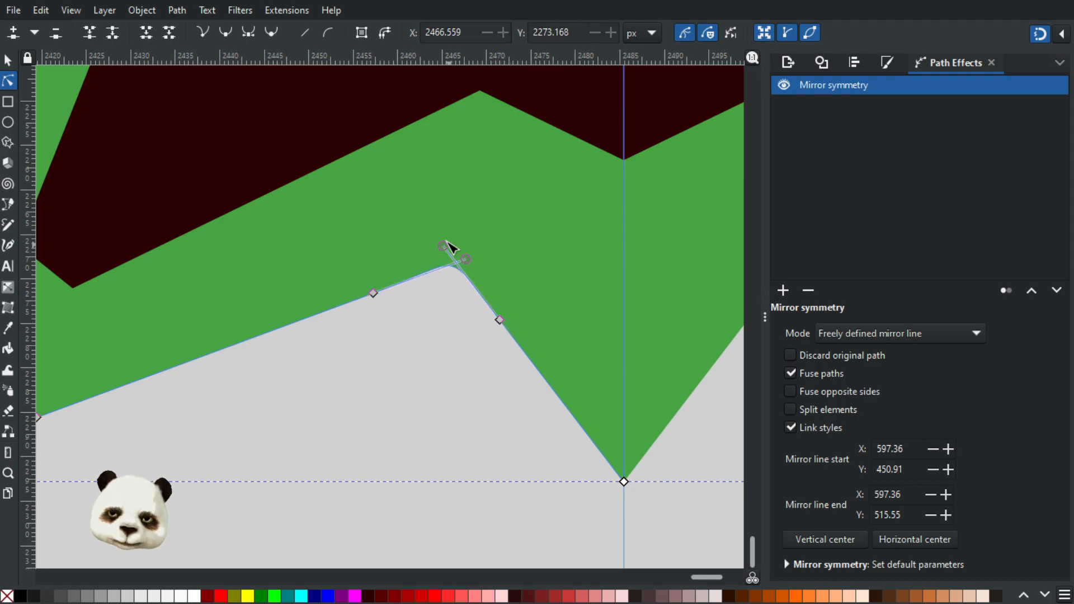
{"action": "key", "text": "Delete"}
{"action": "left_click", "coordinate": [466, 259], "text": "ctrl"}
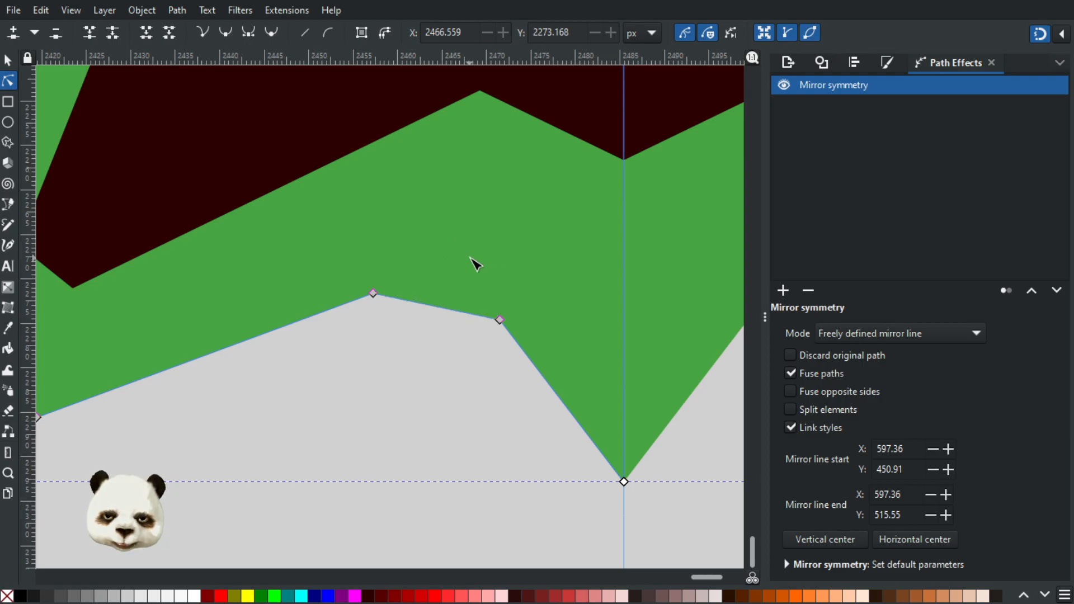
Step: Add a node on the tail's left edge just above its tip and shift the mirror line's end to Y 512.74
{"action": "double_click", "coordinate": [582, 429]}
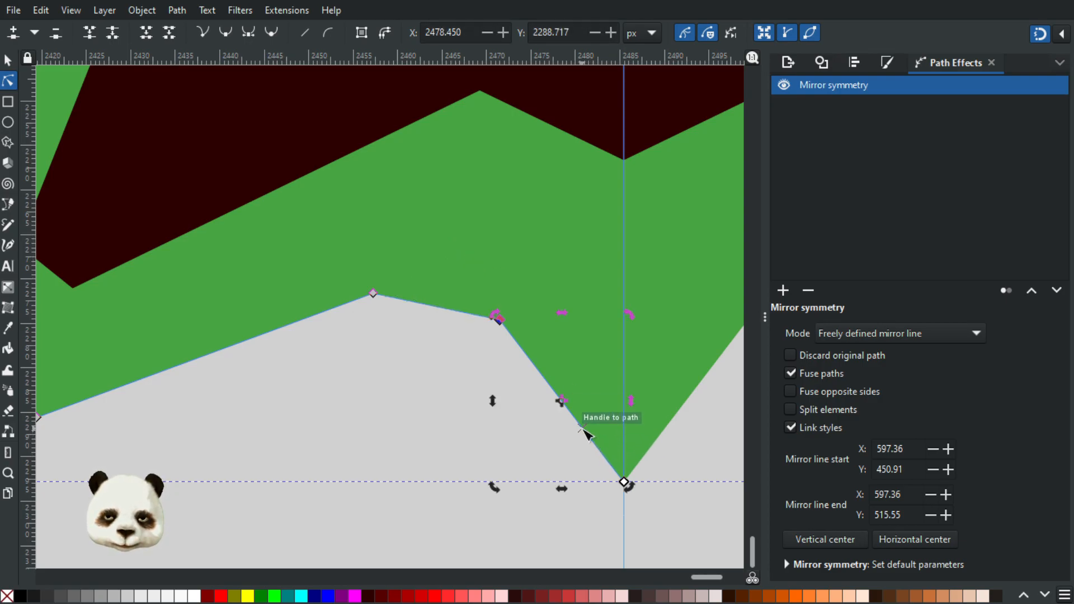
{"action": "left_click_drag", "start_coordinate": [625, 457], "coordinate": [623, 388]}
{"action": "left_click", "coordinate": [624, 482]}
{"action": "left_click_drag", "start_coordinate": [624, 482], "coordinate": [682, 467]}
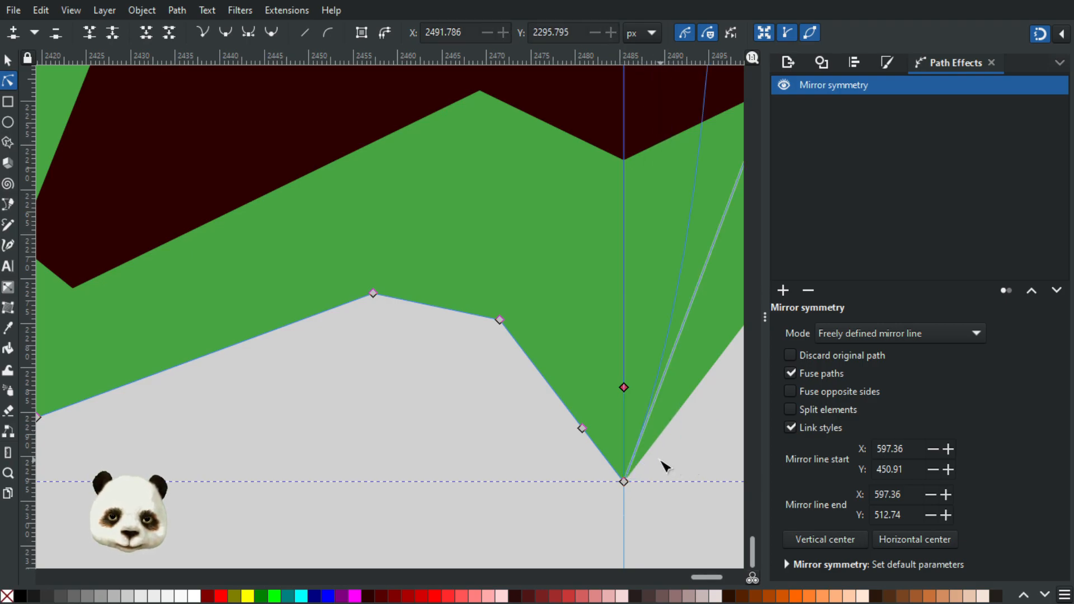
{"action": "scroll", "coordinate": [660, 442], "scroll_direction": "down", "scroll_amount": 5}
{"action": "left_click_drag", "start_coordinate": [687, 353], "coordinate": [653, 177]}
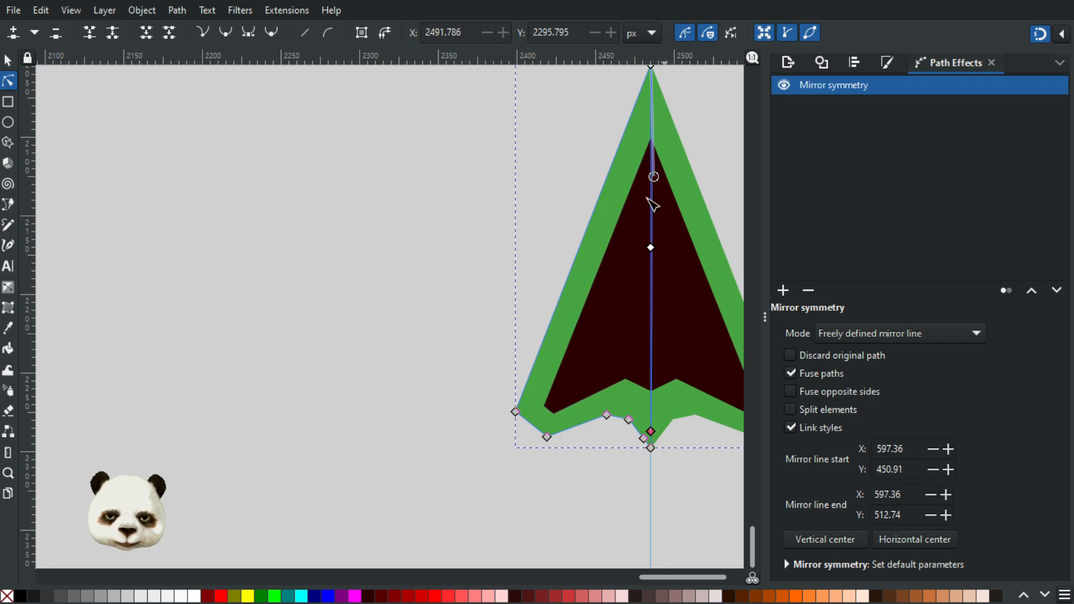
{"action": "scroll", "coordinate": [649, 436], "scroll_direction": "up", "scroll_amount": 7}
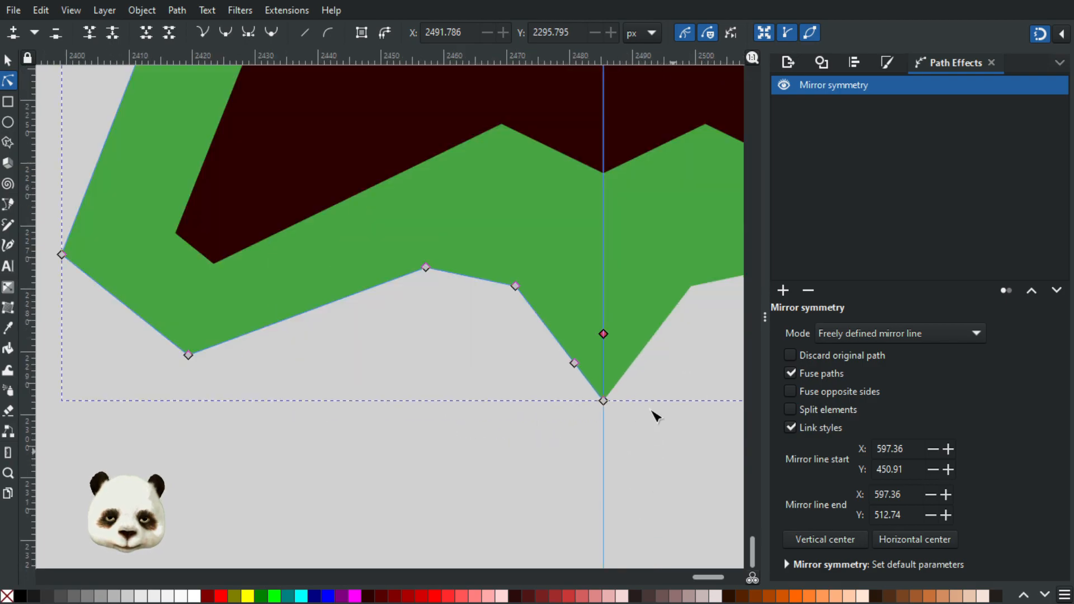
Step: Move the green tail's tip node up to about X 2485.4, Y 2291.8 px, level with the added node, for a flat end
{"action": "left_click_drag", "start_coordinate": [604, 477], "coordinate": [604, 369]}
{"action": "key", "text": "Escape"}
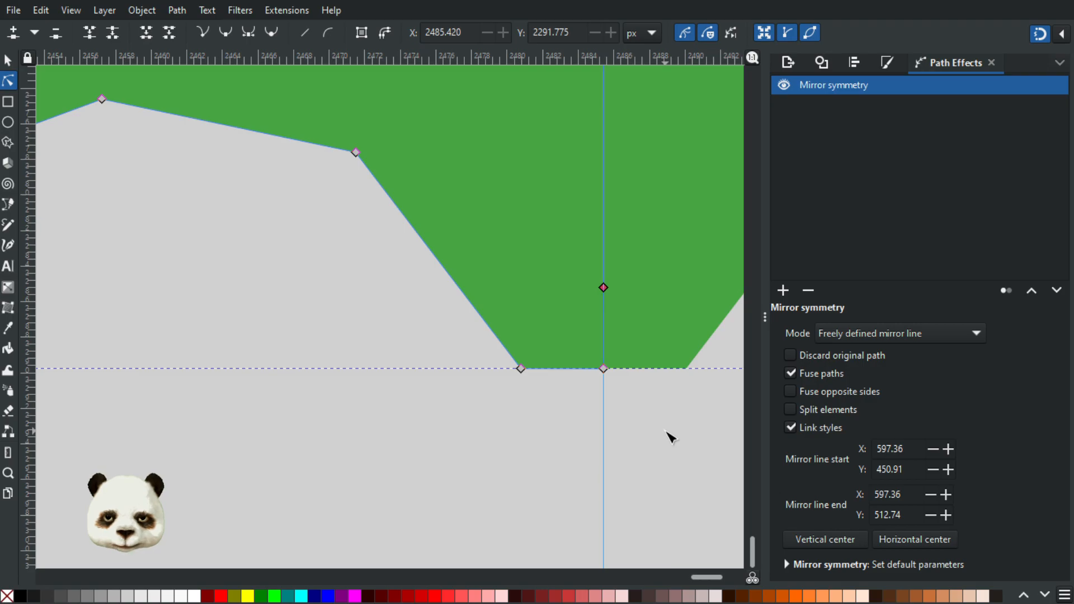
{"action": "left_click", "coordinate": [664, 440]}
{"action": "scroll", "coordinate": [666, 475], "scroll_direction": "down", "scroll_amount": 5}
{"action": "left_click_drag", "start_coordinate": [655, 498], "coordinate": [375, 485]}
{"action": "scroll", "coordinate": [376, 487], "scroll_direction": "down", "scroll_amount": 1}
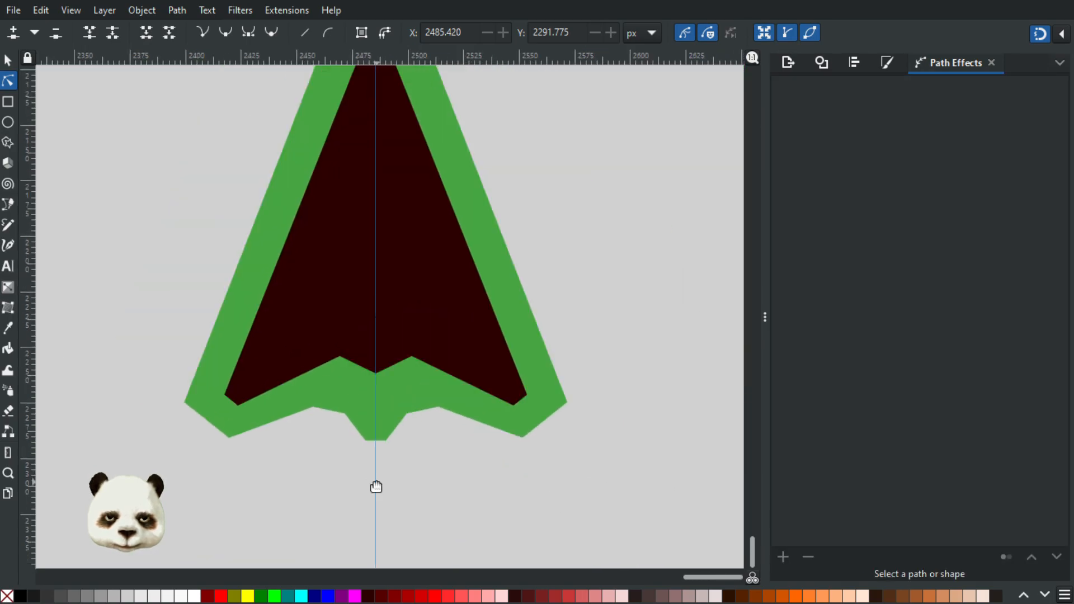
{"action": "scroll", "coordinate": [376, 487], "scroll_direction": "down", "scroll_amount": 1}
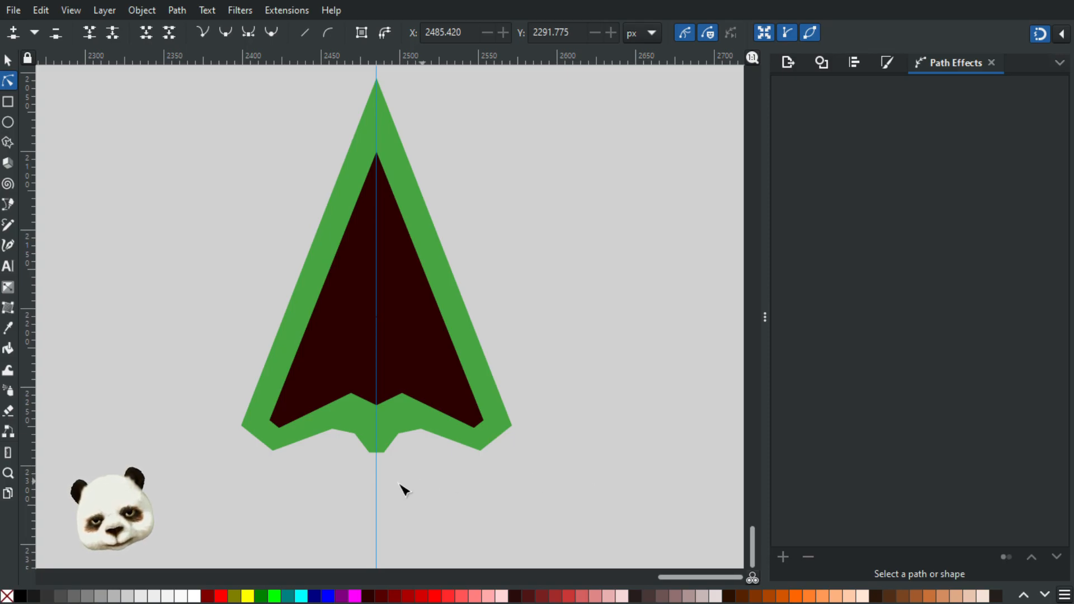
Step: Move the notch node nearest the green tail to about X 2467.8, Y 2277.1 px
{"action": "scroll", "coordinate": [299, 472], "scroll_direction": "up", "scroll_amount": 3}
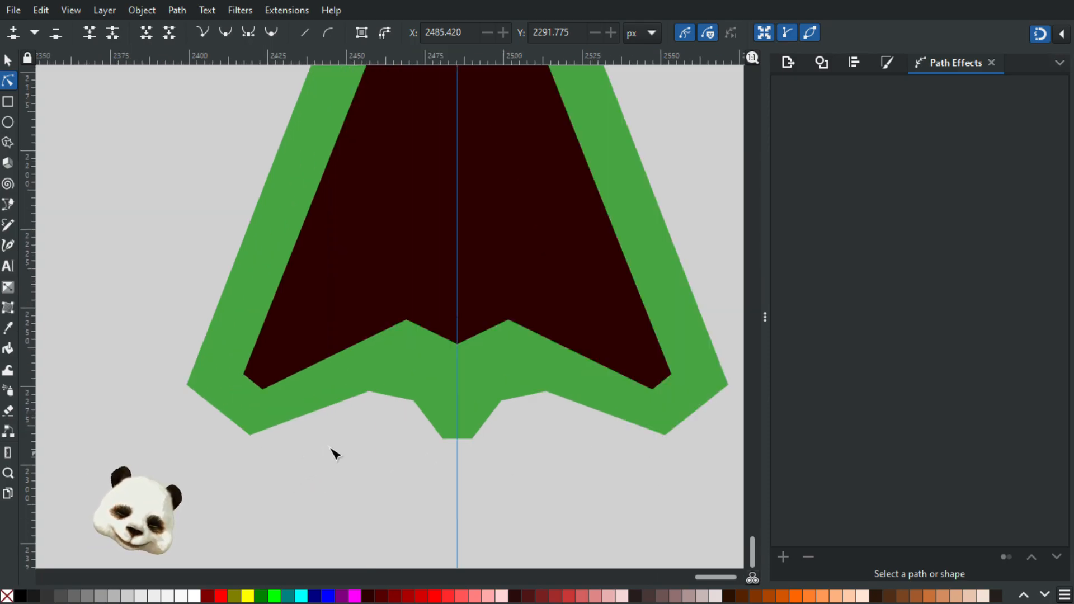
{"action": "left_click", "coordinate": [457, 387]}
{"action": "left_click_drag", "start_coordinate": [447, 383], "coordinate": [432, 373]}
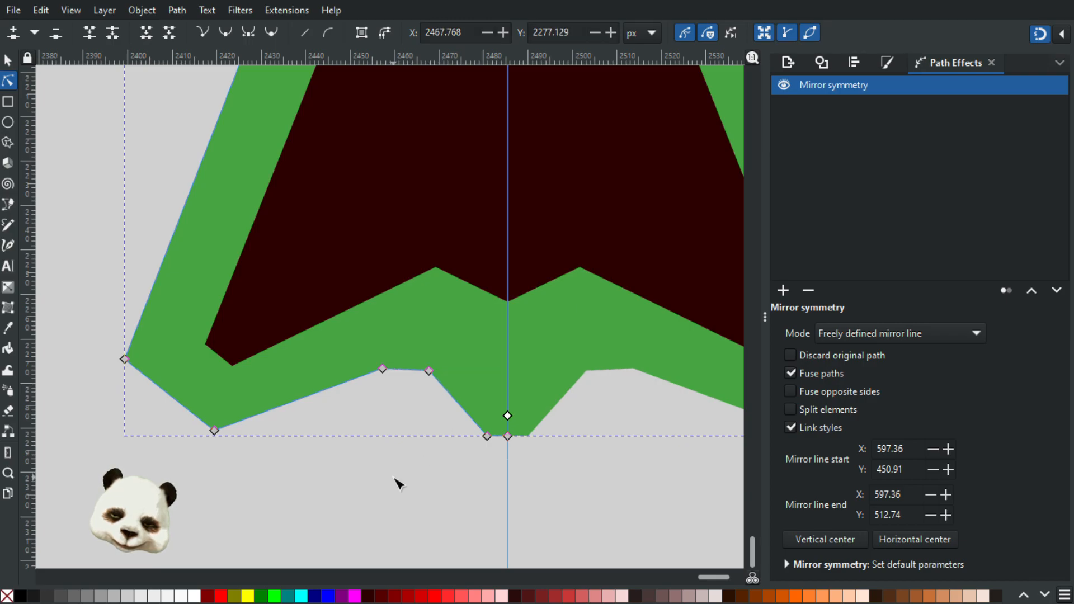
{"action": "left_click", "coordinate": [399, 482]}
{"action": "scroll", "coordinate": [397, 482], "scroll_direction": "down", "scroll_amount": 4}
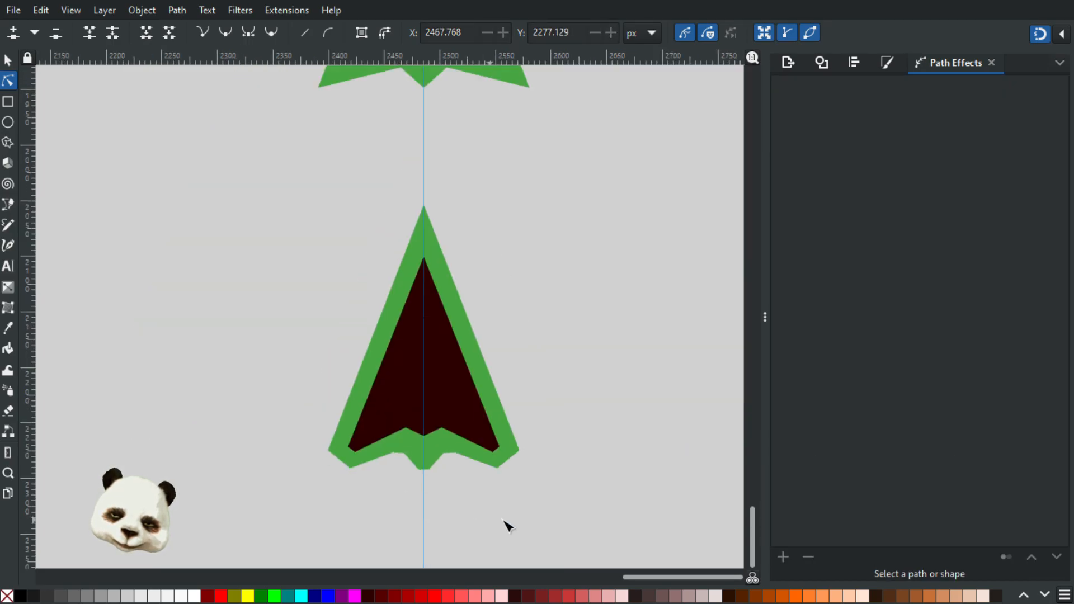
{"action": "scroll", "coordinate": [513, 522], "scroll_direction": "down", "scroll_amount": 2}
{"action": "scroll", "coordinate": [506, 521], "scroll_direction": "up", "scroll_amount": 2}
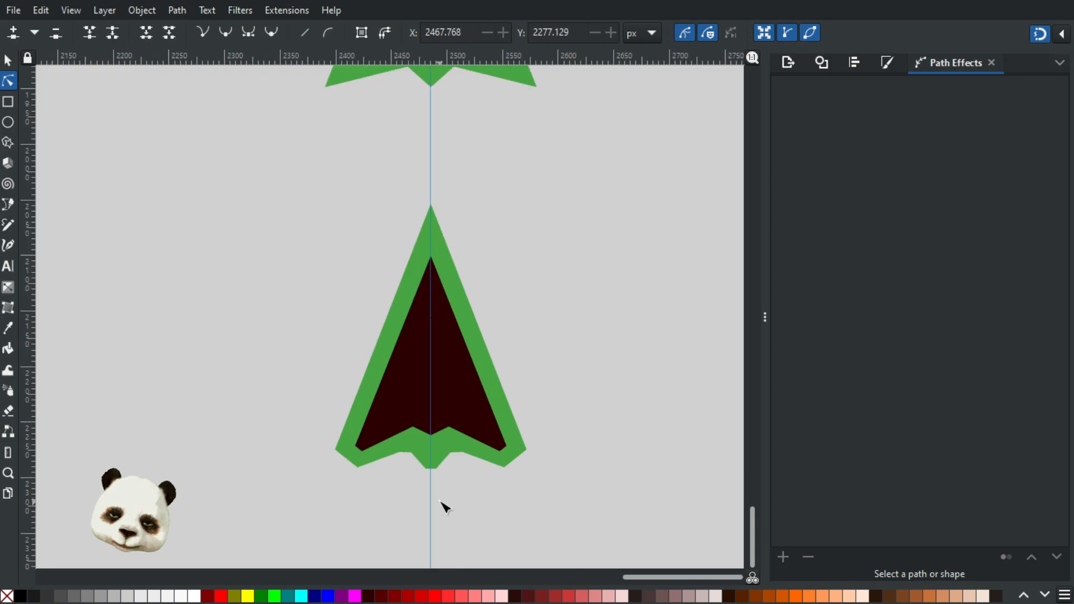
{"action": "scroll", "coordinate": [445, 509], "scroll_direction": "down", "scroll_amount": 1}
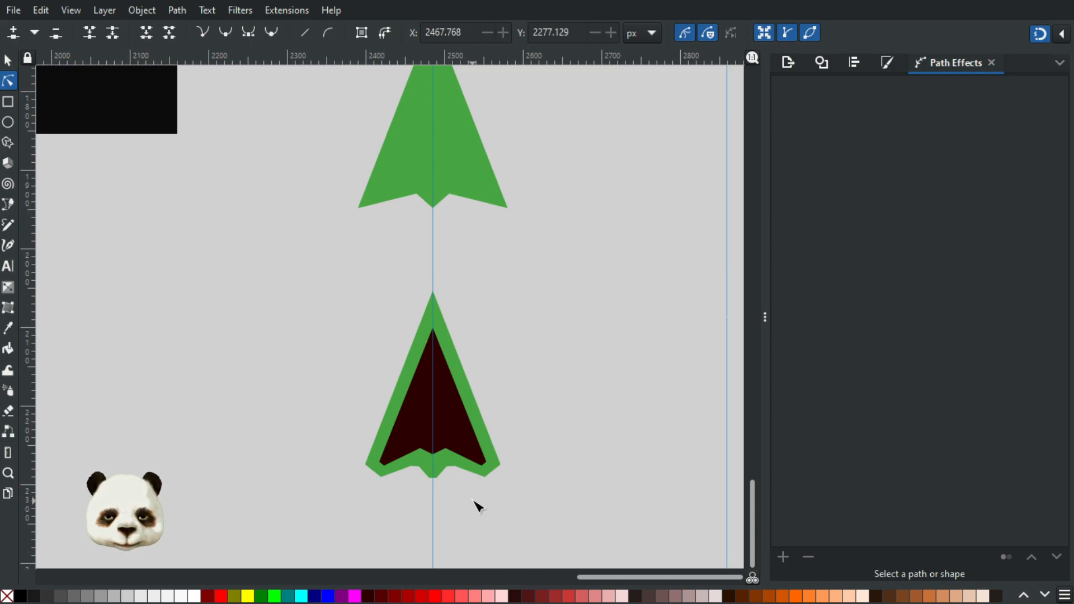
Step: Move the dark inner shape's outer left corner node to about X 2412.1, Y 2267.7 px
{"action": "scroll", "coordinate": [408, 480], "scroll_direction": "up", "scroll_amount": 2}
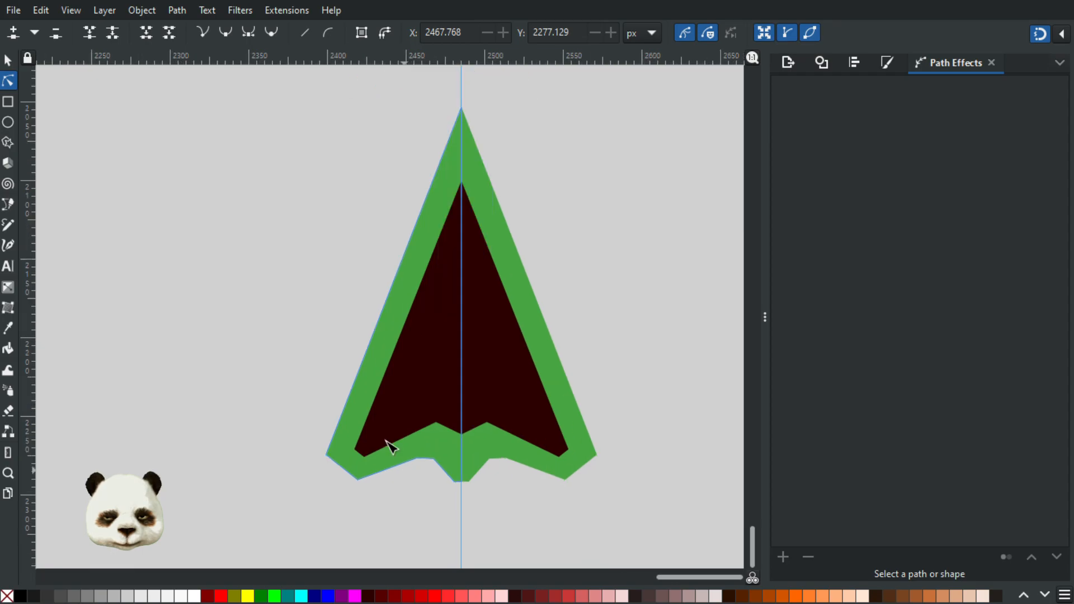
{"action": "left_click", "coordinate": [355, 449]}
{"action": "mouse_move", "coordinate": [356, 449]}
{"action": "left_mouse_down"}
{"action": "mouse_move", "coordinate": [347, 444]}
{"action": "mouse_move", "coordinate": [376, 454]}
{"action": "mouse_move", "coordinate": [365, 454]}
{"action": "left_mouse_up"}
{"action": "scroll", "coordinate": [345, 476], "scroll_direction": "up", "scroll_amount": 3}
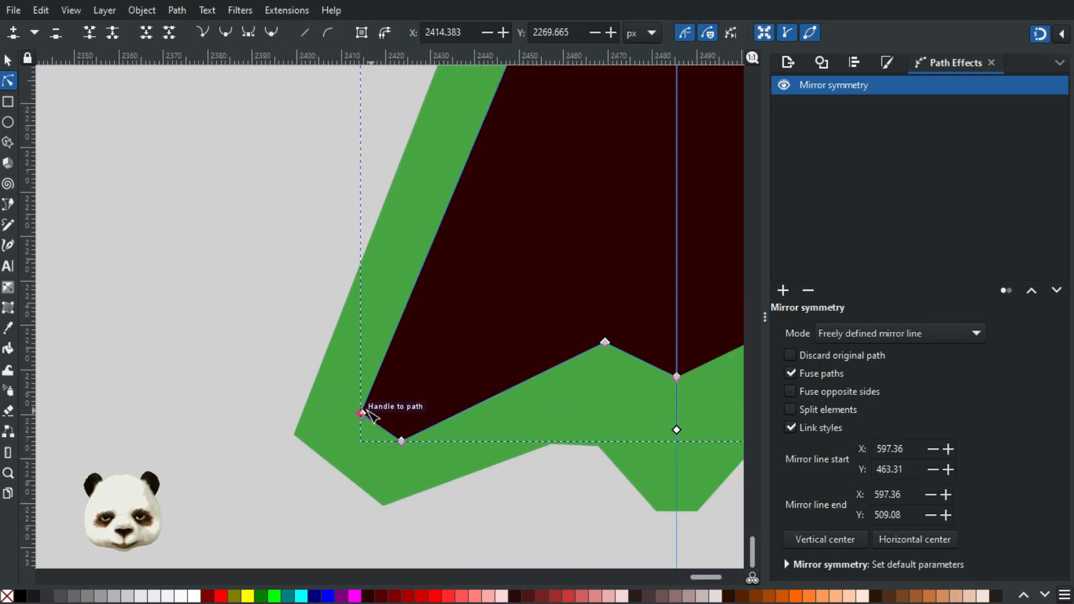
{"action": "left_click_drag", "start_coordinate": [358, 401], "coordinate": [351, 404]}
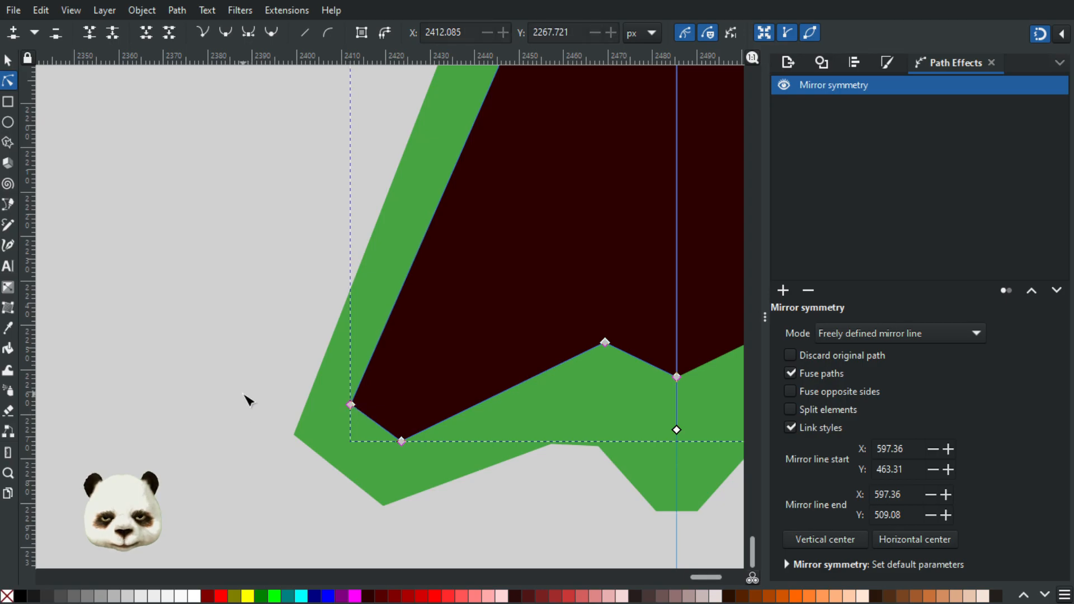
{"action": "left_click", "coordinate": [283, 412]}
Step: Move the dark inner shape's lower node at the left wing cut to about X 2424.8, Y 2279.3 px
{"action": "left_click", "coordinate": [402, 440]}
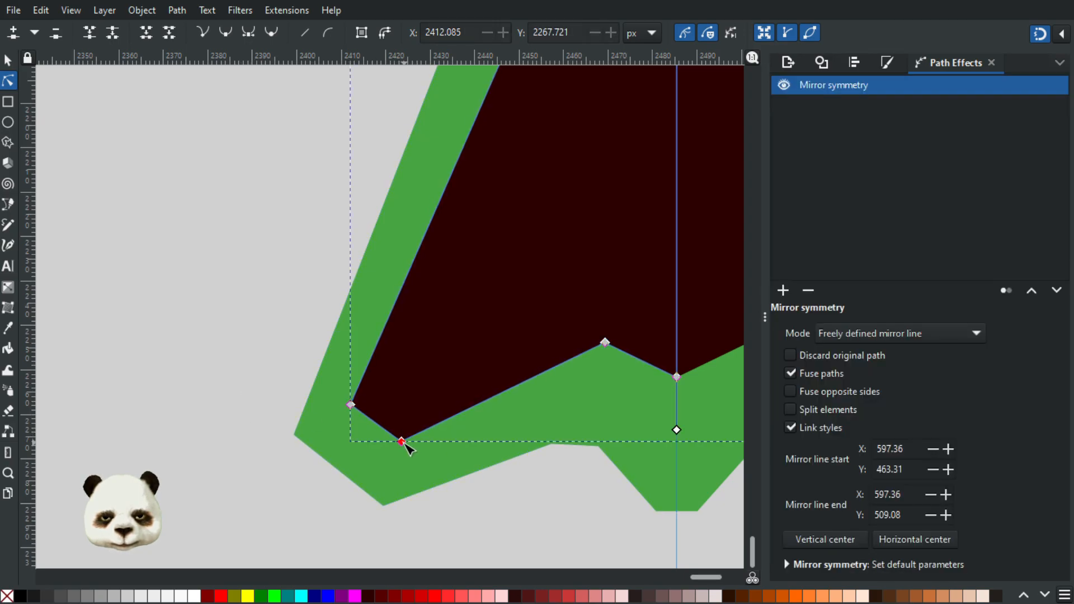
{"action": "left_click_drag", "start_coordinate": [405, 446], "coordinate": [402, 449]}
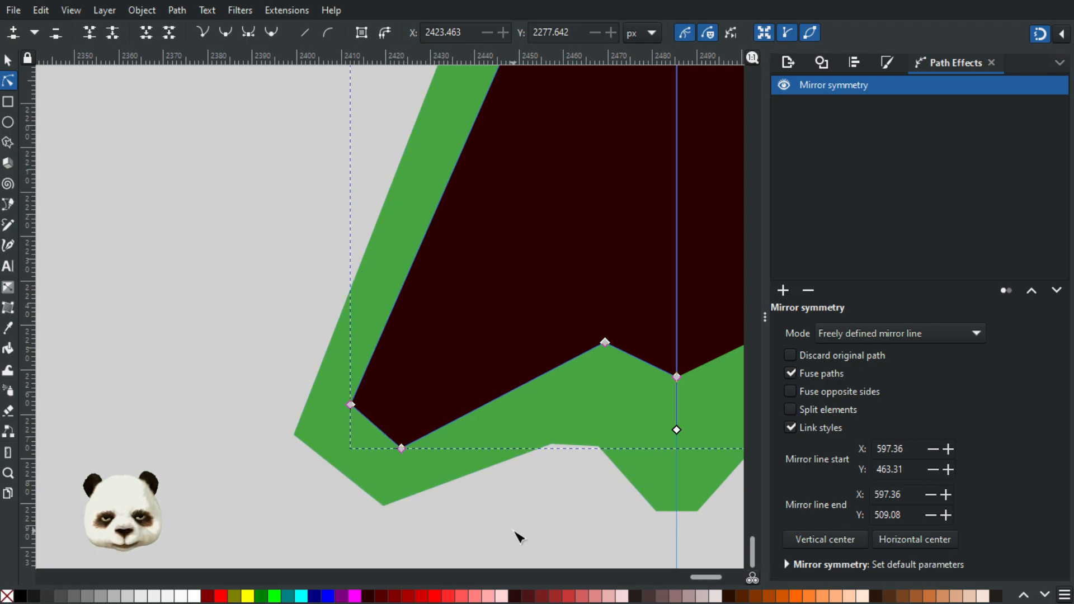
{"action": "left_click", "coordinate": [519, 536]}
{"action": "scroll", "coordinate": [519, 536], "scroll_direction": "down", "scroll_amount": 4}
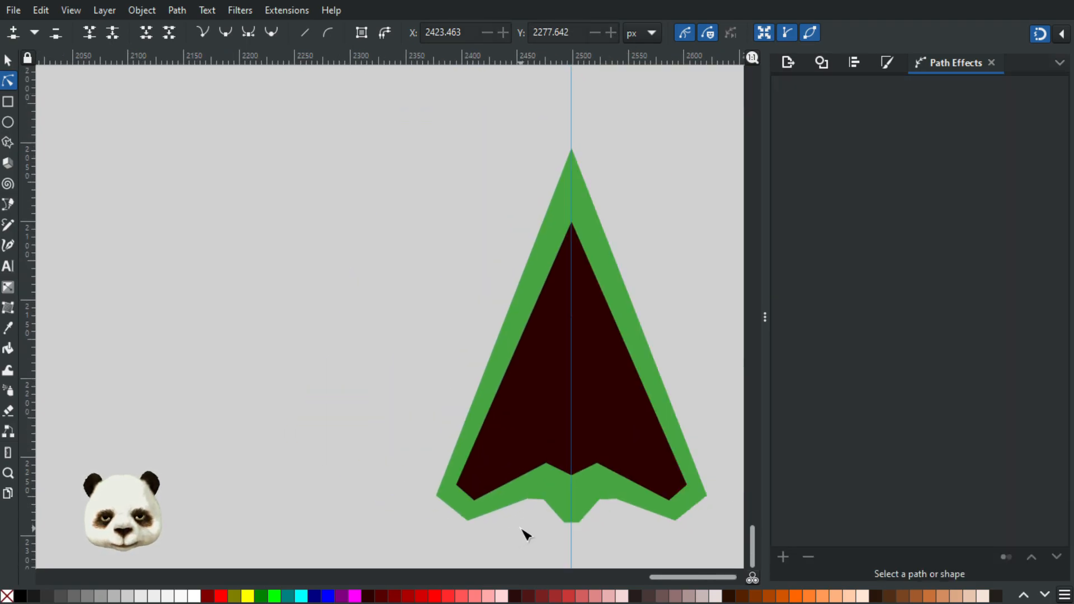
{"action": "scroll", "coordinate": [525, 534], "scroll_direction": "down", "scroll_amount": 1}
{"action": "scroll", "coordinate": [518, 525], "scroll_direction": "up", "scroll_amount": 3}
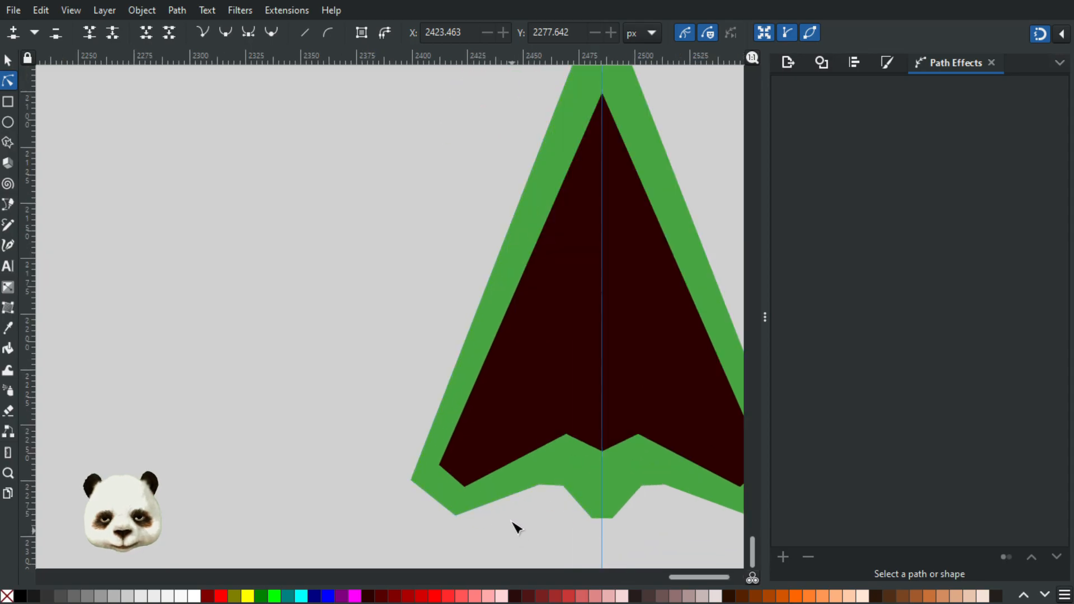
{"action": "scroll", "coordinate": [491, 496], "scroll_direction": "up", "scroll_amount": 3}
{"action": "left_click", "coordinate": [426, 471]}
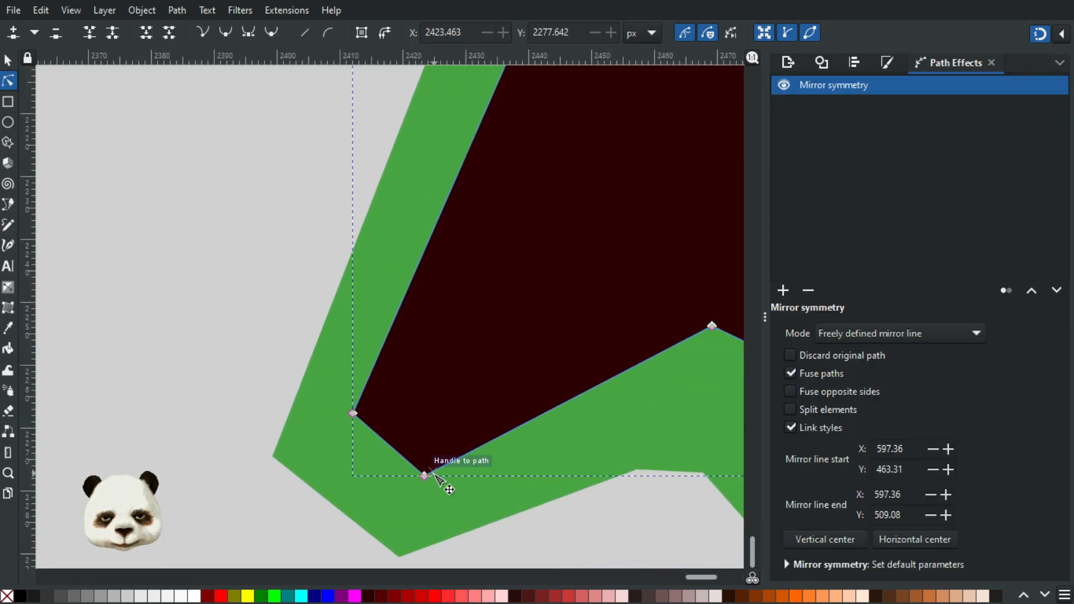
{"action": "left_click_drag", "start_coordinate": [423, 475], "coordinate": [434, 486]}
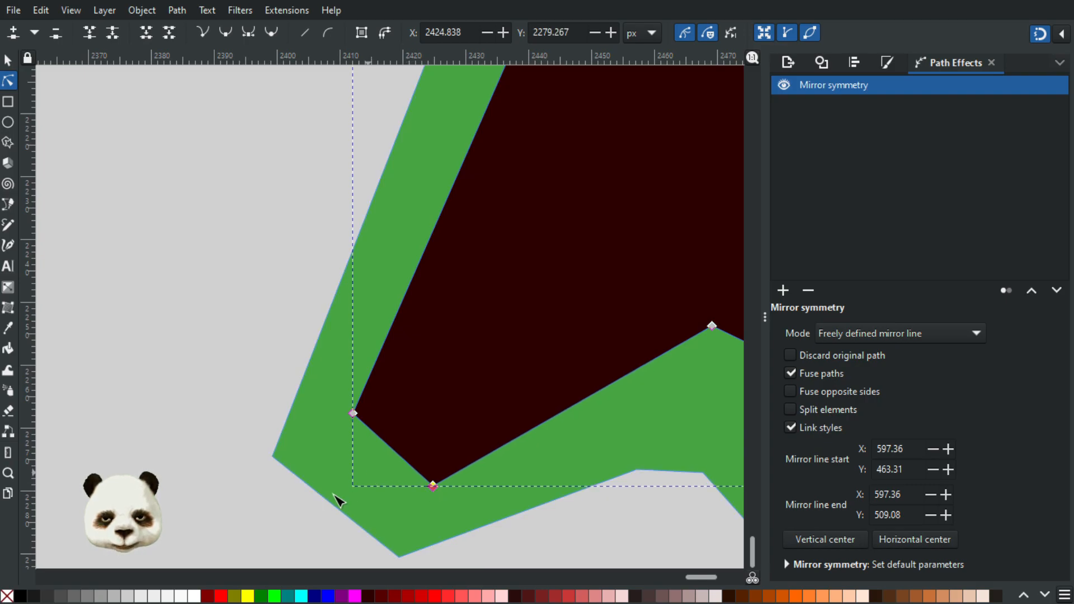
{"action": "left_click", "coordinate": [578, 542]}
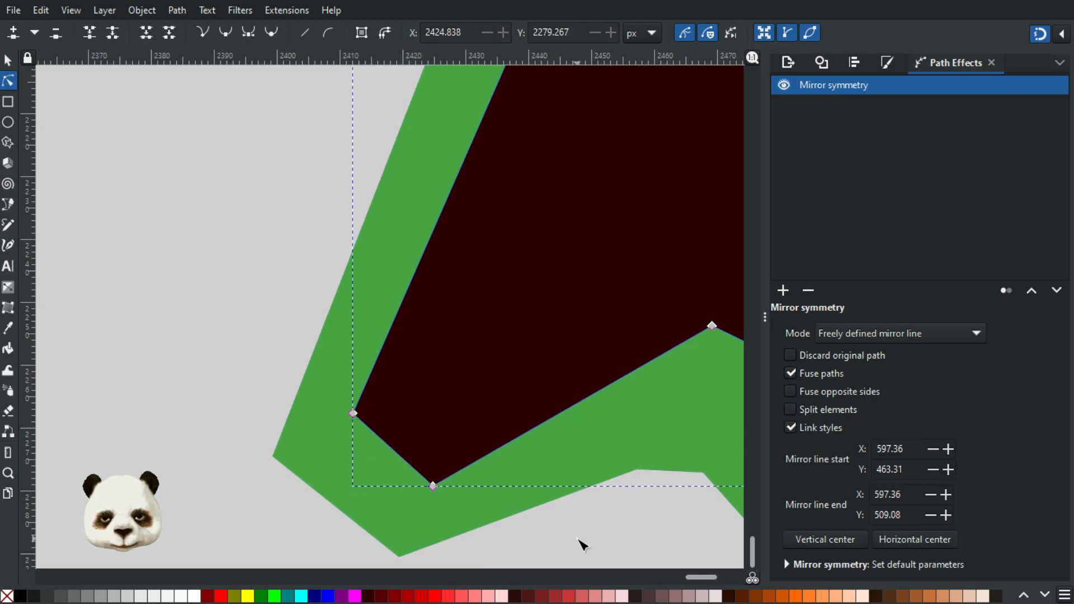
{"action": "left_click", "coordinate": [578, 542]}
{"action": "scroll", "coordinate": [595, 543], "scroll_direction": "down", "scroll_amount": 4}
{"action": "left_click_drag", "start_coordinate": [520, 507], "coordinate": [488, 498]}
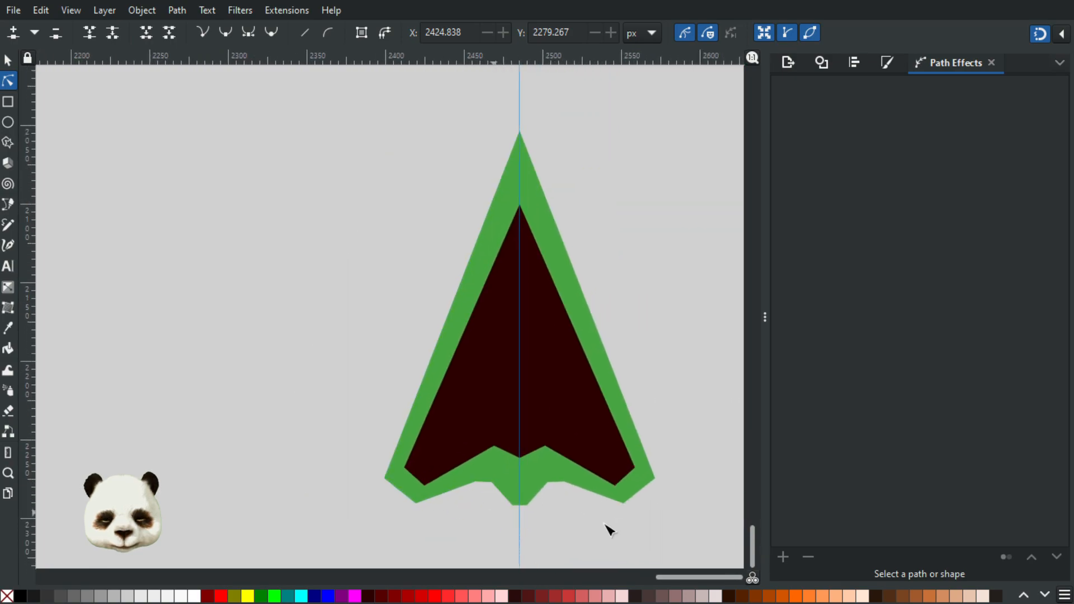
Step: Align the two nodes of the green arrow's left notch horizontally so the notch top is flat
{"action": "scroll", "coordinate": [647, 524], "scroll_direction": "down", "scroll_amount": 2}
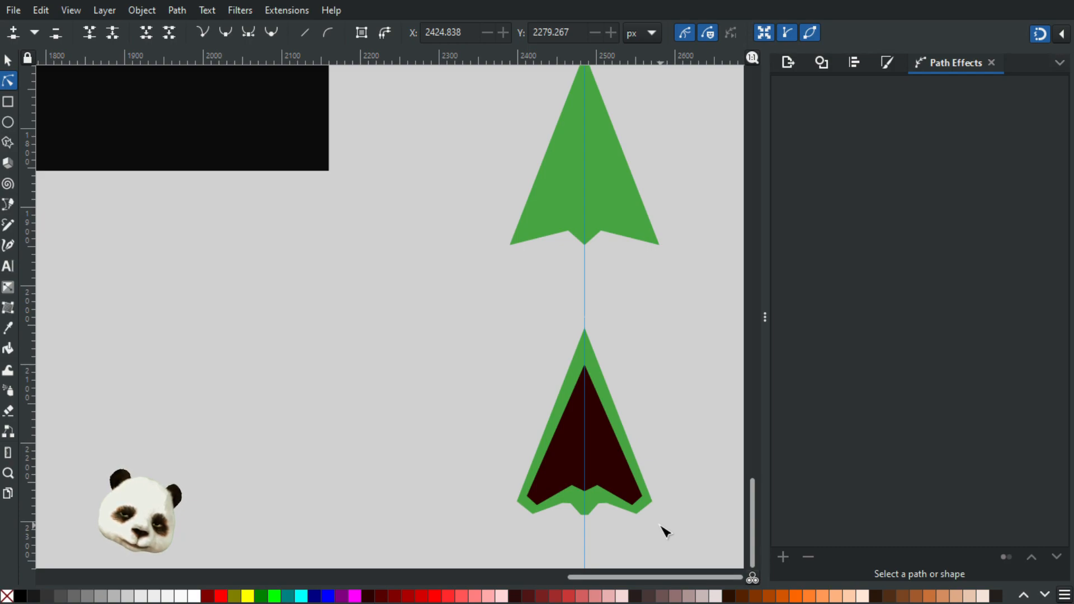
{"action": "scroll", "coordinate": [580, 523], "scroll_direction": "up", "scroll_amount": 8, "text": "ctrl"}
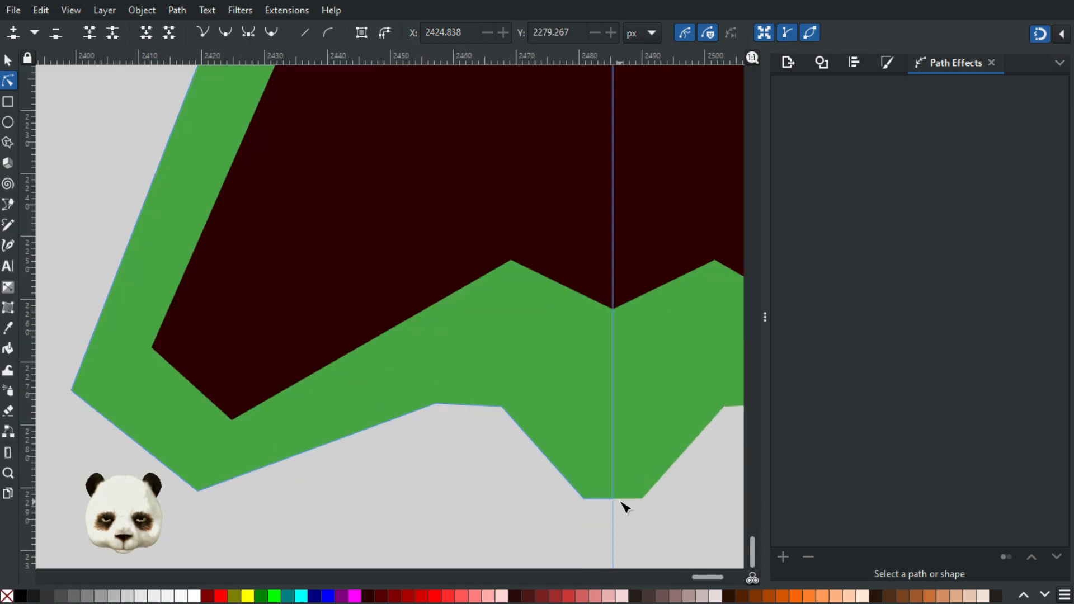
{"action": "left_click", "coordinate": [543, 487]}
{"action": "left_click_drag", "start_coordinate": [550, 494], "coordinate": [667, 526]}
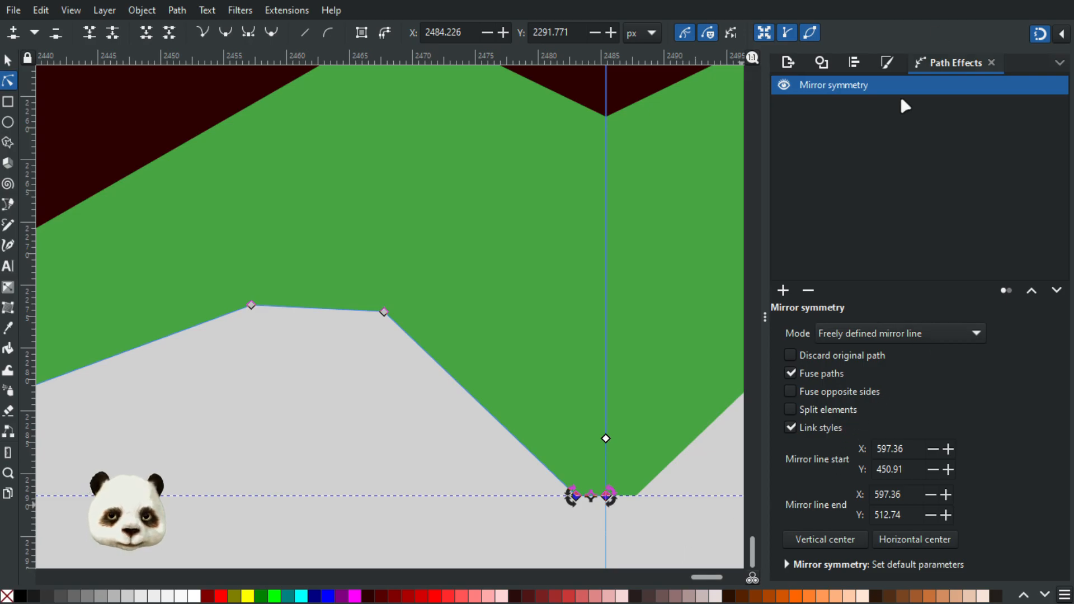
{"action": "key", "text": "ctrl+shift+a"}
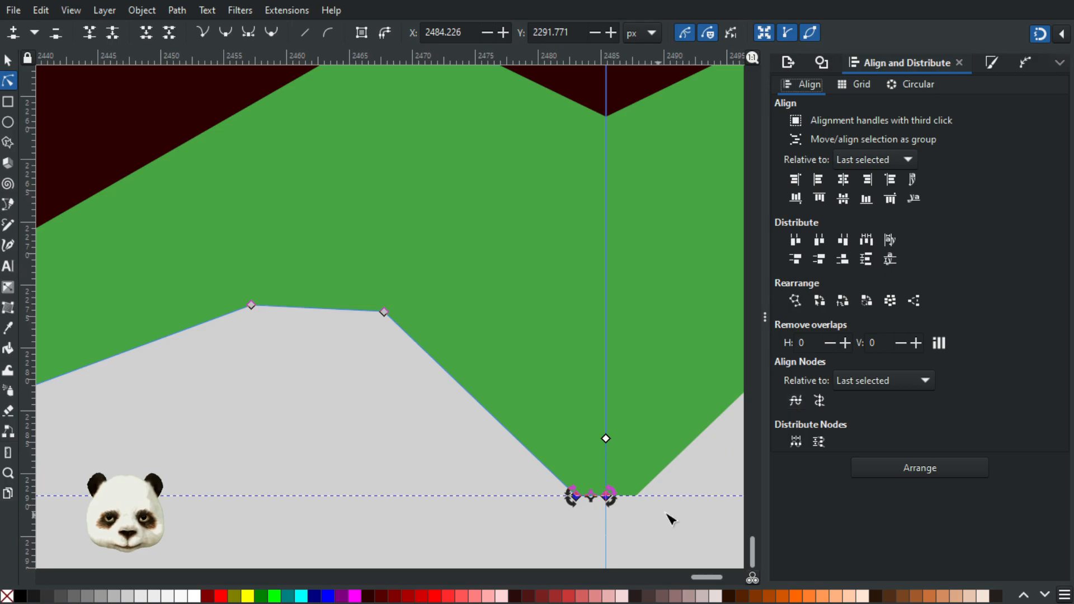
{"action": "left_click_drag", "start_coordinate": [214, 258], "coordinate": [564, 440]}
{"action": "left_click", "coordinate": [795, 398]}
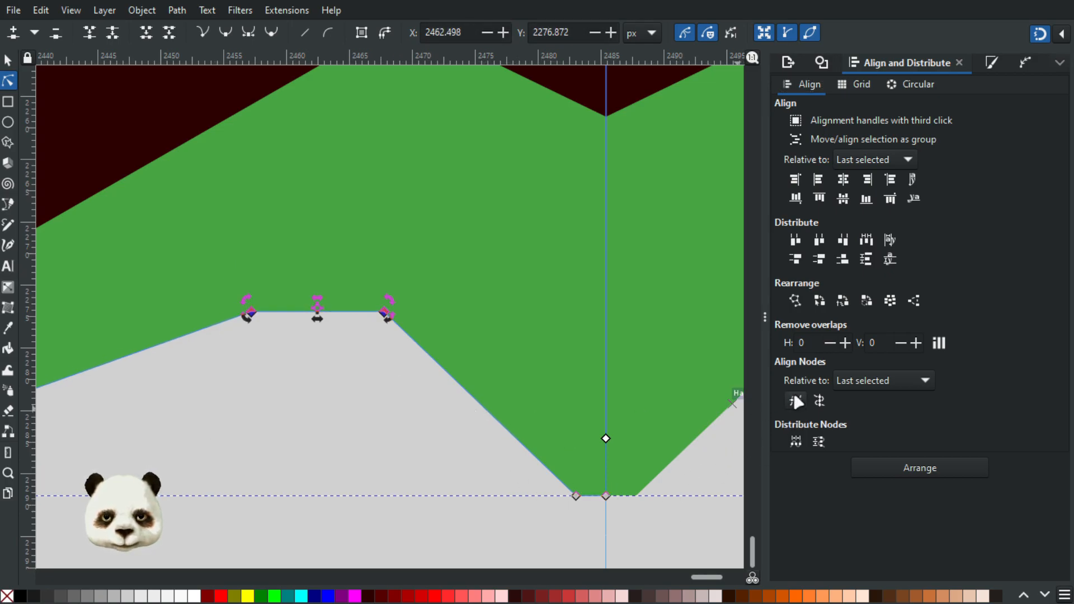
Step: Raise both notch nodes to about Y 2275.5 px and shift the outer one inward to about X 2460.4 px
{"action": "left_click", "coordinate": [199, 291]}
{"action": "left_click_drag", "start_coordinate": [194, 272], "coordinate": [475, 379]}
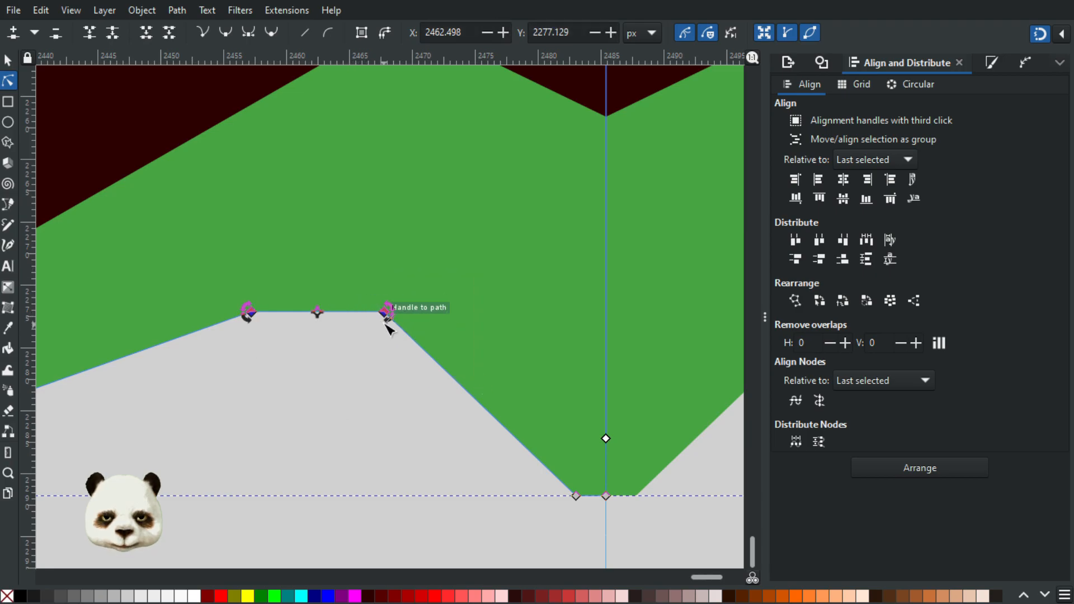
{"action": "left_click_drag", "start_coordinate": [385, 313], "coordinate": [405, 292]}
{"action": "left_click", "coordinate": [403, 306]}
{"action": "mouse_move", "coordinate": [274, 292]}
{"action": "left_mouse_down"}
{"action": "mouse_move", "coordinate": [312, 300]}
{"action": "mouse_move", "coordinate": [295, 291]}
{"action": "left_mouse_up"}
{"action": "left_click", "coordinate": [324, 383]}
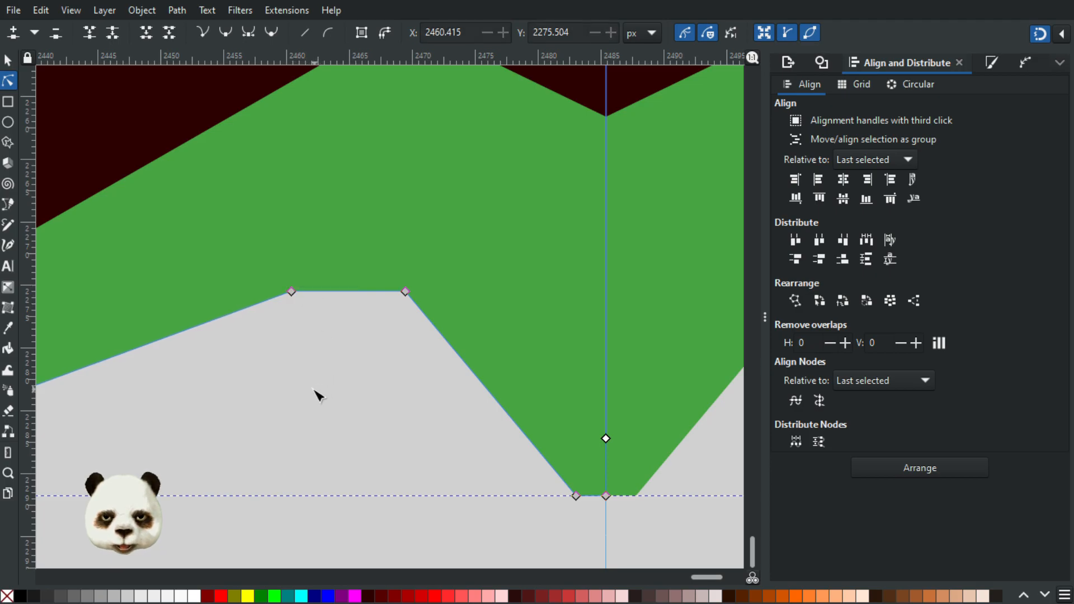
Step: Move both notch nodes together, centring the flat notch top at about X 2461.8, Y 2274.0 px
{"action": "scroll", "coordinate": [312, 392], "scroll_direction": "down", "scroll_amount": 4}
{"action": "scroll", "coordinate": [203, 386], "scroll_direction": "up", "scroll_amount": 2}
{"action": "left_click_drag", "start_coordinate": [391, 318], "coordinate": [449, 337]}
{"action": "left_click", "coordinate": [437, 409]}
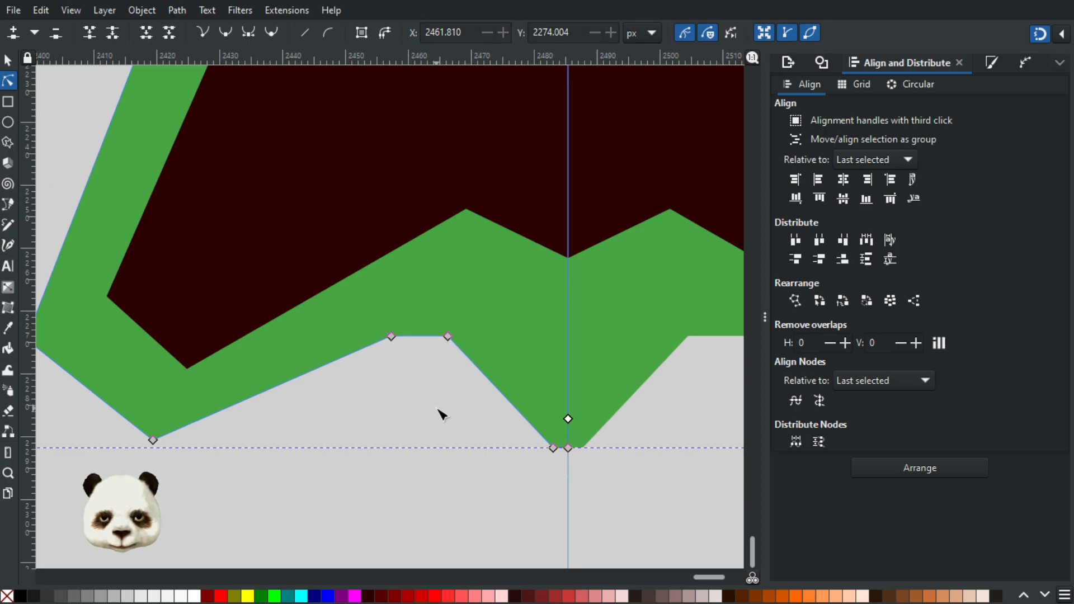
{"action": "left_click", "coordinate": [437, 410]}
Step: Align the green tail's two end nodes horizontally with the lower node of the left wing cut
{"action": "scroll", "coordinate": [437, 436], "scroll_direction": "down", "scroll_amount": 4}
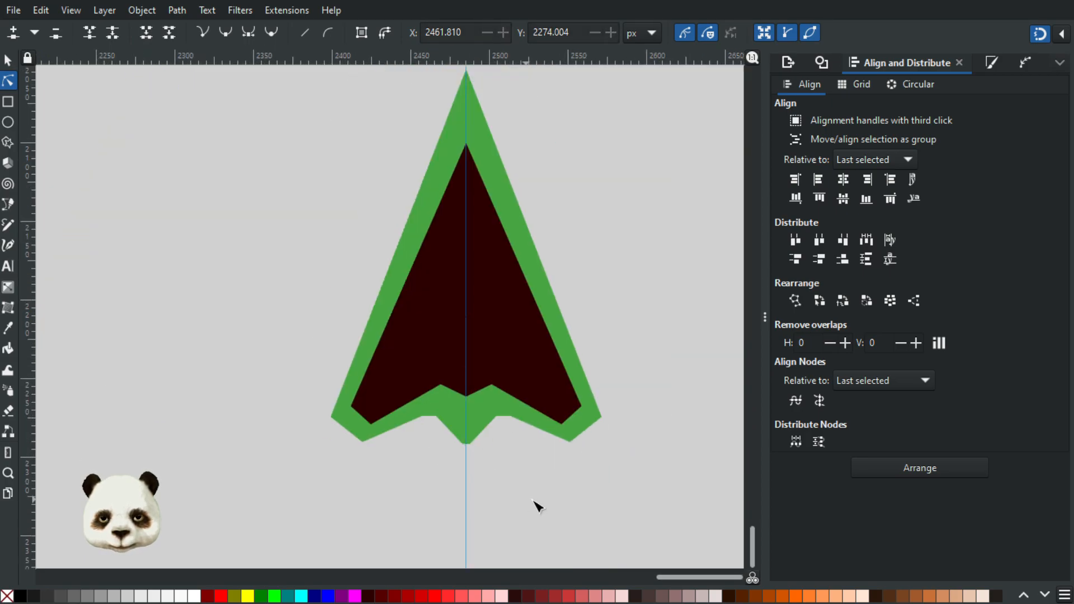
{"action": "scroll", "coordinate": [443, 467], "scroll_direction": "up", "scroll_amount": 3}
{"action": "left_click", "coordinate": [498, 409]}
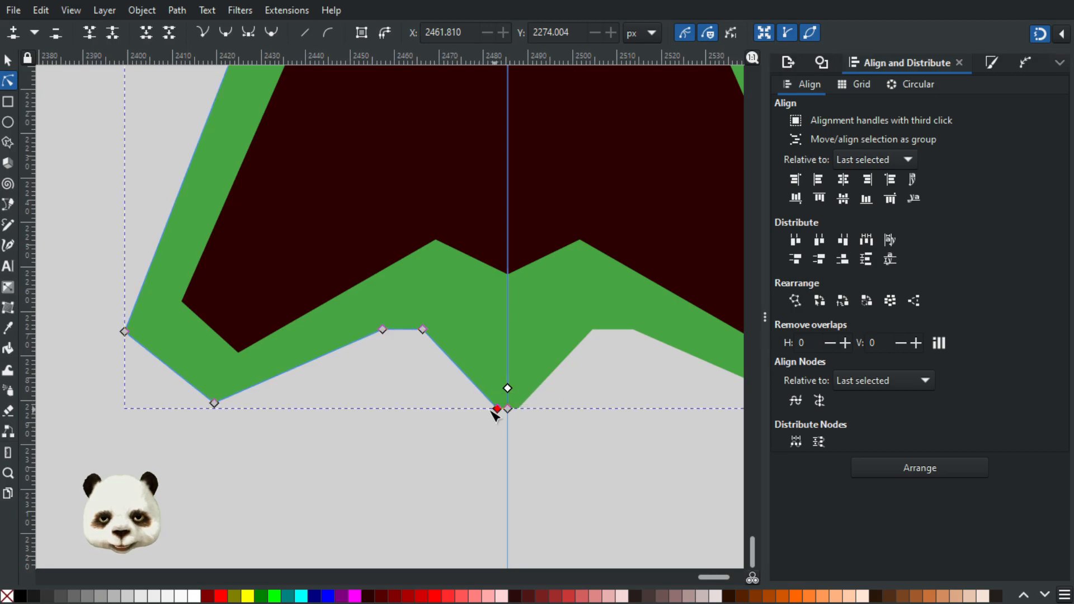
{"action": "scroll", "coordinate": [426, 422], "scroll_direction": "up", "scroll_amount": 1}
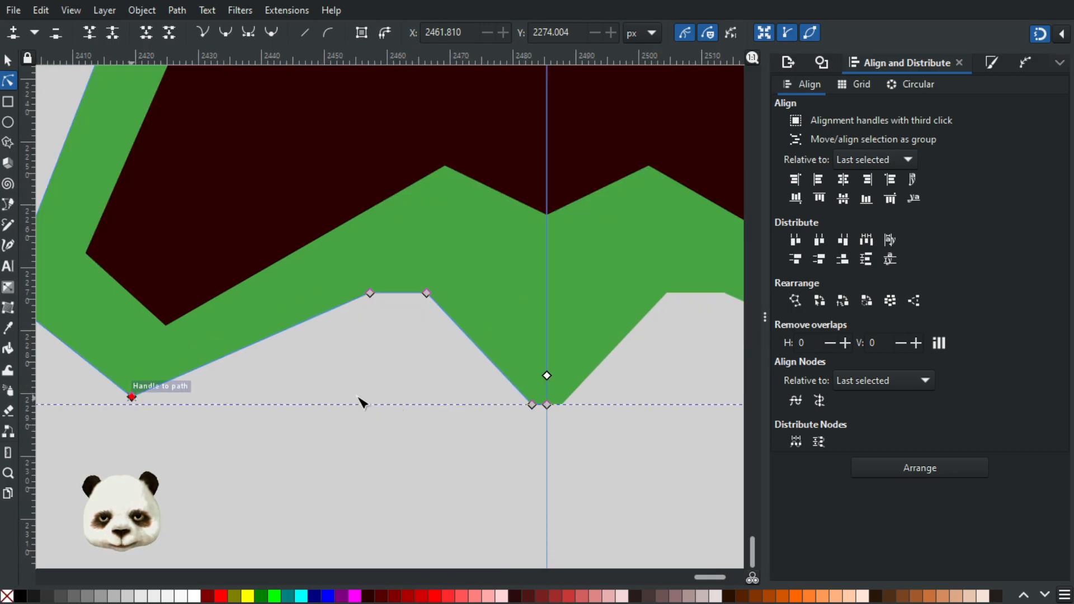
{"action": "left_click_drag", "start_coordinate": [435, 376], "coordinate": [745, 495]}
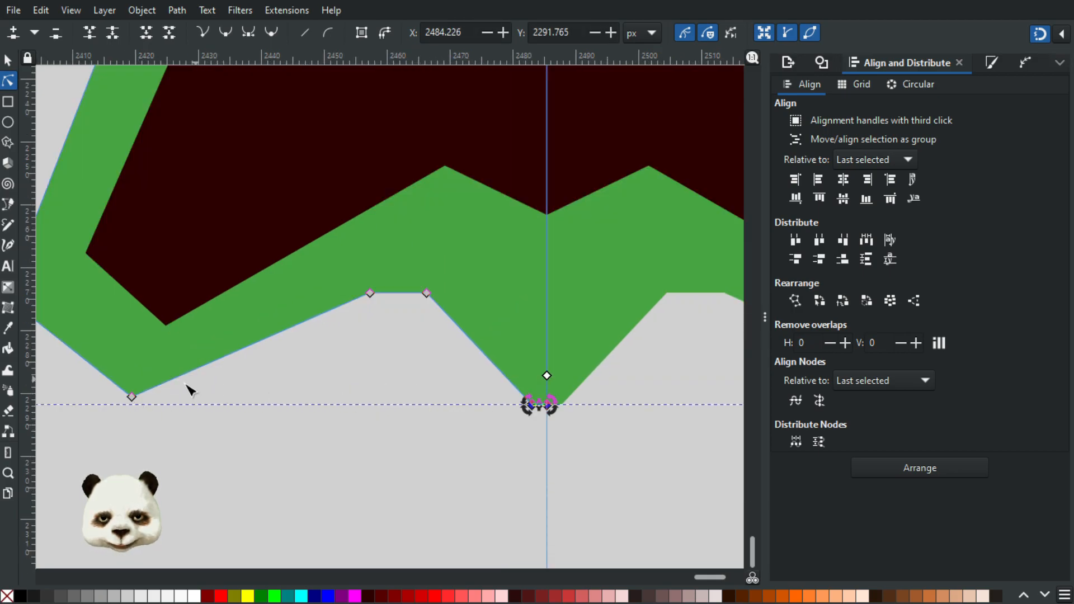
{"action": "left_click", "coordinate": [132, 397], "text": "shift"}
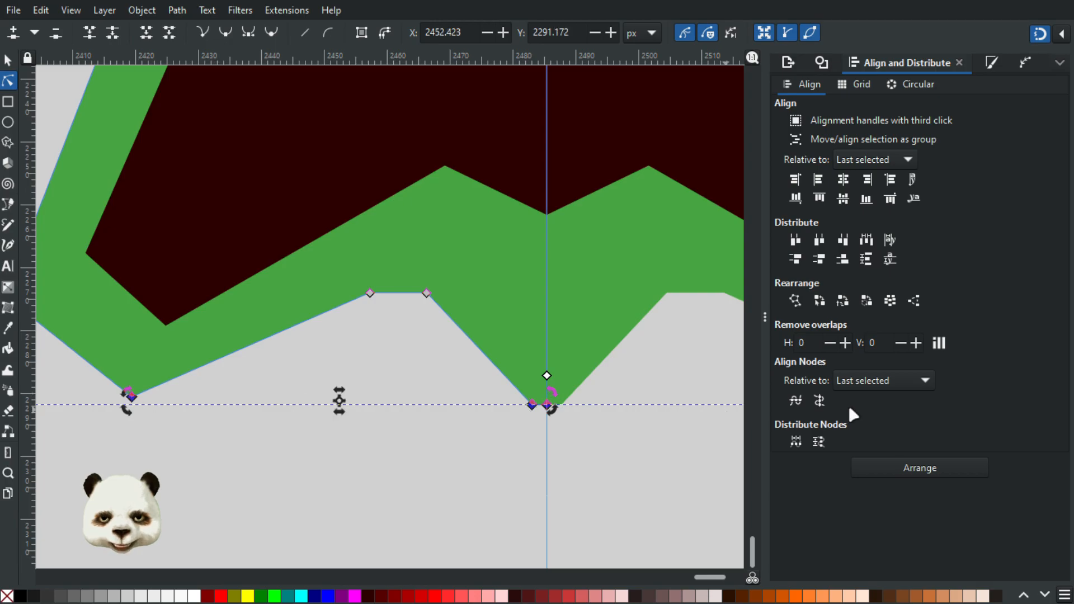
{"action": "left_click", "coordinate": [798, 396]}
{"action": "left_click", "coordinate": [524, 462]}
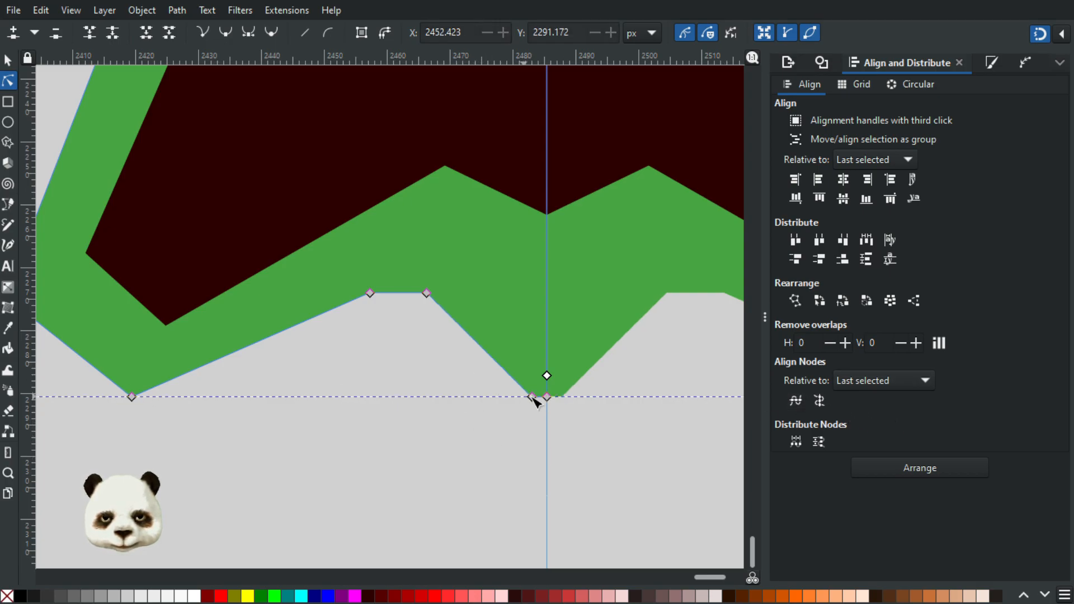
Step: Move the tail's outer end node up and outward to about X 2474.8, Y 2286.1 px, making a pointed tail
{"action": "left_click_drag", "start_coordinate": [529, 398], "coordinate": [482, 370]}
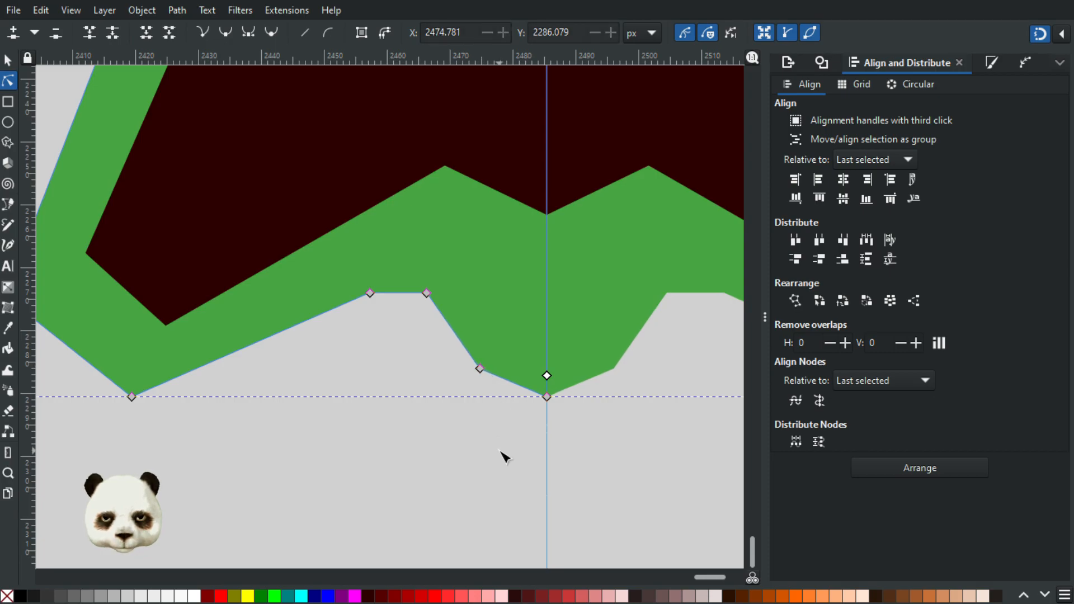
{"action": "left_click", "coordinate": [505, 457]}
{"action": "scroll", "coordinate": [509, 465], "scroll_direction": "down", "scroll_amount": 4}
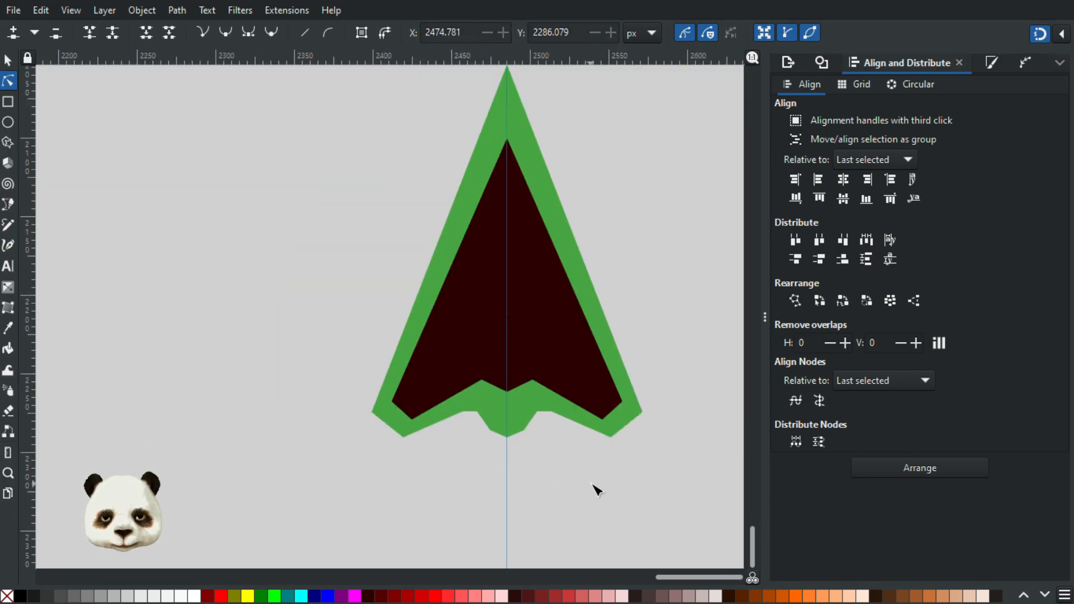
{"action": "scroll", "coordinate": [595, 486], "scroll_direction": "down", "scroll_amount": 3}
Step: Select the tail's outer node and tip node and move them down together, centred at about Y 2292.4 px
{"action": "scroll", "coordinate": [592, 499], "scroll_direction": "up", "scroll_amount": 2}
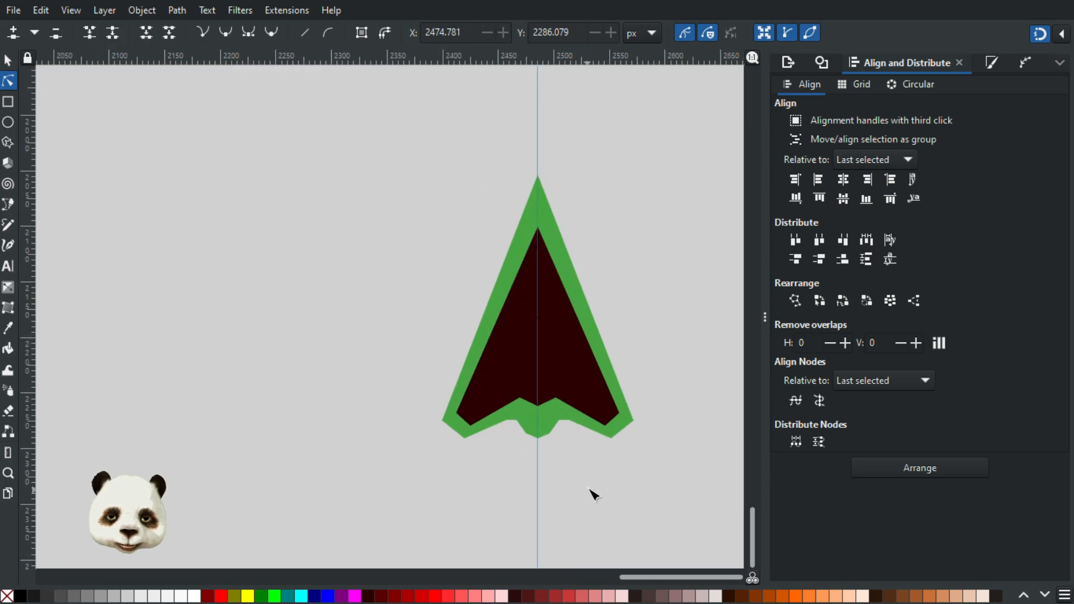
{"action": "scroll", "coordinate": [556, 472], "scroll_direction": "up", "scroll_amount": 4}
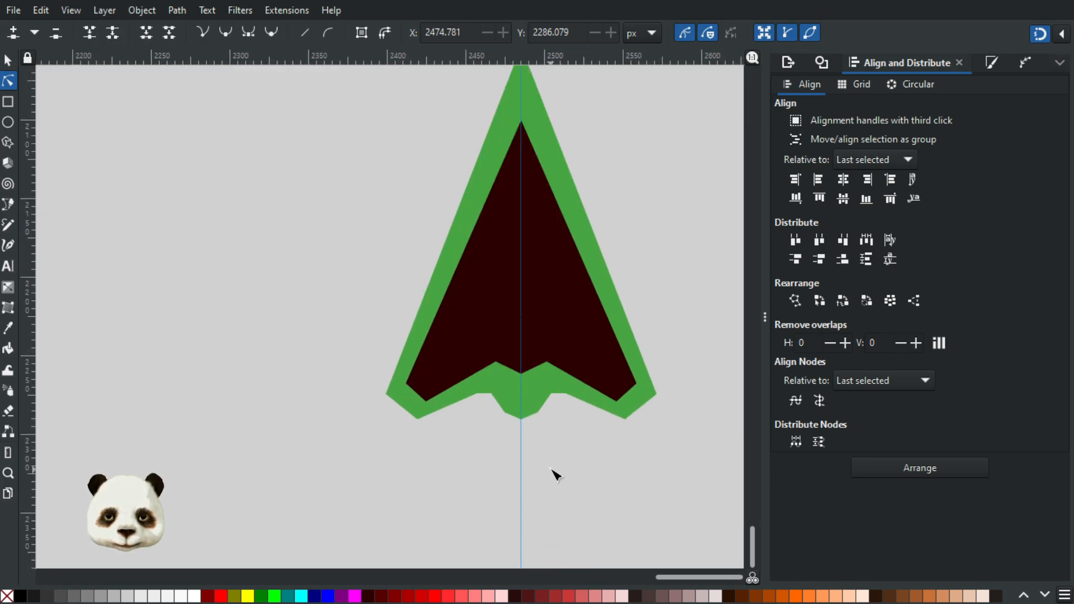
{"action": "left_click", "coordinate": [480, 347]}
{"action": "left_click_drag", "start_coordinate": [408, 312], "coordinate": [545, 390]}
{"action": "left_click_drag", "start_coordinate": [496, 358], "coordinate": [503, 378]}
{"action": "left_click", "coordinate": [493, 371]}
Step: Add a horizontal guide at the wing cut's lower node and lower both tail nodes to about Y 2292.7 px, putting the outer one on it
{"action": "left_click_drag", "start_coordinate": [371, 59], "coordinate": [326, 352]}
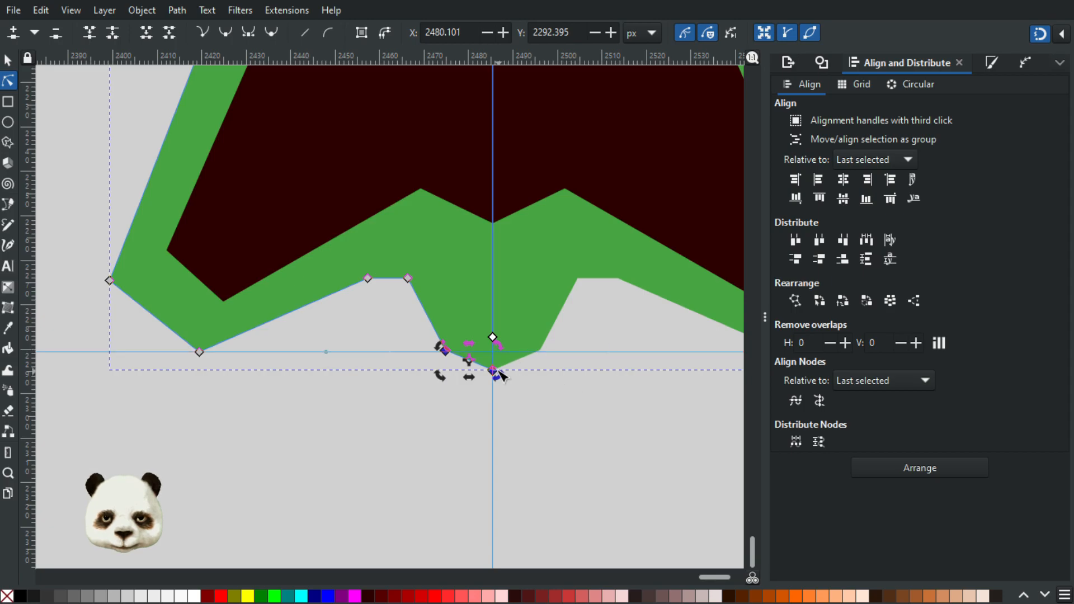
{"action": "left_click_drag", "start_coordinate": [494, 371], "coordinate": [498, 373]}
{"action": "left_click", "coordinate": [601, 431]}
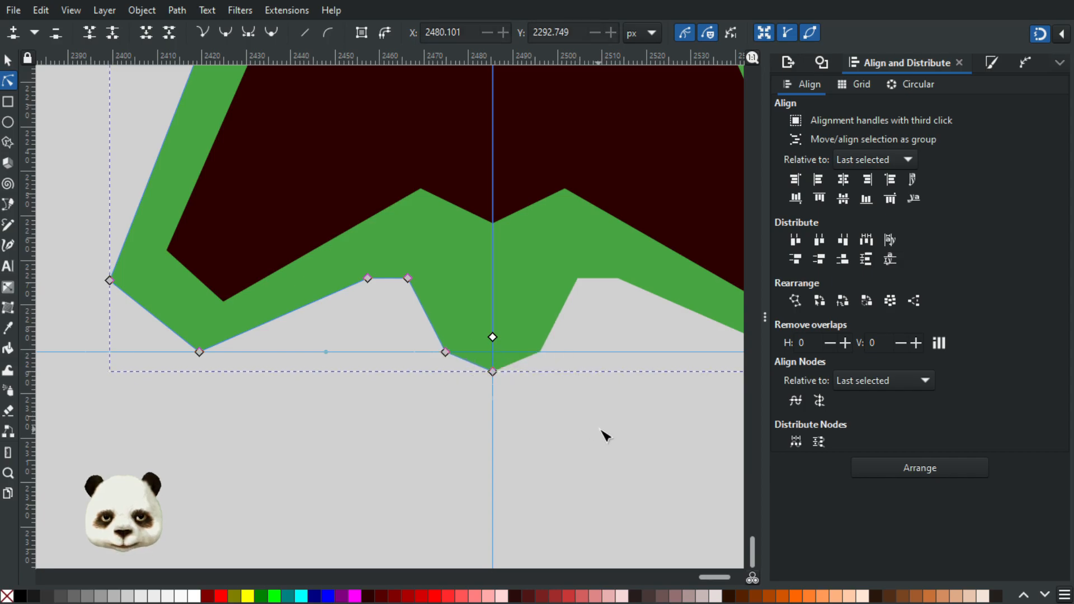
Step: Move the dark inner shape's central bottom node down the mirror line to about X 2485.4, Y 2265.2 px
{"action": "scroll", "coordinate": [605, 435], "scroll_direction": "down", "scroll_amount": 6}
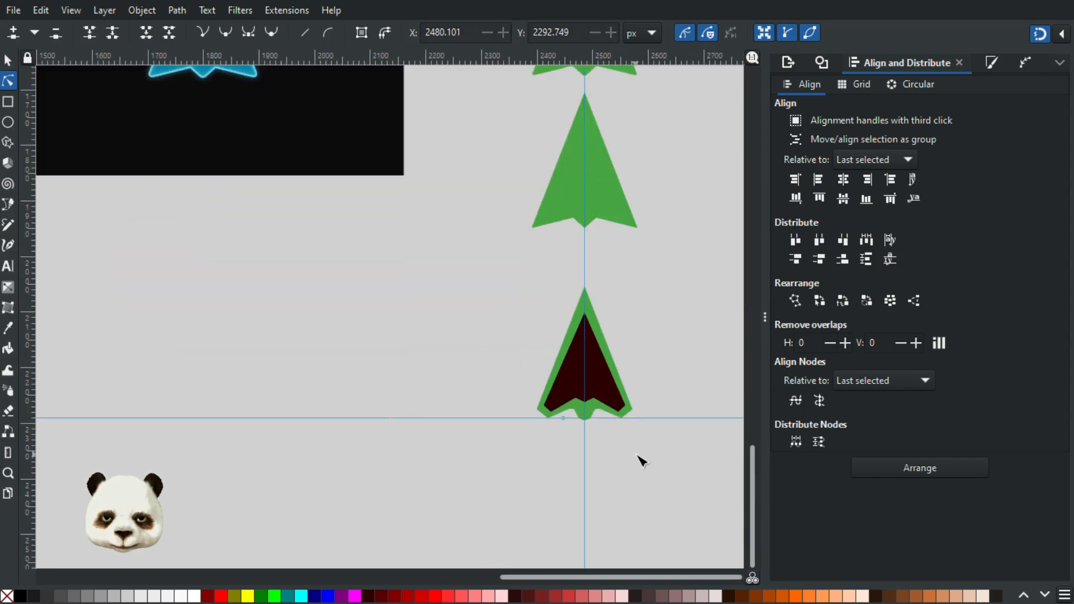
{"action": "scroll", "coordinate": [520, 391], "scroll_direction": "up", "scroll_amount": 4}
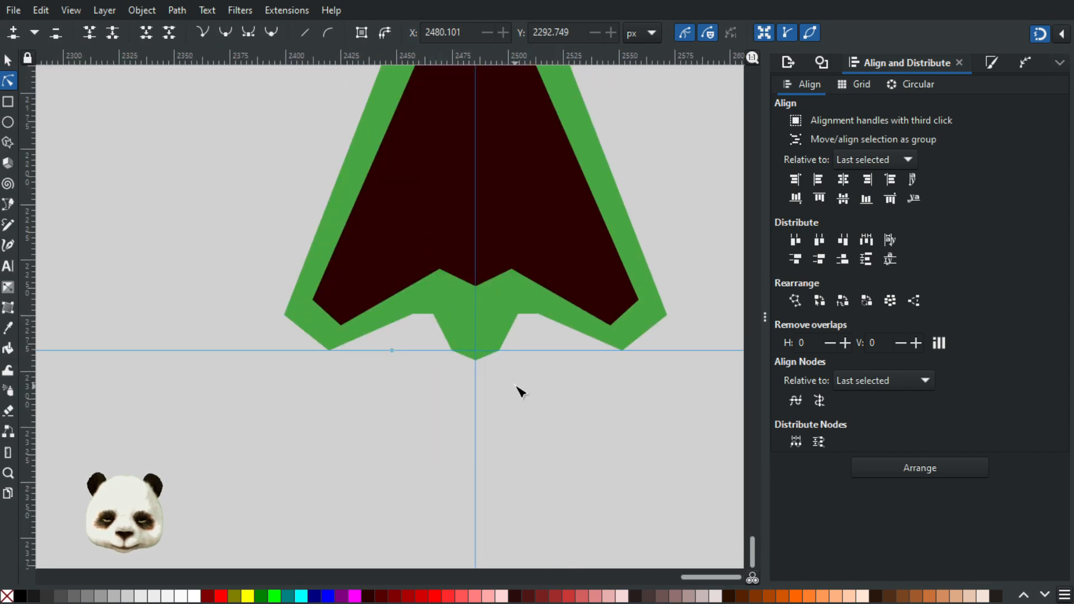
{"action": "left_click", "coordinate": [481, 292]}
{"action": "left_click", "coordinate": [476, 292]}
{"action": "left_click_drag", "start_coordinate": [478, 296], "coordinate": [478, 293]}
{"action": "left_click", "coordinate": [550, 403]}
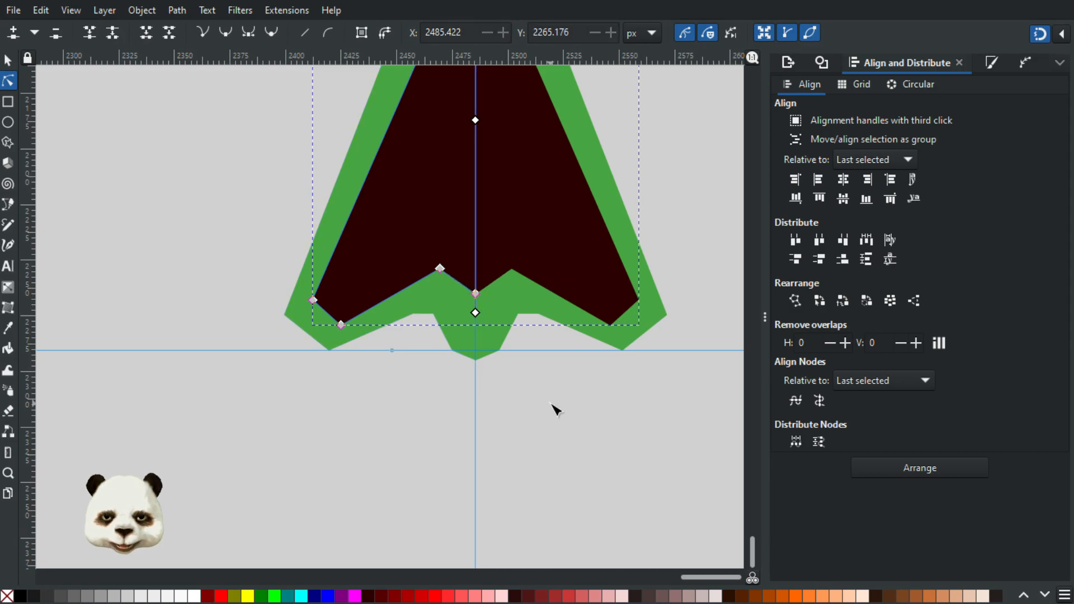
{"action": "left_click", "coordinate": [555, 410]}
Step: Move the green tail's outer node up and inward, and shift its tip node to about X 2484.9, Y 2293.0 px
{"action": "scroll", "coordinate": [553, 406], "scroll_direction": "down", "scroll_amount": 3, "text": "ctrl"}
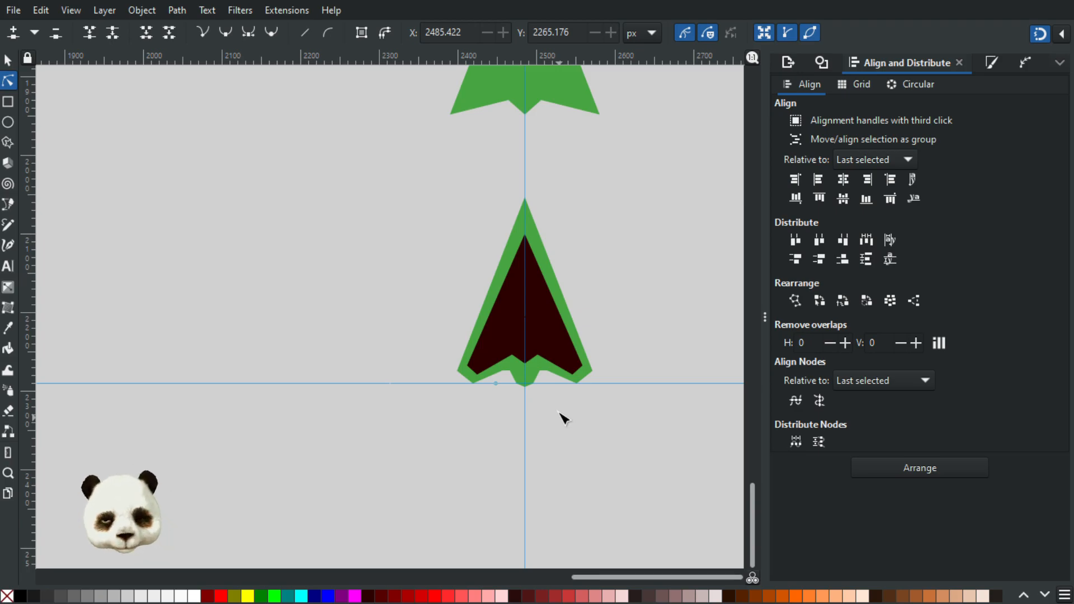
{"action": "scroll", "coordinate": [556, 409], "scroll_direction": "up", "scroll_amount": 4, "text": "ctrl"}
{"action": "left_click", "coordinate": [407, 312]}
{"action": "left_click_drag", "start_coordinate": [402, 317], "coordinate": [391, 297]}
{"action": "mouse_move", "coordinate": [434, 326]}
{"action": "left_mouse_down"}
{"action": "mouse_move", "coordinate": [445, 331]}
{"action": "mouse_move", "coordinate": [434, 323]}
{"action": "left_mouse_up"}
{"action": "key", "text": "shift+5"}
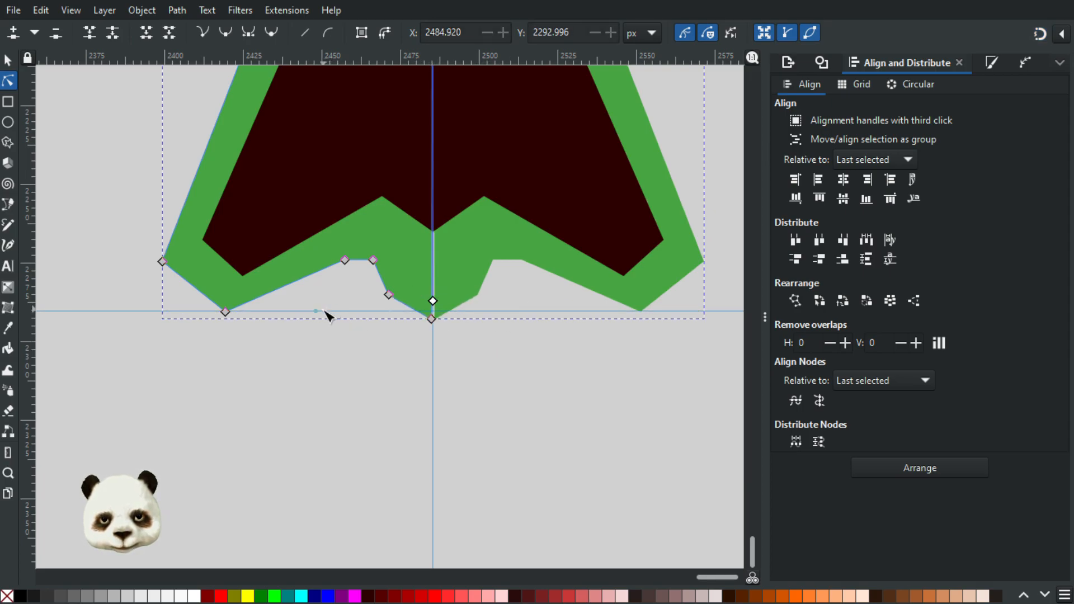
Step: Delete the horizontal guide below the wing cuts and deselect the arrow
{"action": "key", "text": "Delete"}
{"action": "left_click", "coordinate": [378, 394]}
{"action": "scroll", "coordinate": [384, 386], "scroll_direction": "down", "scroll_amount": 3}
{"action": "scroll", "coordinate": [387, 331], "scroll_direction": "up", "scroll_amount": 4}
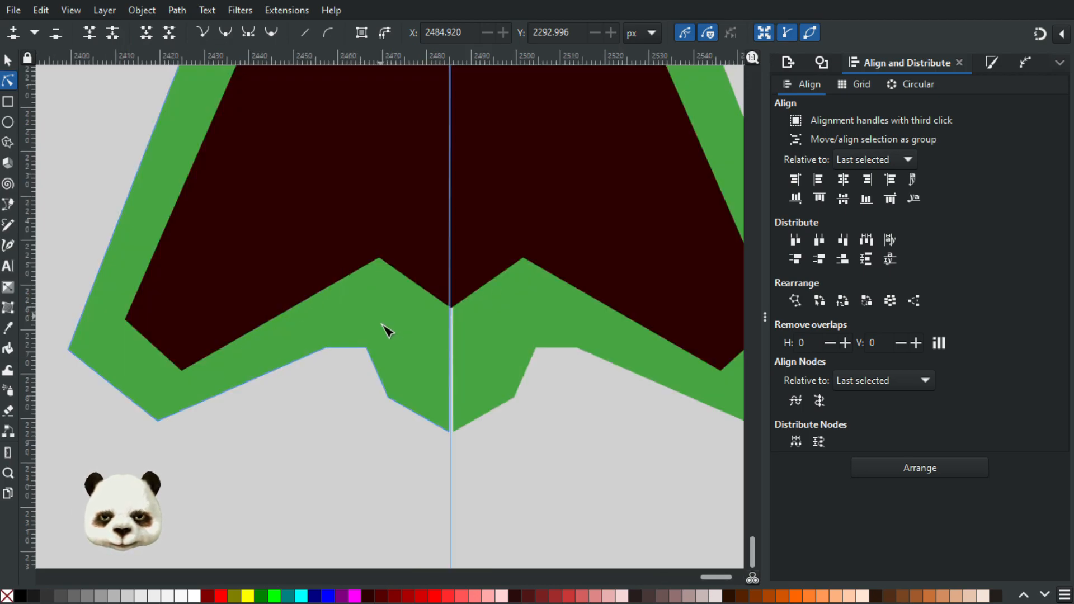
Step: Place the tail's tip node back on the mirror line at about X 2485.4, Y 2292.6 px and turn snapping on
{"action": "scroll", "coordinate": [527, 434], "scroll_direction": "up", "scroll_amount": 5}
{"action": "scroll", "coordinate": [535, 460], "scroll_direction": "down", "scroll_amount": 2}
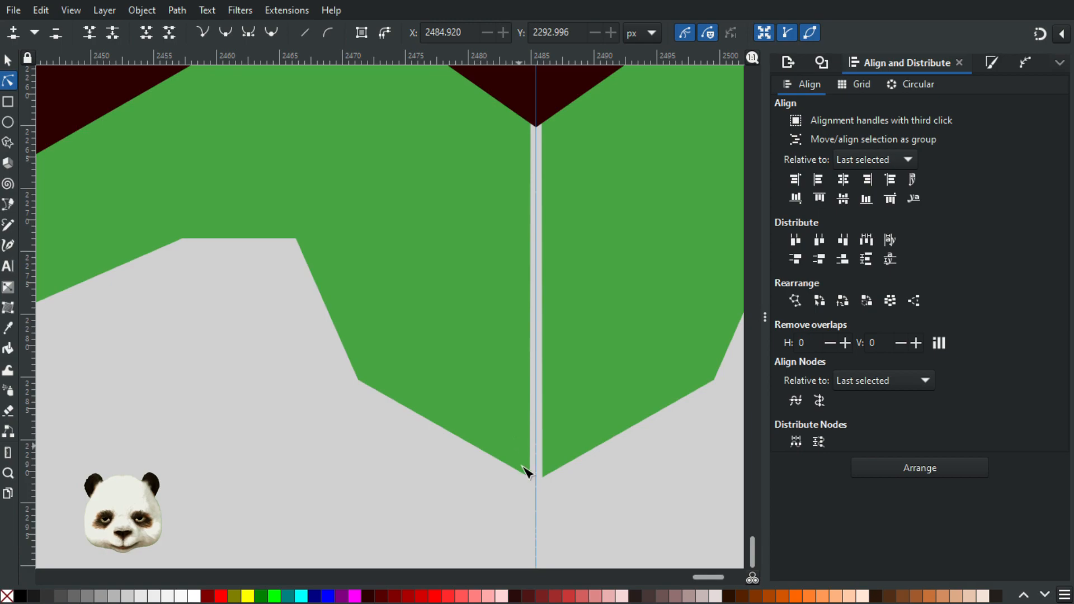
{"action": "left_click", "coordinate": [531, 477]}
{"action": "left_click_drag", "start_coordinate": [531, 478], "coordinate": [537, 473]}
{"action": "key", "text": "percent"}
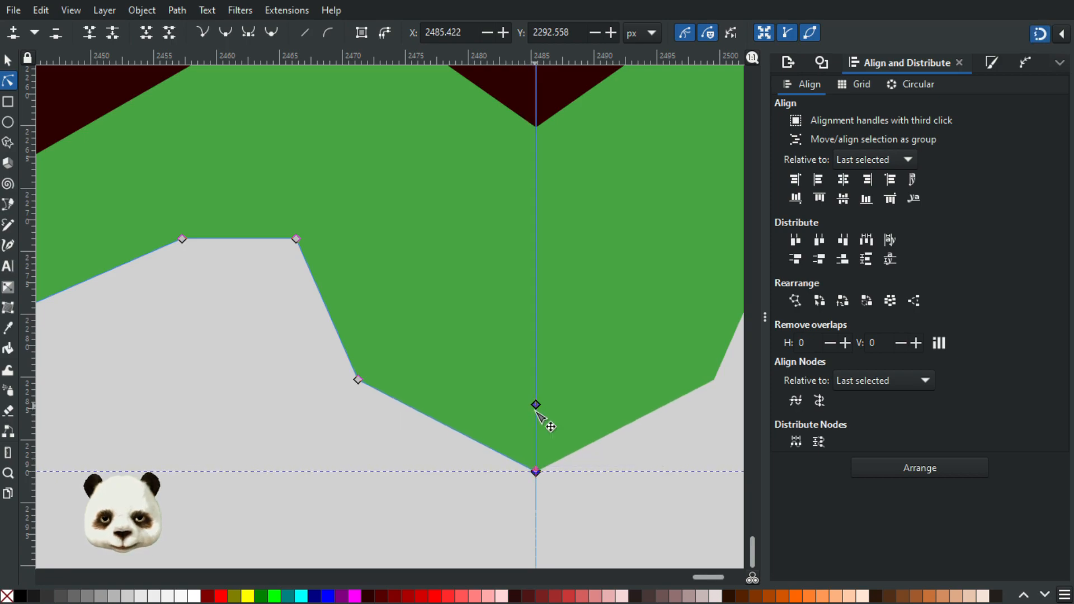
{"action": "left_click", "coordinate": [631, 518]}
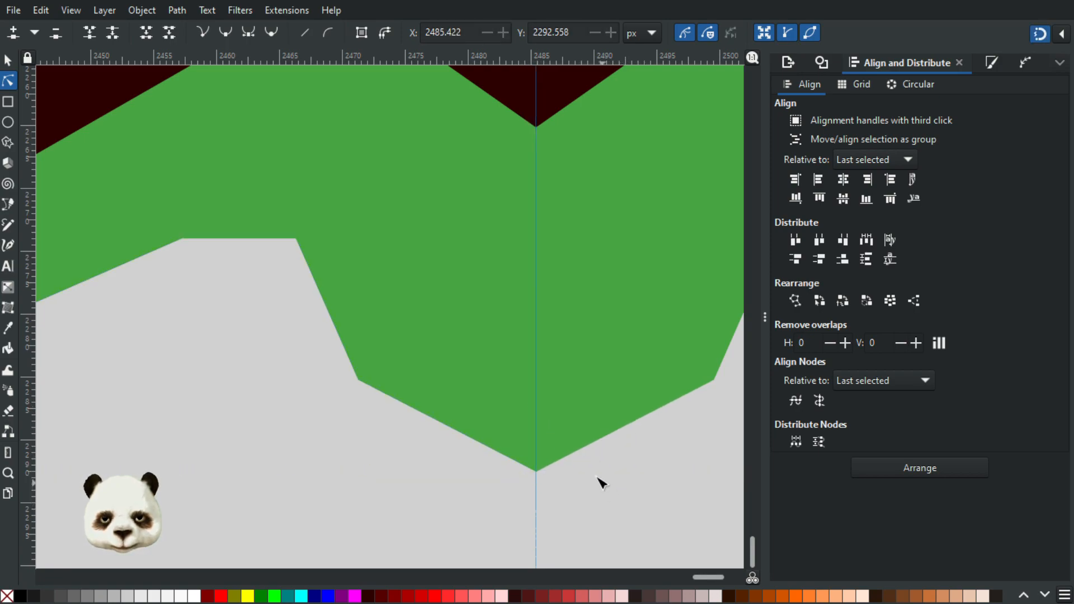
Step: Turn snapping off and draw a closed four-sided shape about 22 × 29 px across the arrow's lower left edge with the Pen tool
{"action": "scroll", "coordinate": [603, 484], "scroll_direction": "down", "scroll_amount": 6}
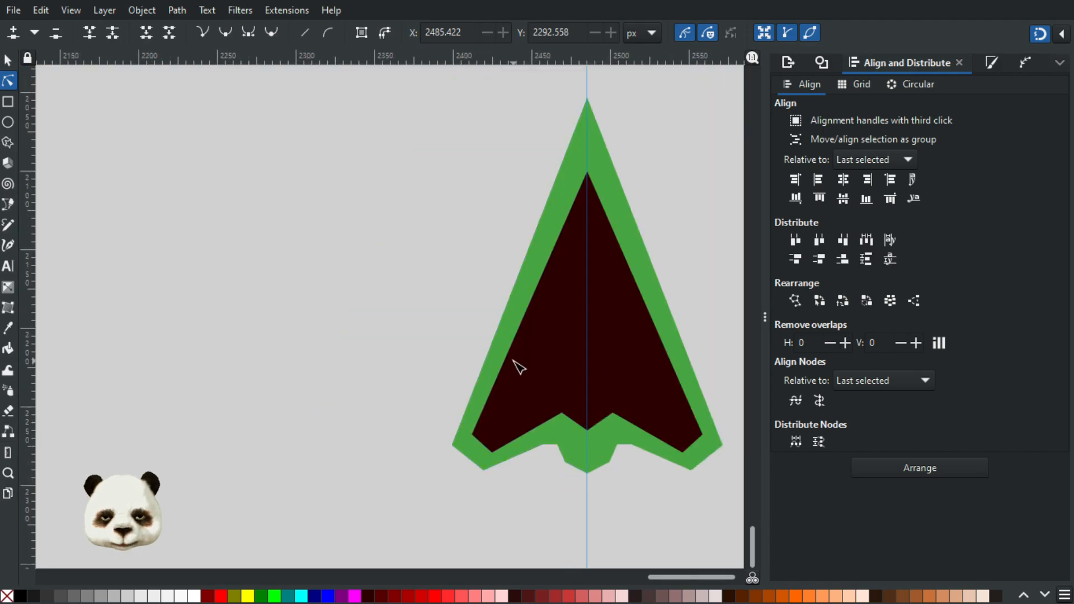
{"action": "scroll", "coordinate": [491, 358], "scroll_direction": "up", "scroll_amount": 2}
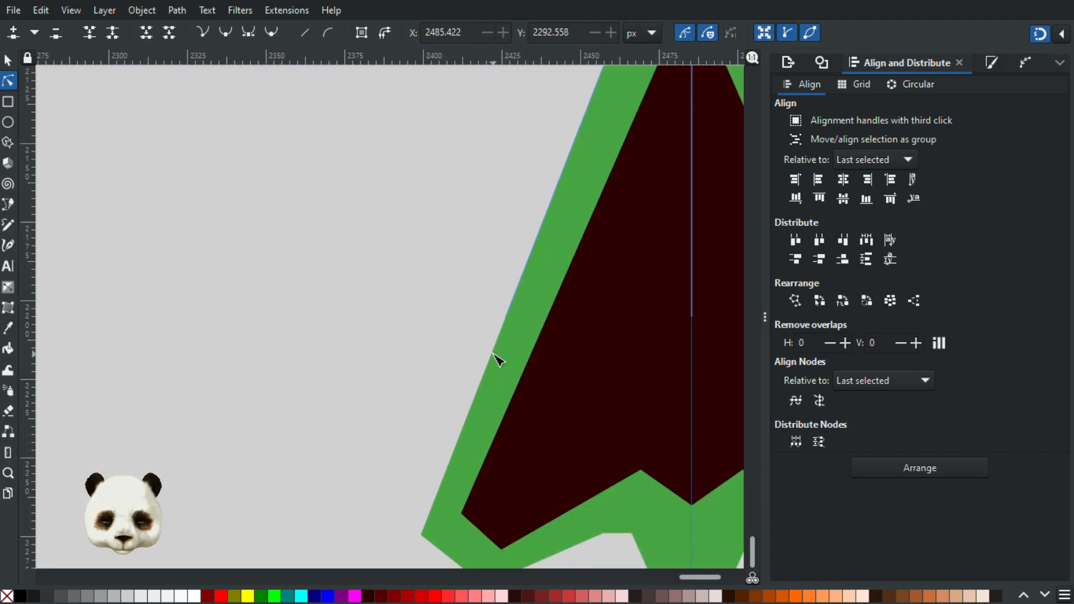
{"action": "key", "text": "b"}
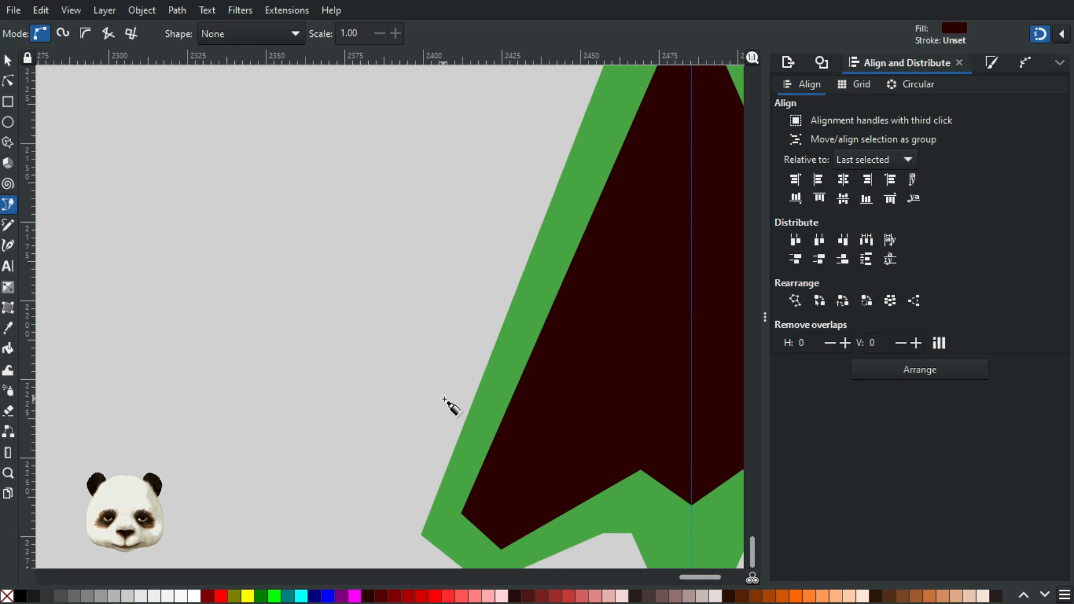
{"action": "left_click_drag", "start_coordinate": [450, 397], "coordinate": [487, 415]}
{"action": "key", "text": "shift+5"}
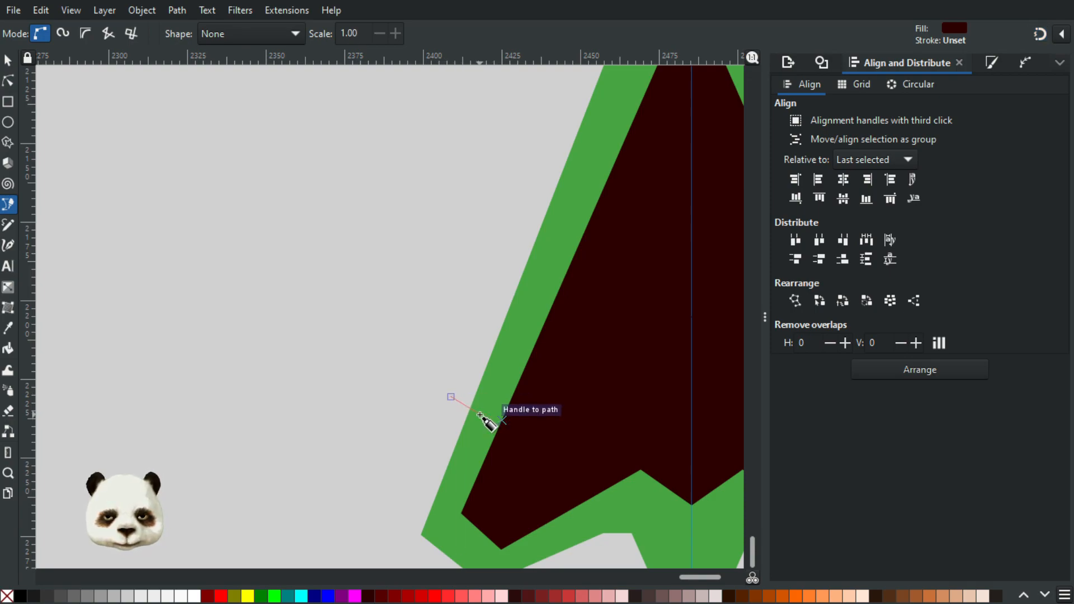
{"action": "left_click", "coordinate": [492, 406]}
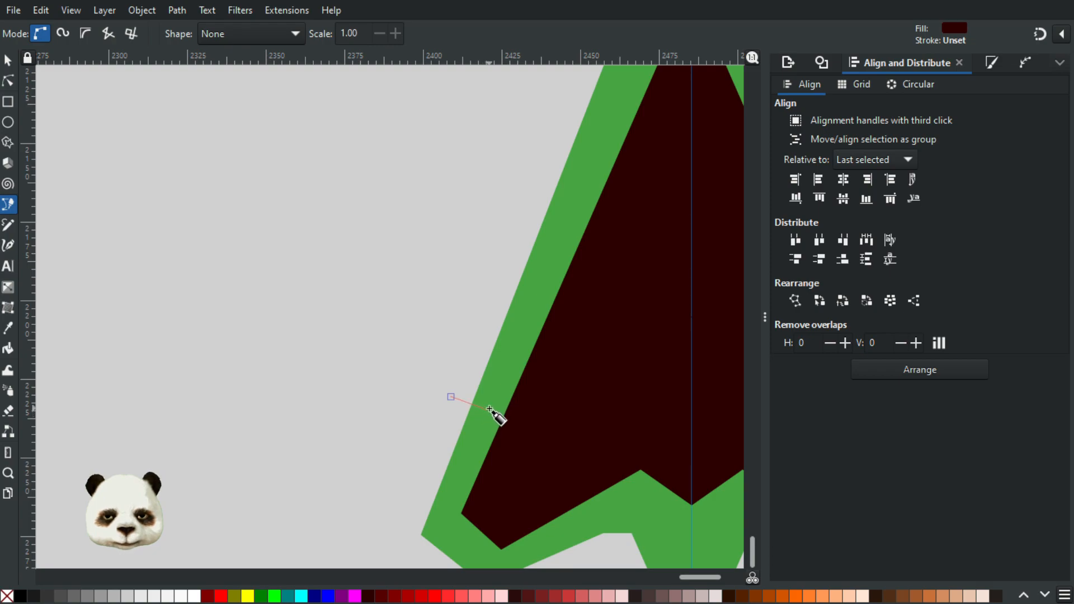
{"action": "left_click", "coordinate": [520, 350]}
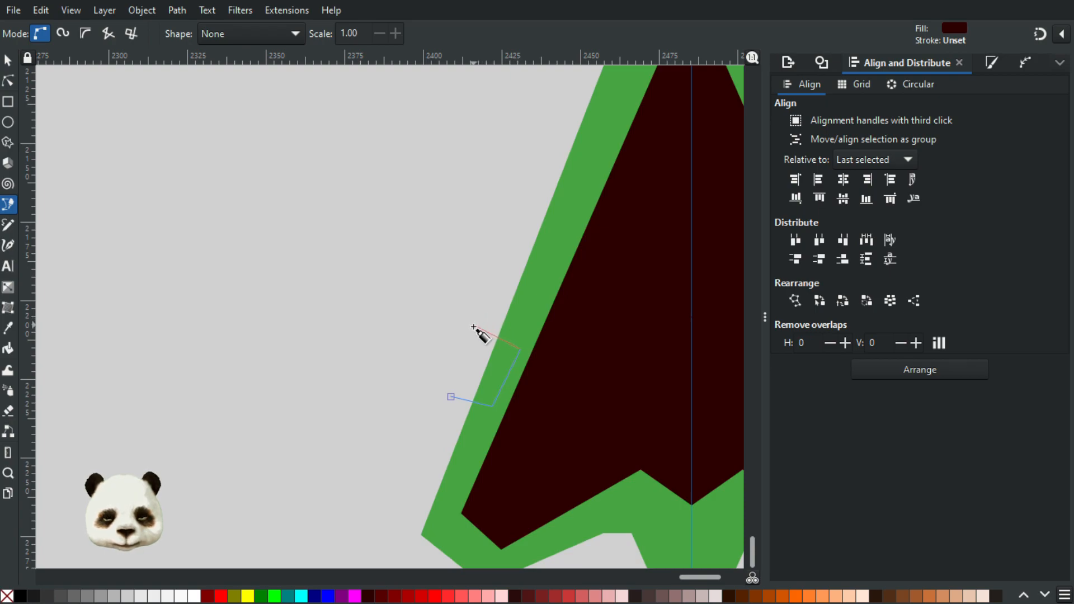
{"action": "left_click", "coordinate": [478, 316]}
{"action": "left_click", "coordinate": [450, 397]}
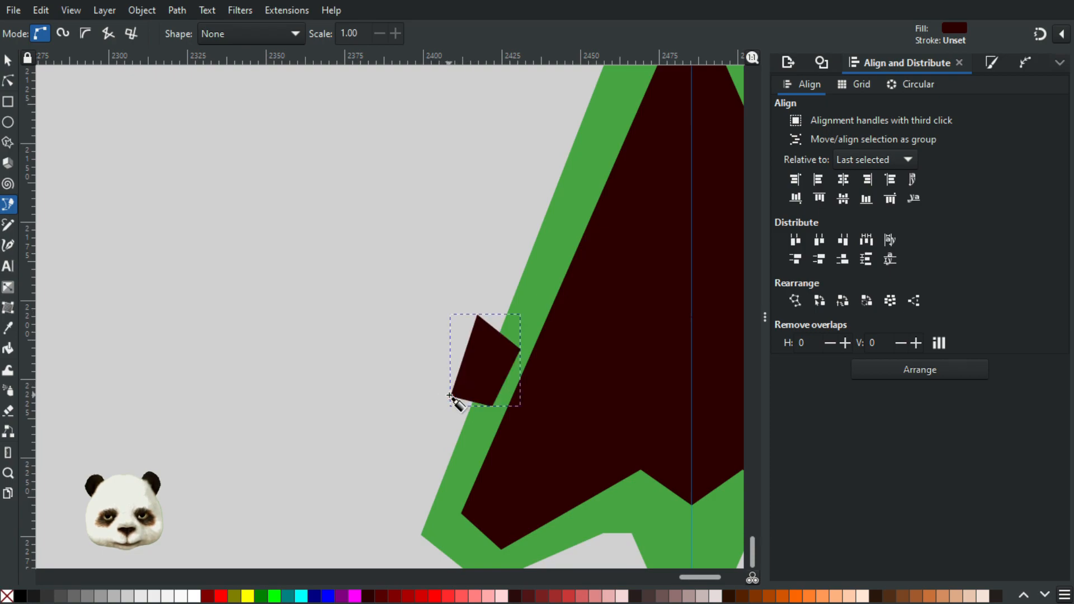
Step: Select the four-sided shape together with the green arrow and subtract it to cut a notch in the edge
{"action": "left_click", "coordinate": [8, 60]}
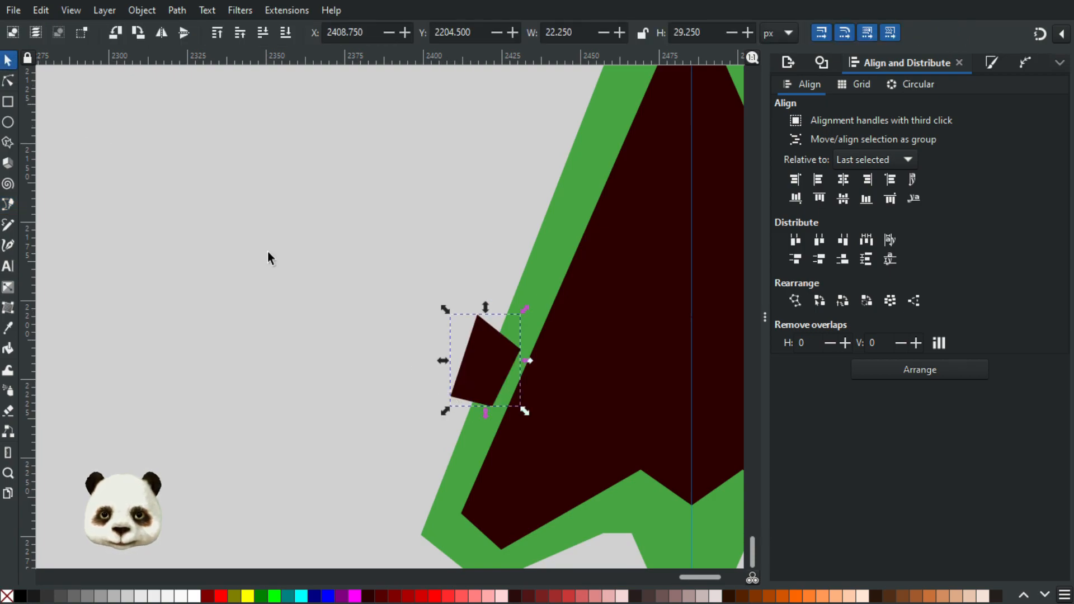
{"action": "left_click", "coordinate": [454, 450]}
{"action": "left_click", "coordinate": [481, 345]}
{"action": "left_click", "coordinate": [452, 464], "text": "shift"}
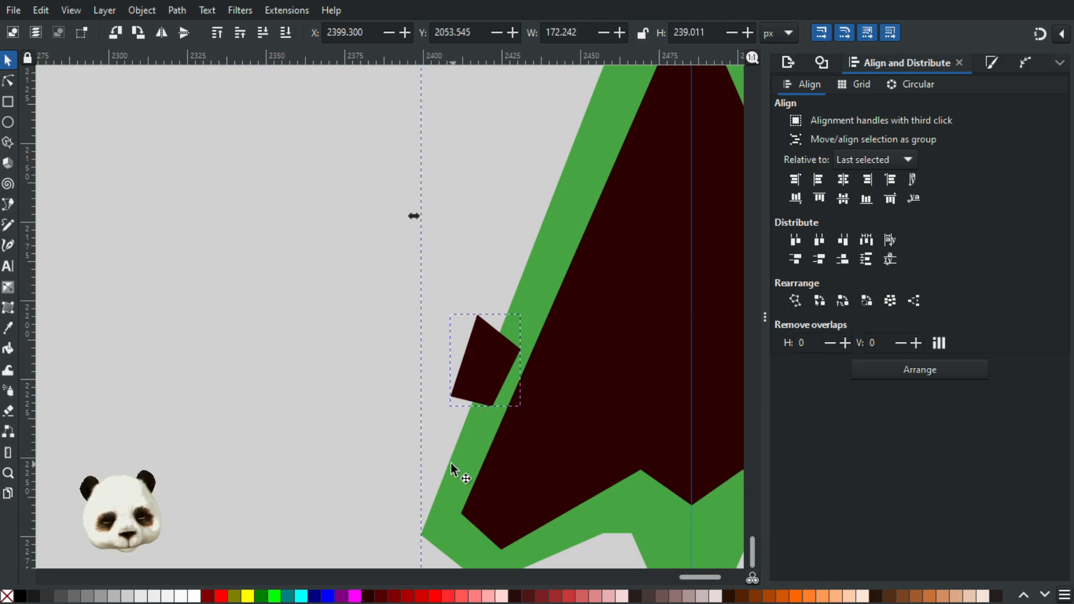
{"action": "key", "text": "ctrl+minus"}
{"action": "scroll", "coordinate": [459, 456], "scroll_direction": "down", "scroll_amount": 4}
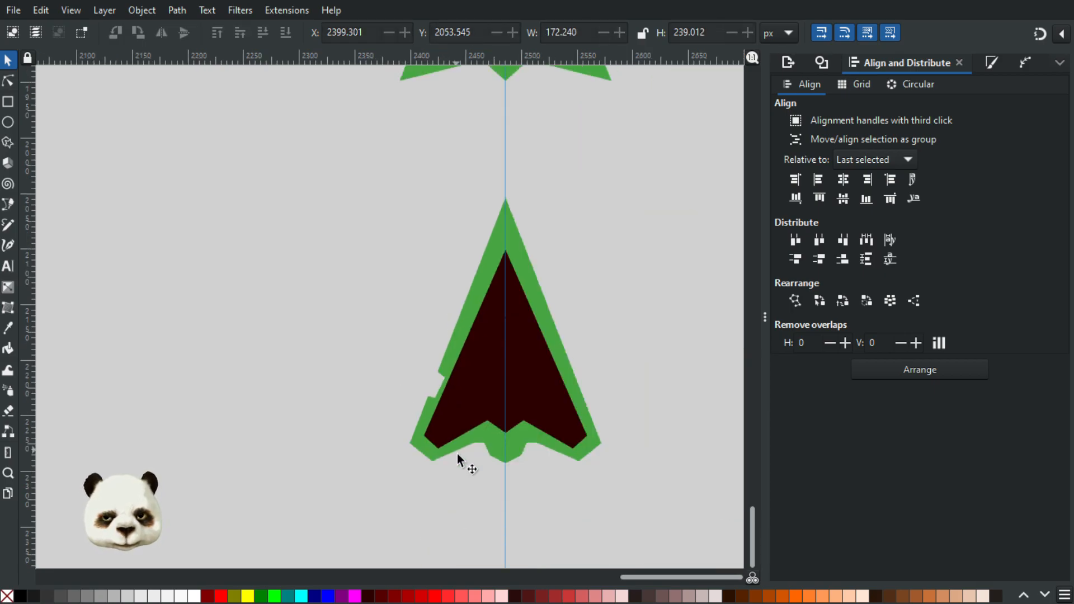
{"action": "scroll", "coordinate": [459, 455], "scroll_direction": "up", "scroll_amount": 2}
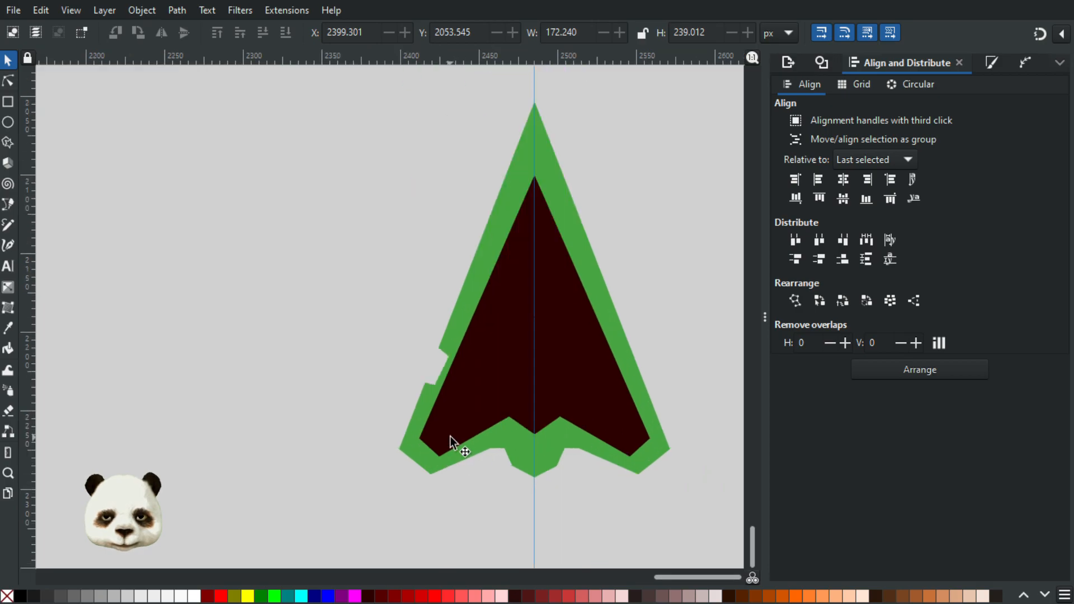
Step: Select the notched green arrow and move the notch's lower inner node to about X 2423.0, Y 2233.8 px
{"action": "left_click", "coordinate": [436, 460]}
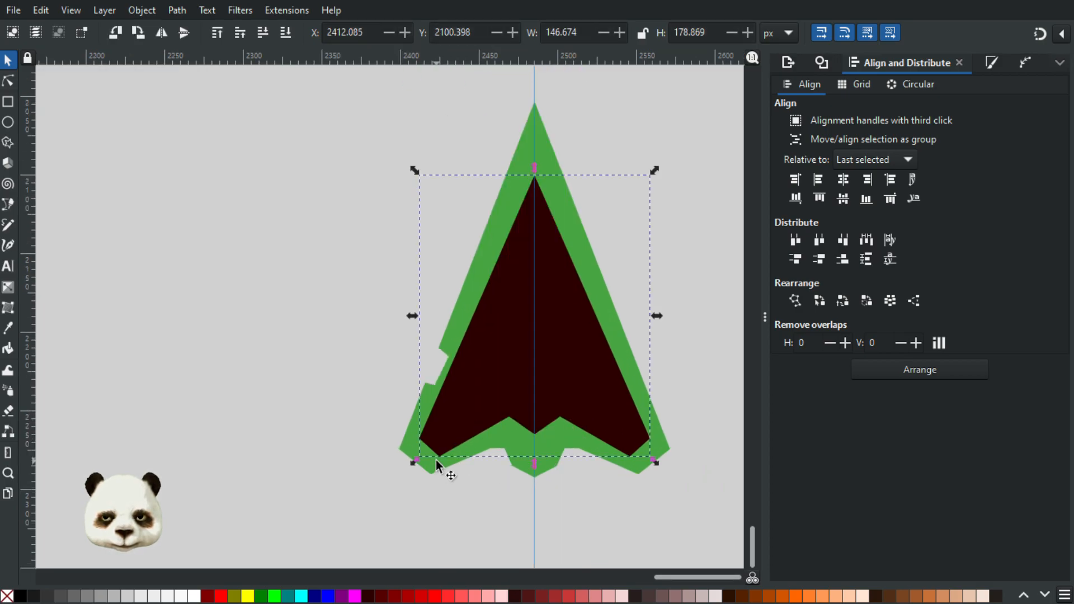
{"action": "left_click", "coordinate": [420, 464]}
{"action": "scroll", "coordinate": [434, 400], "scroll_direction": "up", "scroll_amount": 4}
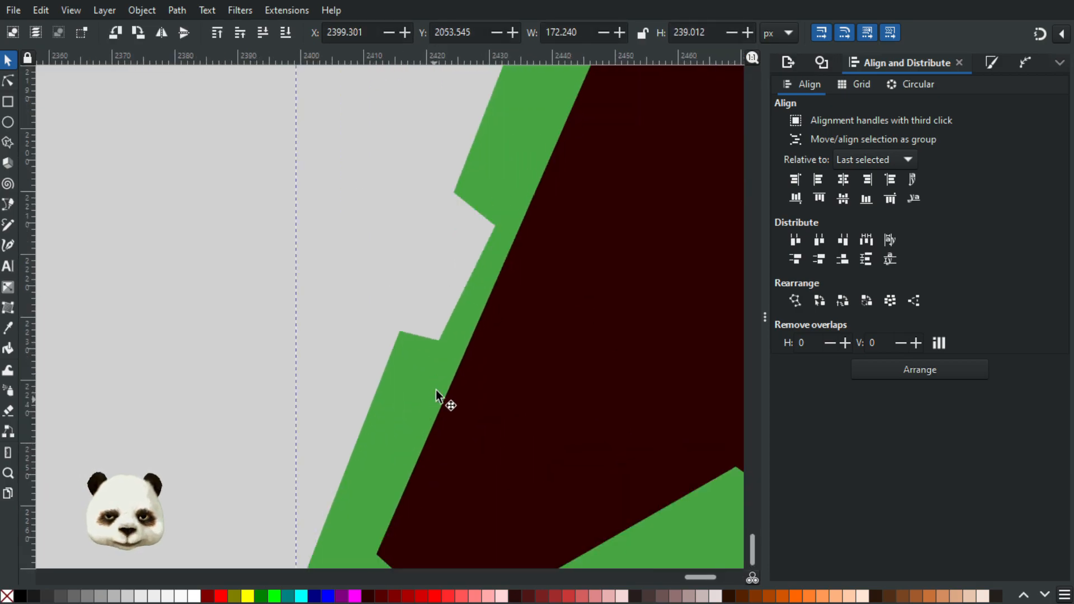
{"action": "left_click", "coordinate": [9, 81]}
{"action": "left_click", "coordinate": [440, 341]}
{"action": "left_click_drag", "start_coordinate": [441, 341], "coordinate": [448, 340]}
{"action": "left_click", "coordinate": [251, 254]}
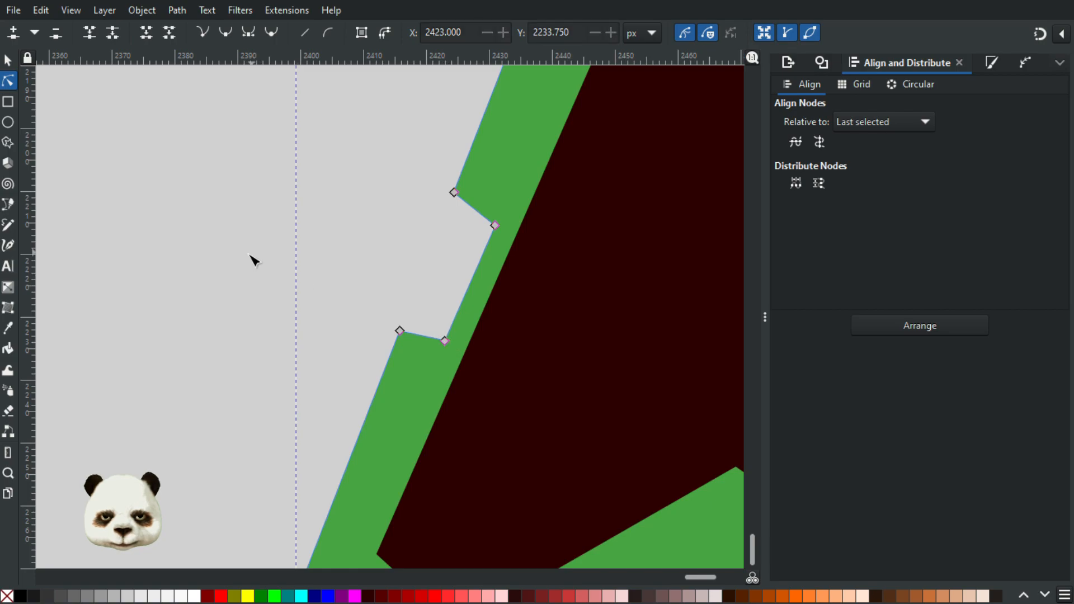
Step: Check the notched green arrow's path effects and undo the notch cut
{"action": "left_click", "coordinate": [254, 261]}
{"action": "left_click", "coordinate": [1027, 62]}
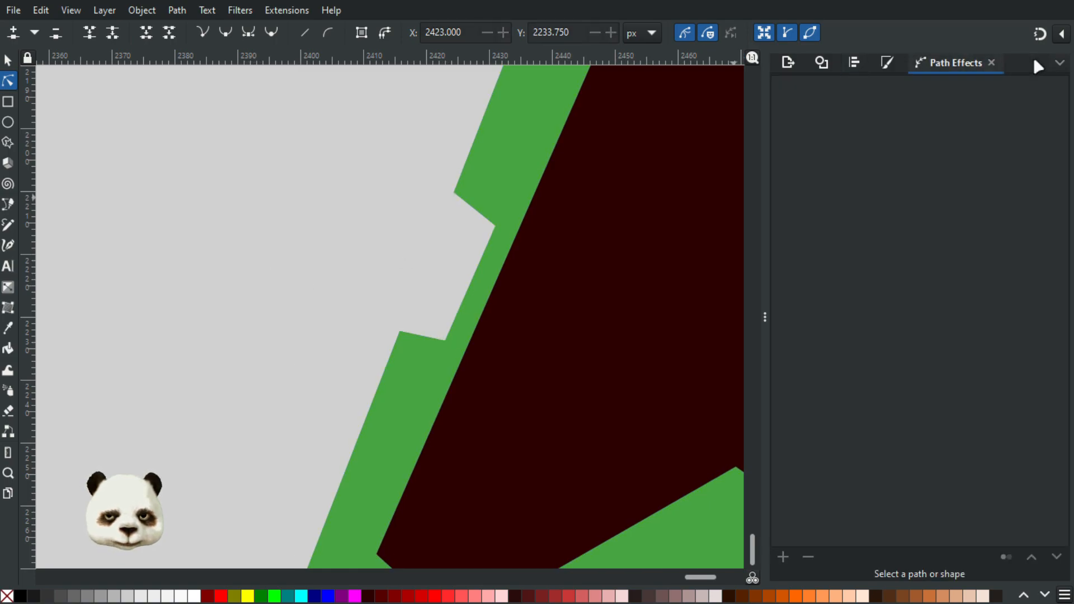
{"action": "left_click", "coordinate": [492, 122]}
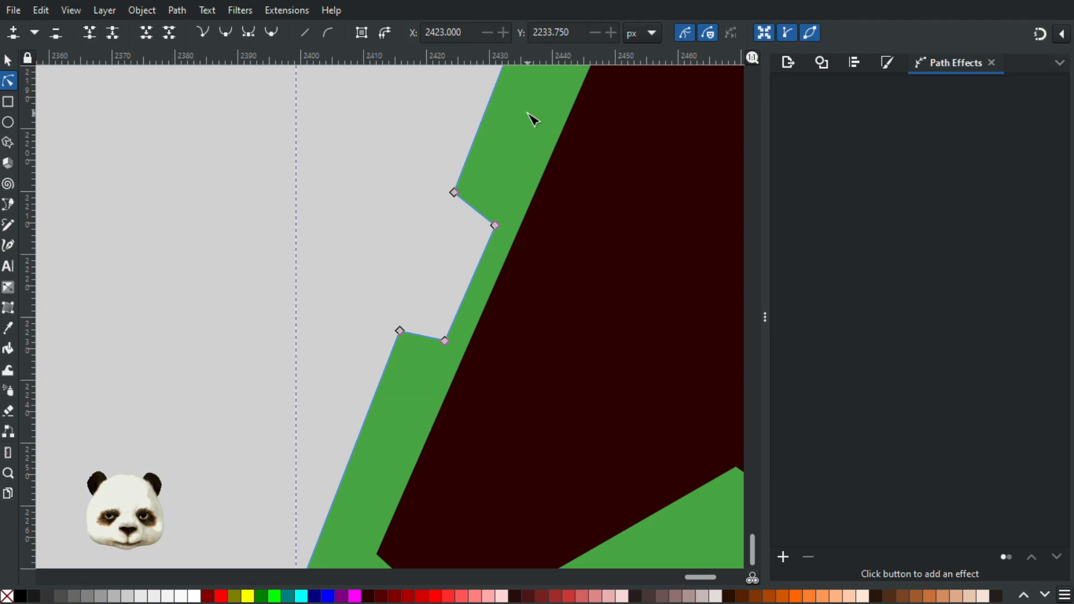
{"action": "left_click", "coordinate": [471, 165]}
{"action": "scroll", "coordinate": [462, 238], "scroll_direction": "down", "scroll_amount": 6}
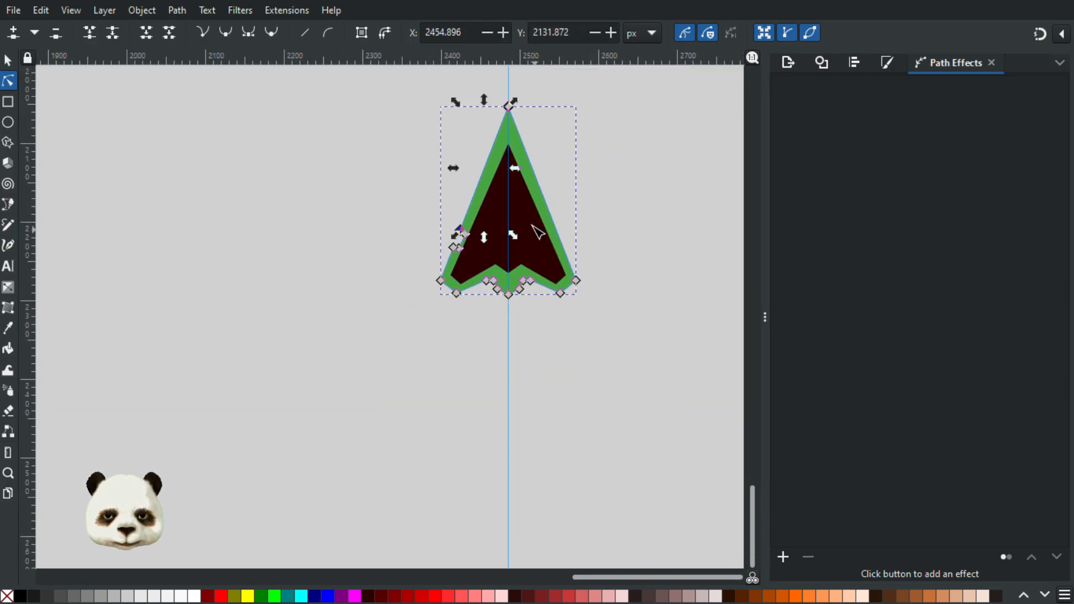
{"action": "scroll", "coordinate": [459, 218], "scroll_direction": "up", "scroll_amount": 5}
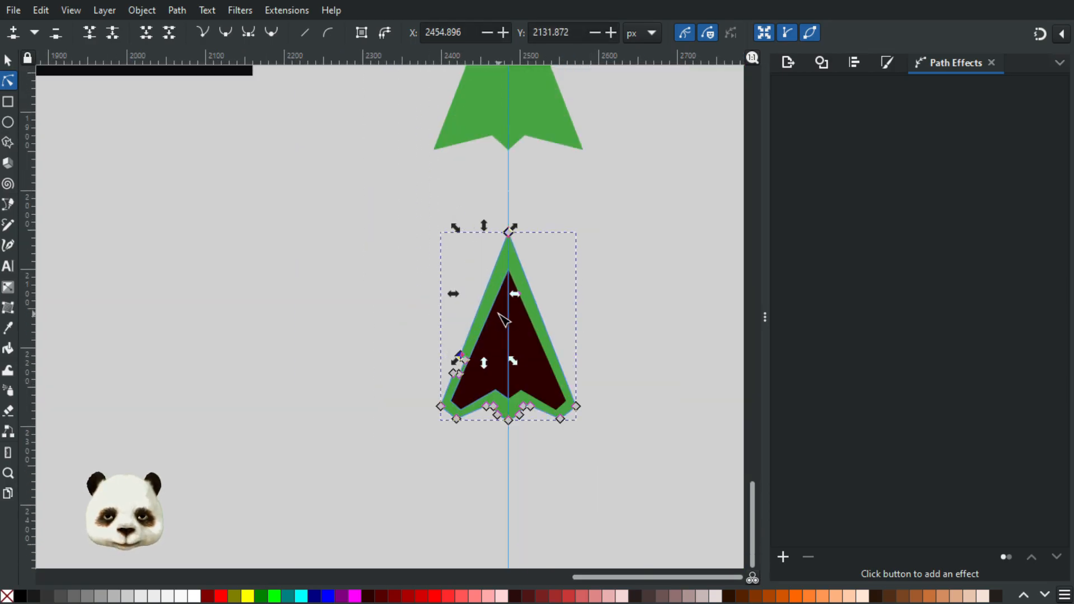
{"action": "key", "text": "Escape"}
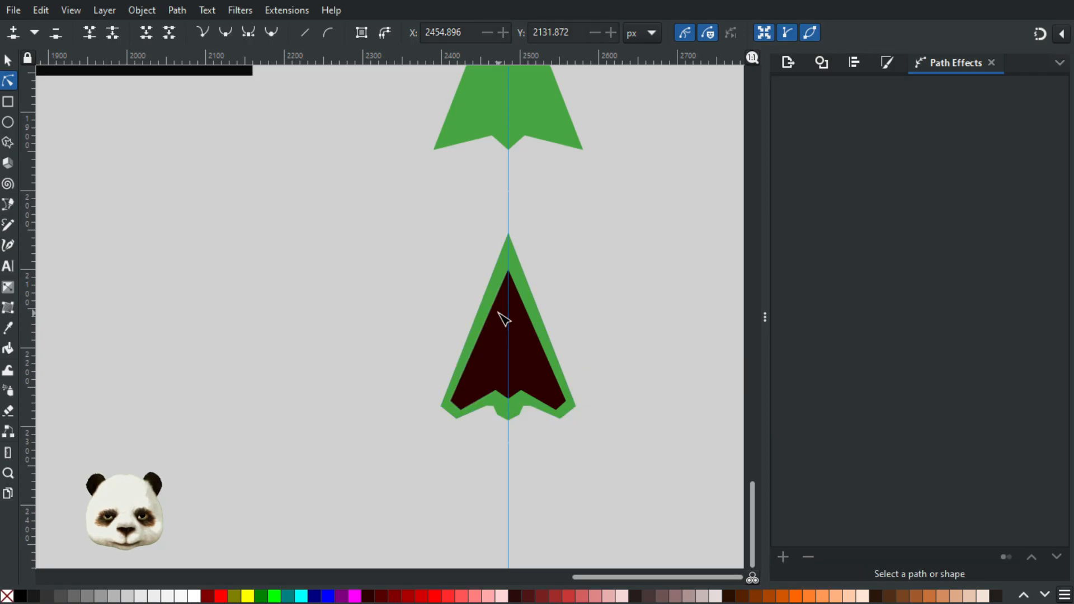
Step: Add four nodes along the green arrow's lower left edge, with the lowest at about X 2417.3, Y 2228.2 px
{"action": "left_click", "coordinate": [495, 297]}
{"action": "left_click", "coordinate": [483, 304]}
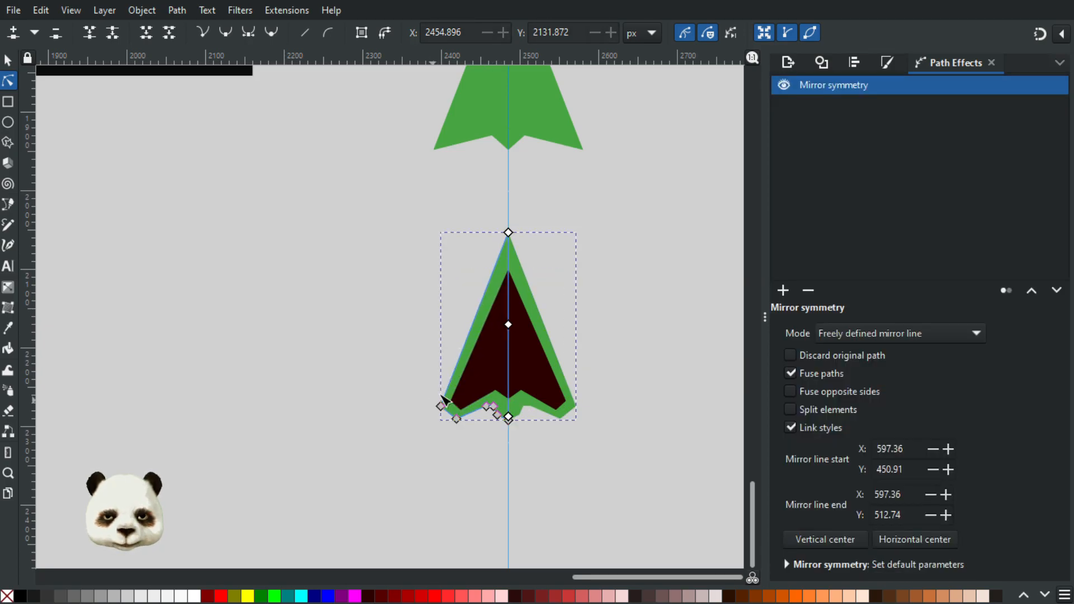
{"action": "scroll", "coordinate": [444, 384], "scroll_direction": "up", "scroll_amount": 4}
{"action": "left_click_drag", "start_coordinate": [473, 367], "coordinate": [299, 408]}
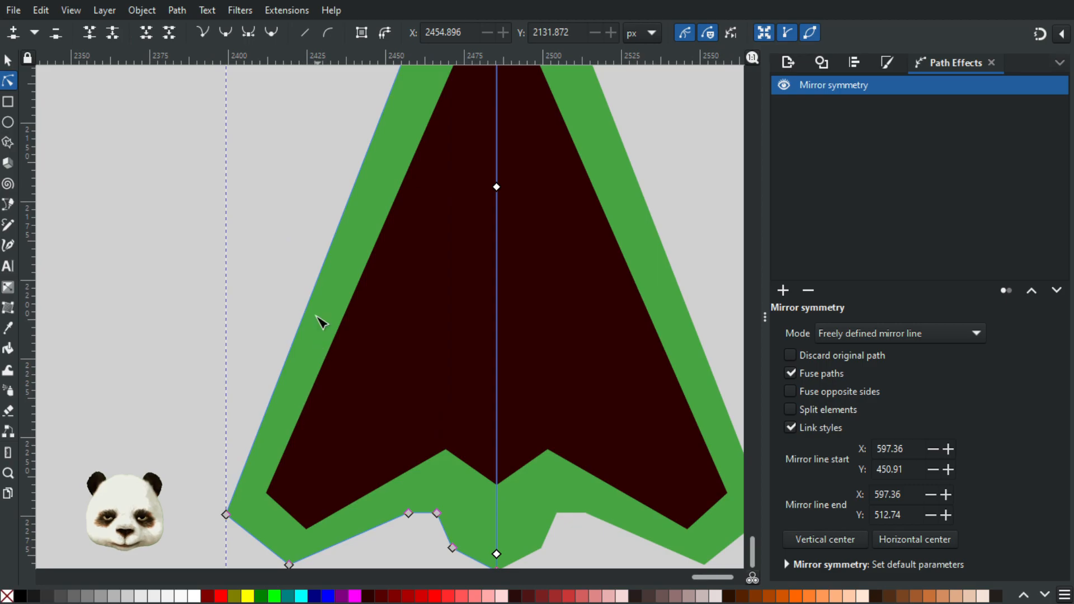
{"action": "scroll", "coordinate": [277, 306], "scroll_direction": "up", "scroll_amount": 3}
{"action": "left_click", "coordinate": [366, 294]}
{"action": "double_click", "coordinate": [364, 292]}
{"action": "double_click", "coordinate": [352, 326]}
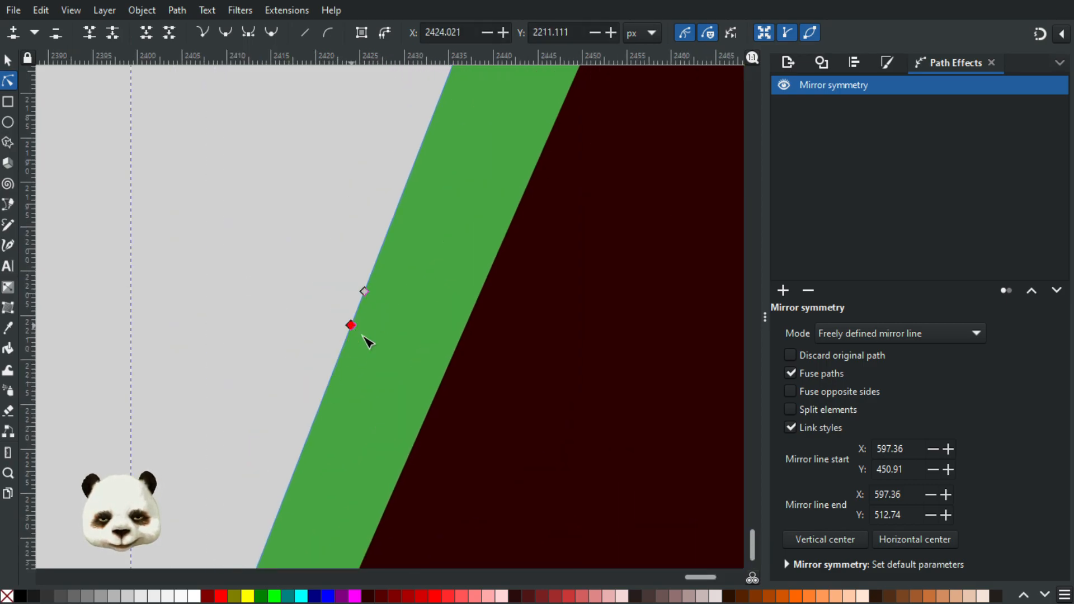
{"action": "left_click_drag", "start_coordinate": [351, 325], "coordinate": [408, 360]}
{"action": "key", "text": "ctrl+z"}
{"action": "double_click", "coordinate": [291, 478]}
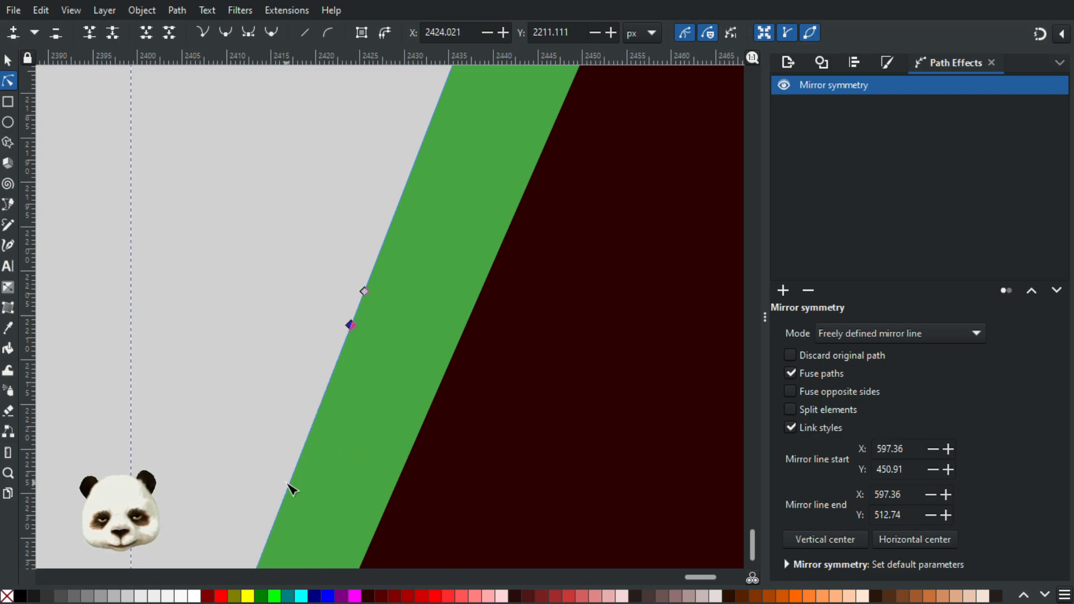
{"action": "double_click", "coordinate": [309, 435]}
Step: Pull the two middle nodes inward to form a side notch, with its upper inner corner at about X 2431.4, Y 2212.9 px
{"action": "left_click_drag", "start_coordinate": [310, 435], "coordinate": [356, 446]}
{"action": "left_click_drag", "start_coordinate": [351, 325], "coordinate": [414, 338]}
{"action": "left_click_drag", "start_coordinate": [356, 446], "coordinate": [363, 493]}
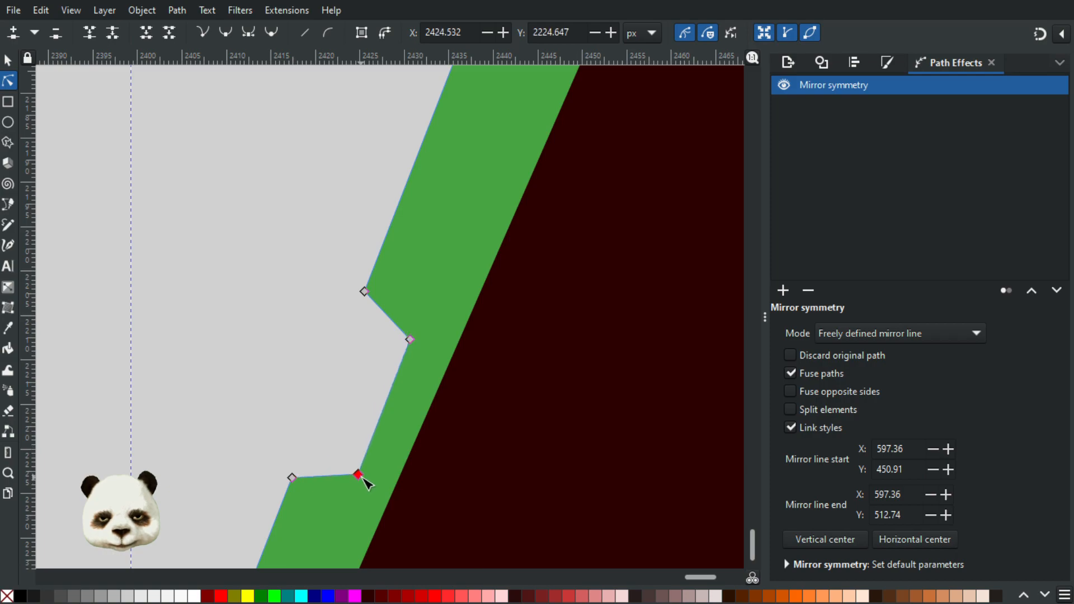
{"action": "left_click_drag", "start_coordinate": [411, 340], "coordinate": [419, 343]}
{"action": "left_click", "coordinate": [266, 349]}
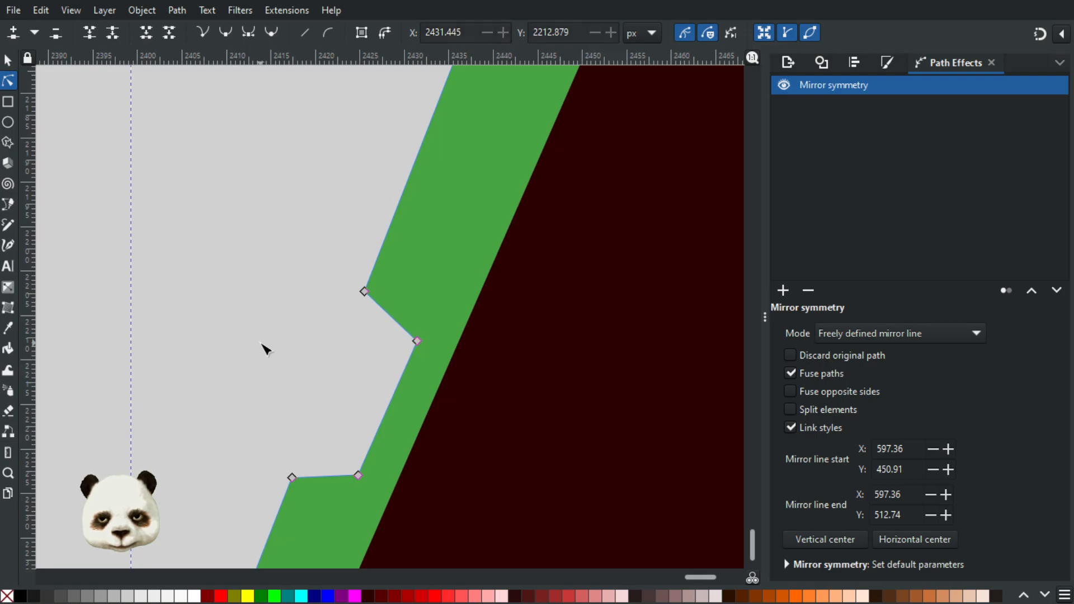
{"action": "left_click", "coordinate": [265, 350]}
Step: Move the inner corner node of the cut beside the tail up to about X 2466.3, Y 2272.4 px and deselect the arrow
{"action": "scroll", "coordinate": [256, 386], "scroll_direction": "down", "scroll_amount": 6}
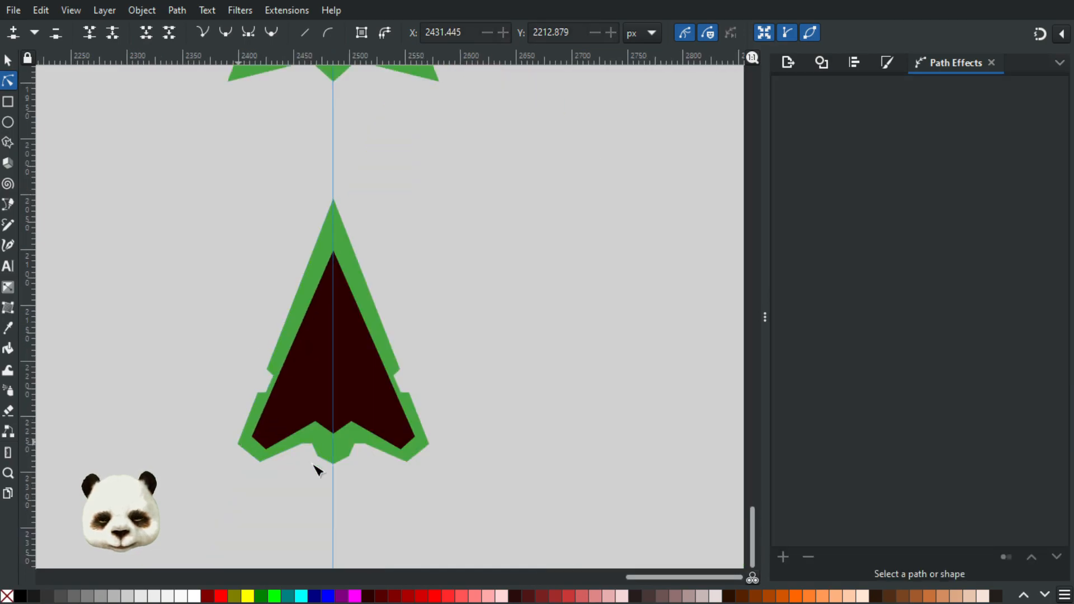
{"action": "left_click_drag", "start_coordinate": [508, 422], "coordinate": [595, 361]}
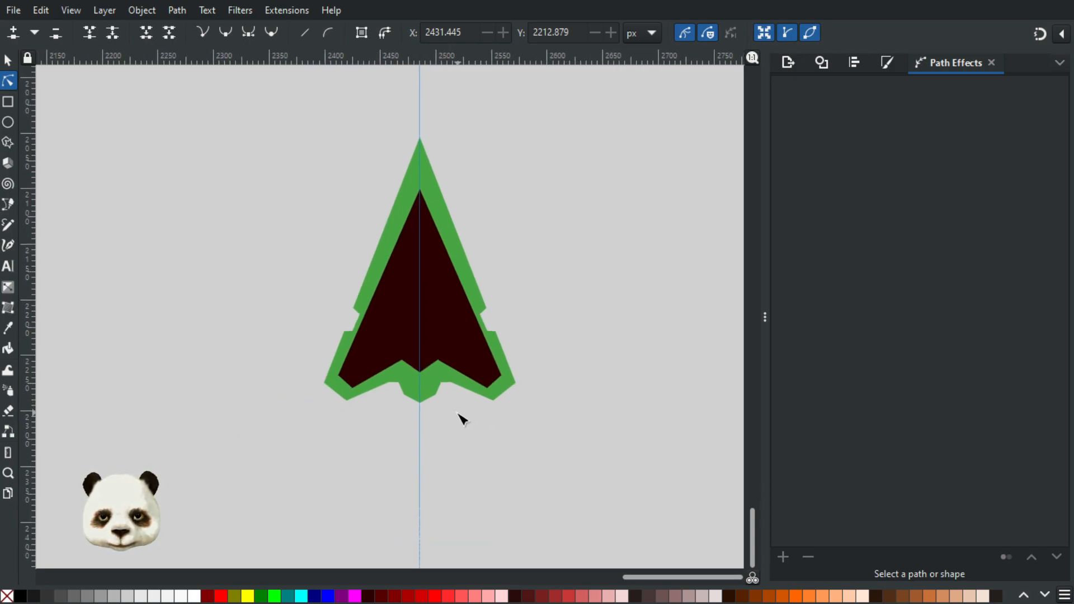
{"action": "scroll", "coordinate": [408, 391], "scroll_direction": "up", "scroll_amount": 5}
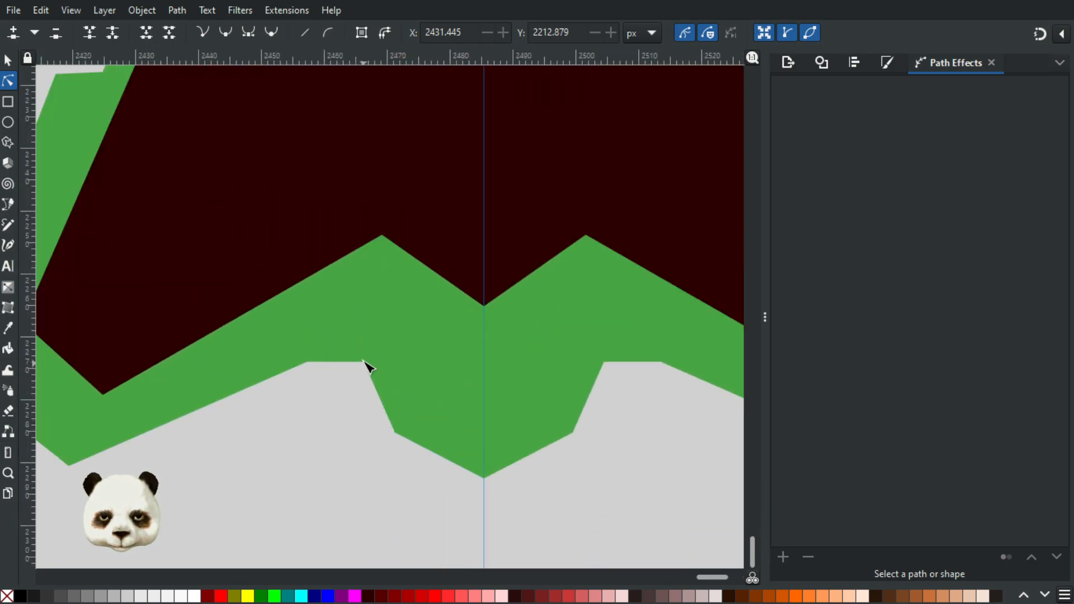
{"action": "left_click", "coordinate": [364, 362]}
{"action": "left_click_drag", "start_coordinate": [364, 362], "coordinate": [366, 353]}
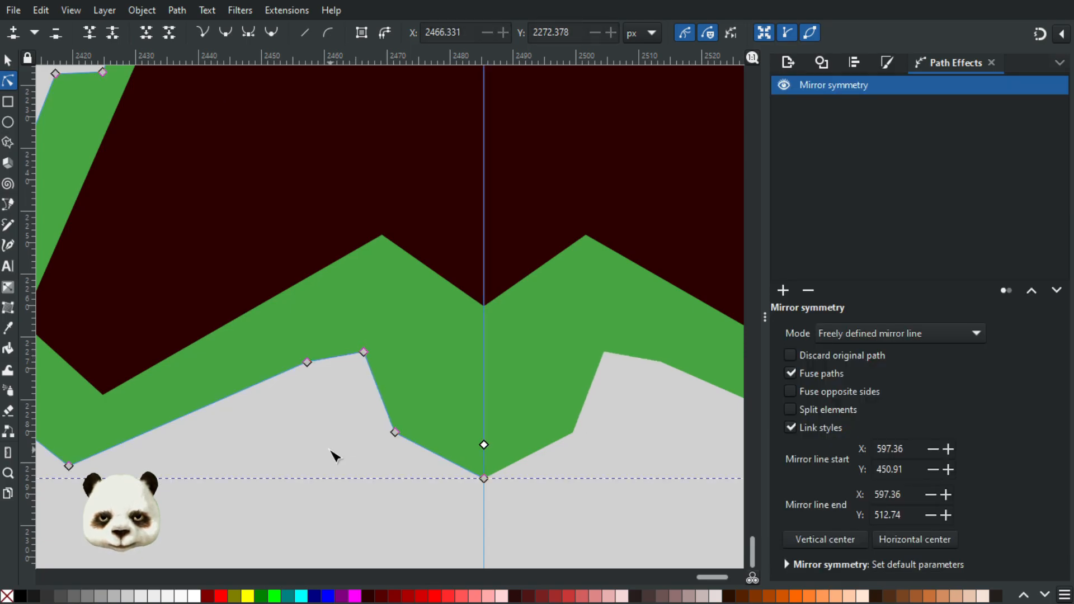
{"action": "left_click", "coordinate": [335, 456]}
Step: Examine the arrow's full outline, side notches and tail alongside the other cursor shapes
{"action": "scroll", "coordinate": [330, 470], "scroll_direction": "down", "scroll_amount": 3}
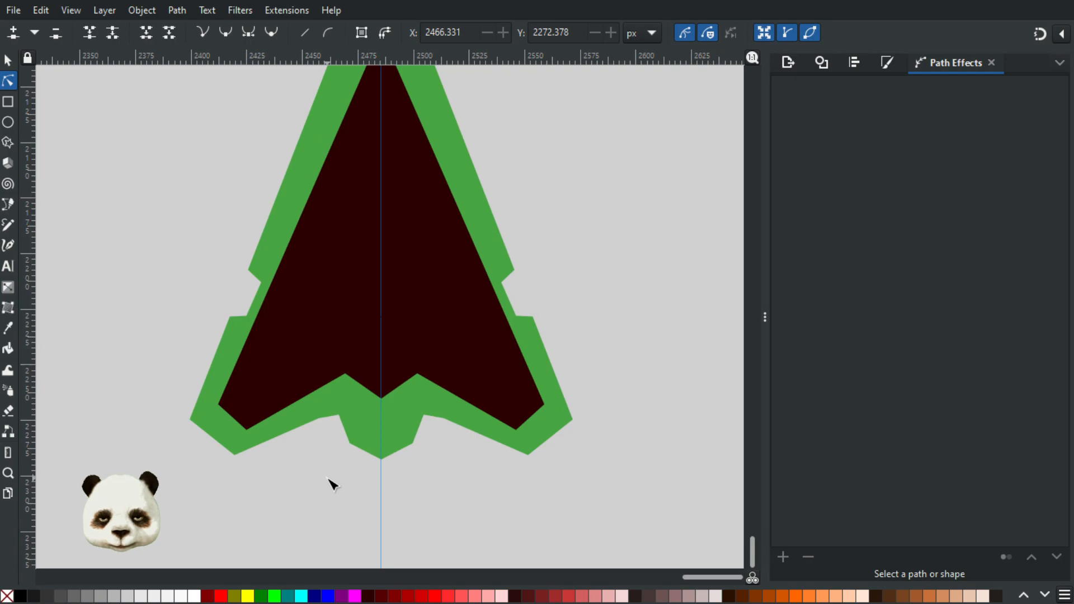
{"action": "scroll", "coordinate": [333, 483], "scroll_direction": "down", "scroll_amount": 2}
{"action": "scroll", "coordinate": [354, 506], "scroll_direction": "up", "scroll_amount": 1}
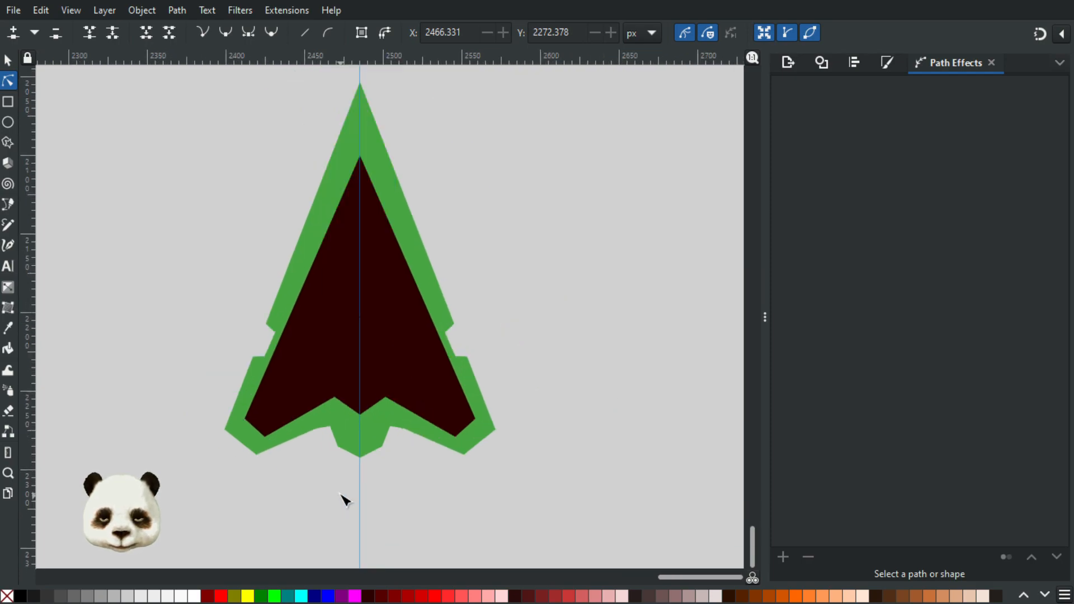
{"action": "scroll", "coordinate": [344, 500], "scroll_direction": "up", "scroll_amount": 1}
{"action": "scroll", "coordinate": [343, 487], "scroll_direction": "down", "scroll_amount": 2}
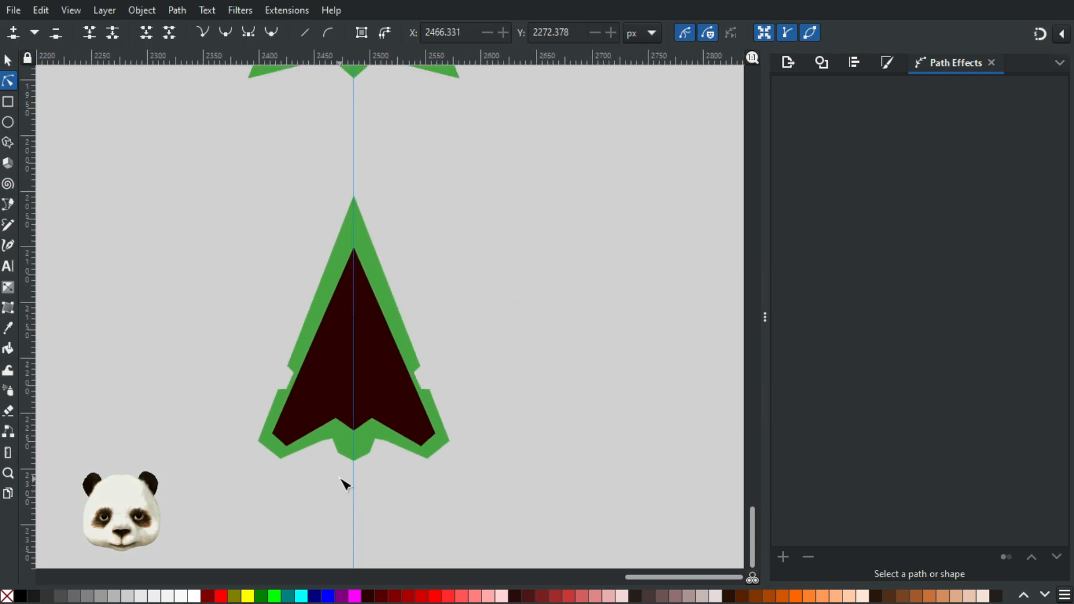
{"action": "scroll", "coordinate": [413, 488], "scroll_direction": "down", "scroll_amount": 1}
{"action": "scroll", "coordinate": [413, 490], "scroll_direction": "down", "scroll_amount": 1}
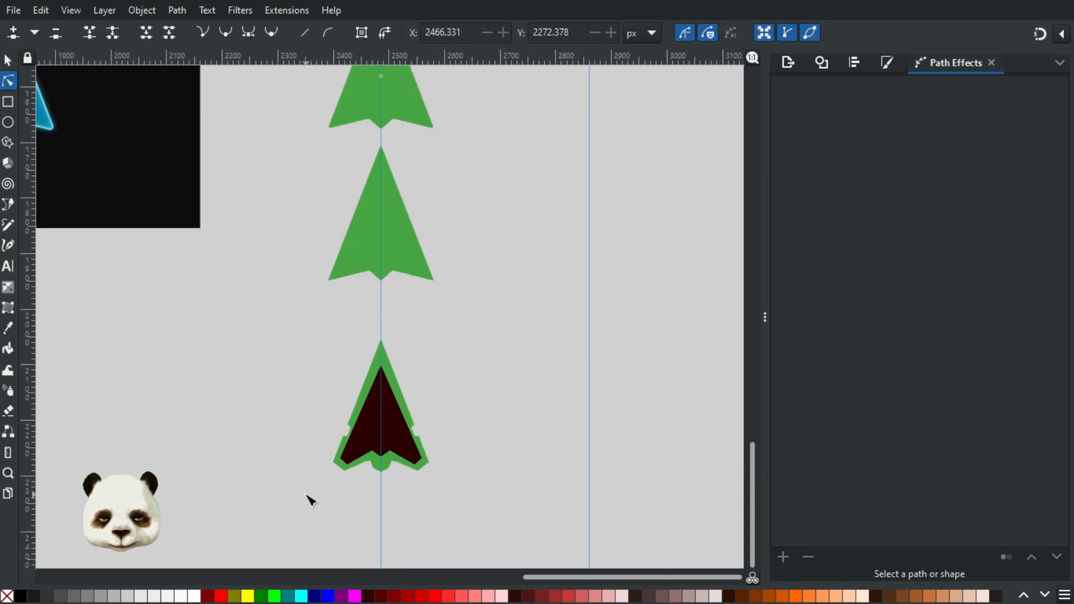
{"action": "scroll", "coordinate": [344, 489], "scroll_direction": "up", "scroll_amount": 2}
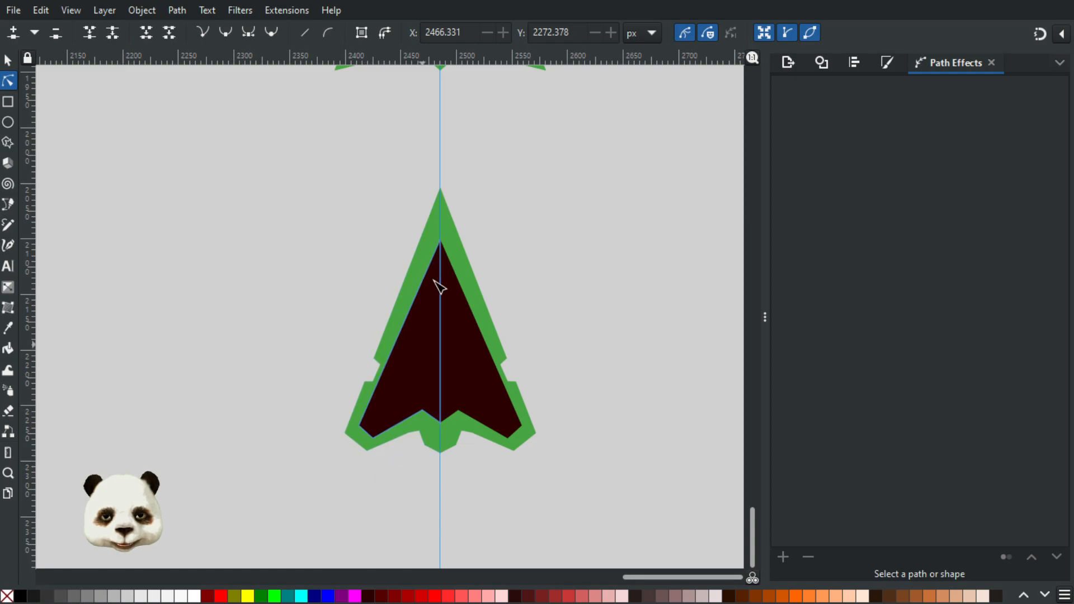
{"action": "left_click", "coordinate": [6, 58]}
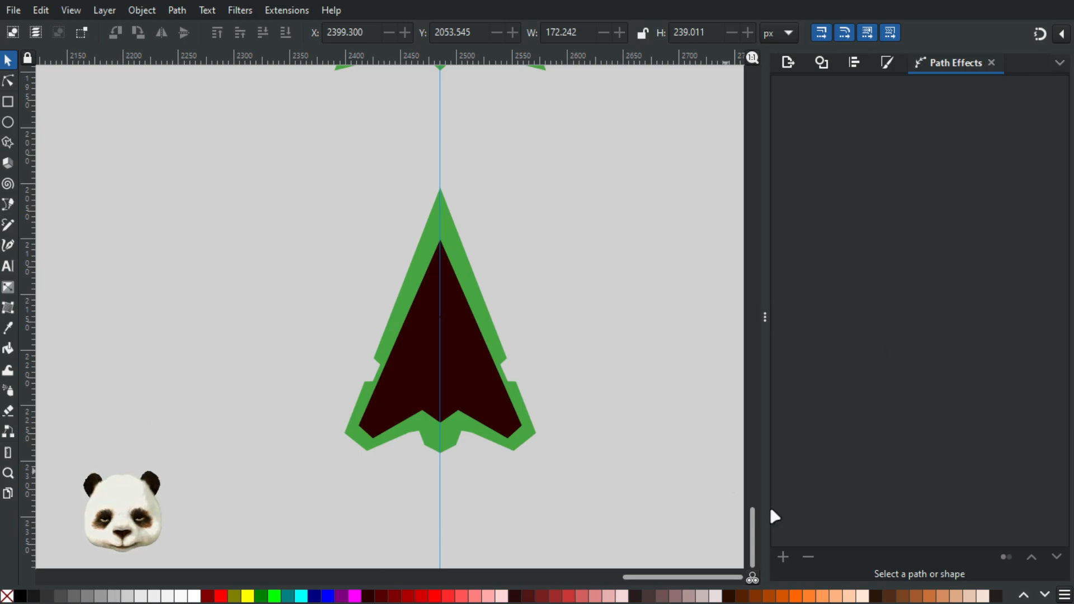
{"action": "key", "text": "super"}
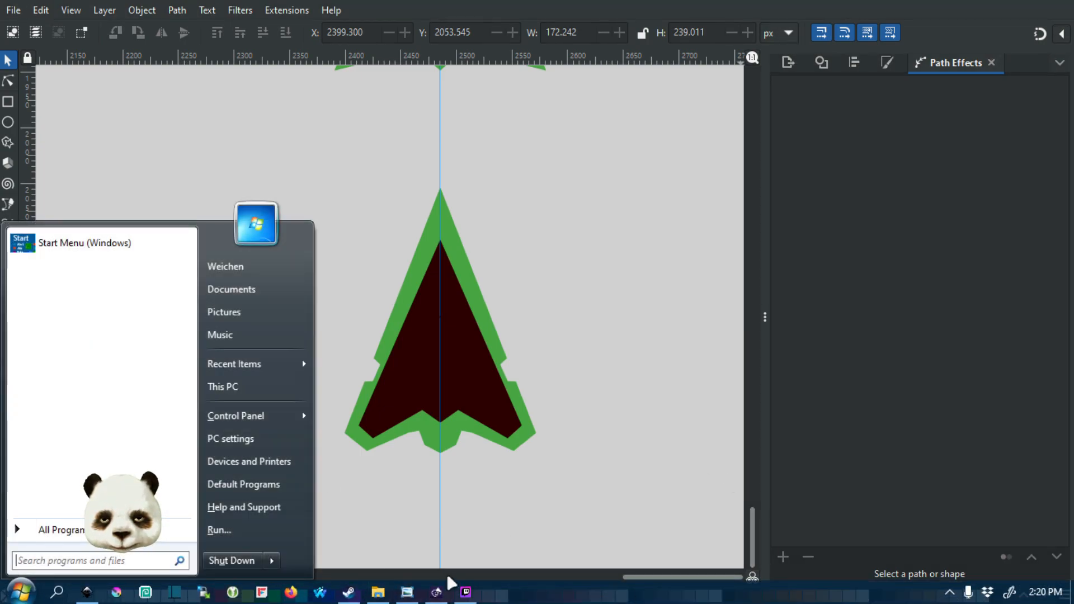
{"action": "left_click", "coordinate": [471, 596]}
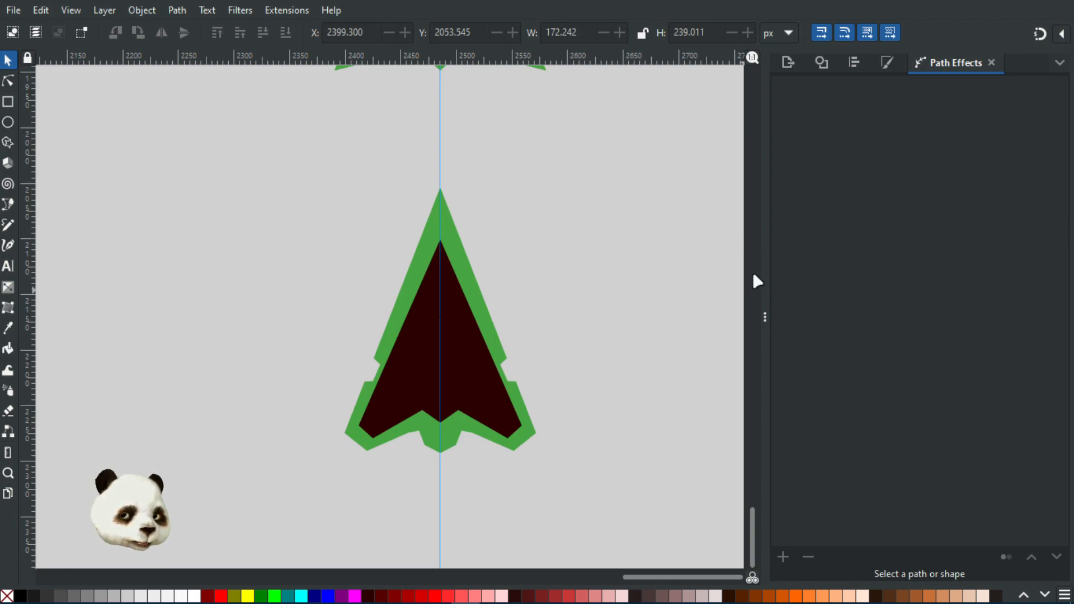
{"action": "scroll", "coordinate": [548, 224], "scroll_direction": "down", "scroll_amount": 2}
{"action": "scroll", "coordinate": [560, 230], "scroll_direction": "up", "scroll_amount": 2}
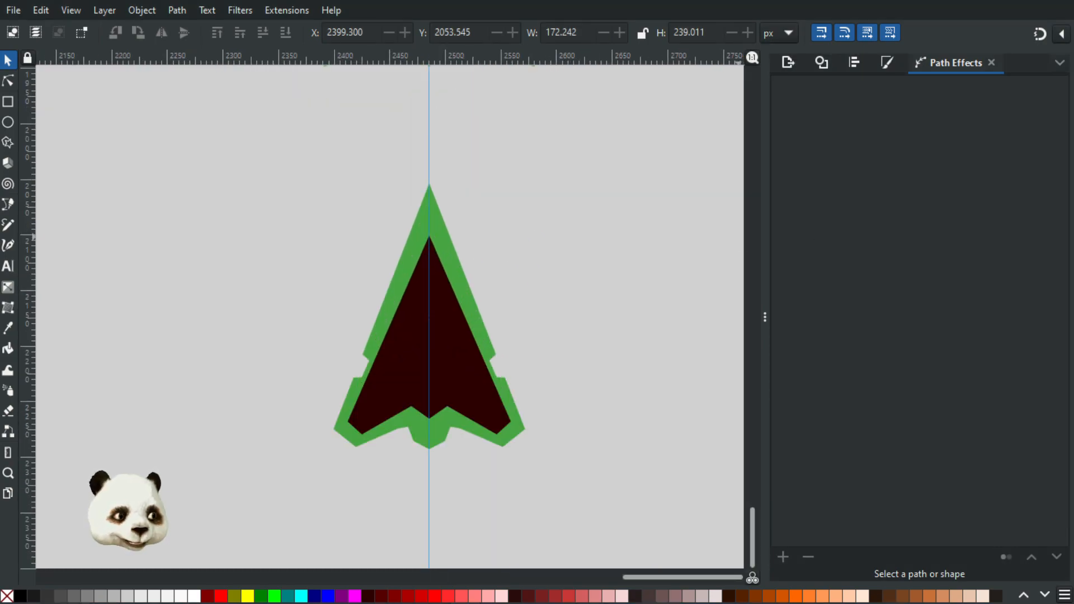
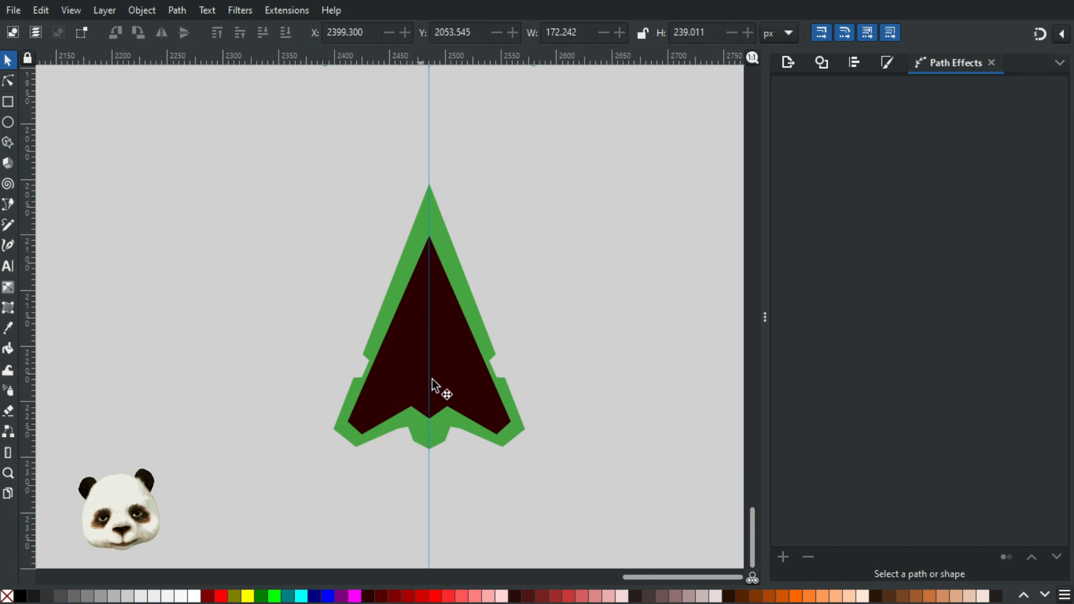
Step: Duplicate the green arrow with its dark inner shape and place the copy at about X 1980.7, Y 2038.0 px, clear of the guide
{"action": "left_click_drag", "start_coordinate": [590, 114], "coordinate": [296, 520]}
{"action": "scroll", "coordinate": [452, 502], "scroll_direction": "down", "scroll_amount": 2}
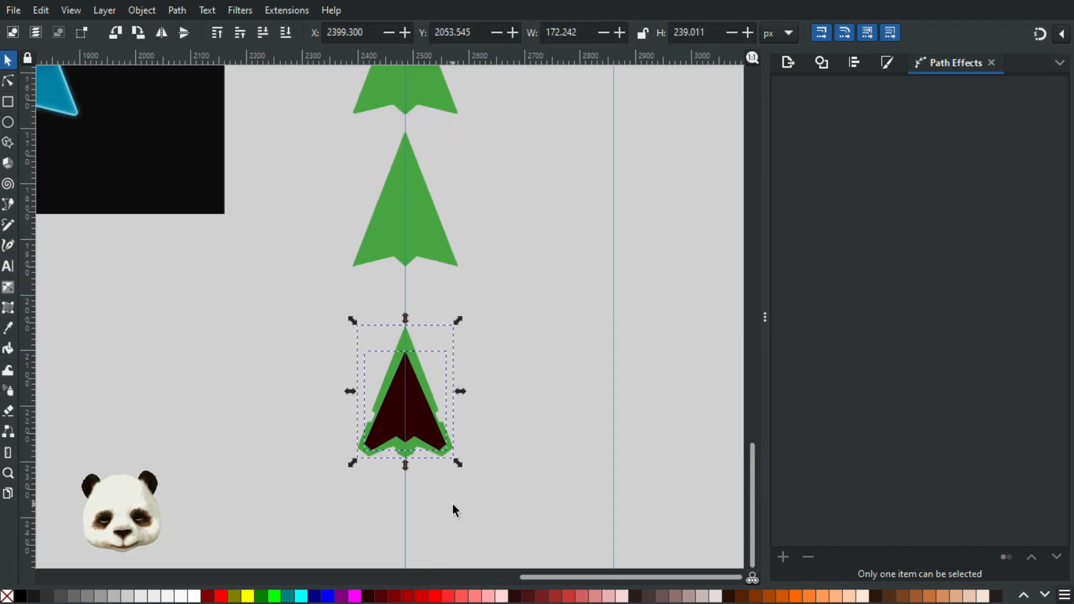
{"action": "key", "text": "ctrl+d"}
{"action": "left_click_drag", "start_coordinate": [413, 434], "coordinate": [182, 425]}
{"action": "left_click", "coordinate": [286, 451]}
{"action": "left_click_drag", "start_coordinate": [429, 457], "coordinate": [635, 445]}
{"action": "scroll", "coordinate": [362, 387], "scroll_direction": "up", "scroll_amount": 3}
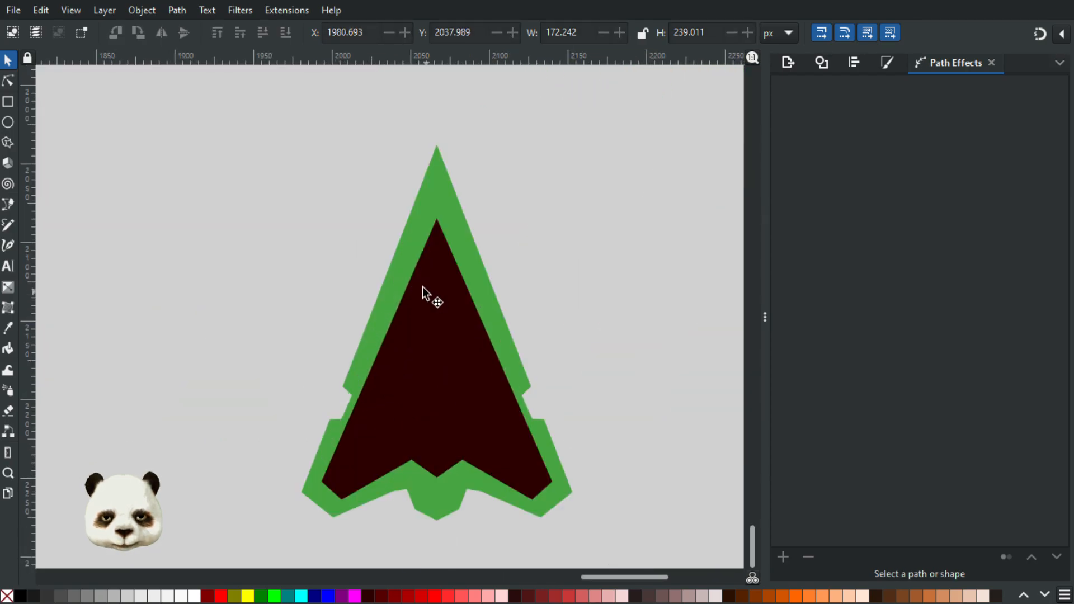
Step: Subtract the dark inner shape from the copied green arrow with Difference to leave a hollow outline, and deselect it
{"action": "left_click", "coordinate": [424, 288]}
{"action": "left_click", "coordinate": [434, 182], "text": "shift"}
{"action": "key", "text": "ctrl+minus"}
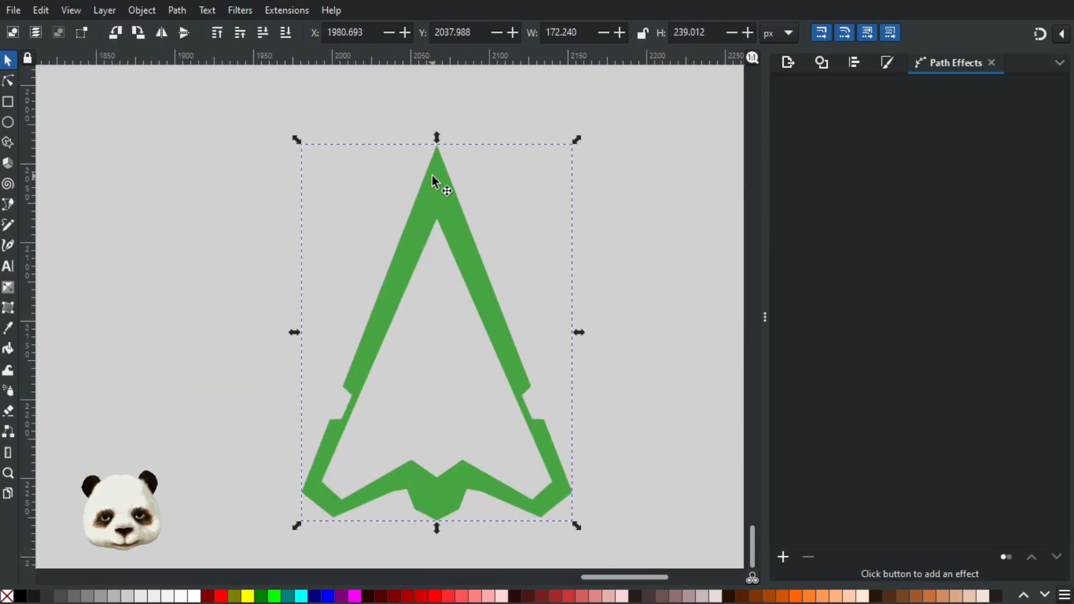
{"action": "left_click", "coordinate": [660, 285]}
Step: Move the hollow green arrow onto the black rectangle beside the blue arrow, at about X 1398.7, Y 1444.0 px
{"action": "scroll", "coordinate": [612, 285], "scroll_direction": "down", "scroll_amount": 4, "text": "ctrl"}
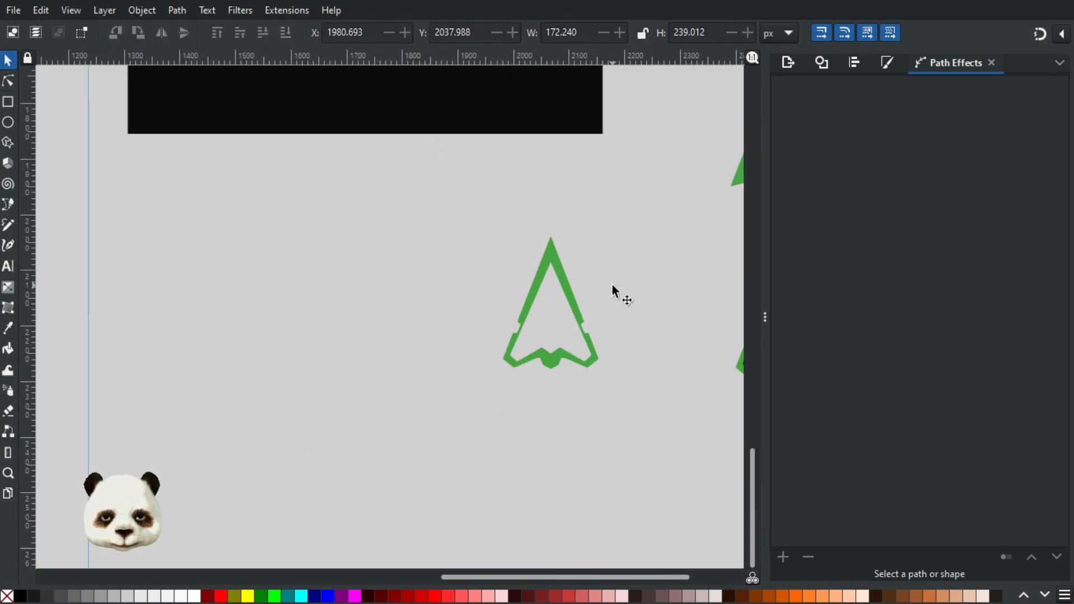
{"action": "left_click_drag", "start_coordinate": [598, 286], "coordinate": [334, 135]}
{"action": "left_click", "coordinate": [564, 361]}
{"action": "left_click", "coordinate": [339, 302]}
{"action": "left_click_drag", "start_coordinate": [331, 318], "coordinate": [384, 429]}
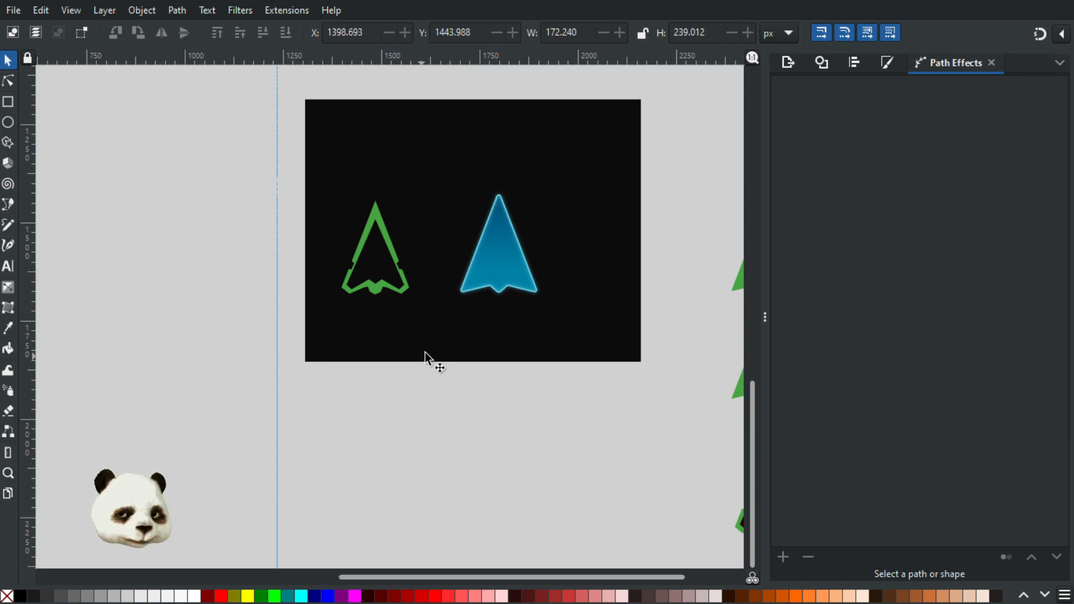
Step: Pull the duplicate node stacked on the hollow arrow's outer tip aside to about X 1515.9 px and delete it
{"action": "scroll", "coordinate": [412, 219], "scroll_direction": "up", "scroll_amount": 3}
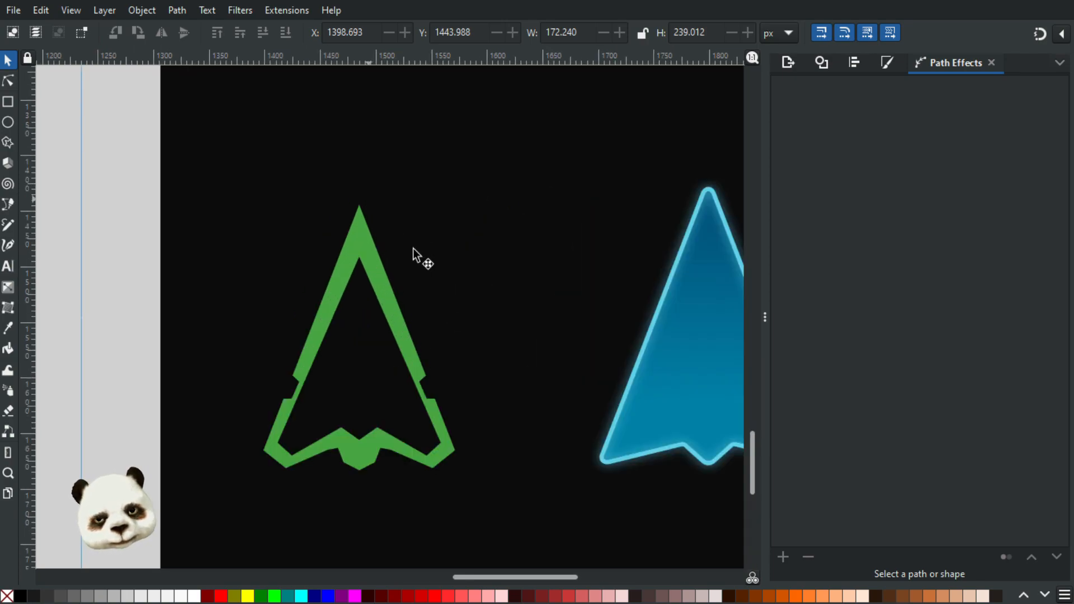
{"action": "left_click", "coordinate": [7, 81]}
{"action": "left_click", "coordinate": [369, 260]}
{"action": "left_click", "coordinate": [369, 263]}
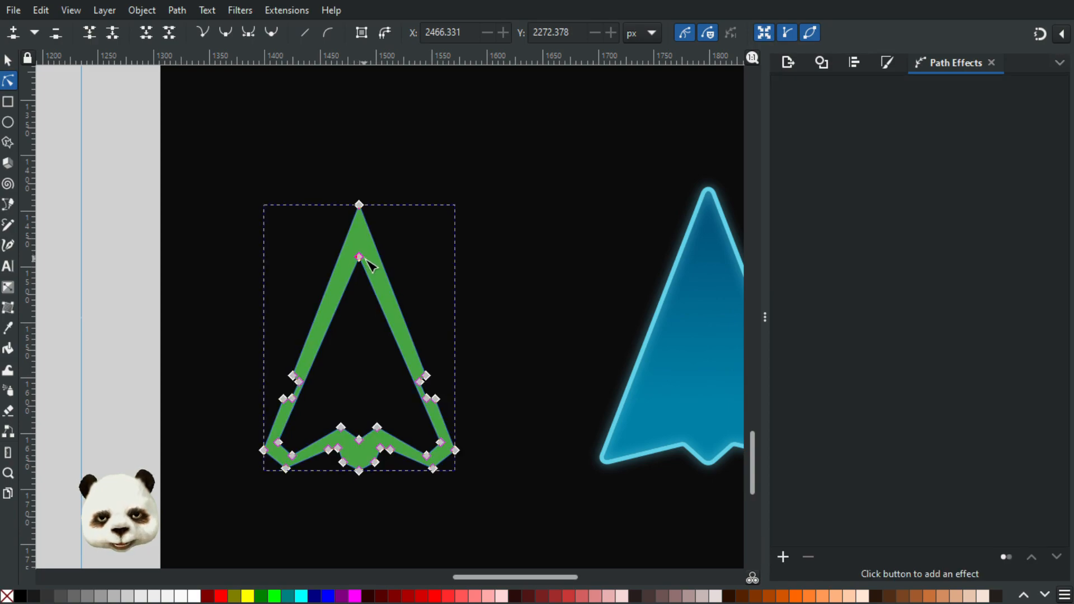
{"action": "left_click", "coordinate": [360, 258]}
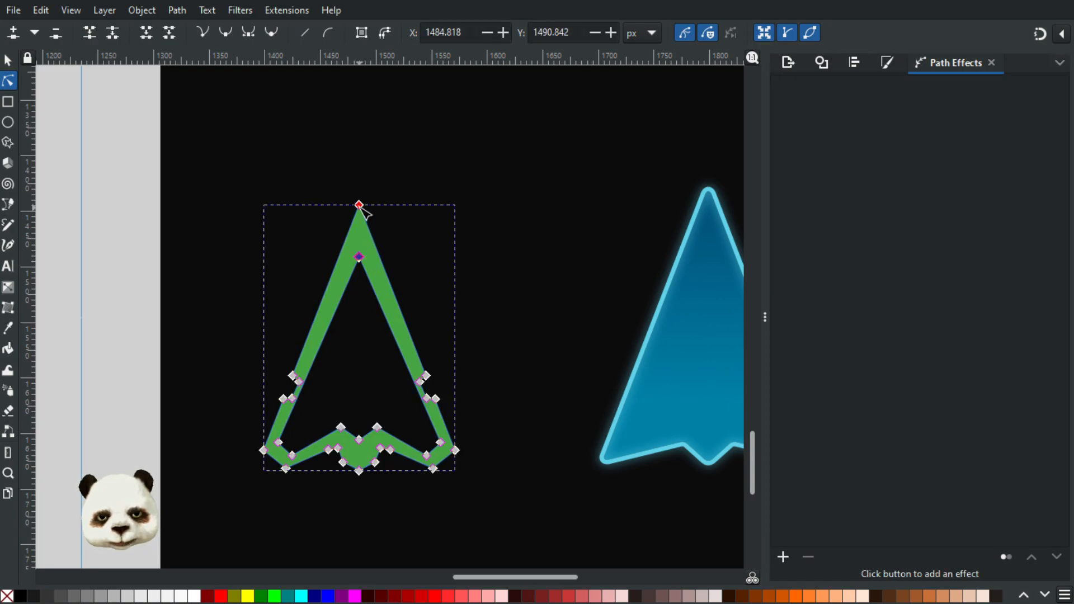
{"action": "left_click_drag", "start_coordinate": [362, 203], "coordinate": [401, 229]}
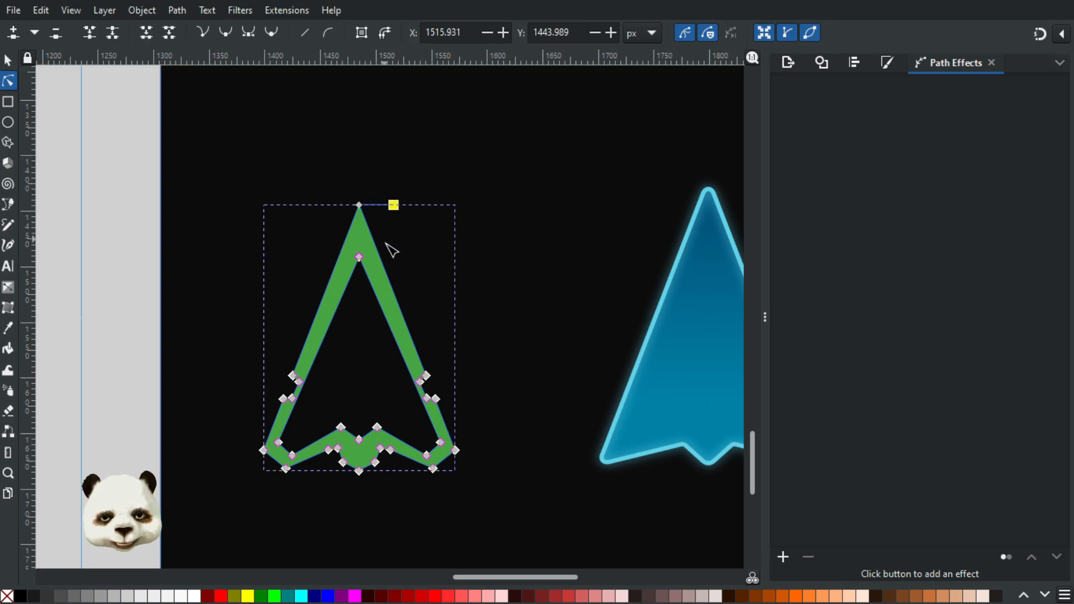
{"action": "scroll", "coordinate": [371, 194], "scroll_direction": "up", "scroll_amount": 4}
{"action": "left_click", "coordinate": [472, 300]}
{"action": "left_click", "coordinate": [321, 288]}
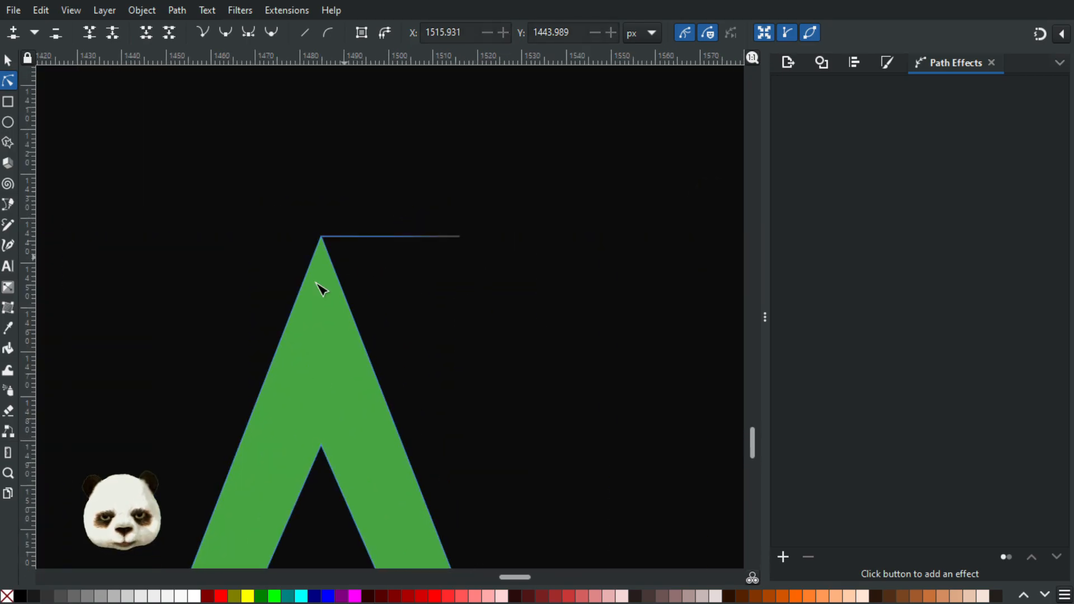
{"action": "key", "text": "Delete"}
Step: Retract the leftover horizontal curve handle at the arrow's outer tip
{"action": "scroll", "coordinate": [414, 229], "scroll_direction": "up", "scroll_amount": 5}
{"action": "scroll", "coordinate": [490, 271], "scroll_direction": "down", "scroll_amount": 4}
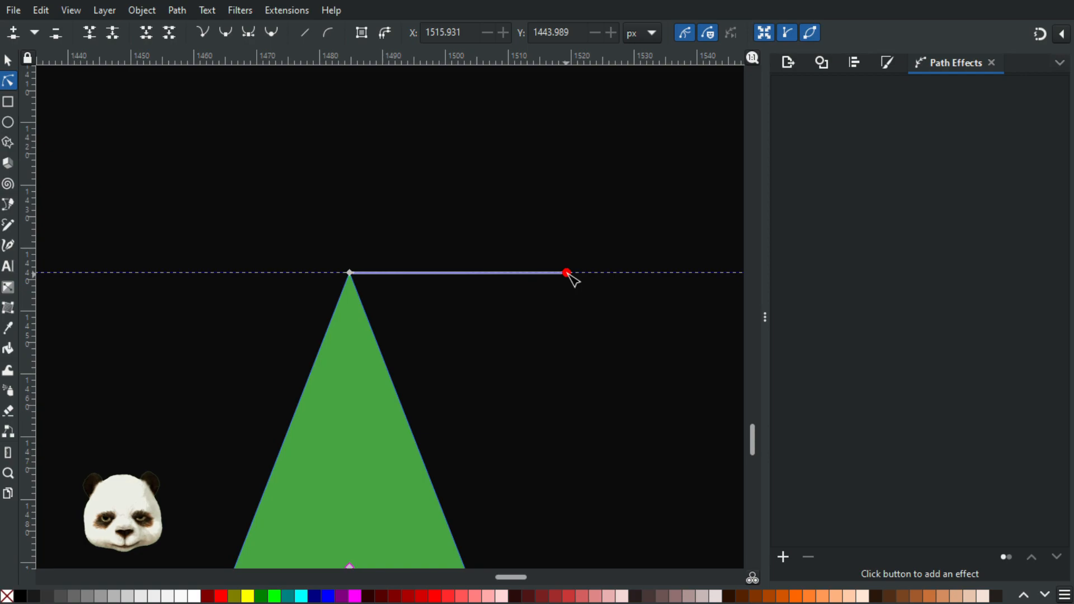
{"action": "left_click_drag", "start_coordinate": [568, 274], "coordinate": [502, 363]}
{"action": "left_click", "coordinate": [502, 363], "text": "ctrl"}
{"action": "left_click", "coordinate": [567, 273], "text": "ctrl"}
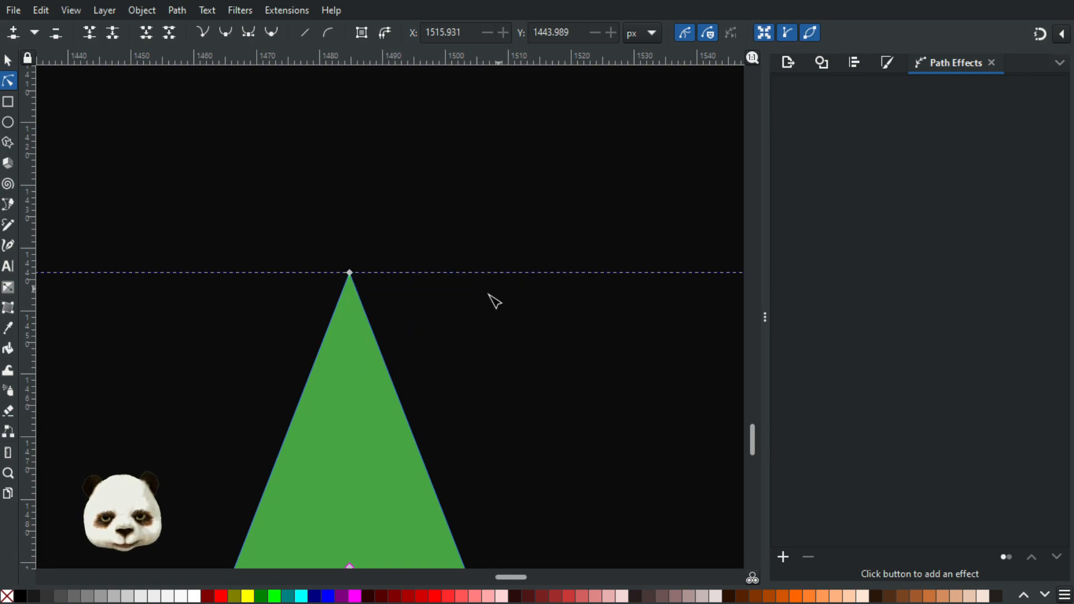
Step: Separate and delete the duplicate node at the arrow's inner tip, and retract the leftover handle to straighten the inner edge
{"action": "scroll", "coordinate": [498, 319], "scroll_direction": "down", "scroll_amount": 3}
{"action": "left_click_drag", "start_coordinate": [446, 407], "coordinate": [464, 455]}
{"action": "key", "text": "Delete"}
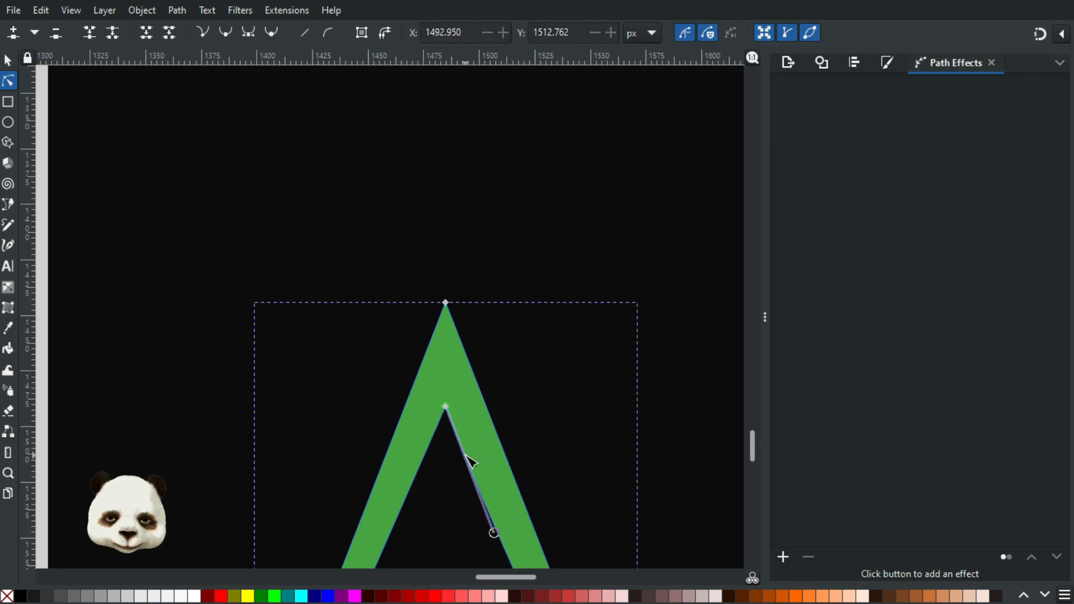
{"action": "left_click", "coordinate": [494, 531], "text": "ctrl"}
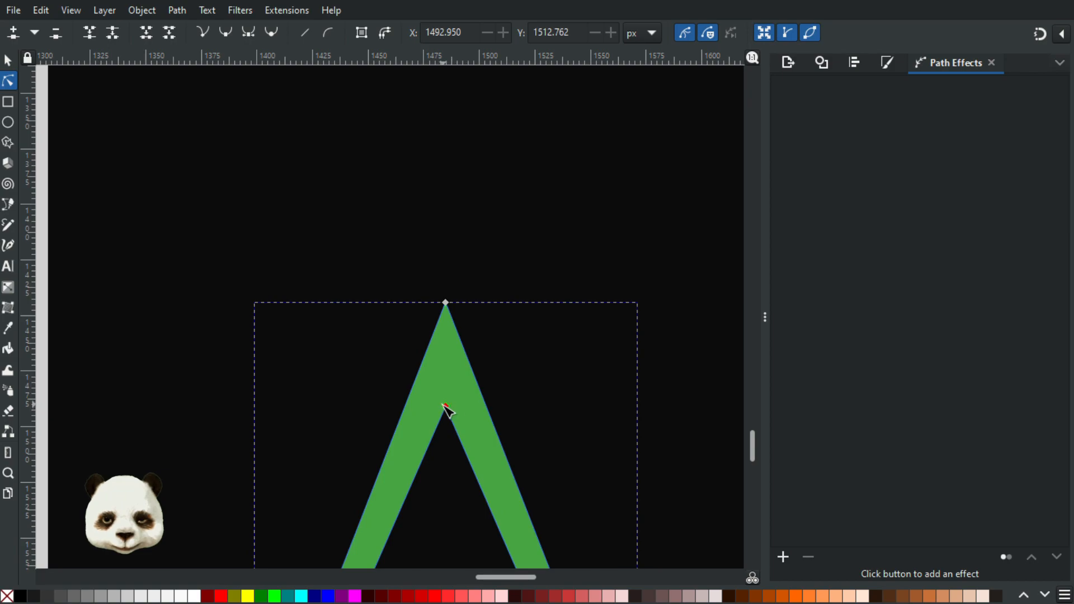
{"action": "mouse_move", "coordinate": [448, 409]}
{"action": "left_mouse_down"}
{"action": "mouse_move", "coordinate": [463, 430]}
{"action": "mouse_move", "coordinate": [476, 411]}
{"action": "mouse_move", "coordinate": [456, 411]}
{"action": "left_mouse_up"}
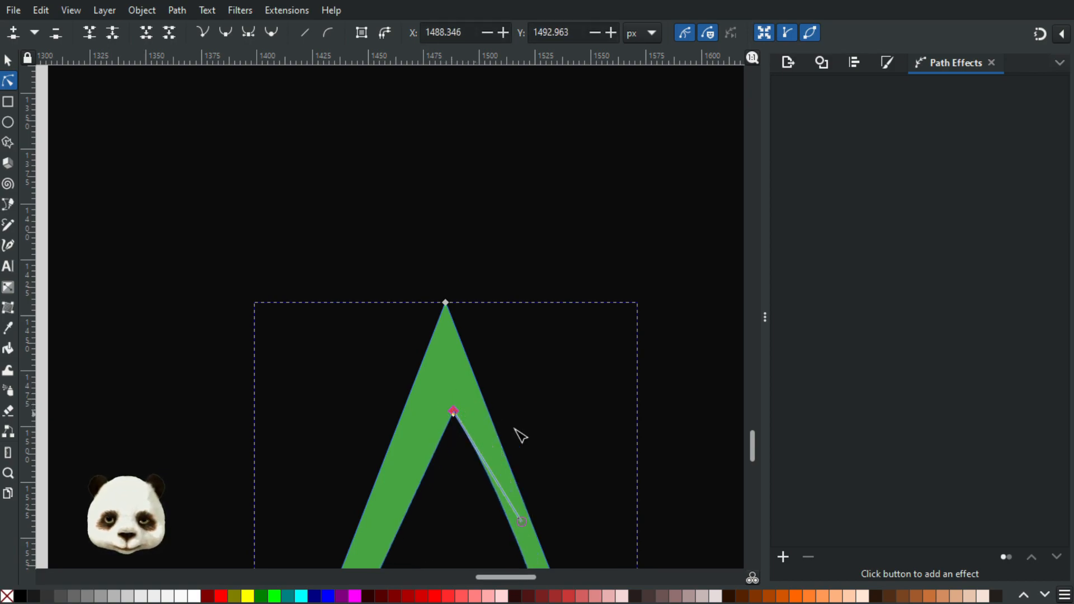
{"action": "key", "text": "ctrl+z"}
{"action": "left_click", "coordinate": [512, 514], "text": "ctrl"}
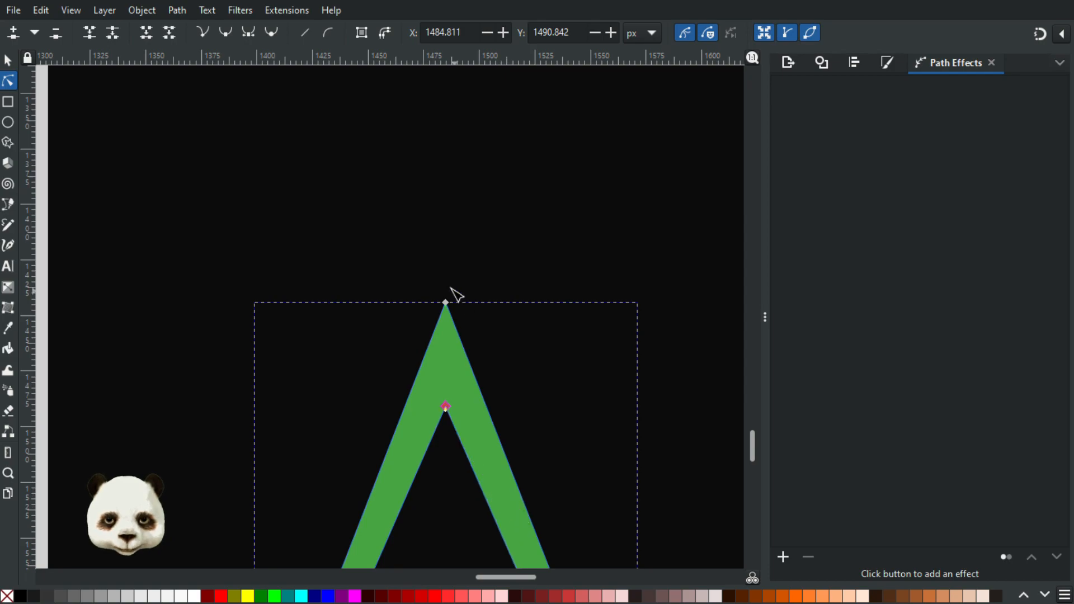
Step: Pull the remaining extra node off the outer tip, delete it, and retract the handle so the outer right edge is straight
{"action": "left_click_drag", "start_coordinate": [447, 304], "coordinate": [540, 285]}
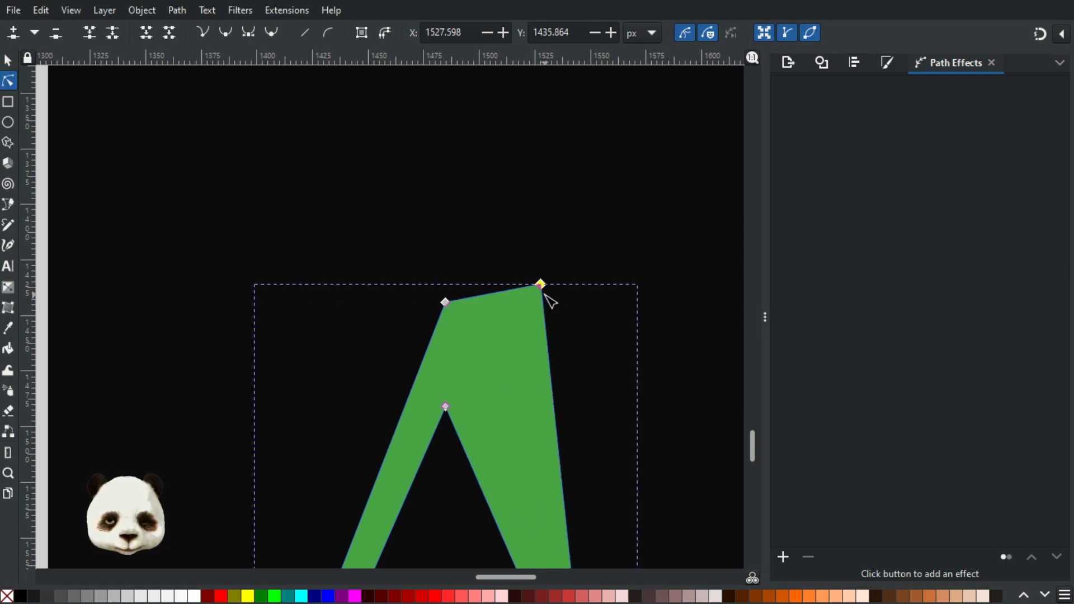
{"action": "key", "text": "Delete"}
{"action": "left_click", "coordinate": [636, 266], "text": "ctrl"}
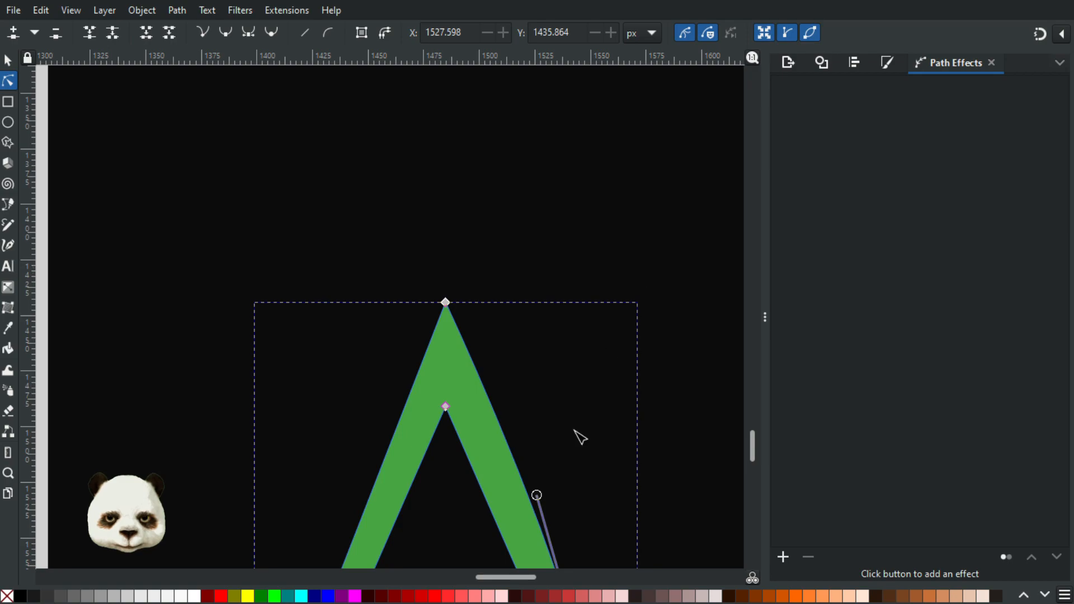
{"action": "left_click", "coordinate": [537, 496], "text": "ctrl"}
{"action": "scroll", "coordinate": [548, 460], "scroll_direction": "down", "scroll_amount": 10}
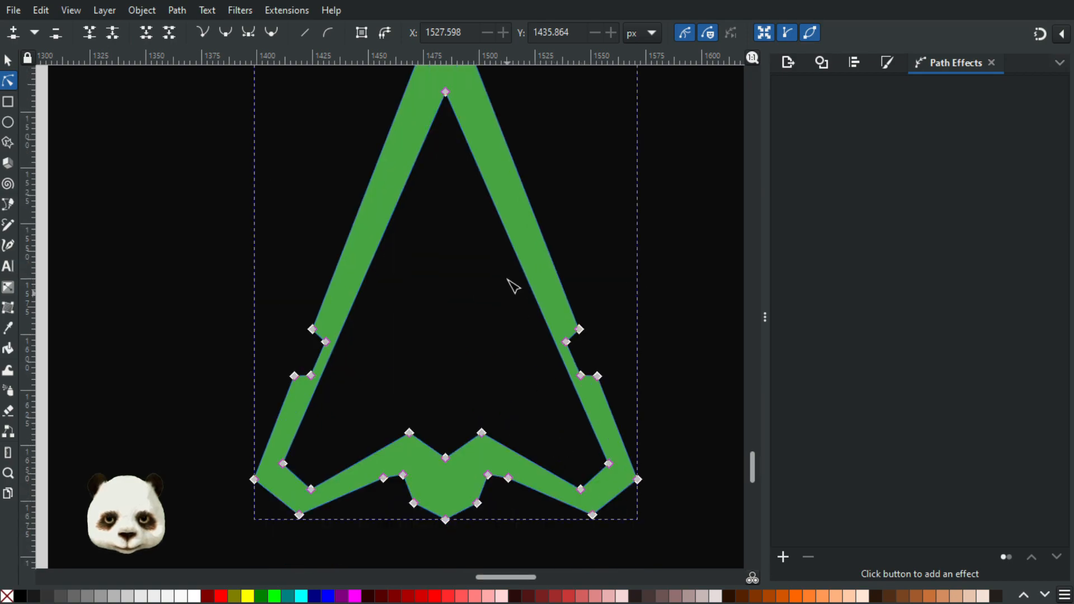
Step: Move the outer and inner tip nodes up together to a centre of about Y 1456.8 px, and deselect the arrow
{"action": "left_click", "coordinate": [515, 254]}
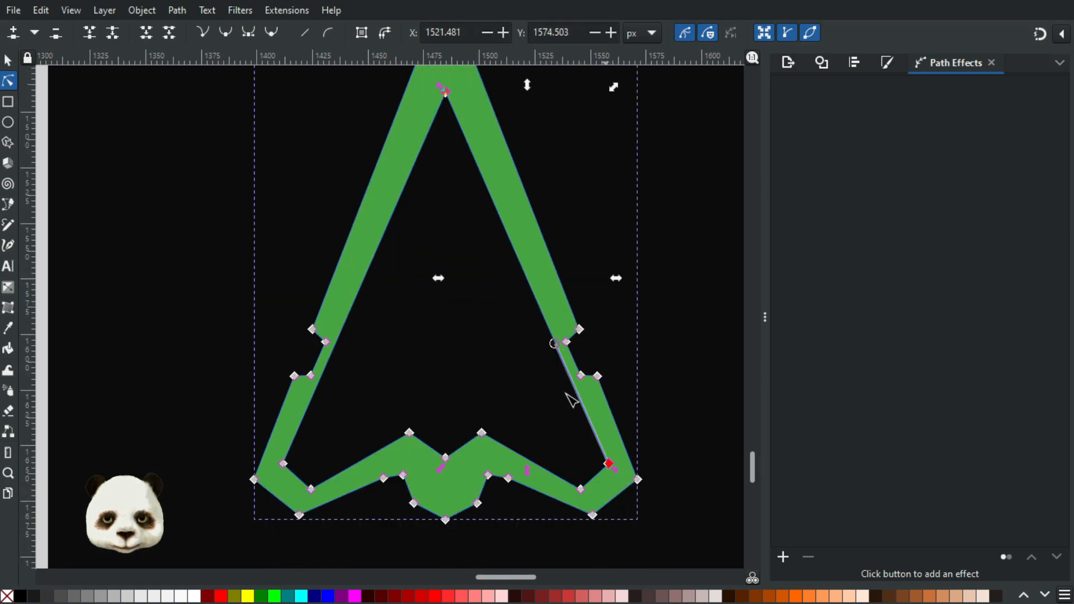
{"action": "scroll", "coordinate": [475, 302], "scroll_direction": "up", "scroll_amount": 8}
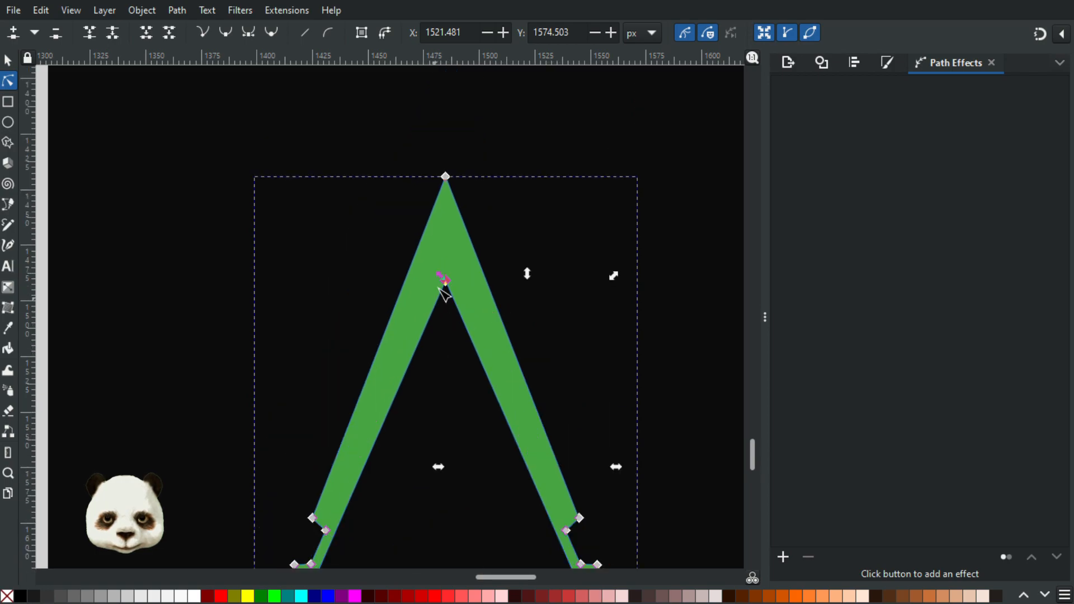
{"action": "left_click", "coordinate": [445, 280]}
{"action": "left_click", "coordinate": [445, 177]}
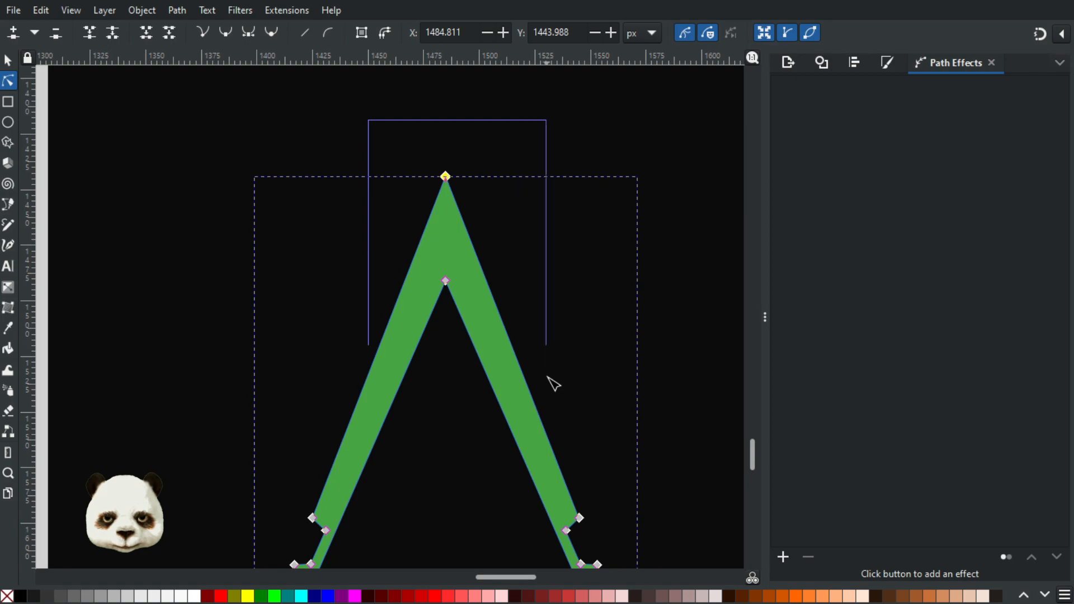
{"action": "scroll", "coordinate": [481, 258], "scroll_direction": "up", "scroll_amount": 6}
{"action": "scroll", "coordinate": [504, 278], "scroll_direction": "down", "scroll_amount": 2}
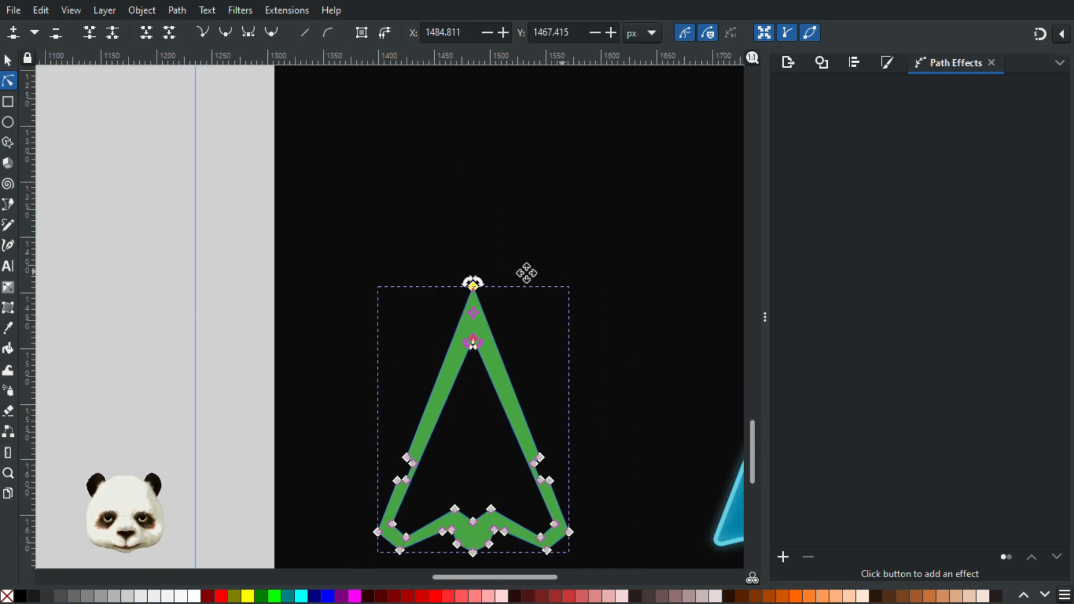
{"action": "left_click_drag", "start_coordinate": [561, 270], "coordinate": [401, 295]}
{"action": "left_click_drag", "start_coordinate": [313, 312], "coordinate": [313, 299]}
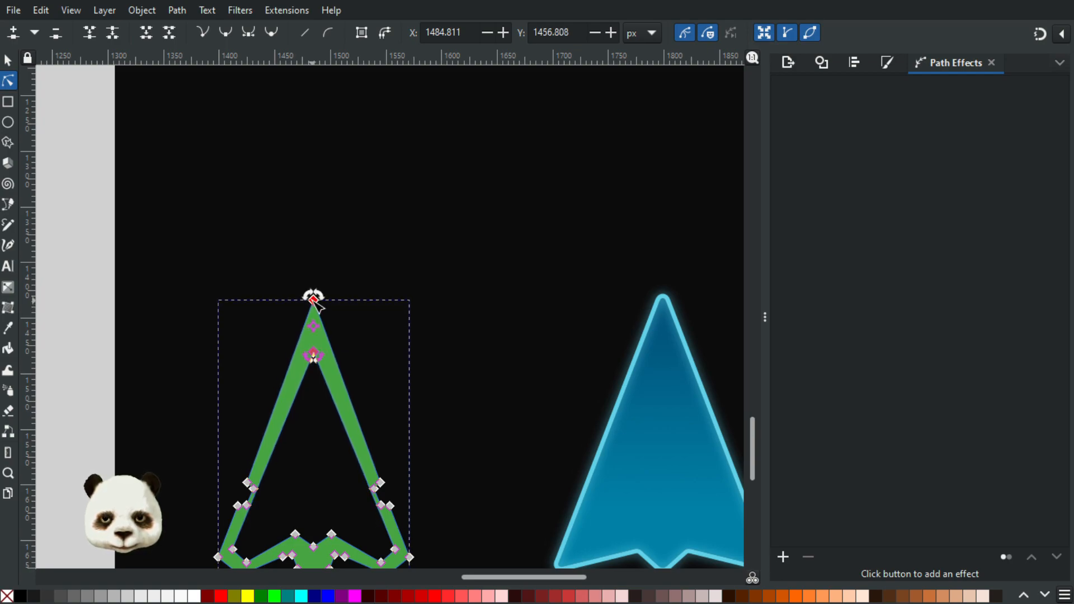
{"action": "left_click", "coordinate": [396, 321]}
Step: Add a node on each side of the outer tip and pull them outward to about X 1477.5 and X 1492.1 px
{"action": "scroll", "coordinate": [428, 375], "scroll_direction": "down", "scroll_amount": 2}
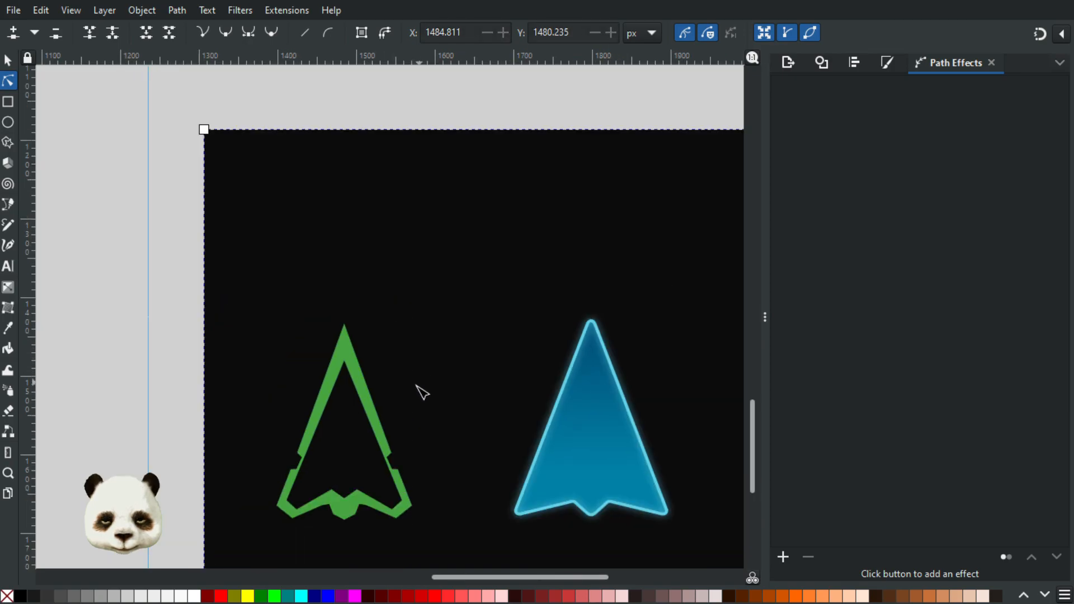
{"action": "scroll", "coordinate": [347, 470], "scroll_direction": "up", "scroll_amount": 3}
{"action": "scroll", "coordinate": [393, 480], "scroll_direction": "down", "scroll_amount": 3}
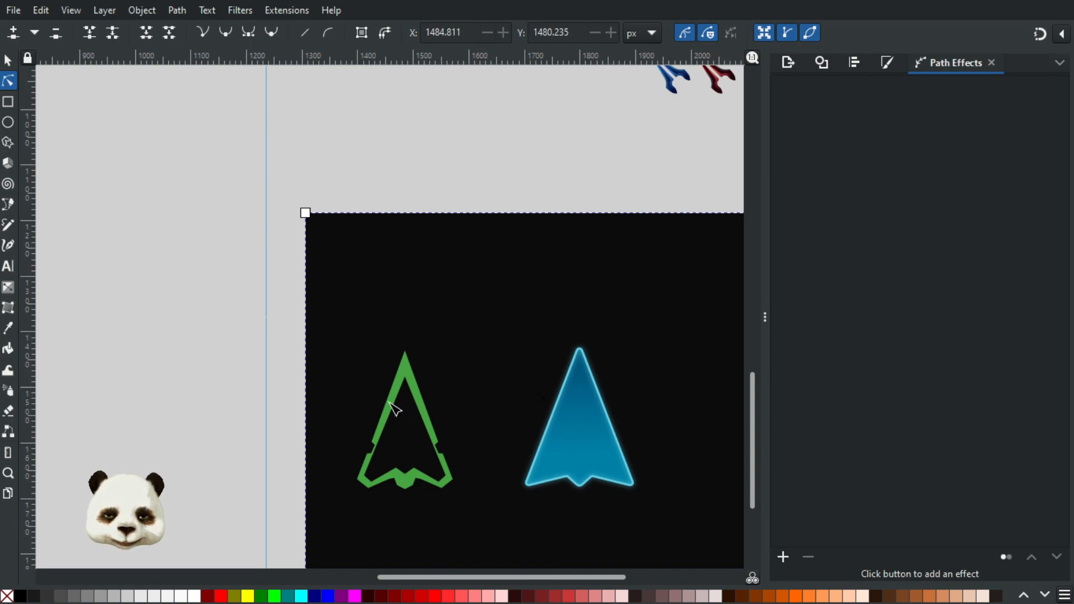
{"action": "scroll", "coordinate": [406, 347], "scroll_direction": "up", "scroll_amount": 5}
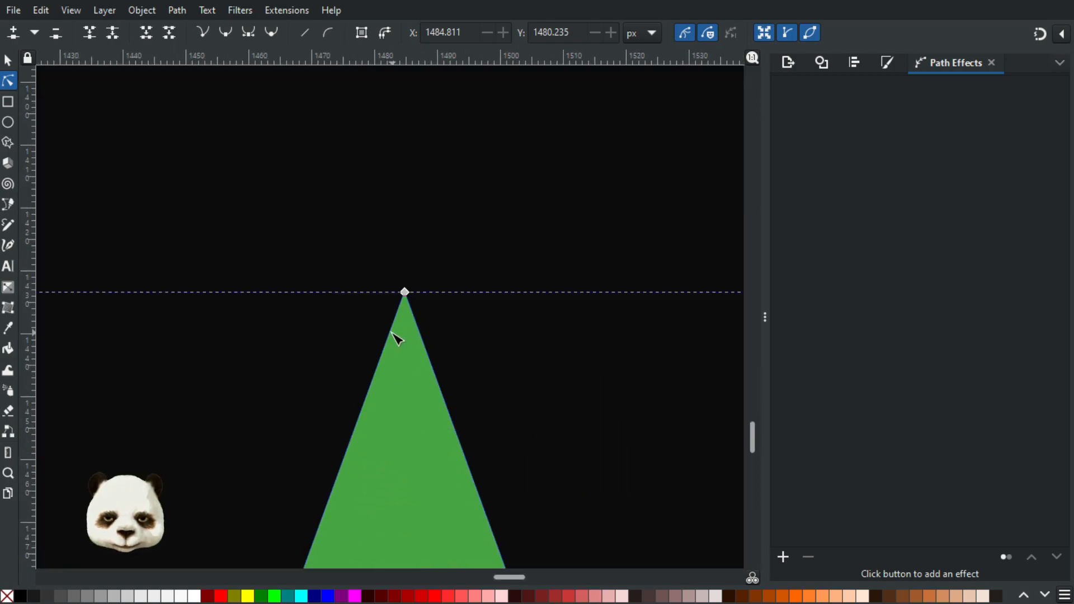
{"action": "double_click", "coordinate": [377, 367]}
{"action": "left_click_drag", "start_coordinate": [378, 366], "coordinate": [358, 364]}
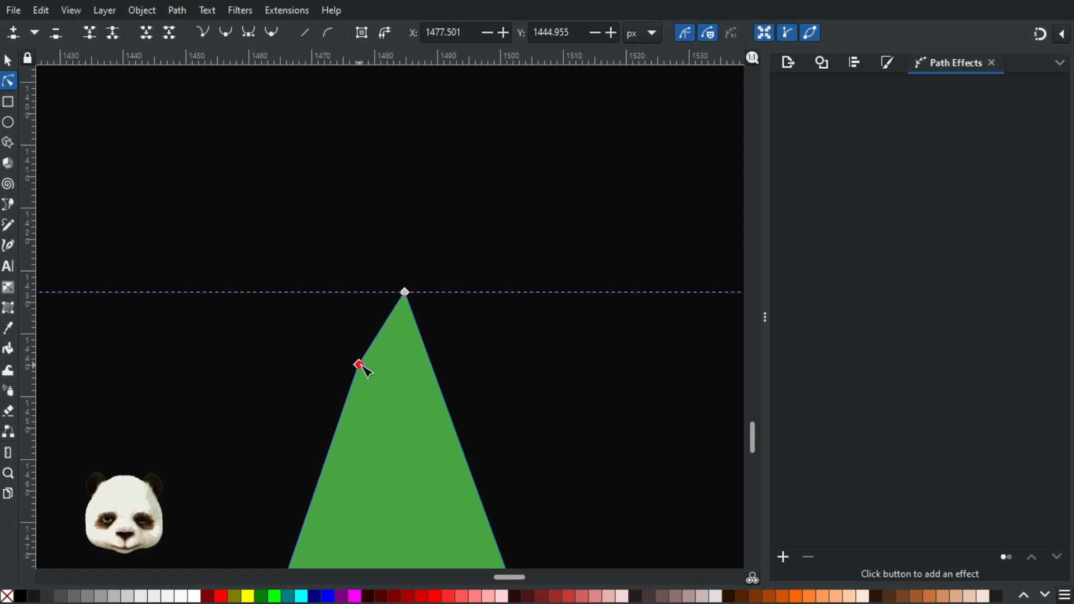
{"action": "double_click", "coordinate": [432, 364]}
{"action": "left_click_drag", "start_coordinate": [432, 364], "coordinate": [452, 360]}
{"action": "left_click", "coordinate": [532, 382]}
{"action": "scroll", "coordinate": [538, 387], "scroll_direction": "down", "scroll_amount": 7}
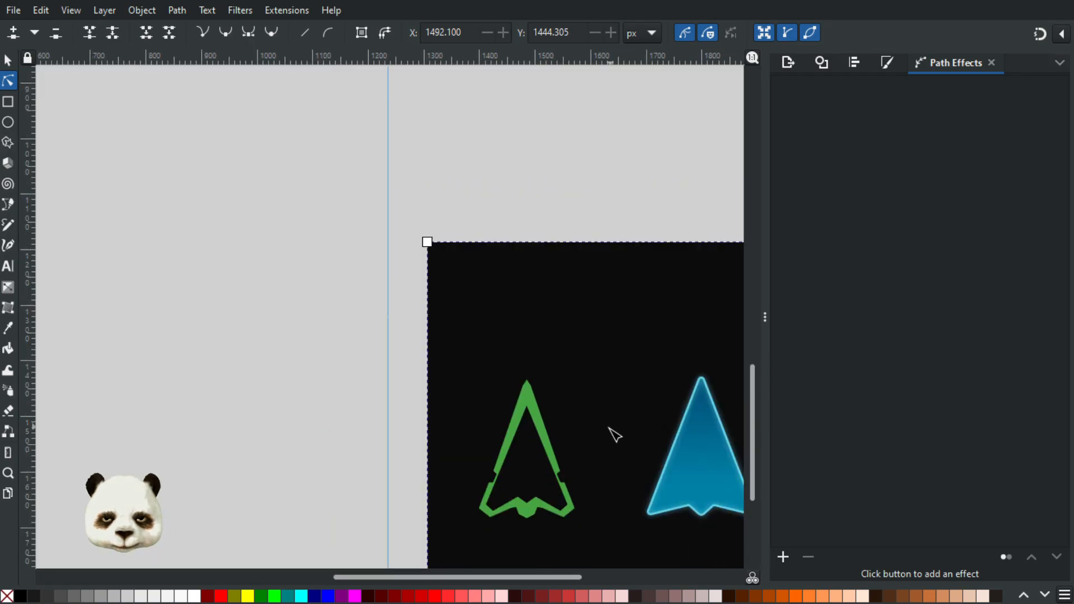
Step: Try shifting the two nodes beside the outer tip, and undo the changes
{"action": "scroll", "coordinate": [602, 428], "scroll_direction": "up", "scroll_amount": 4}
{"action": "left_click", "coordinate": [319, 288]}
{"action": "left_click_drag", "start_coordinate": [272, 277], "coordinate": [403, 313]}
{"action": "left_click_drag", "start_coordinate": [303, 287], "coordinate": [302, 304]}
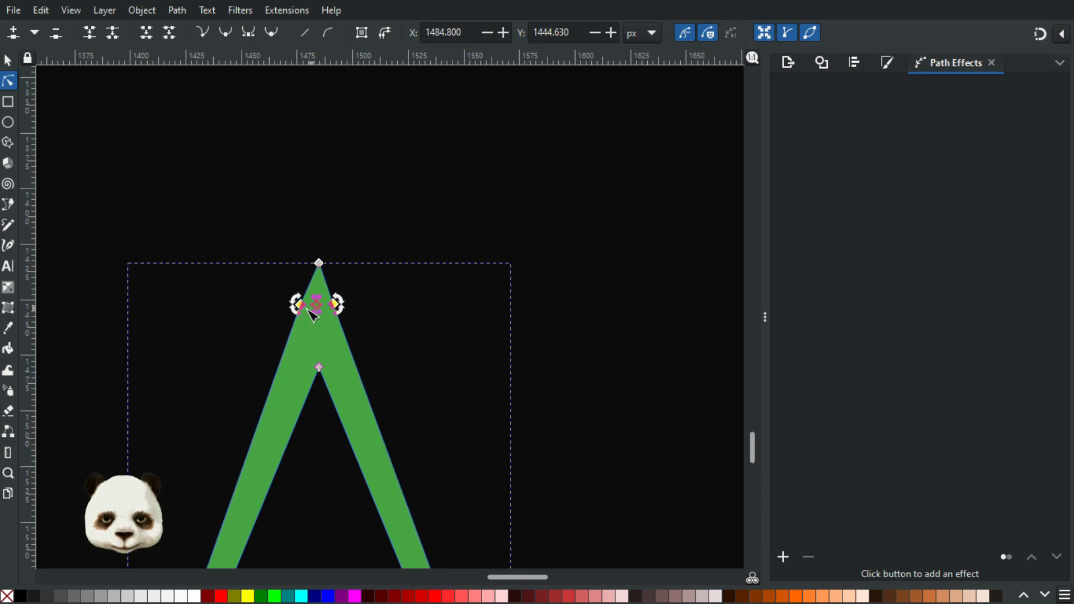
{"action": "key", "text": "ctrl+z"}
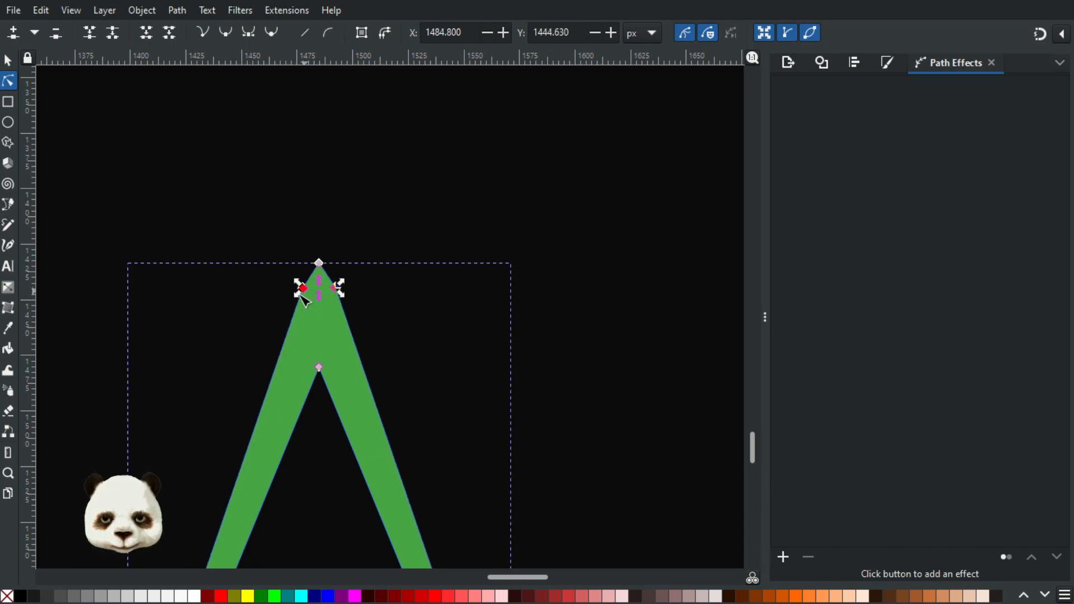
{"action": "key", "text": "ctrl+z"}
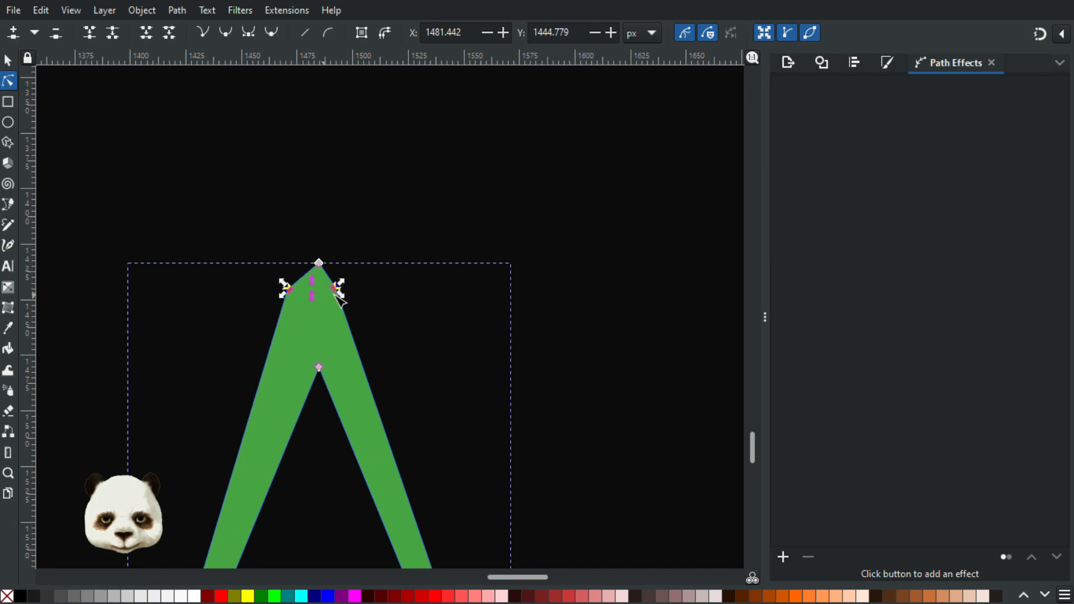
{"action": "key", "text": "ctrl+z"}
Step: Lower the two nodes beside the outer tip to a centre of about Y 1450.2 px
{"action": "mouse_move", "coordinate": [293, 296]}
{"action": "left_mouse_down"}
{"action": "mouse_move", "coordinate": [287, 303]}
{"action": "mouse_move", "coordinate": [300, 300]}
{"action": "left_mouse_up"}
{"action": "scroll", "coordinate": [299, 300], "scroll_direction": "up", "scroll_amount": 6, "text": "ctrl"}
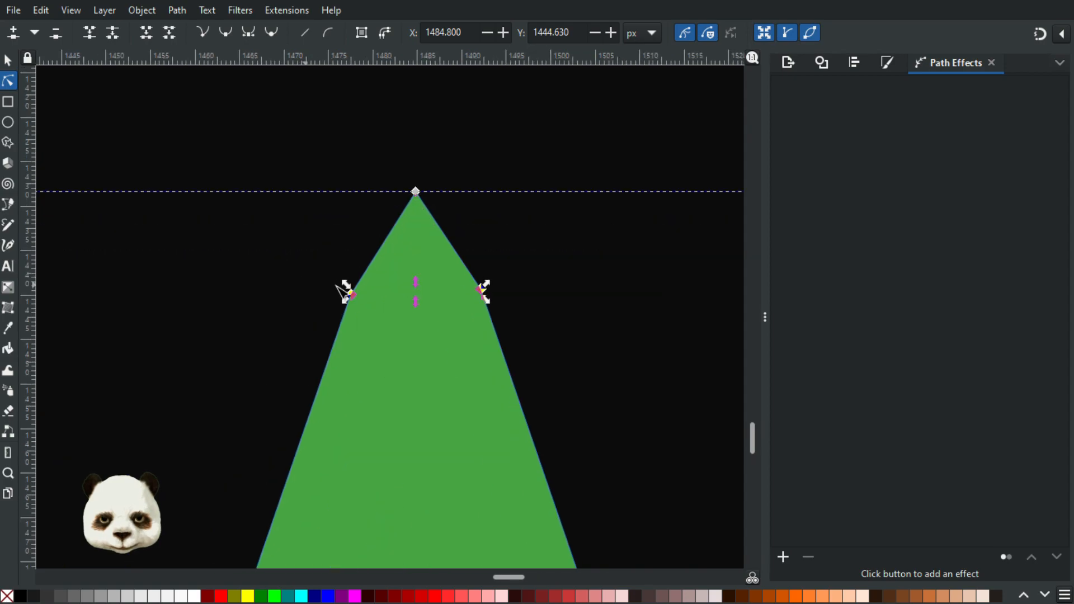
{"action": "left_click_drag", "start_coordinate": [341, 306], "coordinate": [341, 409]}
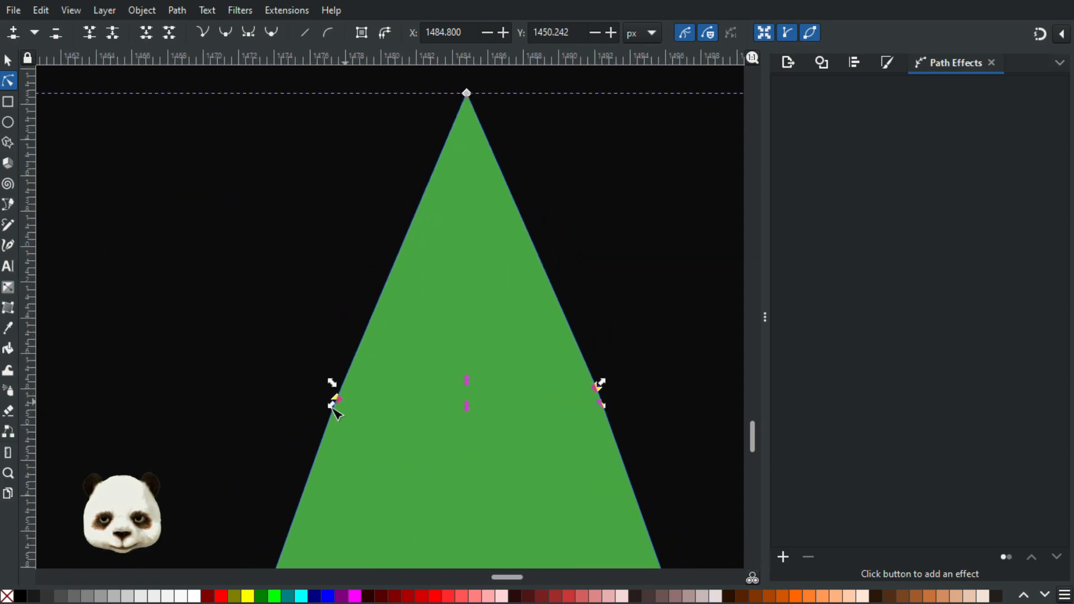
{"action": "left_click", "coordinate": [338, 399]}
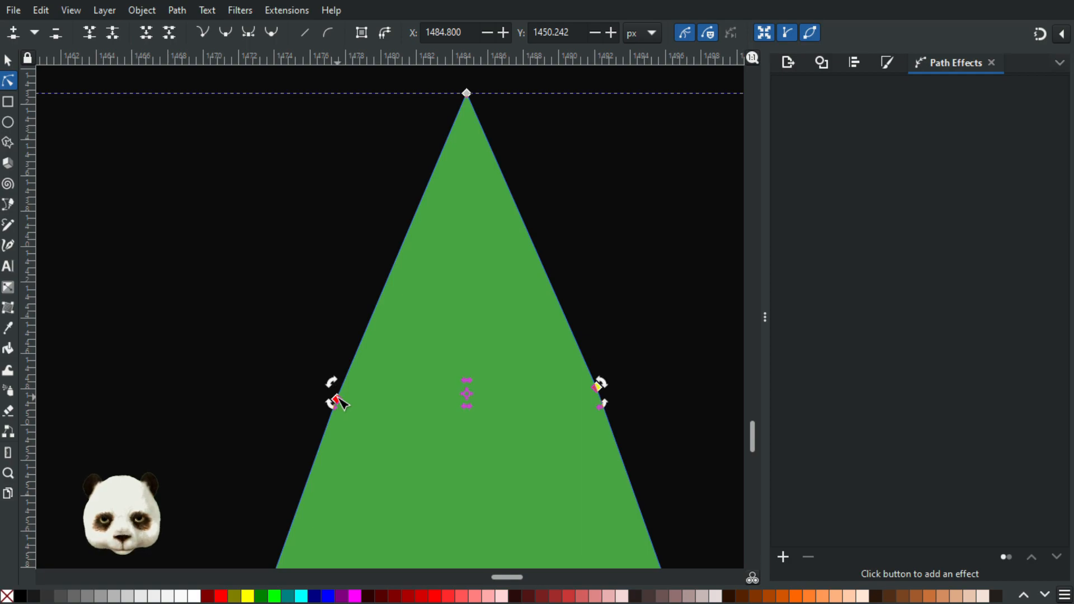
Step: Try spreading the two nodes beside the outer tip farther apart, and undo the node changes
{"action": "left_click", "coordinate": [336, 399]}
{"action": "left_click_drag", "start_coordinate": [332, 408], "coordinate": [241, 439]}
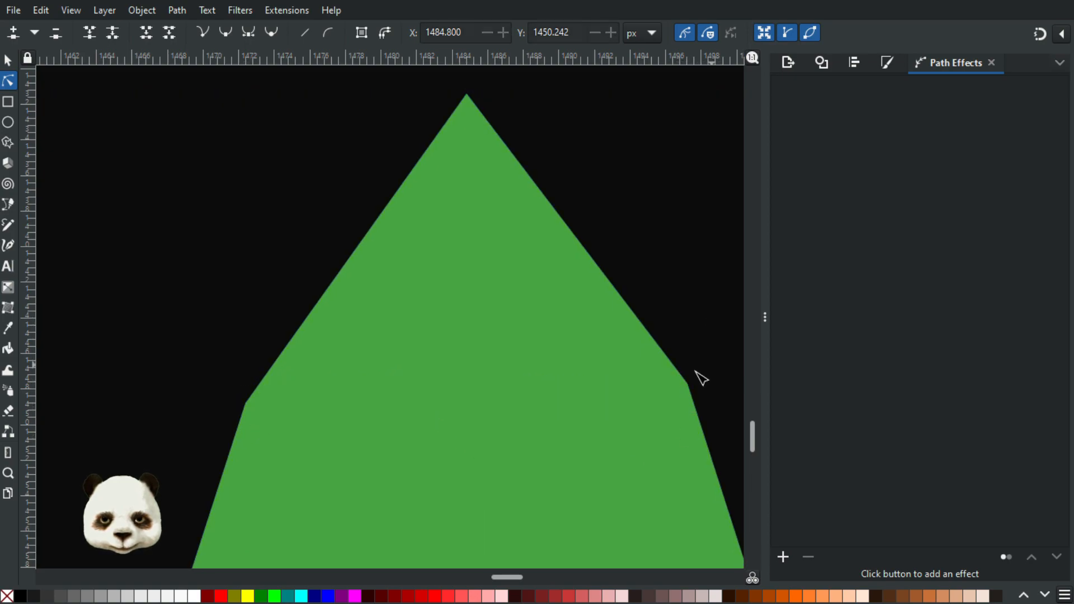
{"action": "scroll", "coordinate": [696, 377], "scroll_direction": "down", "scroll_amount": 6}
{"action": "left_click_drag", "start_coordinate": [592, 291], "coordinate": [577, 259]}
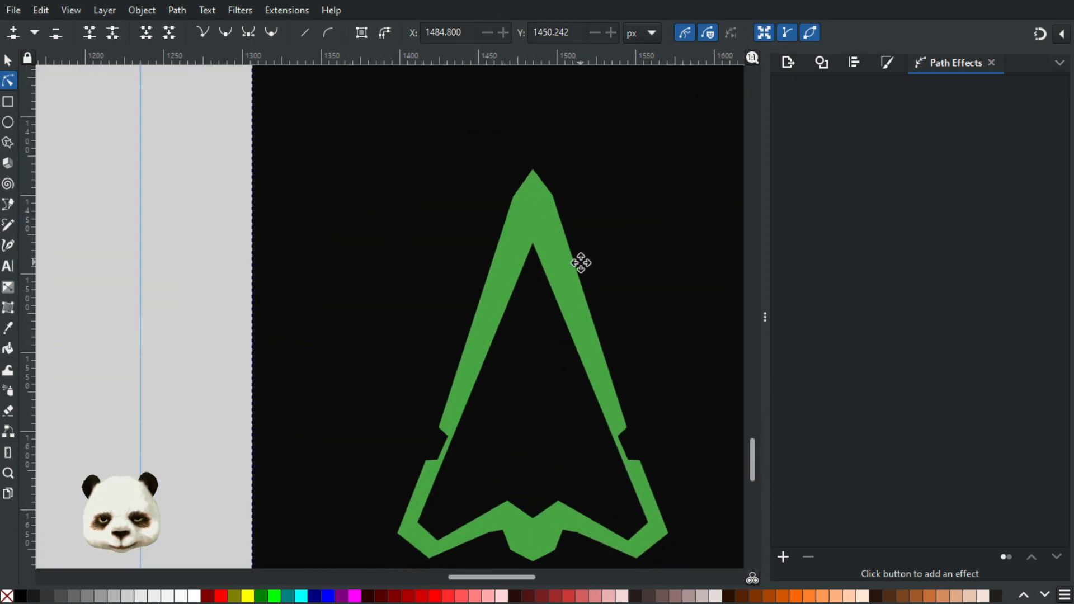
{"action": "key", "text": "ctrl+z"}
{"action": "key", "text": "ctrl+shift+z"}
{"action": "key", "text": "ctrl+z"}
{"action": "key", "text": "ctrl+z"}
{"action": "scroll", "coordinate": [546, 156], "scroll_direction": "up", "scroll_amount": 4}
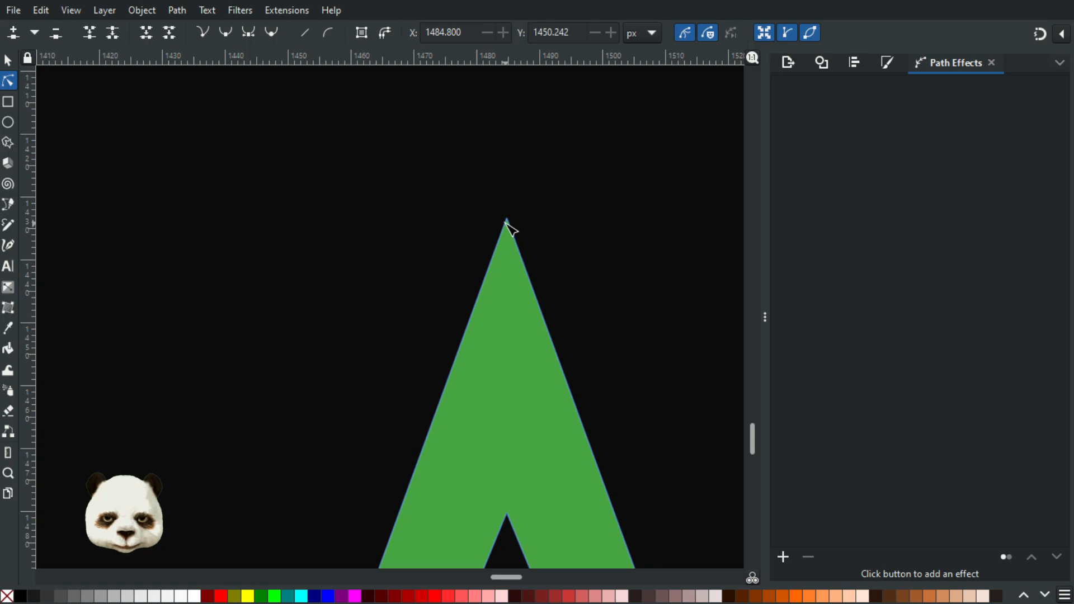
Step: Flatten the outer tip by adding a node on each side, deleting the tip node and retracting both remaining curve handles
{"action": "double_click", "coordinate": [534, 292]}
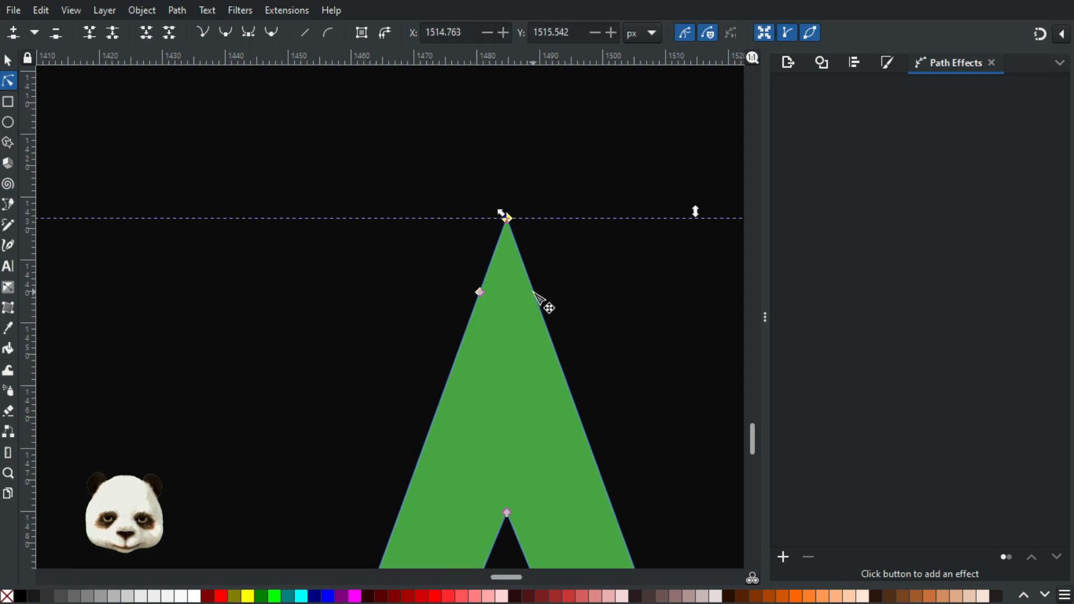
{"action": "left_click_drag", "start_coordinate": [440, 161], "coordinate": [583, 241]}
{"action": "key", "text": "Delete"}
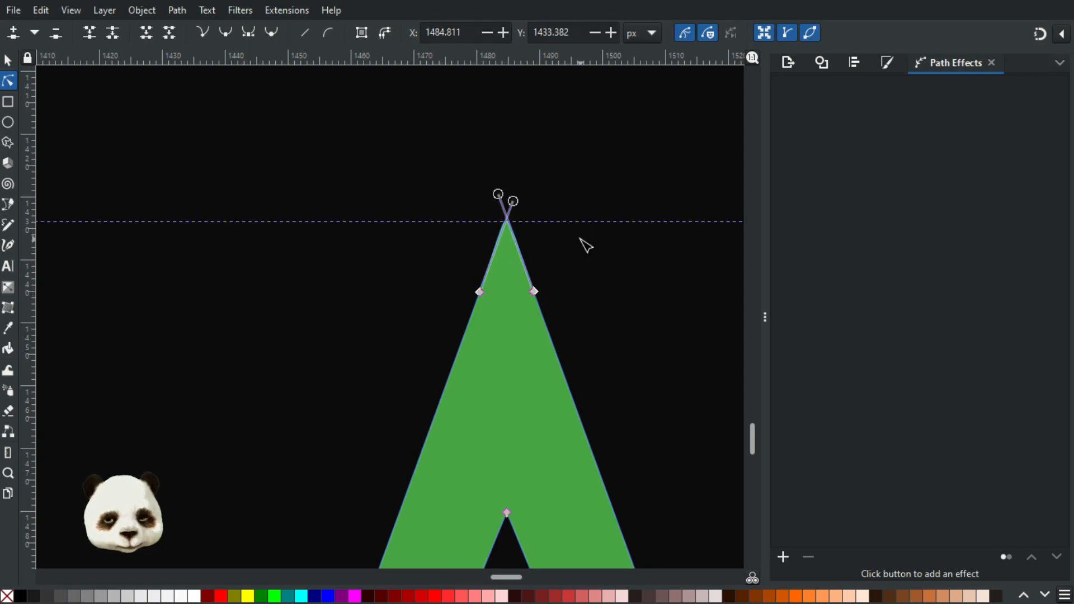
{"action": "left_click", "coordinate": [499, 194], "text": "ctrl"}
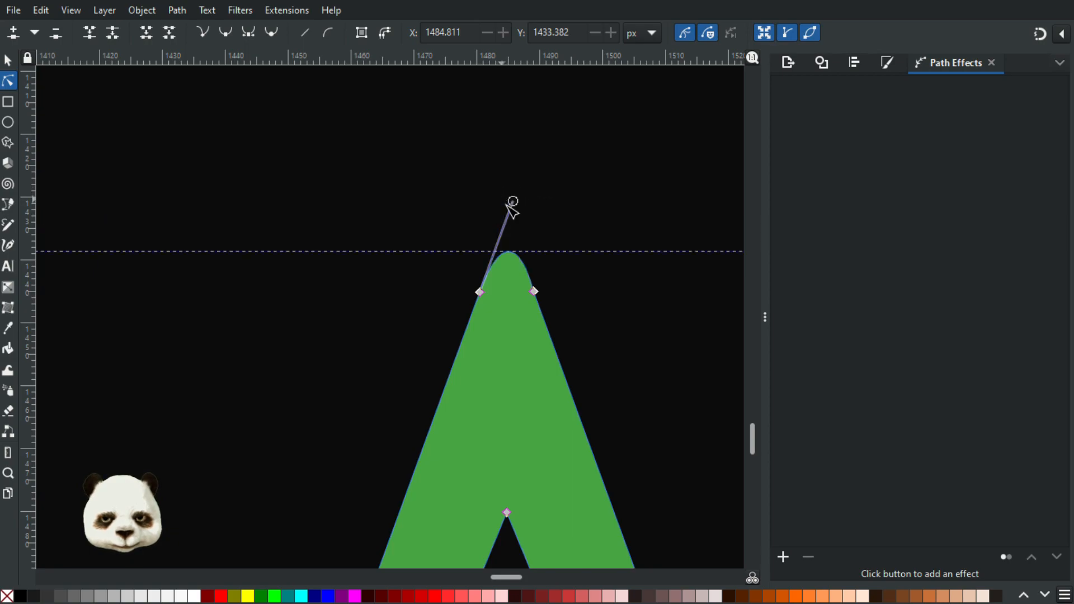
{"action": "left_click", "coordinate": [513, 201], "text": "ctrl"}
{"action": "left_click", "coordinate": [589, 242]}
Step: Compare the flattened green arrow with the blue arrow, and restore the green arrow's pointed tip
{"action": "scroll", "coordinate": [629, 336], "scroll_direction": "down", "scroll_amount": 6, "text": "ctrl"}
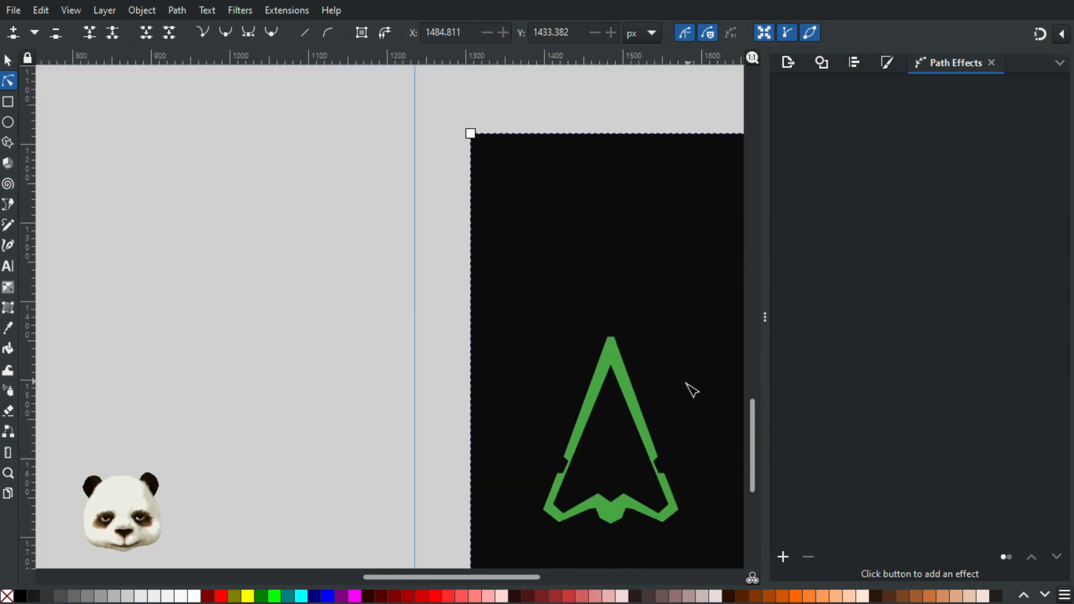
{"action": "left_click_drag", "start_coordinate": [693, 390], "coordinate": [518, 310]}
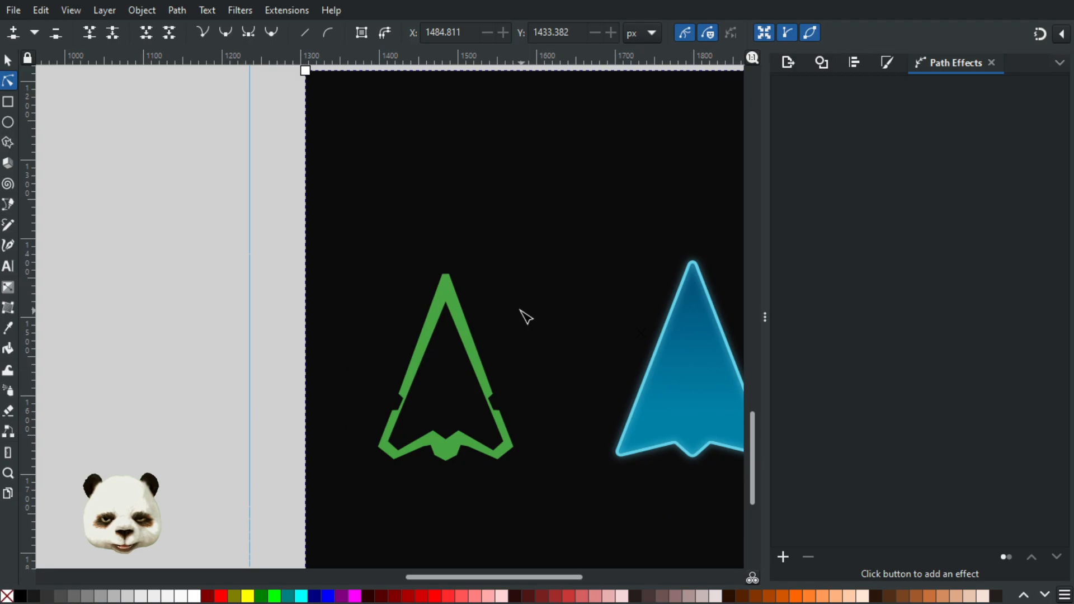
{"action": "scroll", "coordinate": [519, 309], "scroll_direction": "down", "scroll_amount": 3, "text": "ctrl"}
{"action": "scroll", "coordinate": [532, 325], "scroll_direction": "up", "scroll_amount": 2, "text": "ctrl"}
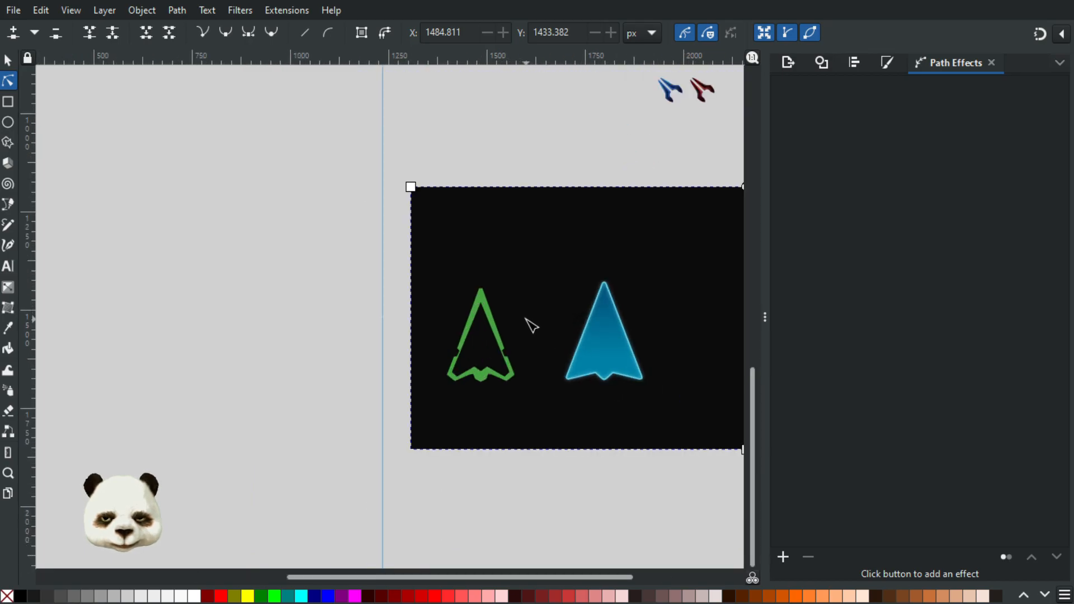
{"action": "scroll", "coordinate": [472, 281], "scroll_direction": "up", "scroll_amount": 4, "text": "ctrl"}
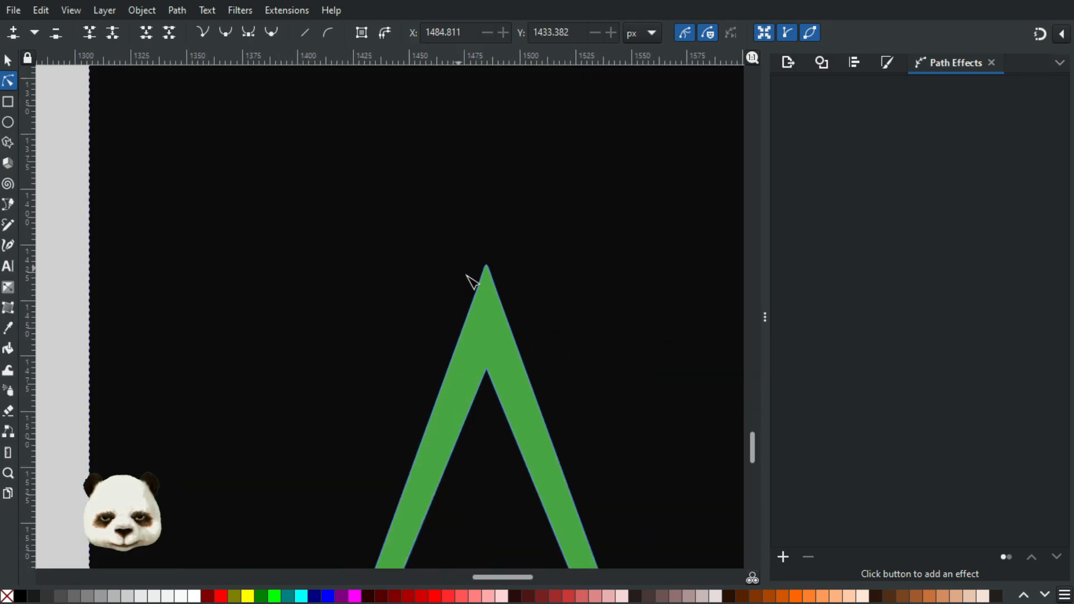
{"action": "scroll", "coordinate": [504, 302], "scroll_direction": "up", "scroll_amount": 4, "text": "ctrl"}
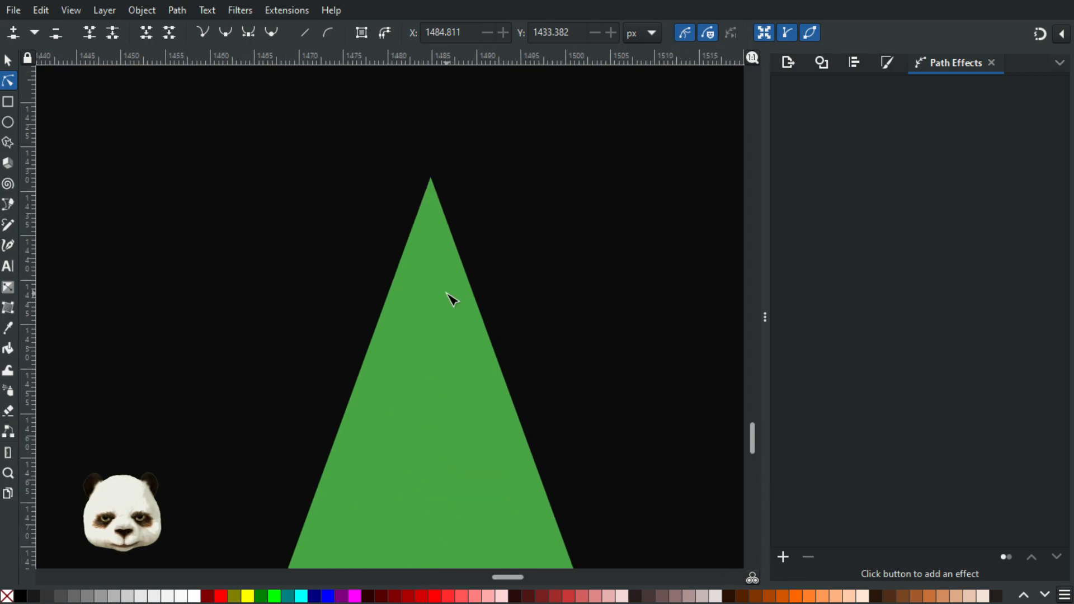
{"action": "left_click", "coordinate": [395, 287]}
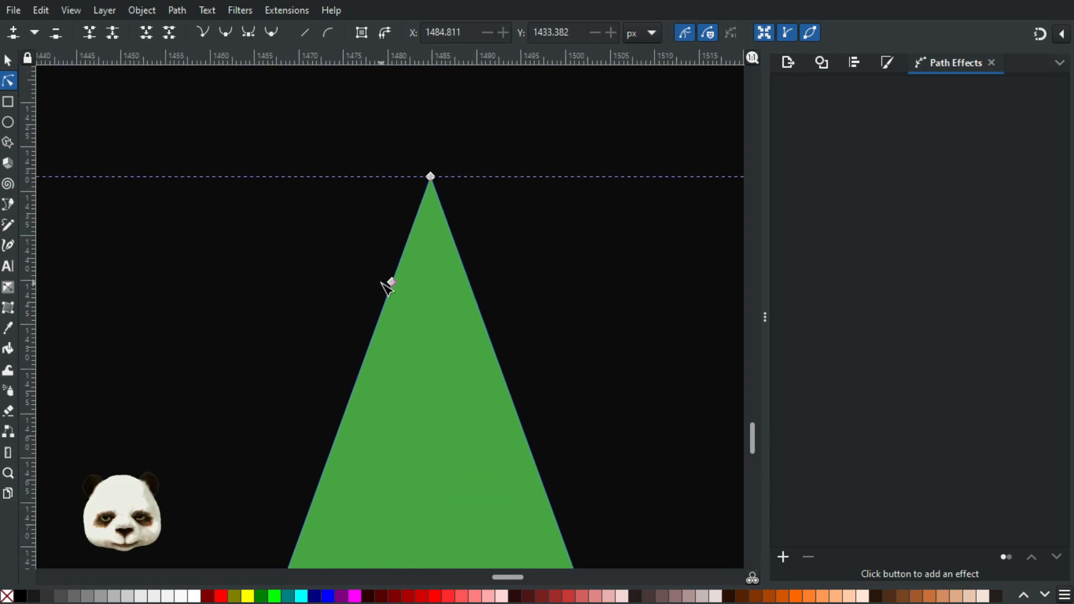
{"action": "left_click", "coordinate": [573, 295]}
{"action": "scroll", "coordinate": [573, 295], "scroll_direction": "down", "scroll_amount": 7, "text": "ctrl"}
{"action": "left_click_drag", "start_coordinate": [616, 358], "coordinate": [547, 302]}
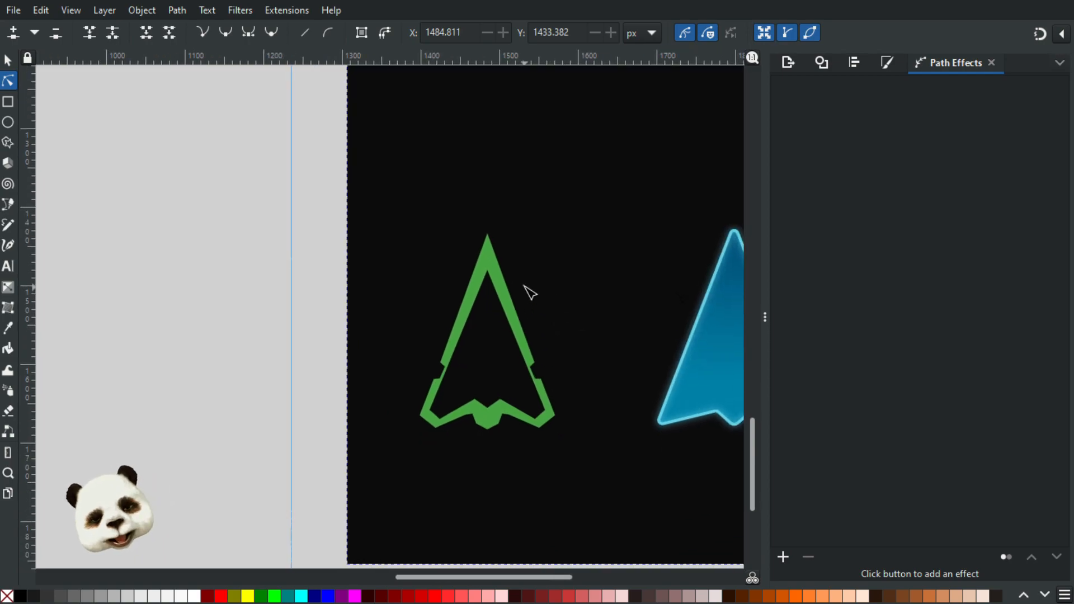
Step: Turn on snapping, place a vertical guide through the green arrow's centre, and deselect the black background rectangle
{"action": "scroll", "coordinate": [491, 447], "scroll_direction": "up", "scroll_amount": 2, "text": "ctrl"}
{"action": "left_click", "coordinate": [8, 60]}
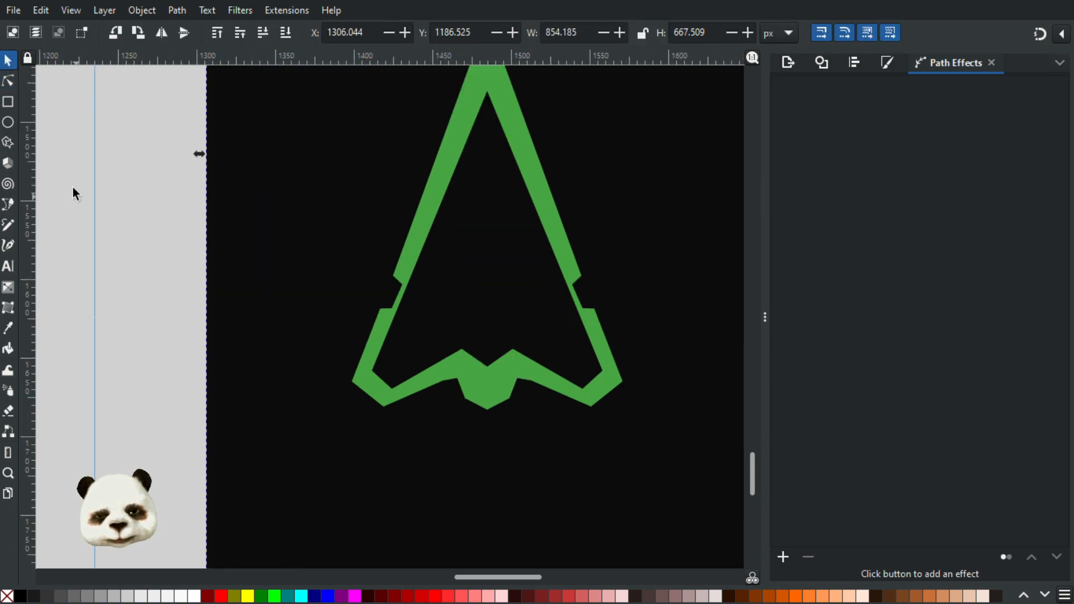
{"action": "left_click_drag", "start_coordinate": [31, 192], "coordinate": [486, 367]}
{"action": "key", "text": "percent"}
{"action": "scroll", "coordinate": [537, 240], "scroll_direction": "down", "scroll_amount": 2}
{"action": "left_click_drag", "start_coordinate": [597, 208], "coordinate": [549, 271]}
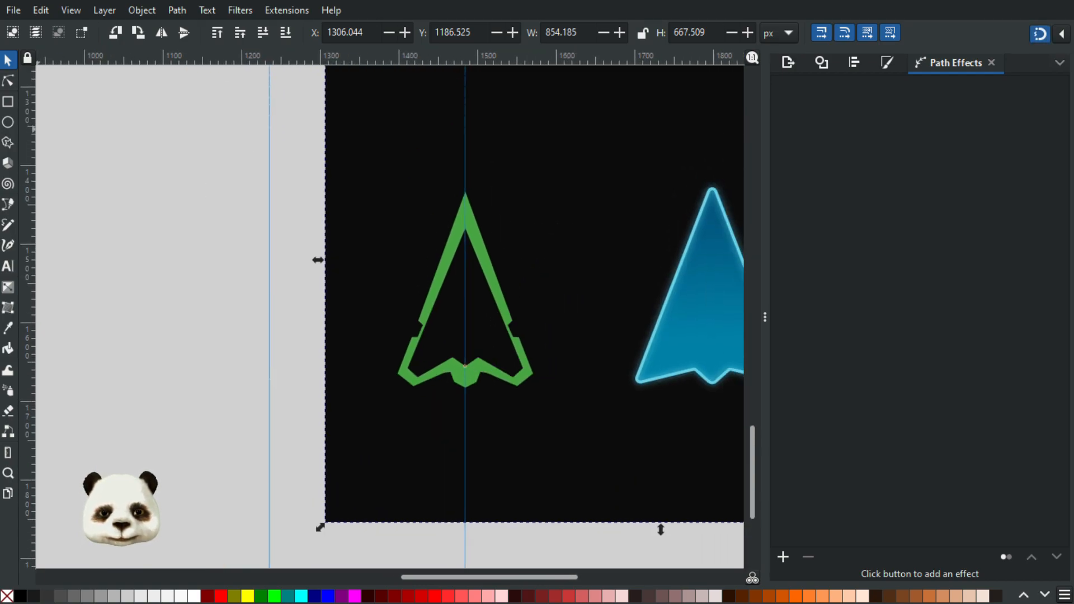
{"action": "left_click", "coordinate": [66, 84]}
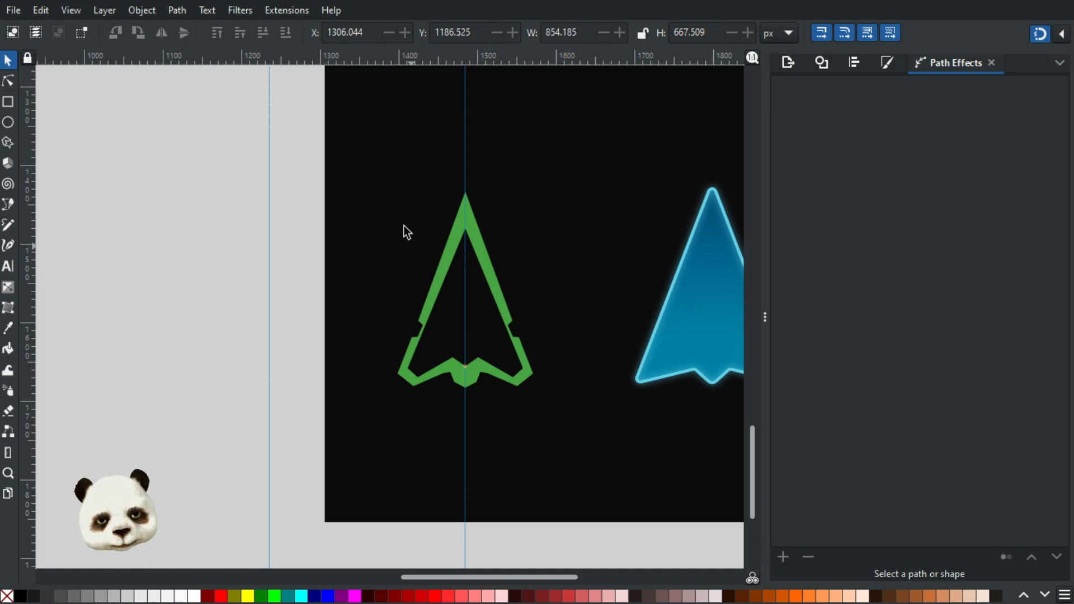
Step: Draw a closed triangle about 143 × 289 px over the green arrow's left half, with its straight side on the centre guide
{"action": "scroll", "coordinate": [408, 227], "scroll_direction": "up", "scroll_amount": 4, "text": "ctrl"}
{"action": "scroll", "coordinate": [506, 181], "scroll_direction": "down", "scroll_amount": 1, "text": "ctrl"}
{"action": "key", "text": "b"}
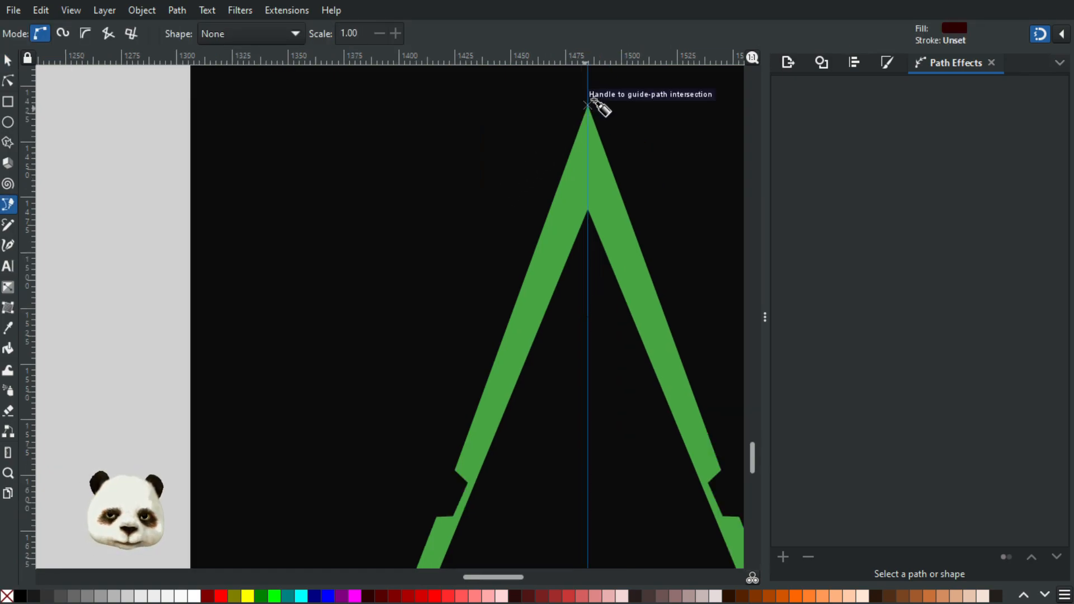
{"action": "left_click", "coordinate": [588, 80]}
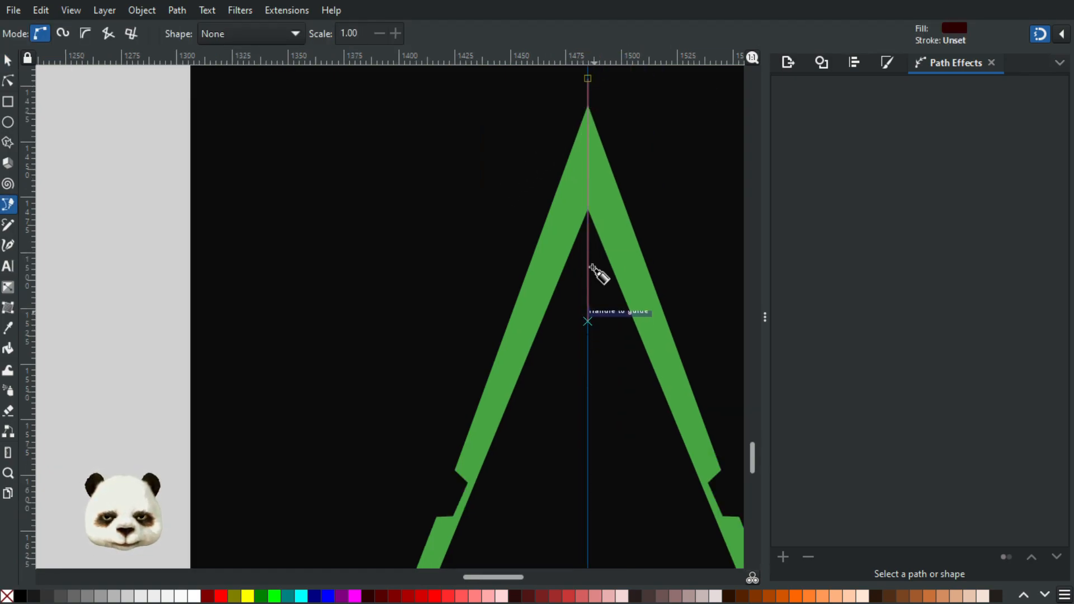
{"action": "scroll", "coordinate": [544, 436], "scroll_direction": "down", "scroll_amount": 8}
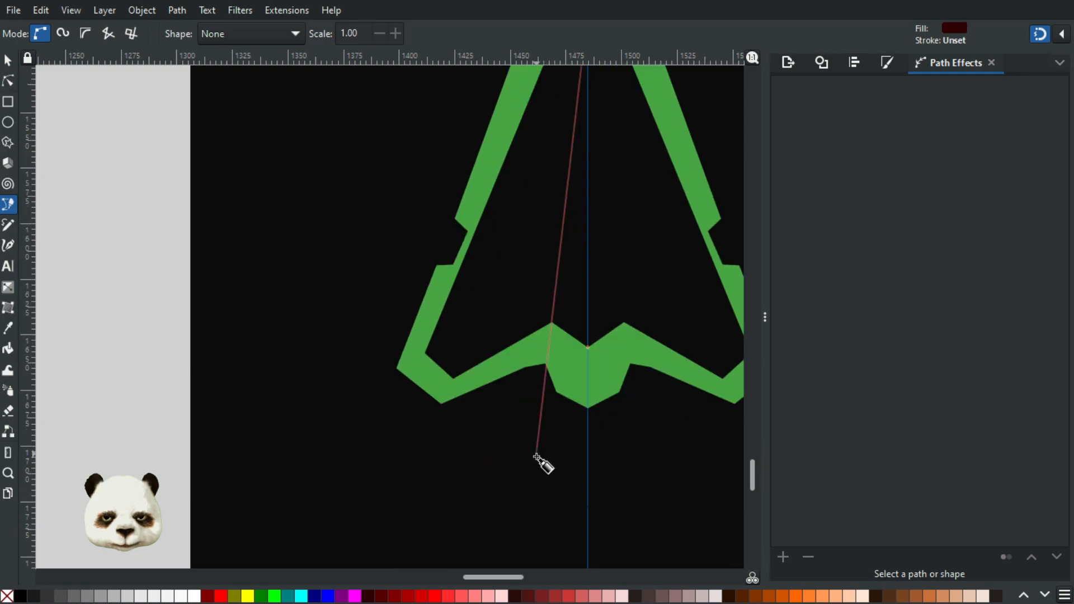
{"action": "left_click", "coordinate": [600, 469]}
{"action": "left_click", "coordinate": [271, 431]}
{"action": "left_click_drag", "start_coordinate": [341, 80], "coordinate": [243, 514]}
{"action": "left_click", "coordinate": [490, 263]}
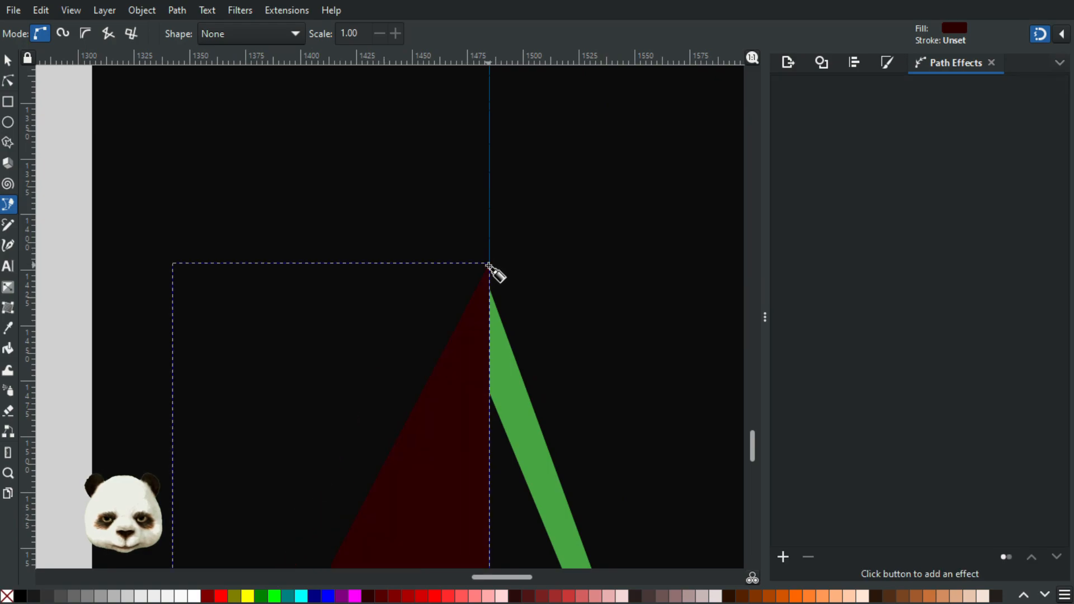
{"action": "scroll", "coordinate": [492, 326], "scroll_direction": "down", "scroll_amount": 3}
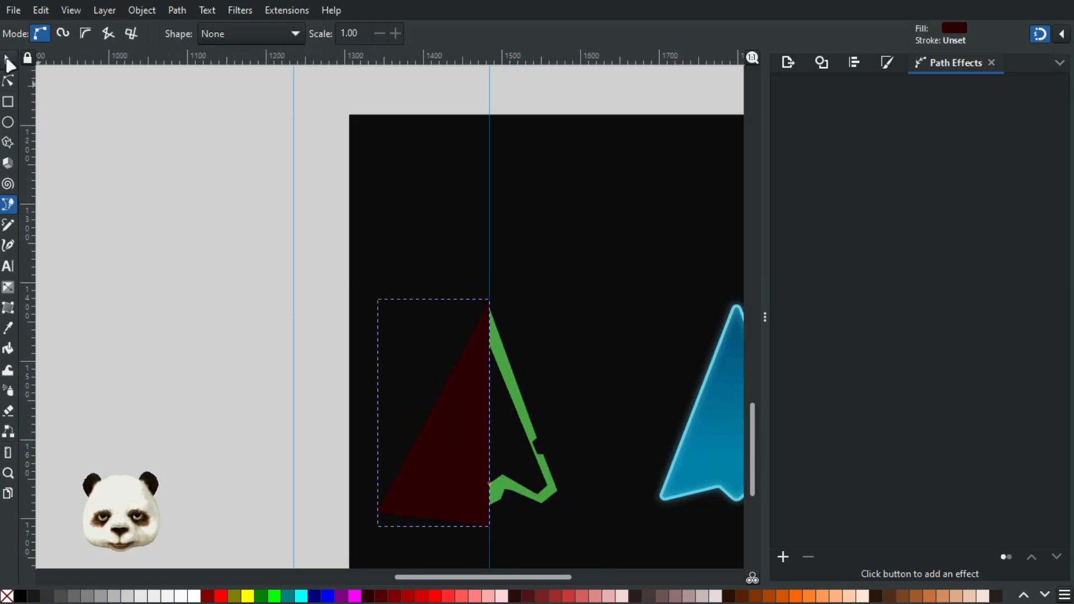
{"action": "left_click", "coordinate": [7, 59]}
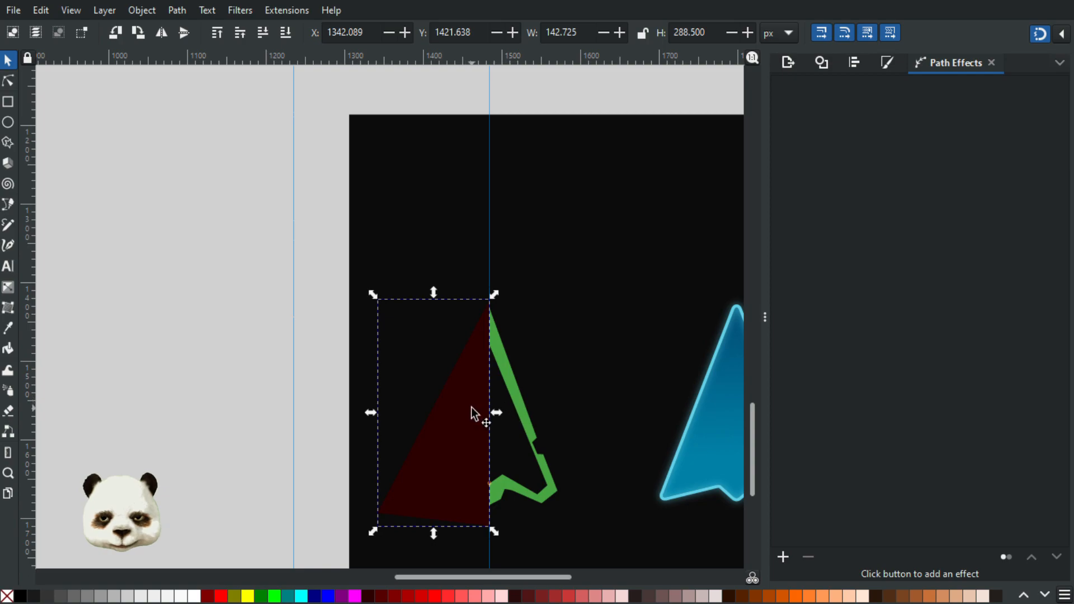
Step: Examine the colours of the finished cursor designs above the black background as references for the new arrow
{"action": "key", "text": "d"}
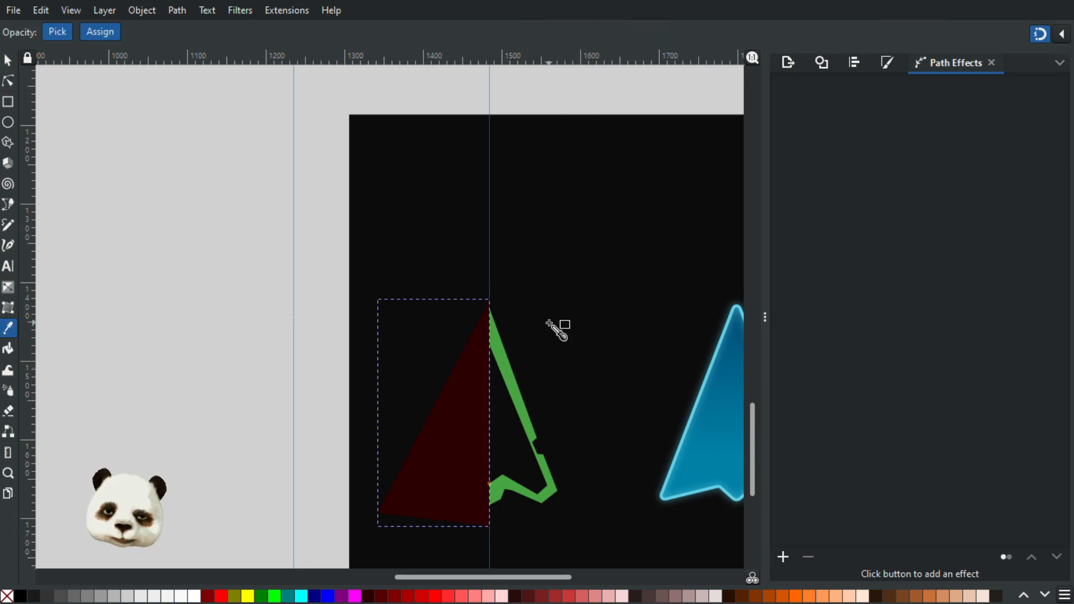
{"action": "scroll", "coordinate": [561, 301], "scroll_direction": "down", "scroll_amount": 6}
{"action": "left_click_drag", "start_coordinate": [551, 252], "coordinate": [383, 309]}
{"action": "scroll", "coordinate": [445, 293], "scroll_direction": "up", "scroll_amount": 5}
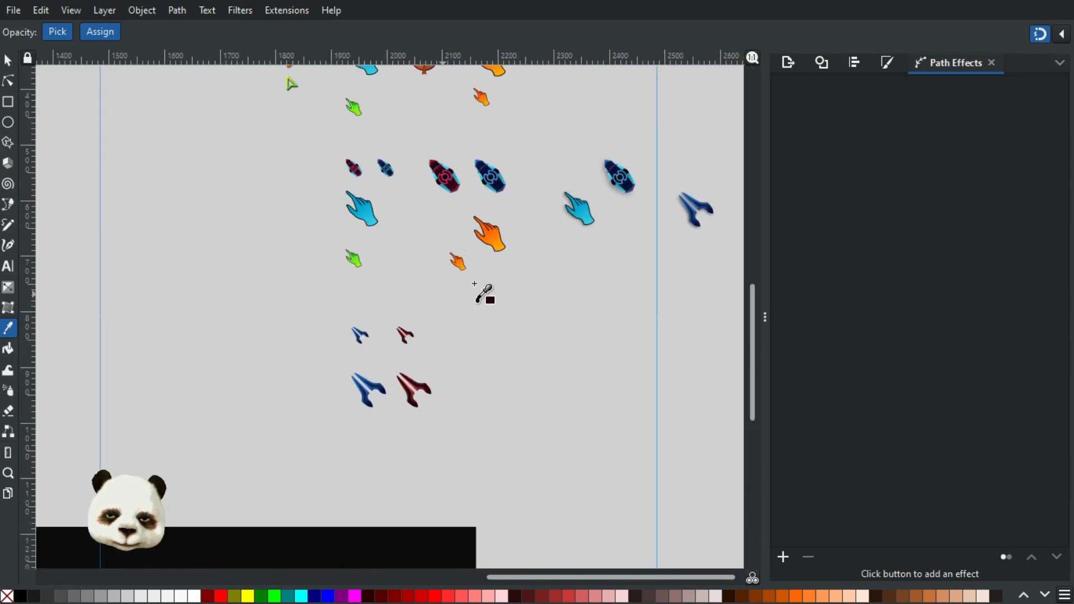
{"action": "scroll", "coordinate": [434, 383], "scroll_direction": "down", "scroll_amount": 2}
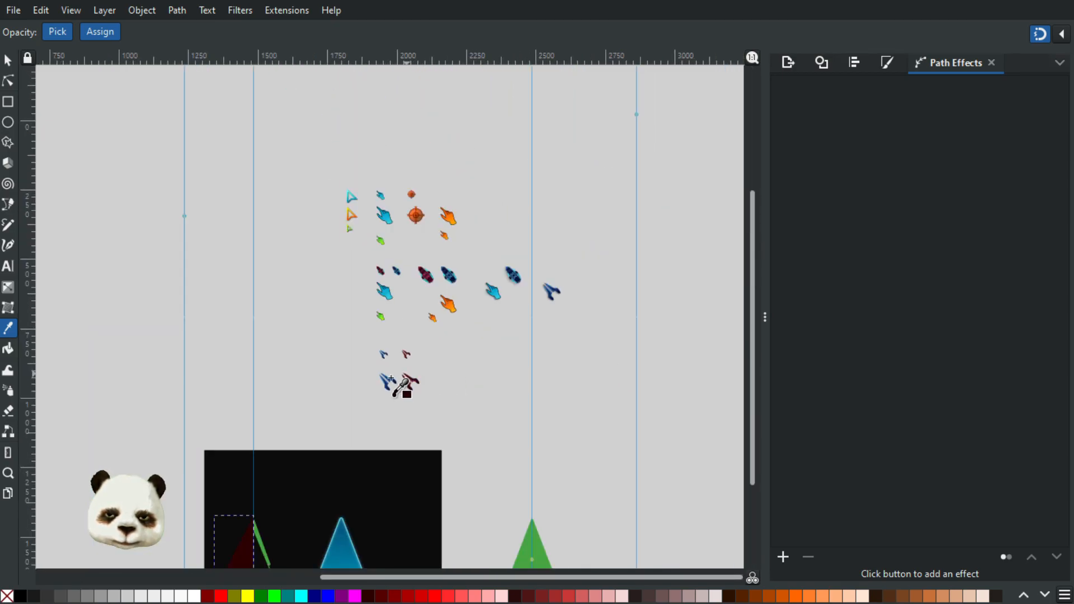
{"action": "scroll", "coordinate": [383, 398], "scroll_direction": "up", "scroll_amount": 2}
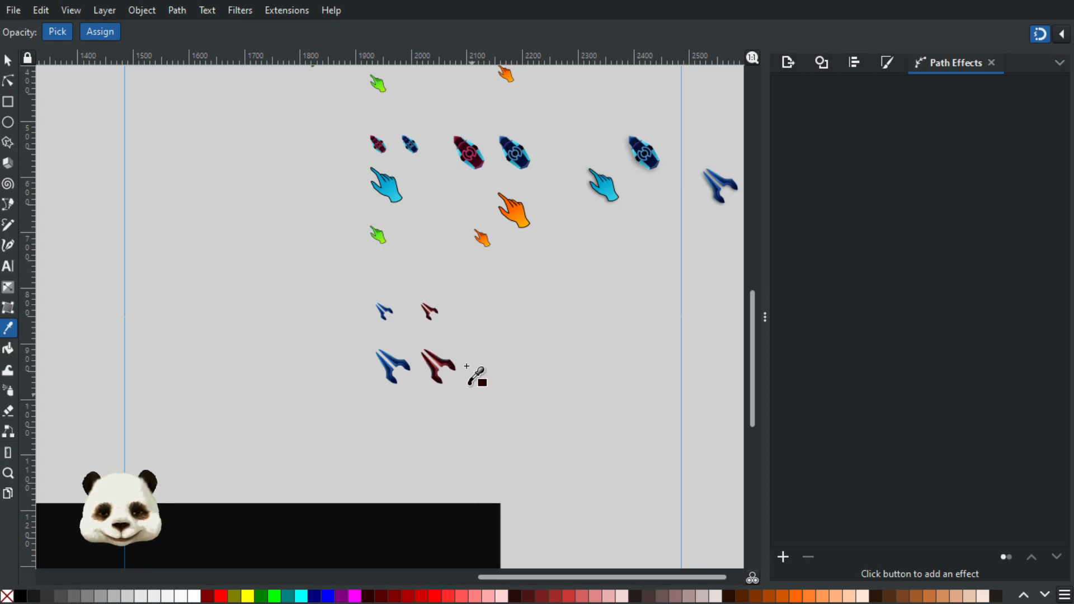
{"action": "scroll", "coordinate": [506, 337], "scroll_direction": "down", "scroll_amount": 3}
{"action": "scroll", "coordinate": [433, 385], "scroll_direction": "up", "scroll_amount": 3}
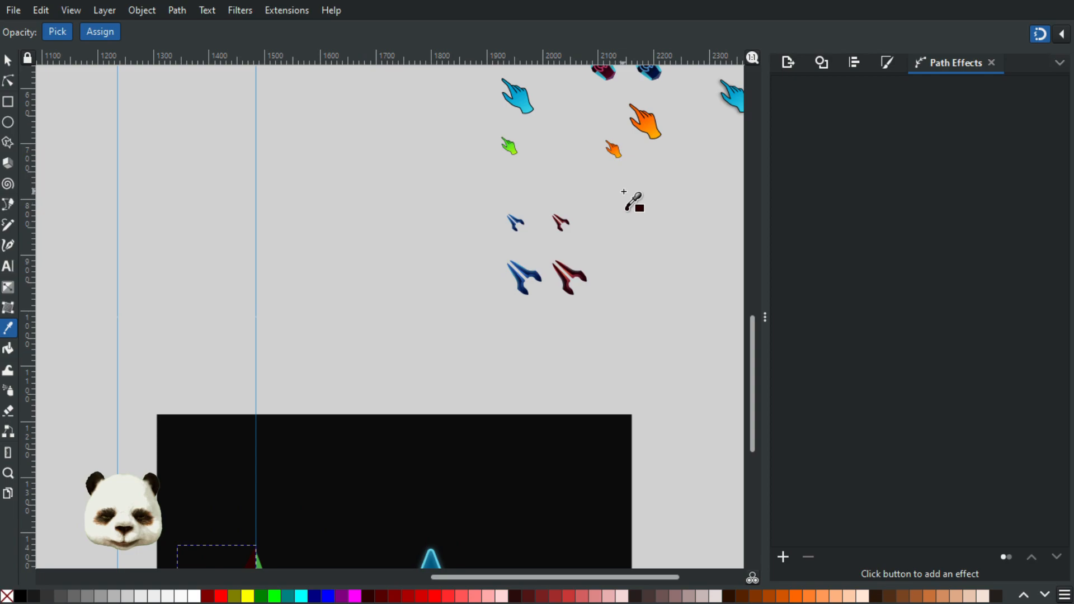
{"action": "scroll", "coordinate": [624, 192], "scroll_direction": "up", "scroll_amount": 2}
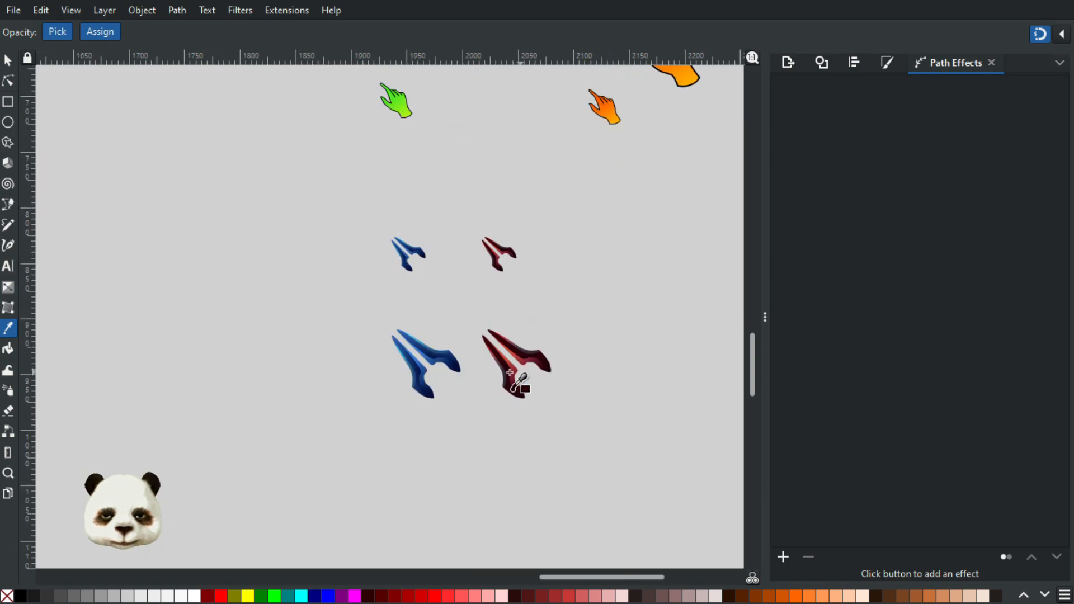
{"action": "scroll", "coordinate": [409, 378], "scroll_direction": "down", "scroll_amount": 4}
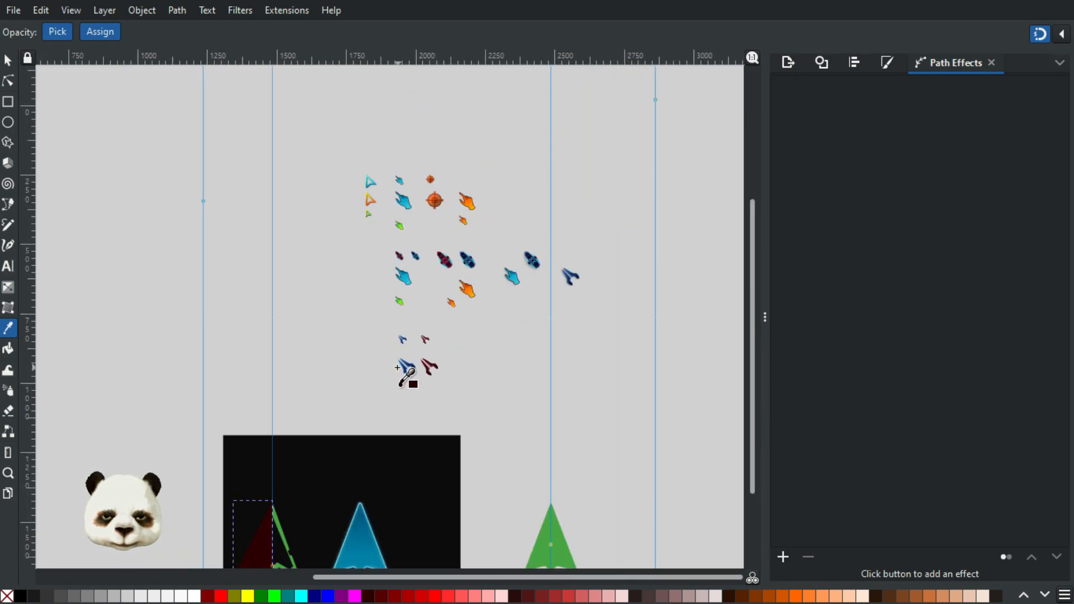
{"action": "scroll", "coordinate": [419, 180], "scroll_direction": "up", "scroll_amount": 4}
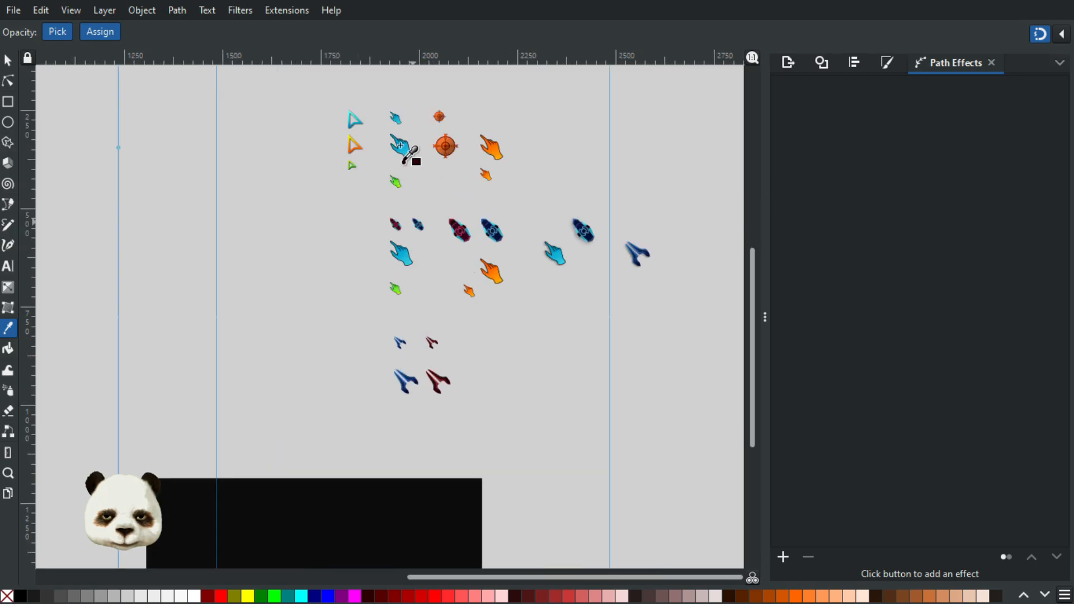
{"action": "scroll", "coordinate": [353, 99], "scroll_direction": "up", "scroll_amount": 1}
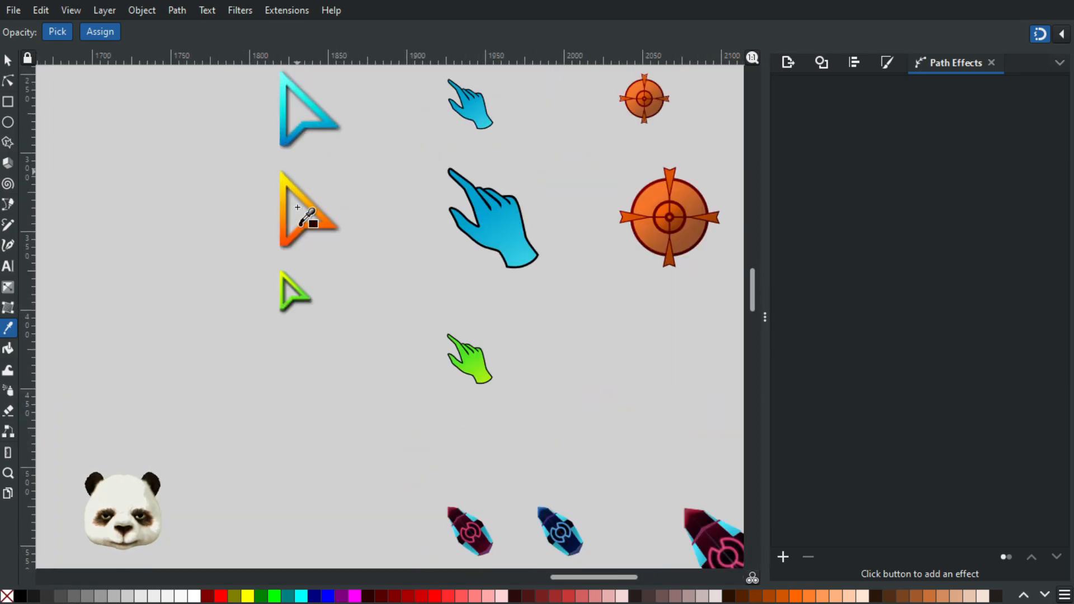
{"action": "scroll", "coordinate": [366, 326], "scroll_direction": "down", "scroll_amount": 3}
{"action": "scroll", "coordinate": [365, 327], "scroll_direction": "down", "scroll_amount": 2}
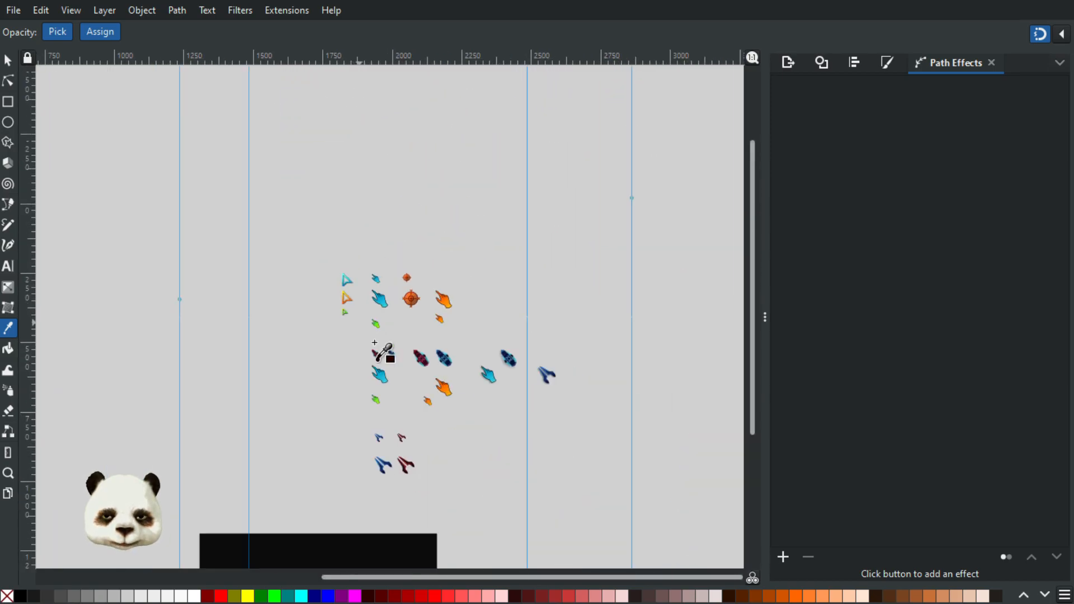
{"action": "left_click_drag", "start_coordinate": [448, 498], "coordinate": [506, 303]}
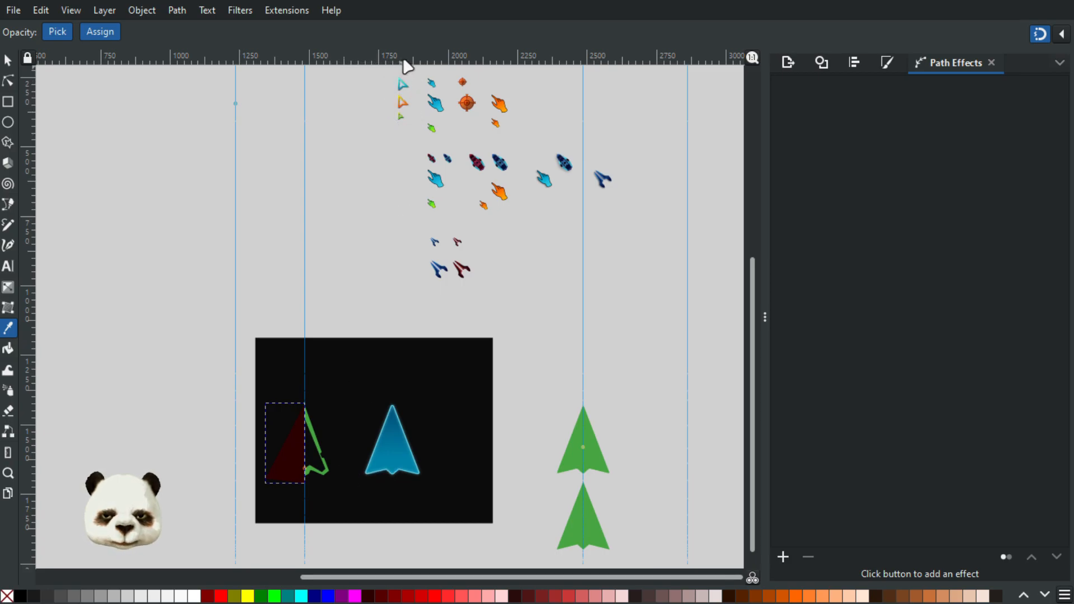
{"action": "scroll", "coordinate": [404, 83], "scroll_direction": "up", "scroll_amount": 7}
{"action": "scroll", "coordinate": [448, 132], "scroll_direction": "down", "scroll_amount": 2}
{"action": "left_click_drag", "start_coordinate": [479, 149], "coordinate": [456, 371]}
{"action": "scroll", "coordinate": [457, 324], "scroll_direction": "down", "scroll_amount": 4}
{"action": "left_click_drag", "start_coordinate": [456, 319], "coordinate": [581, 63]}
Step: Fill the triangle covering the green arrow's left half with dark grey
{"action": "scroll", "coordinate": [458, 324], "scroll_direction": "up", "scroll_amount": 4}
{"action": "left_click_drag", "start_coordinate": [440, 362], "coordinate": [475, 199]}
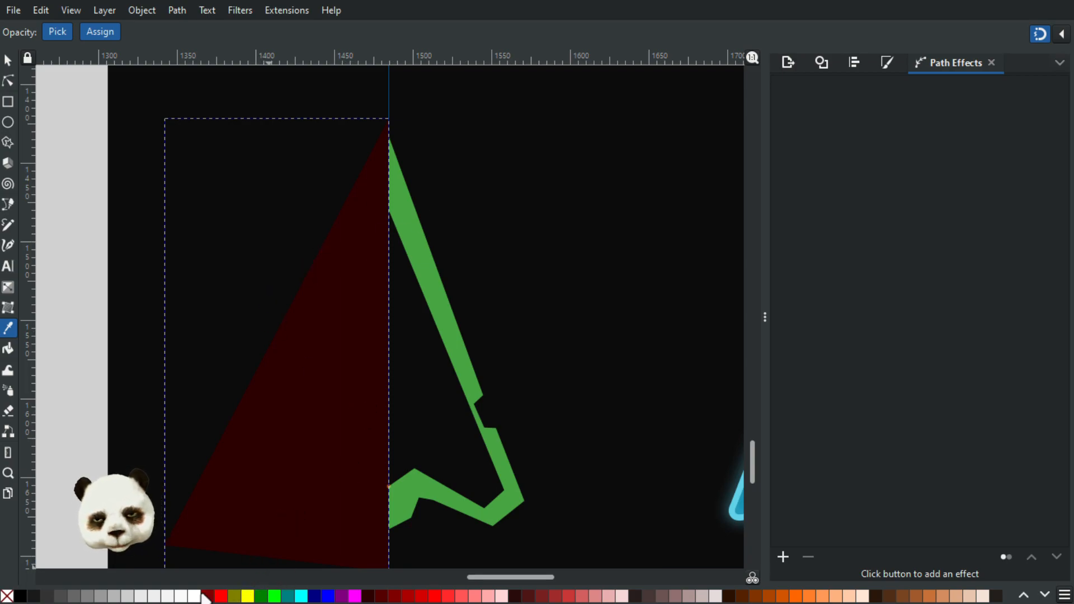
{"action": "left_click", "coordinate": [48, 596]}
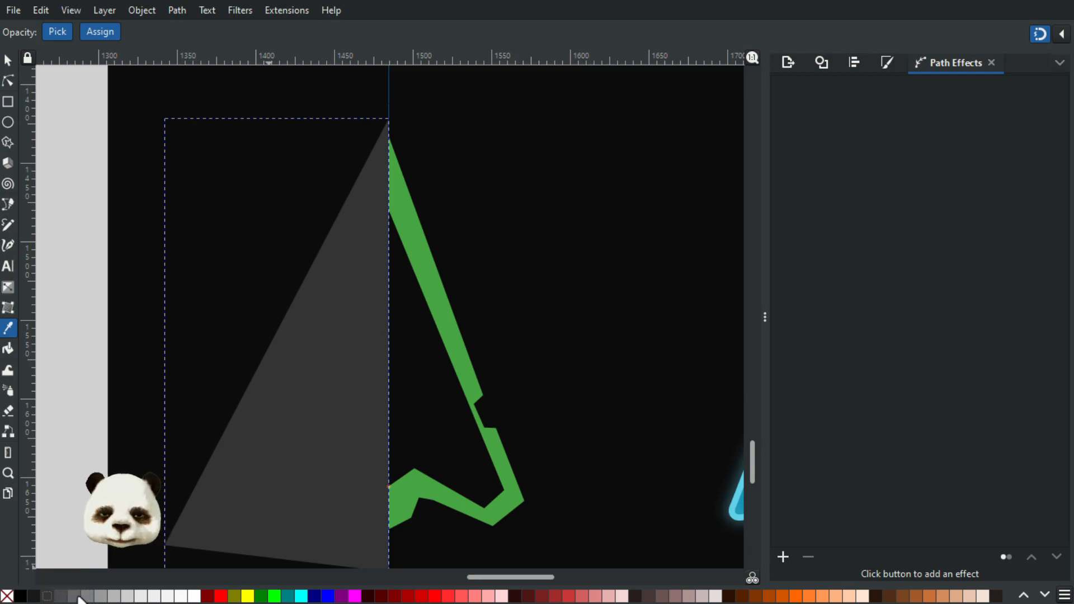
Step: Lighten the triangle's fill to medium grey and recolour the green arrow light grey
{"action": "left_click", "coordinate": [84, 596]}
{"action": "left_click", "coordinate": [7, 60]}
{"action": "left_click", "coordinate": [446, 274]}
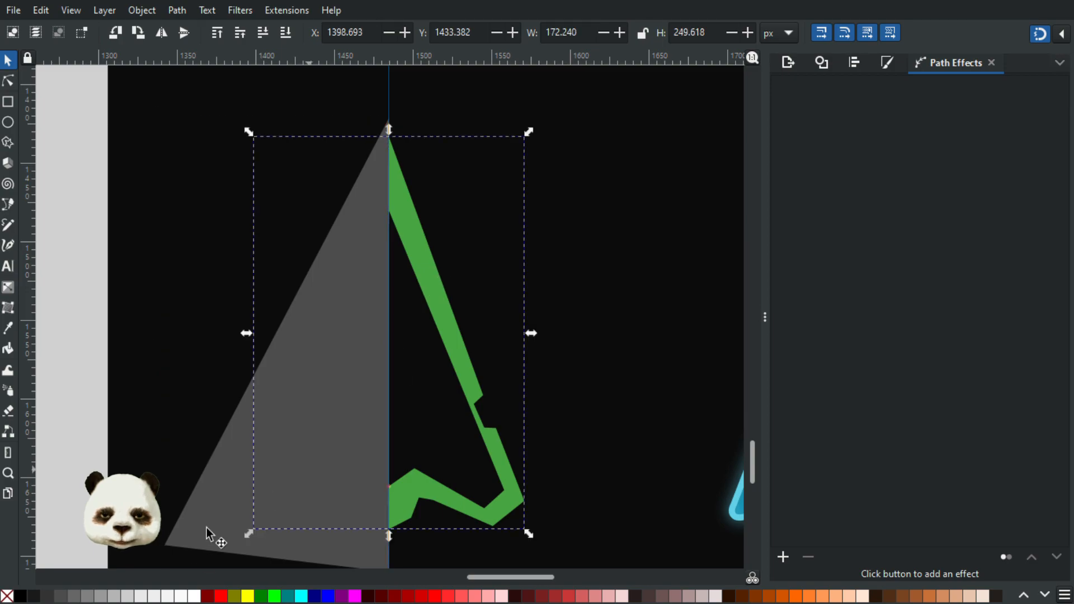
{"action": "left_click", "coordinate": [143, 597]}
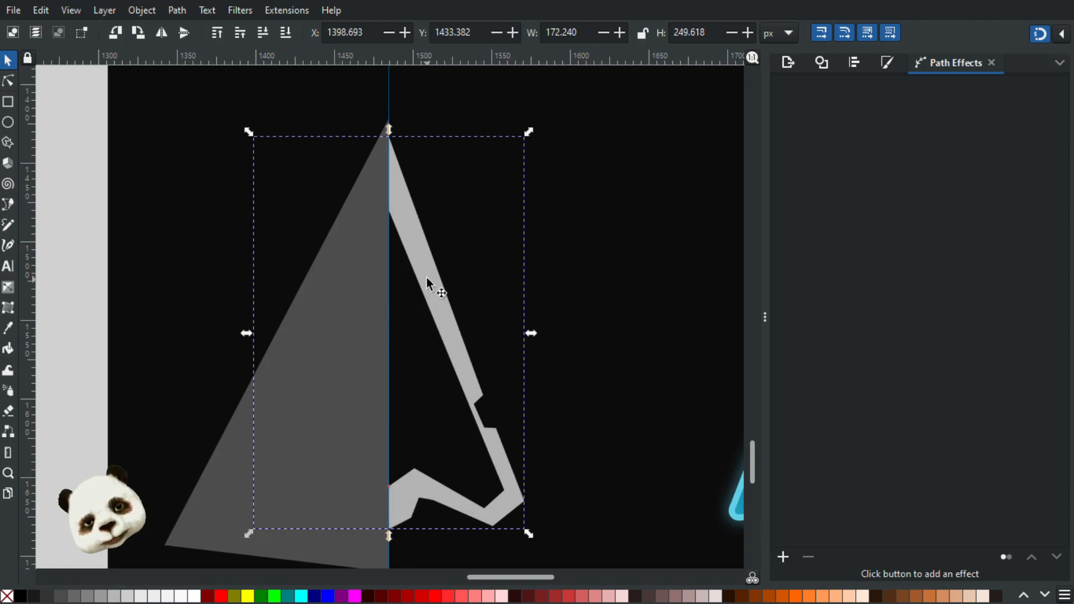
Step: Duplicate the light grey arrow above the triangle and intersect the copy with the triangle to form a dark grey left half
{"action": "scroll", "coordinate": [425, 280], "scroll_direction": "down", "scroll_amount": 2, "text": "ctrl"}
{"action": "scroll", "coordinate": [343, 211], "scroll_direction": "up", "scroll_amount": 3}
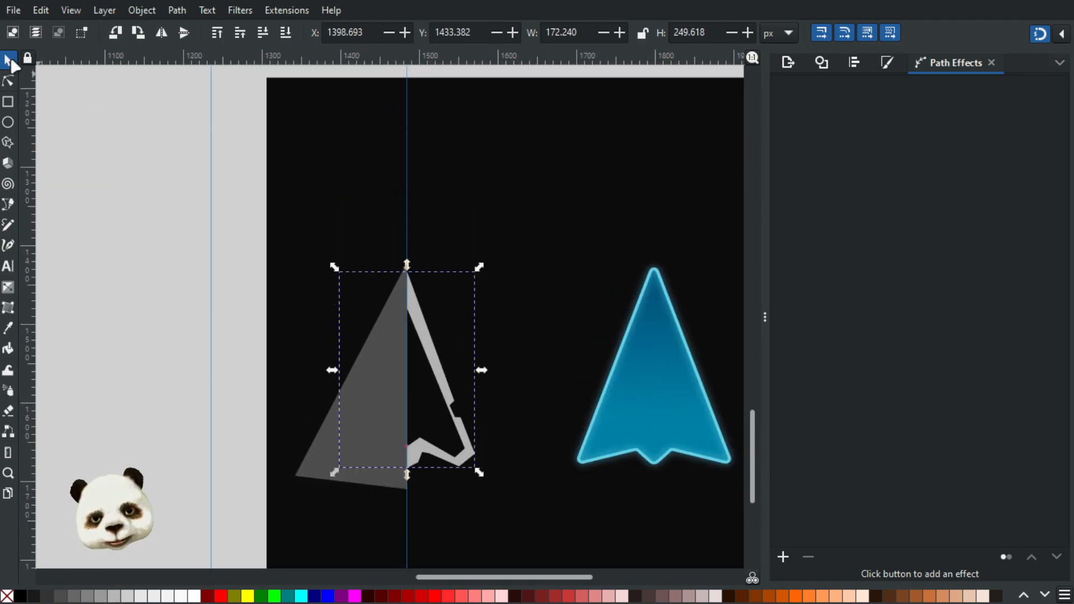
{"action": "left_click", "coordinate": [159, 180]}
{"action": "left_click", "coordinate": [428, 346]}
{"action": "key", "text": "Home"}
{"action": "left_click", "coordinate": [307, 454], "text": "shift"}
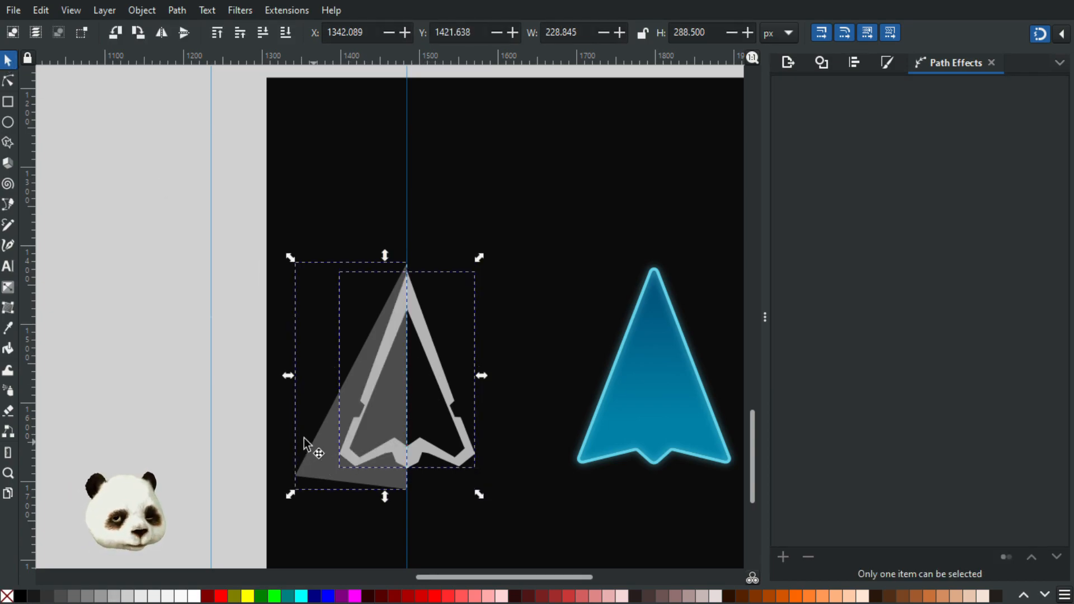
{"action": "key", "text": "ctrl+asterisk"}
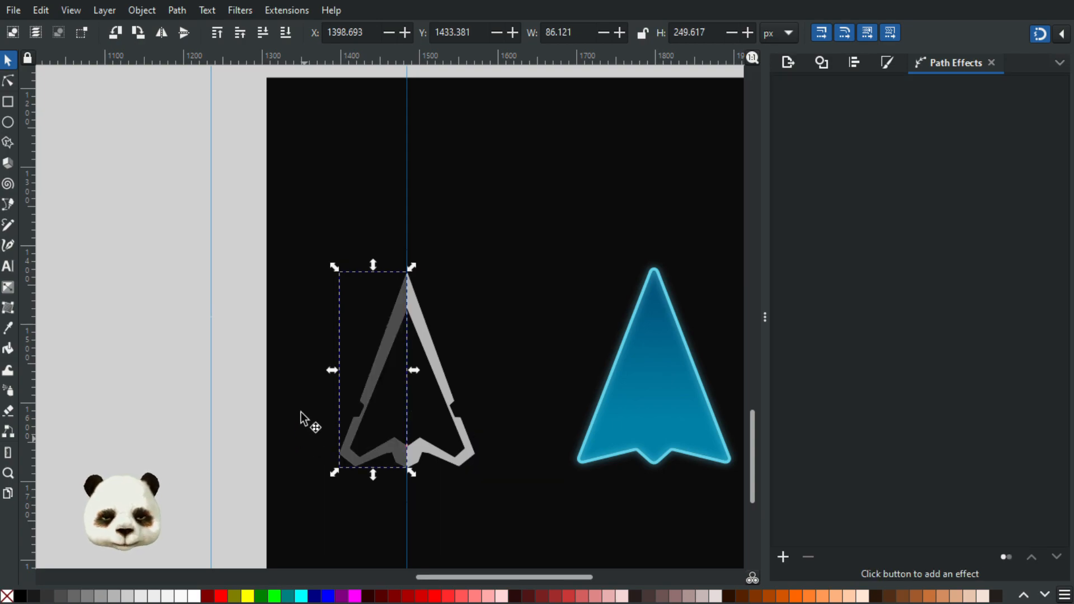
{"action": "left_click", "coordinate": [237, 358]}
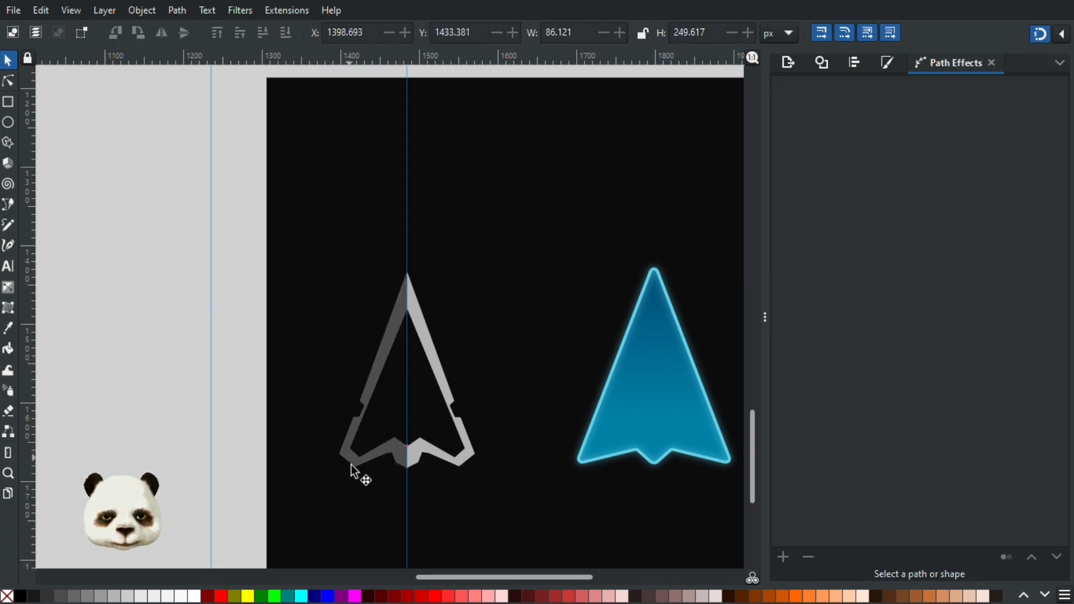
Step: Move the dark grey left half away from the light grey arrow and undo the move
{"action": "scroll", "coordinate": [411, 458], "scroll_direction": "up", "scroll_amount": 2}
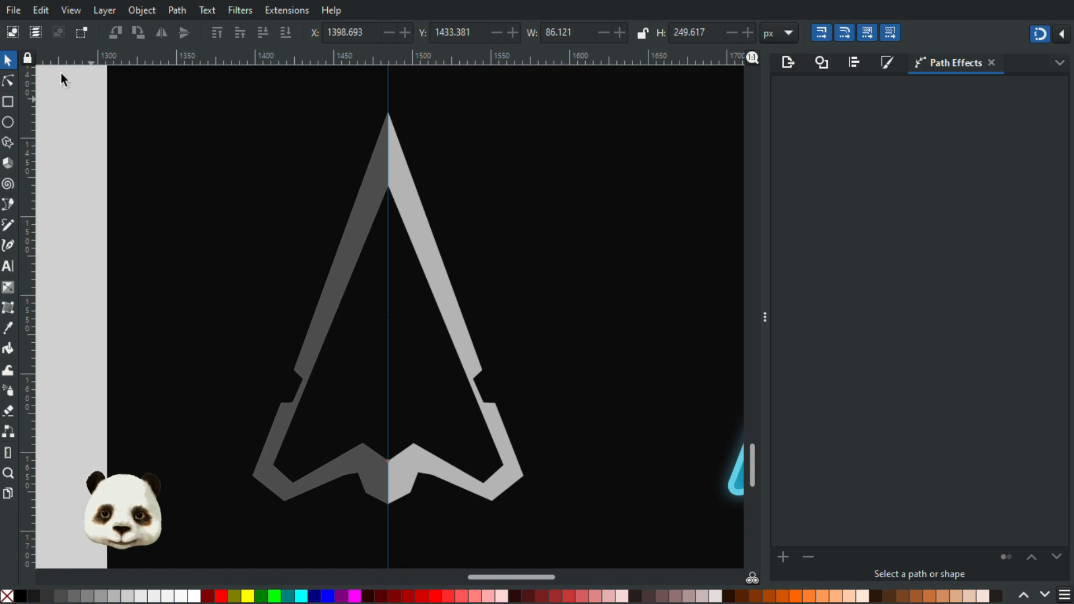
{"action": "left_click_drag", "start_coordinate": [358, 223], "coordinate": [267, 226]}
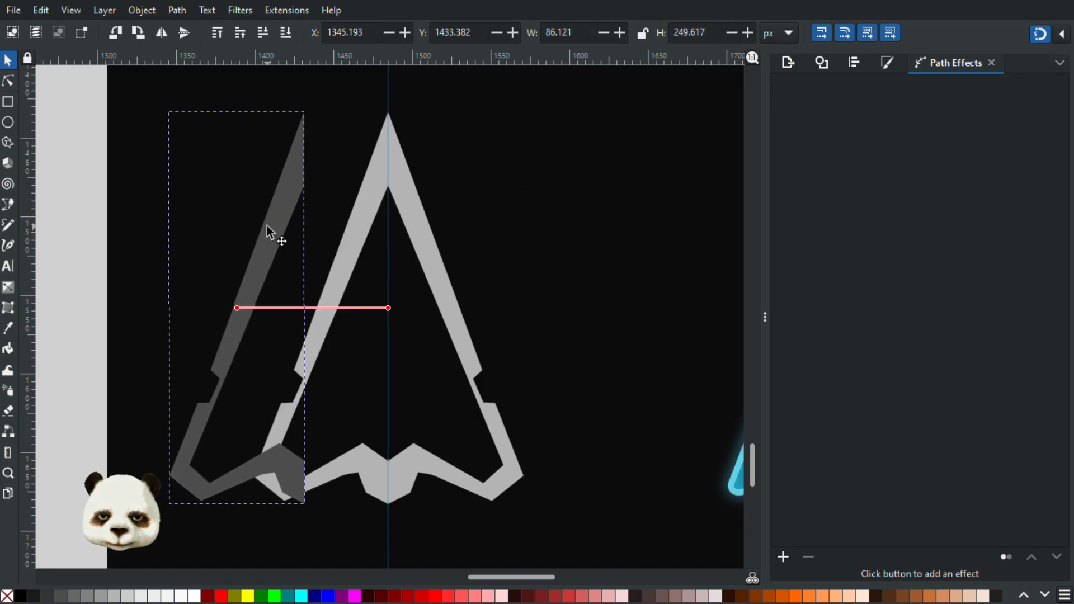
{"action": "key", "text": "ctrl+z"}
{"action": "left_click", "coordinate": [79, 213]}
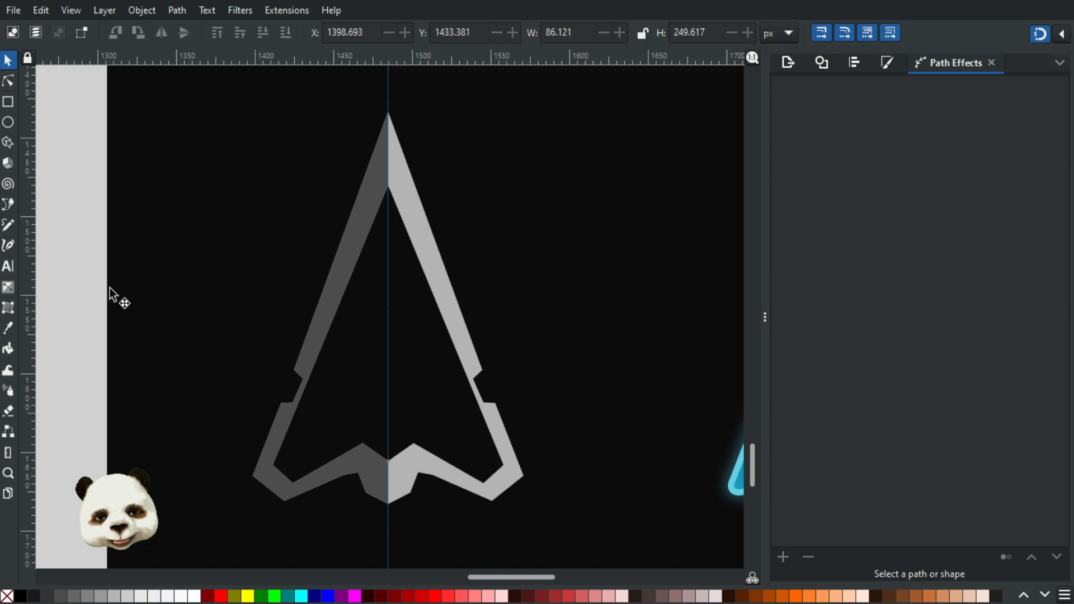
Step: Draw a thin closed path along the dark grey half's inner edge, from the inner tip on the centre guide to the side notch
{"action": "scroll", "coordinate": [385, 190], "scroll_direction": "up", "scroll_amount": 5}
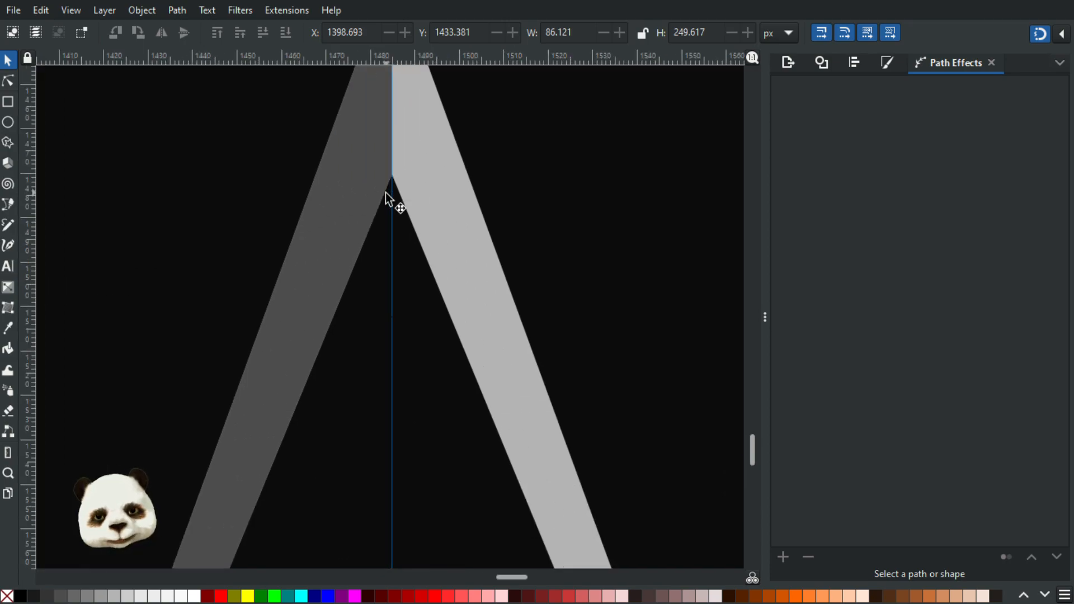
{"action": "key", "text": "b"}
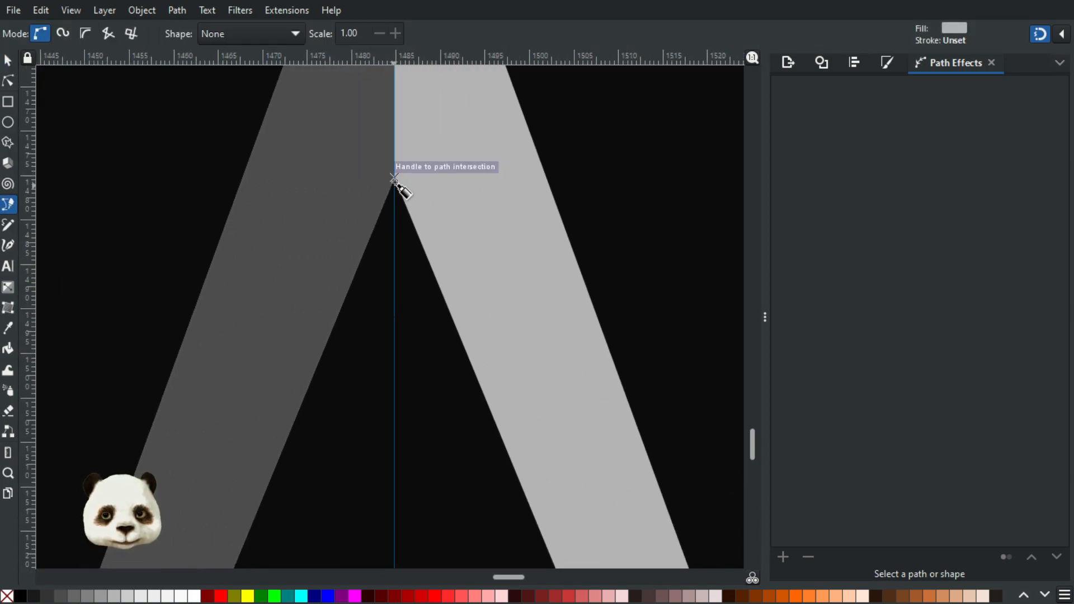
{"action": "scroll", "coordinate": [385, 138], "scroll_direction": "up", "scroll_amount": 4}
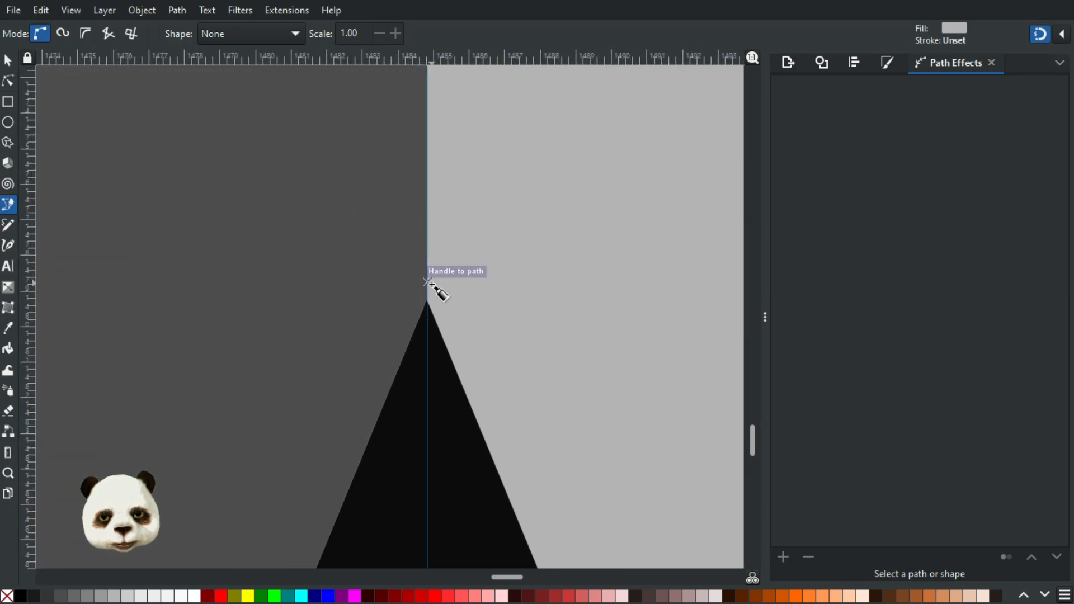
{"action": "left_click", "coordinate": [427, 275]}
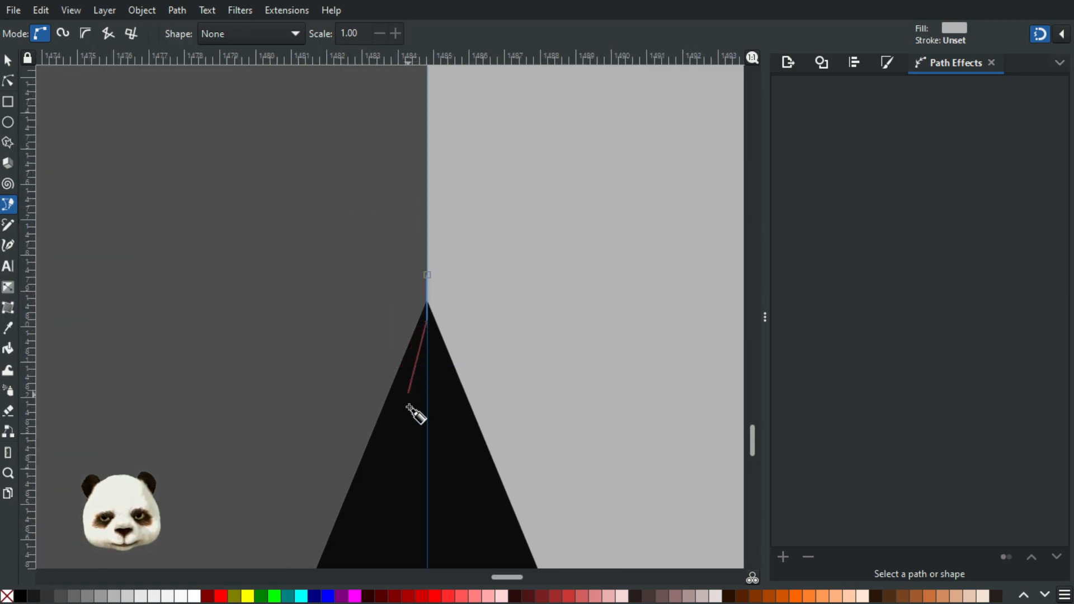
{"action": "scroll", "coordinate": [411, 425], "scroll_direction": "down", "scroll_amount": 6}
{"action": "left_click_drag", "start_coordinate": [413, 475], "coordinate": [598, 71]}
{"action": "scroll", "coordinate": [456, 348], "scroll_direction": "down", "scroll_amount": 5}
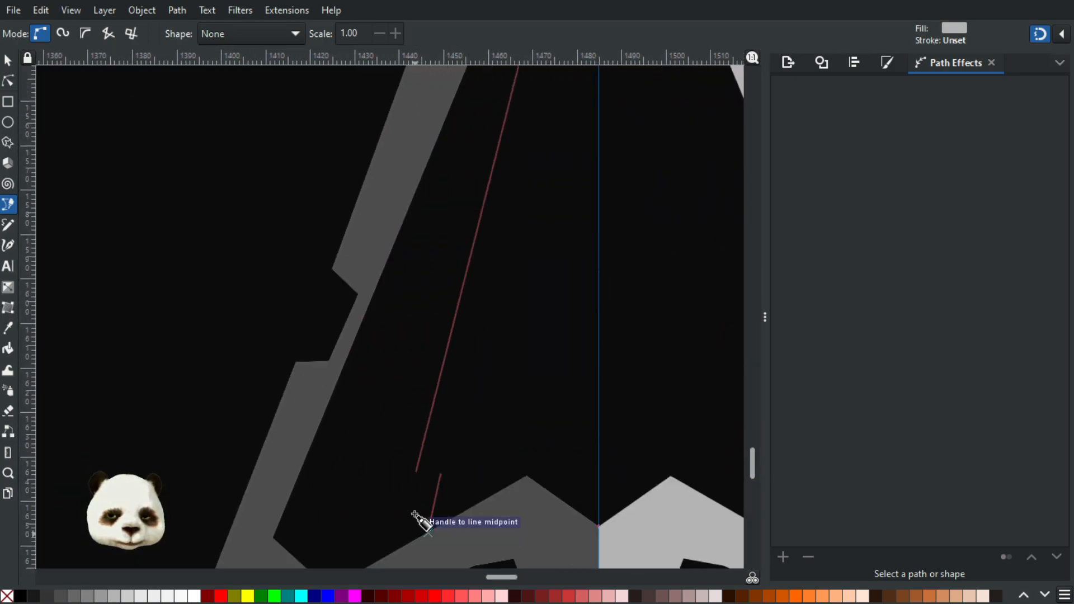
{"action": "left_click", "coordinate": [338, 377]}
{"action": "left_click_drag", "start_coordinate": [441, 105], "coordinate": [325, 598]}
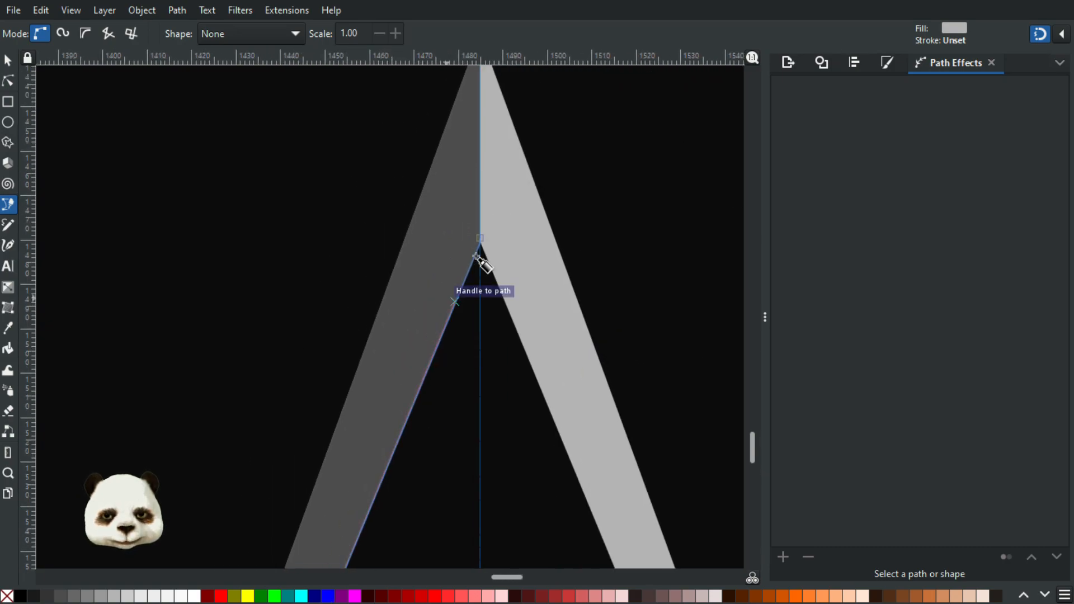
{"action": "scroll", "coordinate": [479, 296], "scroll_direction": "up", "scroll_amount": 2, "text": "ctrl"}
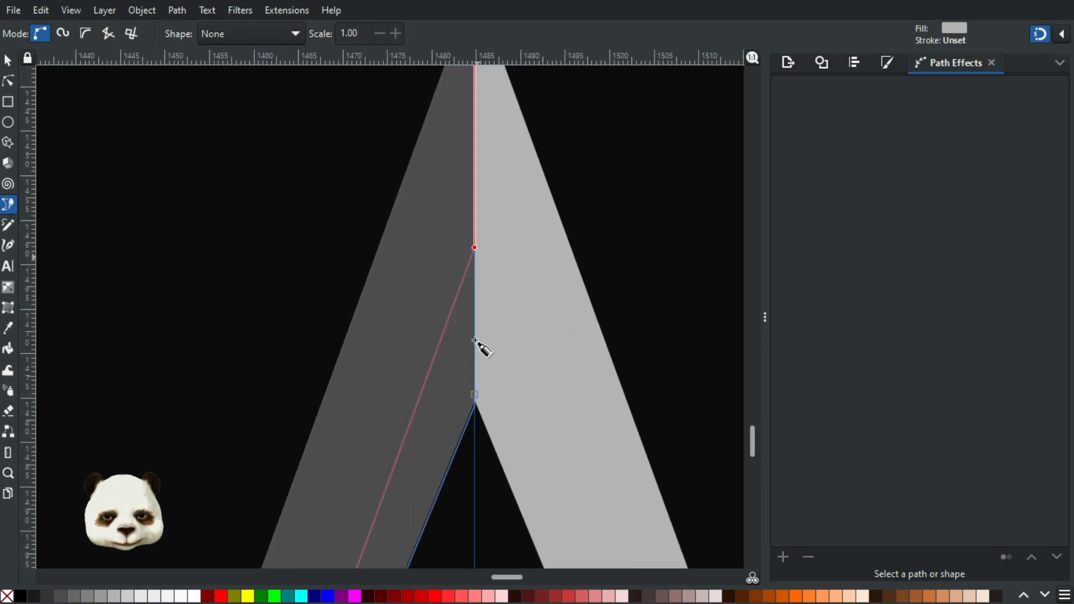
{"action": "left_click", "coordinate": [475, 392]}
{"action": "scroll", "coordinate": [479, 395], "scroll_direction": "up", "scroll_amount": 6, "text": "ctrl"}
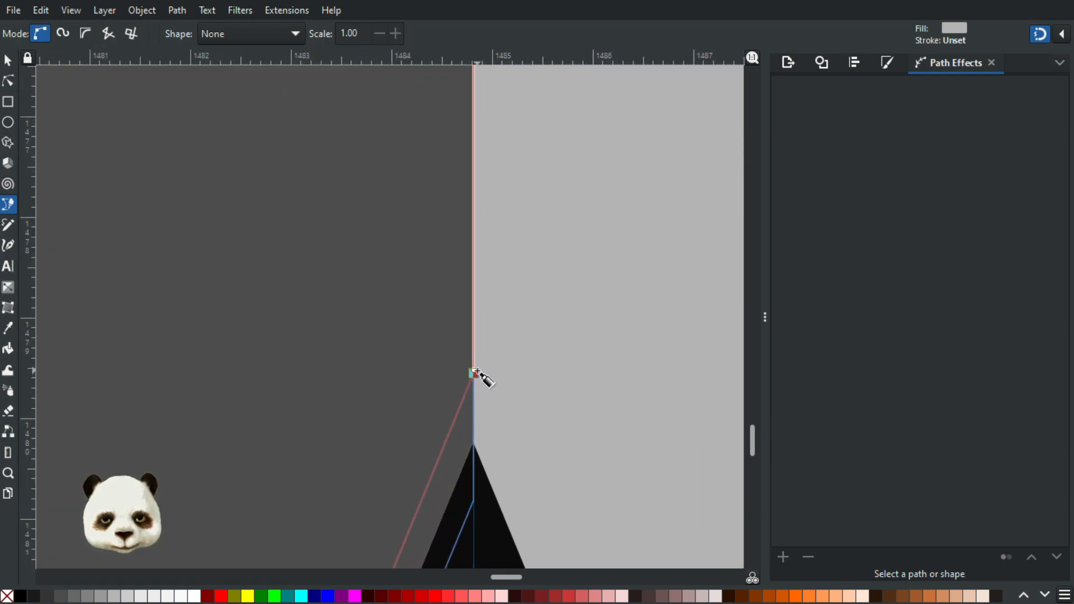
{"action": "left_click", "coordinate": [475, 373]}
Step: Snap the thin strip's top nodes to the centre guide, the upper at Y 1477.919 px and the lower on the arrow's inner tip
{"action": "scroll", "coordinate": [510, 394], "scroll_direction": "down", "scroll_amount": 4, "text": "ctrl"}
{"action": "scroll", "coordinate": [523, 407], "scroll_direction": "down", "scroll_amount": 1}
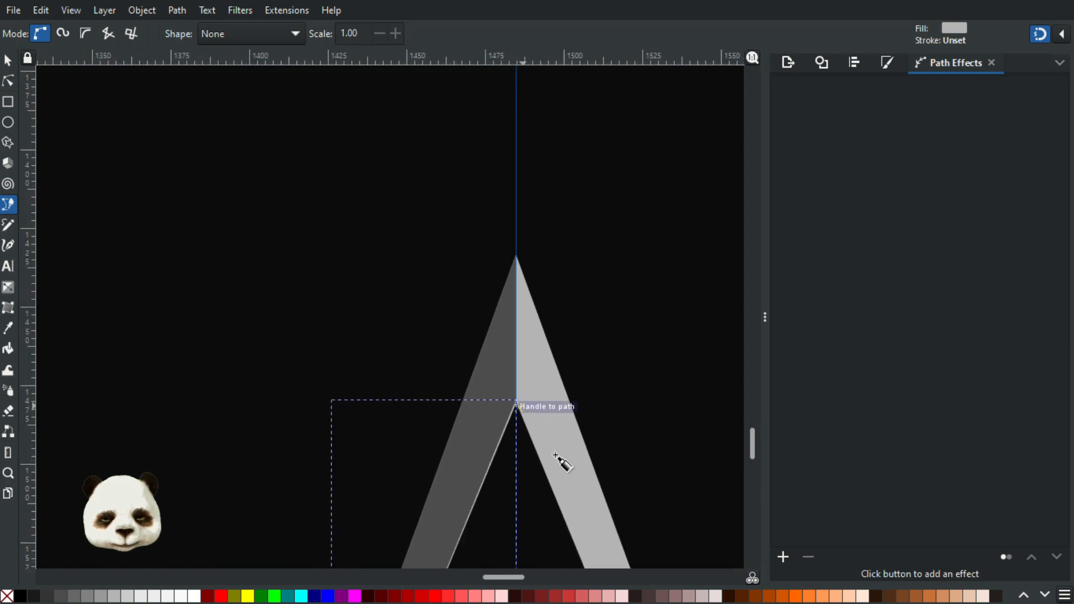
{"action": "left_click_drag", "start_coordinate": [503, 494], "coordinate": [566, 254]}
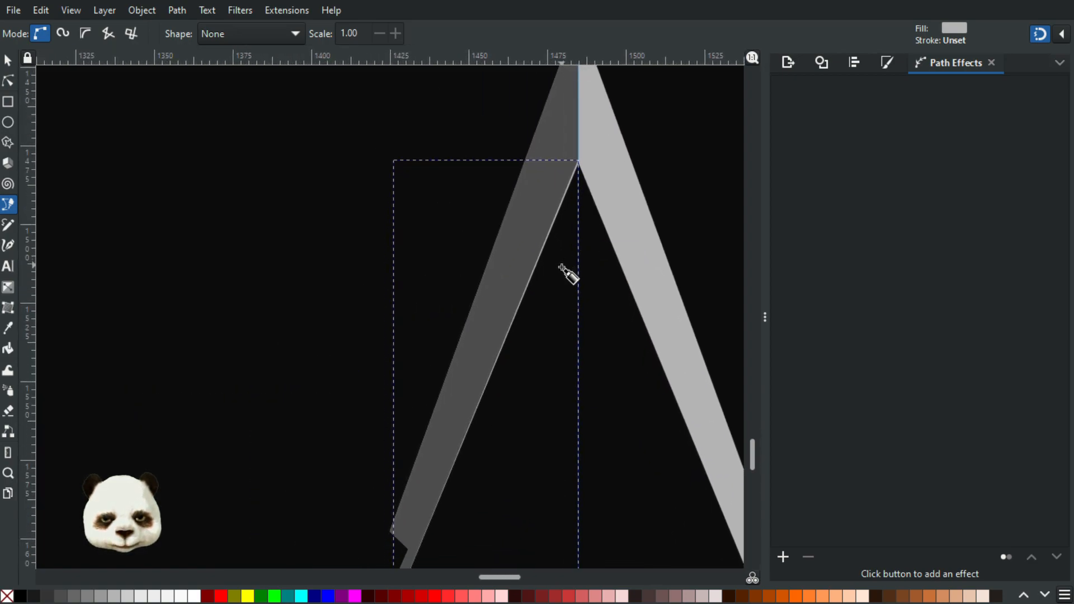
{"action": "scroll", "coordinate": [569, 281], "scroll_direction": "down", "scroll_amount": 2}
{"action": "scroll", "coordinate": [575, 268], "scroll_direction": "up", "scroll_amount": 6}
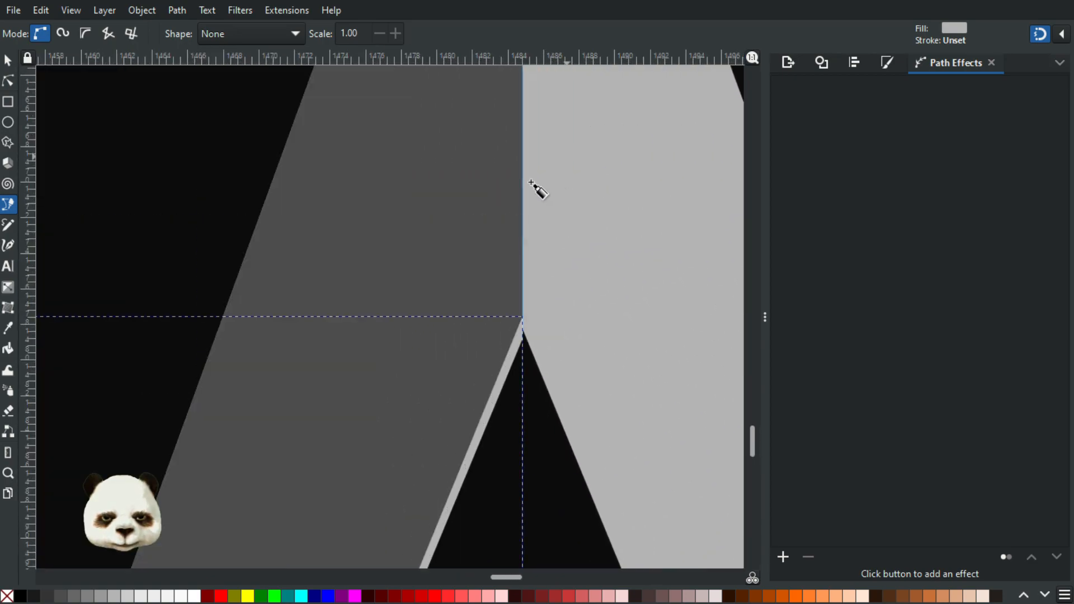
{"action": "left_click", "coordinate": [8, 82]}
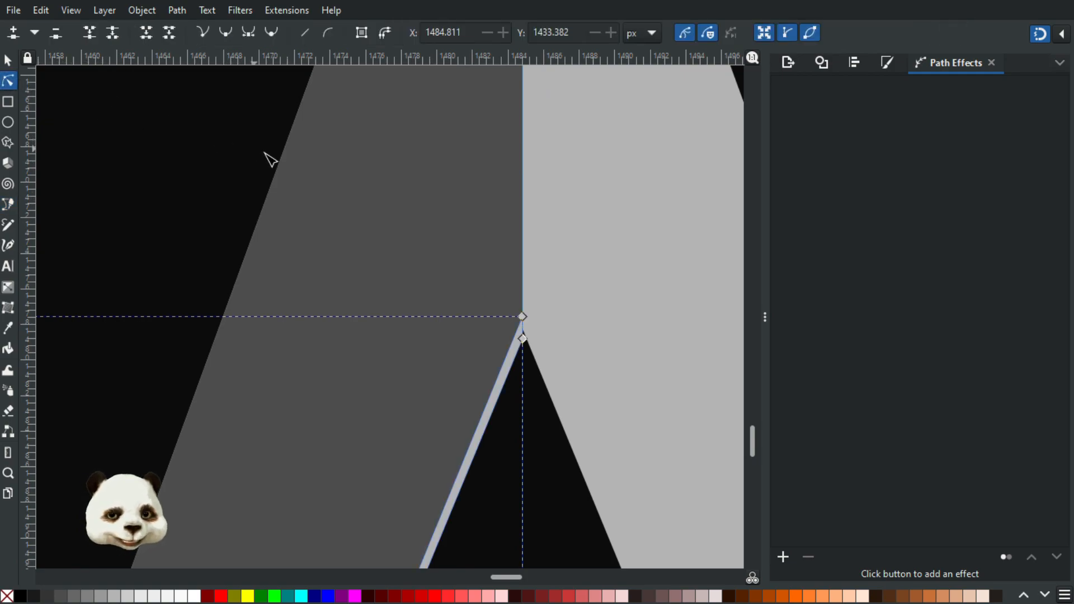
{"action": "left_click_drag", "start_coordinate": [482, 280], "coordinate": [550, 352]}
{"action": "scroll", "coordinate": [532, 329], "scroll_direction": "up", "scroll_amount": 2}
{"action": "left_click_drag", "start_coordinate": [513, 311], "coordinate": [515, 358]}
{"action": "left_click_drag", "start_coordinate": [528, 395], "coordinate": [517, 249]}
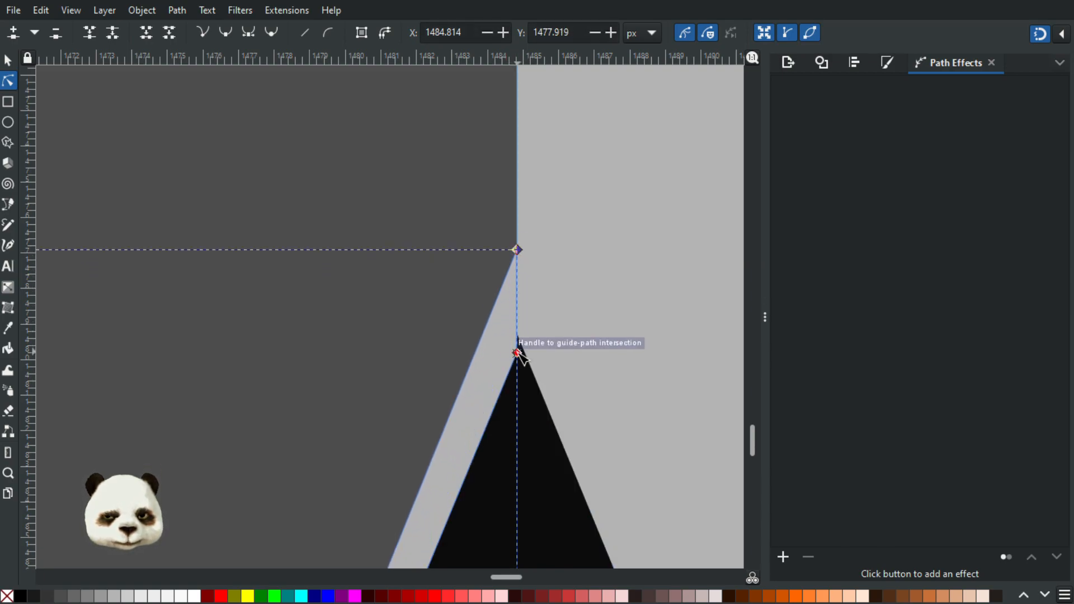
{"action": "left_click_drag", "start_coordinate": [516, 352], "coordinate": [517, 334]}
{"action": "key", "text": "Escape"}
{"action": "key", "text": "Escape"}
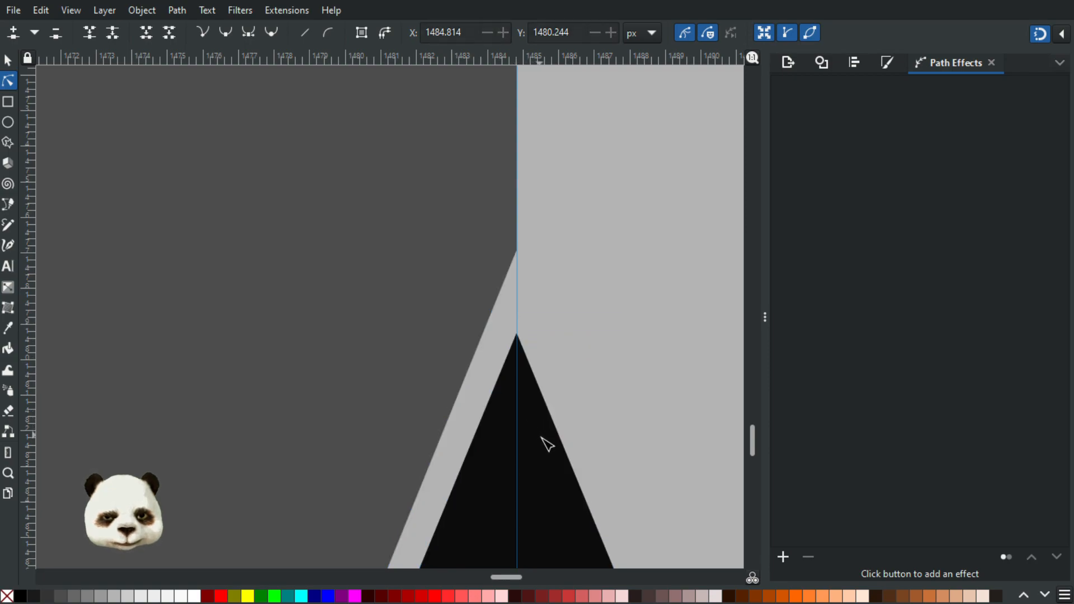
Step: Raise the thin strip's uppermost node along the centre guide to Y 1475.975 px
{"action": "scroll", "coordinate": [545, 447], "scroll_direction": "down", "scroll_amount": 6}
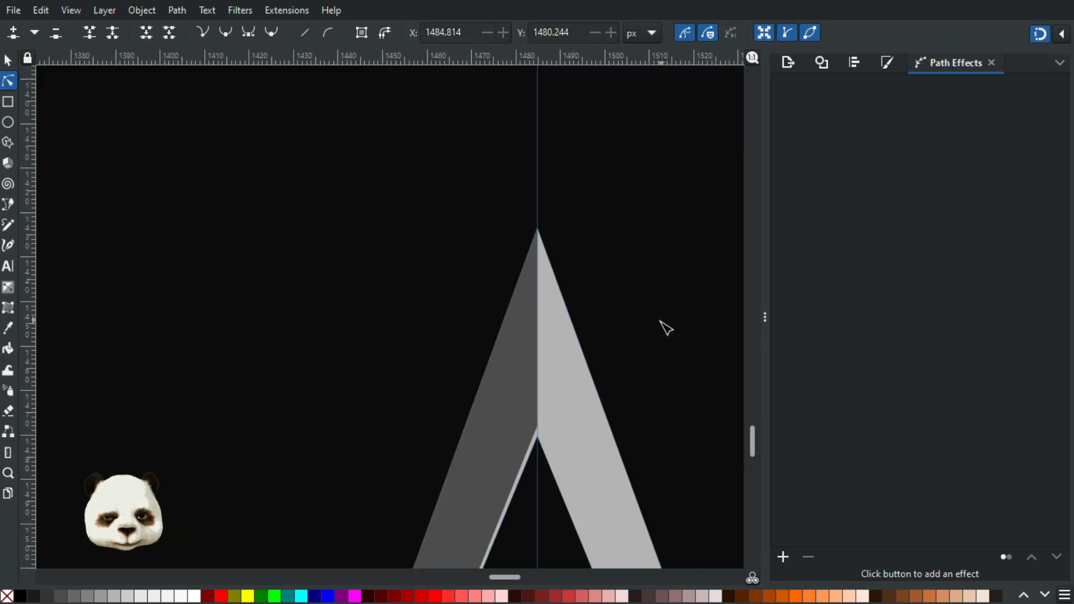
{"action": "scroll", "coordinate": [626, 313], "scroll_direction": "down", "scroll_amount": 5}
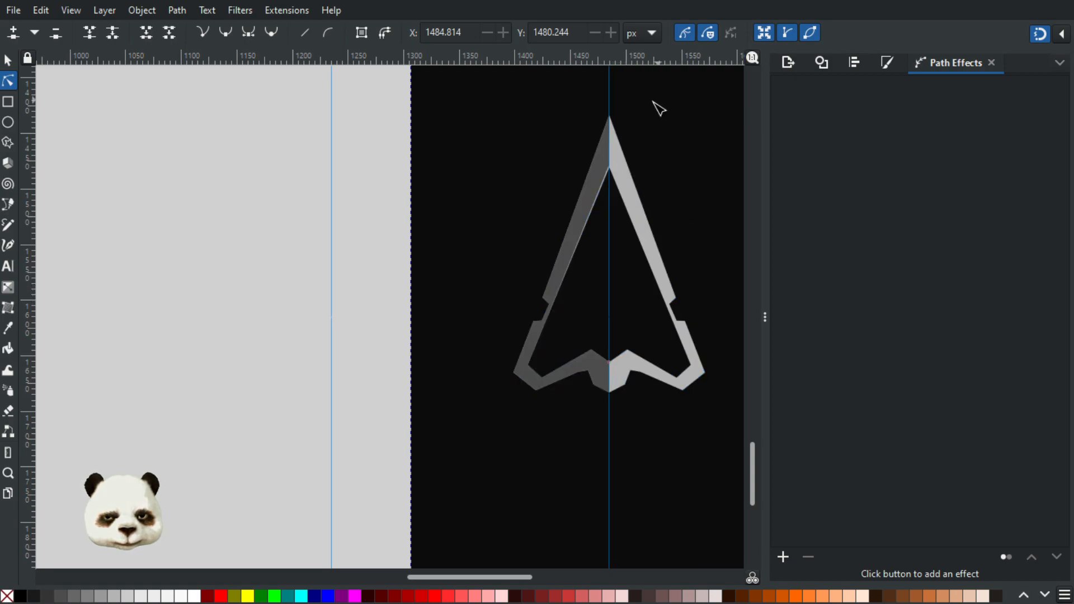
{"action": "scroll", "coordinate": [660, 106], "scroll_direction": "up", "scroll_amount": 3}
{"action": "scroll", "coordinate": [562, 210], "scroll_direction": "down", "scroll_amount": 1}
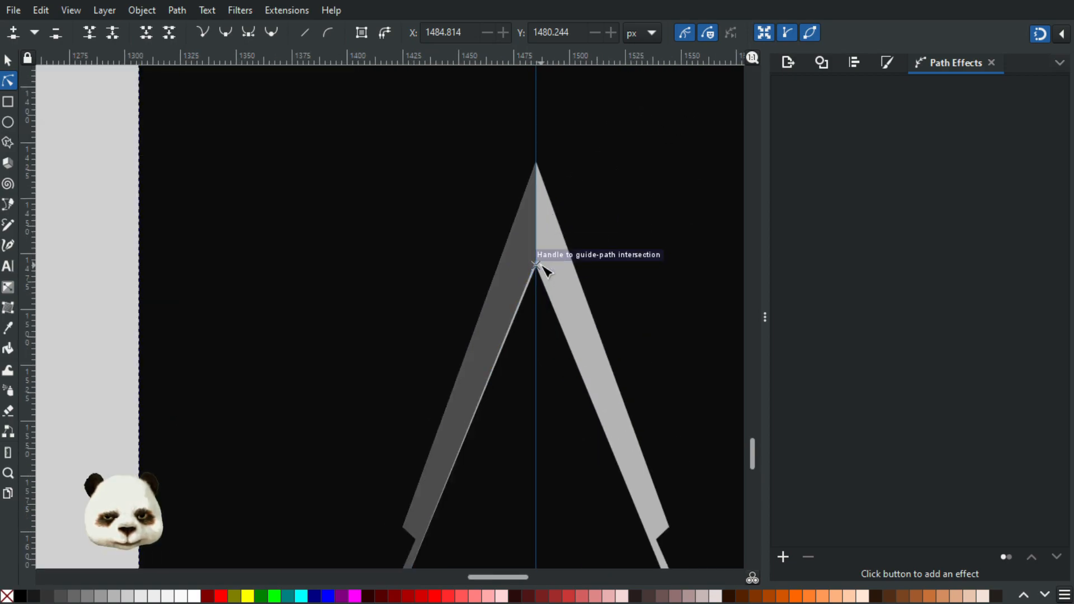
{"action": "left_click_drag", "start_coordinate": [538, 264], "coordinate": [538, 260]}
{"action": "scroll", "coordinate": [541, 263], "scroll_direction": "up", "scroll_amount": 4}
{"action": "left_click_drag", "start_coordinate": [516, 321], "coordinate": [515, 302]}
Step: Darken the thin strip's flat fill to grey 9c9c9c with a value of 61
{"action": "scroll", "coordinate": [673, 276], "scroll_direction": "down", "scroll_amount": 4}
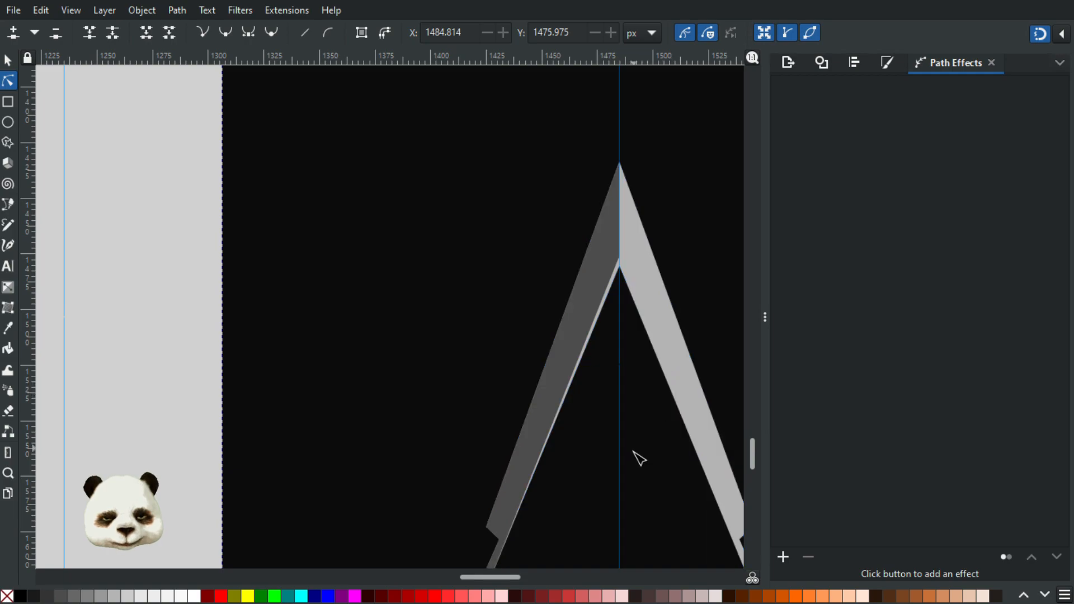
{"action": "scroll", "coordinate": [639, 459], "scroll_direction": "down", "scroll_amount": 3}
{"action": "left_click_drag", "start_coordinate": [673, 350], "coordinate": [551, 268]}
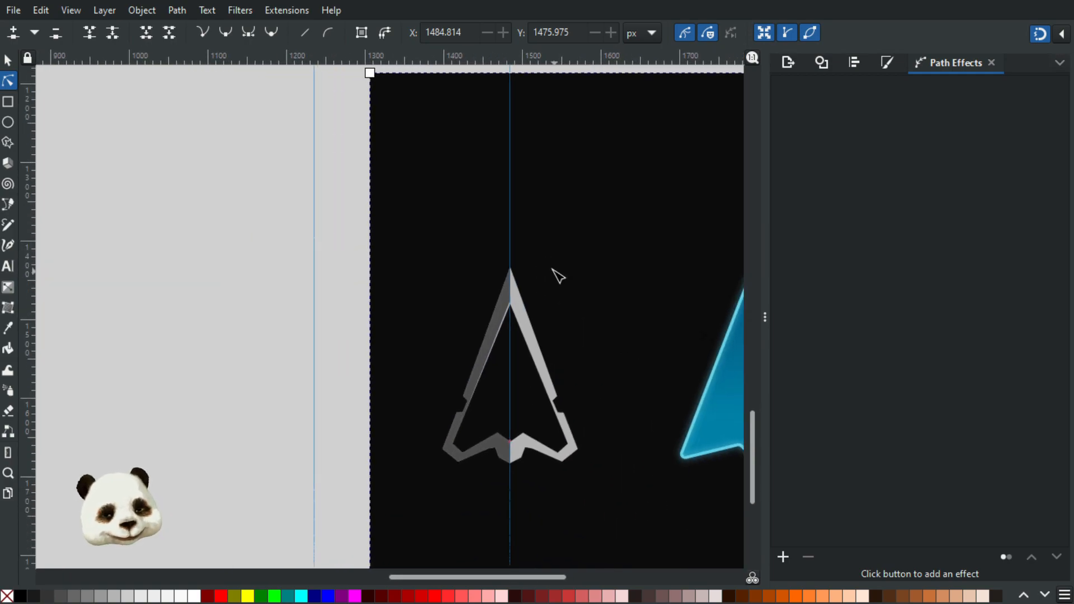
{"action": "scroll", "coordinate": [427, 279], "scroll_direction": "up", "scroll_amount": 4}
{"action": "left_click_drag", "start_coordinate": [608, 345], "coordinate": [311, 285]}
{"action": "left_click", "coordinate": [457, 335]}
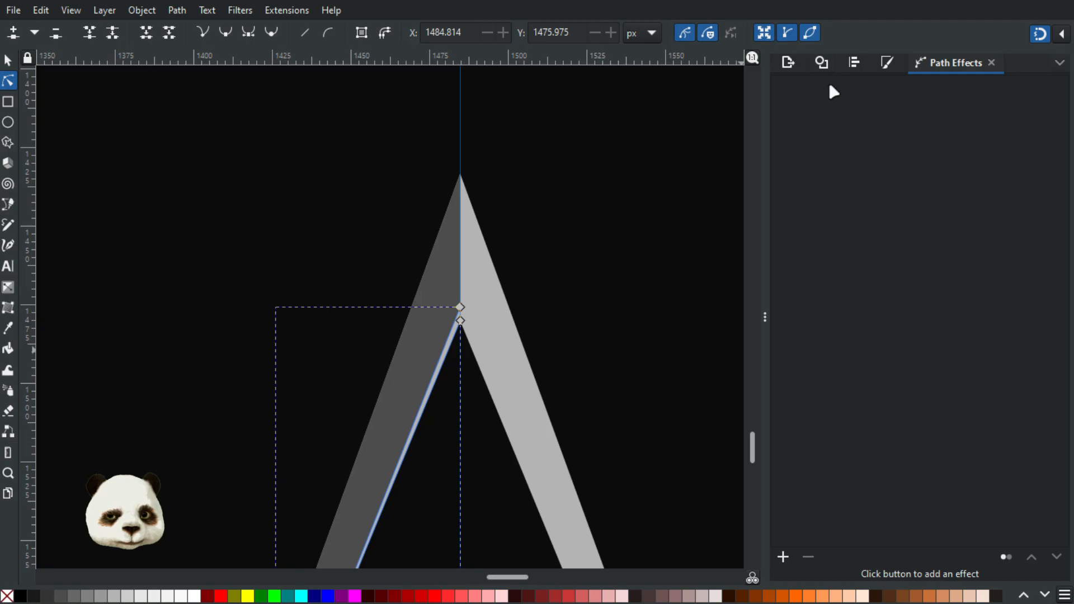
{"action": "key", "text": "ctrl+shift+f"}
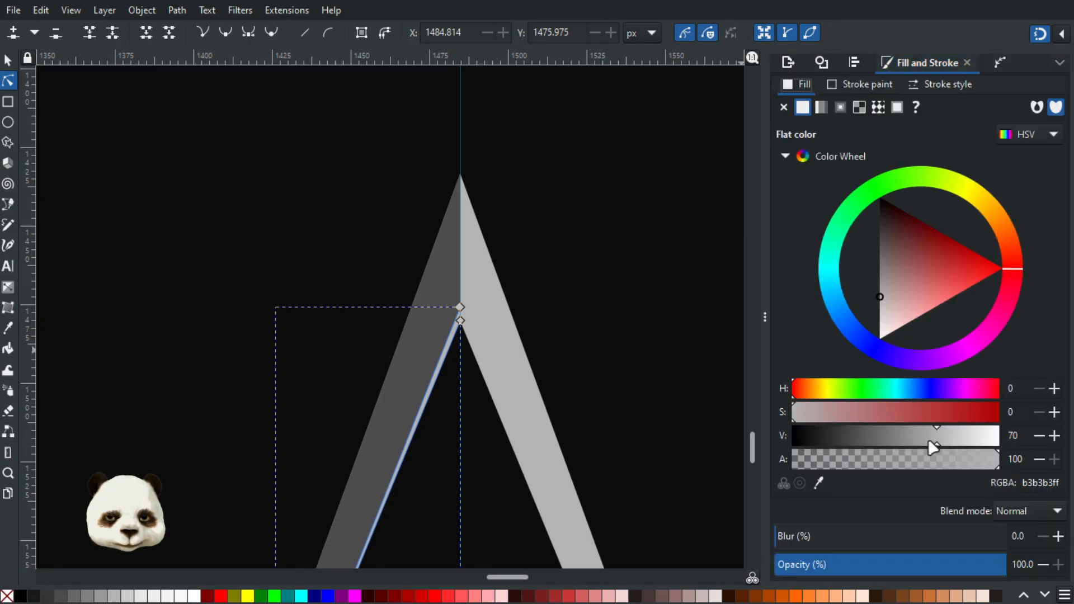
{"action": "left_click_drag", "start_coordinate": [929, 442], "coordinate": [918, 444]}
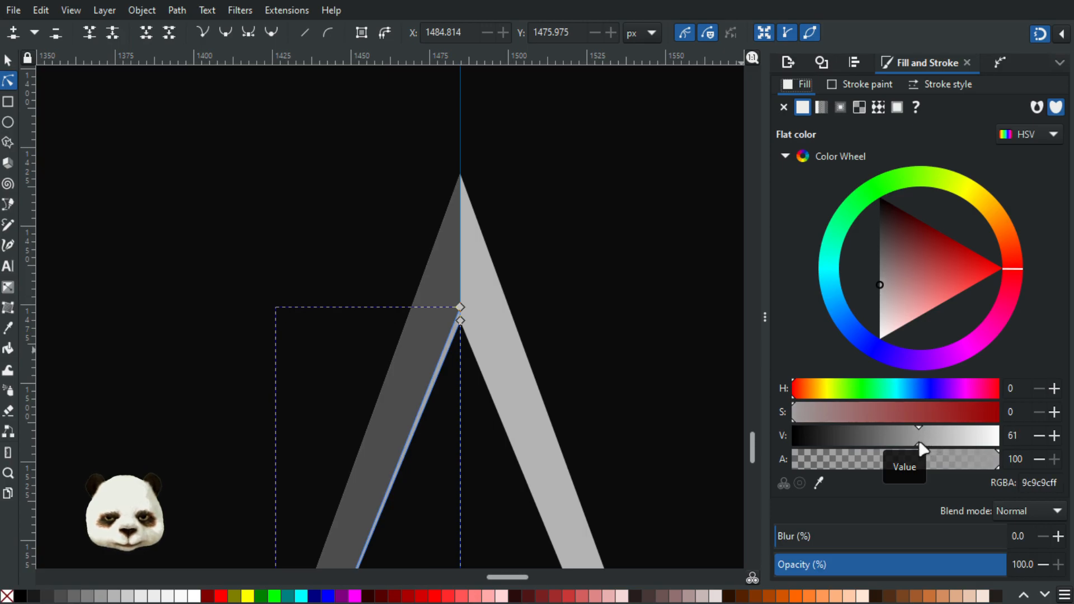
{"action": "left_click", "coordinate": [585, 323]}
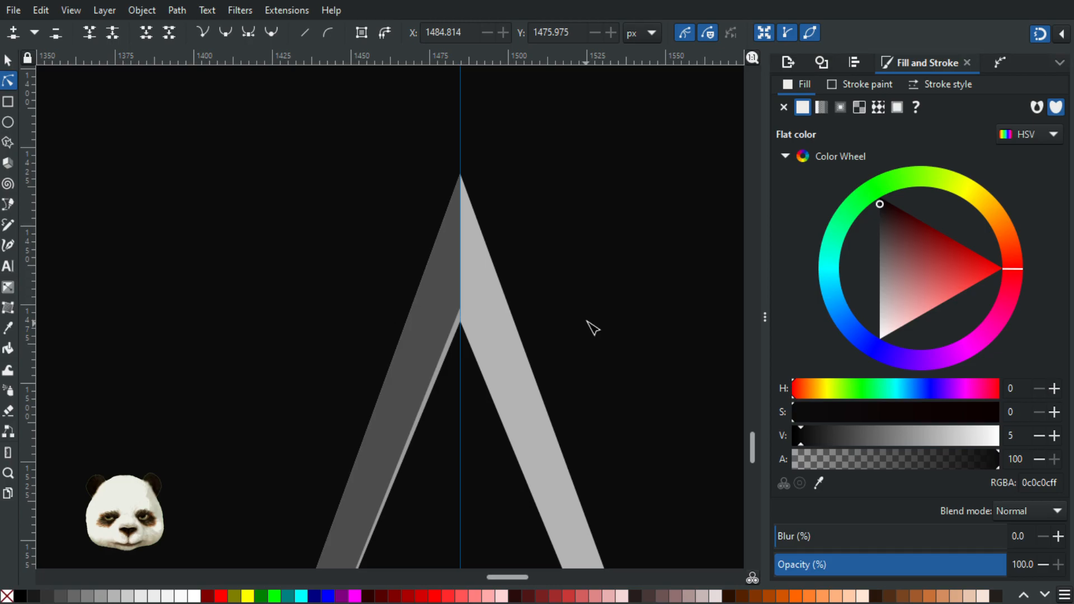
Step: Deselect the black background rectangle and activate the Selector tool
{"action": "scroll", "coordinate": [542, 222], "scroll_direction": "down", "scroll_amount": 5}
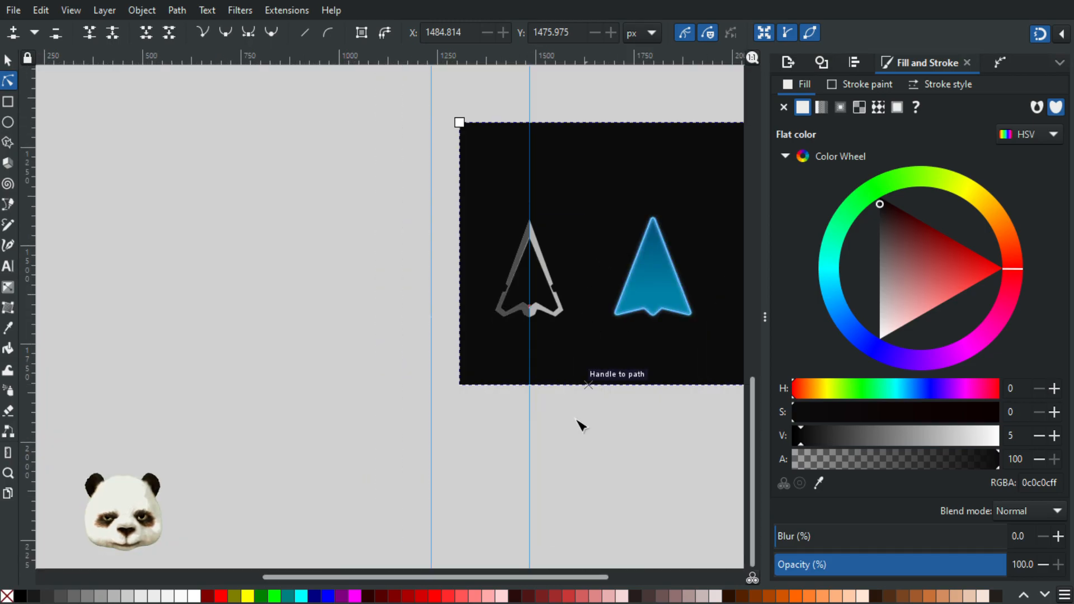
{"action": "left_click", "coordinate": [568, 391]}
{"action": "scroll", "coordinate": [526, 258], "scroll_direction": "up", "scroll_amount": 2}
{"action": "scroll", "coordinate": [525, 257], "scroll_direction": "up", "scroll_amount": 2}
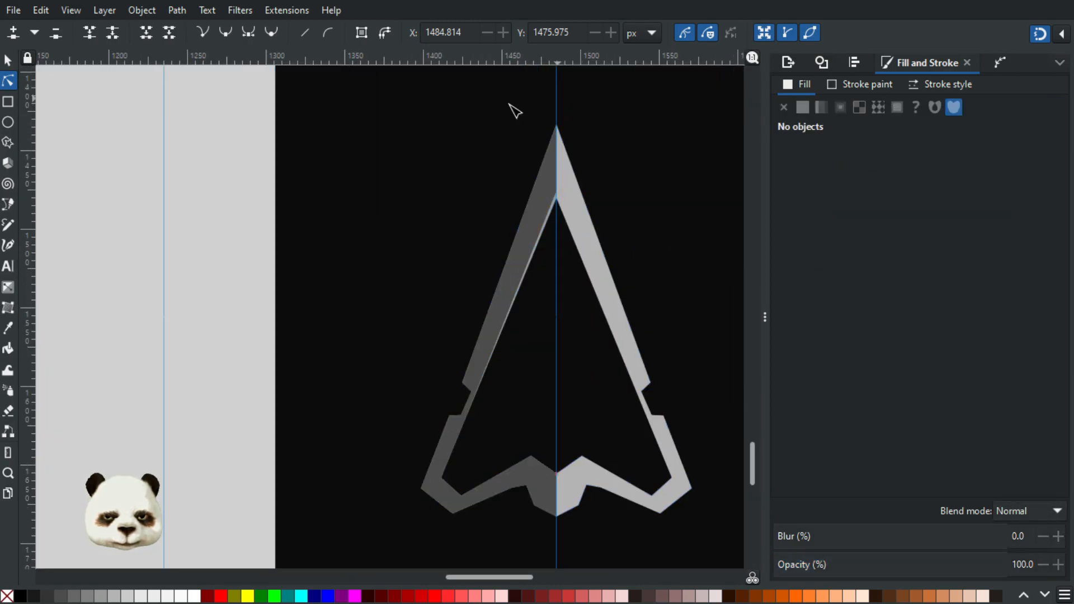
{"action": "key", "text": "s"}
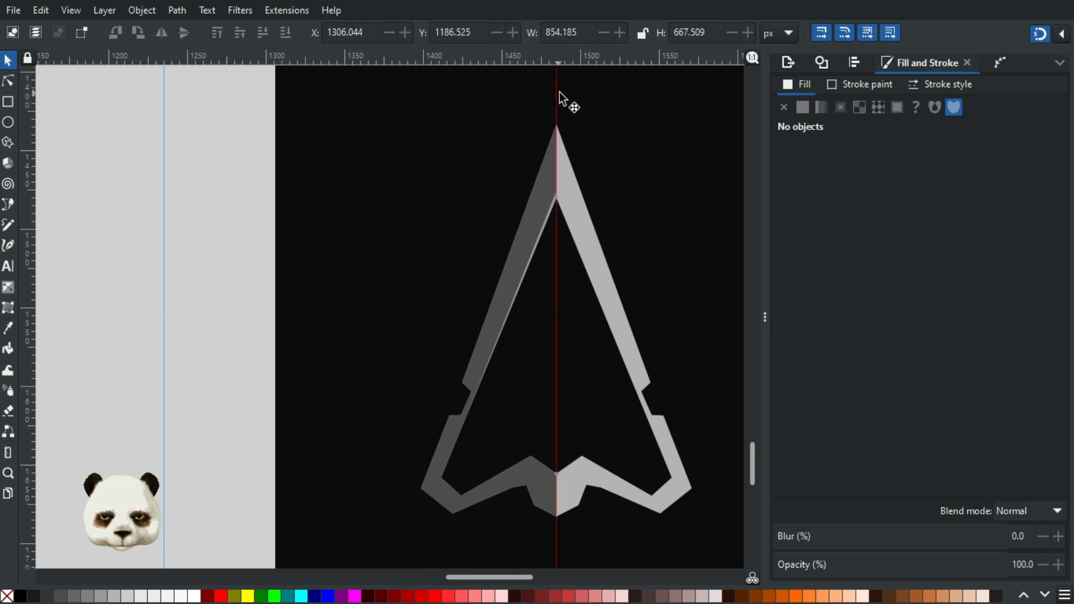
Step: Move the vertical centre guide aside to examine the highlight at the arrow's inner tip, and undo the guide move
{"action": "left_click_drag", "start_coordinate": [557, 101], "coordinate": [386, 116]}
{"action": "scroll", "coordinate": [609, 160], "scroll_direction": "up", "scroll_amount": 3}
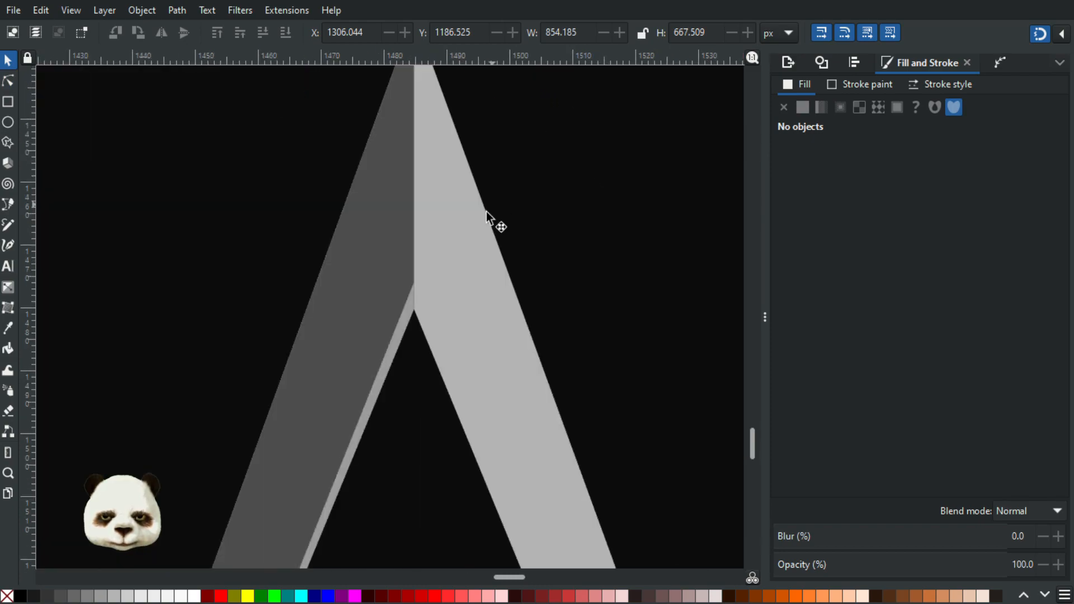
{"action": "scroll", "coordinate": [453, 245], "scroll_direction": "up", "scroll_amount": 3}
{"action": "scroll", "coordinate": [327, 417], "scroll_direction": "down", "scroll_amount": 8}
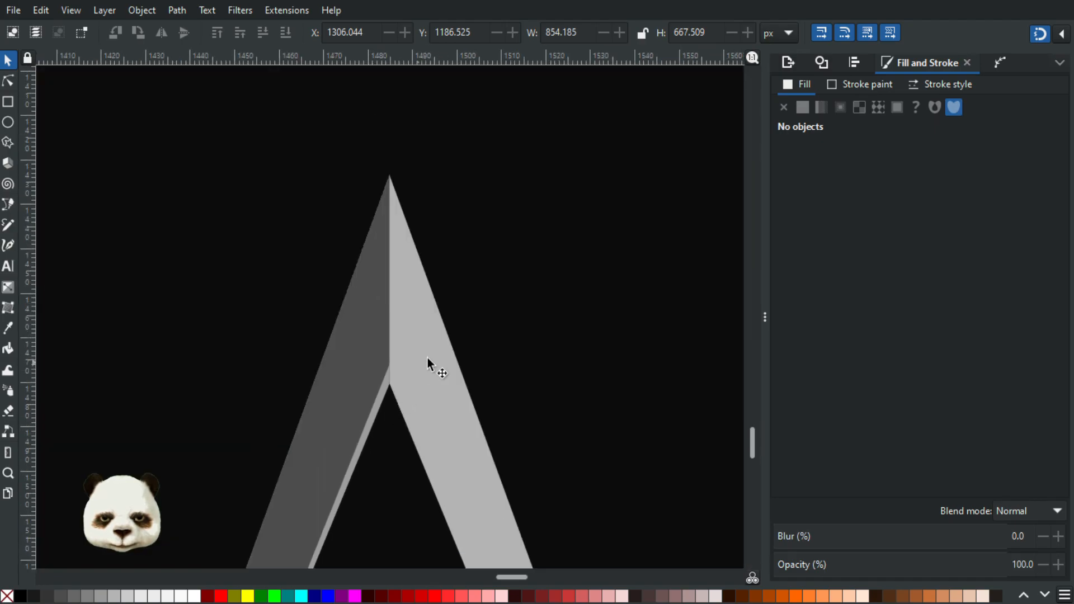
{"action": "scroll", "coordinate": [468, 418], "scroll_direction": "up", "scroll_amount": 2}
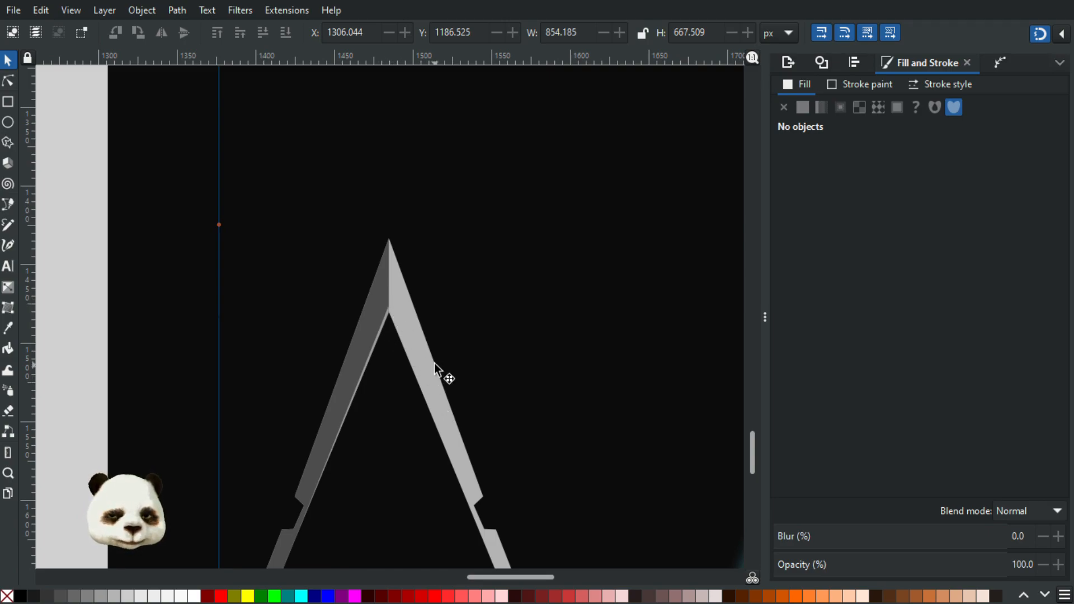
{"action": "key", "text": "ctrl+z"}
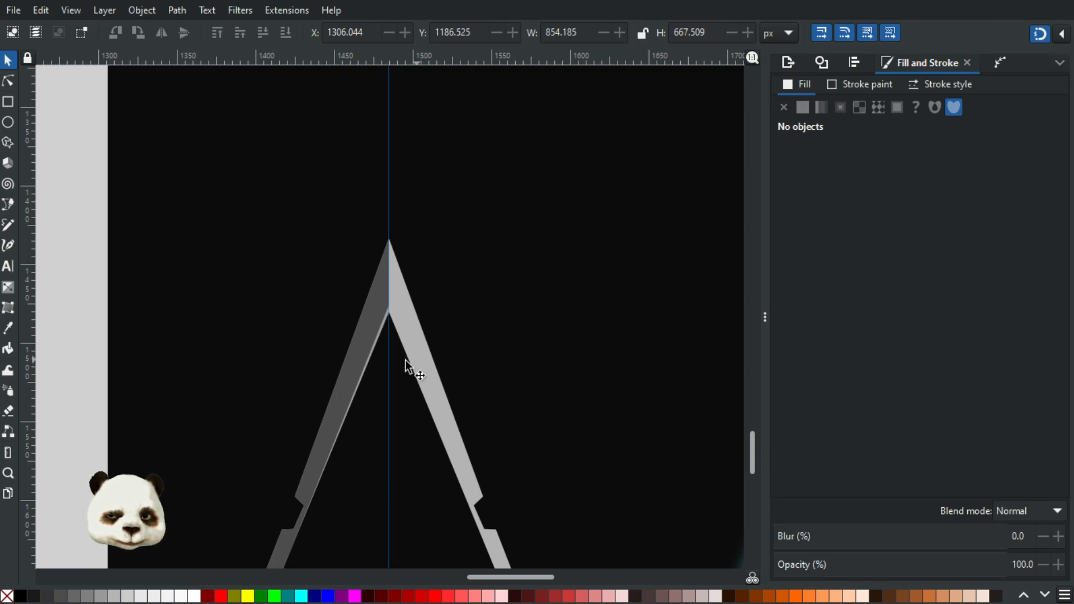
Step: Duplicate the left half's thin highlight strip and mirror it across the centre guide onto the right half's inner edge
{"action": "left_click_drag", "start_coordinate": [387, 378], "coordinate": [388, 279]}
{"action": "scroll", "coordinate": [380, 277], "scroll_direction": "up", "scroll_amount": 1}
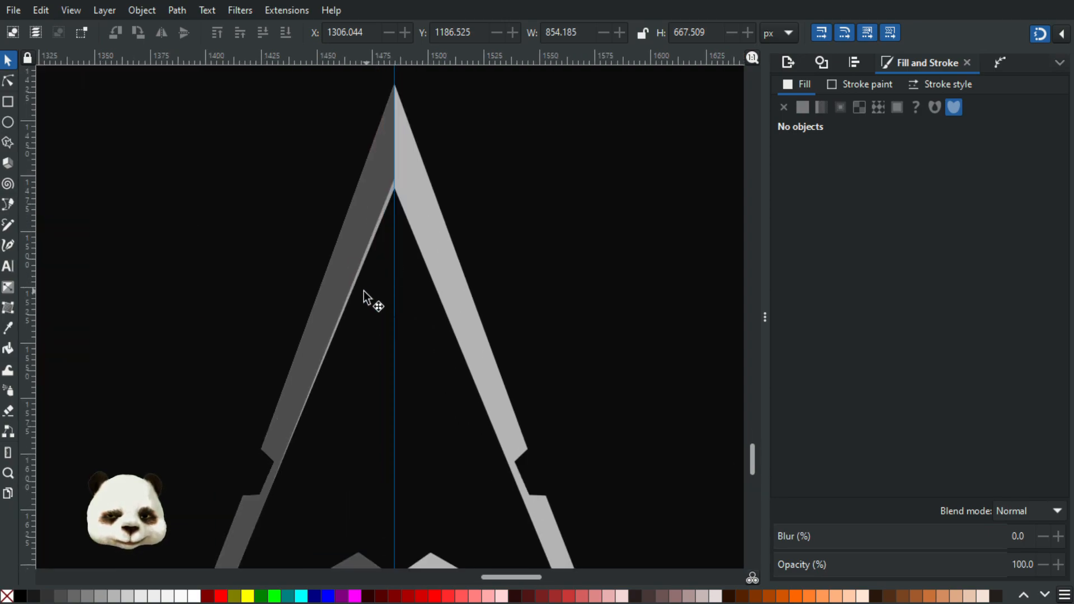
{"action": "left_click", "coordinate": [8, 81]}
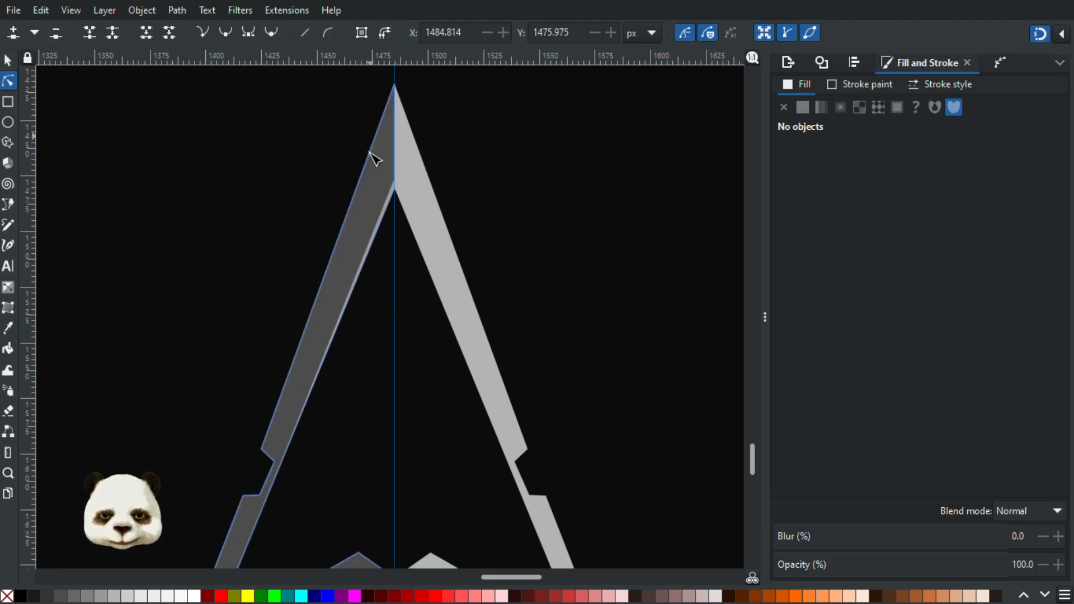
{"action": "left_click", "coordinate": [376, 233]}
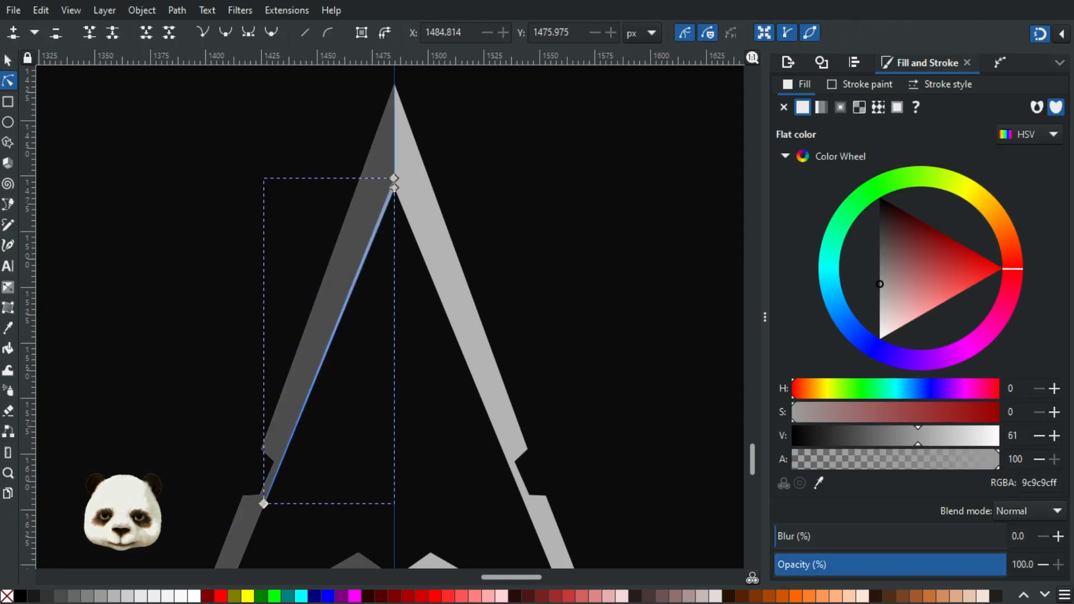
{"action": "left_click", "coordinate": [7, 59]}
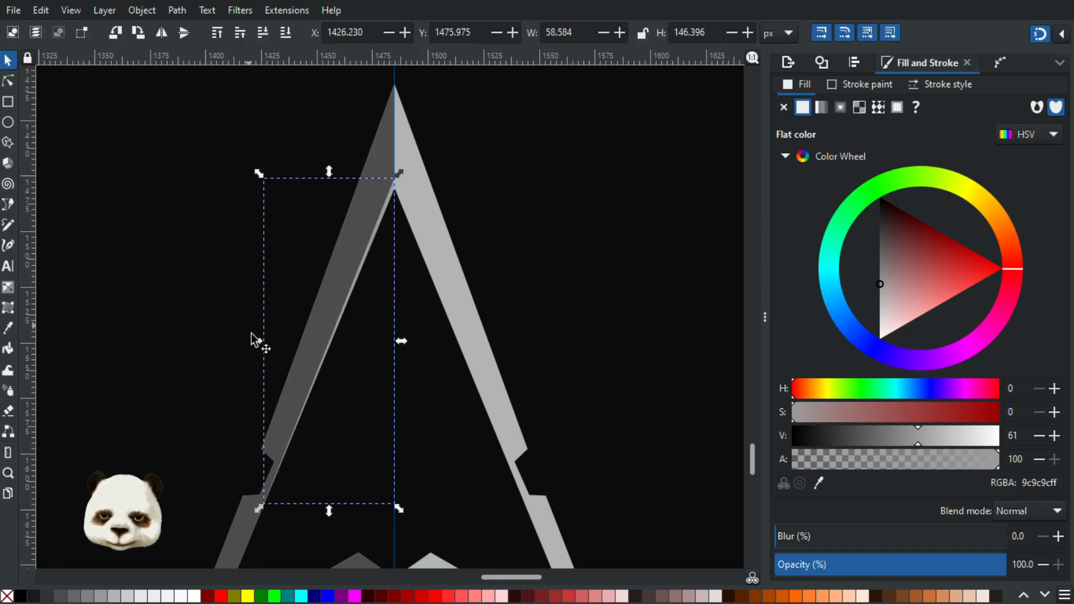
{"action": "left_click_drag", "start_coordinate": [364, 342], "coordinate": [498, 338]}
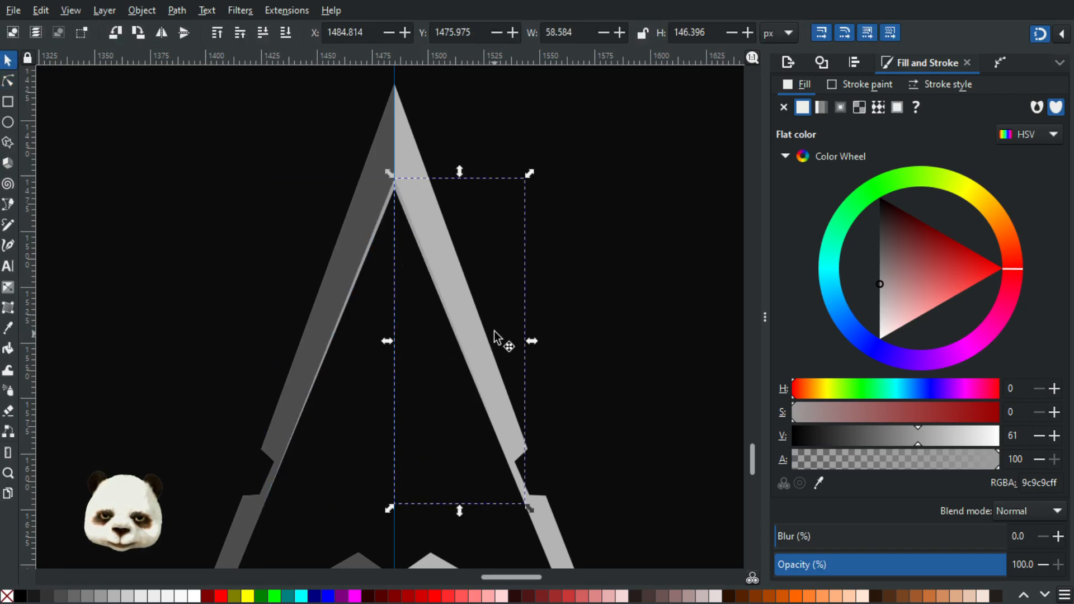
Step: Darken the right strip's flat fill to grey 828282 with a value of 51, and drop its selection
{"action": "scroll", "coordinate": [362, 184], "scroll_direction": "up", "scroll_amount": 3, "text": "ctrl"}
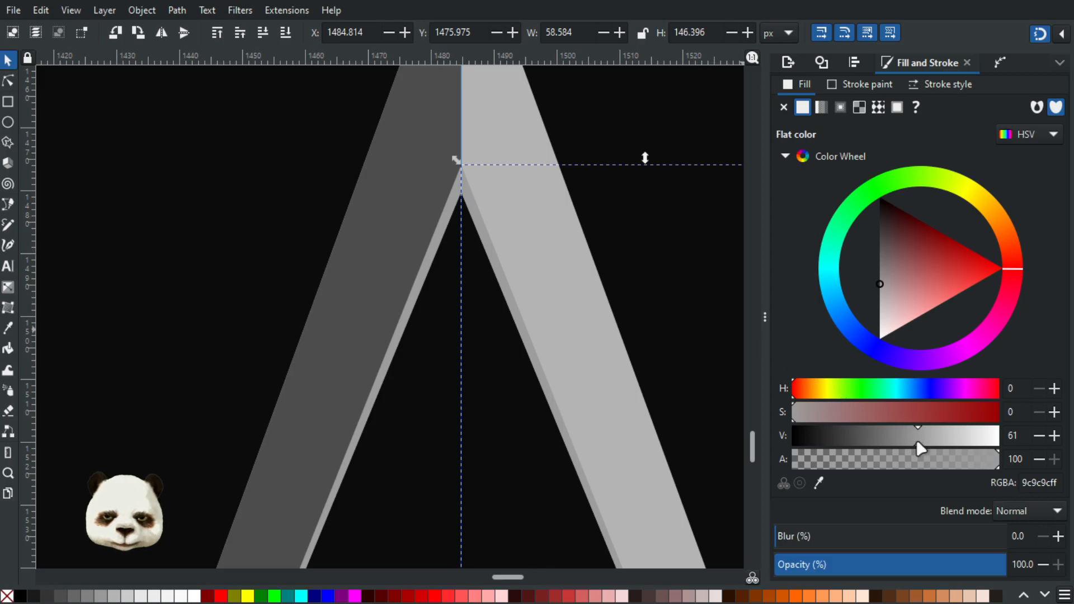
{"action": "left_click_drag", "start_coordinate": [915, 445], "coordinate": [902, 442]}
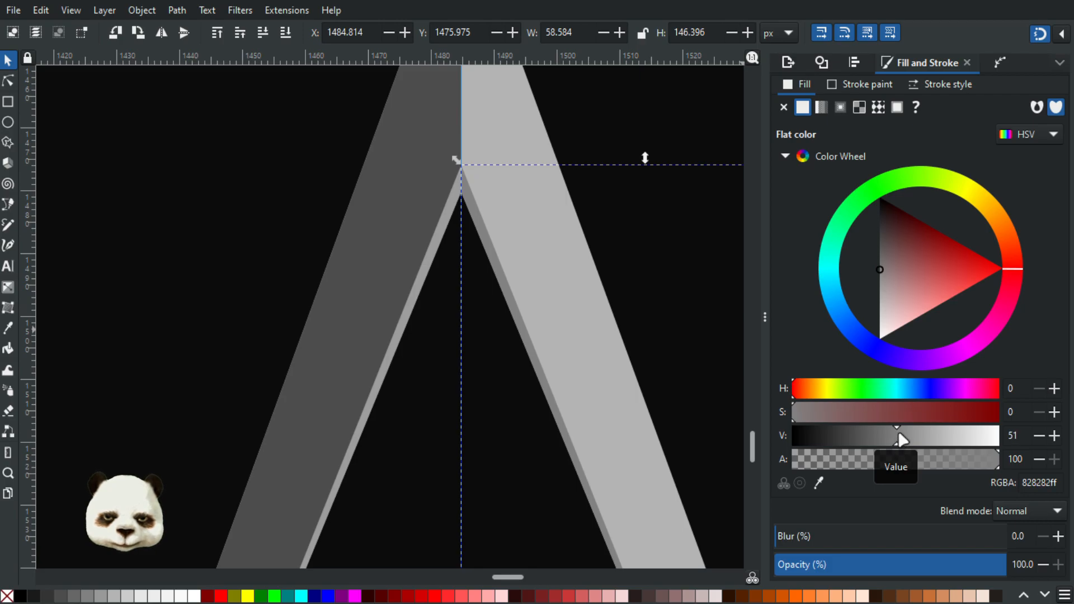
{"action": "left_click", "coordinate": [160, 163]}
Step: Delete the centre guide to examine the arrow's inner highlights without it, and restore the guide
{"action": "scroll", "coordinate": [223, 187], "scroll_direction": "down", "scroll_amount": 4, "text": "ctrl"}
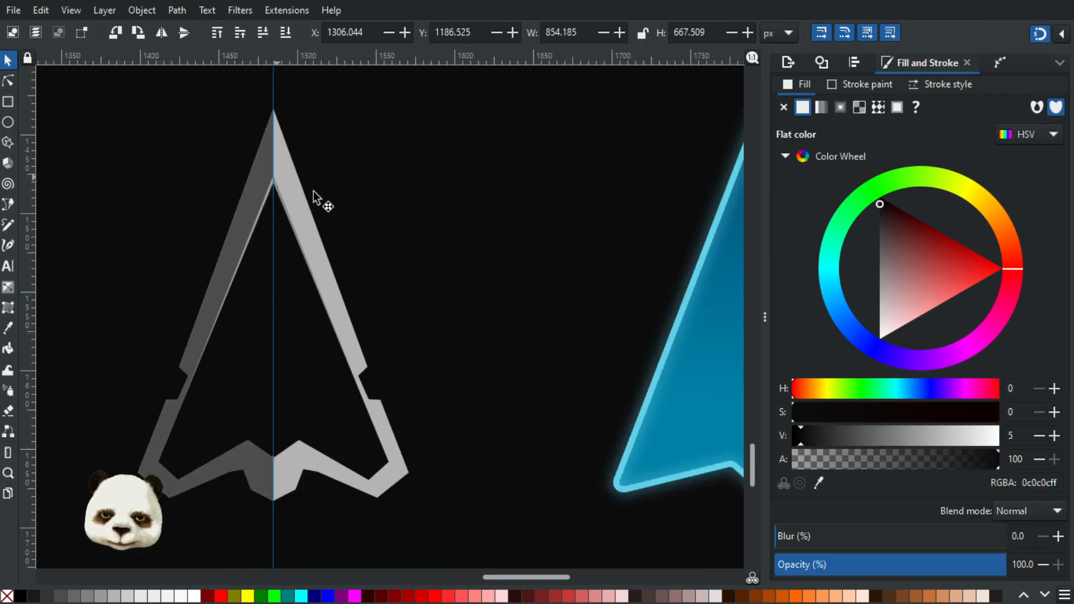
{"action": "scroll", "coordinate": [221, 233], "scroll_direction": "down", "scroll_amount": 2, "text": "ctrl"}
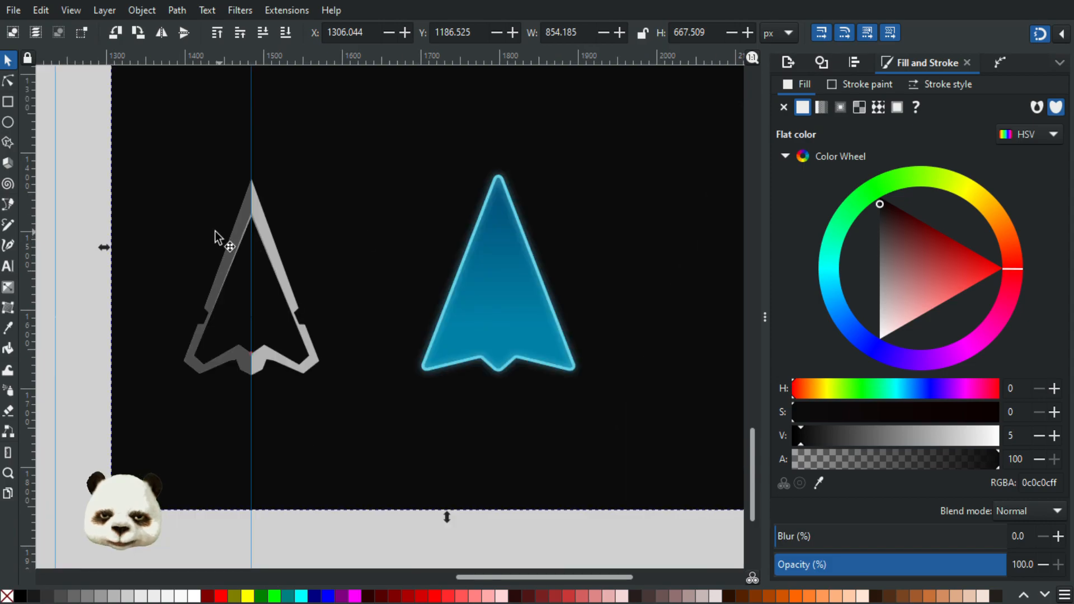
{"action": "scroll", "coordinate": [204, 216], "scroll_direction": "up", "scroll_amount": 2, "text": "ctrl"}
{"action": "scroll", "coordinate": [283, 185], "scroll_direction": "up", "scroll_amount": 2, "text": "ctrl"}
{"action": "scroll", "coordinate": [314, 182], "scroll_direction": "down", "scroll_amount": 2, "text": "ctrl"}
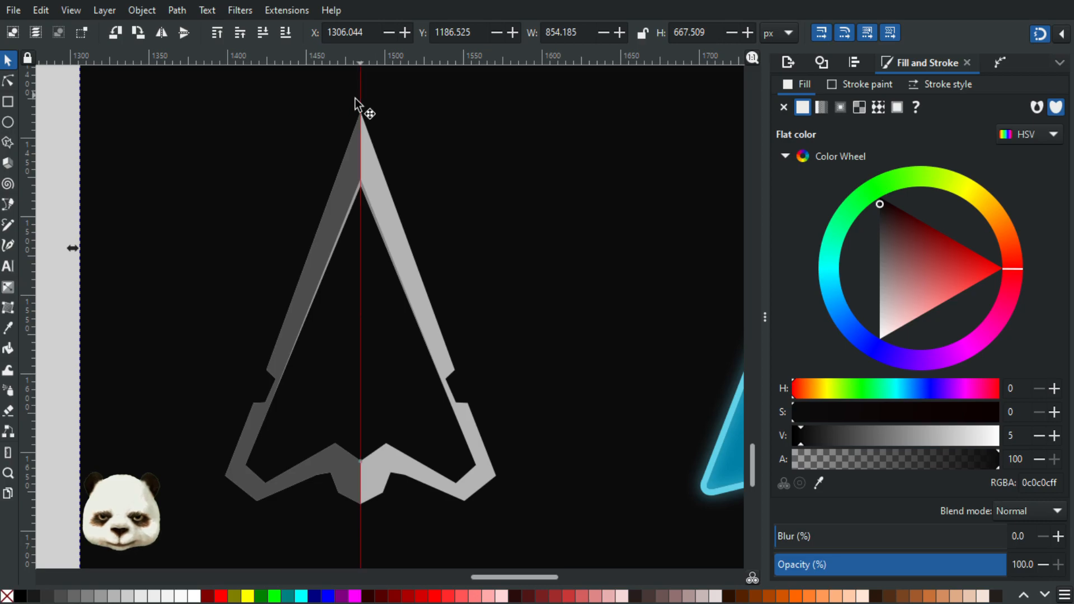
{"action": "key", "text": "Delete"}
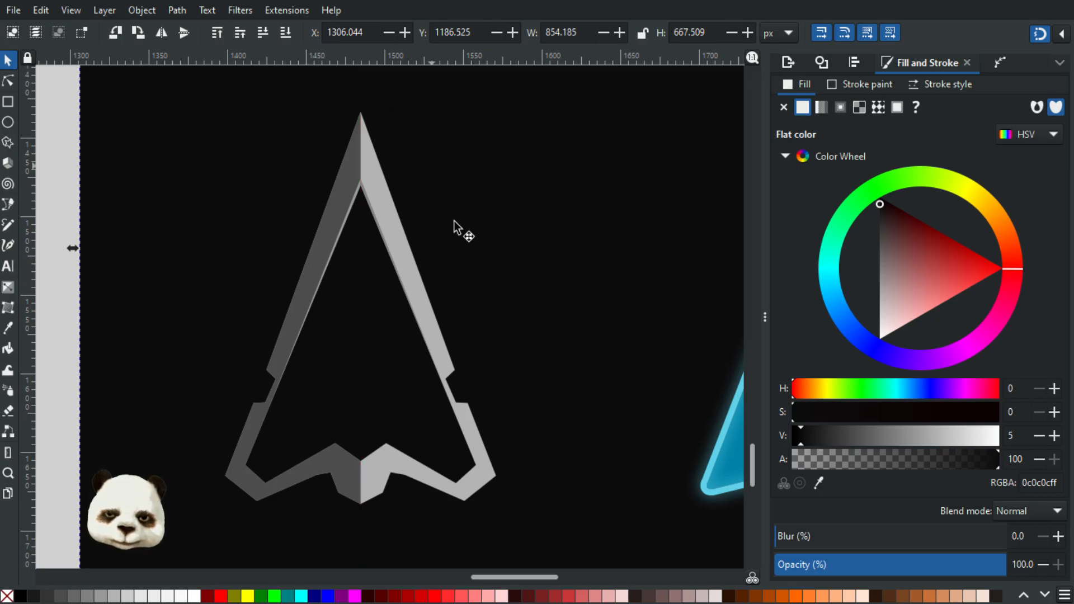
{"action": "scroll", "coordinate": [506, 285], "scroll_direction": "down", "scroll_amount": 3, "text": "ctrl"}
{"action": "scroll", "coordinate": [329, 301], "scroll_direction": "up", "scroll_amount": 2, "text": "ctrl"}
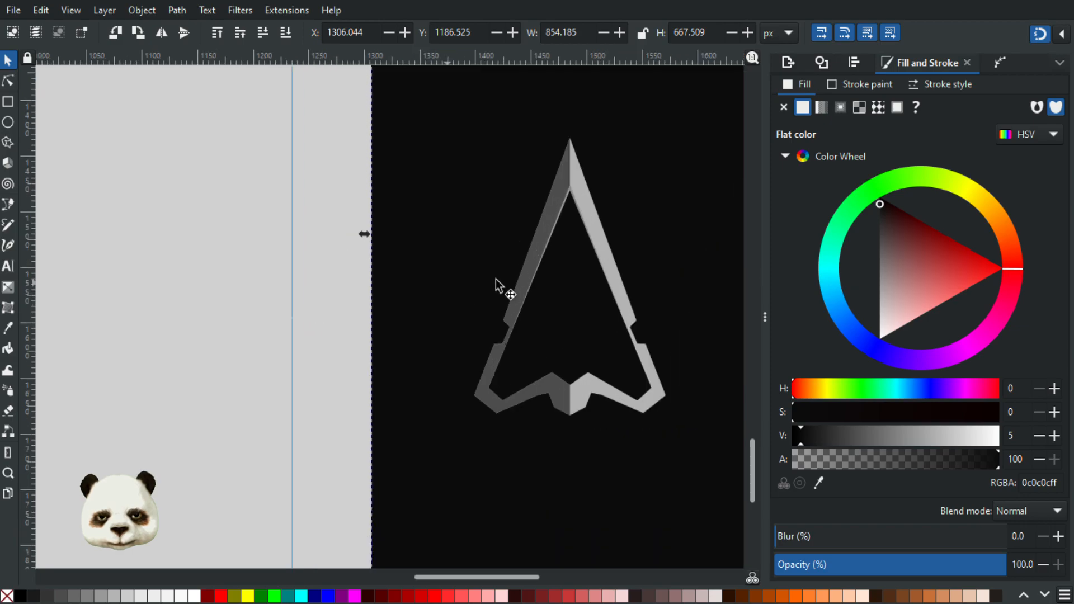
{"action": "left_click_drag", "start_coordinate": [586, 299], "coordinate": [482, 343]}
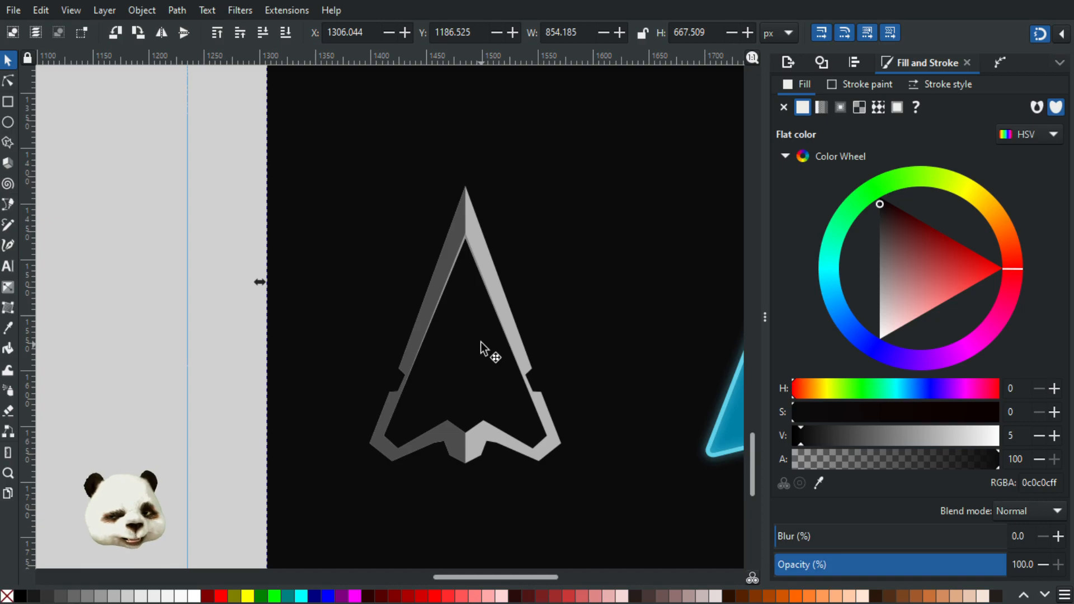
{"action": "scroll", "coordinate": [451, 435], "scroll_direction": "up", "scroll_amount": 3}
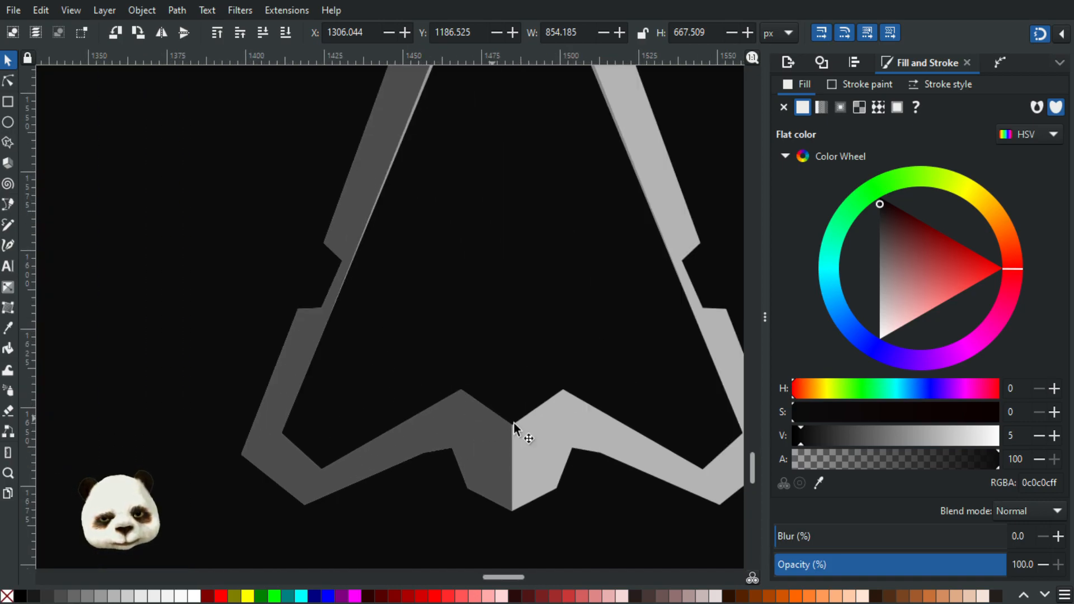
{"action": "key", "text": "shift+backslash"}
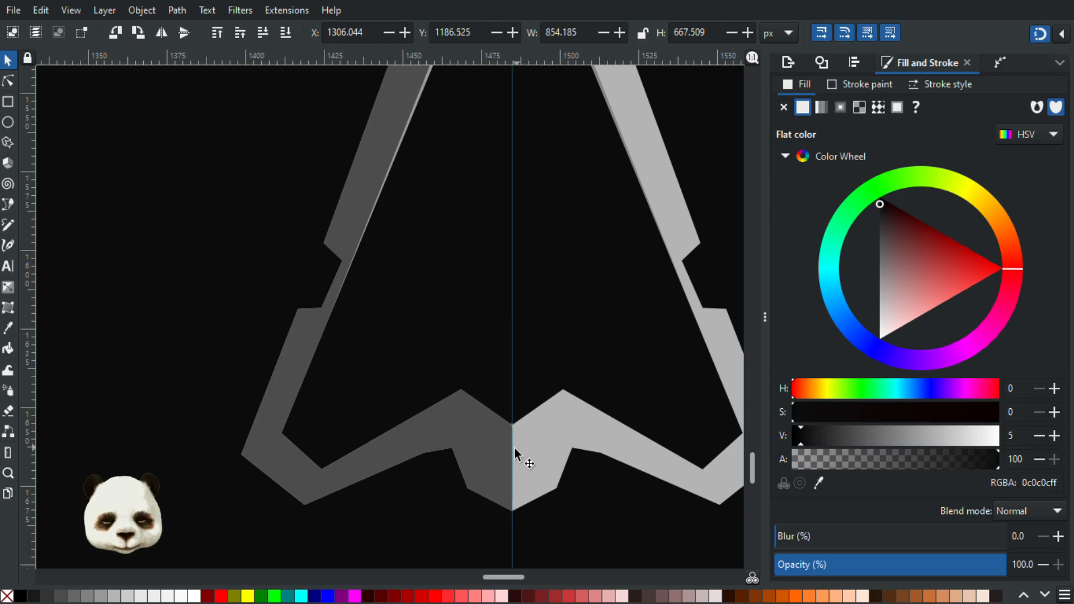
Step: With the Pen tool and snapping, trace the left half's lower inner edge from the centre notch over the peak to the inner corner
{"action": "key", "text": "n"}
{"action": "scroll", "coordinate": [511, 430], "scroll_direction": "up", "scroll_amount": 3}
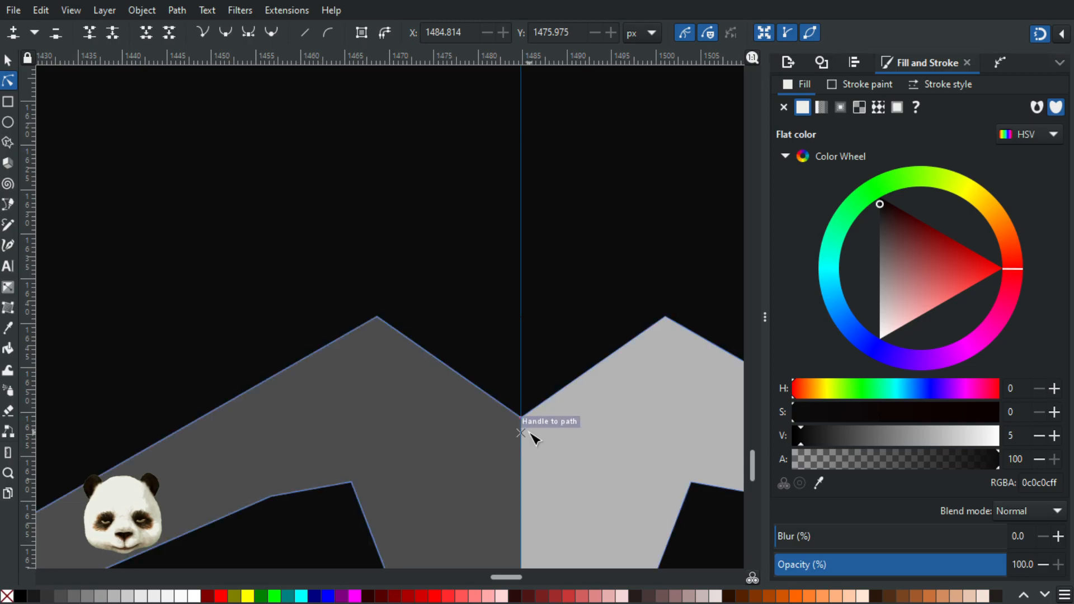
{"action": "key", "text": "b"}
{"action": "left_click", "coordinate": [521, 416]}
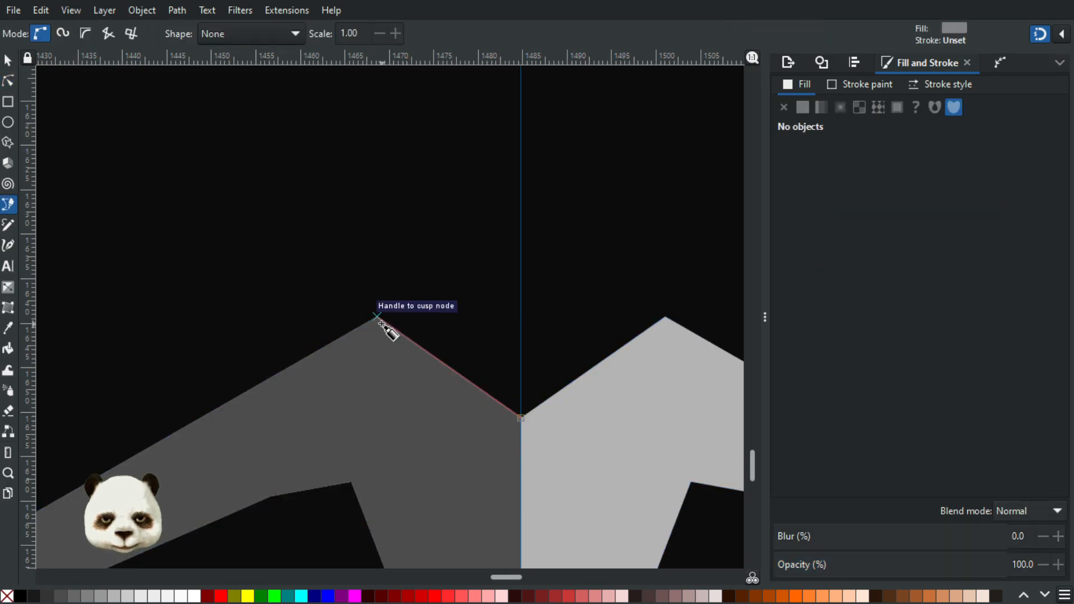
{"action": "left_click", "coordinate": [377, 317]}
{"action": "scroll", "coordinate": [251, 394], "scroll_direction": "down", "scroll_amount": 3}
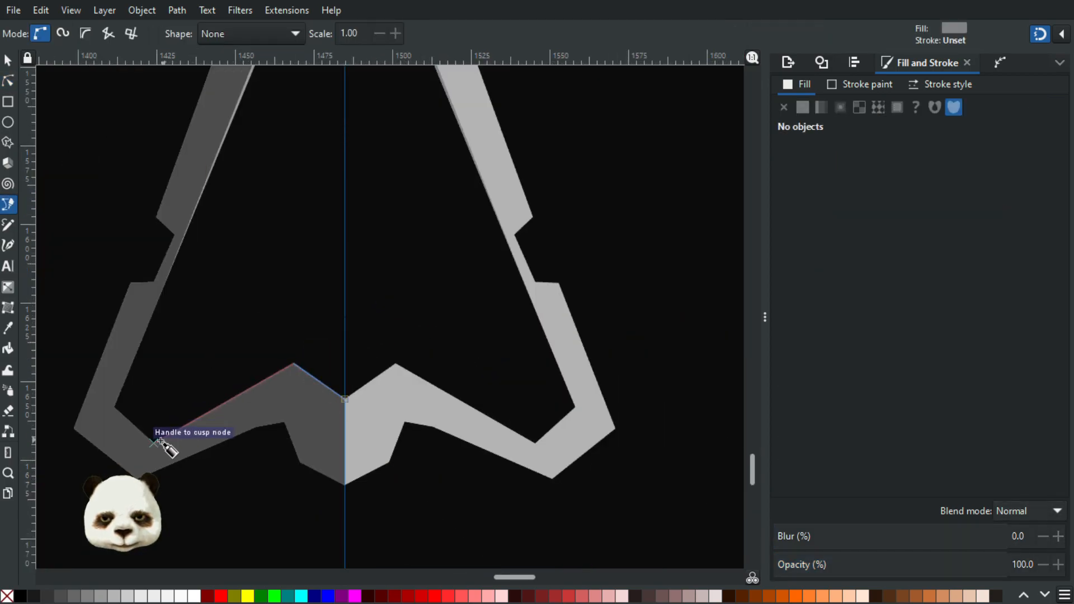
{"action": "left_click", "coordinate": [207, 415]}
Step: Draw the return edge slightly below the peak with snapping off, snap its end to the centre guide and close the strip at the notch
{"action": "scroll", "coordinate": [290, 375], "scroll_direction": "up", "scroll_amount": 3}
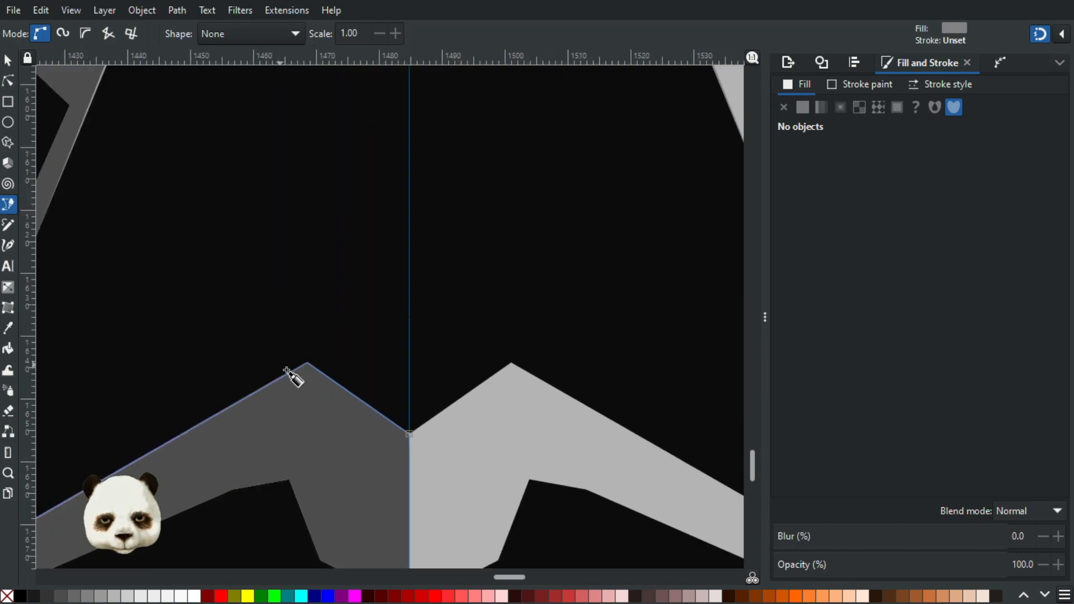
{"action": "key", "text": "percent"}
{"action": "scroll", "coordinate": [317, 381], "scroll_direction": "up", "scroll_amount": 1}
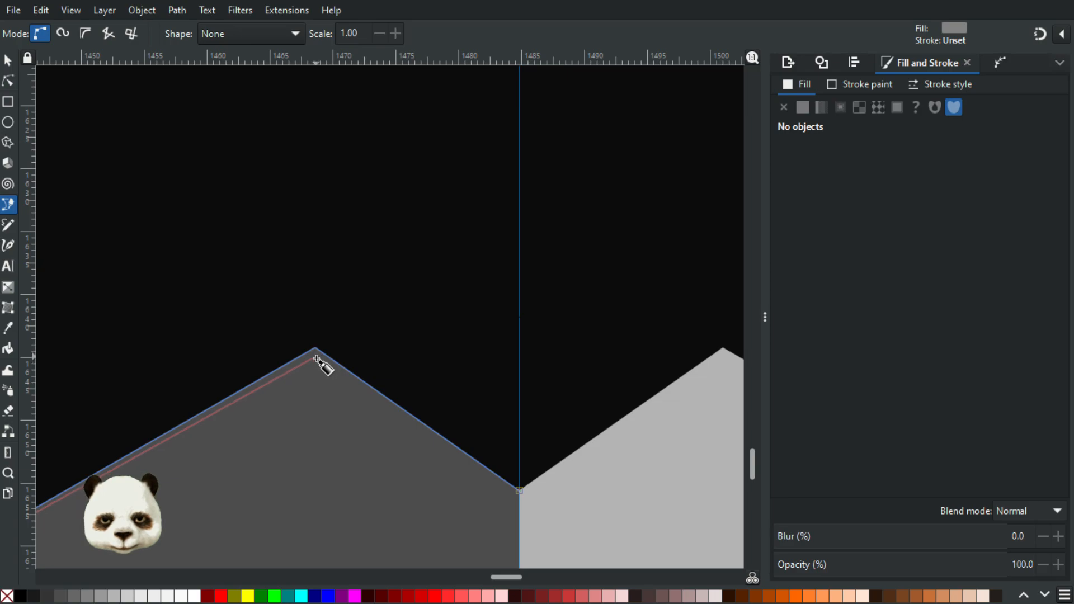
{"action": "left_click", "coordinate": [315, 360]}
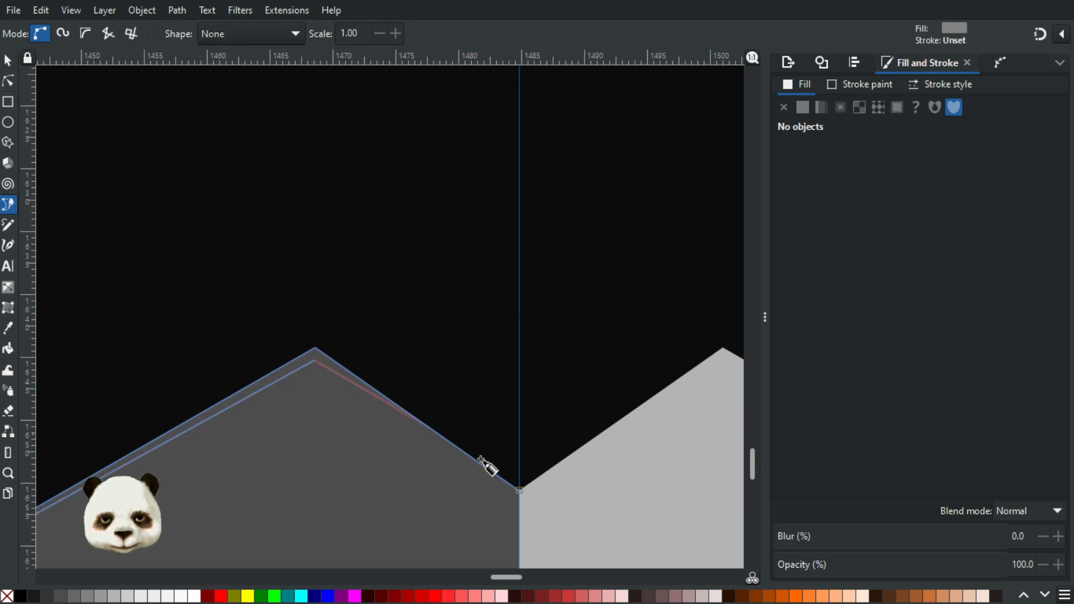
{"action": "key", "text": "shift+5"}
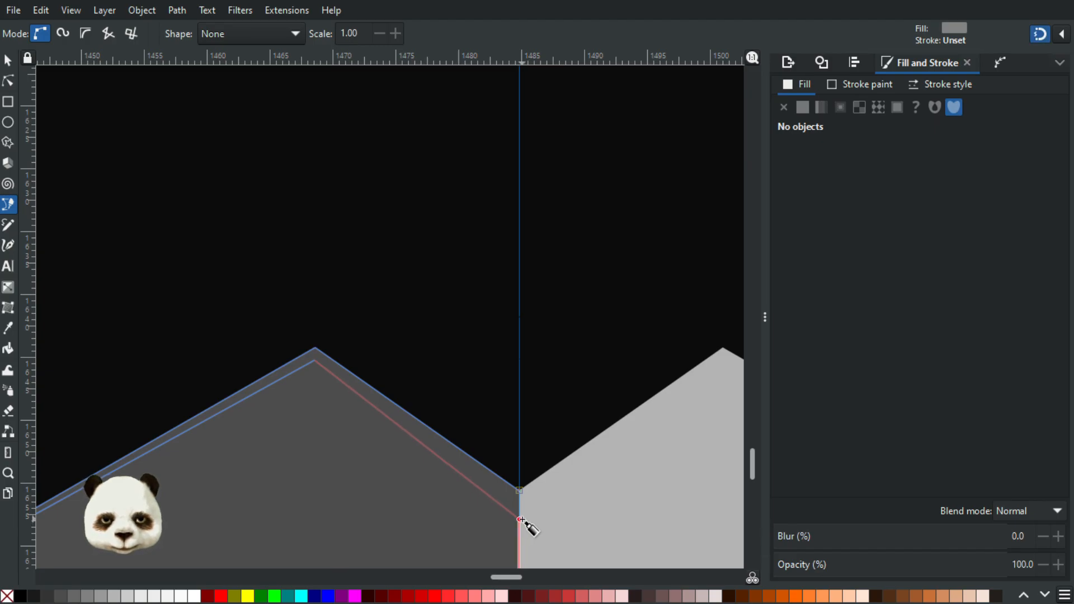
{"action": "left_click", "coordinate": [520, 520]}
{"action": "left_click", "coordinate": [519, 489]}
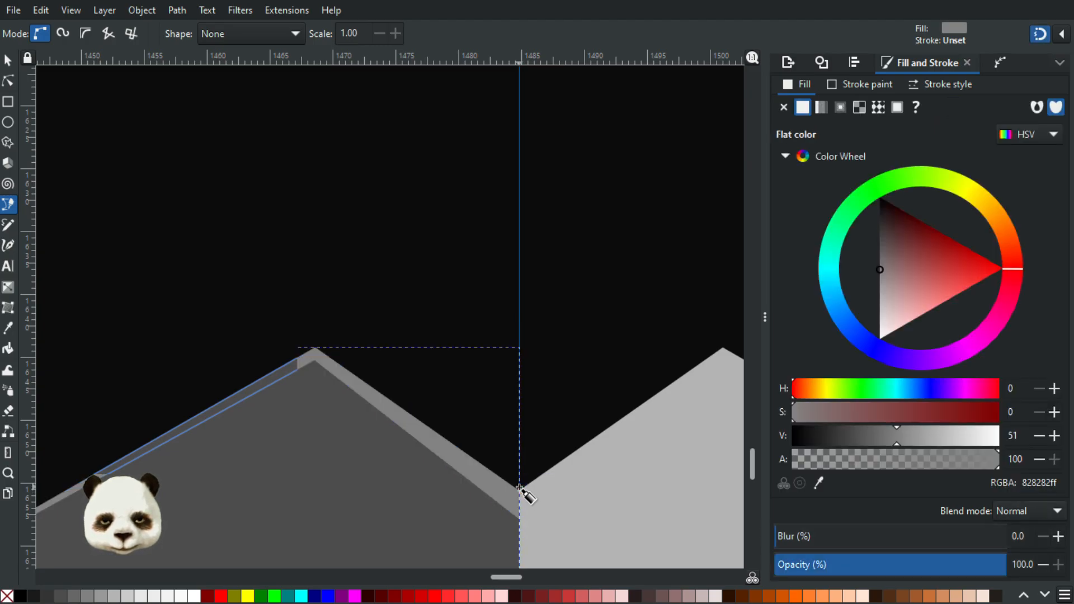
Step: Fill the lower left strip with grey 9c9c9c sampled from the upper left strip, and deselect it
{"action": "scroll", "coordinate": [520, 489], "scroll_direction": "down", "scroll_amount": 3}
{"action": "key", "text": "d"}
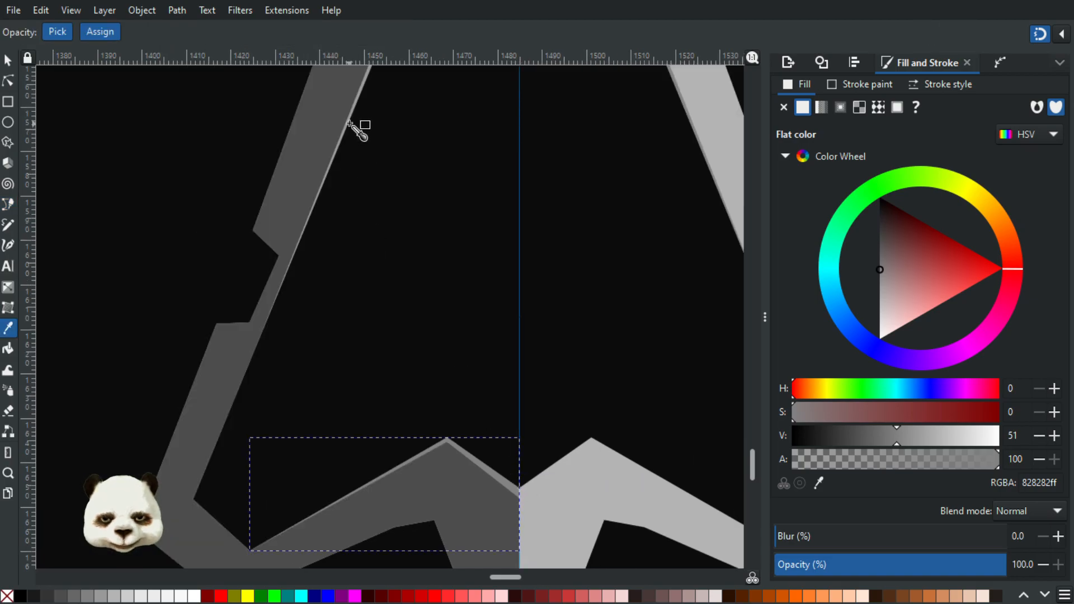
{"action": "left_click", "coordinate": [350, 120]}
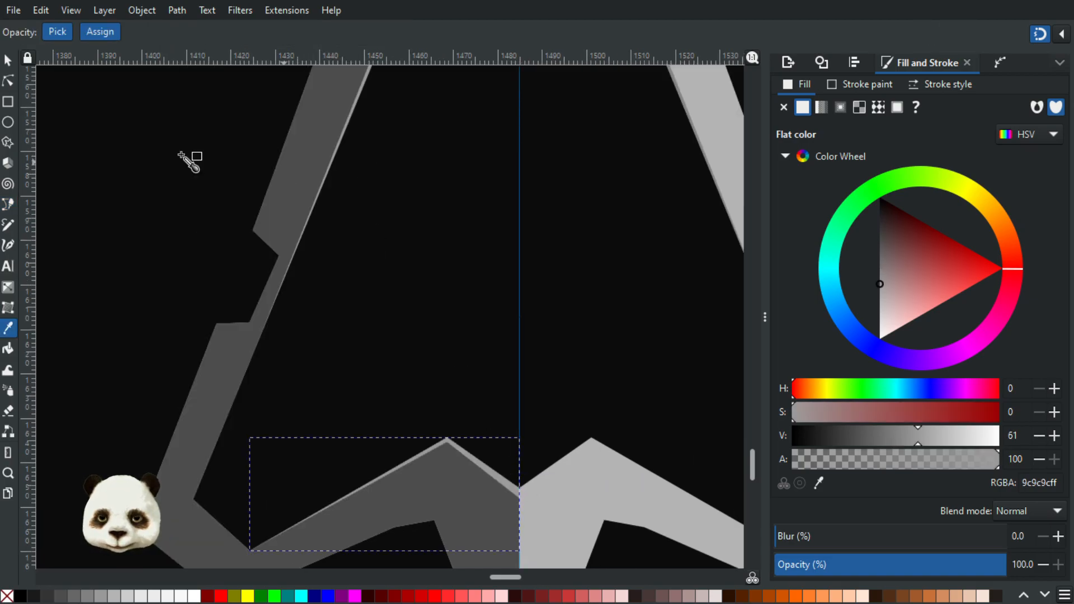
{"action": "left_click", "coordinate": [8, 64]}
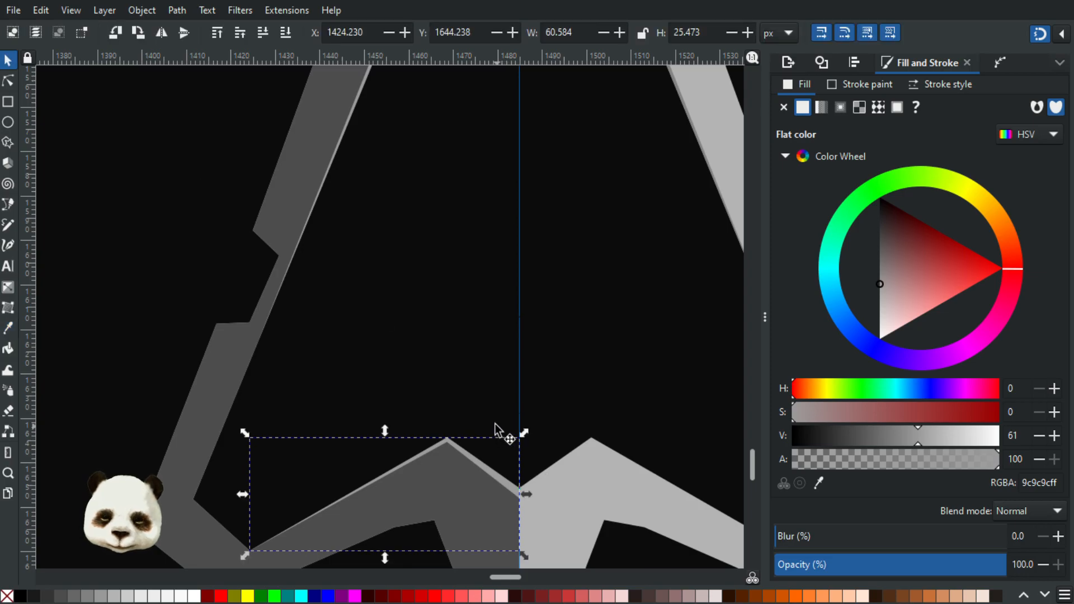
{"action": "scroll", "coordinate": [495, 426], "scroll_direction": "down", "scroll_amount": 2, "text": "ctrl"}
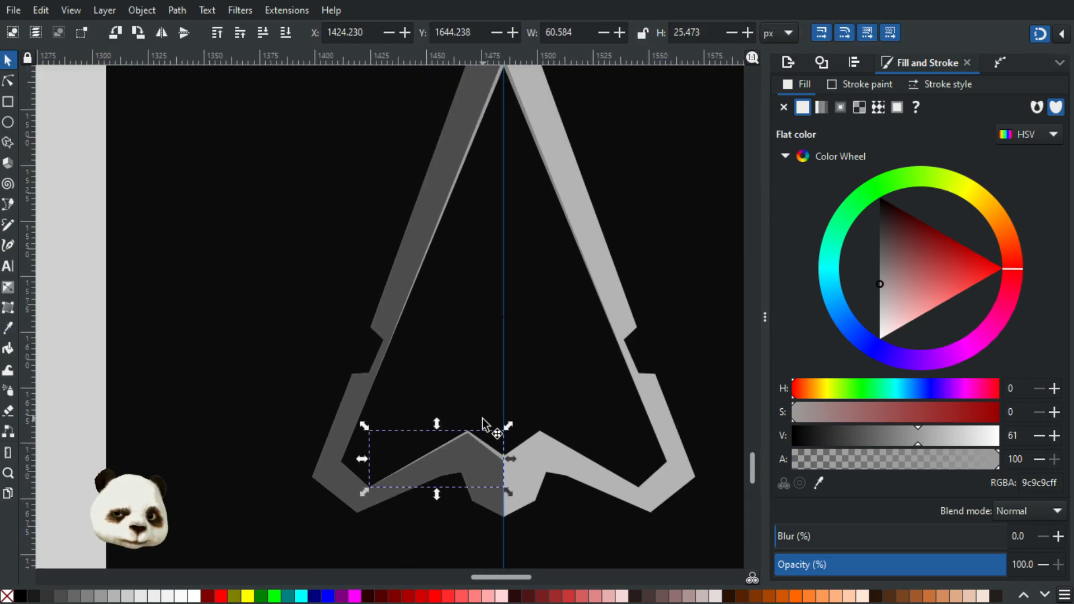
{"action": "left_click", "coordinate": [126, 350]}
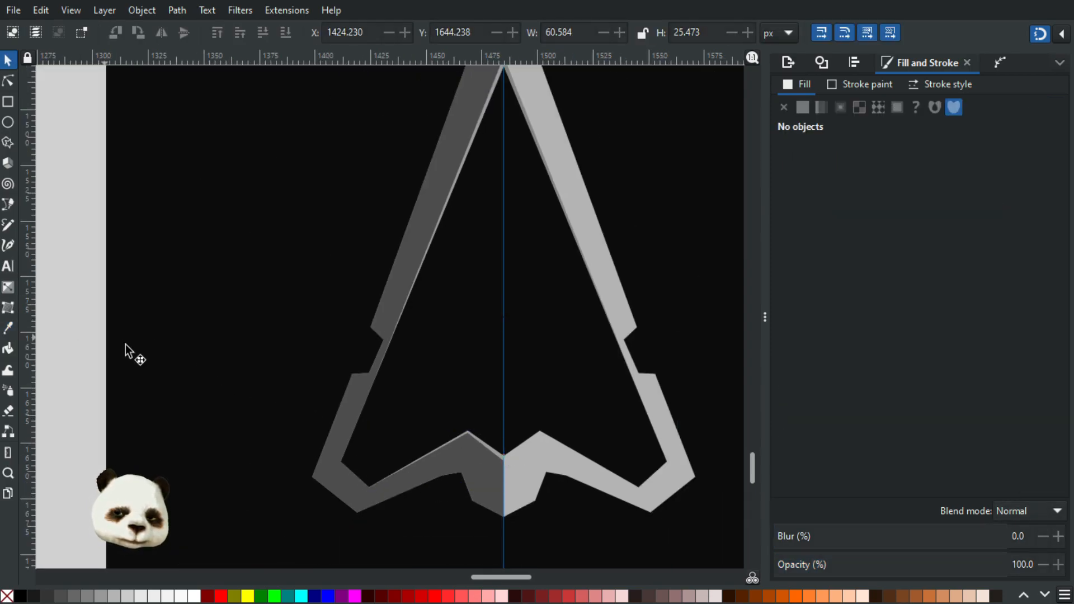
Step: Duplicate the lower left strip and mirror it across the centre guide onto the right half's lower inner edge
{"action": "scroll", "coordinate": [285, 420], "scroll_direction": "down", "scroll_amount": 3, "text": "ctrl"}
{"action": "scroll", "coordinate": [268, 403], "scroll_direction": "up", "scroll_amount": 2, "text": "ctrl"}
{"action": "scroll", "coordinate": [238, 372], "scroll_direction": "down", "scroll_amount": 1, "text": "ctrl"}
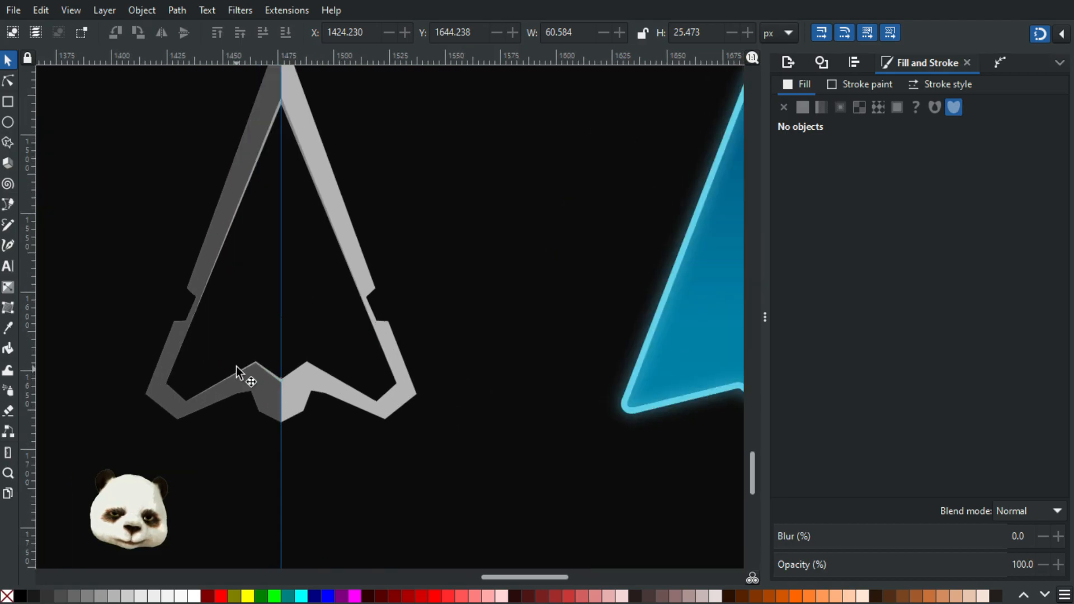
{"action": "scroll", "coordinate": [238, 372], "scroll_direction": "up", "scroll_amount": 4, "text": "ctrl"}
{"action": "left_click", "coordinate": [324, 384]}
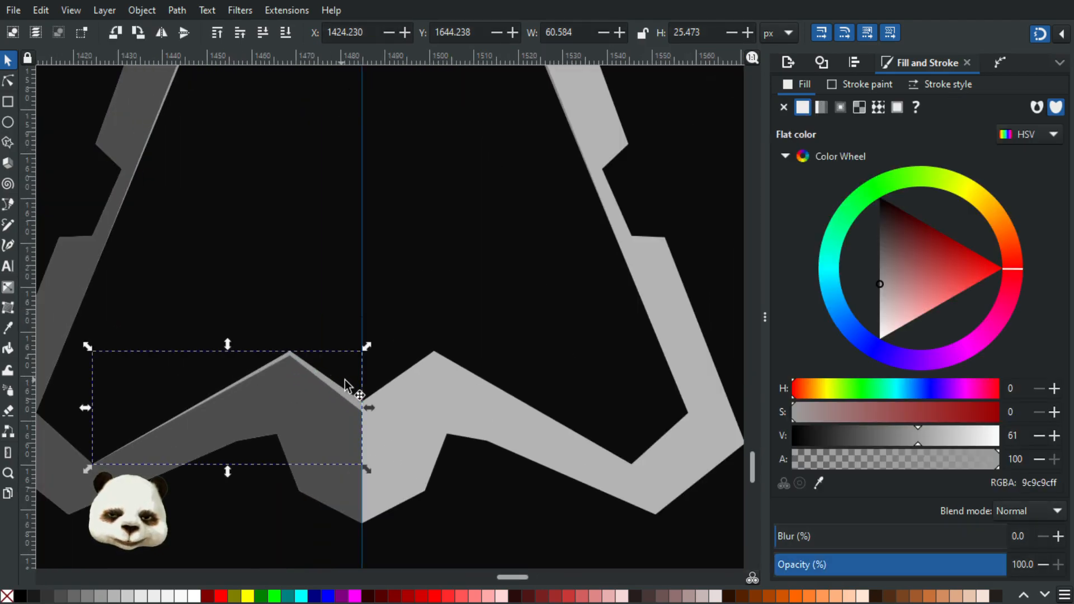
{"action": "key", "text": "ctrl+d"}
{"action": "left_click_drag", "start_coordinate": [85, 409], "coordinate": [628, 413]}
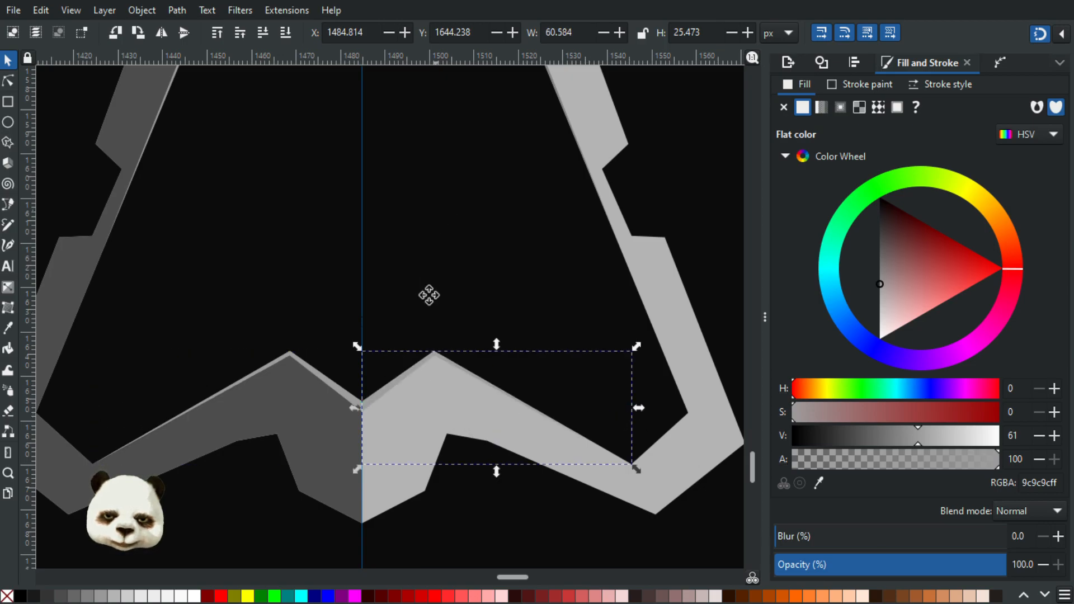
Step: Fill the lower right strip with grey 828282 sampled from the upper right strip, and deselect it
{"action": "scroll", "coordinate": [436, 220], "scroll_direction": "up", "scroll_amount": 10}
{"action": "key", "text": "d"}
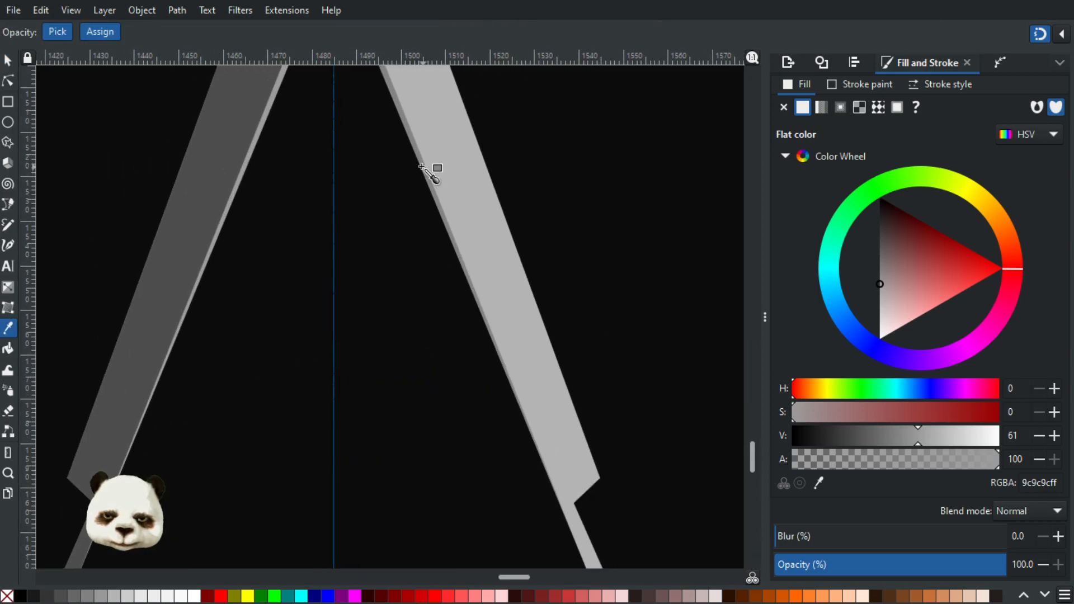
{"action": "left_click", "coordinate": [421, 181]}
{"action": "scroll", "coordinate": [420, 180], "scroll_direction": "down", "scroll_amount": 4}
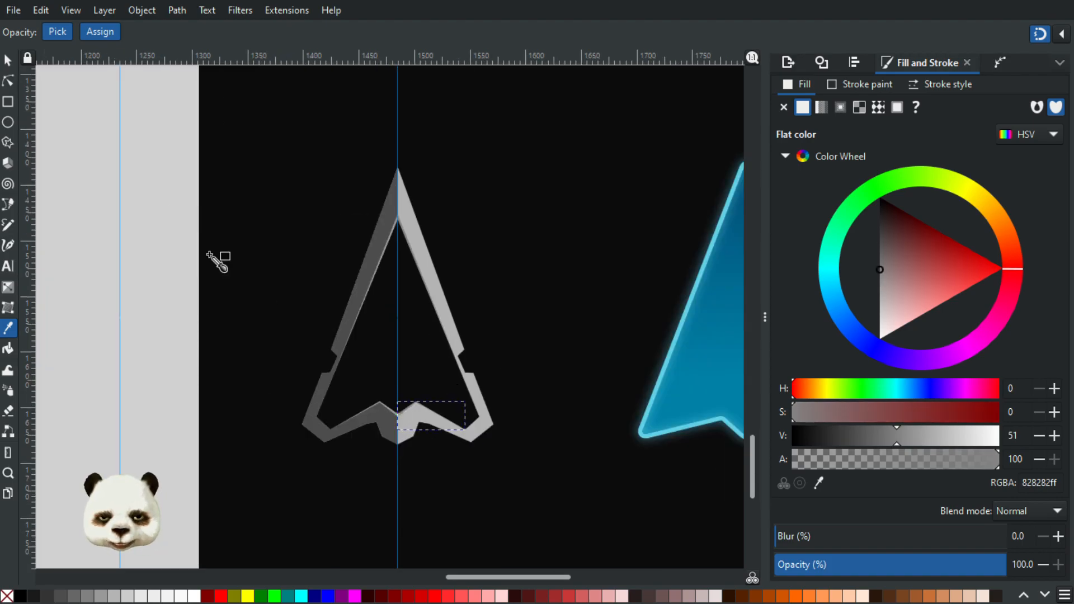
{"action": "left_click", "coordinate": [11, 62]}
{"action": "left_click", "coordinate": [126, 195]}
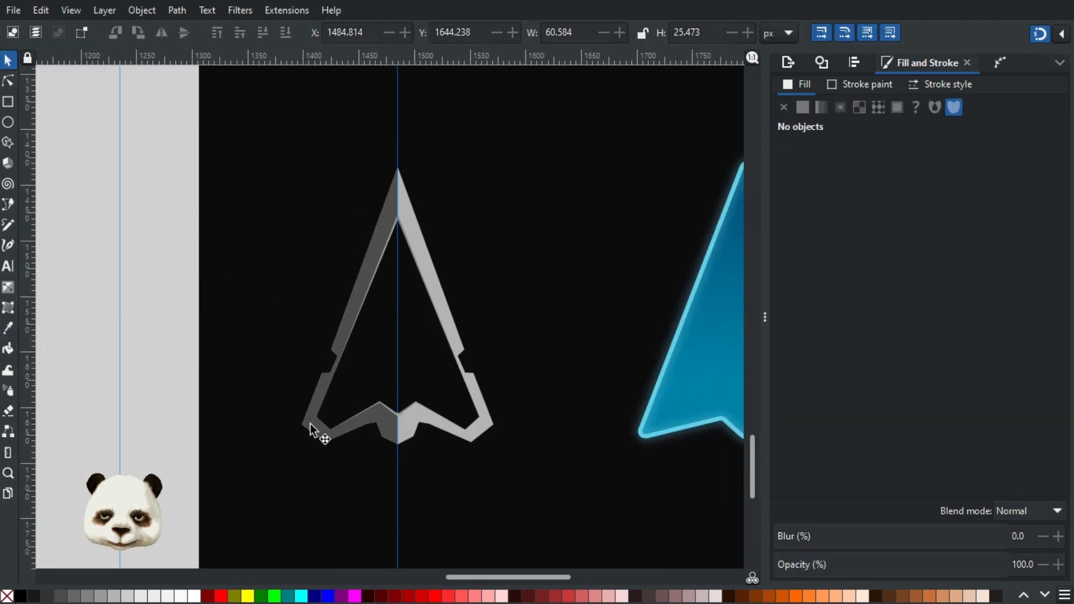
Step: Delete the centre guide and examine the arrow's inner-edge strips against the black background
{"action": "scroll", "coordinate": [454, 443], "scroll_direction": "up", "scroll_amount": 2}
{"action": "scroll", "coordinate": [307, 367], "scroll_direction": "up", "scroll_amount": 3}
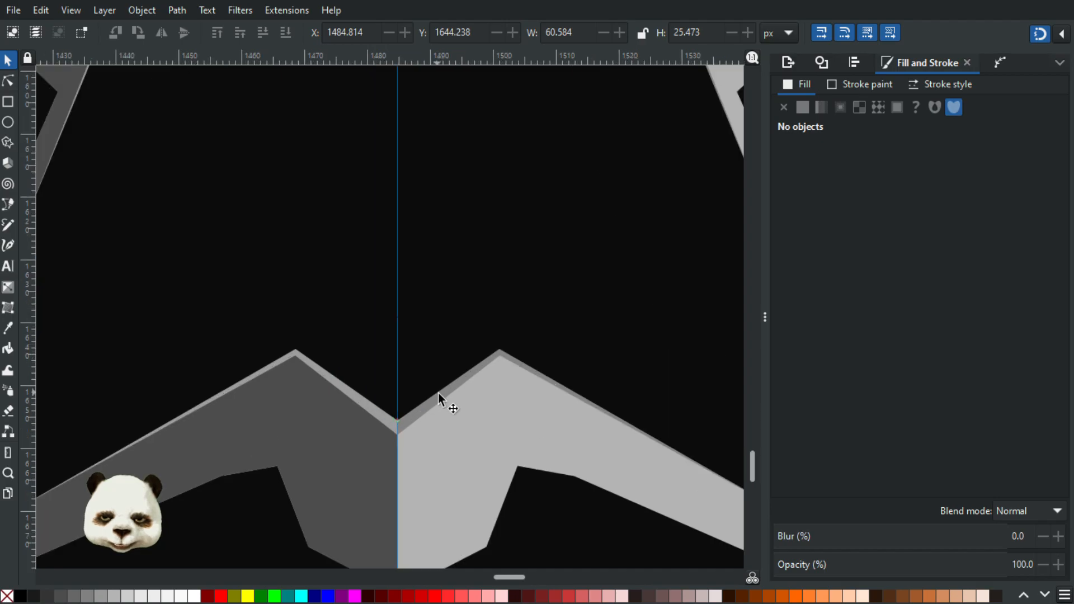
{"action": "scroll", "coordinate": [438, 394], "scroll_direction": "down", "scroll_amount": 6}
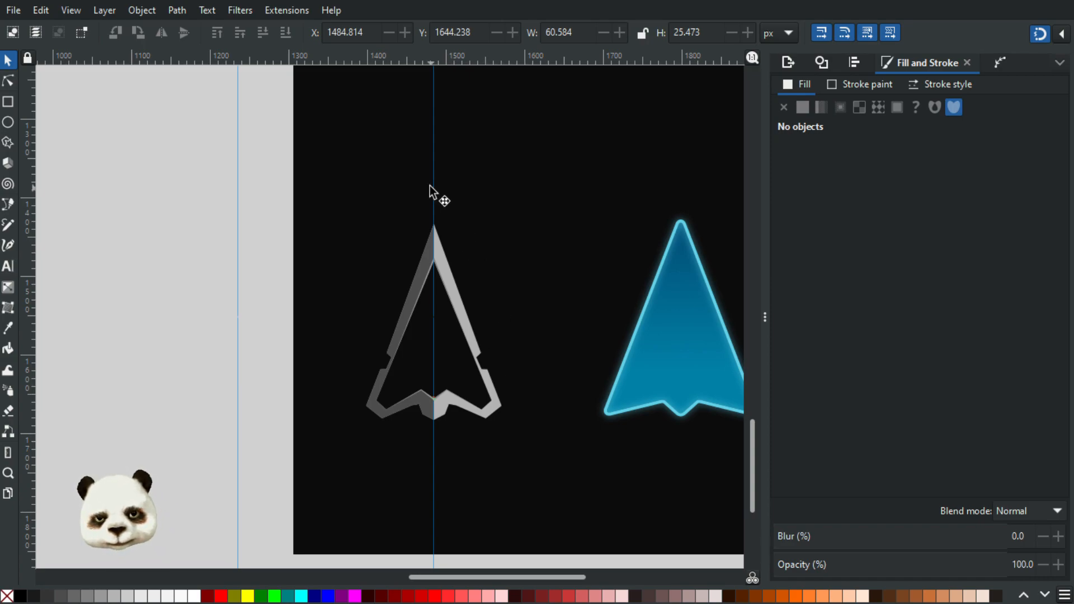
{"action": "key", "text": "Delete"}
{"action": "left_click", "coordinate": [508, 474]}
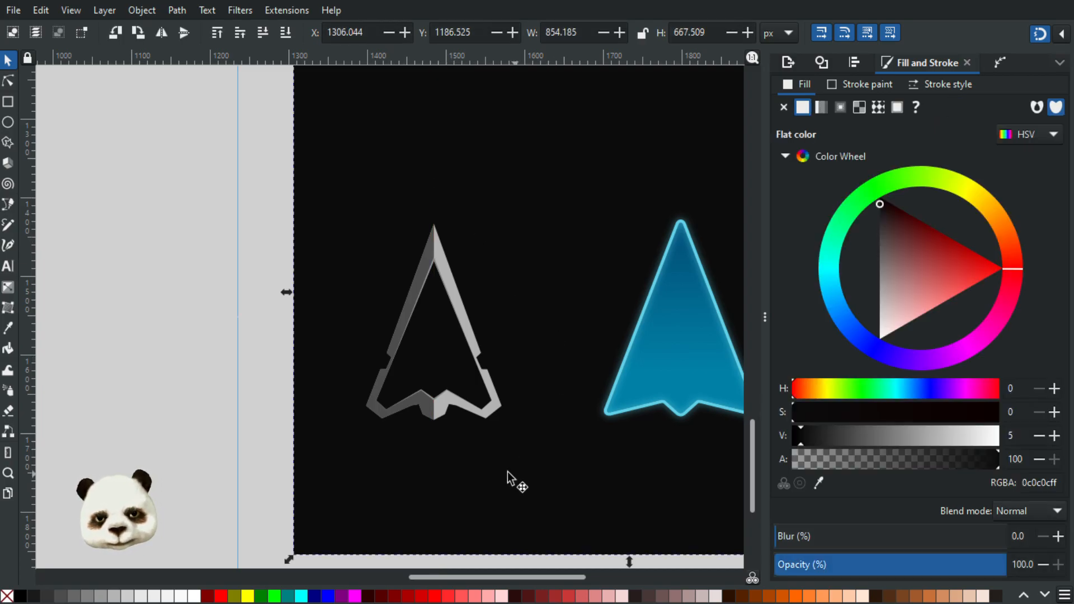
{"action": "scroll", "coordinate": [508, 474], "scroll_direction": "down", "scroll_amount": 2}
{"action": "scroll", "coordinate": [479, 449], "scroll_direction": "up", "scroll_amount": 2}
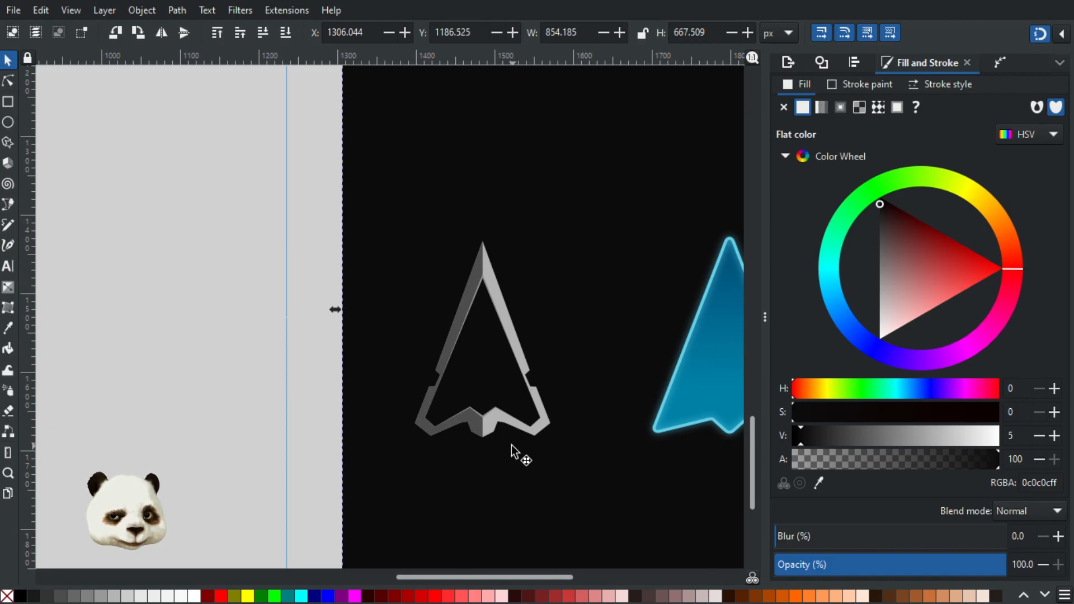
{"action": "scroll", "coordinate": [492, 416], "scroll_direction": "up", "scroll_amount": 4}
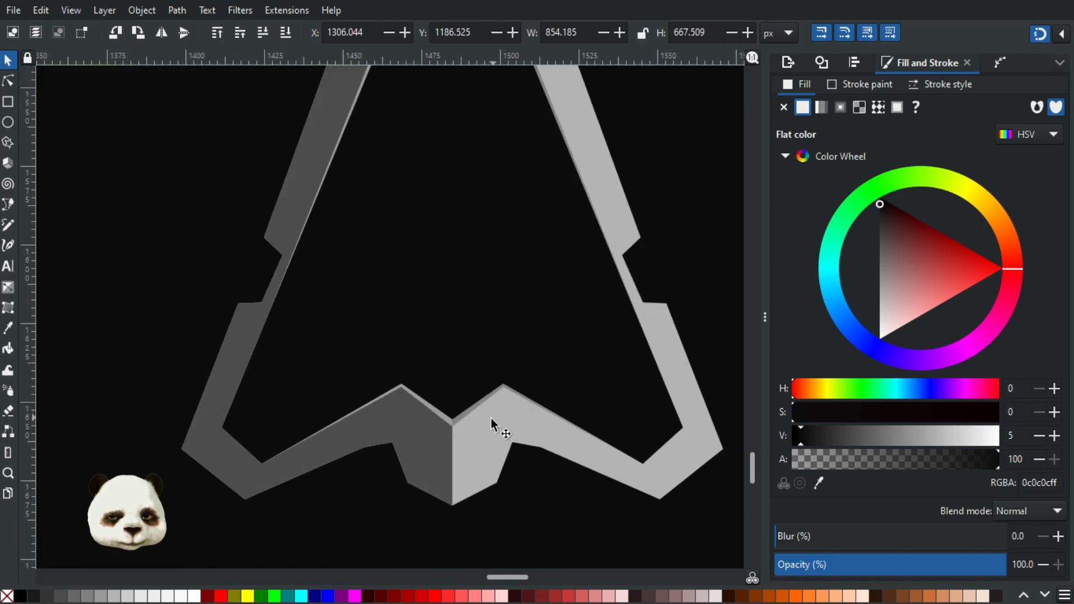
Step: Try a linear gradient across the arrow's dark left half, running outward from the centre line, and undo it
{"action": "left_click", "coordinate": [393, 432]}
{"action": "left_click", "coordinate": [420, 479]}
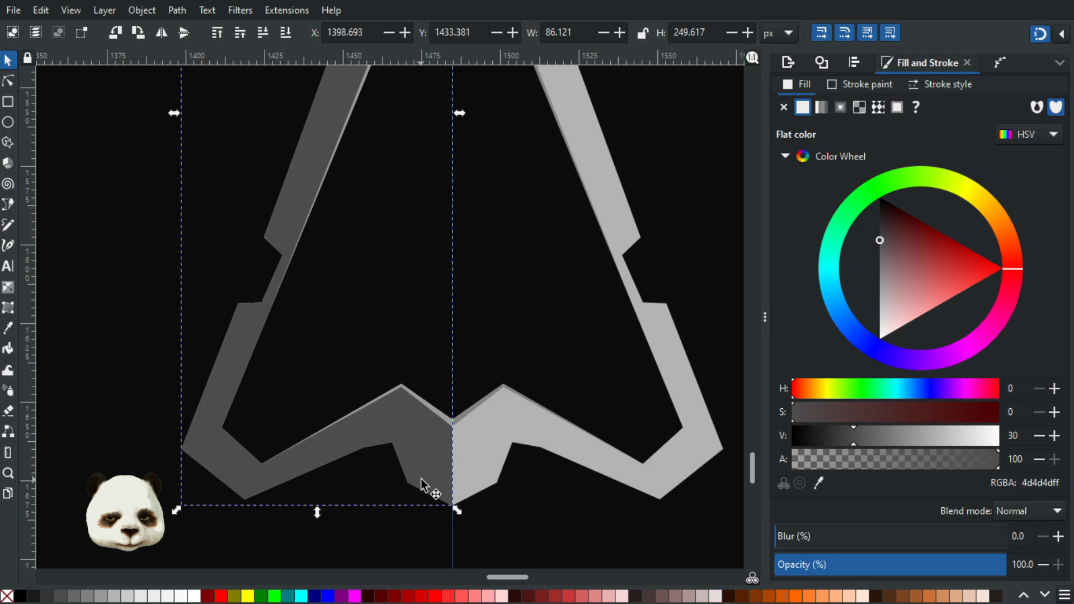
{"action": "key", "text": "g"}
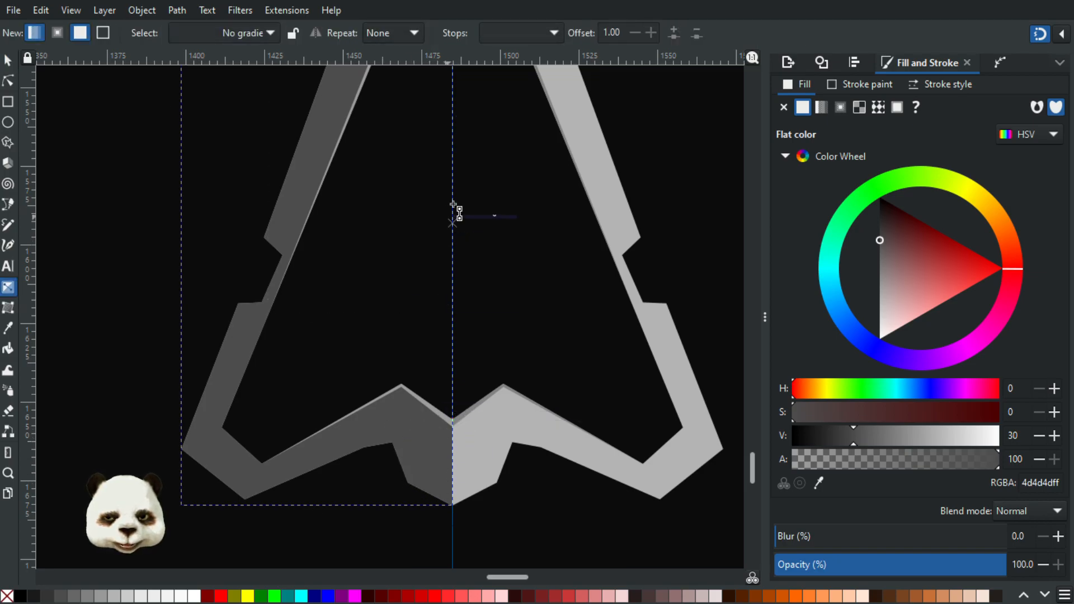
{"action": "left_click_drag", "start_coordinate": [452, 226], "coordinate": [215, 249]}
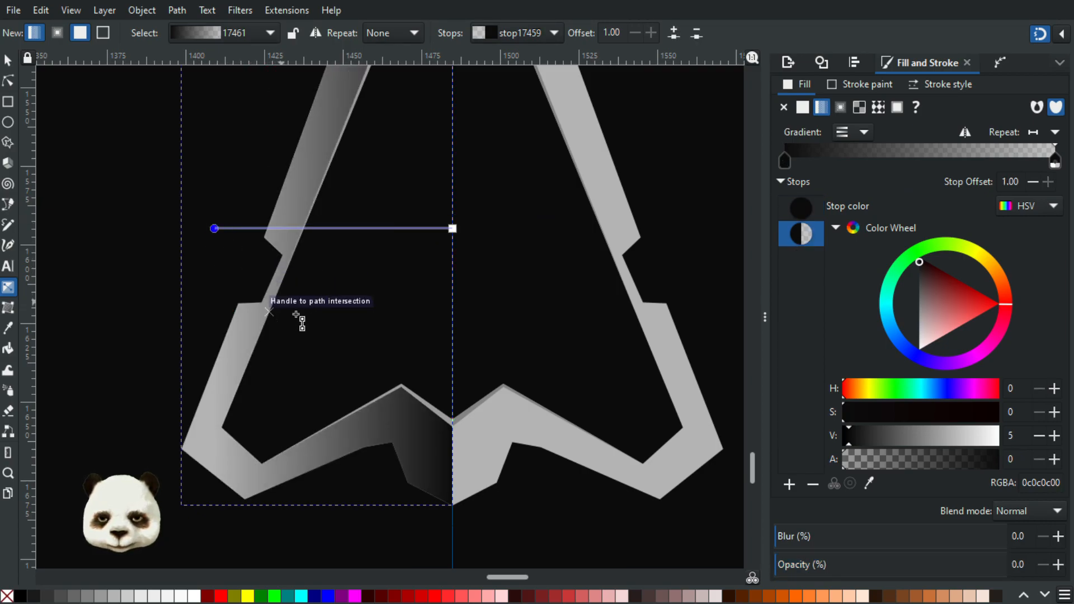
{"action": "key", "text": "ctrl+z"}
Step: Place a duplicate of the dark left half about 99 px to its left as a colour reference, and reselect the original
{"action": "left_click", "coordinate": [8, 60]}
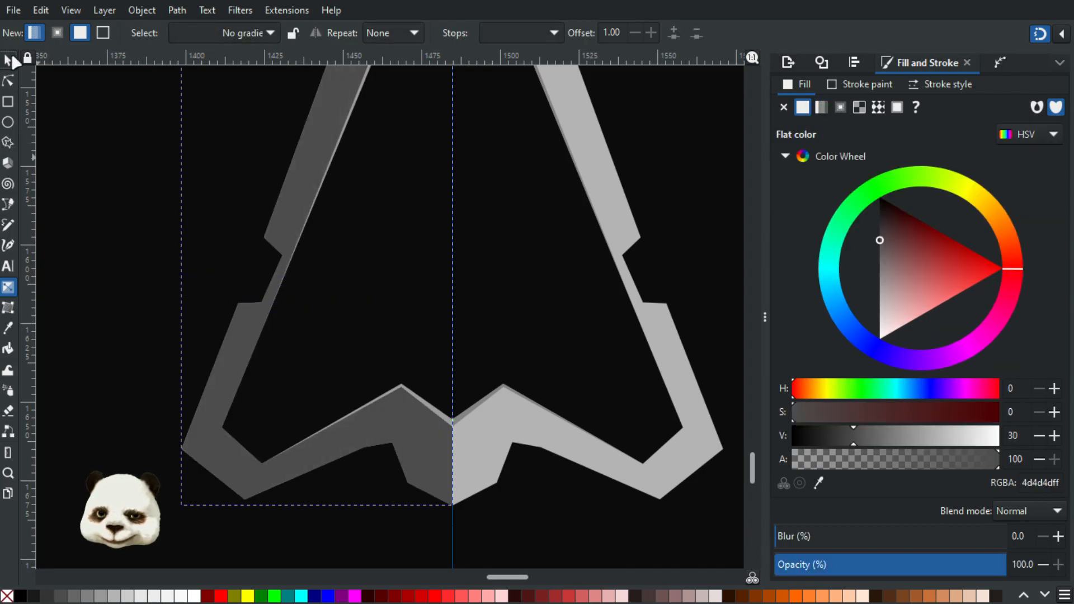
{"action": "left_click_drag", "start_coordinate": [432, 469], "coordinate": [111, 464]}
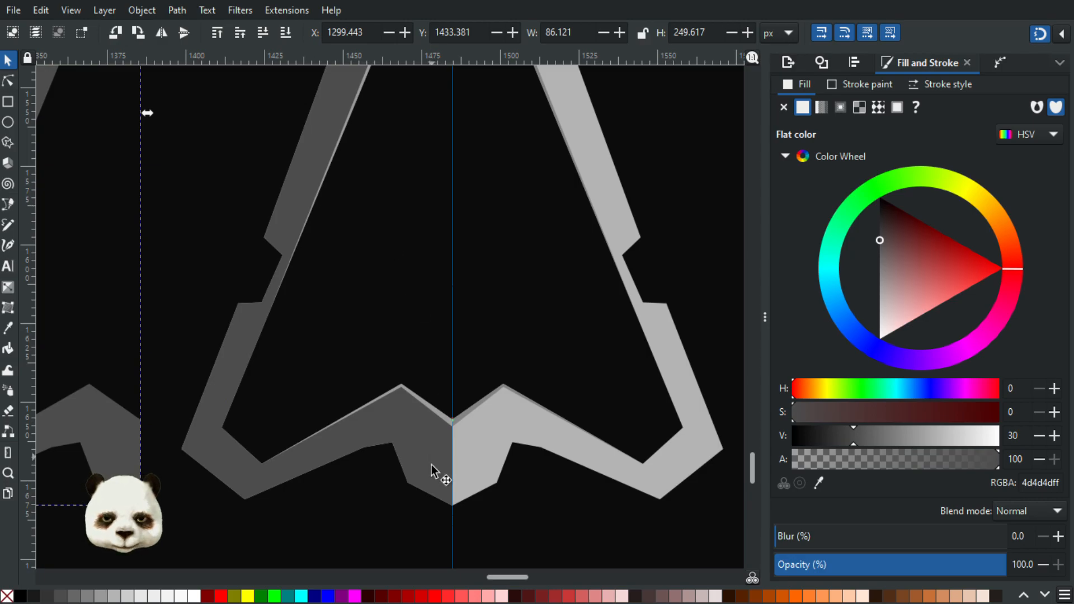
{"action": "key", "text": "ctrl+z"}
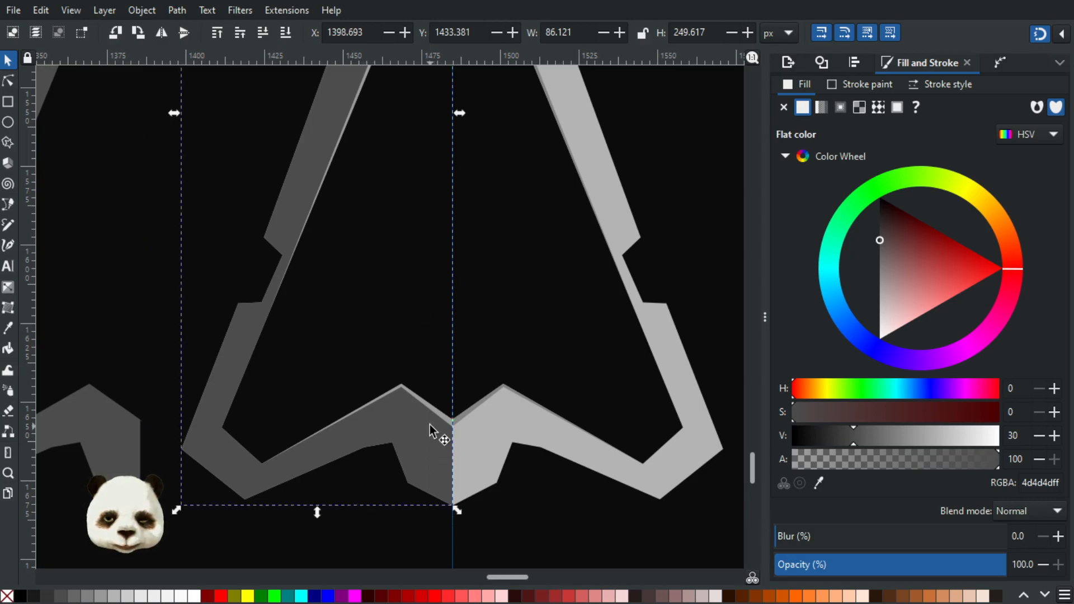
Step: Draw a linear gradient on the left half from the centre guide outward, and sample the duplicate's grey 4d4d4d for the outer stop
{"action": "key", "text": "g"}
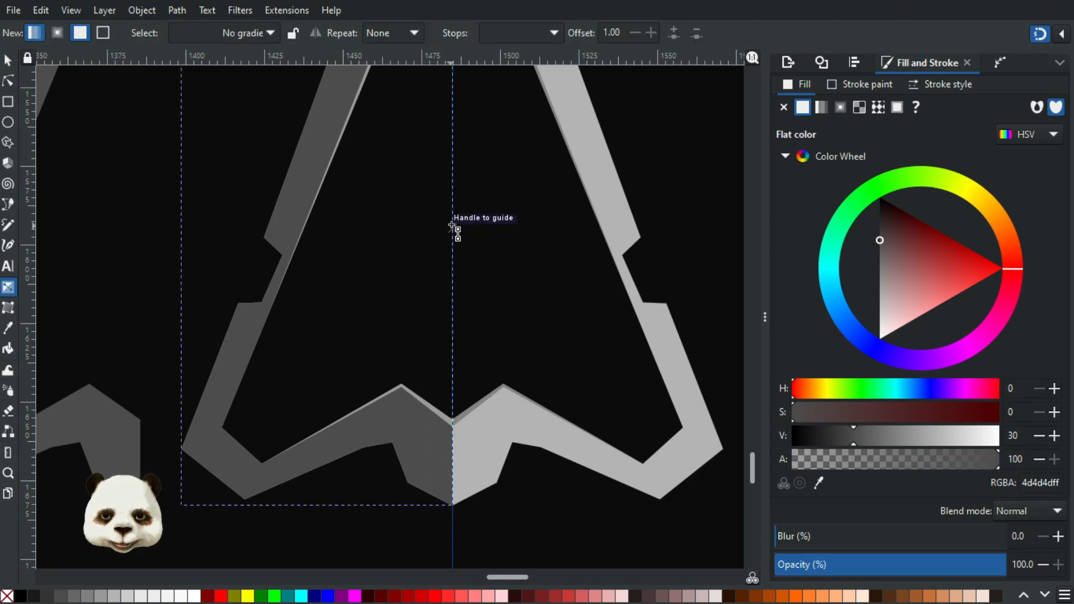
{"action": "left_click_drag", "start_coordinate": [453, 227], "coordinate": [249, 229]}
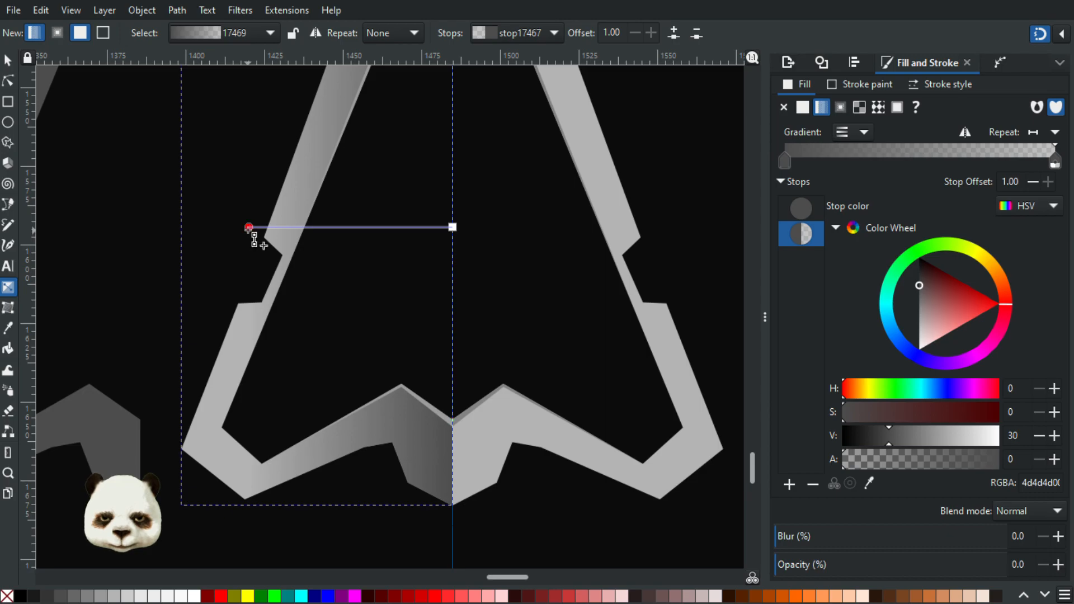
{"action": "scroll", "coordinate": [259, 293], "scroll_direction": "down", "scroll_amount": 2}
{"action": "left_click_drag", "start_coordinate": [270, 322], "coordinate": [433, 424]}
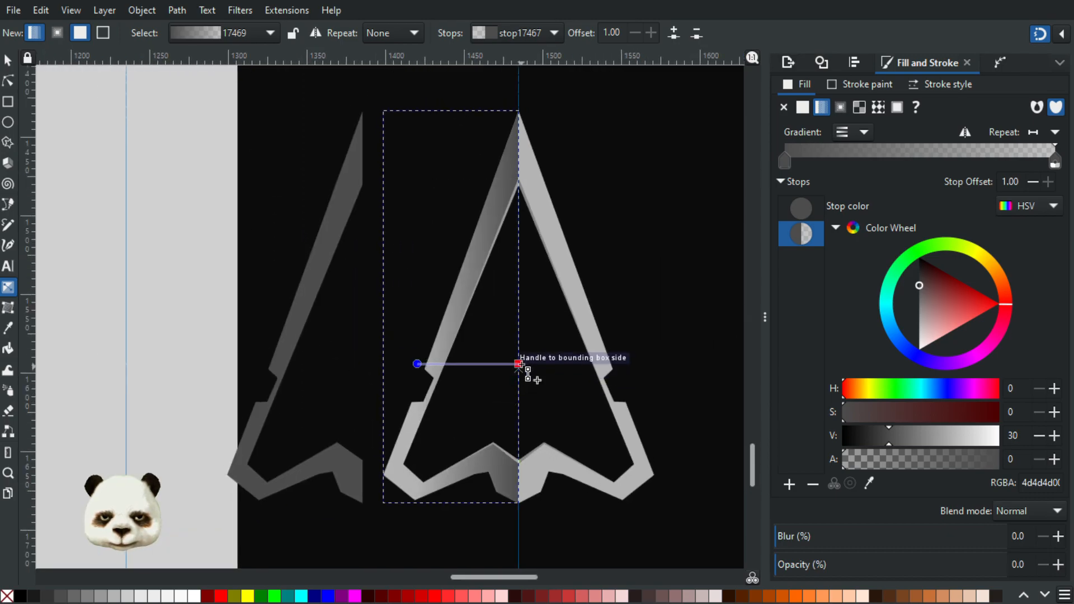
{"action": "left_click", "coordinate": [519, 363]}
{"action": "key", "text": "d"}
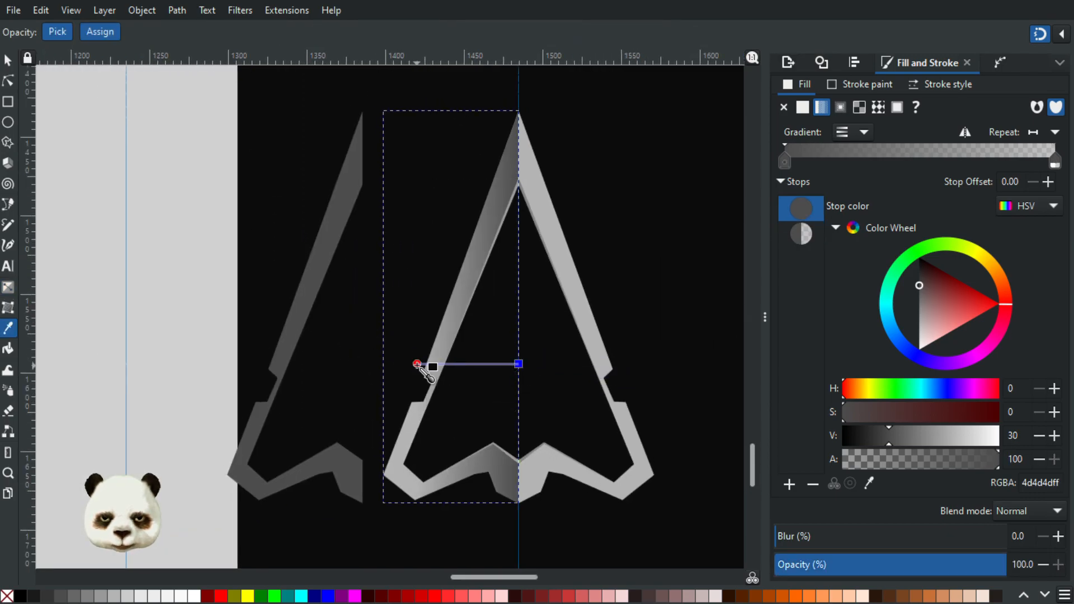
{"action": "left_click", "coordinate": [417, 364]}
{"action": "left_click", "coordinate": [300, 317]}
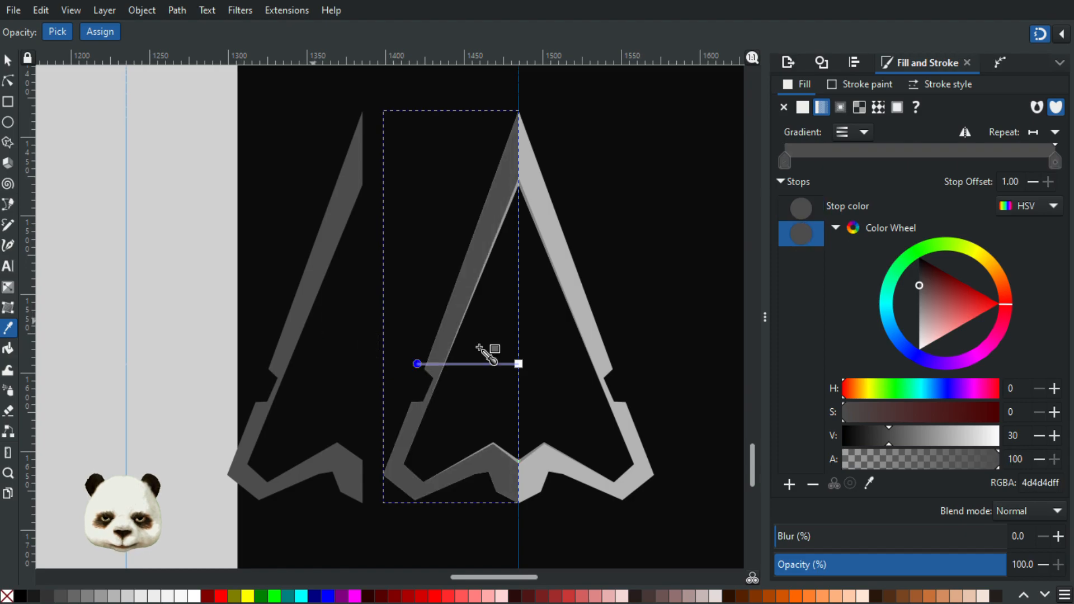
Step: Darken the left half's centre gradient stop to V 25 (404040), and deselect the shape
{"action": "left_click", "coordinate": [519, 363]}
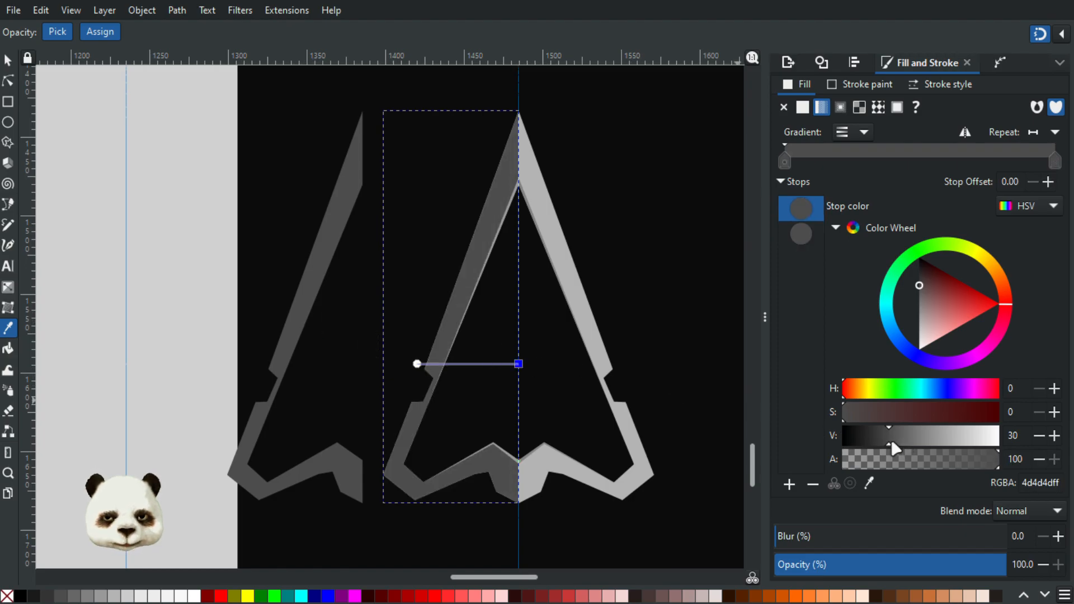
{"action": "left_click_drag", "start_coordinate": [891, 439], "coordinate": [881, 436]}
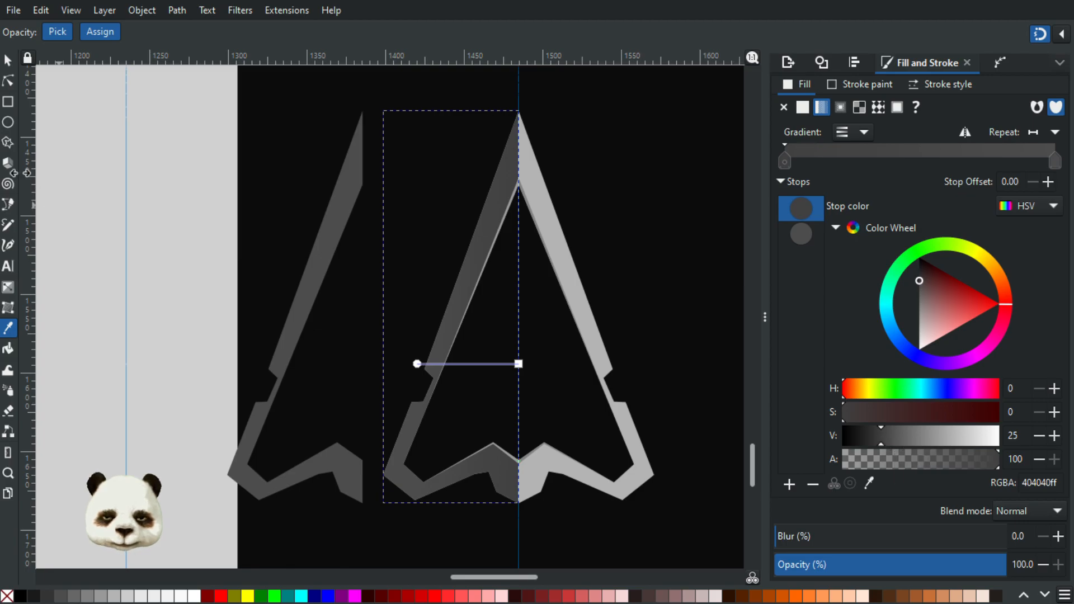
{"action": "left_click", "coordinate": [8, 60]}
{"action": "left_click", "coordinate": [124, 162]}
{"action": "scroll", "coordinate": [215, 247], "scroll_direction": "down", "scroll_amount": 2}
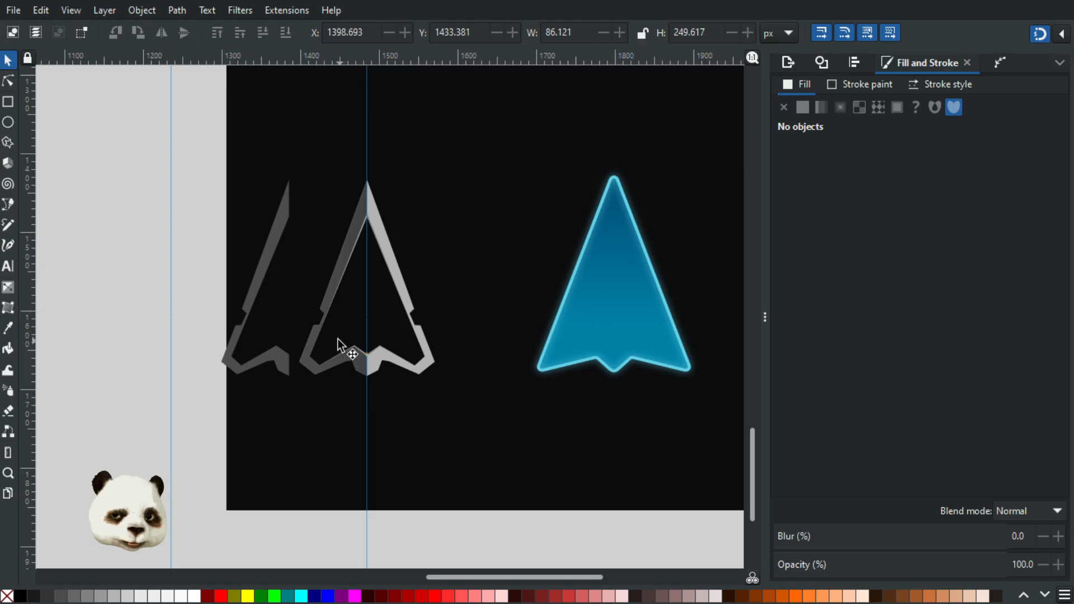
Step: Place a duplicate of the full light-grey arrow about 220 px to the left, and delete the spare dark left half
{"action": "left_click", "coordinate": [388, 250]}
{"action": "scroll", "coordinate": [363, 210], "scroll_direction": "up", "scroll_amount": 2}
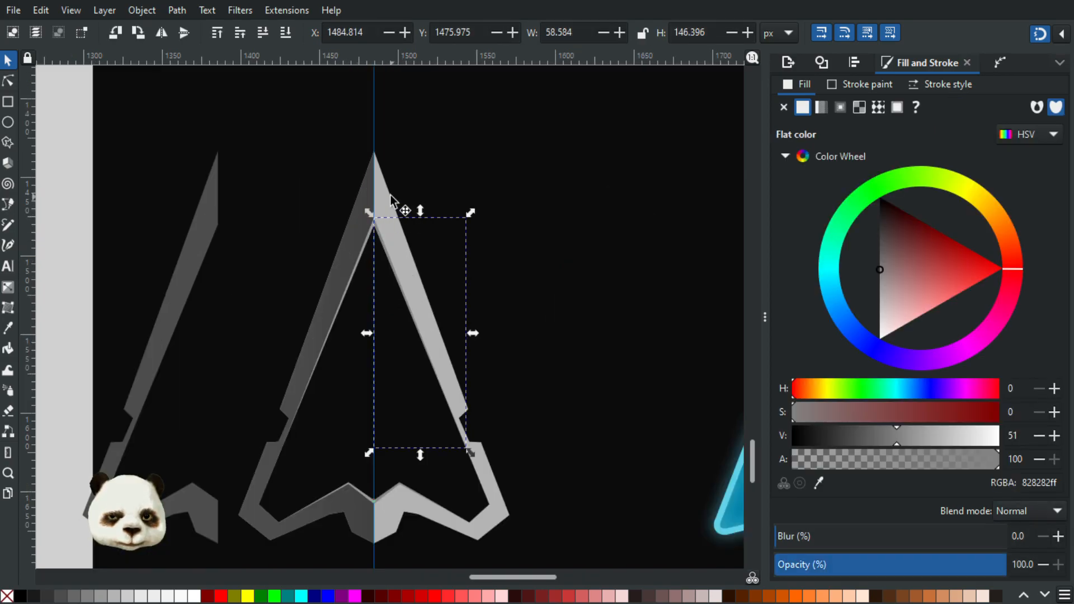
{"action": "left_click", "coordinate": [388, 203]}
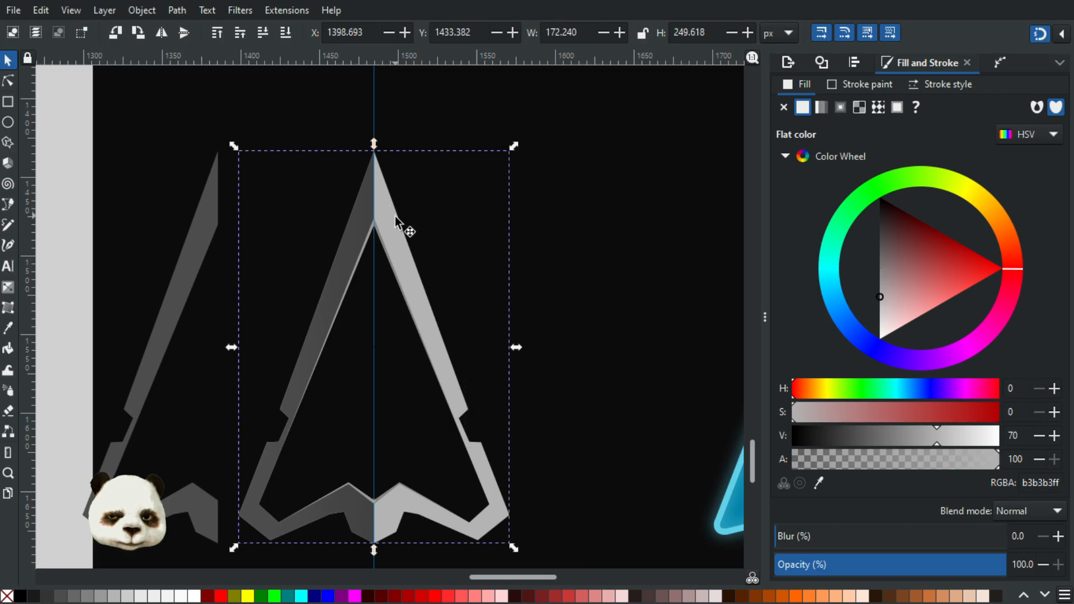
{"action": "key", "text": "Home"}
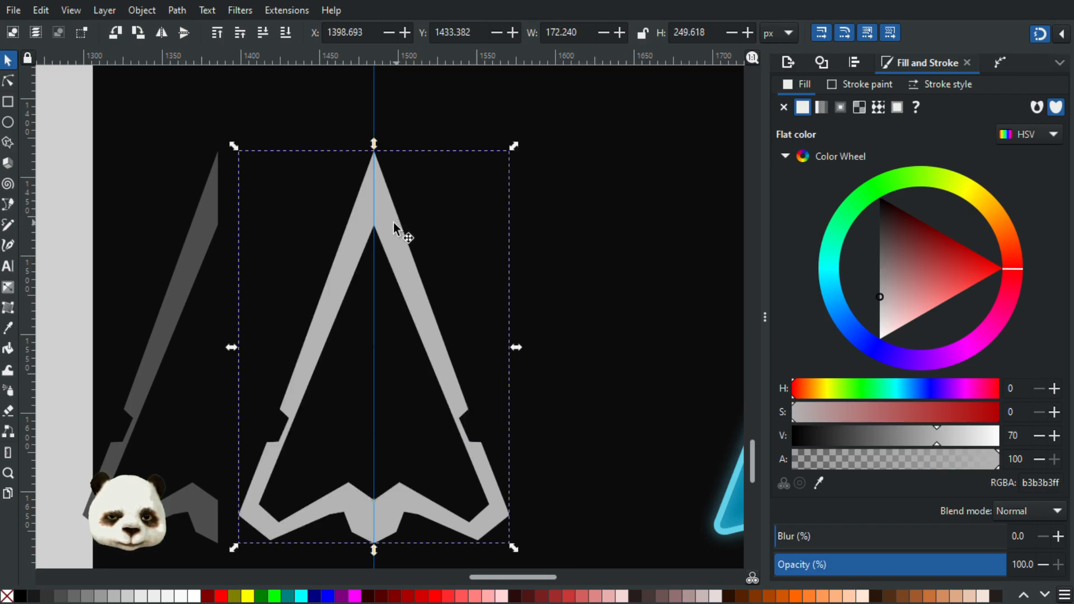
{"action": "left_click_drag", "start_coordinate": [376, 223], "coordinate": [190, 197]}
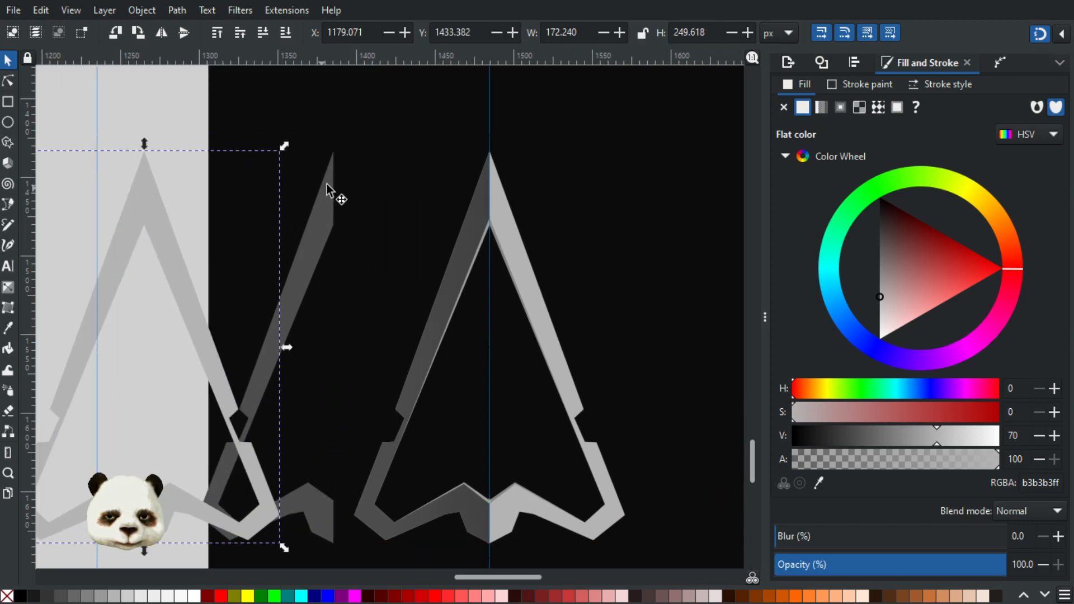
{"action": "left_click", "coordinate": [322, 216]}
{"action": "key", "text": "Delete"}
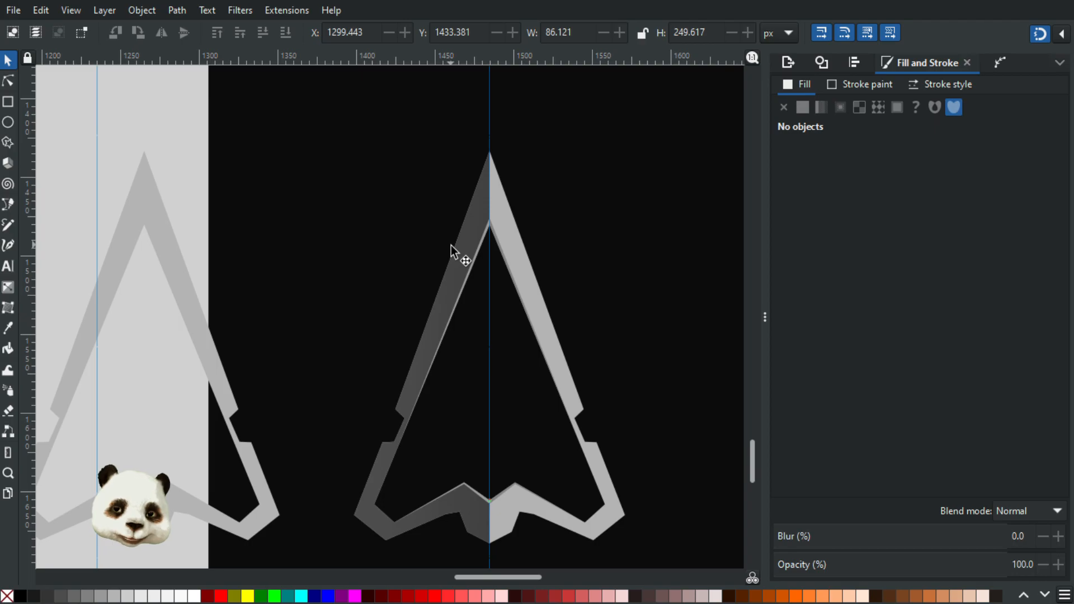
Step: Duplicate the full light-grey arrow in place, and undo the test move of the copy
{"action": "left_click", "coordinate": [515, 254]}
{"action": "key", "text": "ctrl+d"}
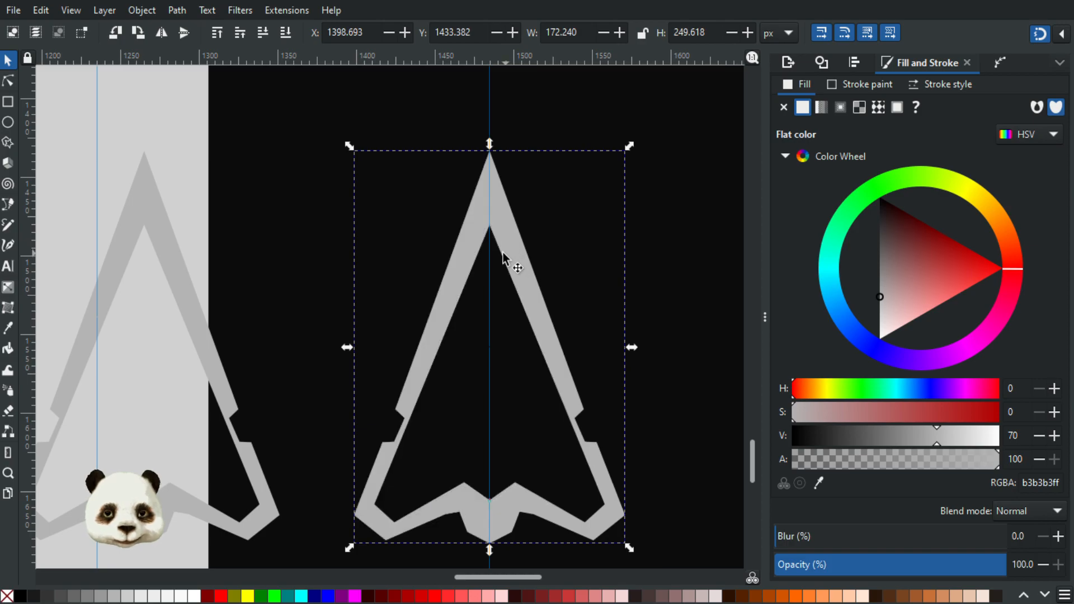
{"action": "left_click_drag", "start_coordinate": [506, 243], "coordinate": [564, 260]}
{"action": "left_click", "coordinate": [468, 240]}
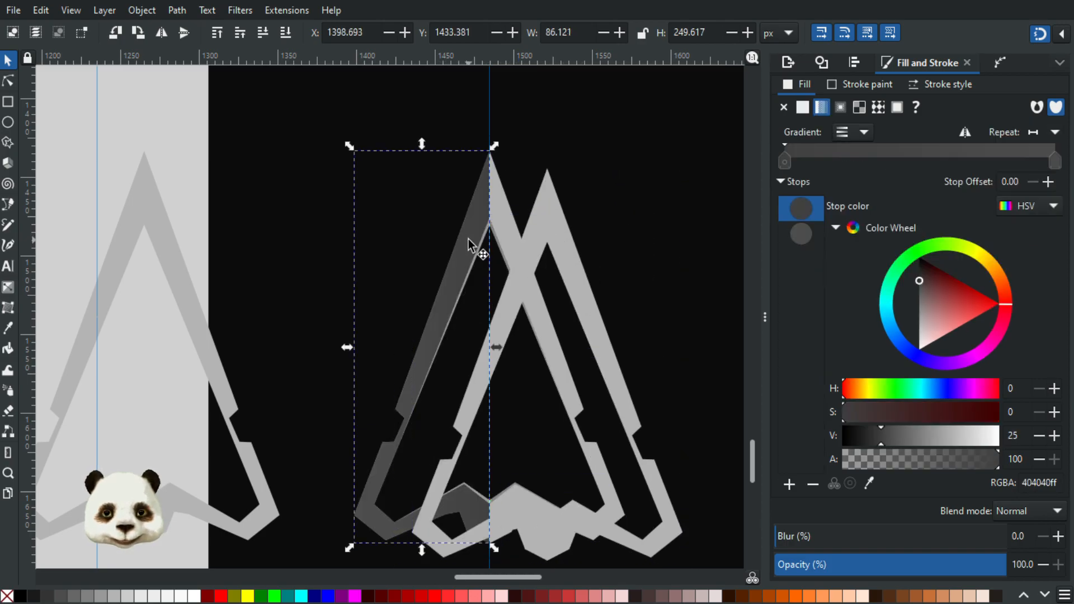
{"action": "key", "text": "ctrl+z"}
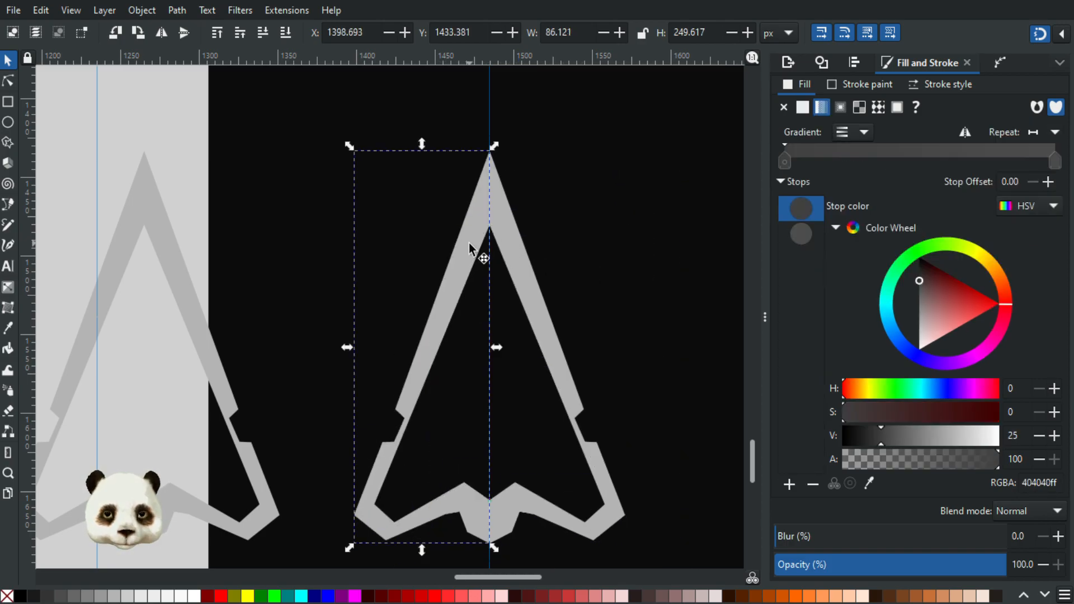
Step: Subtract a duplicate of the left half from the full light-grey arrow copy to leave a separate right half in place
{"action": "key", "text": "ctrl+z"}
{"action": "left_click", "coordinate": [518, 250], "text": "shift"}
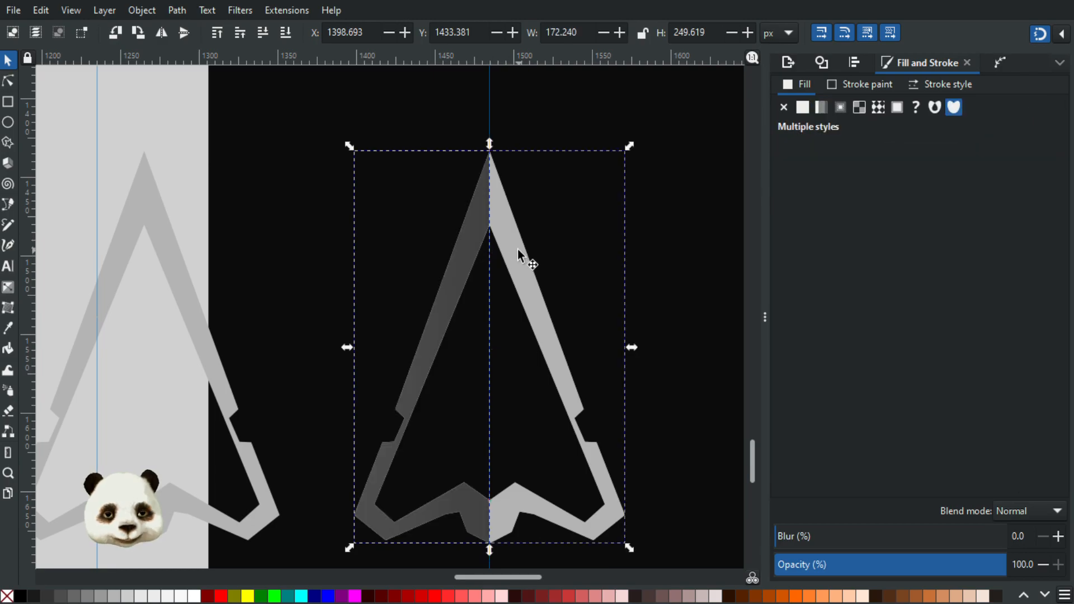
{"action": "left_click", "coordinate": [518, 249]}
{"action": "left_click_drag", "start_coordinate": [517, 249], "coordinate": [621, 220]}
{"action": "key", "text": "ctrl+z"}
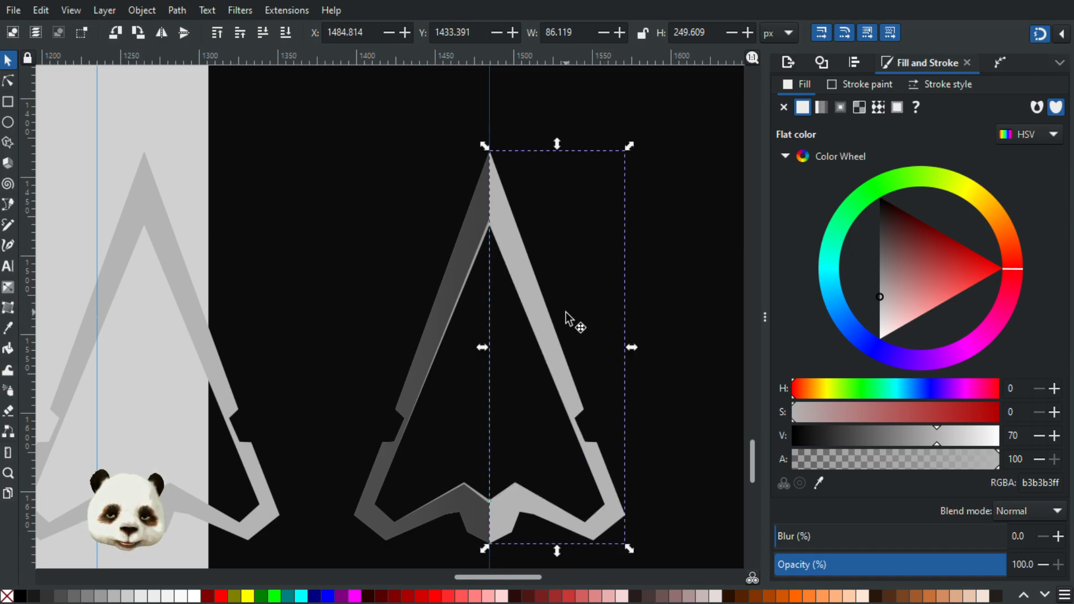
Step: Apply a horizontal linear gradient across the arrow's right half, with both stops sampled from the light-grey arrow copy (b3b3b3)
{"action": "key", "text": "g"}
{"action": "left_click_drag", "start_coordinate": [496, 363], "coordinate": [636, 364]}
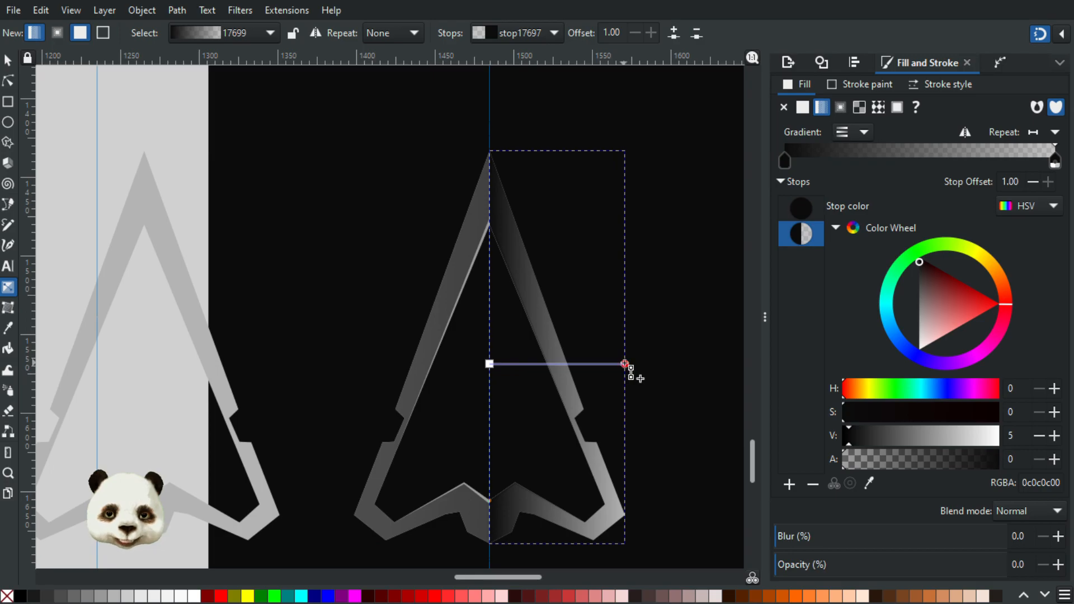
{"action": "key", "text": "d"}
{"action": "left_click", "coordinate": [198, 333]}
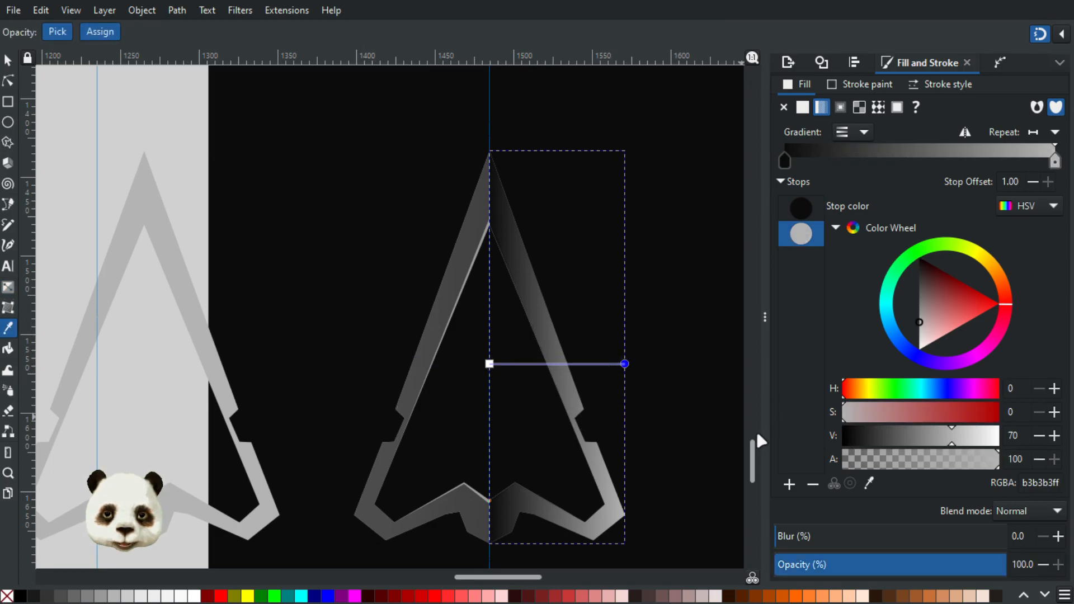
{"action": "left_click", "coordinate": [490, 363]}
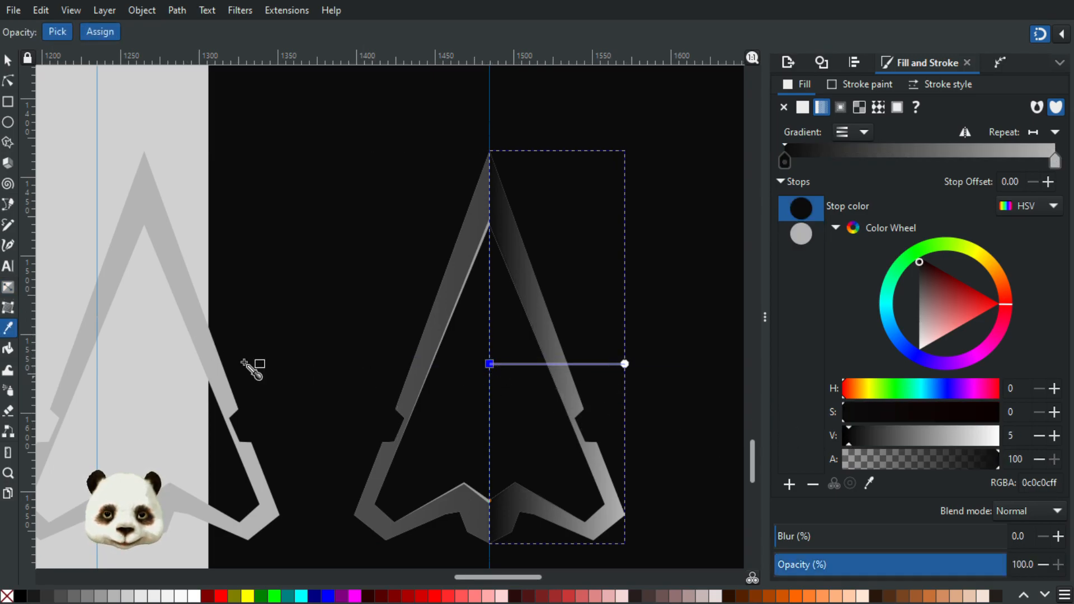
{"action": "left_click", "coordinate": [196, 341]}
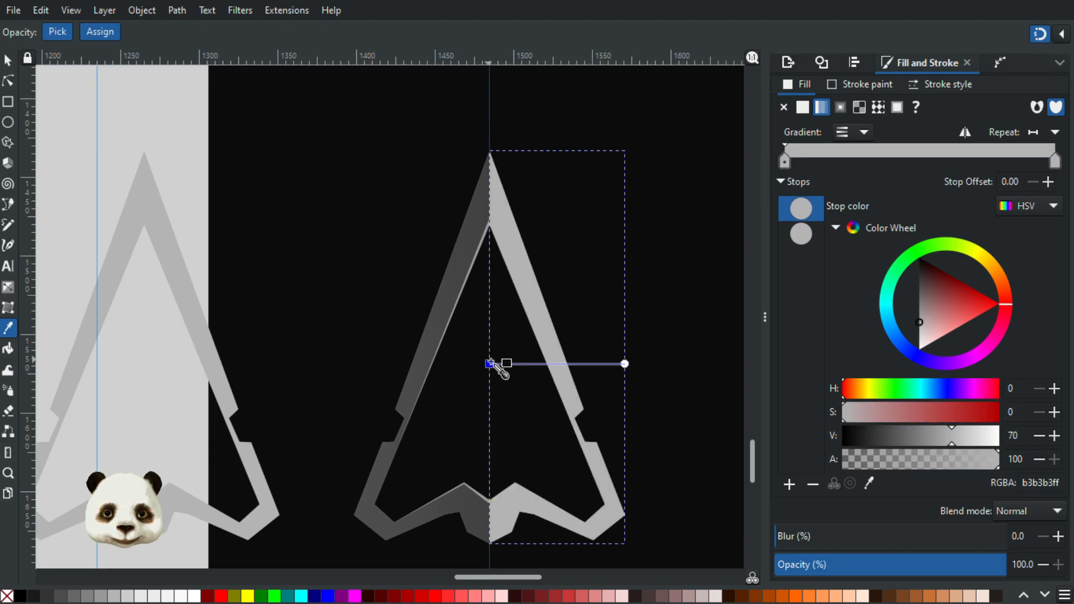
Step: Lighten the right half's centre gradient stop to V 80 (cdcdcd), and deselect the shape
{"action": "left_click_drag", "start_coordinate": [959, 442], "coordinate": [969, 439]}
{"action": "left_click", "coordinate": [963, 441]}
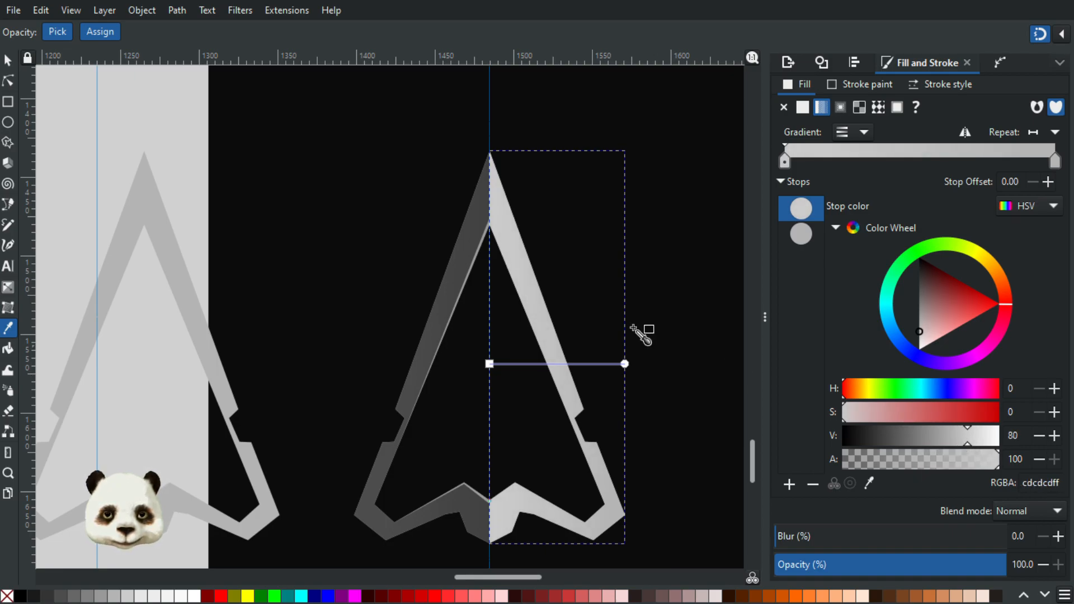
{"action": "left_click", "coordinate": [8, 63]}
{"action": "left_click", "coordinate": [169, 92]}
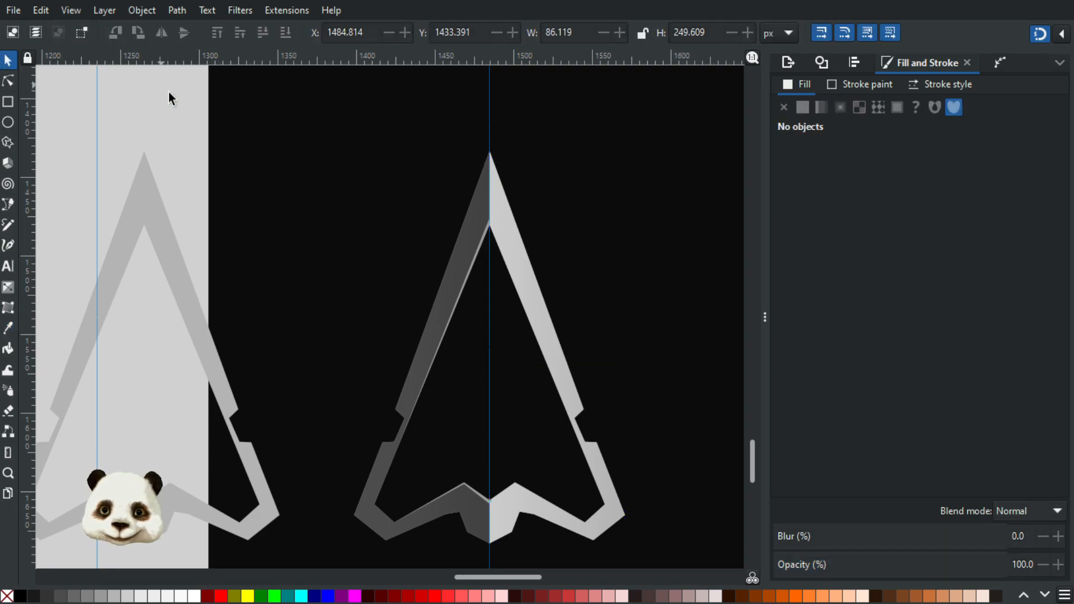
Step: Darken the right half's outer gradient stop to V 57 (919191)
{"action": "scroll", "coordinate": [168, 91], "scroll_direction": "down", "scroll_amount": 2}
{"action": "scroll", "coordinate": [235, 128], "scroll_direction": "up", "scroll_amount": 1}
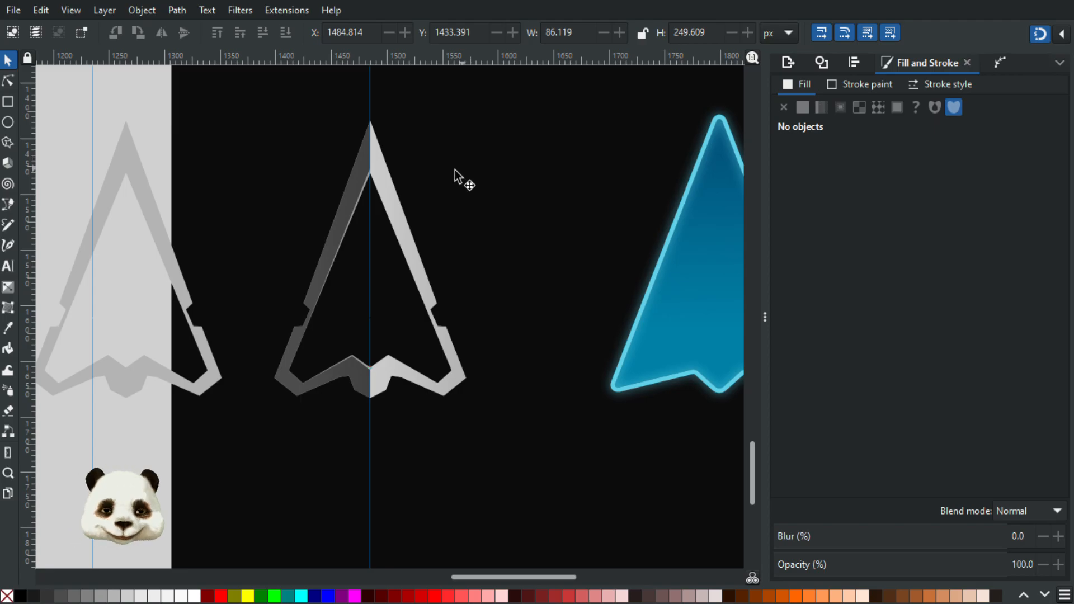
{"action": "left_click", "coordinate": [450, 347]}
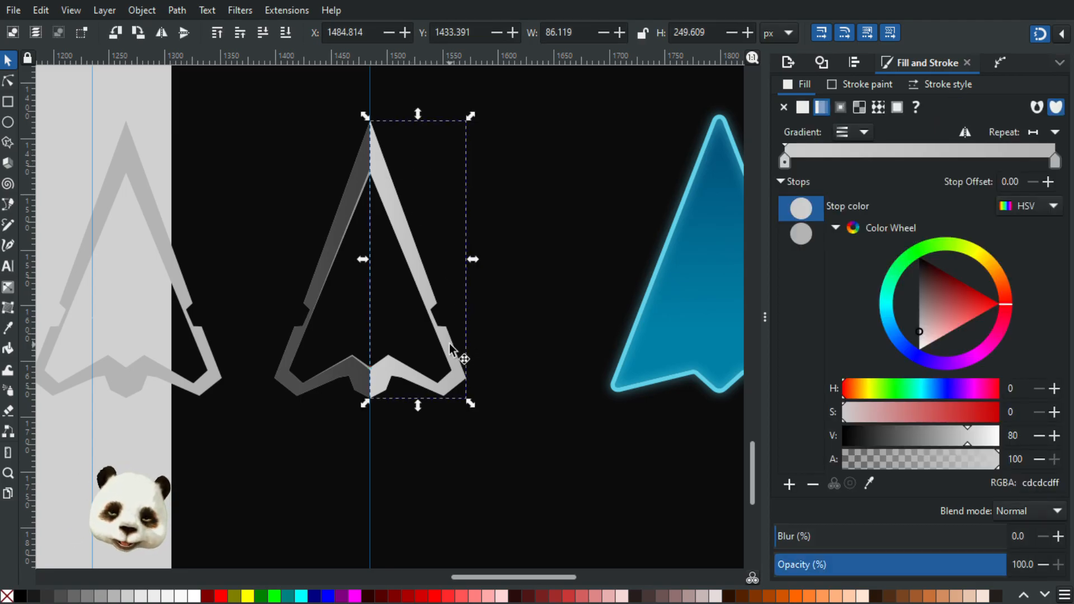
{"action": "key", "text": "g"}
{"action": "left_click_drag", "start_coordinate": [466, 271], "coordinate": [433, 273]}
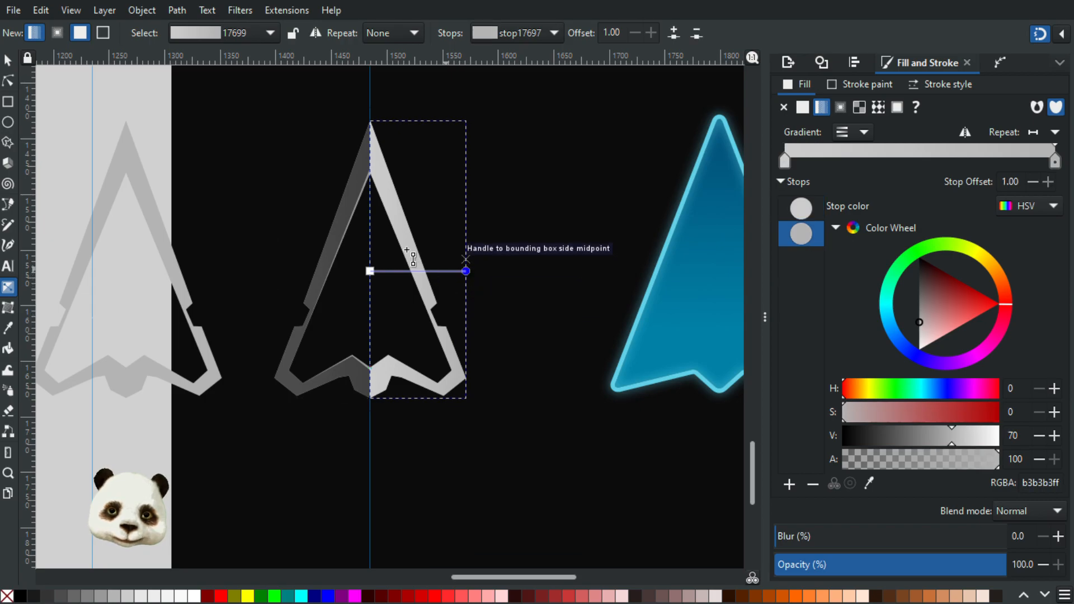
{"action": "scroll", "coordinate": [375, 187], "scroll_direction": "up", "scroll_amount": 5}
{"action": "left_click_drag", "start_coordinate": [942, 438], "coordinate": [932, 439]}
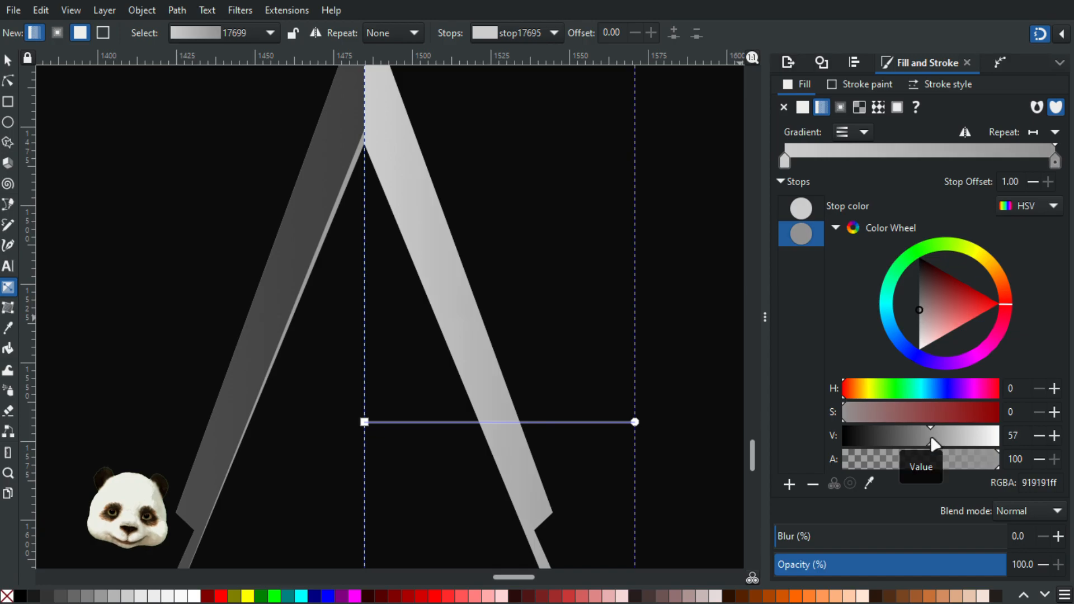
Step: Set the right half's centre gradient stop to the light-grey arrow copy's colour (b3b3b3), and deselect the shape
{"action": "left_click", "coordinate": [364, 422]}
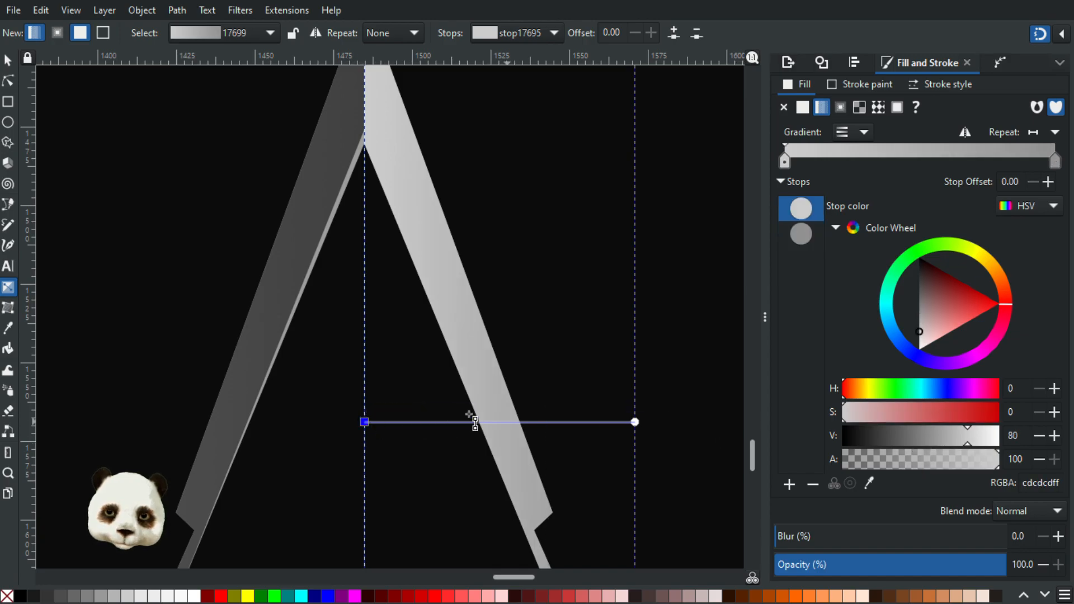
{"action": "scroll", "coordinate": [353, 366], "scroll_direction": "down", "scroll_amount": 3}
{"action": "key", "text": "d"}
{"action": "left_click", "coordinate": [167, 355]}
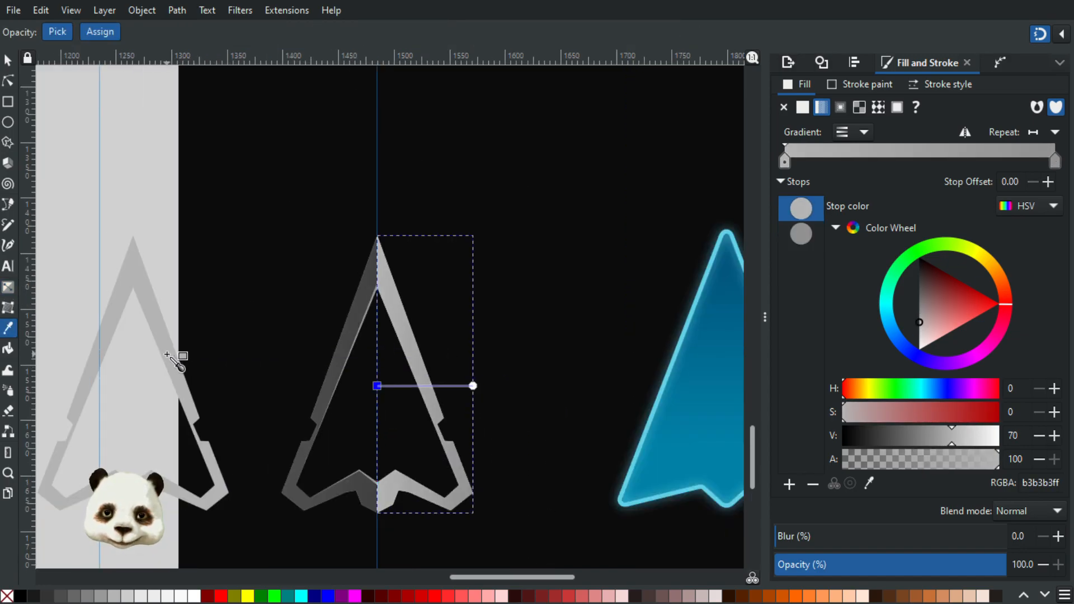
{"action": "left_click", "coordinate": [8, 60]}
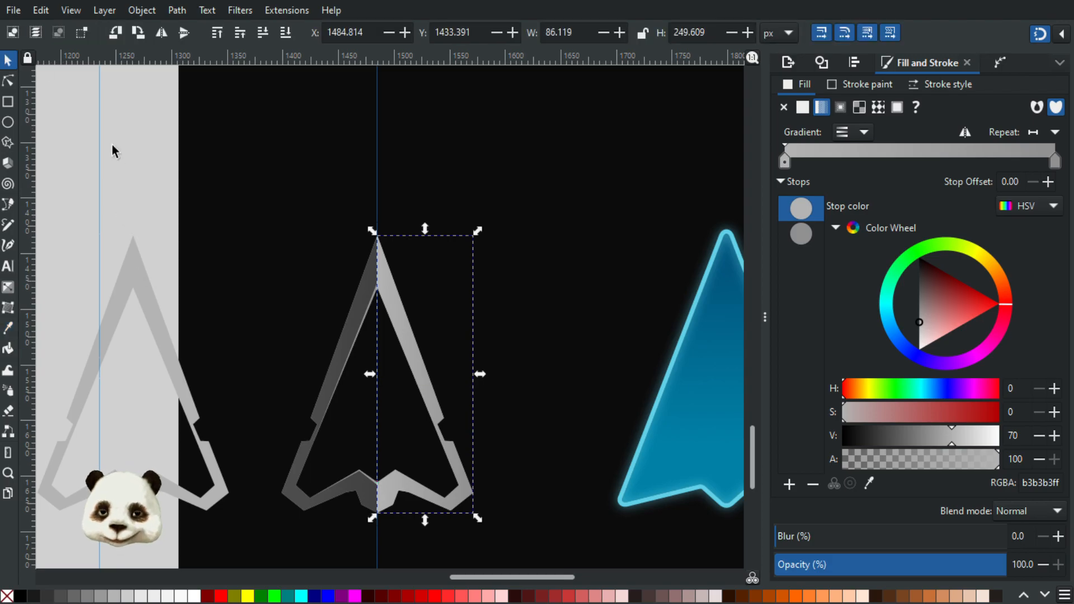
{"action": "left_click", "coordinate": [116, 154]}
Step: Inspect the arrow's two-tone shading as a whole and up close along the right half's lower tail
{"action": "scroll", "coordinate": [161, 196], "scroll_direction": "down", "scroll_amount": 2}
{"action": "scroll", "coordinate": [172, 204], "scroll_direction": "up", "scroll_amount": 3}
{"action": "left_click_drag", "start_coordinate": [586, 333], "coordinate": [552, 199]}
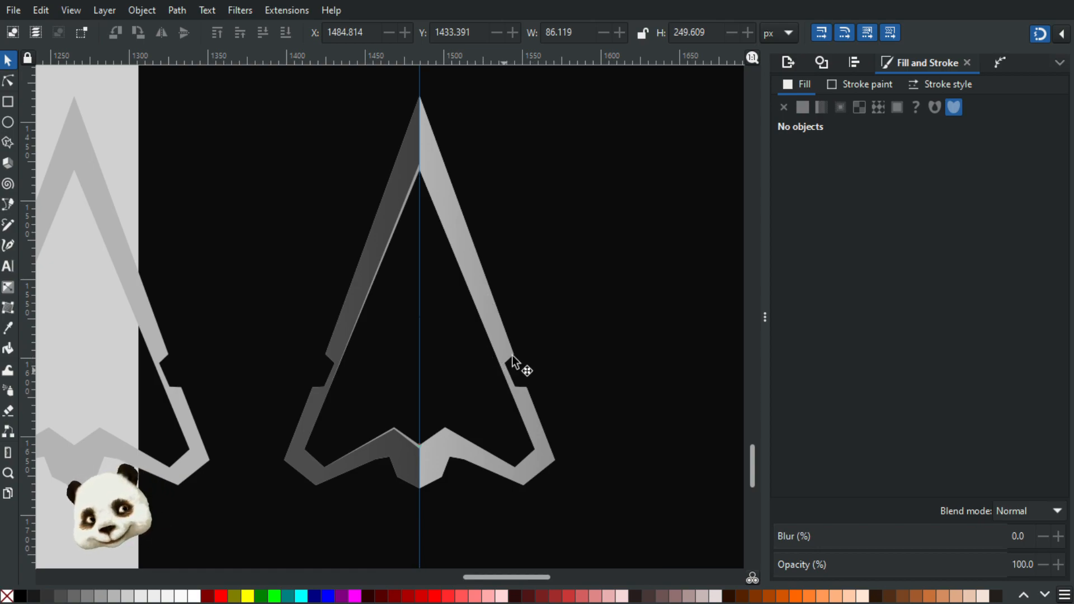
{"action": "scroll", "coordinate": [553, 427], "scroll_direction": "down", "scroll_amount": 2}
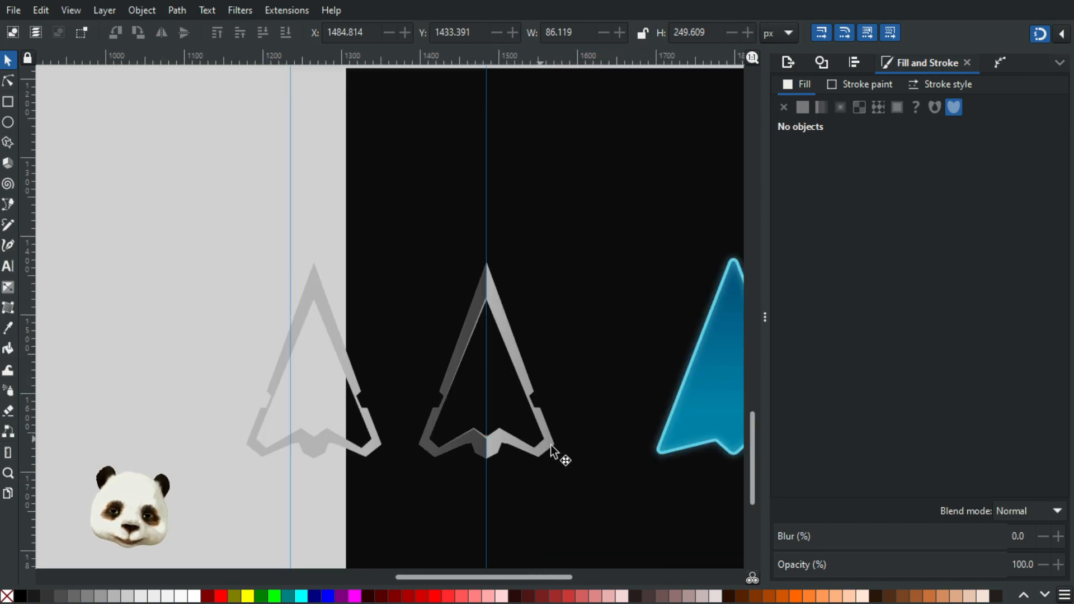
{"action": "scroll", "coordinate": [551, 465], "scroll_direction": "up", "scroll_amount": 1}
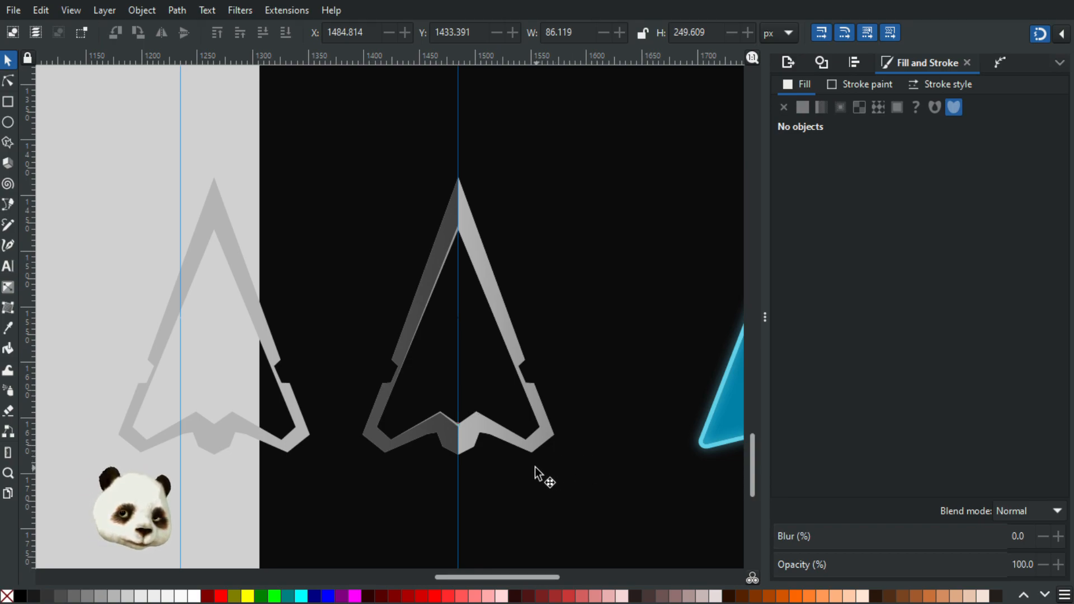
{"action": "scroll", "coordinate": [545, 452], "scroll_direction": "up", "scroll_amount": 3}
{"action": "scroll", "coordinate": [545, 452], "scroll_direction": "up", "scroll_amount": 1}
{"action": "scroll", "coordinate": [535, 394], "scroll_direction": "up", "scroll_amount": 1}
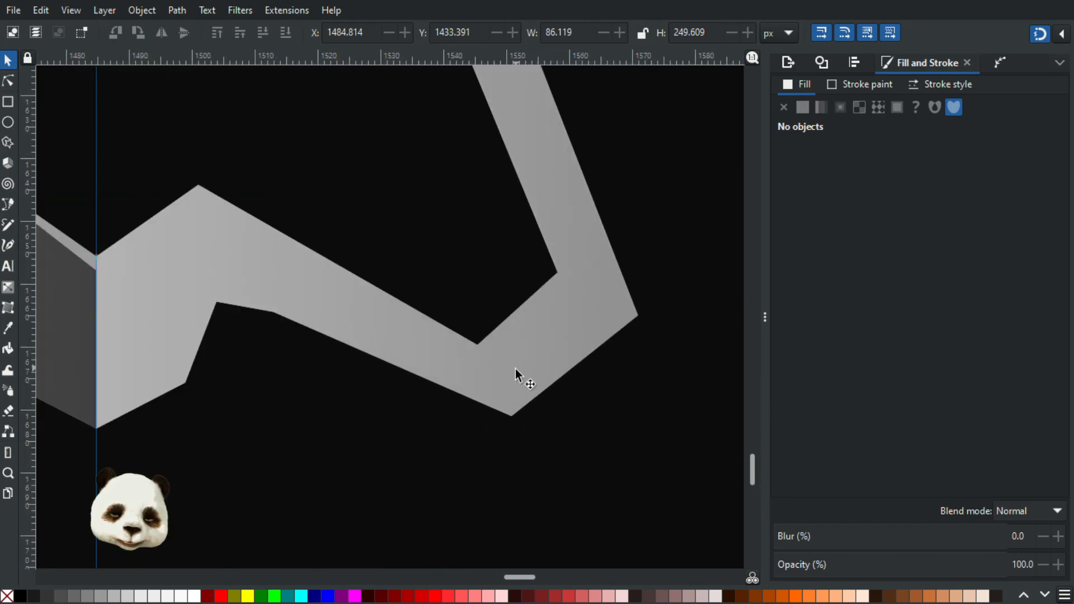
Step: Ready the Pen tool and examine the arrow's bottom edge across both halves, down to the left tail corner
{"action": "key", "text": "b"}
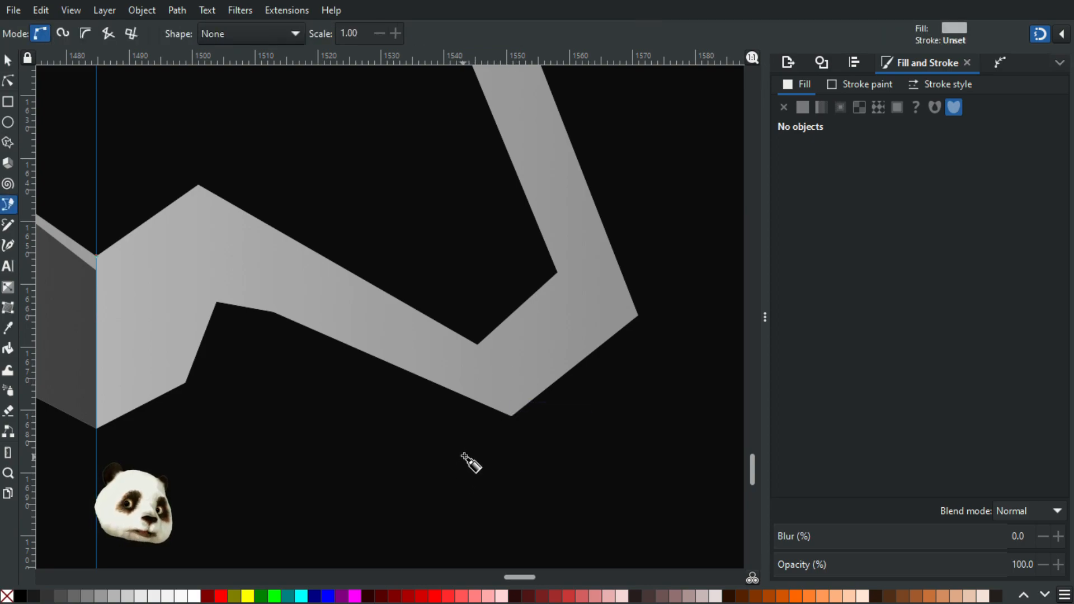
{"action": "scroll", "coordinate": [216, 442], "scroll_direction": "down", "scroll_amount": 4}
{"action": "scroll", "coordinate": [336, 448], "scroll_direction": "left", "scroll_amount": 6}
{"action": "scroll", "coordinate": [442, 438], "scroll_direction": "left", "scroll_amount": 2}
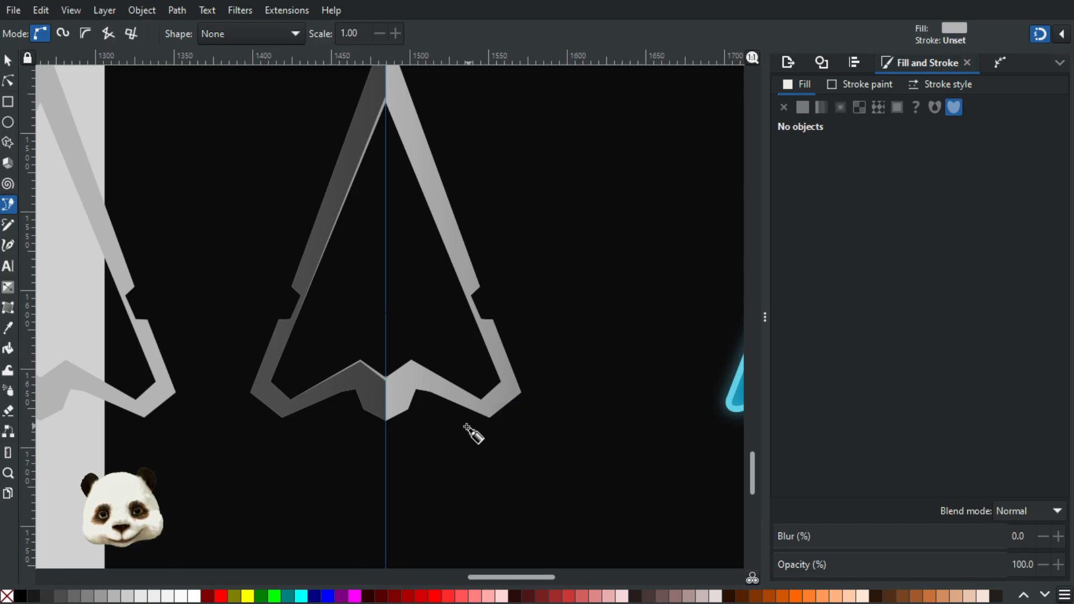
{"action": "scroll", "coordinate": [288, 425], "scroll_direction": "up", "scroll_amount": 3, "text": "ctrl"}
{"action": "scroll", "coordinate": [292, 421], "scroll_direction": "down", "scroll_amount": 3}
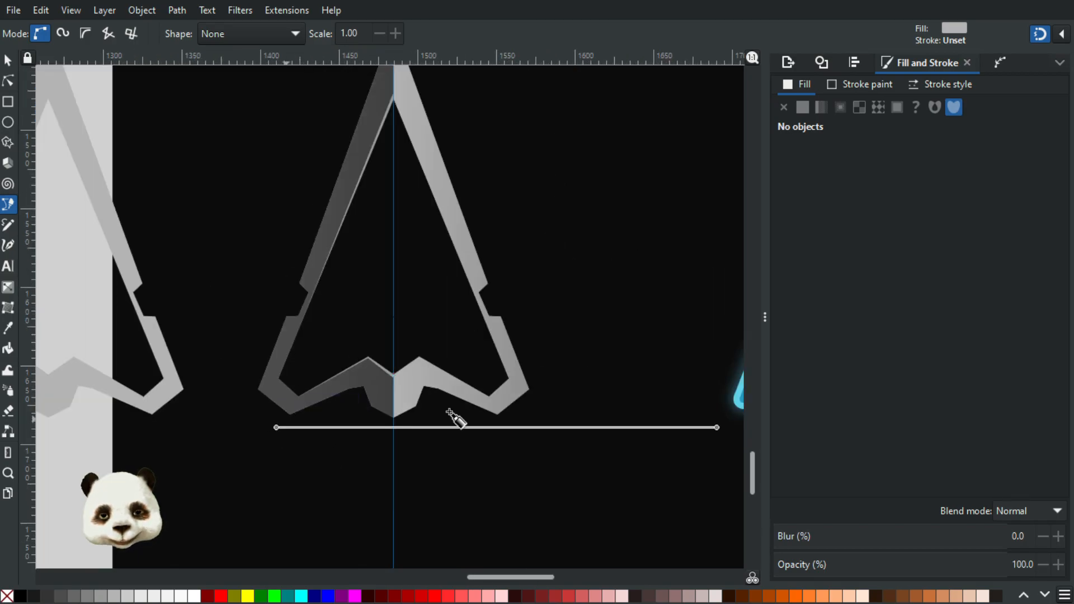
{"action": "scroll", "coordinate": [299, 413], "scroll_direction": "up", "scroll_amount": 2}
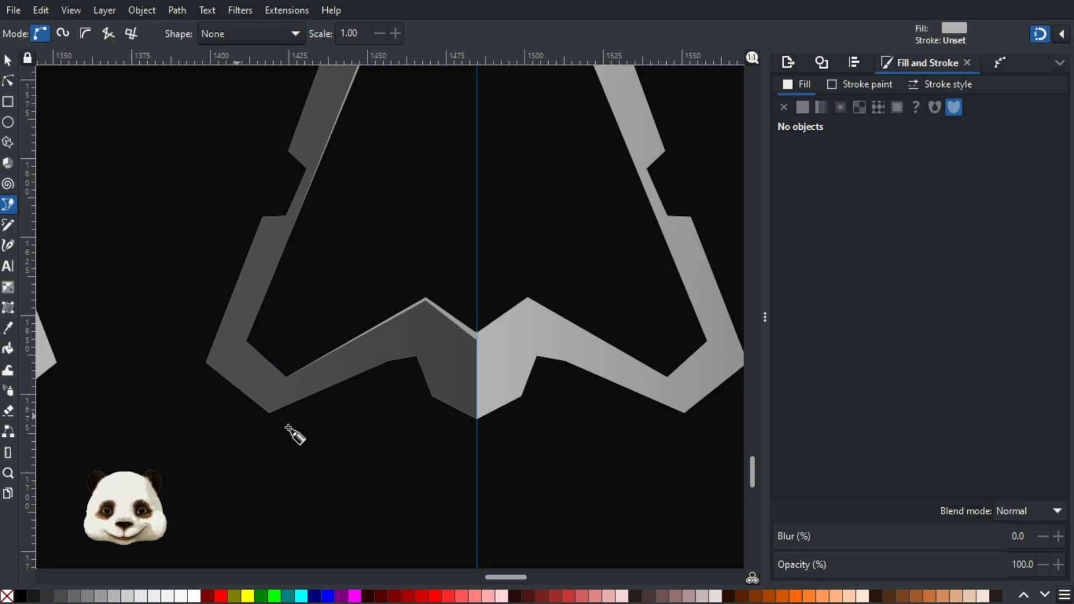
{"action": "scroll", "coordinate": [284, 424], "scroll_direction": "down", "scroll_amount": 1}
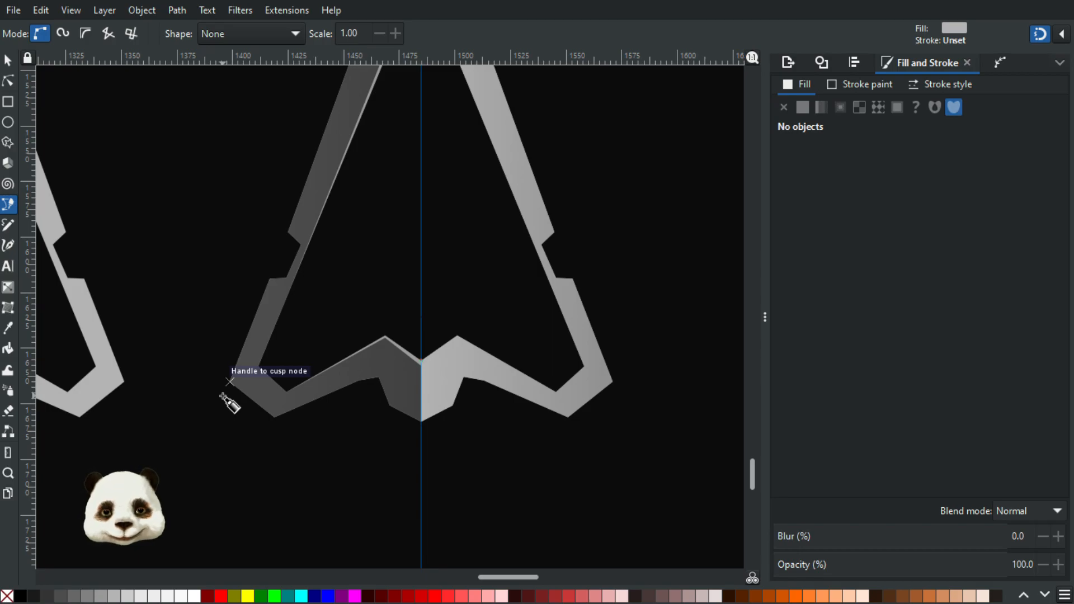
{"action": "scroll", "coordinate": [230, 382], "scroll_direction": "down", "scroll_amount": 2, "text": "ctrl"}
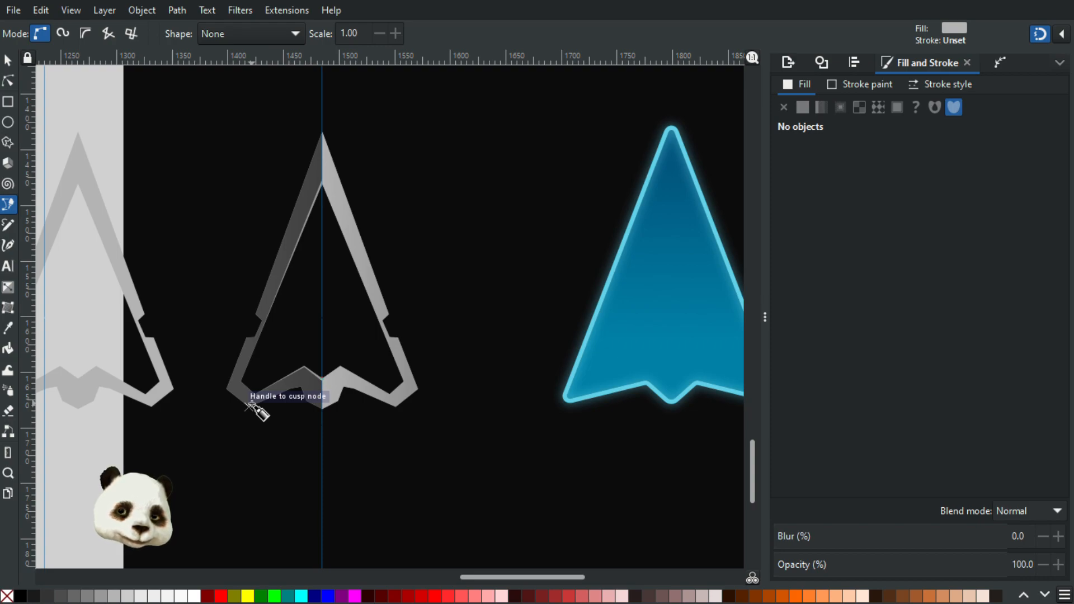
{"action": "scroll", "coordinate": [252, 408], "scroll_direction": "up", "scroll_amount": 3, "text": "ctrl"}
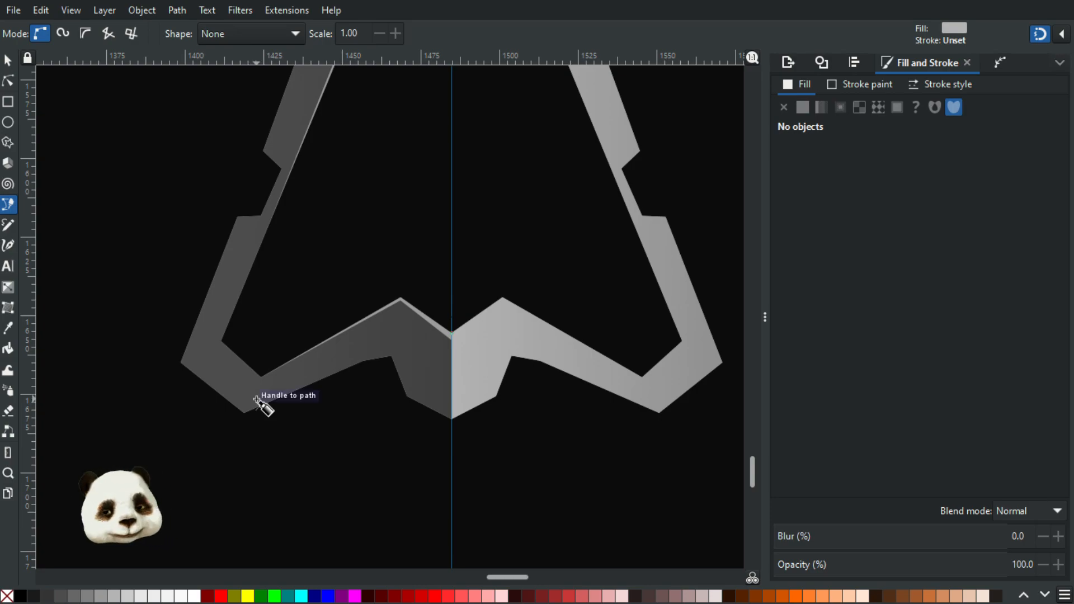
{"action": "scroll", "coordinate": [260, 414], "scroll_direction": "up", "scroll_amount": 3, "text": "ctrl"}
{"action": "scroll", "coordinate": [263, 415], "scroll_direction": "down", "scroll_amount": 3, "text": "ctrl"}
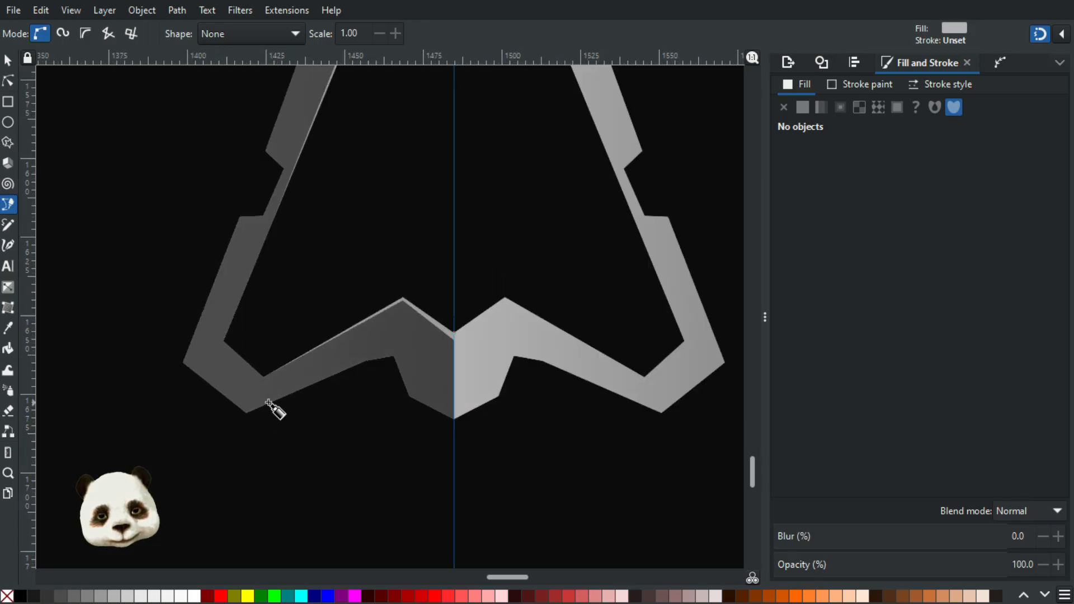
Step: Trace a path slightly inside the left half's bottom edge, from the lowest tail corner around the inner notch to its lower corner
{"action": "scroll", "coordinate": [267, 401], "scroll_direction": "up", "scroll_amount": 2, "text": "ctrl"}
{"action": "left_click", "coordinate": [224, 424]}
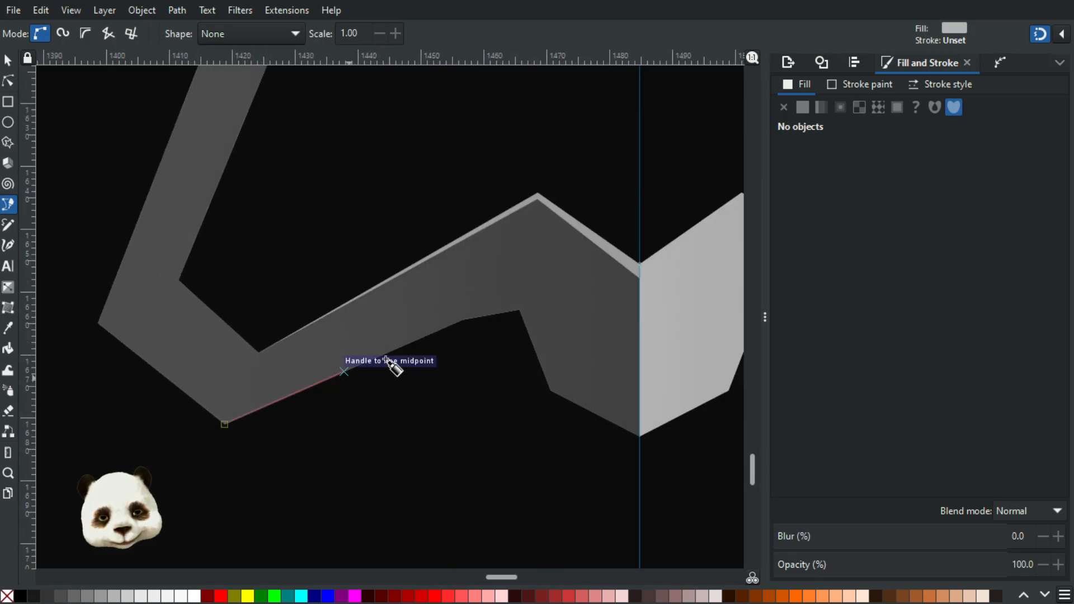
{"action": "scroll", "coordinate": [473, 319], "scroll_direction": "up", "scroll_amount": 3, "text": "ctrl"}
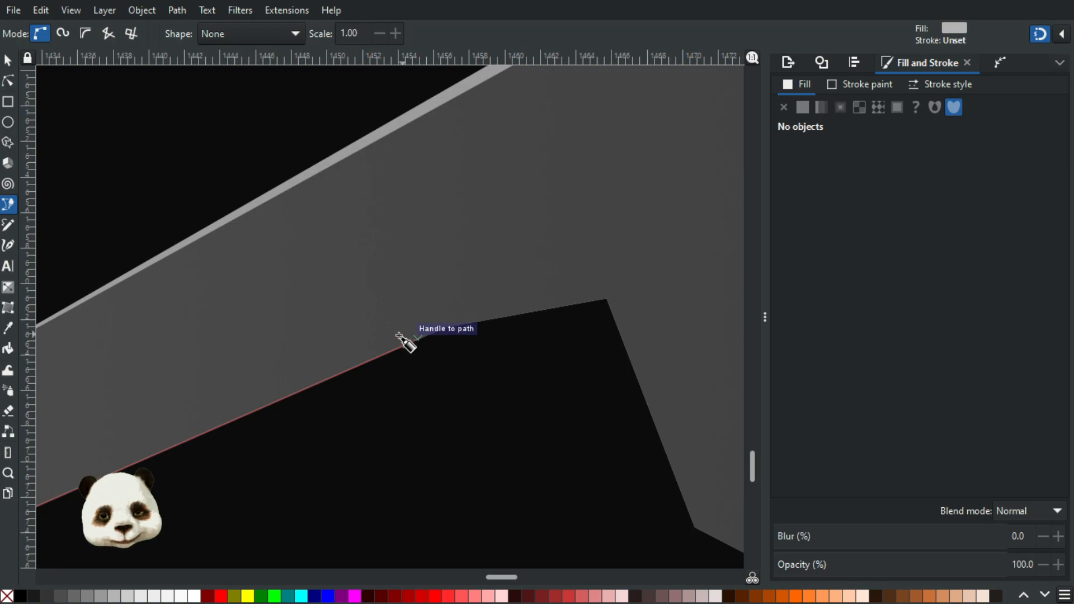
{"action": "left_click", "coordinate": [432, 312]}
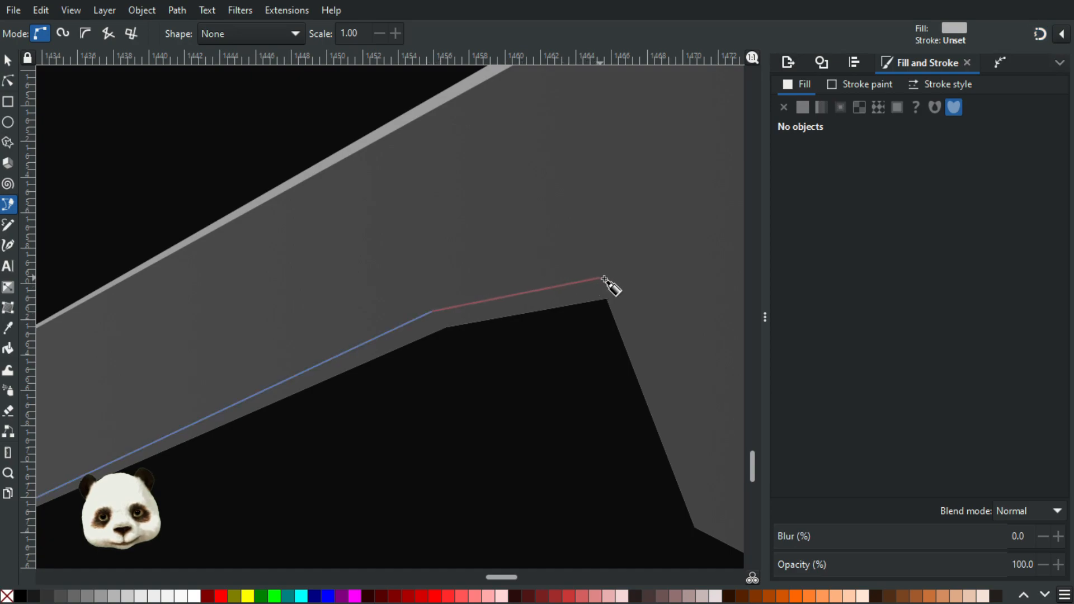
{"action": "left_click", "coordinate": [610, 279]}
{"action": "scroll", "coordinate": [674, 302], "scroll_direction": "down", "scroll_amount": 8}
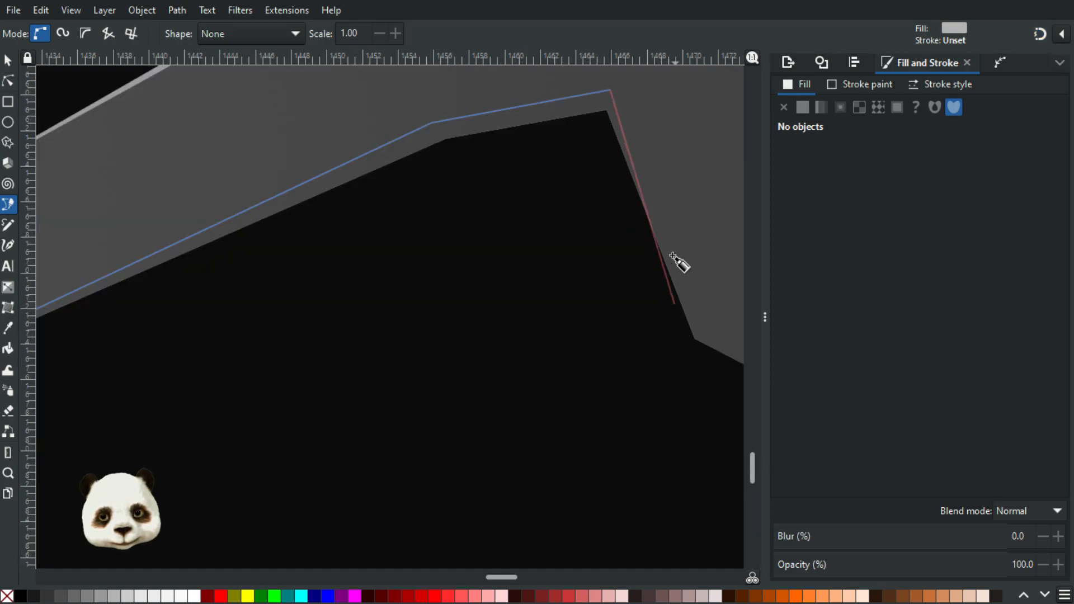
{"action": "left_click_drag", "start_coordinate": [677, 222], "coordinate": [382, 289]}
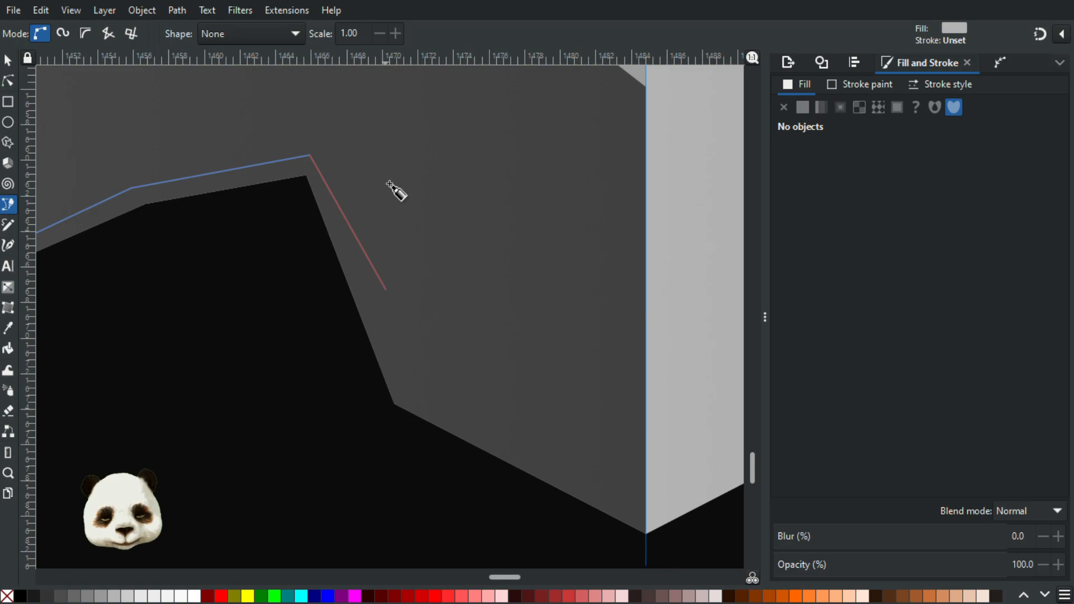
{"action": "key", "text": "BackSpace"}
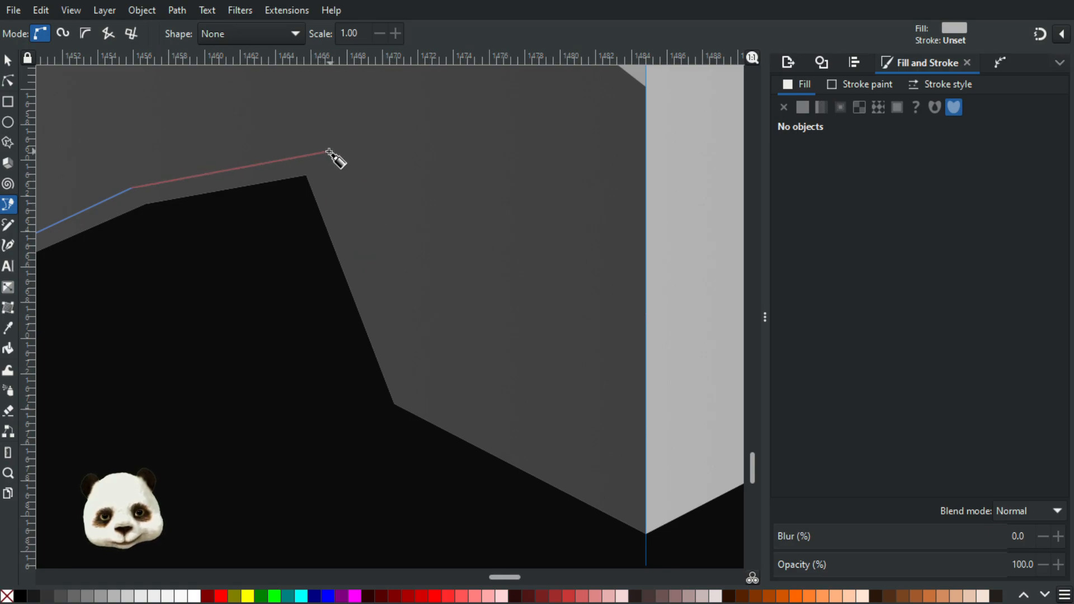
{"action": "left_click", "coordinate": [322, 152]}
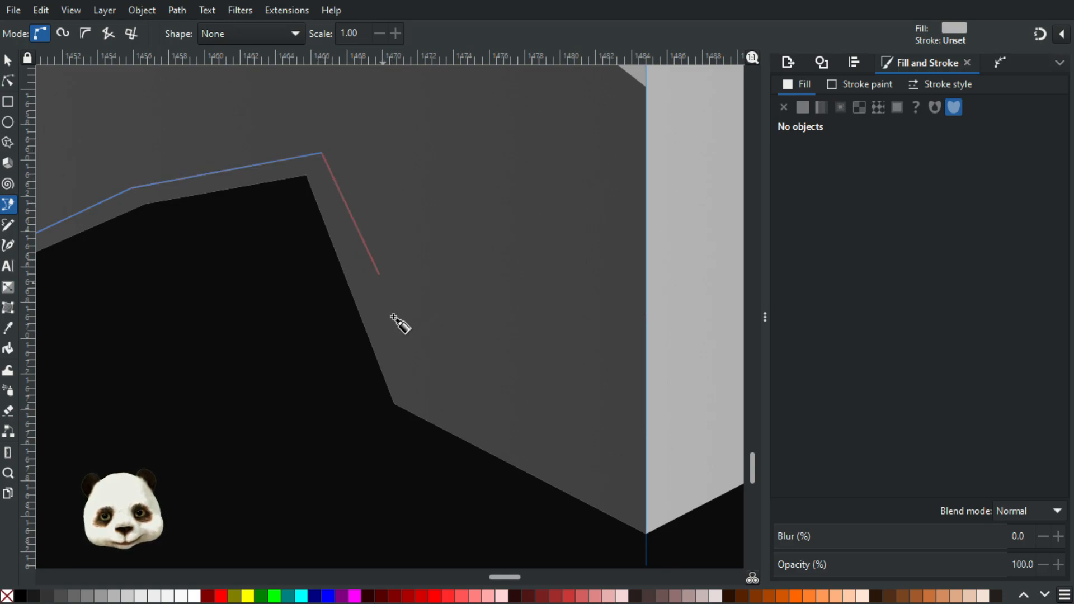
{"action": "left_click", "coordinate": [407, 390]}
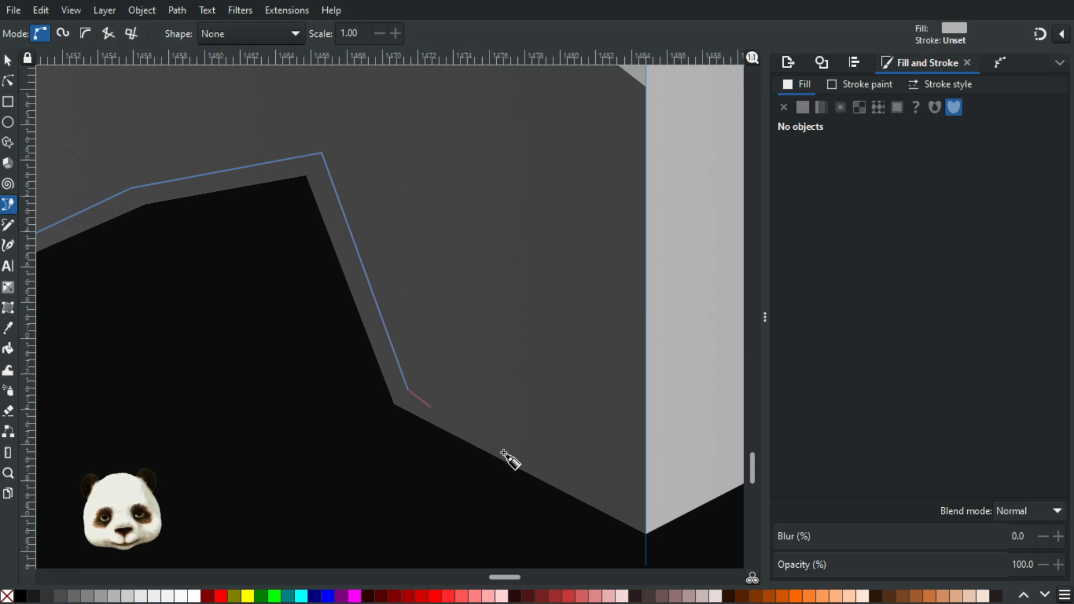
{"action": "key", "text": "percent"}
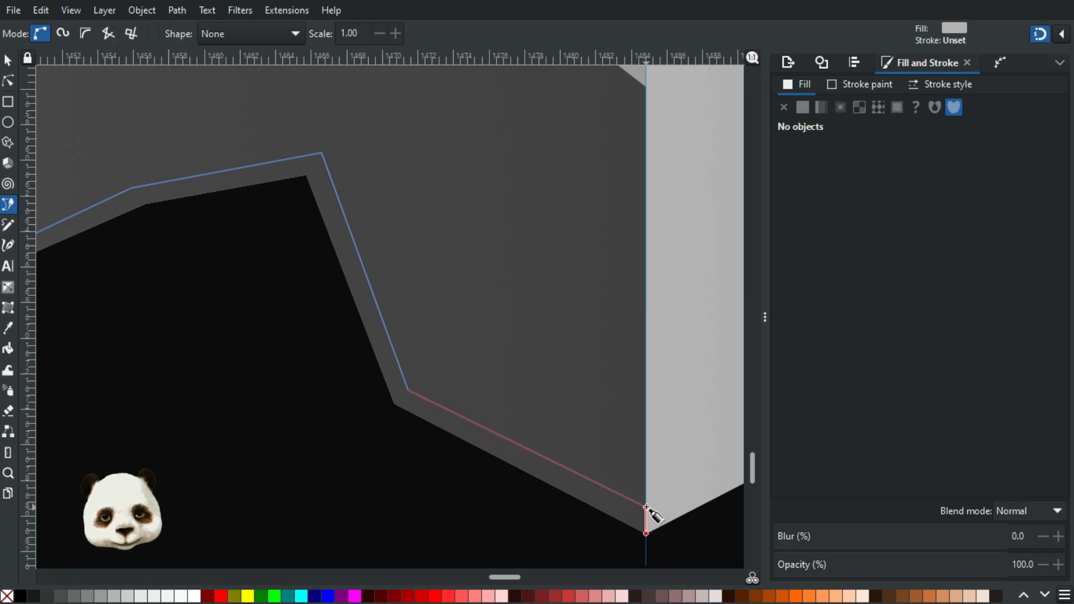
Step: Continue the path to the centre guide, close it along the underside back to the tail corner as a shape about 66 by 23 px, and select it
{"action": "left_click", "coordinate": [646, 509]}
{"action": "left_click", "coordinate": [646, 566]}
{"action": "left_click", "coordinate": [331, 458]}
{"action": "left_click_drag", "start_coordinate": [120, 335], "coordinate": [661, 230]}
{"action": "left_click_drag", "start_coordinate": [118, 403], "coordinate": [489, 349]}
{"action": "left_click", "coordinate": [382, 340]}
{"action": "scroll", "coordinate": [442, 356], "scroll_direction": "down", "scroll_amount": 4}
{"action": "left_click_drag", "start_coordinate": [509, 394], "coordinate": [360, 428]}
{"action": "key", "text": "s"}
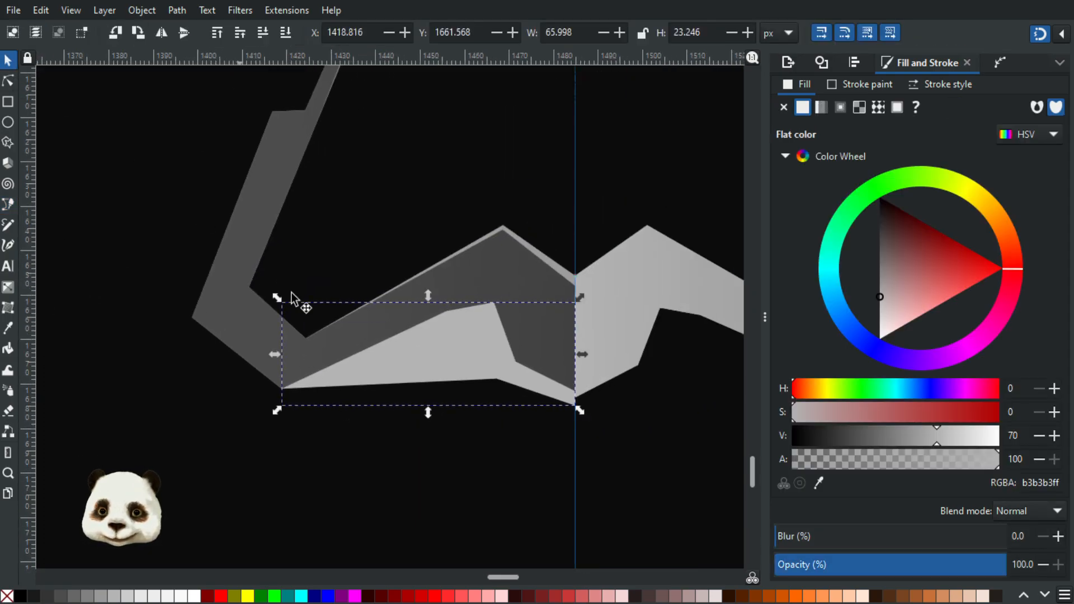
Step: Trim the new shape into a thin bottom edge strip by intersecting it with a duplicate of the arrow's left half
{"action": "left_click", "coordinate": [242, 322]}
{"action": "left_click", "coordinate": [461, 356], "text": "shift"}
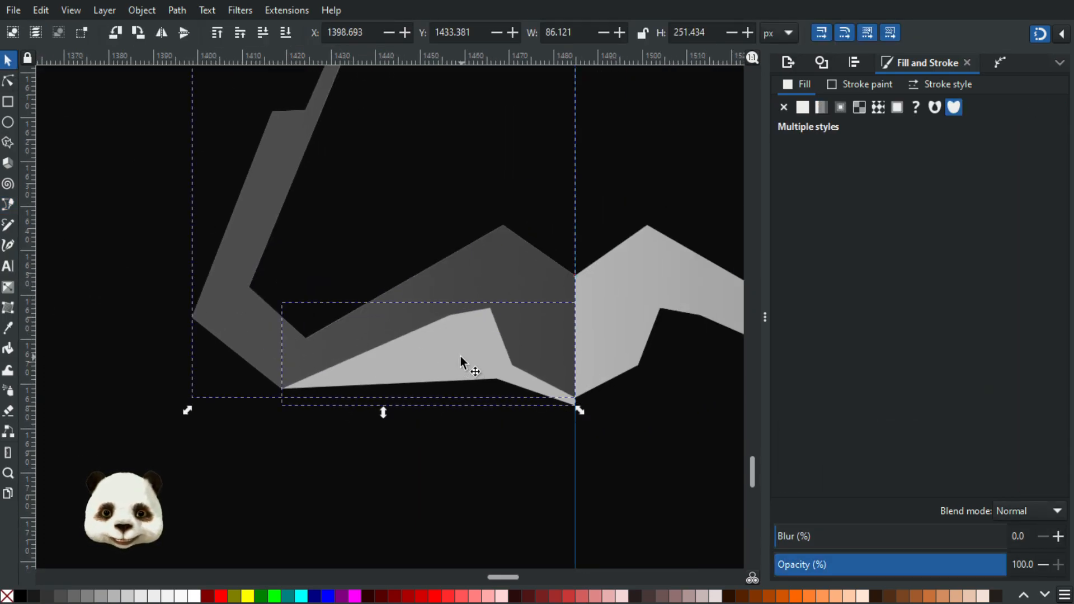
{"action": "key", "text": "ctrl+asterisk"}
{"action": "left_click", "coordinate": [457, 449]}
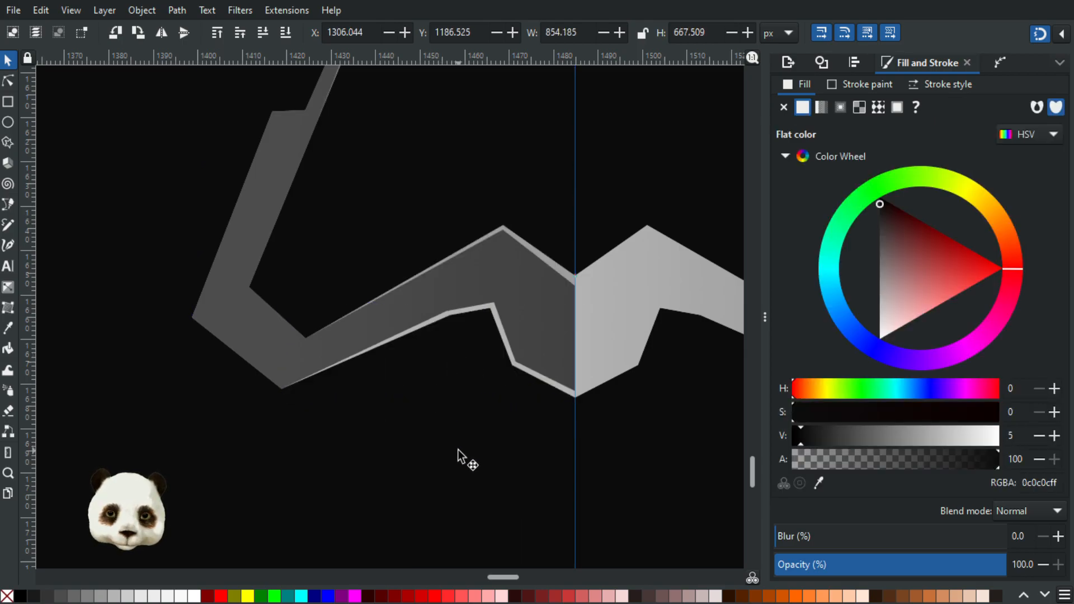
Step: Thin the left bottom strip by nudging its upper notch-peak node inward and lowering its upper centre-guide node to about Y 1681.5 px
{"action": "scroll", "coordinate": [460, 446], "scroll_direction": "down", "scroll_amount": 2}
{"action": "scroll", "coordinate": [462, 424], "scroll_direction": "up", "scroll_amount": 1}
{"action": "scroll", "coordinate": [503, 344], "scroll_direction": "up", "scroll_amount": 3}
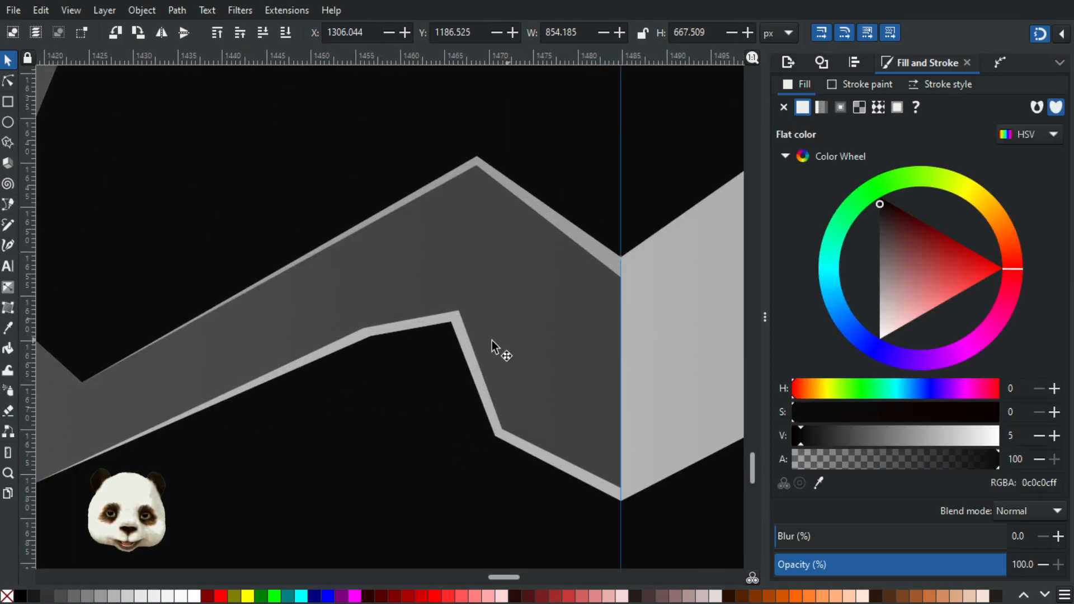
{"action": "left_click", "coordinate": [445, 319]}
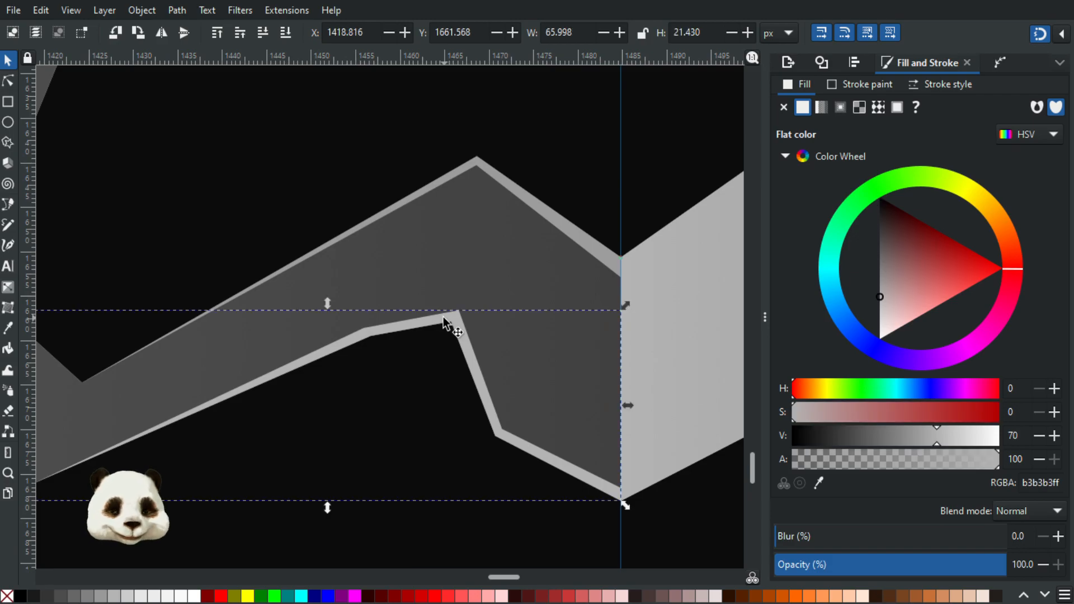
{"action": "left_click", "coordinate": [8, 80]}
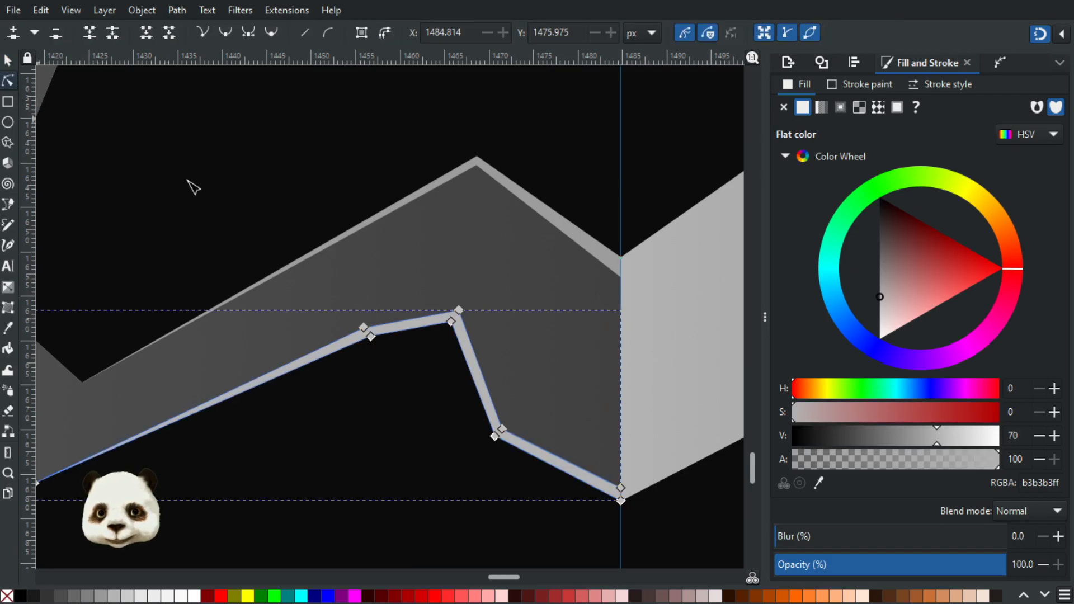
{"action": "scroll", "coordinate": [504, 316], "scroll_direction": "up", "scroll_amount": 2}
{"action": "left_click_drag", "start_coordinate": [397, 315], "coordinate": [394, 319]}
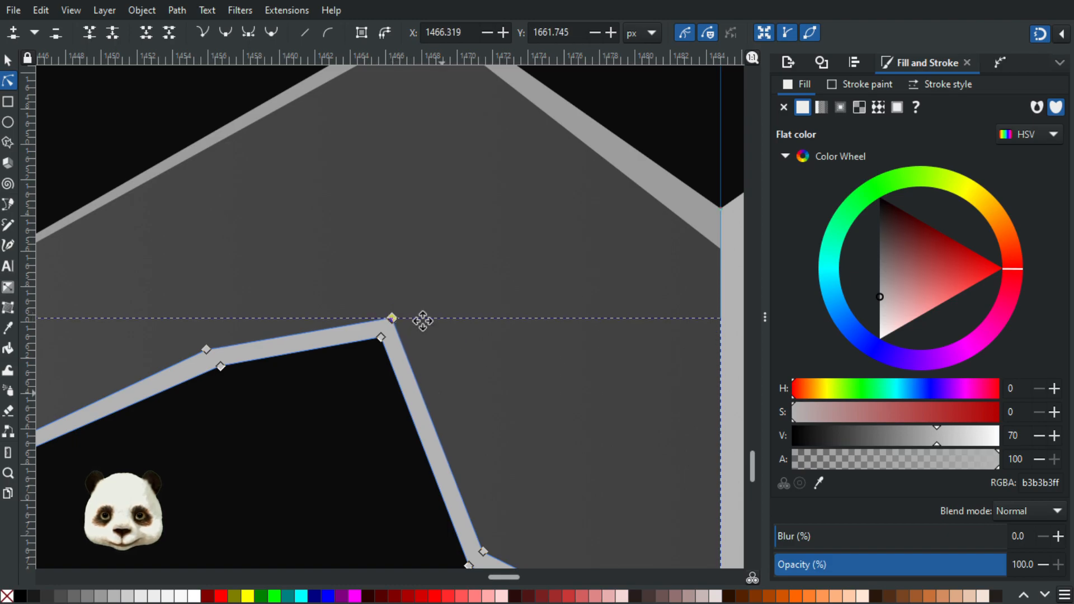
{"action": "scroll", "coordinate": [448, 361], "scroll_direction": "down", "scroll_amount": 5}
{"action": "scroll", "coordinate": [447, 360], "scroll_direction": "right", "scroll_amount": 2}
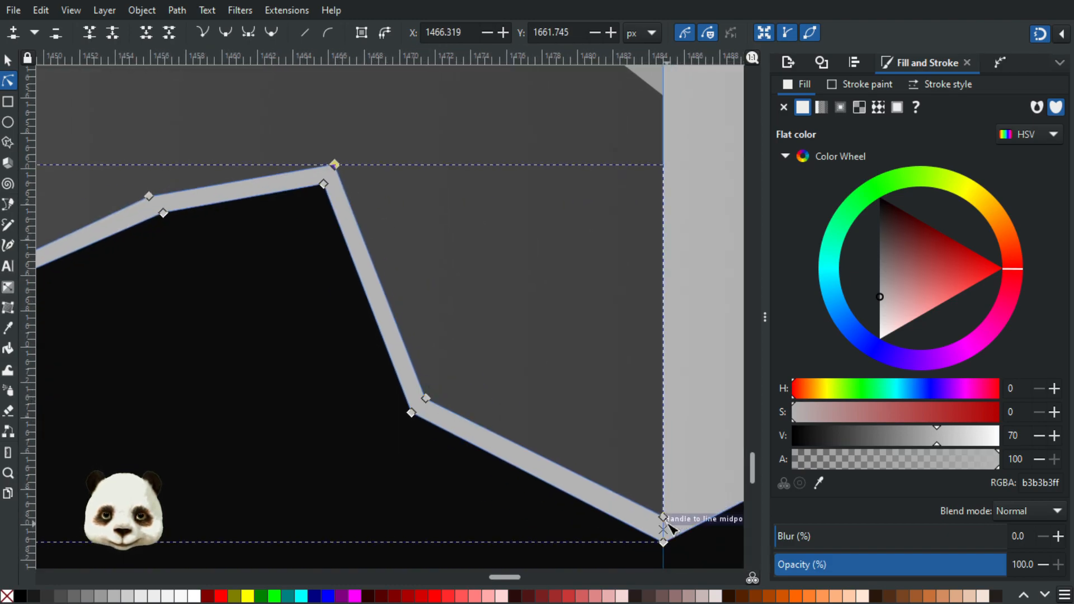
{"action": "left_click_drag", "start_coordinate": [664, 518], "coordinate": [665, 527]}
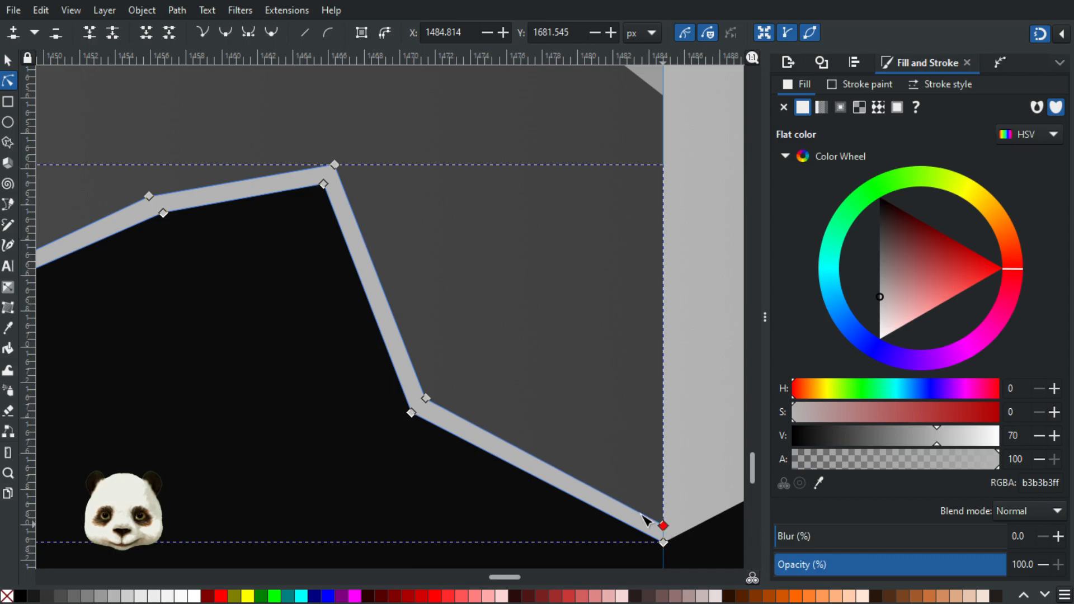
Step: With snapping off, nudge the strip's upper nodes at the notch's lower corner, outer bend and peak closer to the bottom edge
{"action": "left_click", "coordinate": [425, 398]}
{"action": "left_click", "coordinate": [427, 399]}
{"action": "left_click_drag", "start_coordinate": [427, 402], "coordinate": [426, 406]}
{"action": "left_click", "coordinate": [149, 197]}
{"action": "left_click_drag", "start_coordinate": [157, 198], "coordinate": [161, 202]}
{"action": "left_click", "coordinate": [220, 263]}
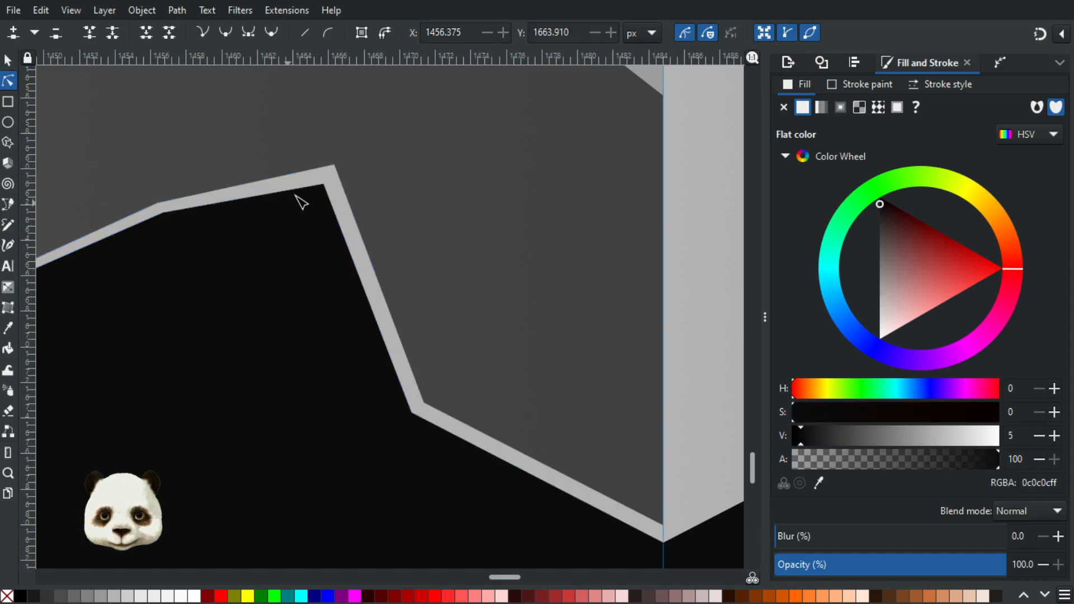
{"action": "left_click", "coordinate": [333, 163]}
{"action": "left_click_drag", "start_coordinate": [335, 166], "coordinate": [333, 170]}
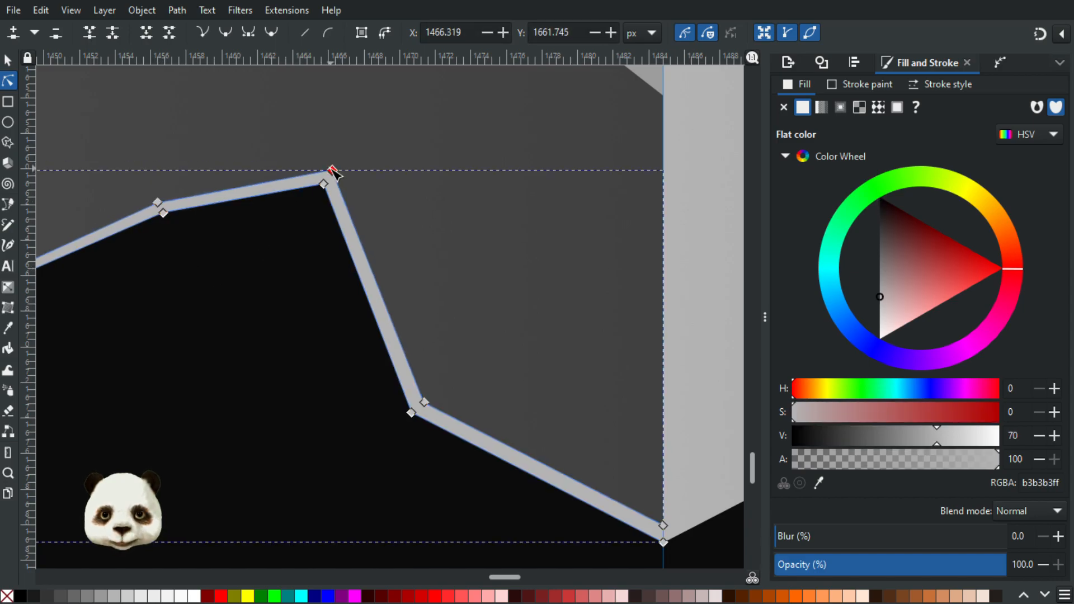
{"action": "left_click", "coordinate": [308, 331]}
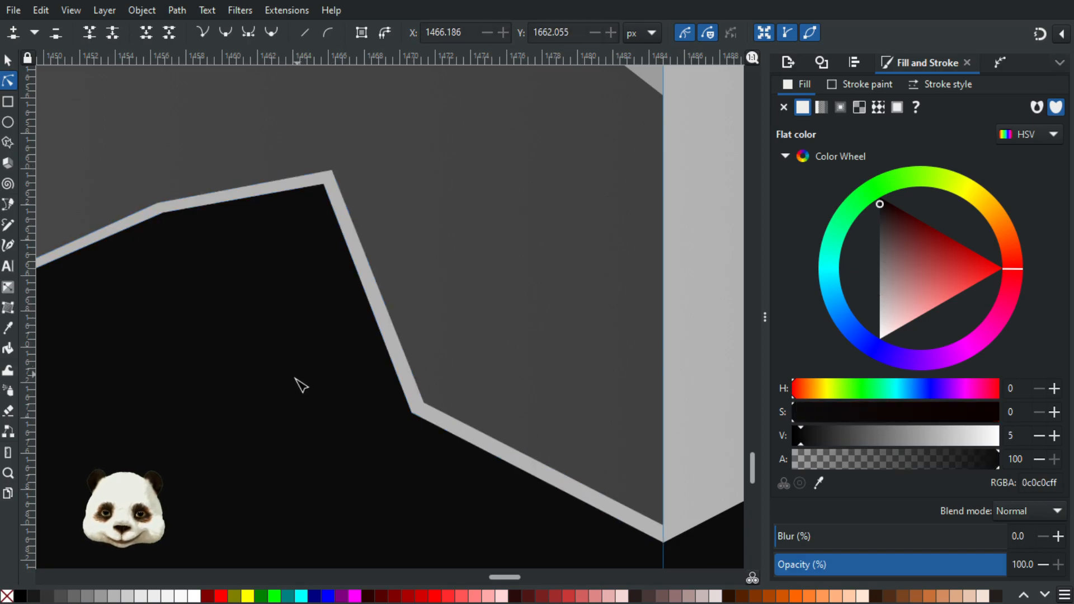
Step: Recolour the left bottom strip by sampling the left half's dark grey and raising its value to 36 (5b5b5b)
{"action": "scroll", "coordinate": [297, 381], "scroll_direction": "down", "scroll_amount": 5}
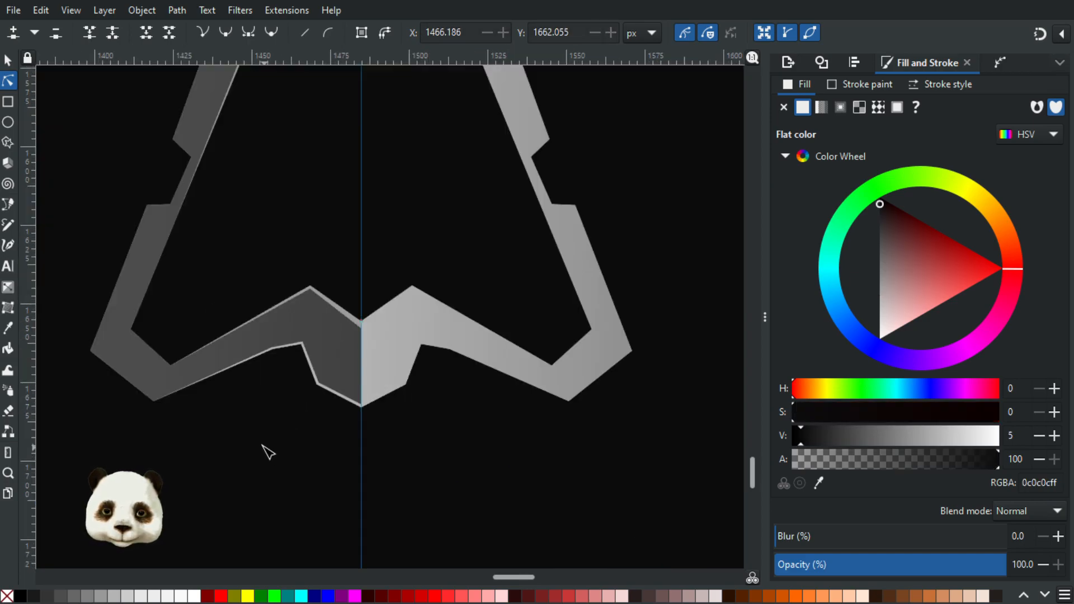
{"action": "left_click", "coordinate": [359, 406]}
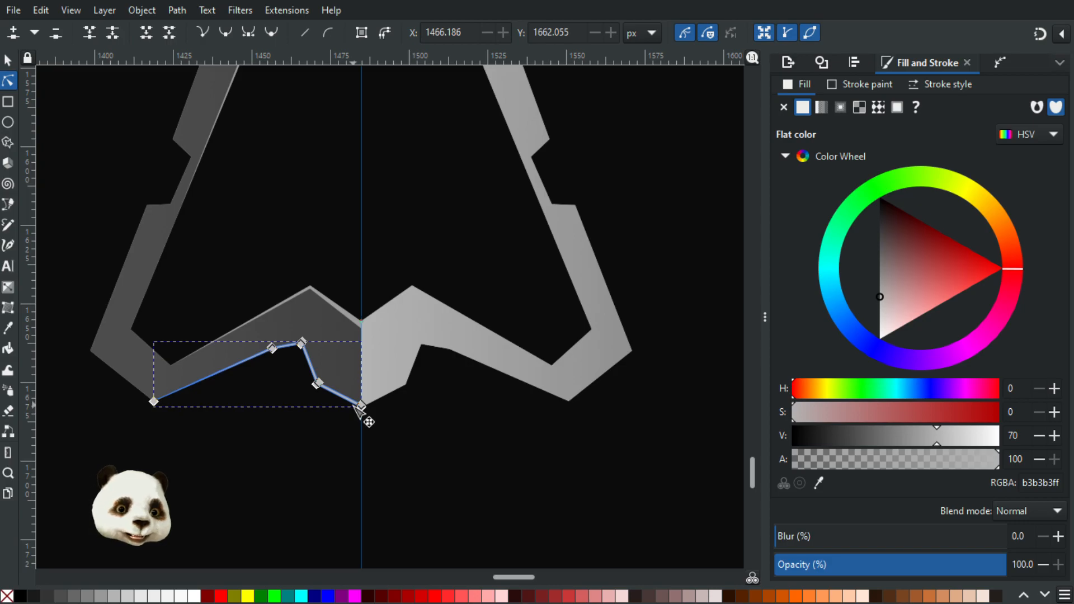
{"action": "key", "text": "d"}
{"action": "left_click", "coordinate": [306, 331]}
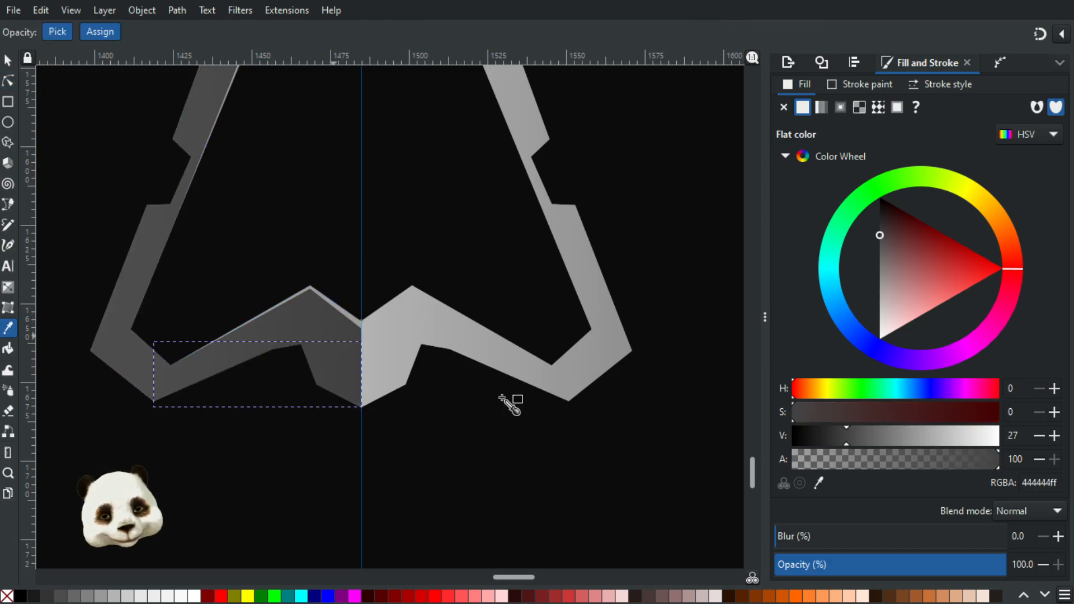
{"action": "left_click_drag", "start_coordinate": [861, 440], "coordinate": [868, 440]}
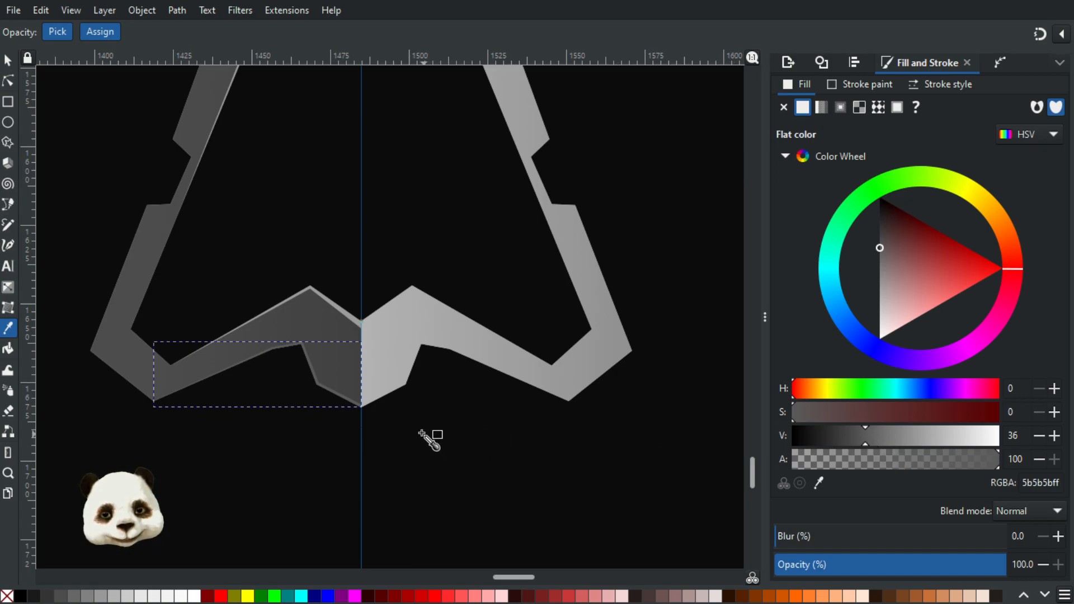
{"action": "left_click", "coordinate": [9, 60]}
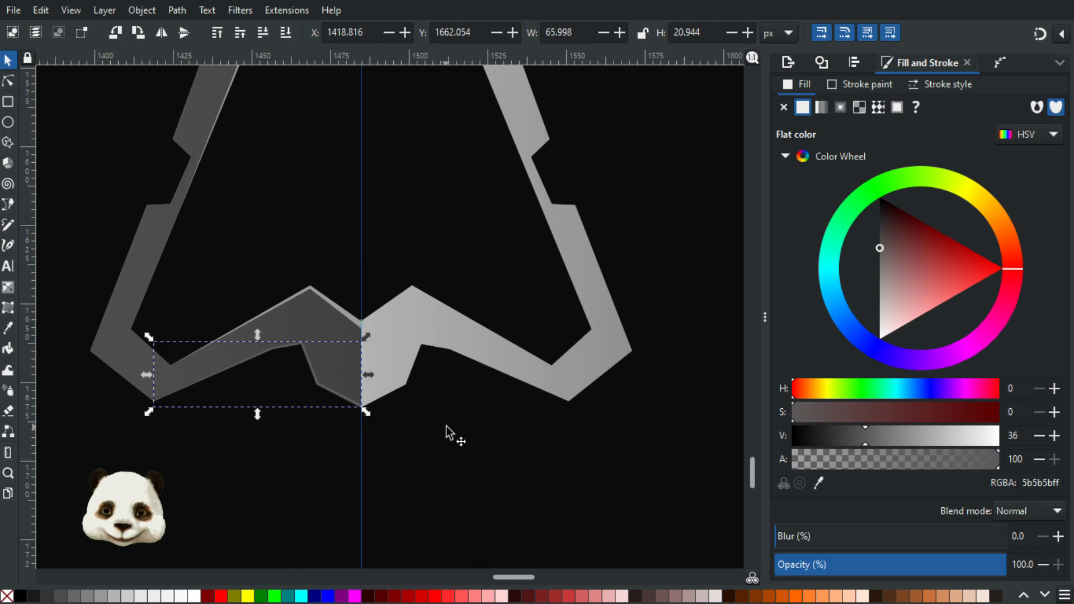
{"action": "left_click", "coordinate": [446, 434]}
Step: Duplicate the left bottom strip, mirror it horizontally and place the copy along the right half's bottom edge against the centre guide
{"action": "scroll", "coordinate": [439, 442], "scroll_direction": "down", "scroll_amount": 3}
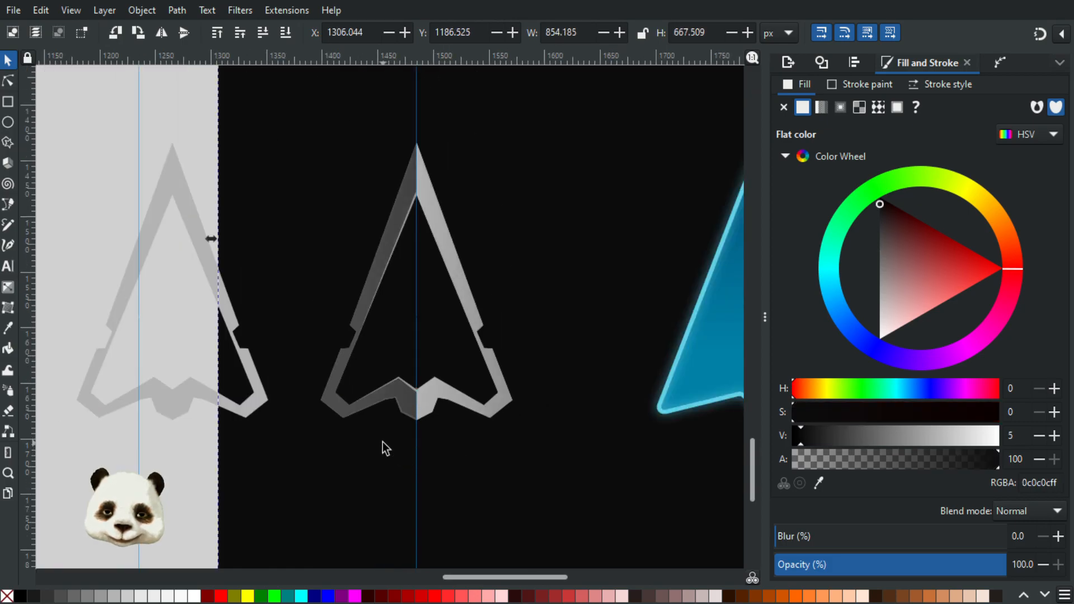
{"action": "scroll", "coordinate": [381, 442], "scroll_direction": "up", "scroll_amount": 2}
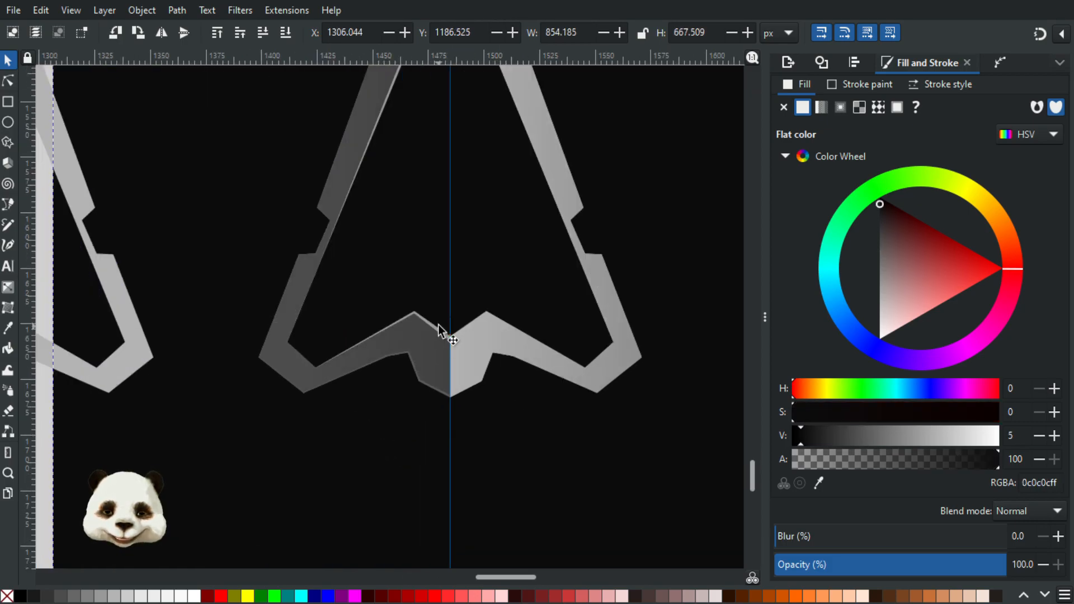
{"action": "scroll", "coordinate": [438, 410], "scroll_direction": "up", "scroll_amount": 3}
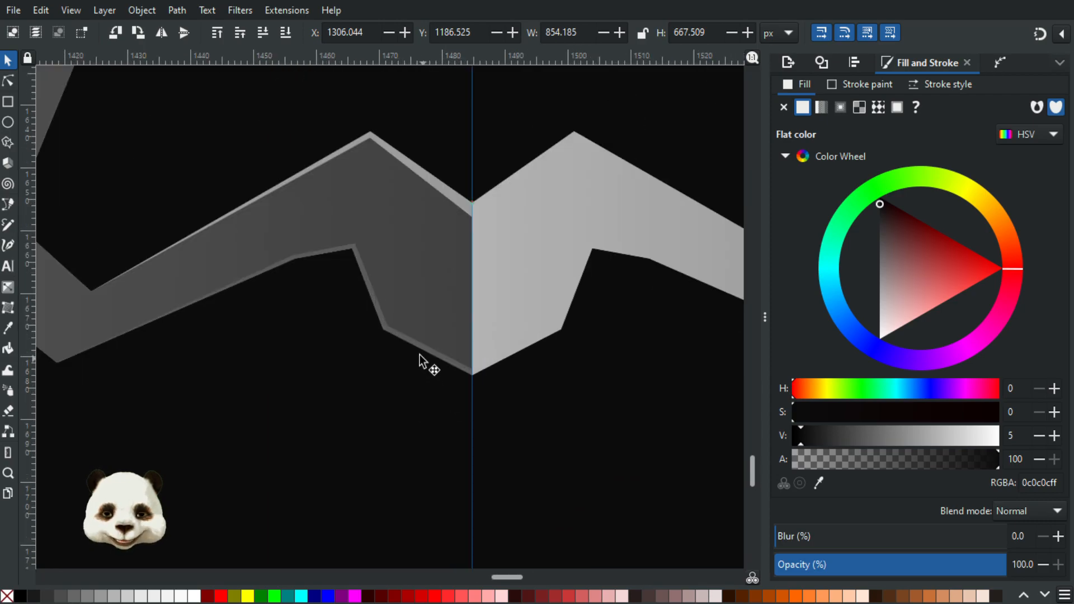
{"action": "left_click", "coordinate": [411, 344]}
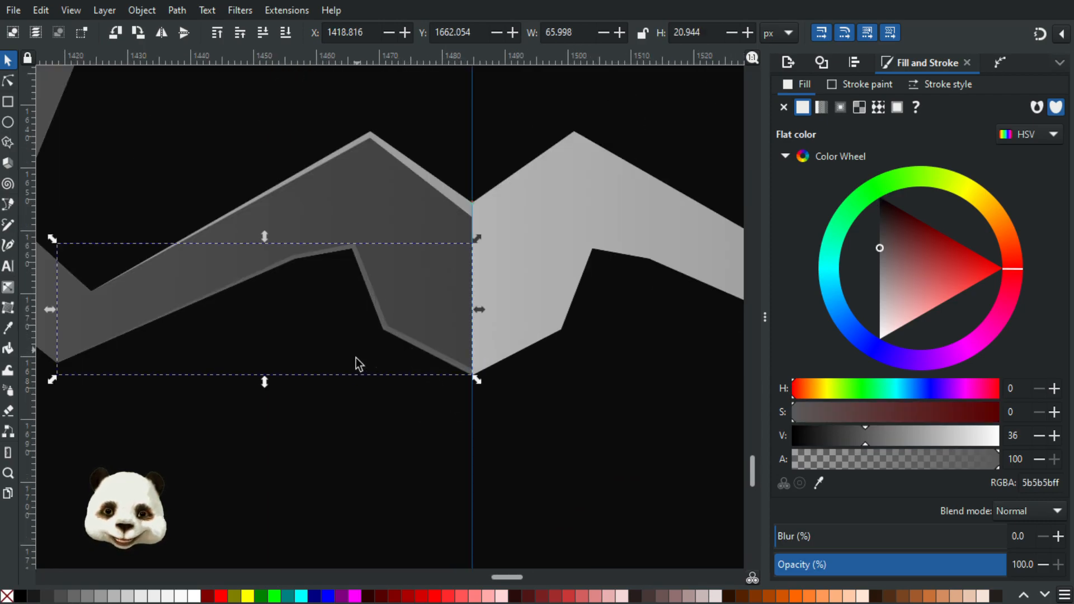
{"action": "scroll", "coordinate": [355, 362], "scroll_direction": "down", "scroll_amount": 3}
{"action": "key", "text": "ctrl+d"}
{"action": "left_click_drag", "start_coordinate": [240, 345], "coordinate": [556, 355]}
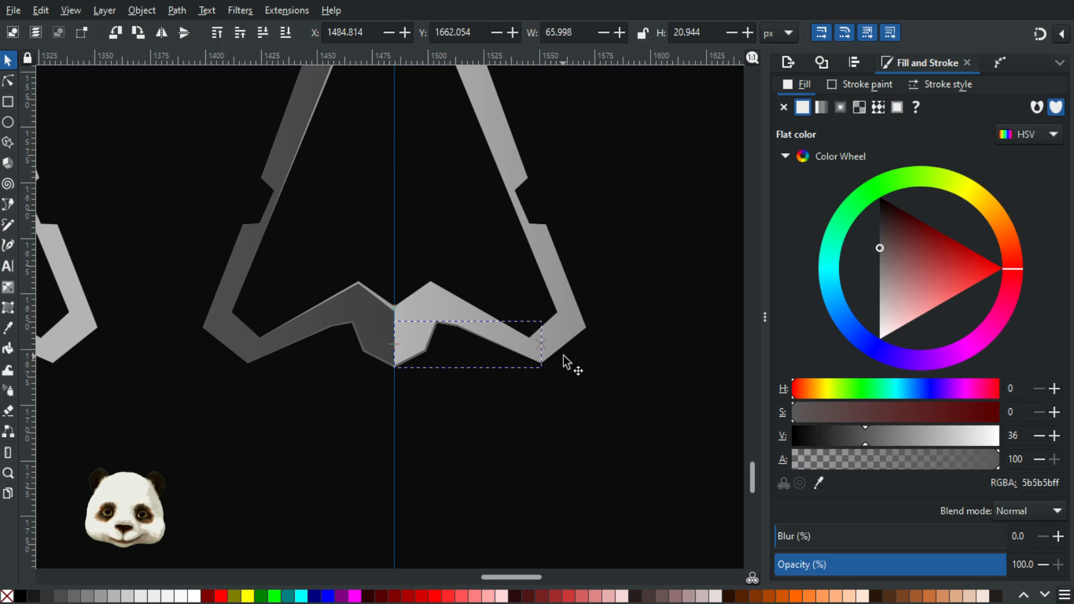
Step: Recolour the right bottom strip by sampling the right half's light grey and lowering its value to 36 (5d5d5d)
{"action": "scroll", "coordinate": [545, 360], "scroll_direction": "up", "scroll_amount": 4}
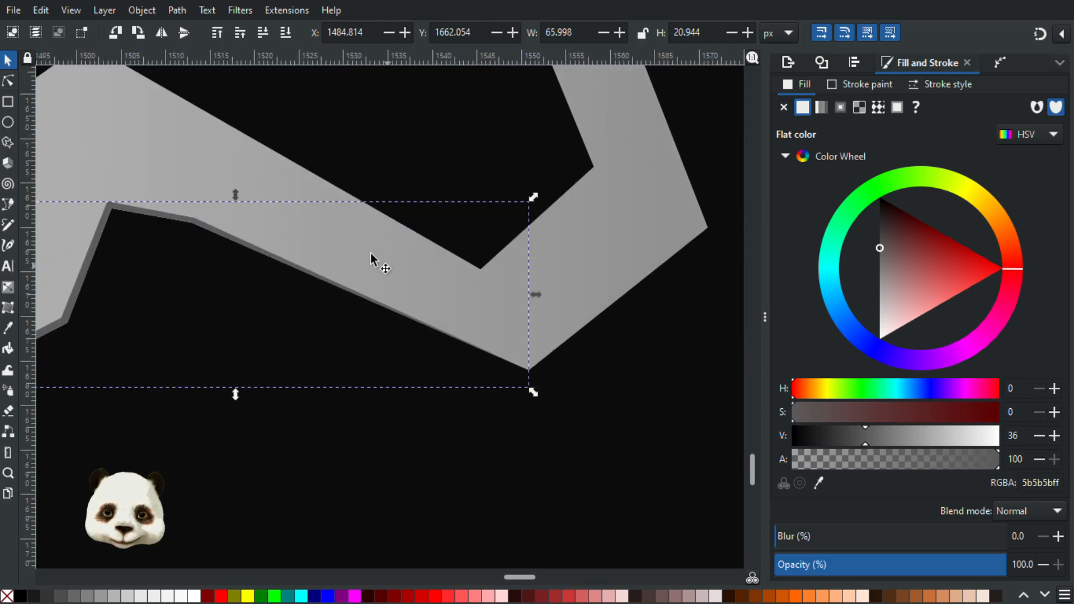
{"action": "key", "text": "d"}
{"action": "left_click", "coordinate": [463, 321]}
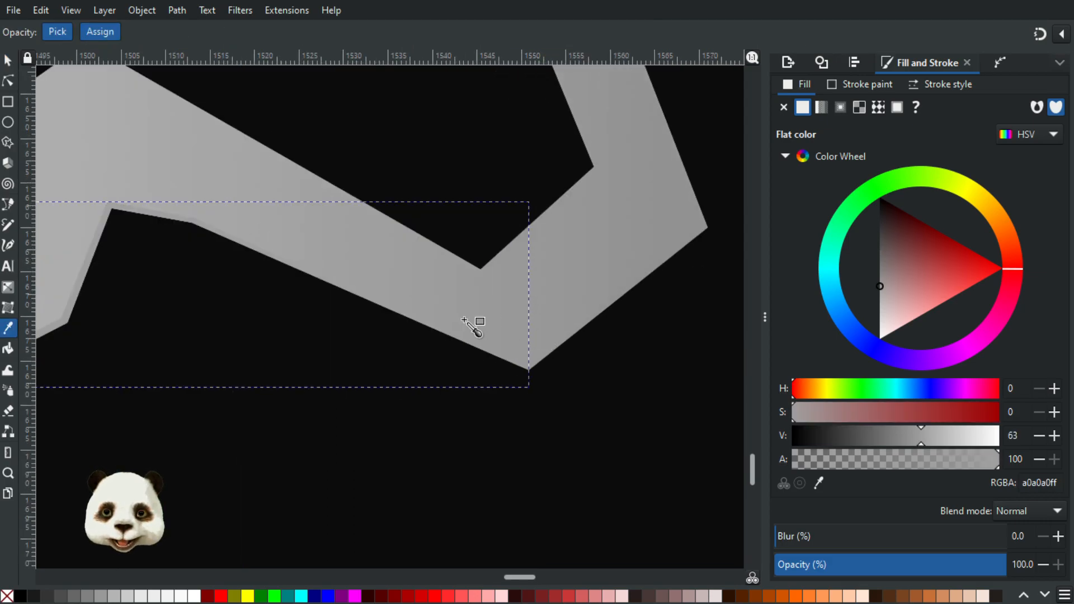
{"action": "left_click_drag", "start_coordinate": [428, 450], "coordinate": [653, 473]}
{"action": "left_click", "coordinate": [269, 231]}
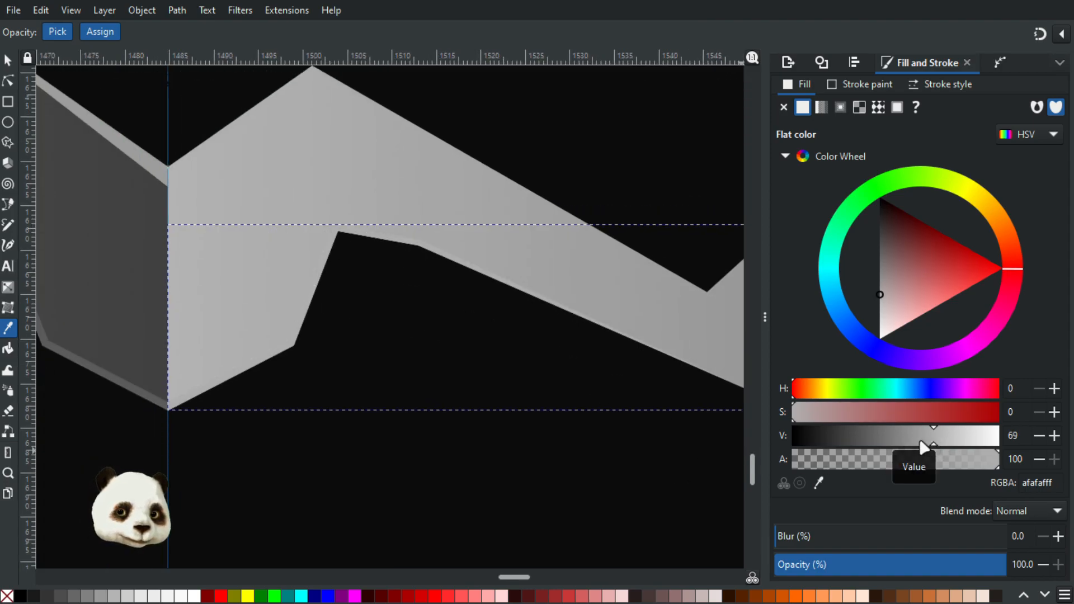
{"action": "left_click_drag", "start_coordinate": [846, 442], "coordinate": [867, 436]}
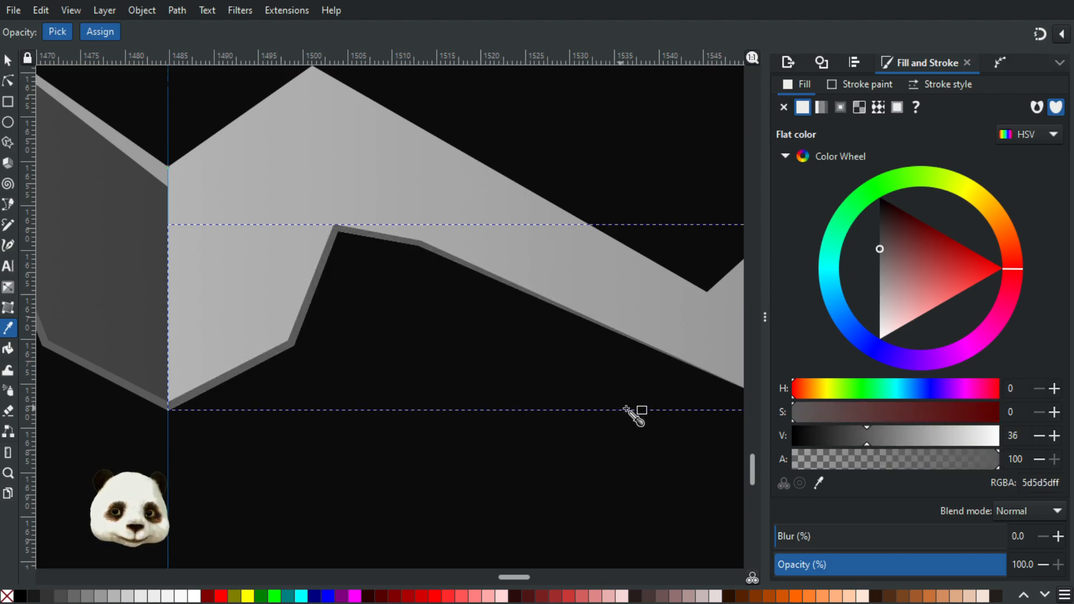
{"action": "scroll", "coordinate": [506, 425], "scroll_direction": "down", "scroll_amount": 3}
{"action": "left_click", "coordinate": [7, 60]}
{"action": "left_click", "coordinate": [490, 466]}
Step: Examine the bottom strips on the whole arrow and compare the upper notch edges of the left and right halves
{"action": "scroll", "coordinate": [496, 471], "scroll_direction": "down", "scroll_amount": 2}
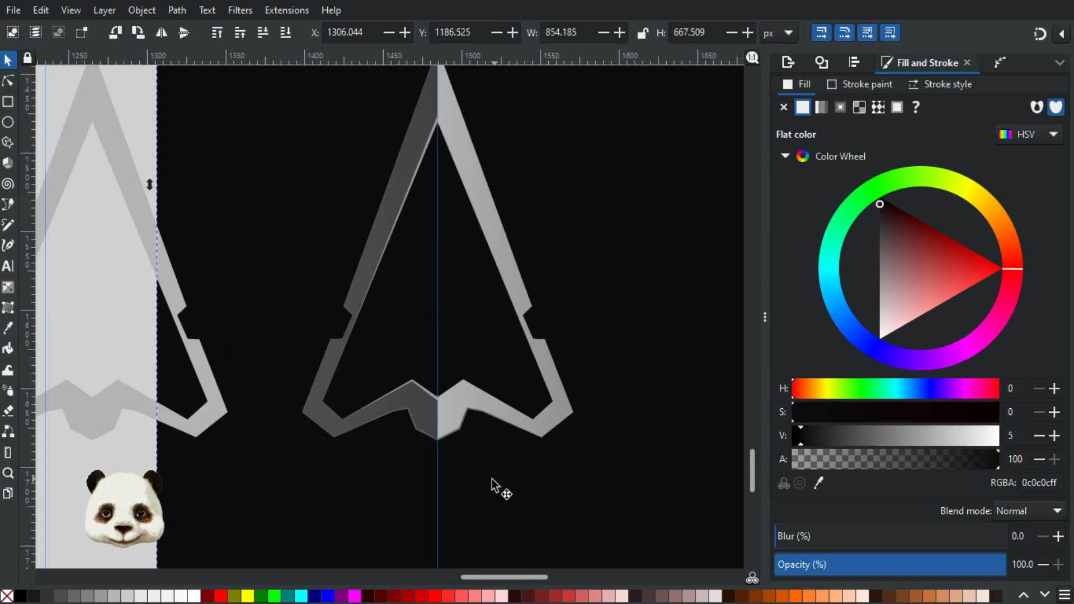
{"action": "scroll", "coordinate": [492, 479], "scroll_direction": "up", "scroll_amount": 2}
{"action": "scroll", "coordinate": [476, 458], "scroll_direction": "down", "scroll_amount": 4}
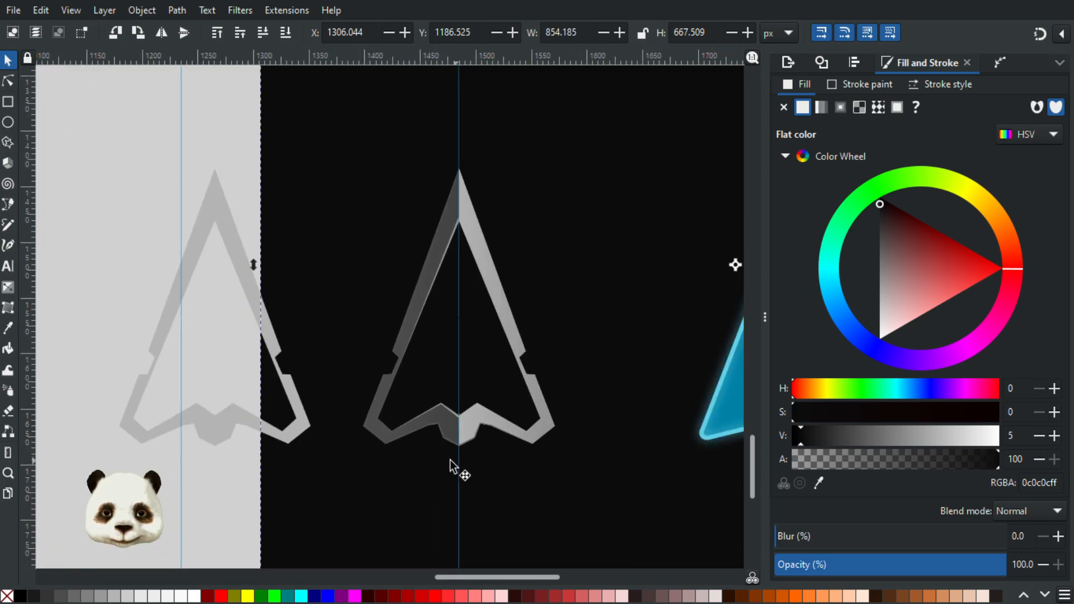
{"action": "scroll", "coordinate": [476, 451], "scroll_direction": "up", "scroll_amount": 6}
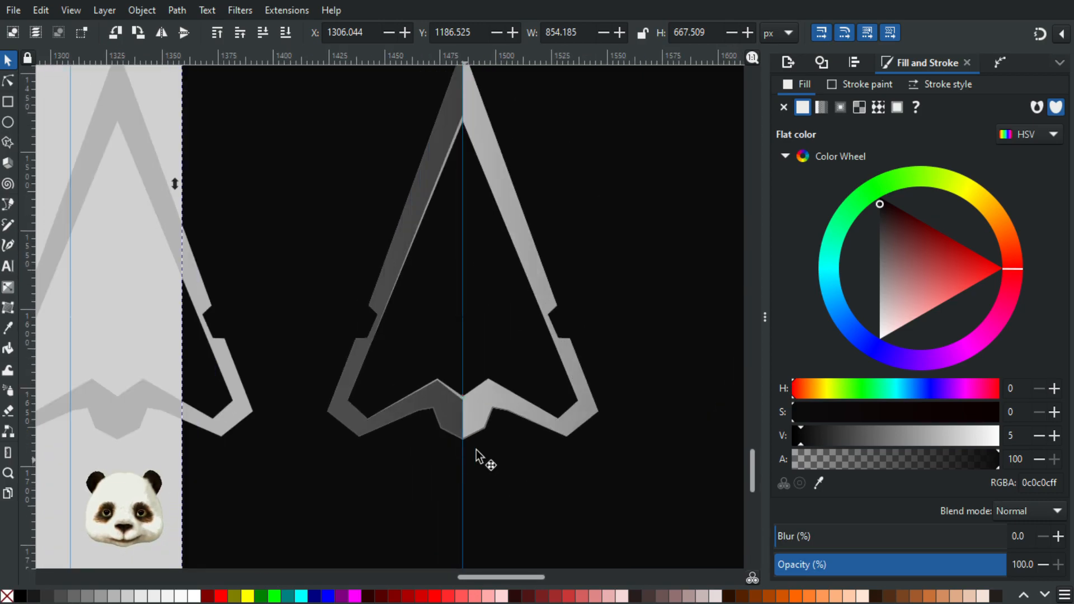
{"action": "scroll", "coordinate": [485, 350], "scroll_direction": "down", "scroll_amount": 3}
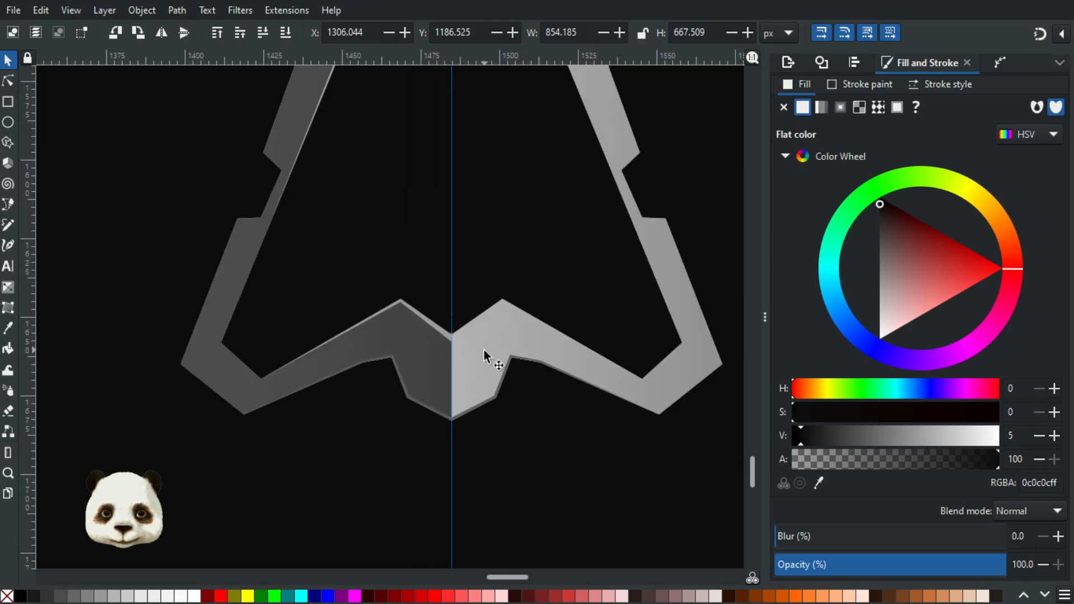
{"action": "scroll", "coordinate": [472, 323], "scroll_direction": "up", "scroll_amount": 4}
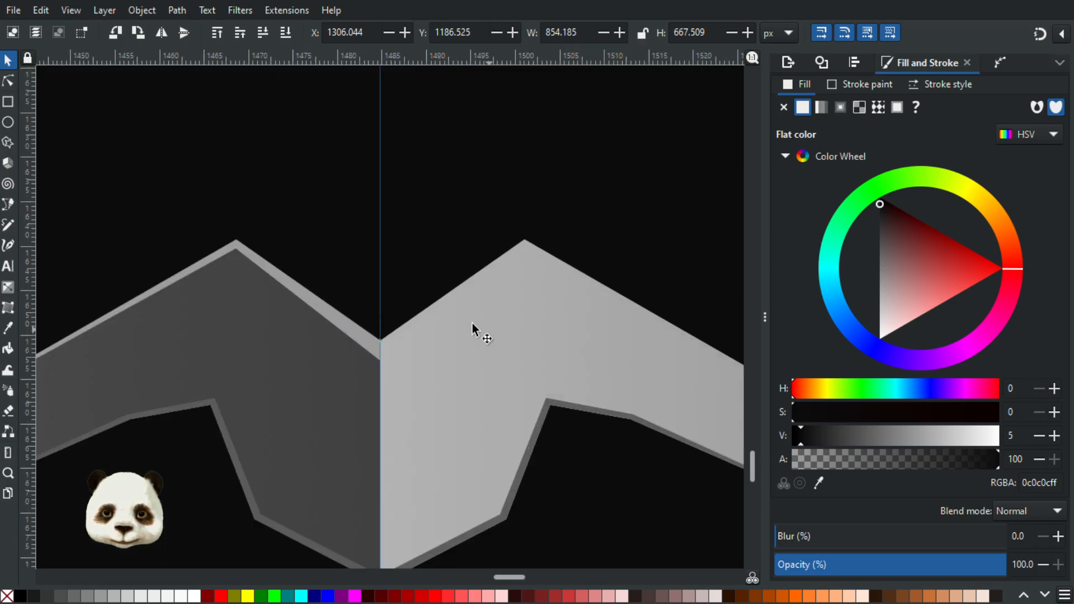
{"action": "left_click", "coordinate": [342, 328]}
{"action": "left_click", "coordinate": [431, 323]}
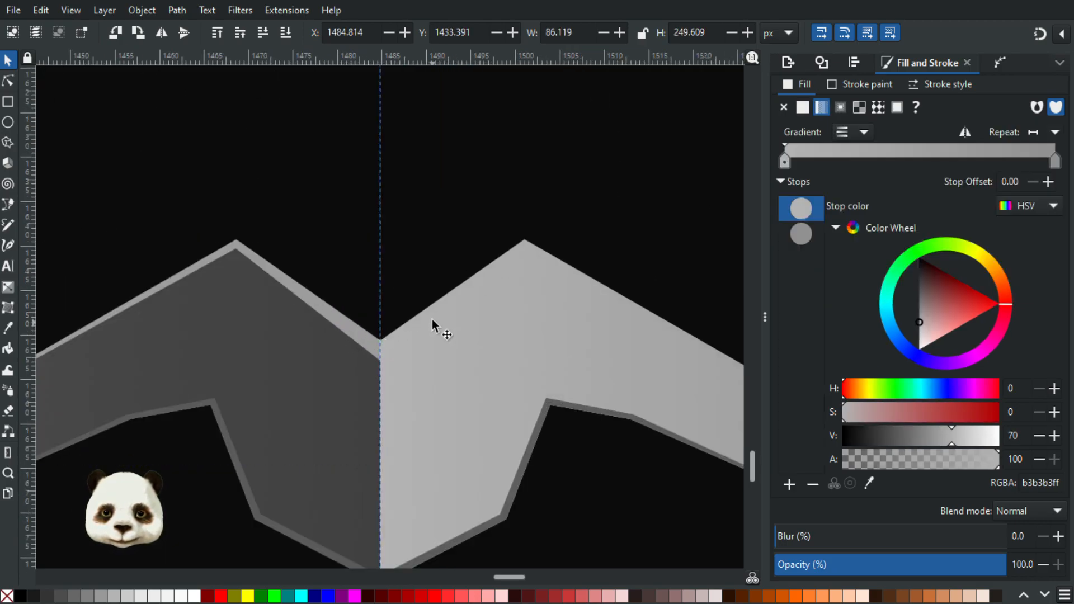
{"action": "left_click", "coordinate": [323, 316]}
{"action": "scroll", "coordinate": [344, 342], "scroll_direction": "down", "scroll_amount": 2}
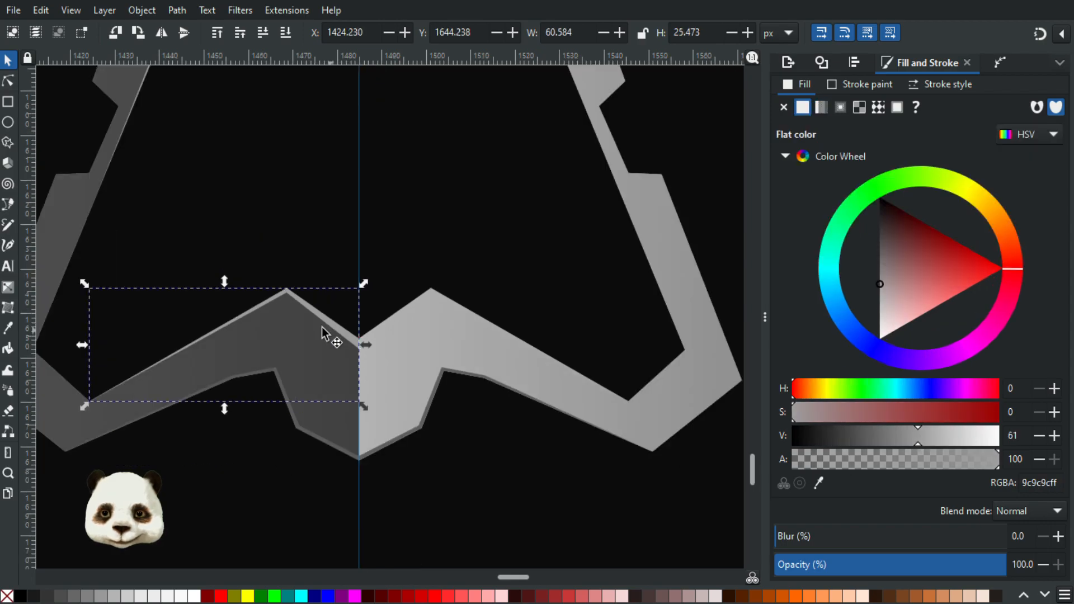
Step: Shift the right half aside to select the strip hidden under its upper notch edge, restore the half and raise the strip above it
{"action": "left_click", "coordinate": [423, 305]}
{"action": "left_click_drag", "start_coordinate": [393, 322], "coordinate": [504, 365]}
{"action": "left_click", "coordinate": [382, 325]}
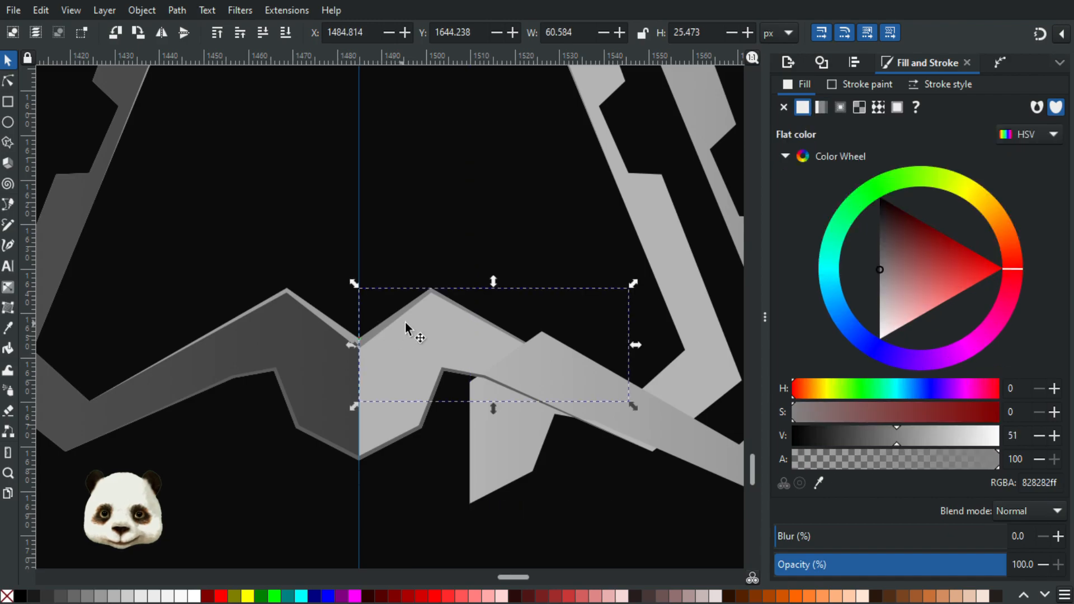
{"action": "key", "text": "ctrl+z"}
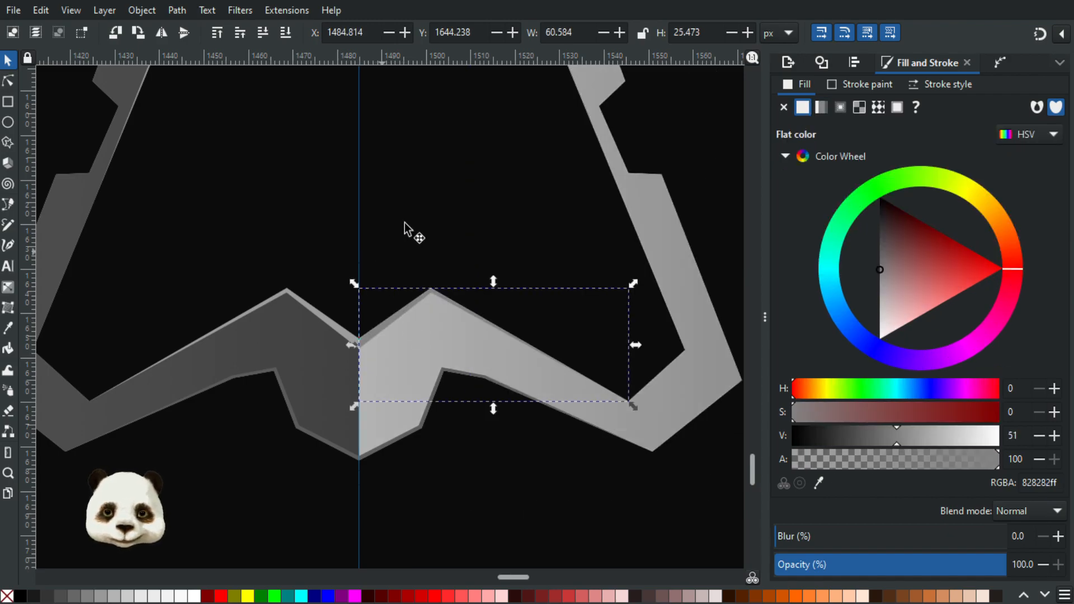
{"action": "left_click", "coordinate": [431, 192]}
{"action": "scroll", "coordinate": [462, 431], "scroll_direction": "up", "scroll_amount": 10}
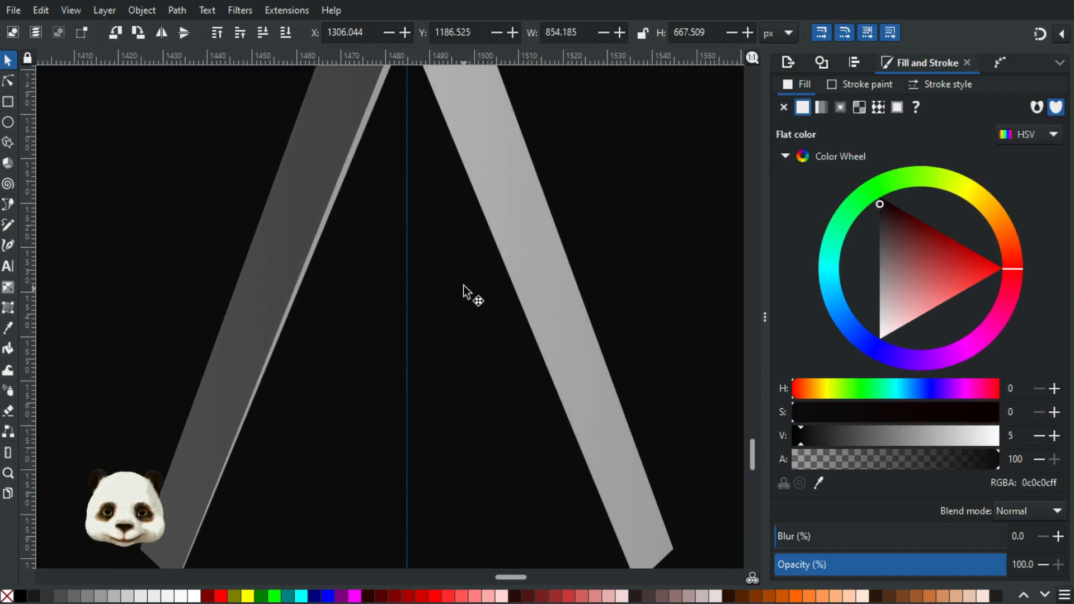
Step: Raise the grey strip along the right half's upper inner edge above that half, then deselect it
{"action": "scroll", "coordinate": [463, 285], "scroll_direction": "up", "scroll_amount": 5}
{"action": "scroll", "coordinate": [458, 276], "scroll_direction": "up", "scroll_amount": 2}
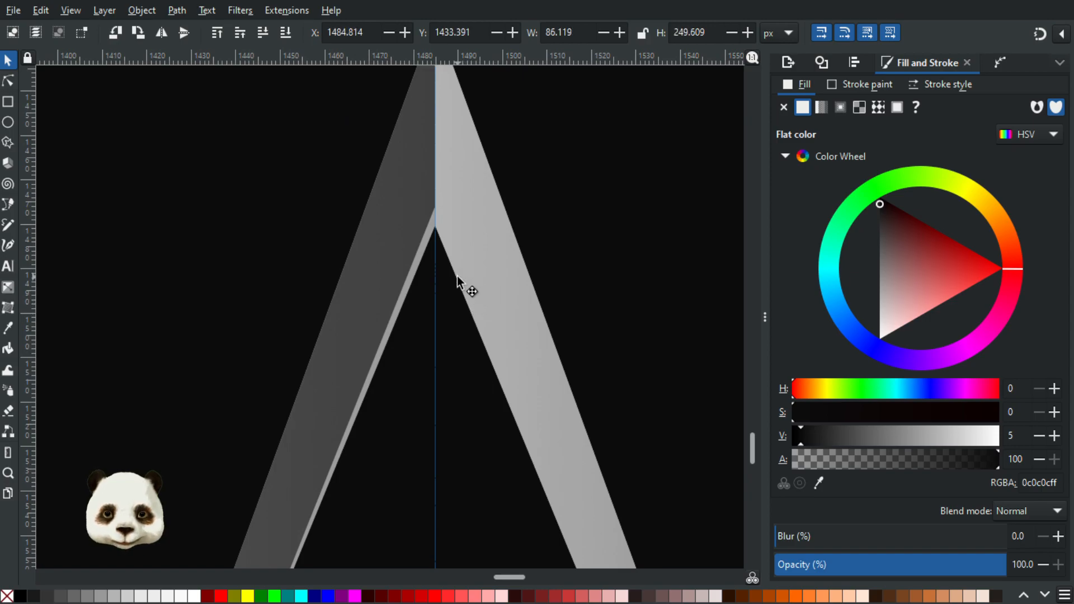
{"action": "key", "text": "Page_Up"}
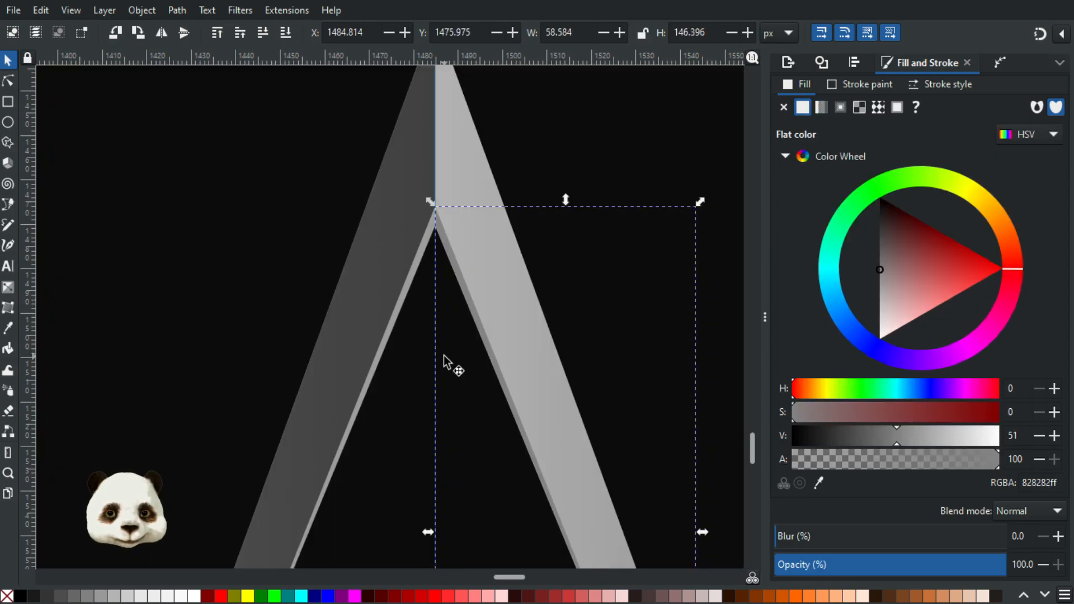
{"action": "left_click", "coordinate": [625, 175]}
{"action": "scroll", "coordinate": [644, 225], "scroll_direction": "down", "scroll_amount": 4}
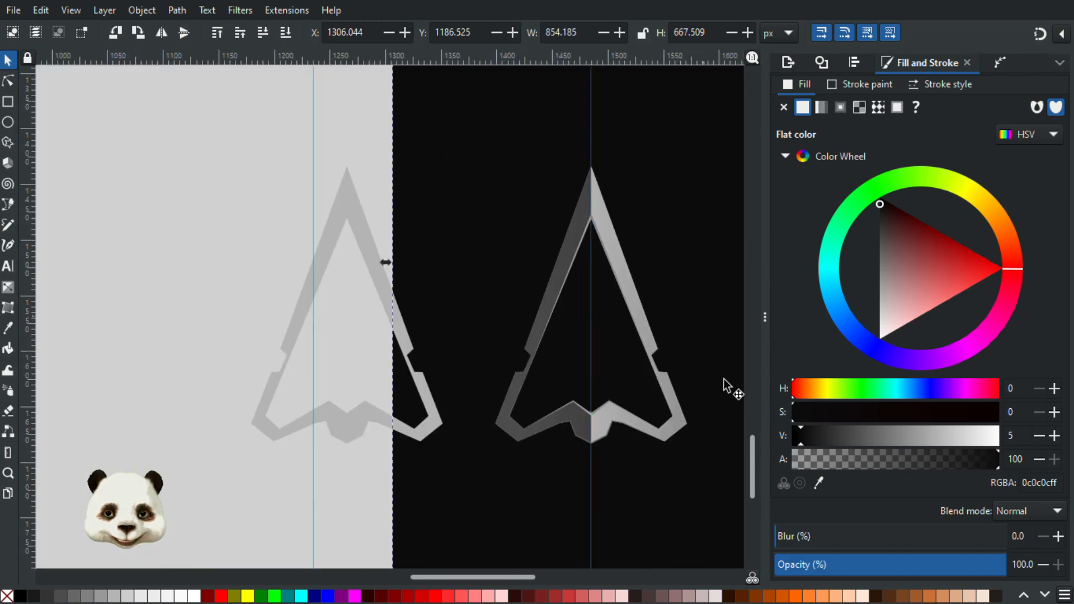
Step: Delete the flat grey arrow copy beside the shaded arrow
{"action": "left_click", "coordinate": [657, 491]}
{"action": "left_click_drag", "start_coordinate": [657, 491], "coordinate": [547, 468]}
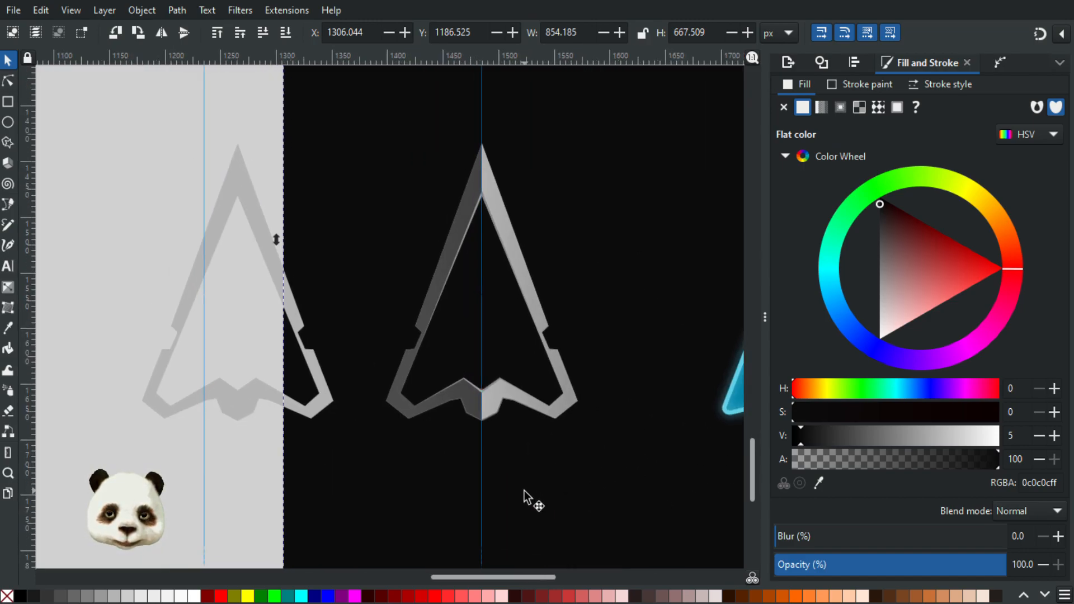
{"action": "left_click", "coordinate": [313, 414]}
{"action": "key", "text": "Delete"}
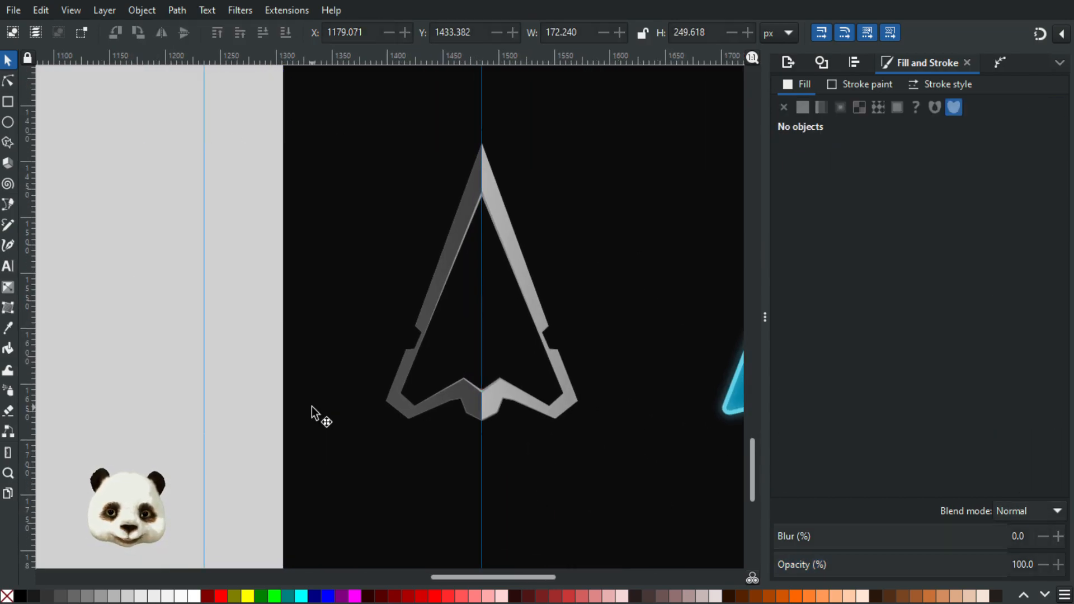
{"action": "left_click", "coordinate": [565, 475]}
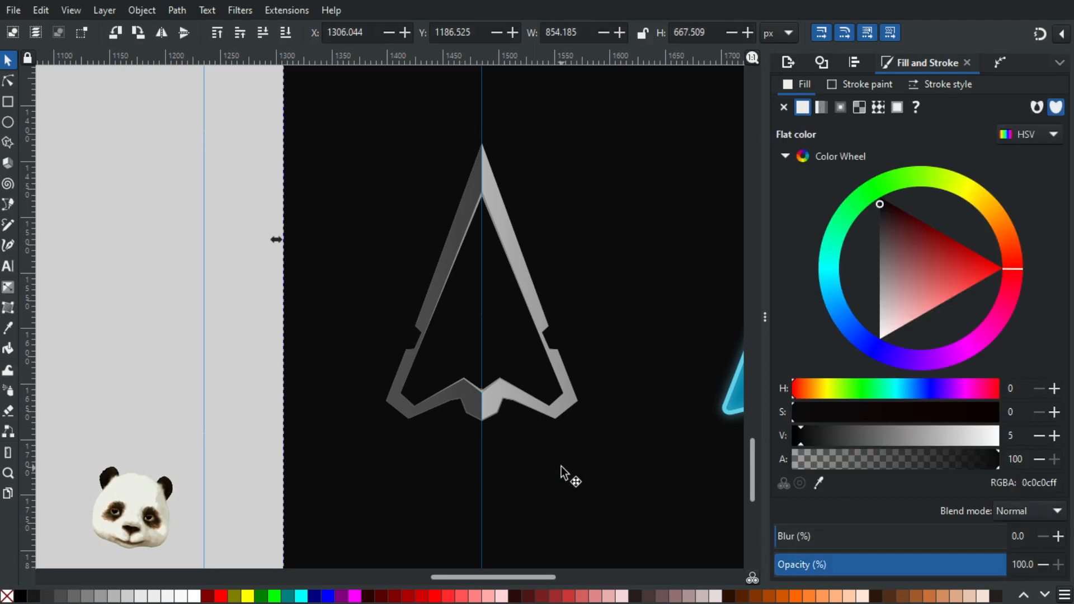
Step: Widen the left bottom strip by moving its three inner corner nodes further into the dark half
{"action": "scroll", "coordinate": [559, 470], "scroll_direction": "up", "scroll_amount": 1, "text": "ctrl"}
{"action": "scroll", "coordinate": [504, 456], "scroll_direction": "down", "scroll_amount": 1, "text": "ctrl"}
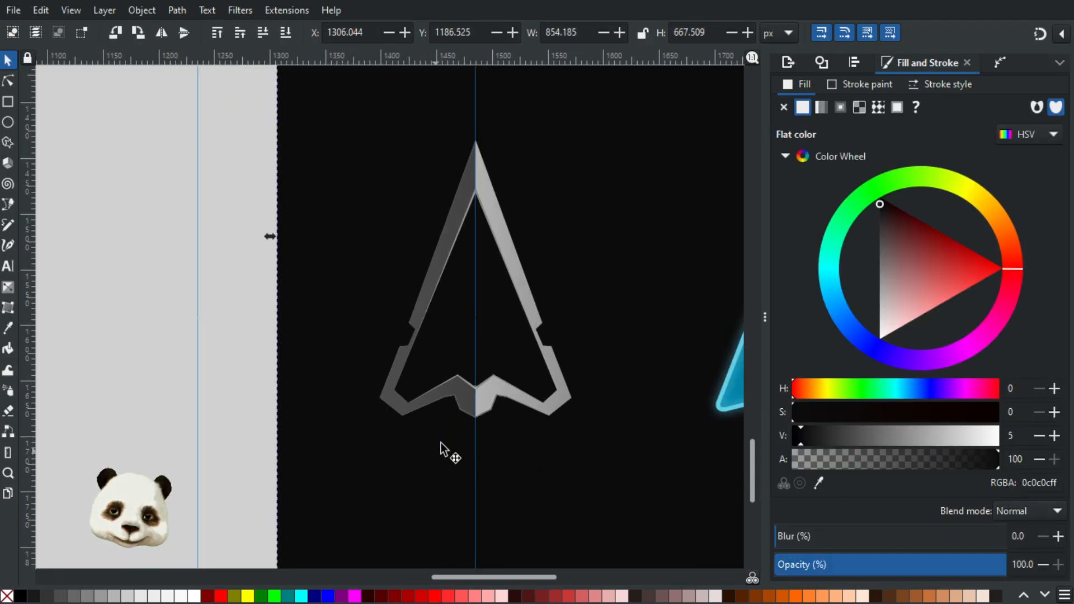
{"action": "scroll", "coordinate": [436, 451], "scroll_direction": "up", "scroll_amount": 4, "text": "ctrl"}
{"action": "scroll", "coordinate": [456, 199], "scroll_direction": "up", "scroll_amount": 2, "text": "ctrl"}
{"action": "left_click", "coordinate": [8, 82]}
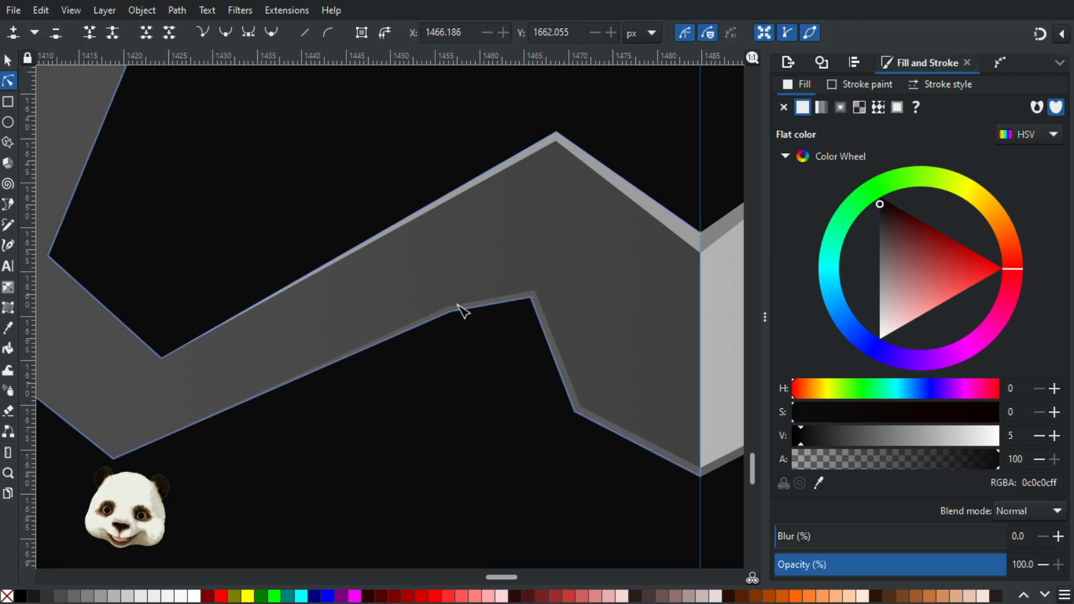
{"action": "scroll", "coordinate": [442, 311], "scroll_direction": "up", "scroll_amount": 2, "text": "ctrl"}
{"action": "left_click", "coordinate": [434, 316]}
{"action": "left_click_drag", "start_coordinate": [434, 316], "coordinate": [430, 305]}
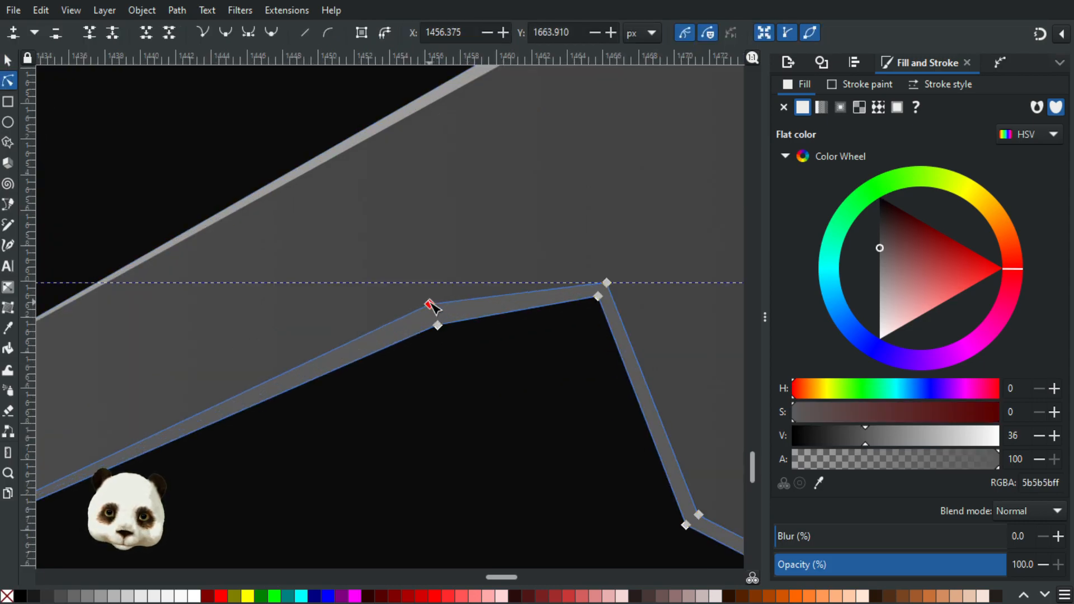
{"action": "left_click_drag", "start_coordinate": [608, 284], "coordinate": [610, 275]}
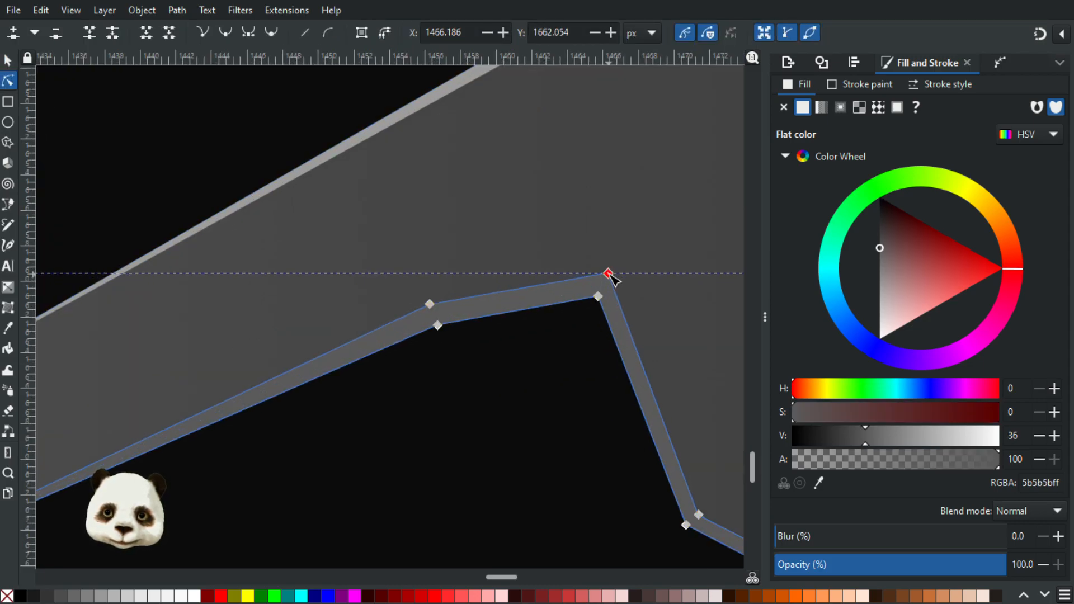
{"action": "left_click_drag", "start_coordinate": [703, 509], "coordinate": [709, 503]}
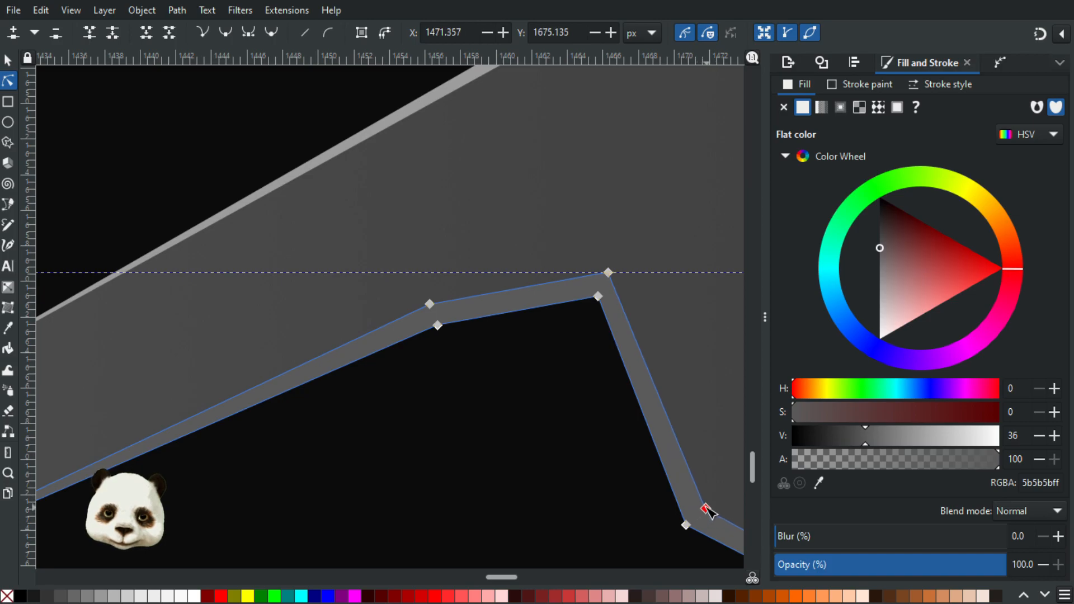
{"action": "left_click_drag", "start_coordinate": [608, 273], "coordinate": [615, 270]}
Step: Raise the left bottom strip's inner end node along the centre guide to about Y 1681 px with snapping on
{"action": "left_click_drag", "start_coordinate": [549, 447], "coordinate": [209, 310]}
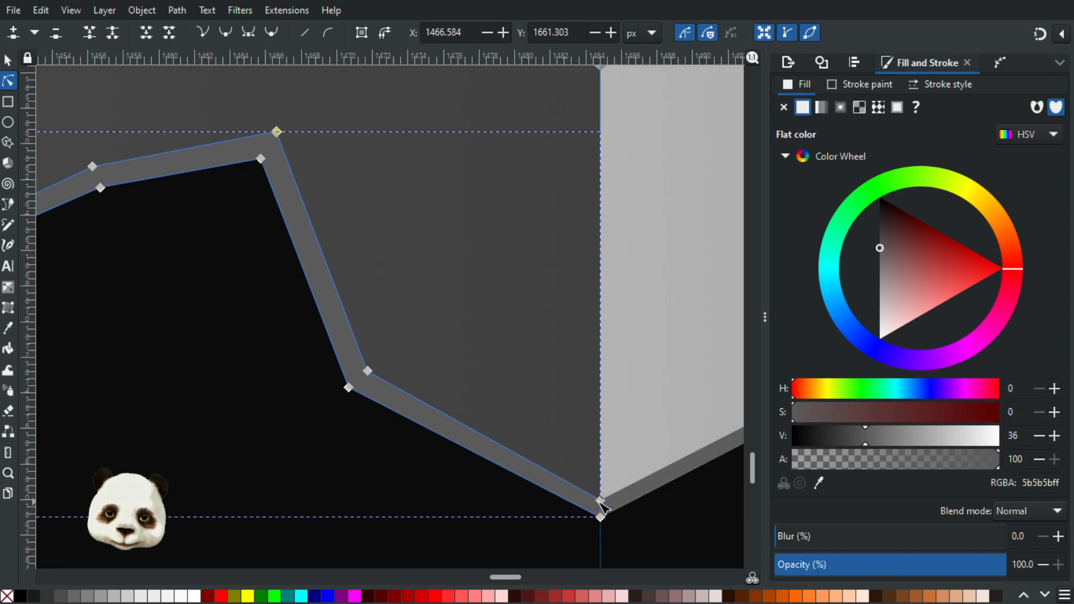
{"action": "left_click_drag", "start_coordinate": [604, 503], "coordinate": [603, 482]}
{"action": "key", "text": "percent"}
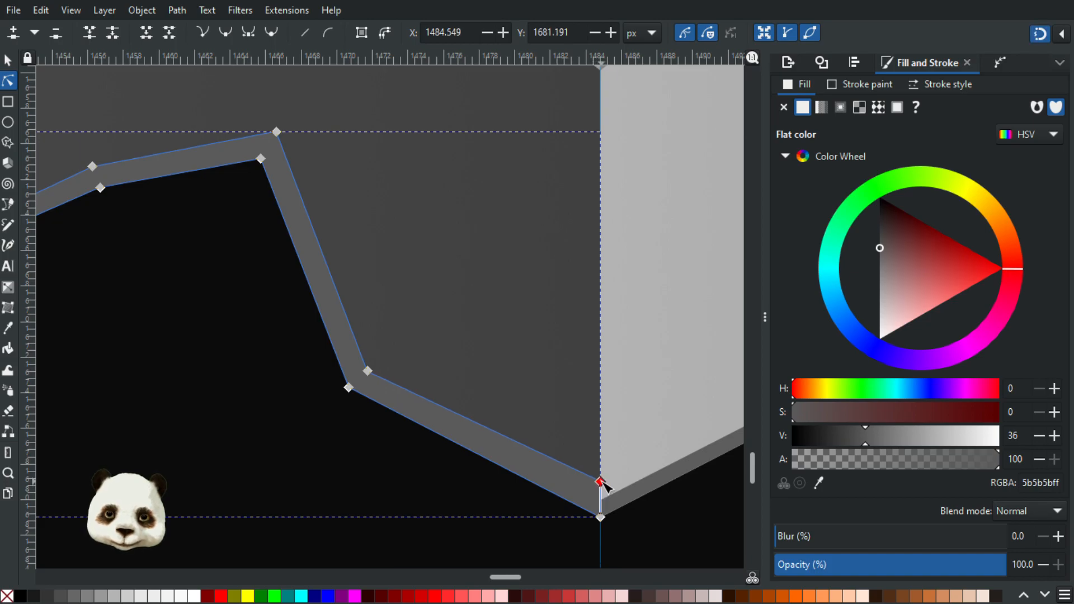
{"action": "scroll", "coordinate": [615, 548], "scroll_direction": "down", "scroll_amount": 4, "text": "ctrl"}
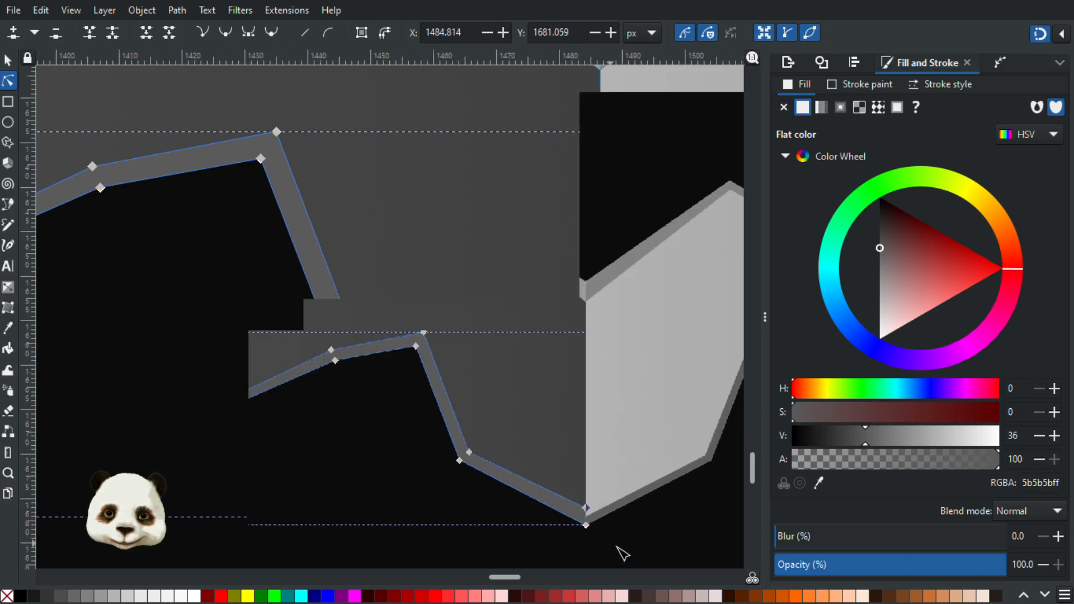
Step: Move the old right bottom strip about 35 px straight down, clear of the arrow
{"action": "left_click", "coordinate": [650, 535]}
{"action": "left_click", "coordinate": [638, 516]}
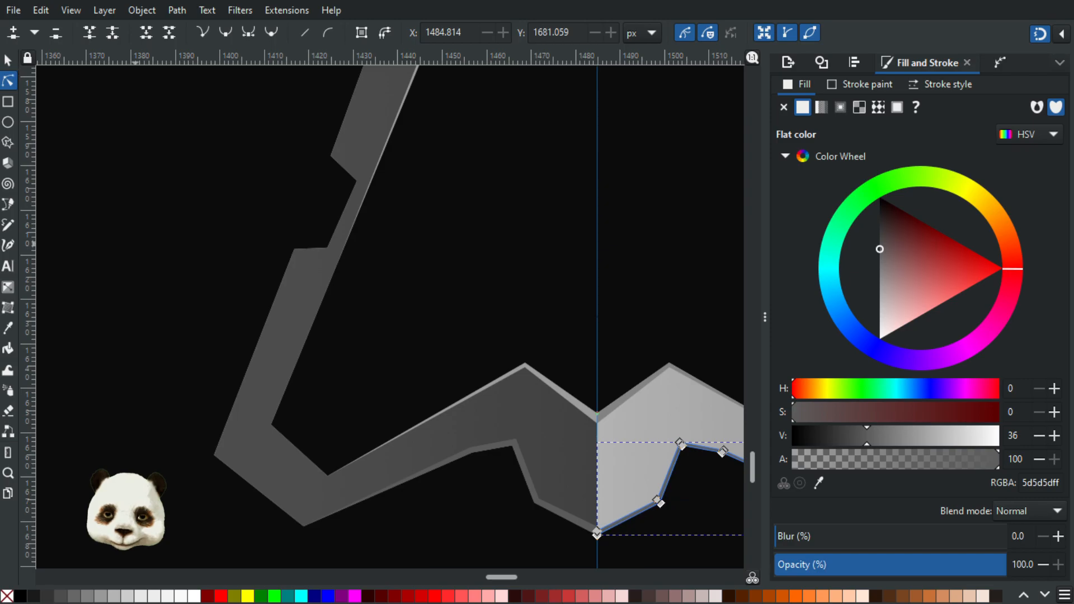
{"action": "left_click", "coordinate": [8, 59]}
{"action": "scroll", "coordinate": [381, 374], "scroll_direction": "down", "scroll_amount": 3}
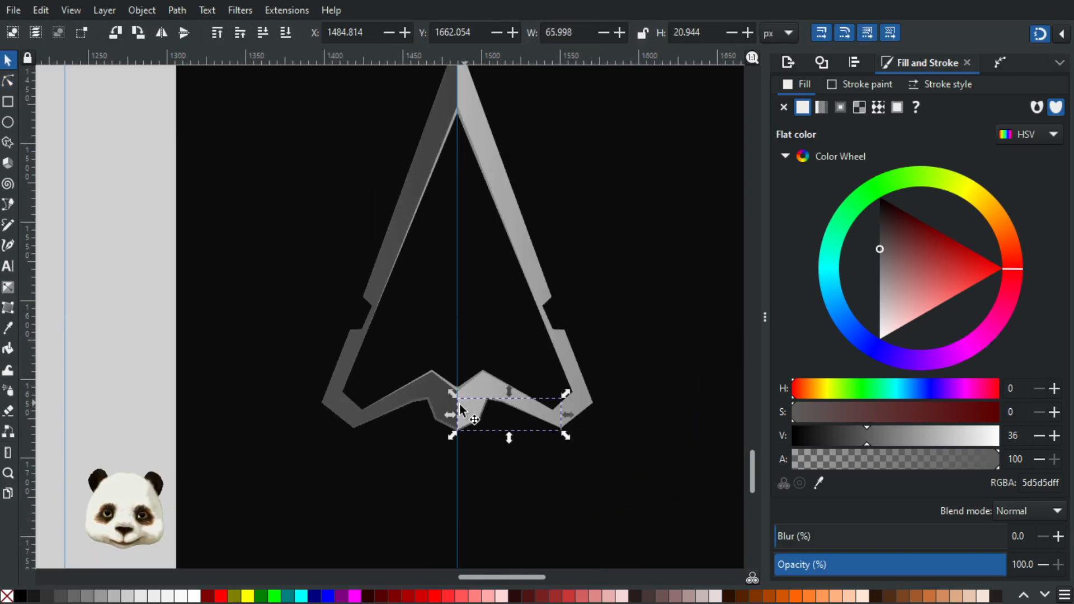
{"action": "left_click_drag", "start_coordinate": [470, 447], "coordinate": [474, 485]}
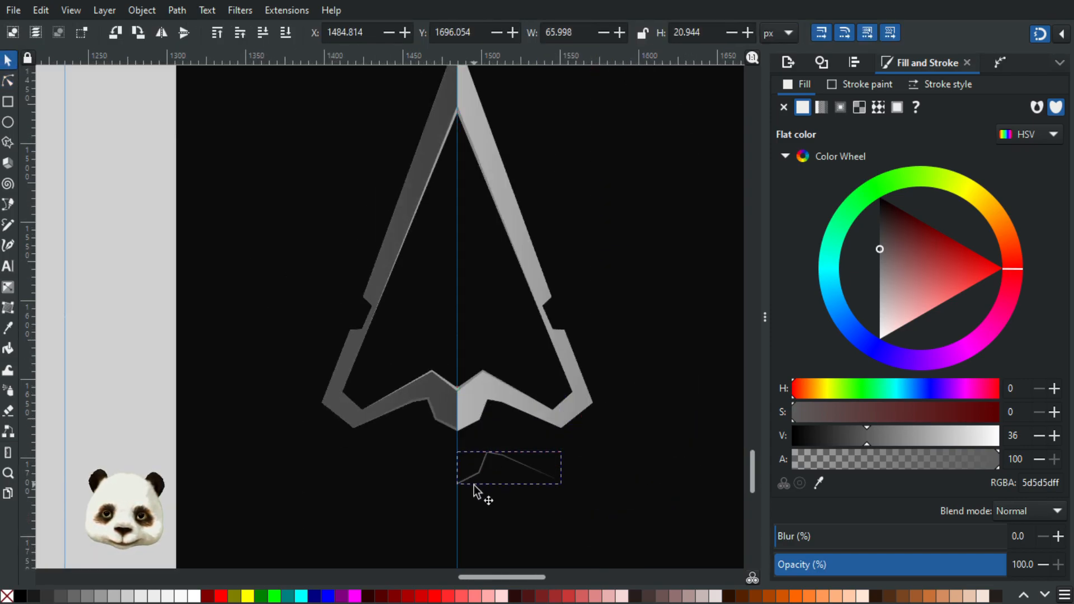
Step: Duplicate and mirror the widened left bottom strip onto the right half against the centre guide, and sample the old strip's 5d5d5d for its fill
{"action": "left_click", "coordinate": [438, 420]}
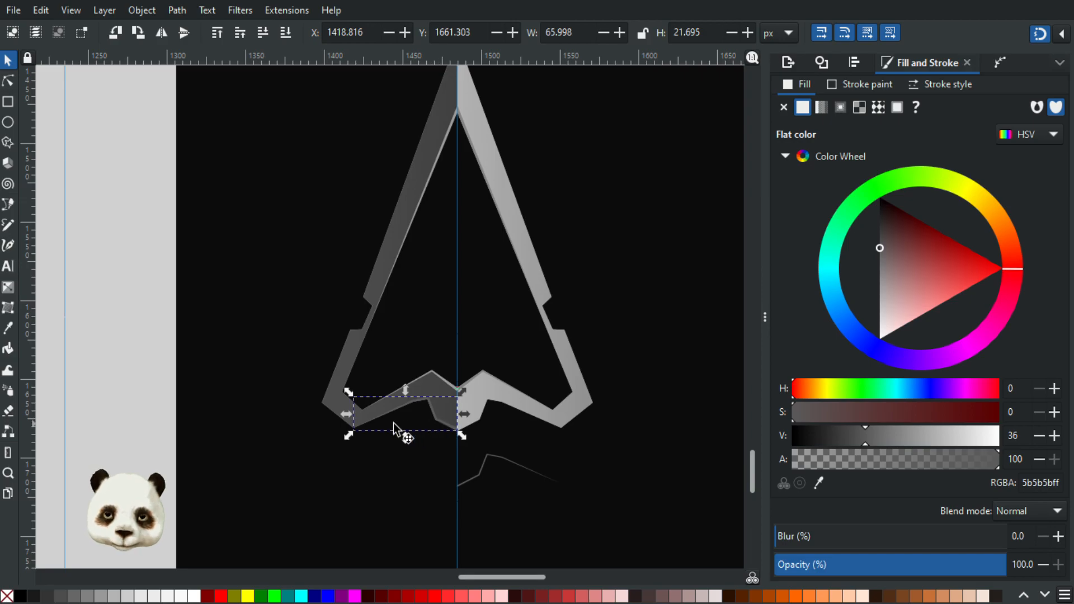
{"action": "left_click_drag", "start_coordinate": [354, 415], "coordinate": [459, 417]}
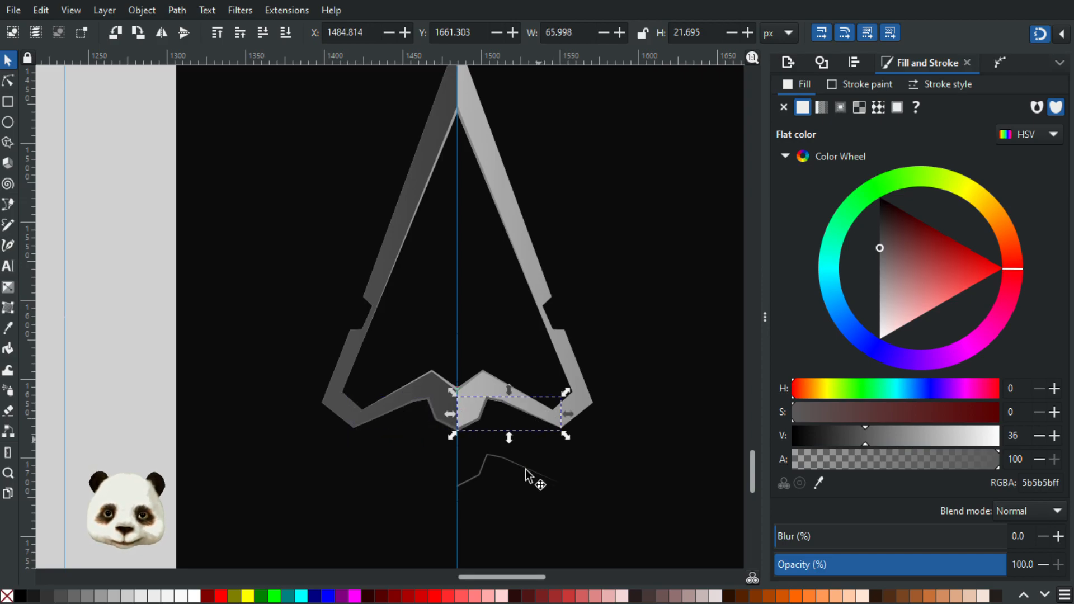
{"action": "scroll", "coordinate": [532, 475], "scroll_direction": "up", "scroll_amount": 3}
{"action": "key", "text": "d"}
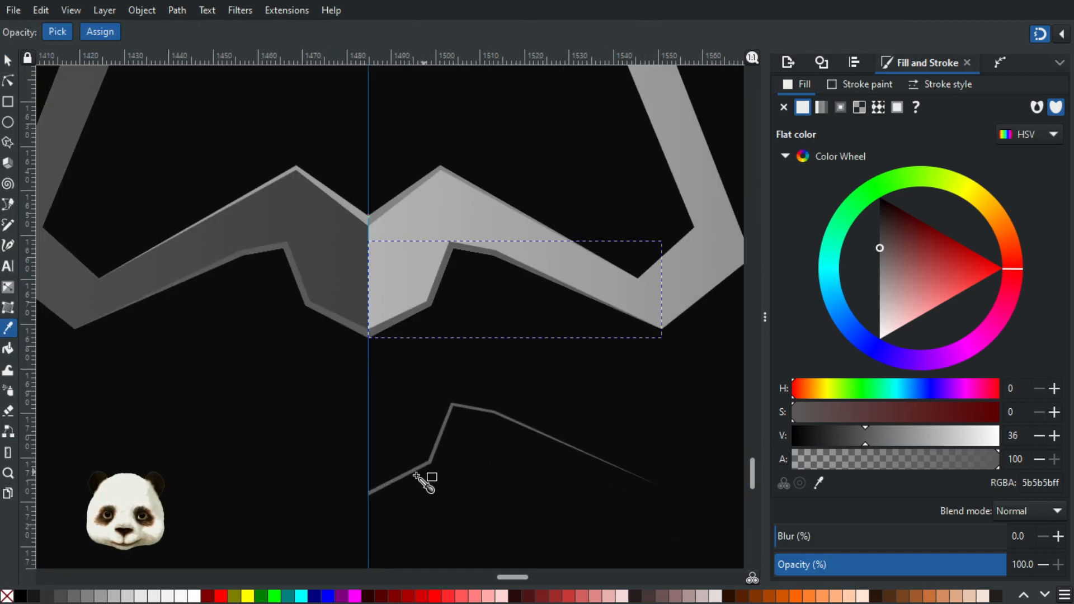
Step: Delete the old right bottom strip lying below the arrow
{"action": "left_click", "coordinate": [12, 62]}
{"action": "left_click", "coordinate": [246, 378]}
{"action": "scroll", "coordinate": [252, 391], "scroll_direction": "down", "scroll_amount": 4}
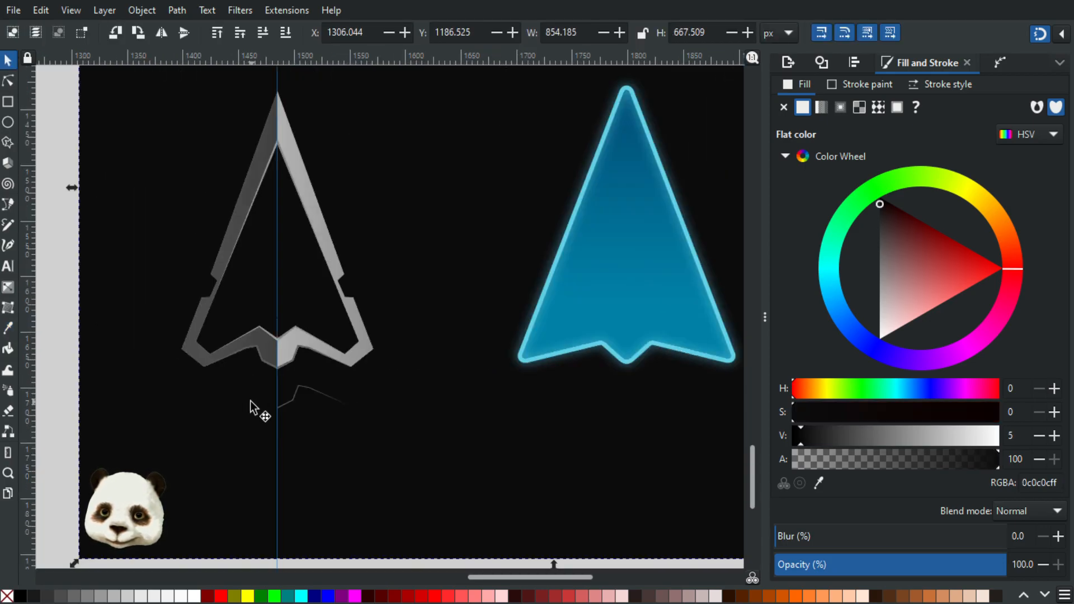
{"action": "left_click", "coordinate": [287, 400]}
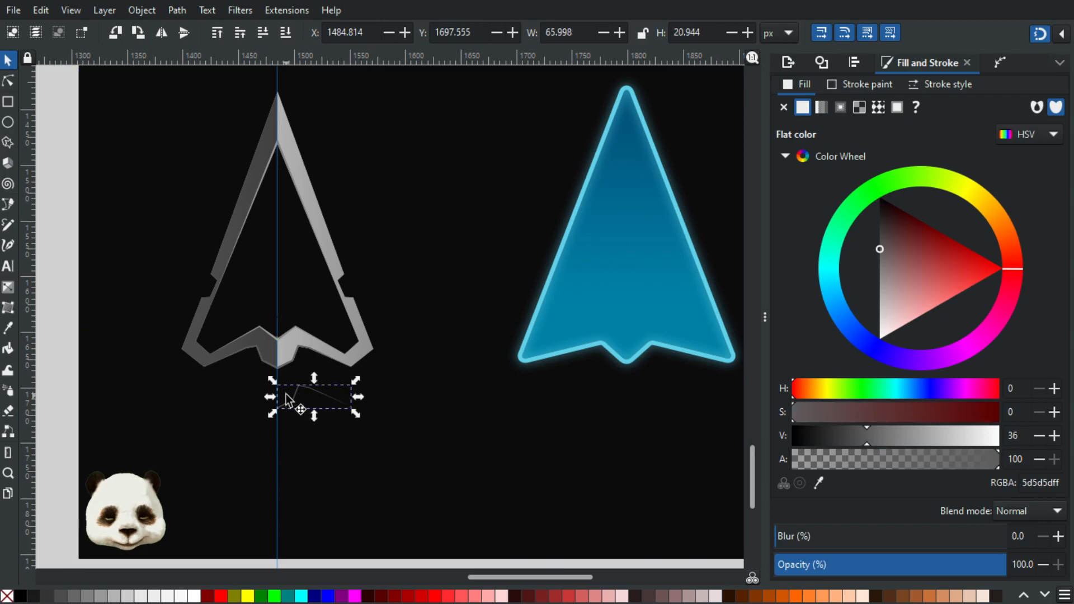
{"action": "key", "text": "Escape"}
{"action": "left_click", "coordinate": [200, 402]}
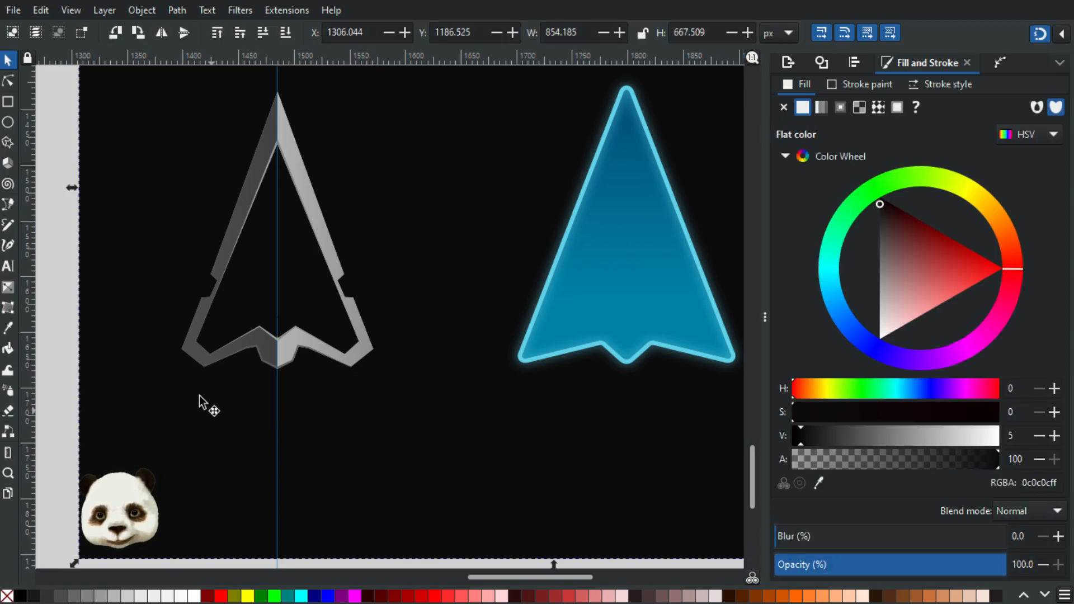
{"action": "scroll", "coordinate": [199, 400], "scroll_direction": "down", "scroll_amount": 2}
{"action": "scroll", "coordinate": [305, 425], "scroll_direction": "left", "scroll_amount": 3}
{"action": "scroll", "coordinate": [313, 425], "scroll_direction": "up", "scroll_amount": 2}
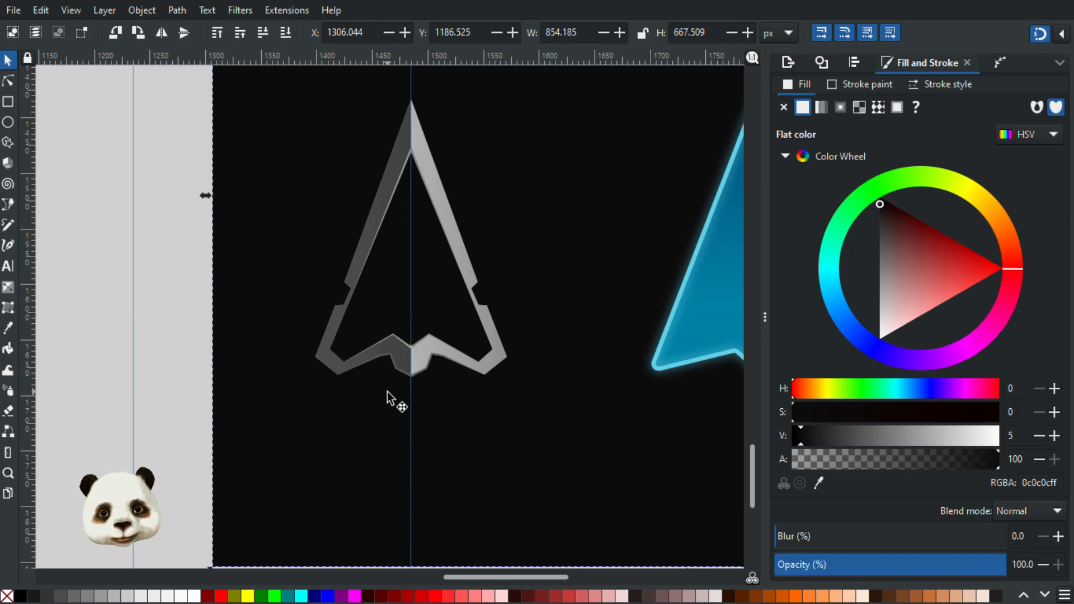
{"action": "scroll", "coordinate": [388, 398], "scroll_direction": "down", "scroll_amount": 2}
{"action": "scroll", "coordinate": [386, 381], "scroll_direction": "up", "scroll_amount": 1}
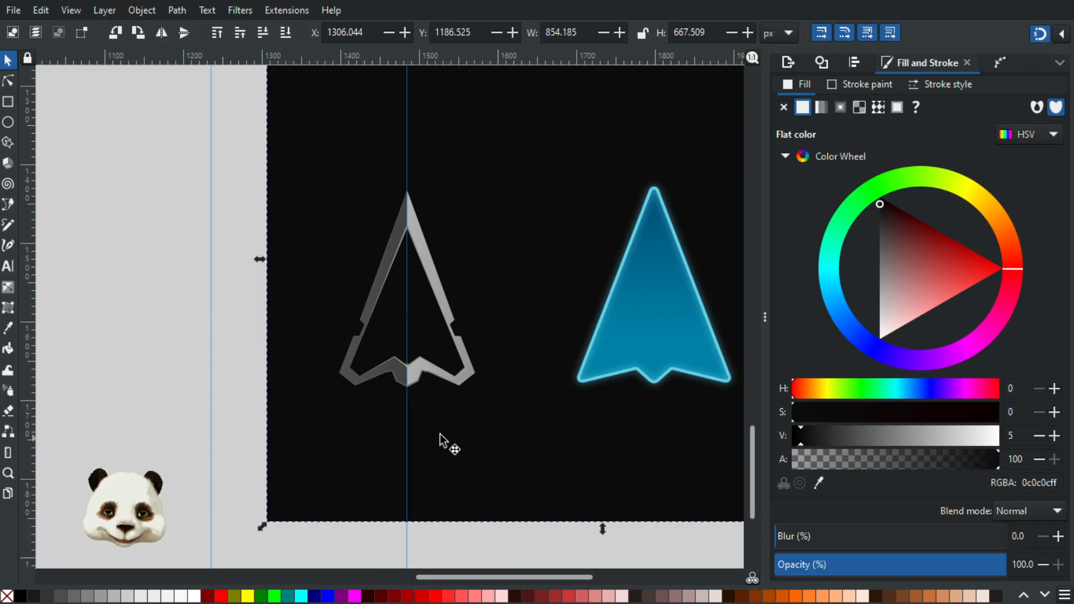
{"action": "scroll", "coordinate": [437, 441], "scroll_direction": "down", "scroll_amount": 1}
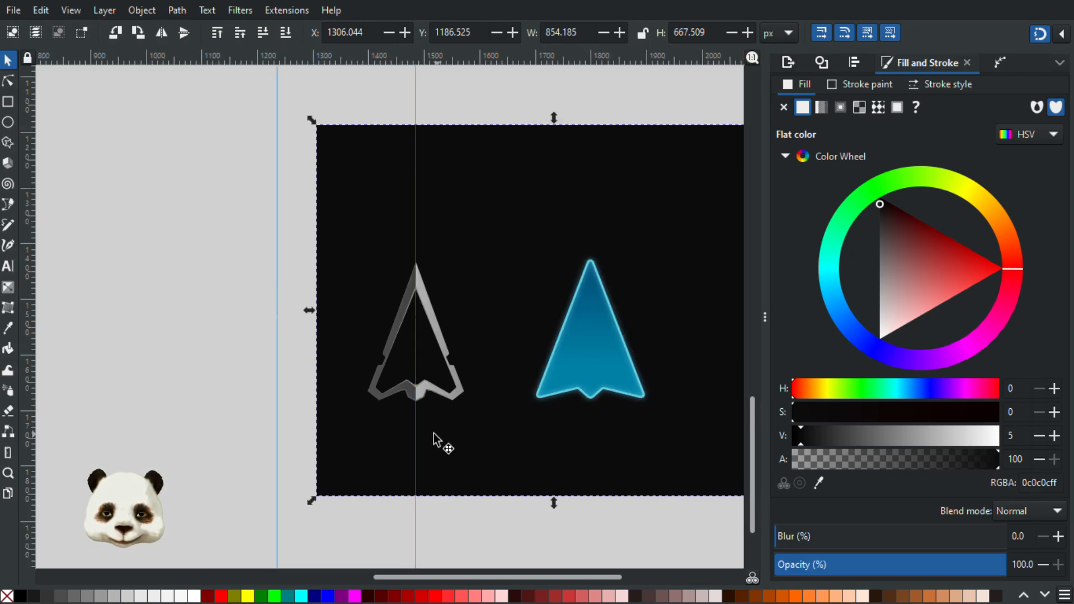
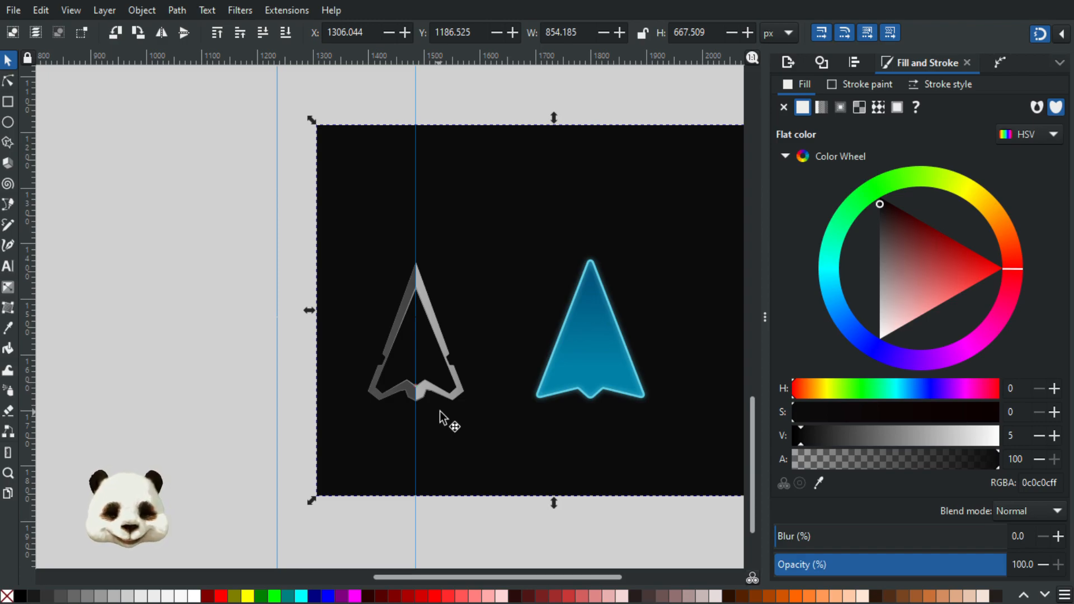
Step: Draw a thin closed sliver with a curved upper side along the lower edge of the frame's light half, ending at its outer bottom corner
{"action": "scroll", "coordinate": [441, 419], "scroll_direction": "up", "scroll_amount": 5}
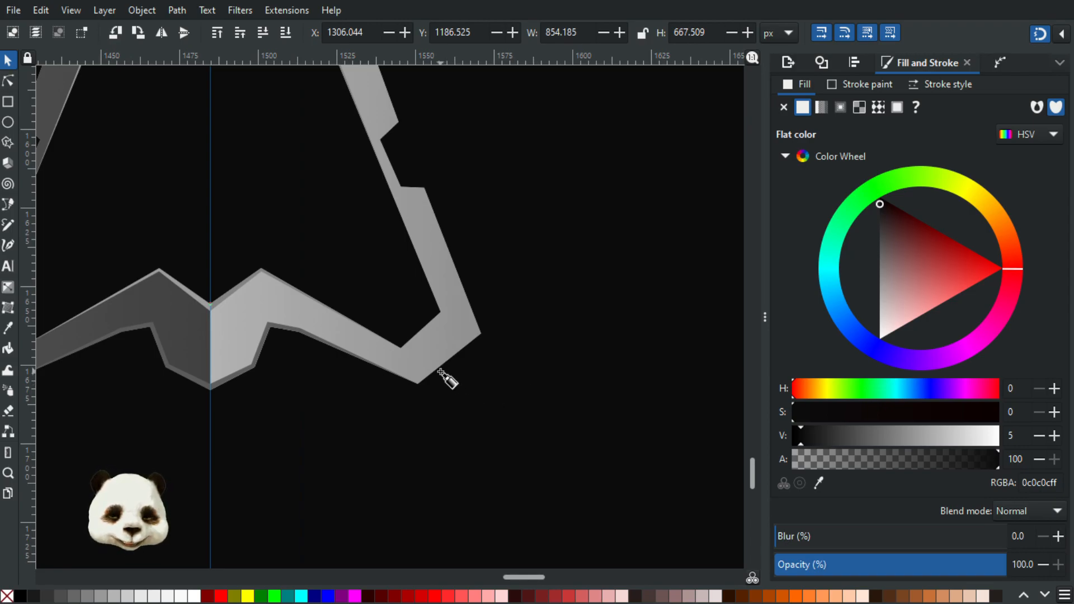
{"action": "key", "text": "b"}
{"action": "scroll", "coordinate": [372, 363], "scroll_direction": "up", "scroll_amount": 3}
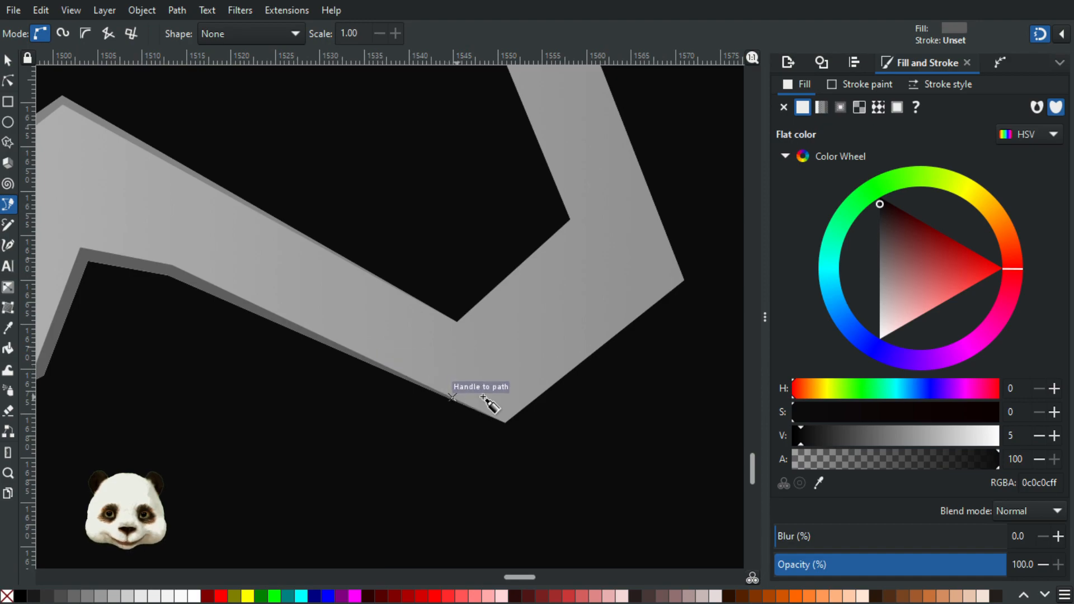
{"action": "left_click", "coordinate": [504, 418]}
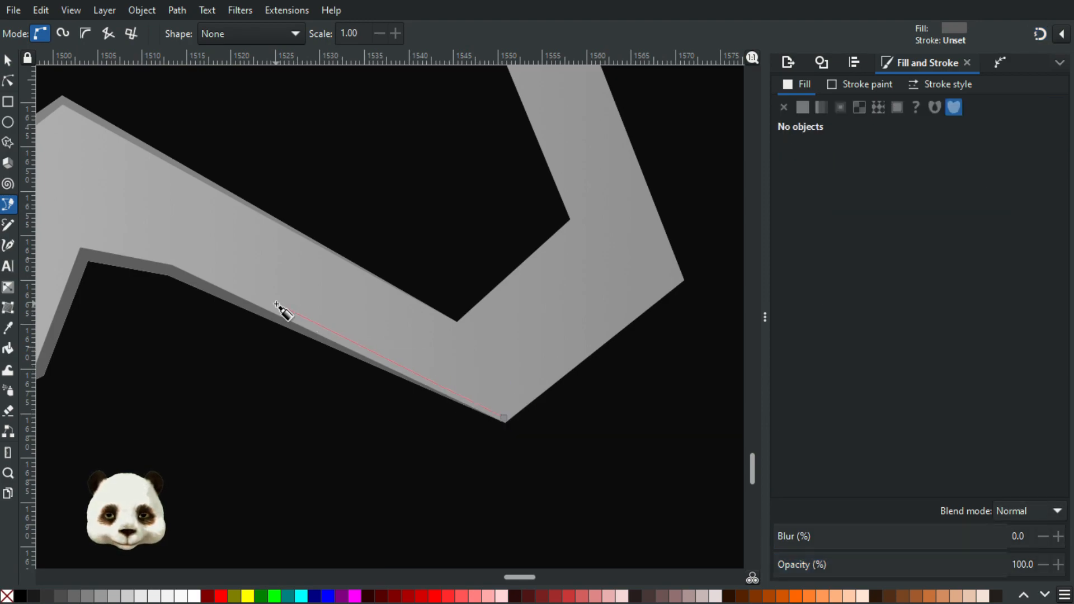
{"action": "left_click", "coordinate": [244, 292]}
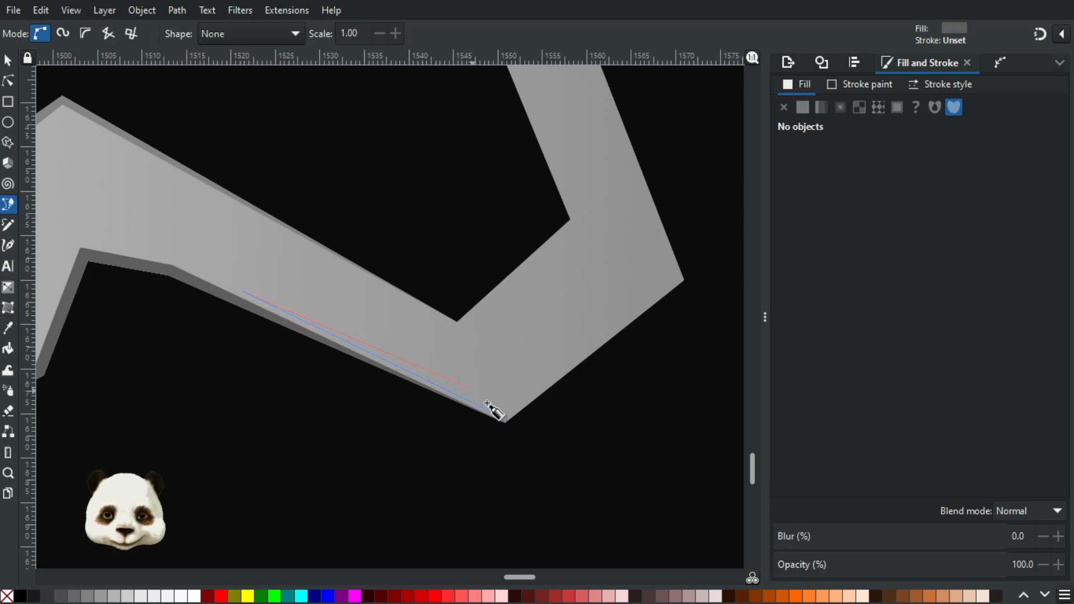
{"action": "left_click_drag", "start_coordinate": [505, 420], "coordinate": [613, 500]}
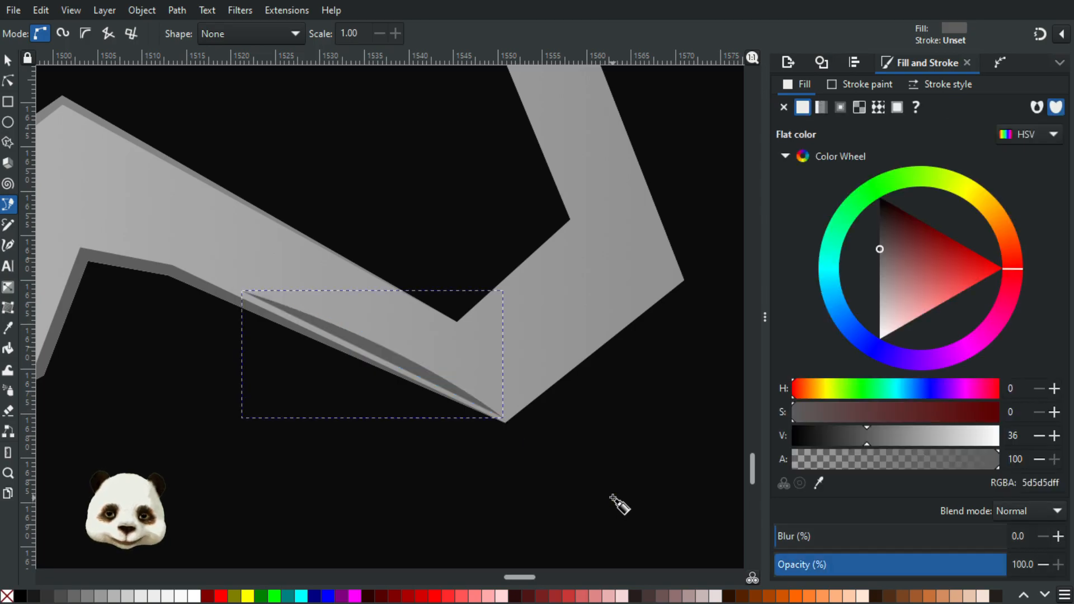
{"action": "scroll", "coordinate": [504, 481], "scroll_direction": "down", "scroll_amount": 3}
{"action": "scroll", "coordinate": [475, 473], "scroll_direction": "up", "scroll_amount": 1}
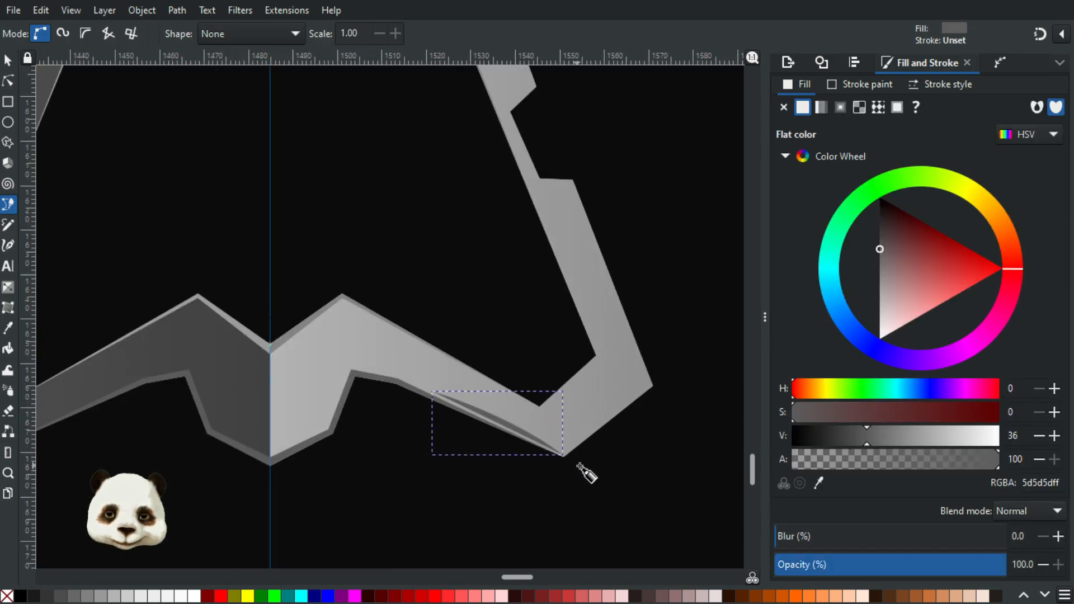
Step: Lighten the sliver's fill to an HSV value of 78 and soften it with a 5% blur
{"action": "left_click_drag", "start_coordinate": [977, 439], "coordinate": [976, 448]}
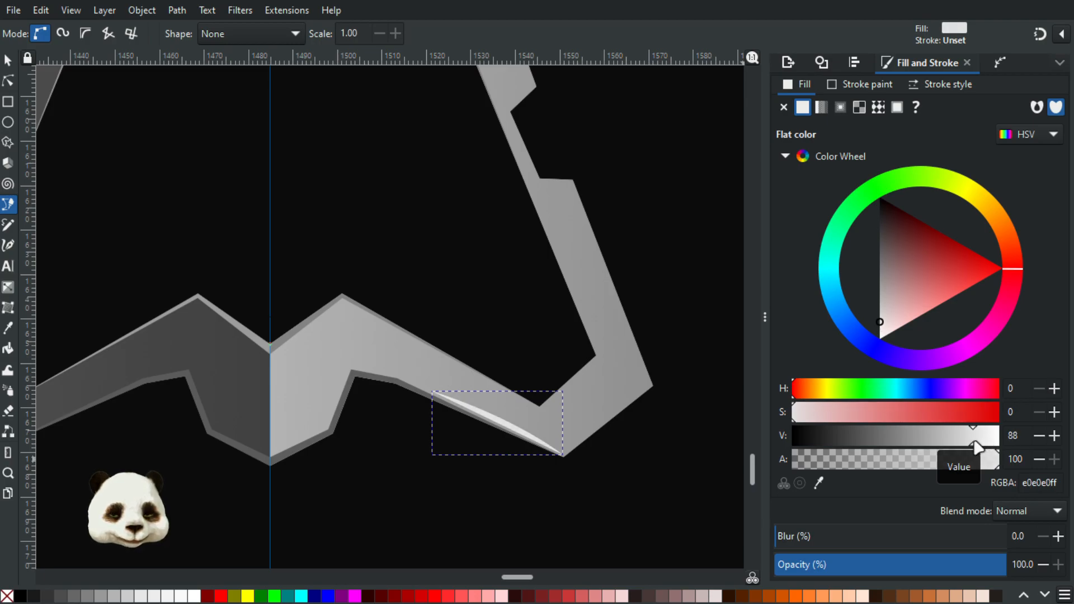
{"action": "left_click", "coordinate": [826, 541]}
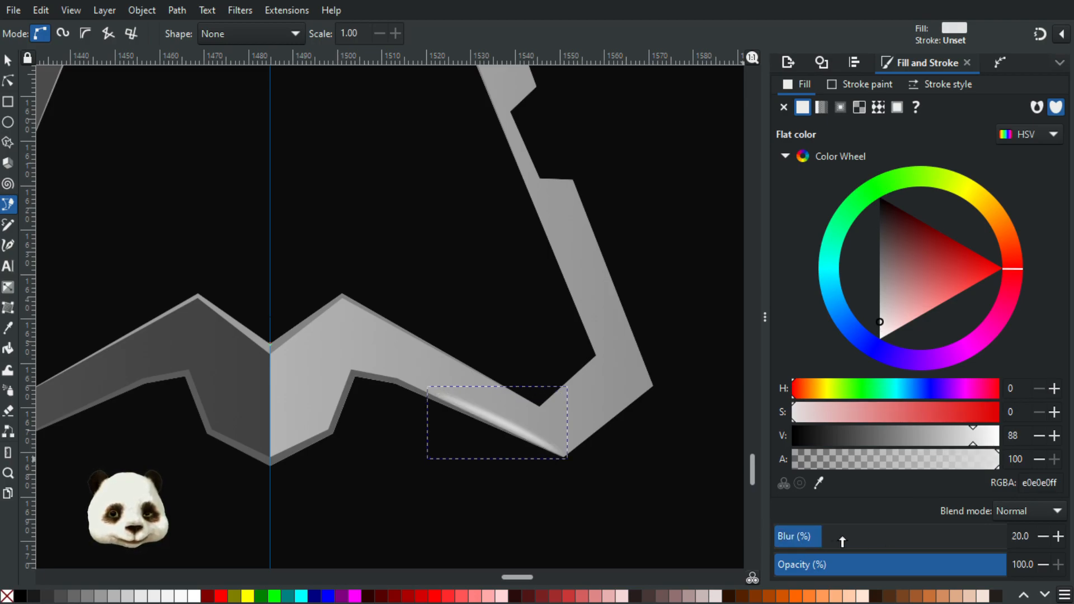
{"action": "left_click_drag", "start_coordinate": [811, 538], "coordinate": [803, 538]}
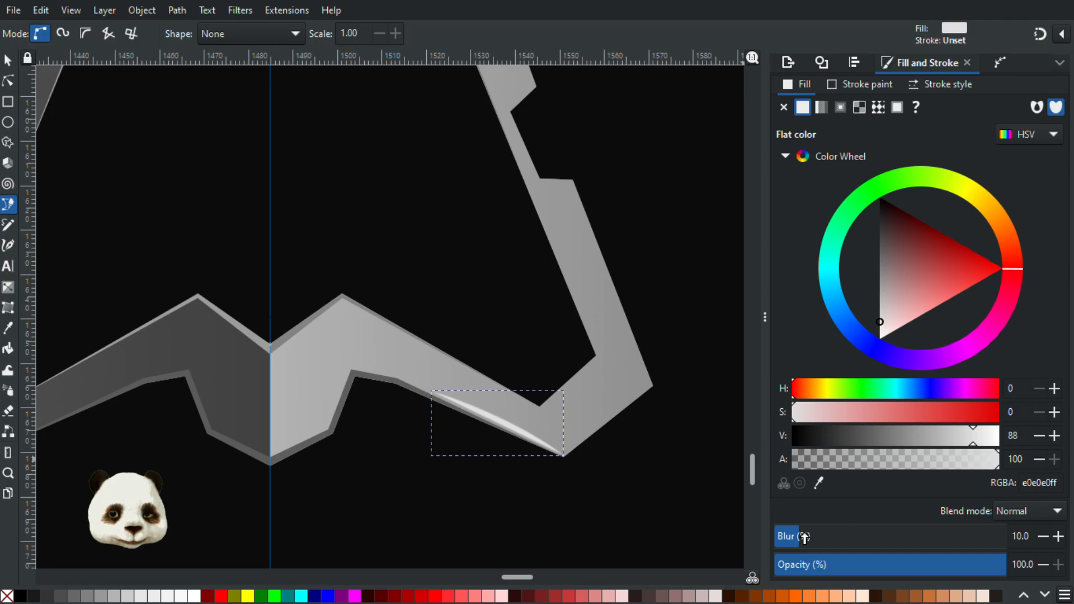
{"action": "mouse_move", "coordinate": [964, 438]}
{"action": "left_mouse_down"}
{"action": "mouse_move", "coordinate": [938, 439]}
{"action": "mouse_move", "coordinate": [953, 439]}
{"action": "left_mouse_up"}
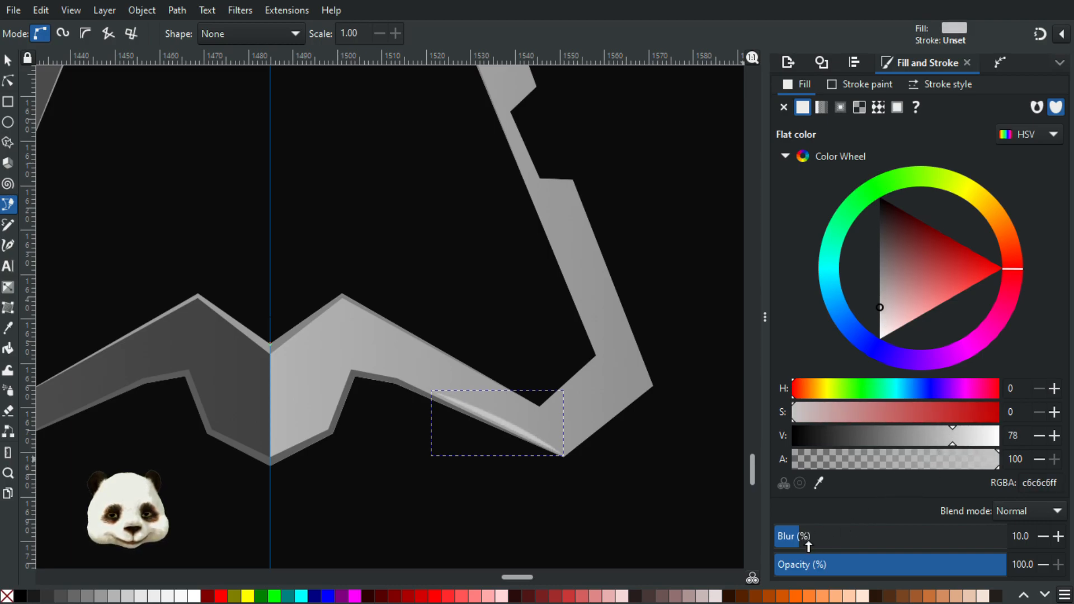
{"action": "left_click_drag", "start_coordinate": [803, 543], "coordinate": [795, 541]}
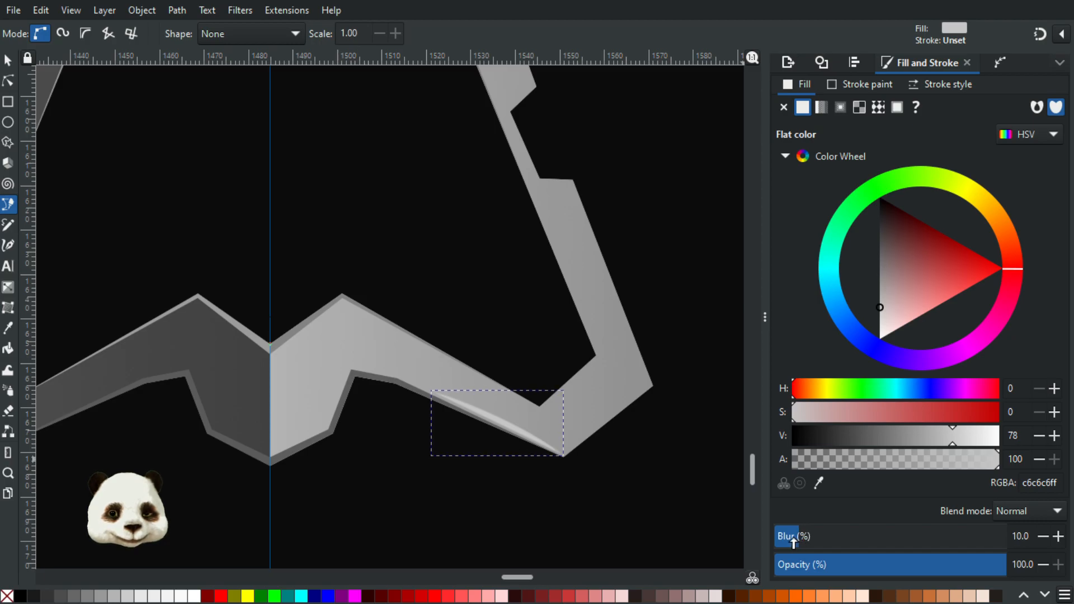
{"action": "left_click", "coordinate": [1038, 535]}
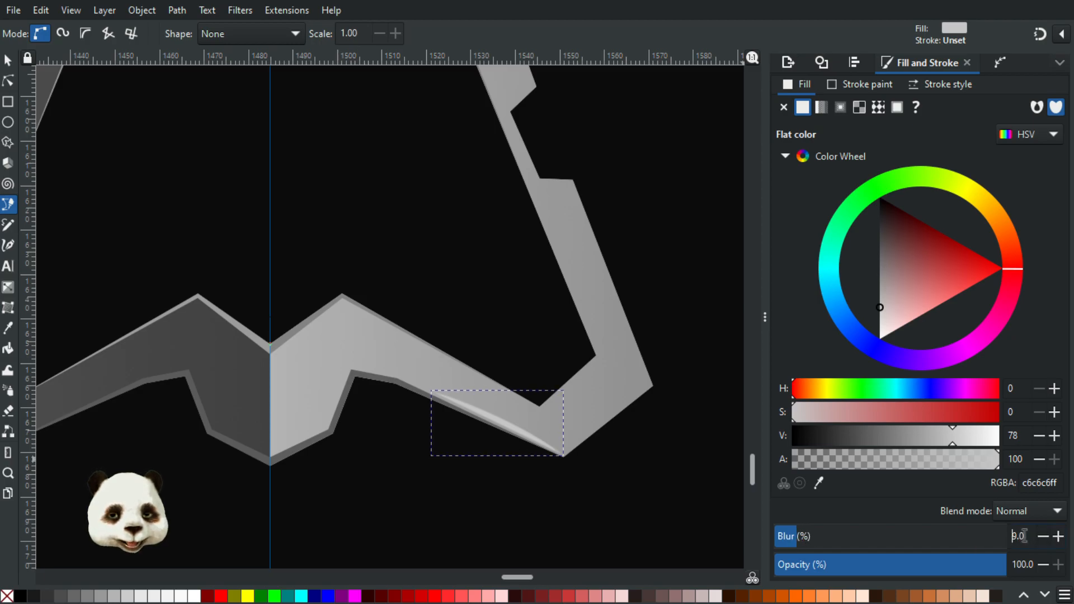
{"action": "left_click", "coordinate": [687, 467]}
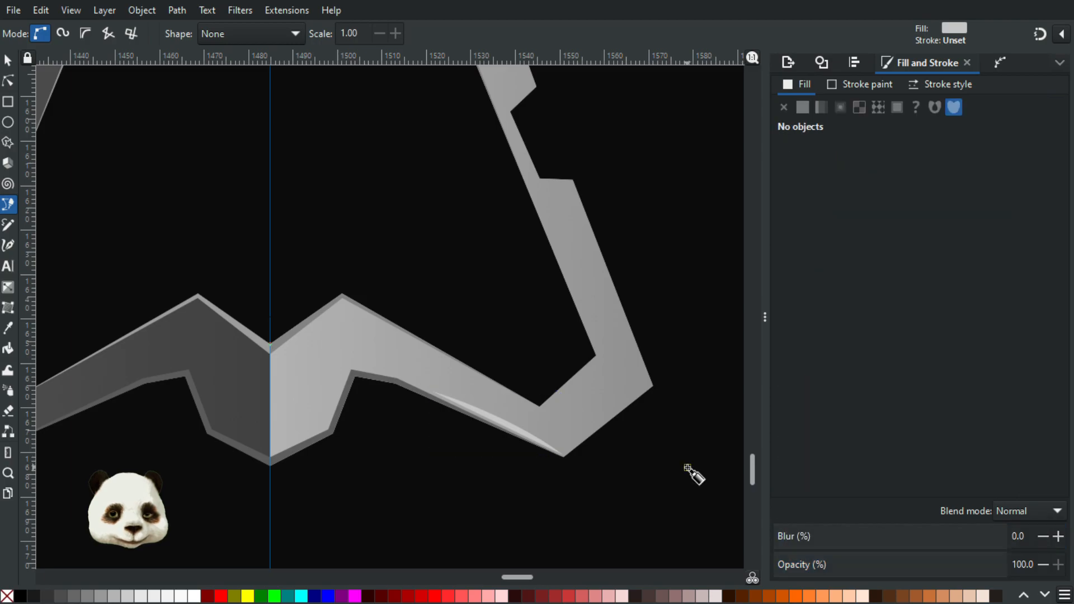
{"action": "scroll", "coordinate": [624, 475], "scroll_direction": "down", "scroll_amount": 3}
{"action": "scroll", "coordinate": [623, 491], "scroll_direction": "up", "scroll_amount": 3}
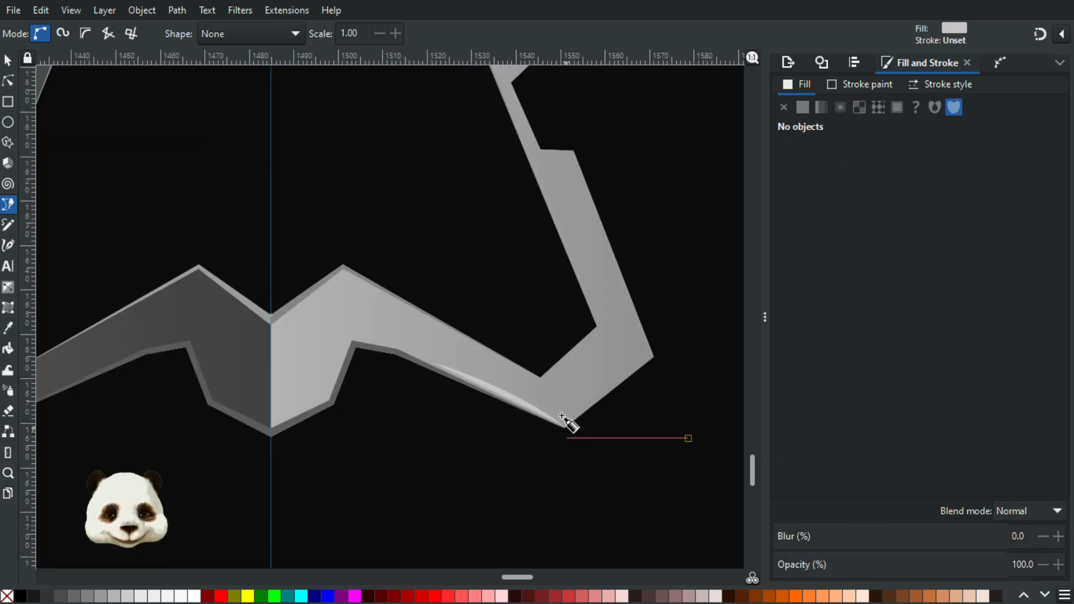
{"action": "key", "text": "Escape"}
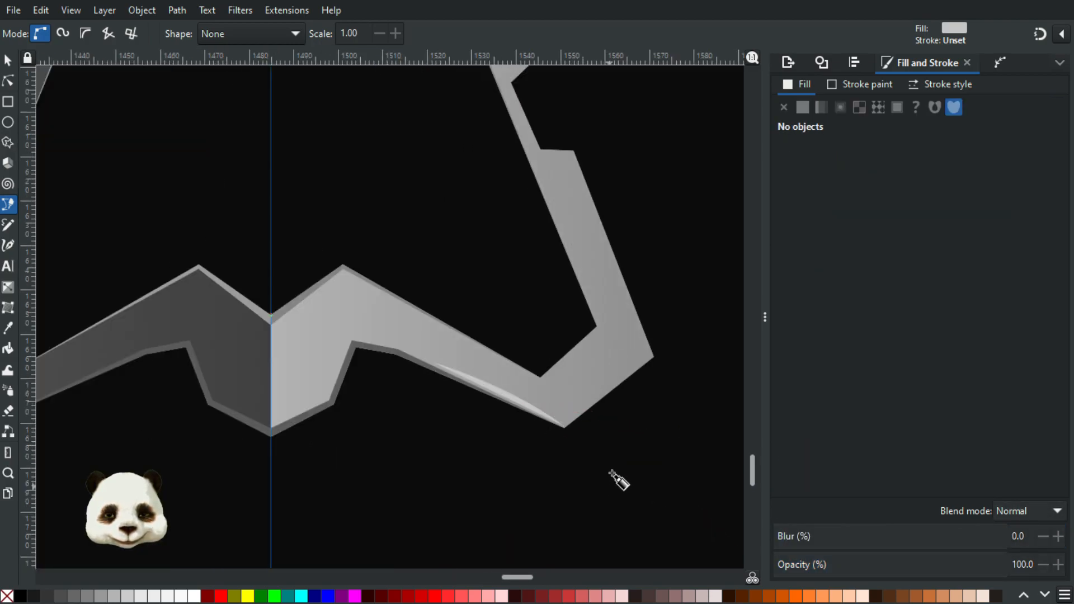
Step: Flatten the highlight sliver's upper curve so it becomes narrower, and set its fill value to 79
{"action": "key", "text": "n"}
{"action": "left_click", "coordinate": [504, 389]}
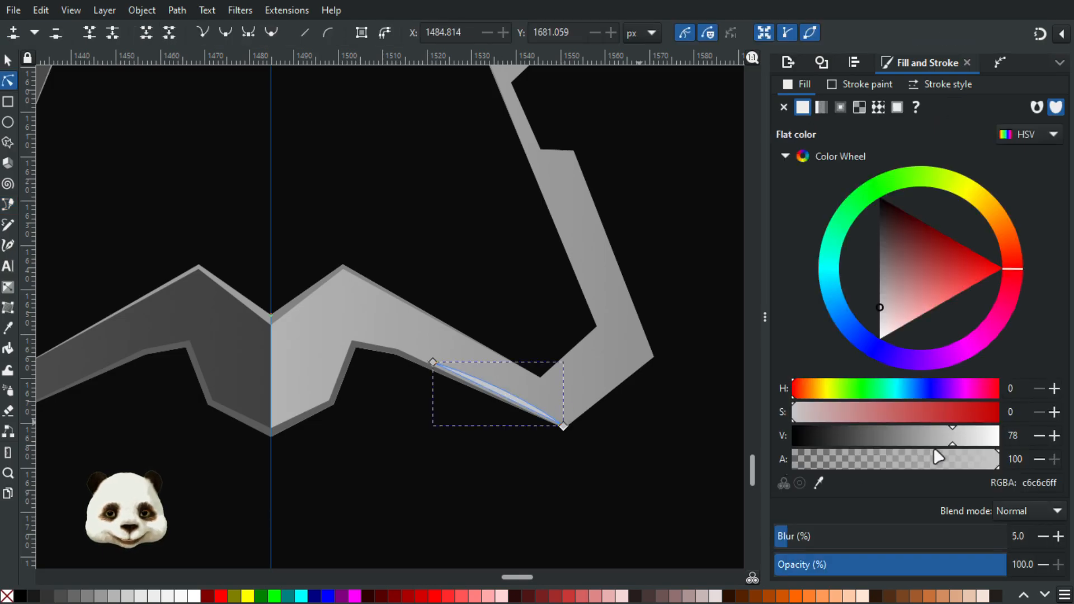
{"action": "left_click_drag", "start_coordinate": [950, 441], "coordinate": [944, 439]}
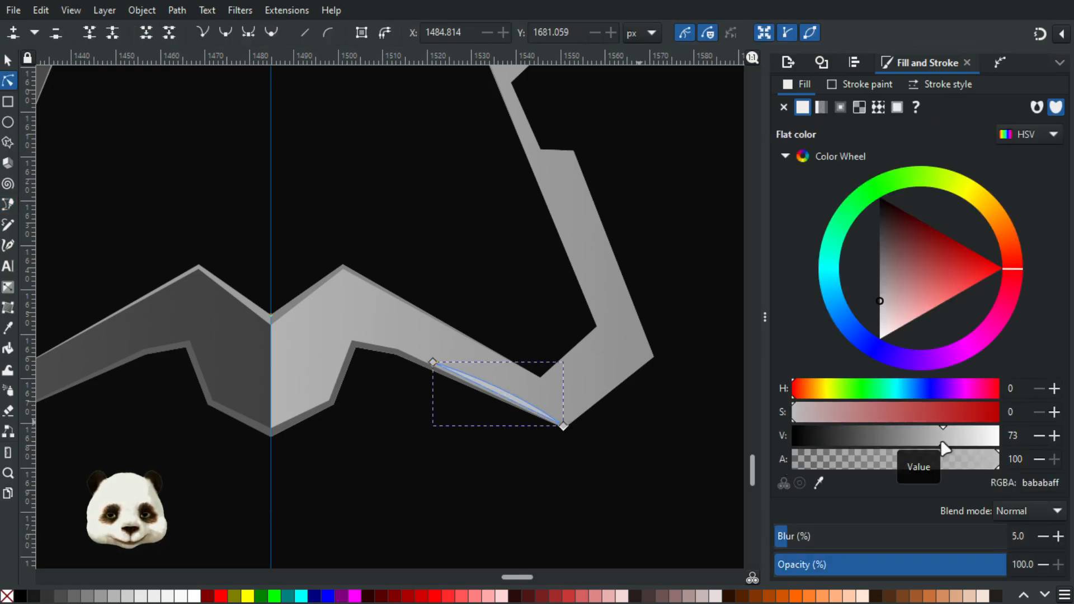
{"action": "left_click", "coordinate": [599, 451]}
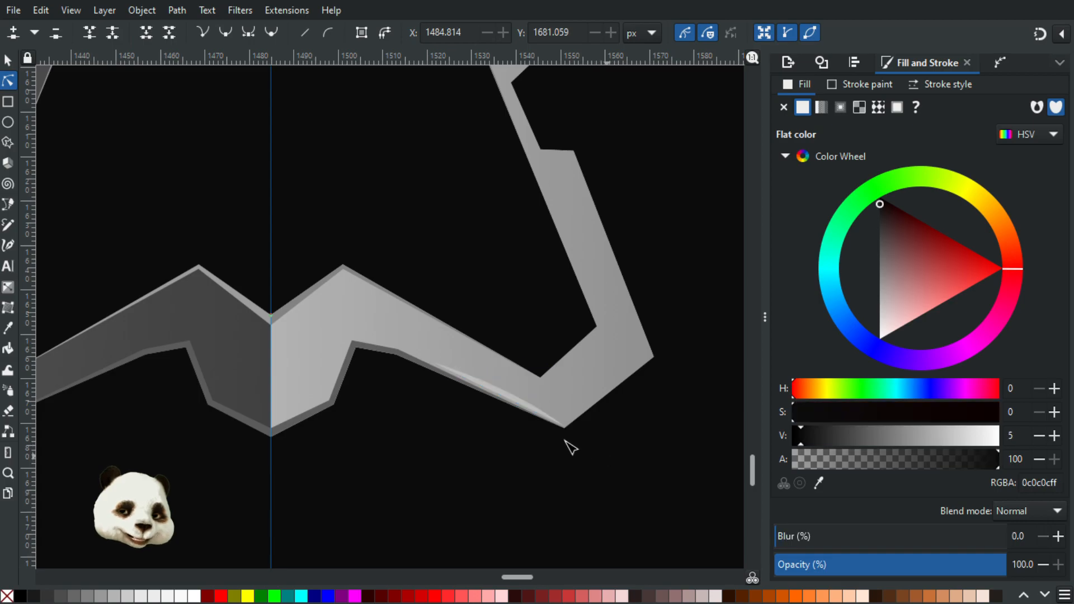
{"action": "scroll", "coordinate": [526, 406], "scroll_direction": "up", "scroll_amount": 3}
{"action": "left_click", "coordinate": [524, 398]}
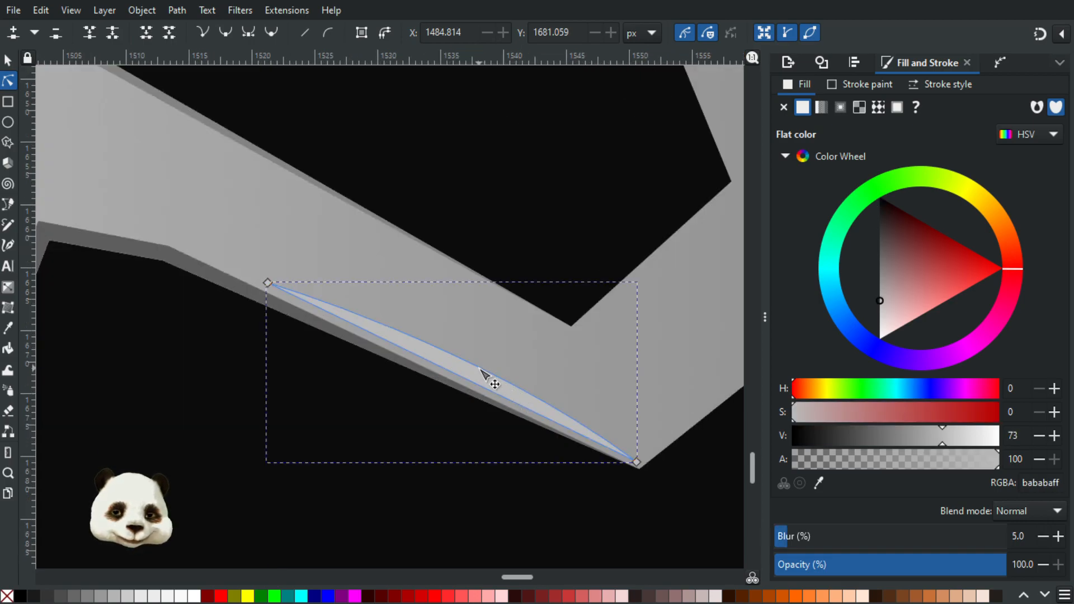
{"action": "left_click_drag", "start_coordinate": [475, 368], "coordinate": [471, 373]}
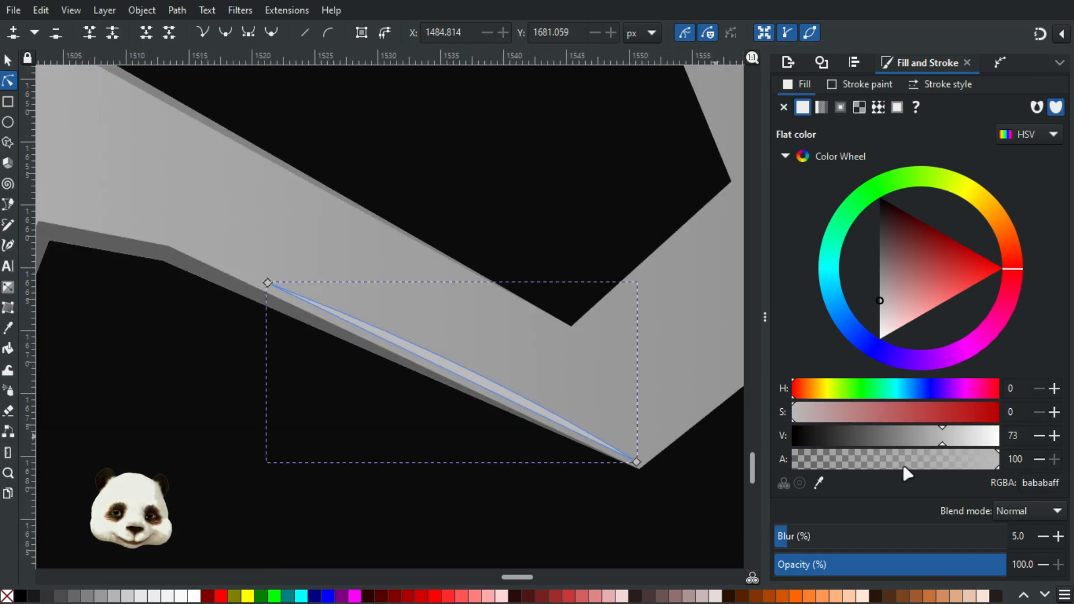
{"action": "left_click", "coordinate": [953, 440]}
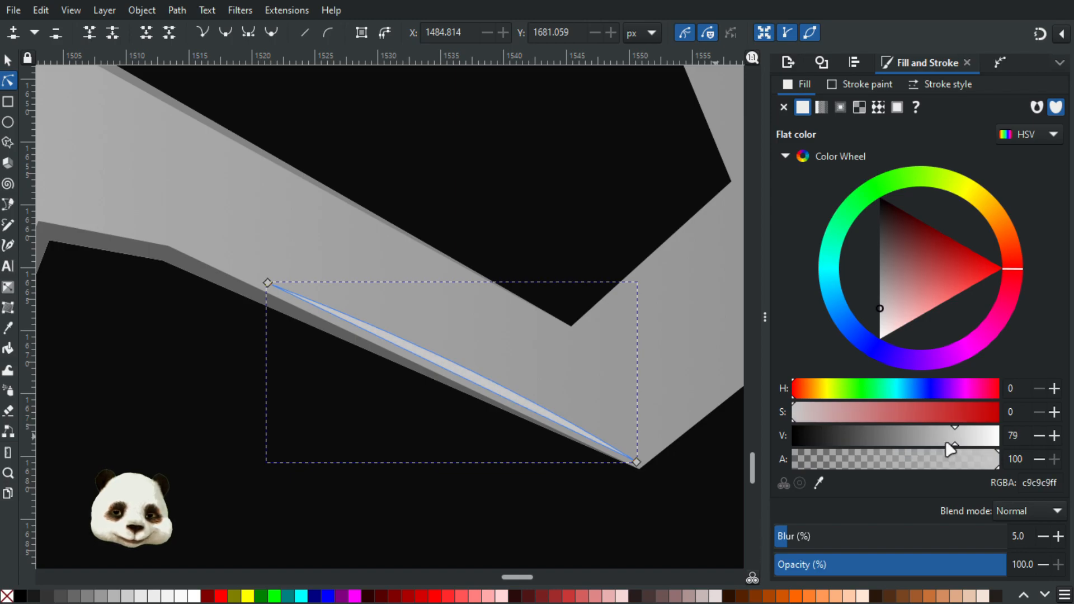
{"action": "left_click", "coordinate": [646, 512]}
{"action": "scroll", "coordinate": [642, 522], "scroll_direction": "down", "scroll_amount": 5}
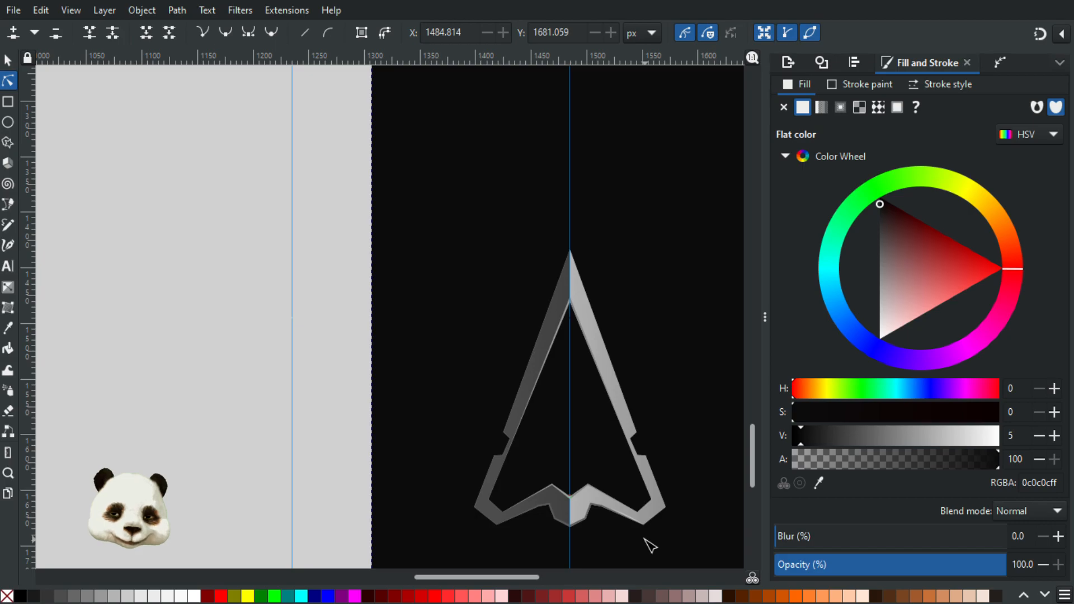
Step: Move the sliver's end nodes onto the frame's bottom corner and its lower bevel edge
{"action": "scroll", "coordinate": [645, 538], "scroll_direction": "up", "scroll_amount": 6}
{"action": "left_click", "coordinate": [664, 401]}
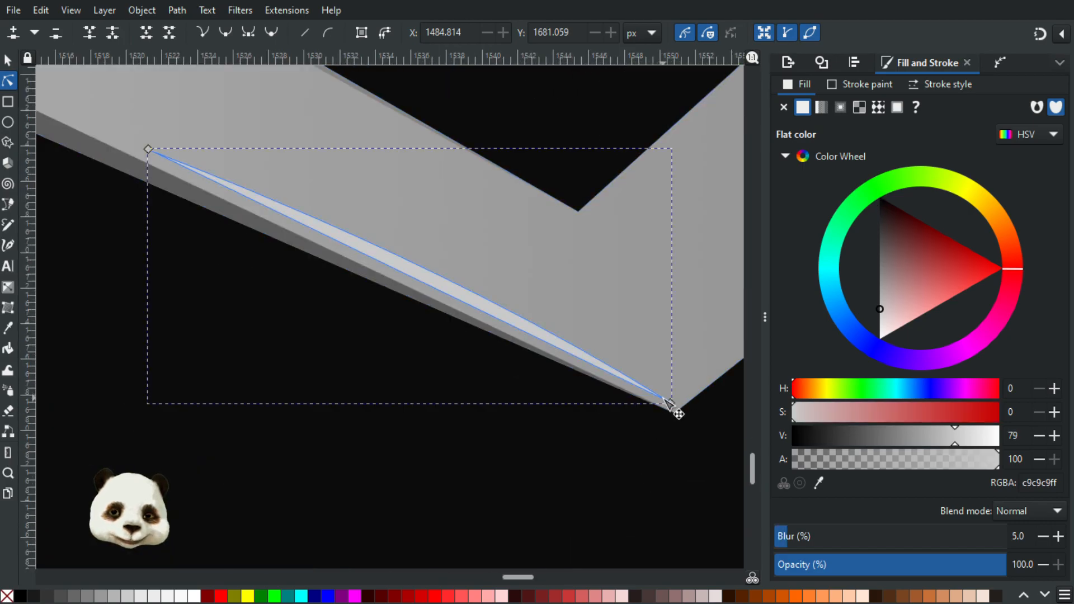
{"action": "left_click", "coordinate": [674, 408]}
{"action": "left_click_drag", "start_coordinate": [675, 409], "coordinate": [676, 414]}
{"action": "left_click_drag", "start_coordinate": [290, 353], "coordinate": [458, 508]}
{"action": "left_click_drag", "start_coordinate": [314, 306], "coordinate": [312, 313]}
{"action": "left_click", "coordinate": [238, 416]}
{"action": "scroll", "coordinate": [241, 412], "scroll_direction": "down", "scroll_amount": 4}
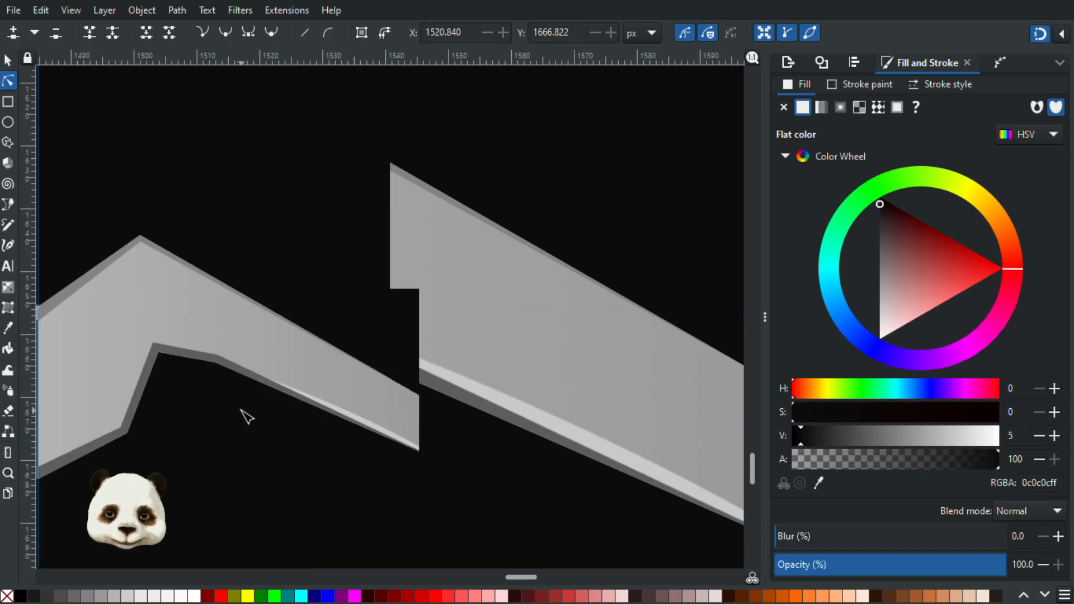
Step: Darken the highlight sliver's fill slightly to a value of 76
{"action": "scroll", "coordinate": [235, 456], "scroll_direction": "down", "scroll_amount": 3}
{"action": "scroll", "coordinate": [216, 447], "scroll_direction": "up", "scroll_amount": 5}
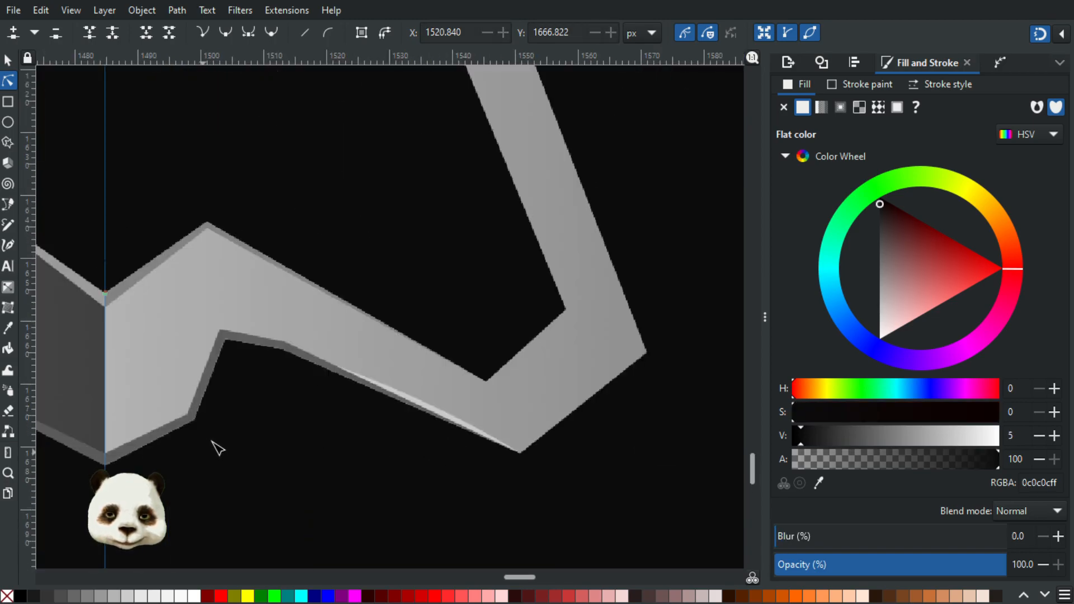
{"action": "left_click", "coordinate": [482, 425]}
{"action": "scroll", "coordinate": [405, 415], "scroll_direction": "up", "scroll_amount": 4}
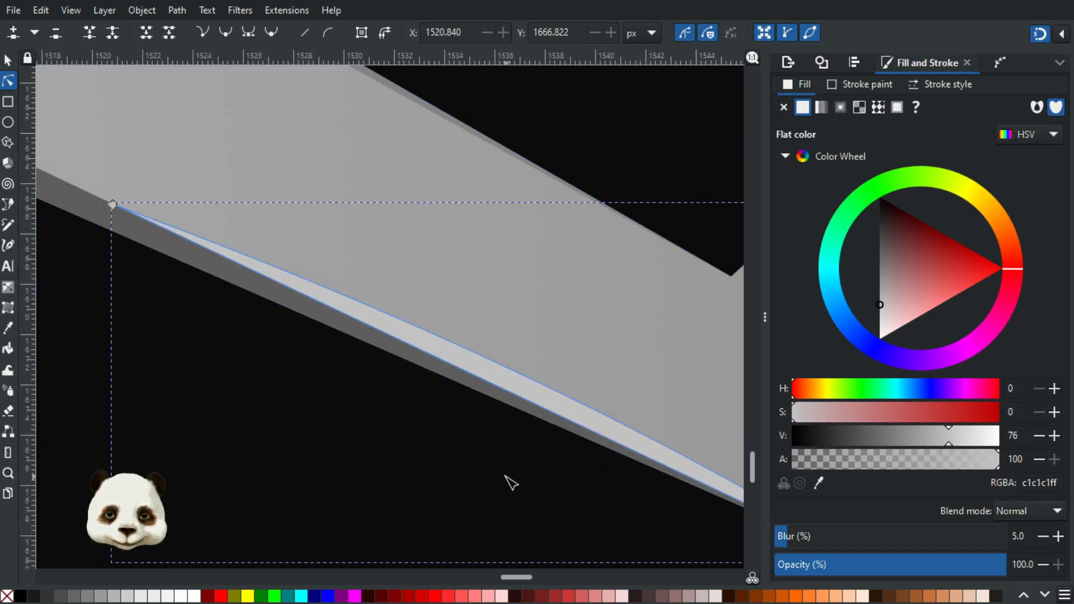
{"action": "left_click", "coordinate": [486, 487]}
{"action": "scroll", "coordinate": [343, 534], "scroll_direction": "down", "scroll_amount": 8}
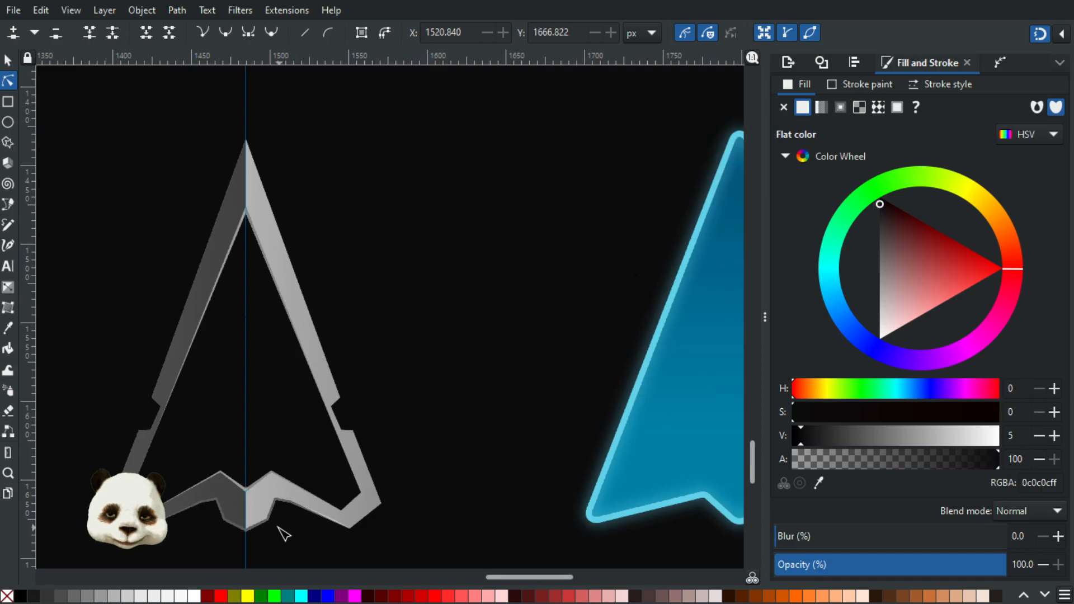
Step: Pull out the curve handle of the sliver's corner node to bulge its upper edge slightly
{"action": "scroll", "coordinate": [416, 479], "scroll_direction": "down", "scroll_amount": 2}
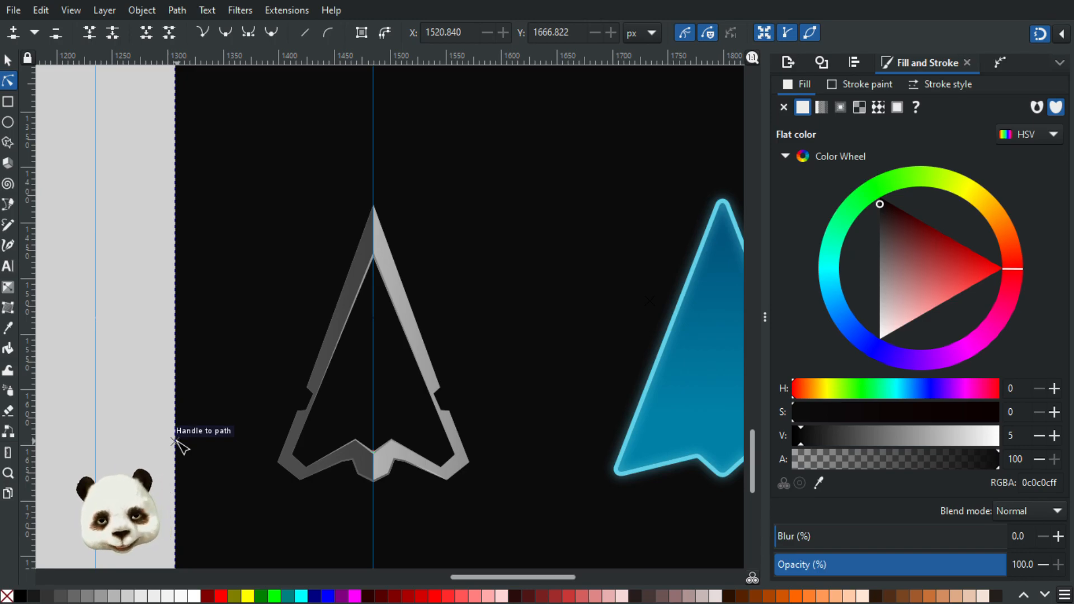
{"action": "scroll", "coordinate": [331, 484], "scroll_direction": "up", "scroll_amount": 2, "text": "ctrl"}
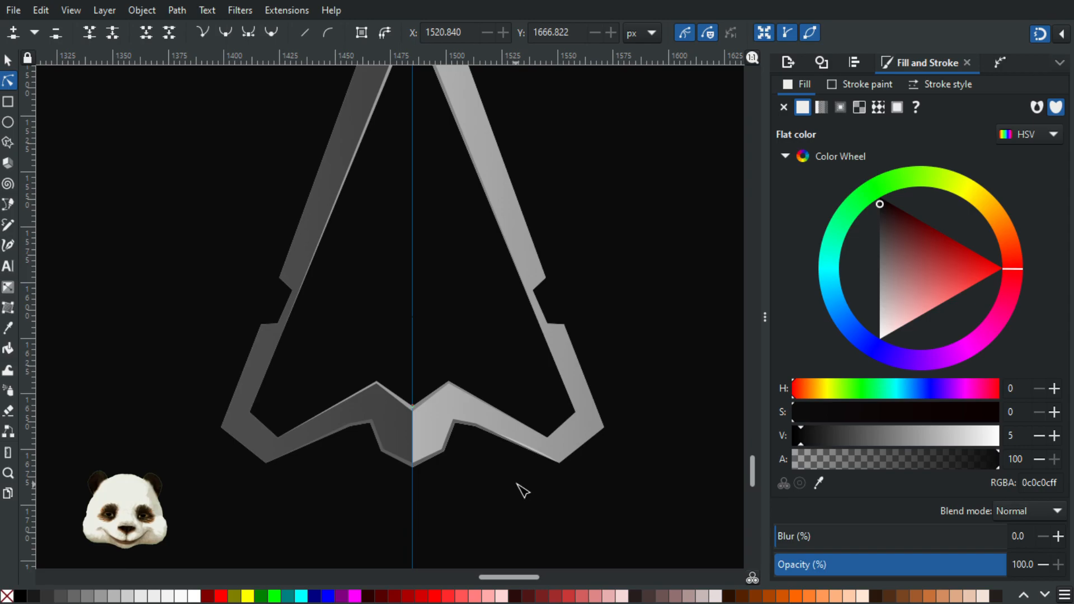
{"action": "scroll", "coordinate": [517, 492], "scroll_direction": "down", "scroll_amount": 2, "text": "ctrl"}
{"action": "scroll", "coordinate": [518, 499], "scroll_direction": "down", "scroll_amount": 1, "text": "ctrl"}
{"action": "scroll", "coordinate": [510, 496], "scroll_direction": "up", "scroll_amount": 10, "text": "ctrl"}
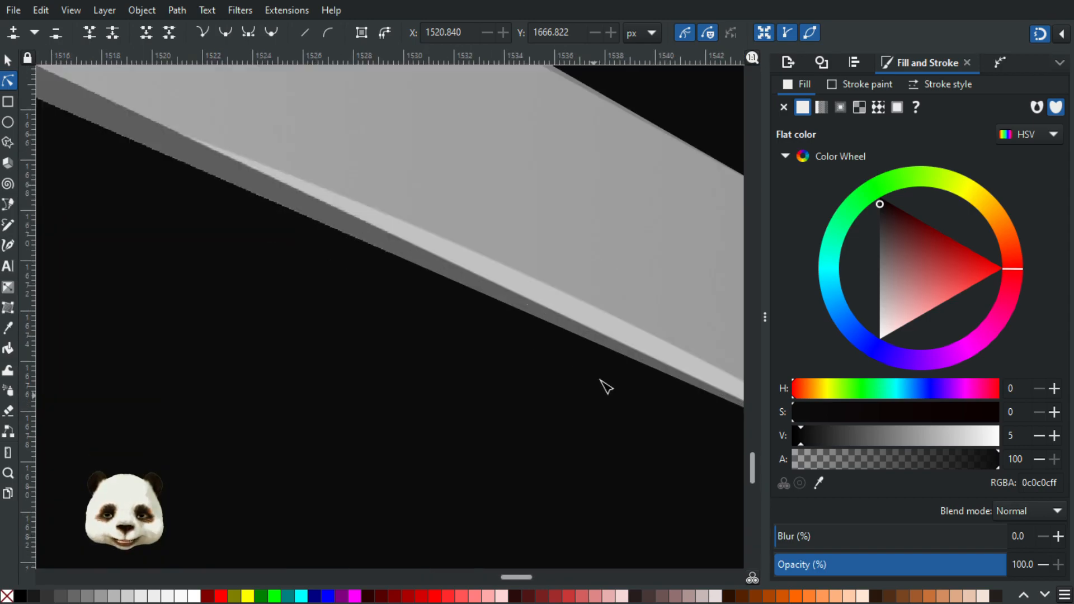
{"action": "left_click", "coordinate": [633, 280]}
{"action": "left_click", "coordinate": [650, 290]}
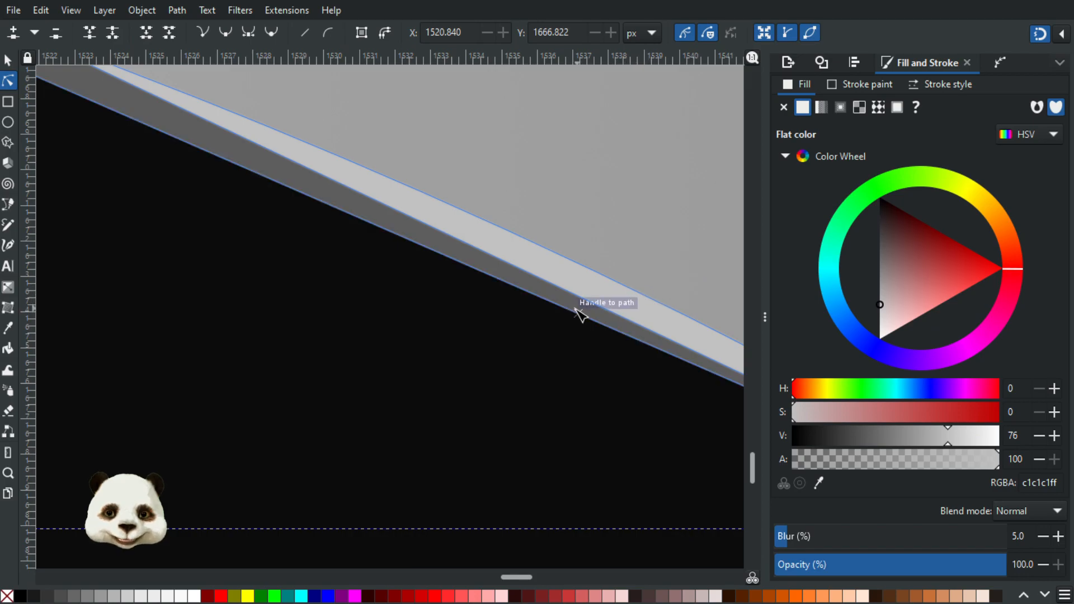
{"action": "scroll", "coordinate": [582, 307], "scroll_direction": "down", "scroll_amount": 3, "text": "ctrl"}
{"action": "scroll", "coordinate": [430, 321], "scroll_direction": "right", "scroll_amount": 10}
{"action": "left_click", "coordinate": [481, 388]}
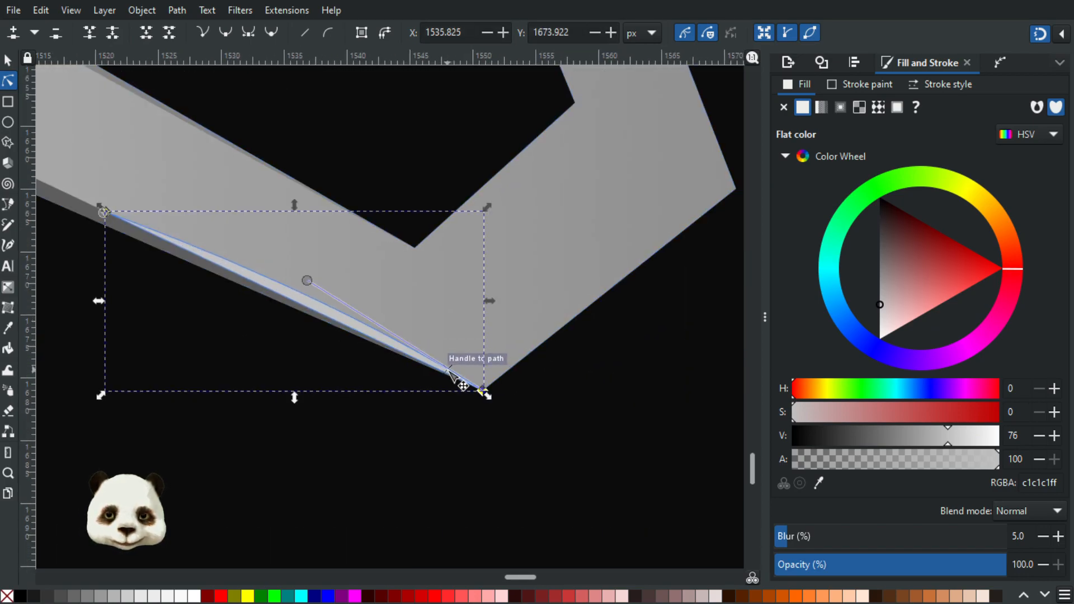
{"action": "left_click_drag", "start_coordinate": [307, 280], "coordinate": [306, 269]}
{"action": "left_click", "coordinate": [250, 448]}
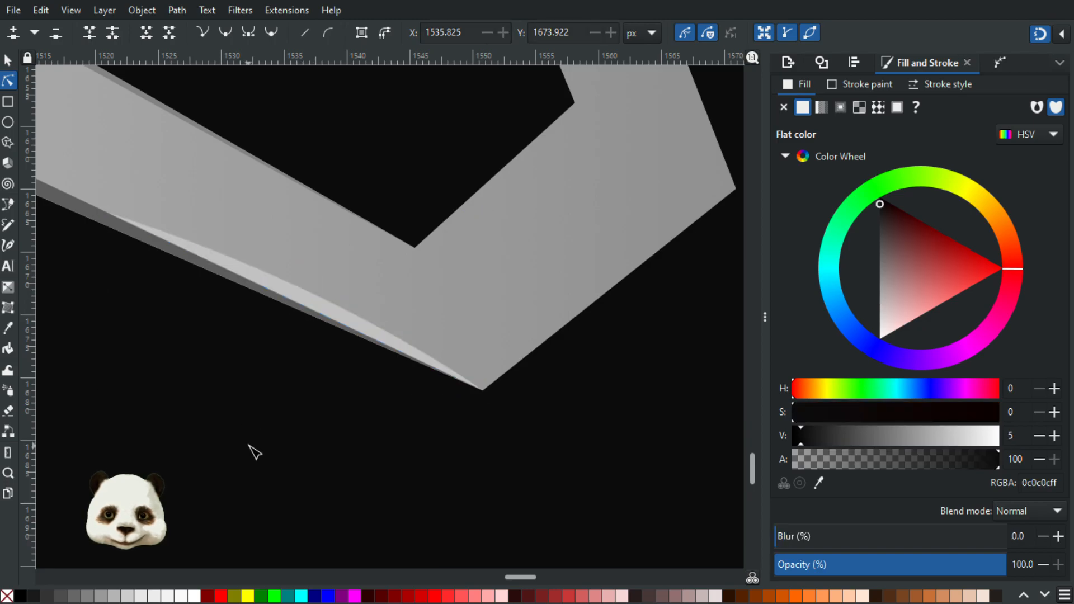
{"action": "scroll", "coordinate": [235, 449], "scroll_direction": "down", "scroll_amount": 6, "text": "ctrl"}
{"action": "scroll", "coordinate": [389, 503], "scroll_direction": "down", "scroll_amount": 3, "text": "ctrl"}
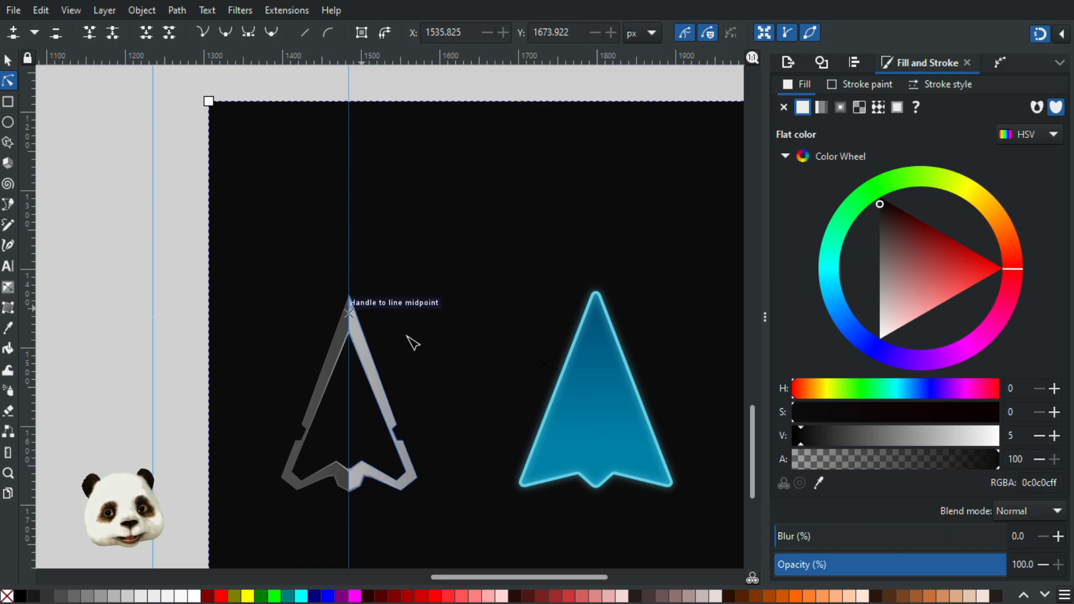
{"action": "scroll", "coordinate": [404, 333], "scroll_direction": "up", "scroll_amount": 4, "text": "ctrl"}
{"action": "left_click_drag", "start_coordinate": [235, 280], "coordinate": [425, 179]}
{"action": "scroll", "coordinate": [412, 166], "scroll_direction": "up", "scroll_amount": 2, "text": "ctrl"}
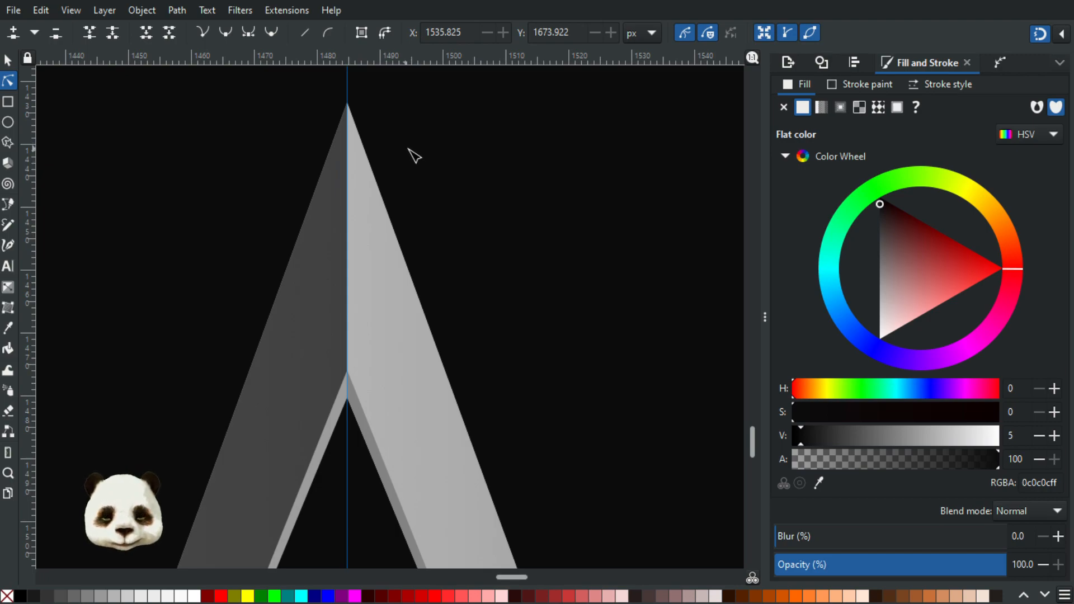
Step: Draw a thin closed highlight sliver on the lighter side of the frame's centre ridge, from the tip to the inner bevel edge
{"action": "key", "text": "b"}
{"action": "left_click", "coordinate": [347, 103]}
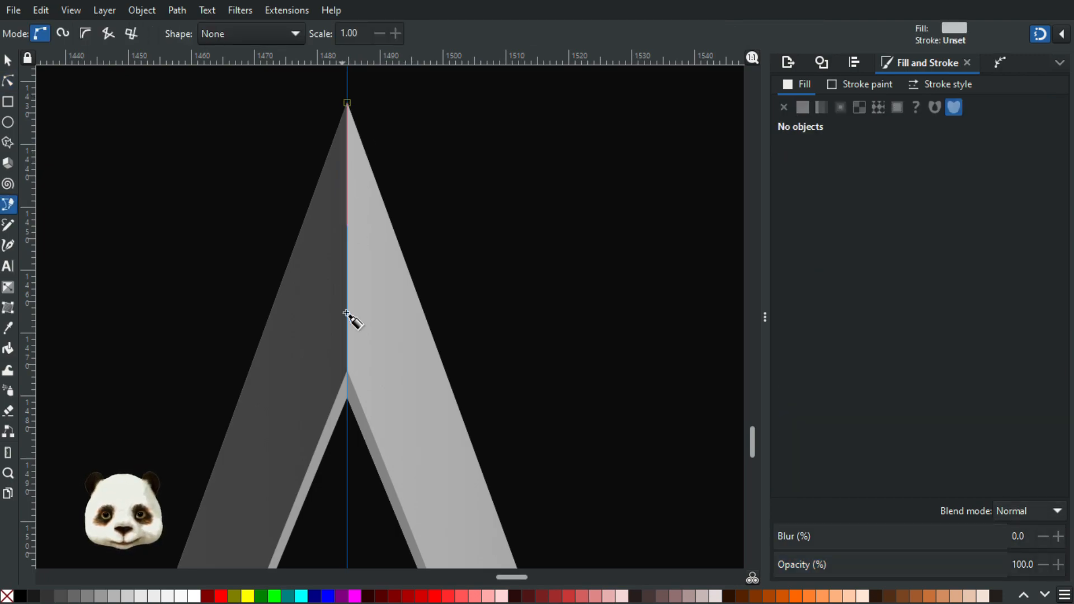
{"action": "left_click", "coordinate": [359, 371]}
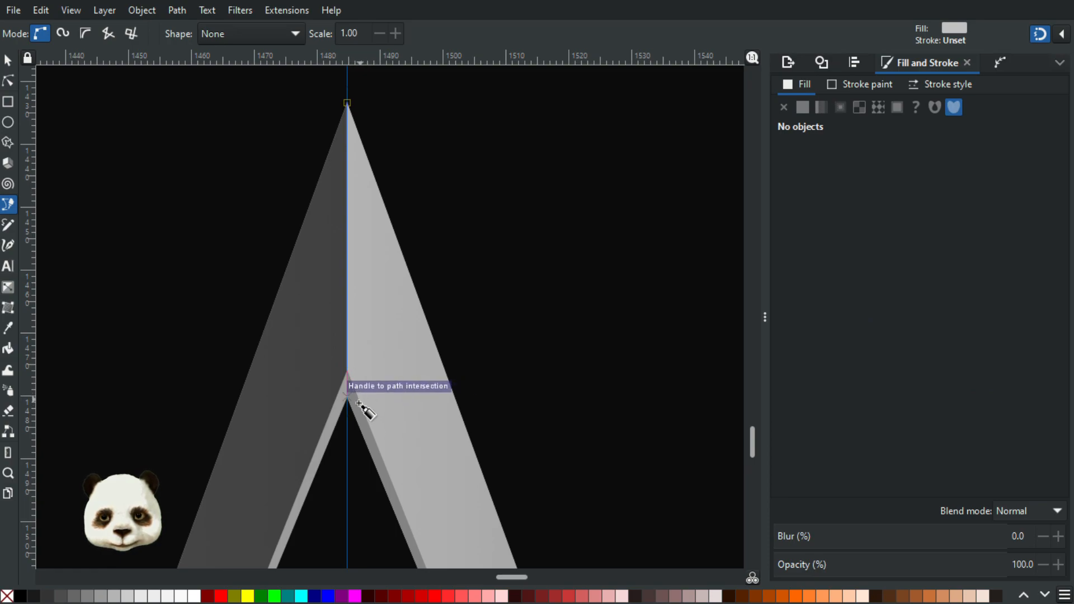
{"action": "scroll", "coordinate": [369, 400], "scroll_direction": "up", "scroll_amount": 2}
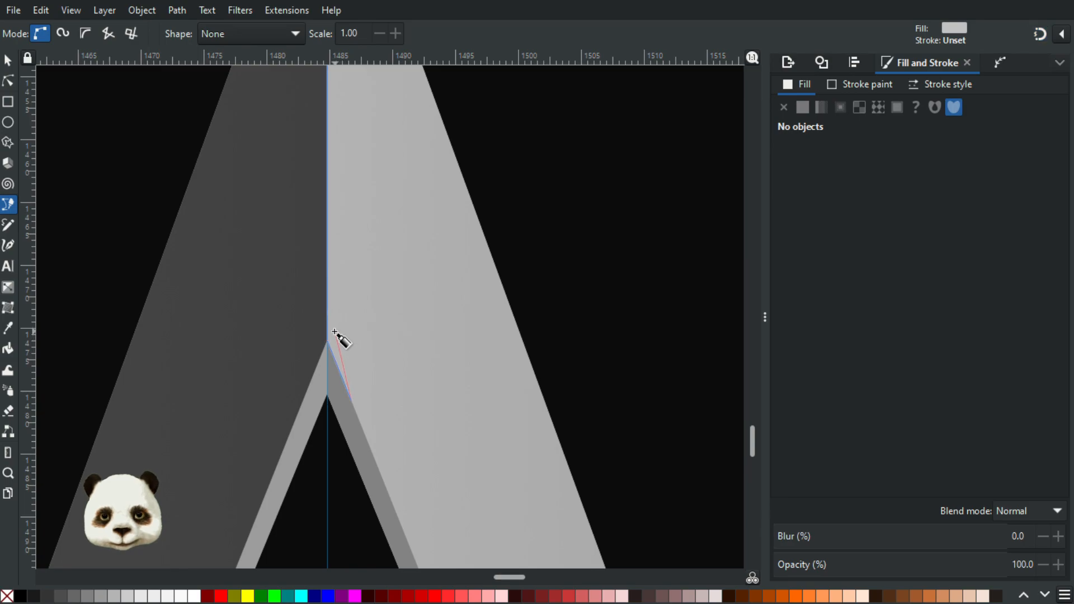
{"action": "left_click_drag", "start_coordinate": [321, 133], "coordinate": [364, 590]}
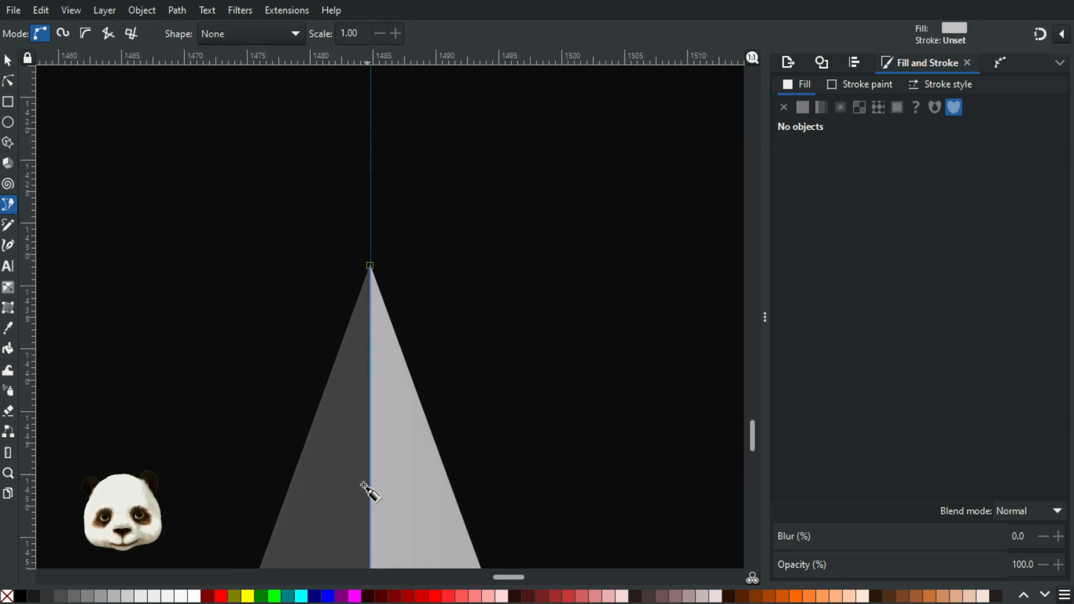
{"action": "left_click", "coordinate": [372, 263]}
{"action": "scroll", "coordinate": [384, 315], "scroll_direction": "down", "scroll_amount": 6}
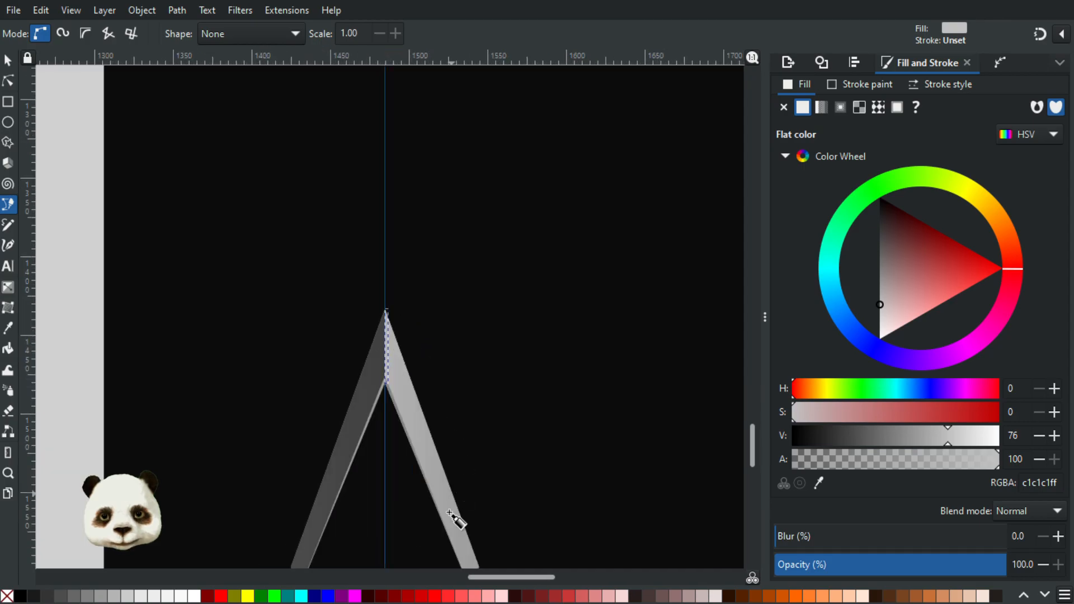
Step: Set the new ridge sliver's blur to 5% to match the soft look of the lower highlight, and deselect it
{"action": "left_click_drag", "start_coordinate": [446, 502], "coordinate": [398, 29]}
{"action": "scroll", "coordinate": [339, 381], "scroll_direction": "up", "scroll_amount": 3}
{"action": "left_click_drag", "start_coordinate": [339, 381], "coordinate": [376, 130]}
{"action": "scroll", "coordinate": [402, 180], "scroll_direction": "up", "scroll_amount": 3}
{"action": "left_click_drag", "start_coordinate": [627, 422], "coordinate": [132, 233]}
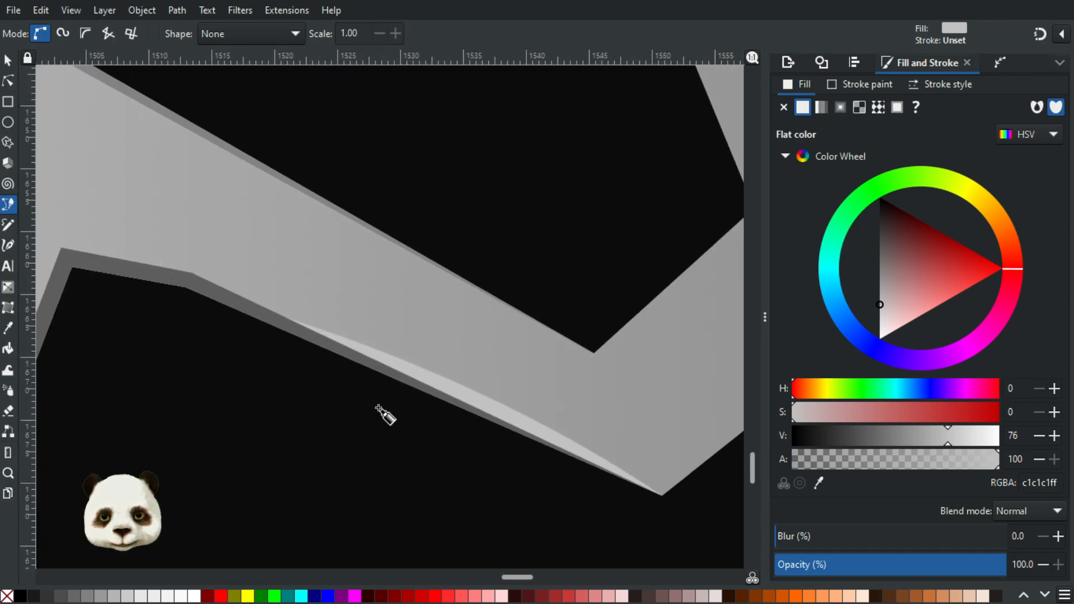
{"action": "scroll", "coordinate": [462, 427], "scroll_direction": "up", "scroll_amount": 2}
{"action": "key", "text": "d"}
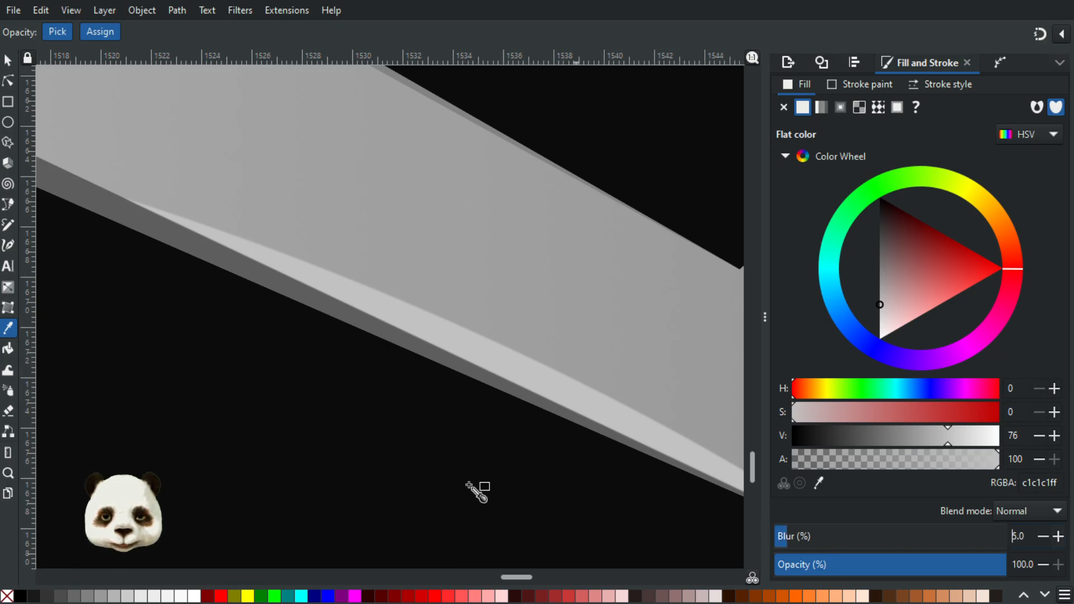
{"action": "scroll", "coordinate": [470, 383], "scroll_direction": "down", "scroll_amount": 10}
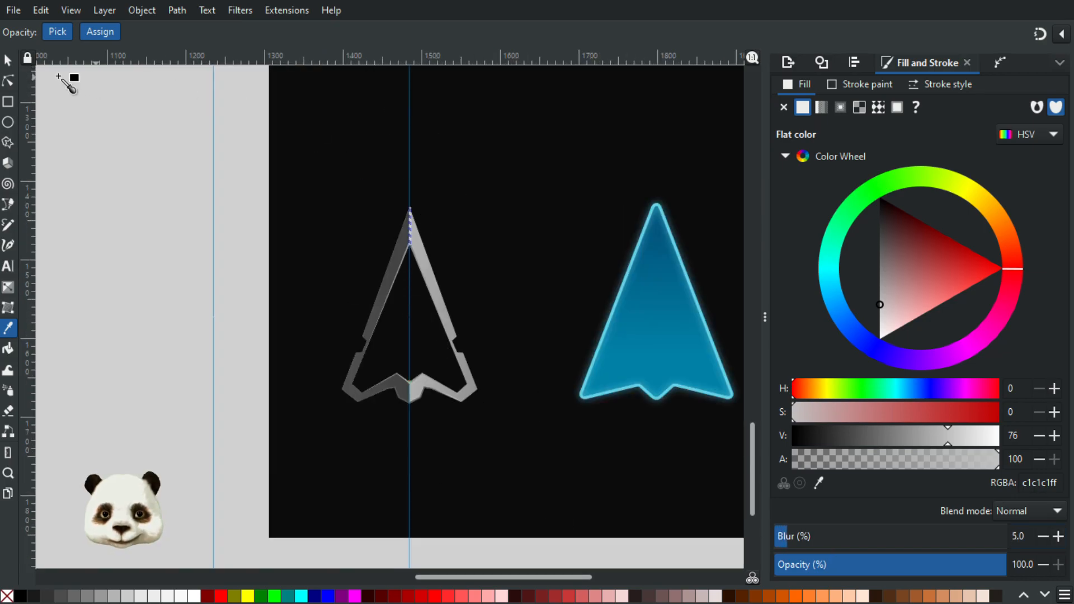
{"action": "left_click", "coordinate": [7, 60]}
{"action": "key", "text": "Escape"}
Step: Select the ridge highlight sliver and brighten its fill to a value of 81
{"action": "scroll", "coordinate": [492, 220], "scroll_direction": "up", "scroll_amount": 4}
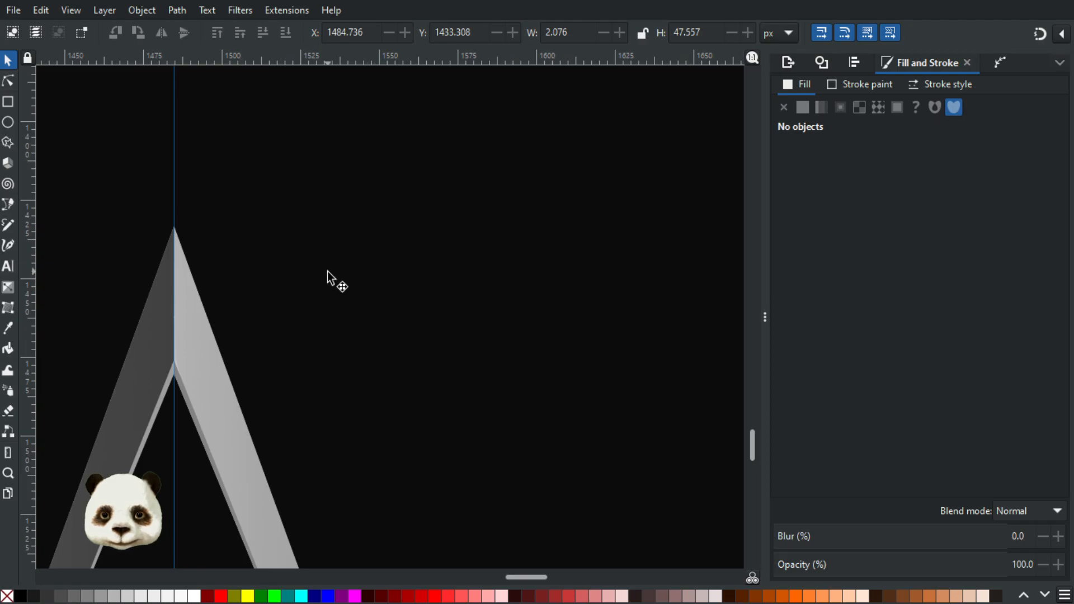
{"action": "scroll", "coordinate": [364, 352], "scroll_direction": "up", "scroll_amount": 3}
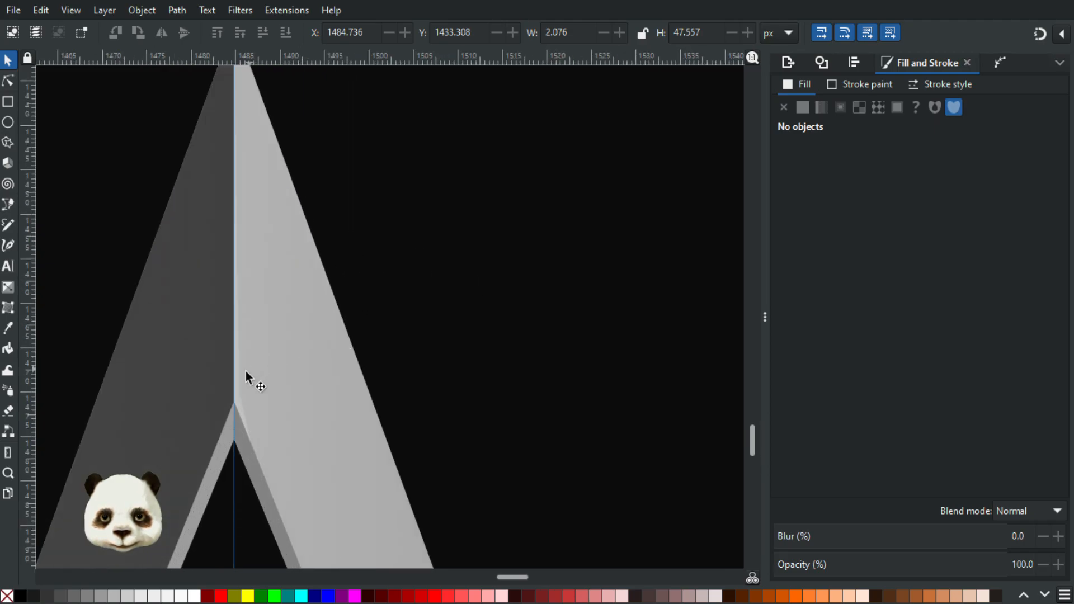
{"action": "left_click", "coordinate": [236, 381]}
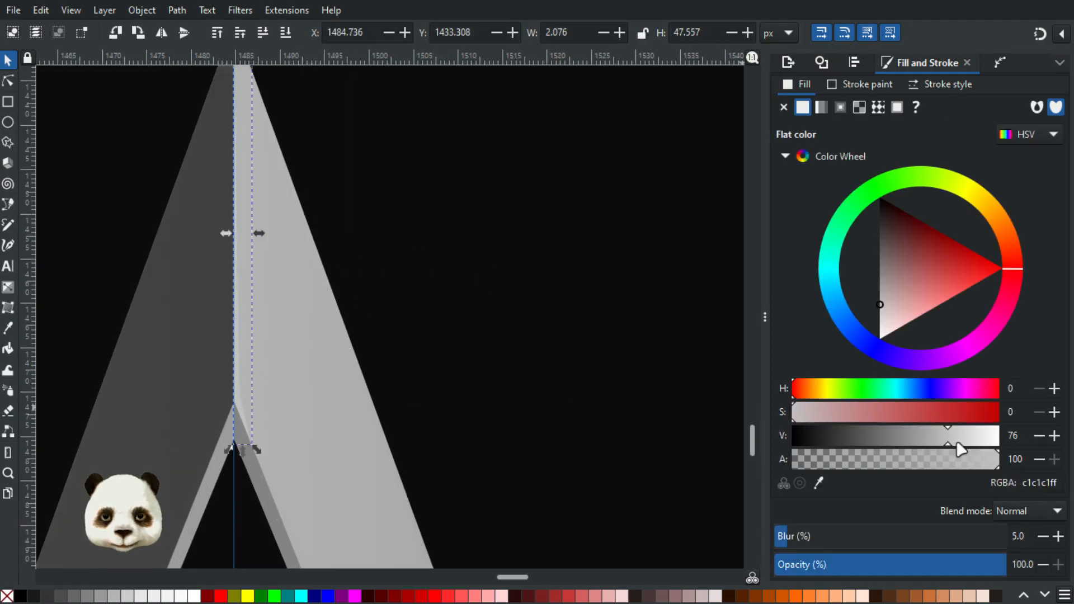
{"action": "mouse_move", "coordinate": [951, 441]}
{"action": "left_mouse_down"}
{"action": "mouse_move", "coordinate": [940, 440]}
{"action": "mouse_move", "coordinate": [956, 442]}
{"action": "left_mouse_up"}
{"action": "left_click_drag", "start_coordinate": [962, 448], "coordinate": [964, 447]}
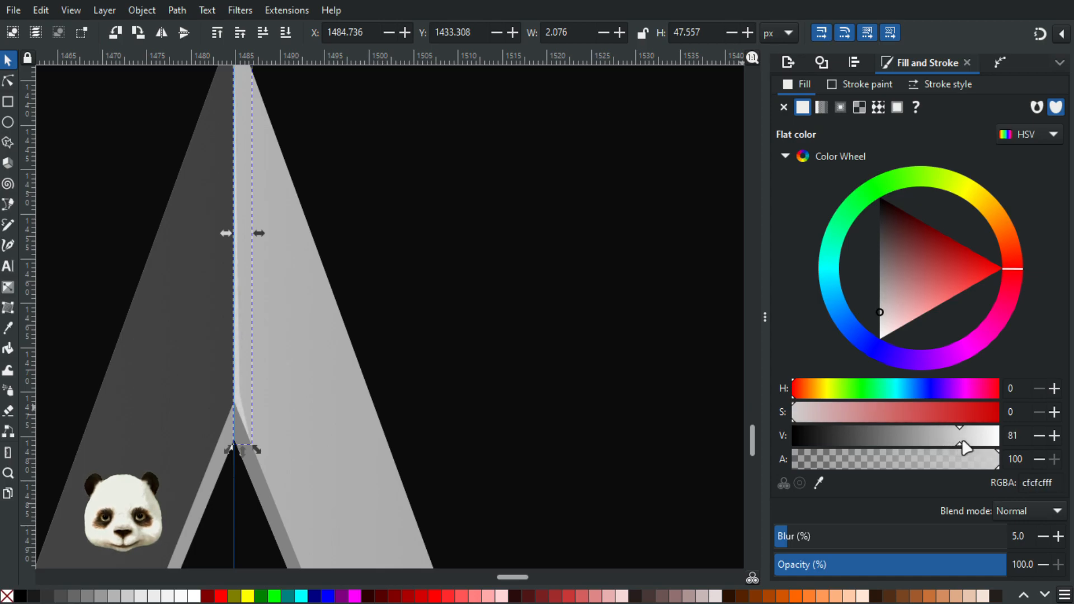
Step: Move the sliver's outer corner node slightly away from the ridge to widen the highlight
{"action": "left_click", "coordinate": [9, 82]}
{"action": "scroll", "coordinate": [377, 383], "scroll_direction": "up", "scroll_amount": 1}
{"action": "left_click", "coordinate": [172, 397]}
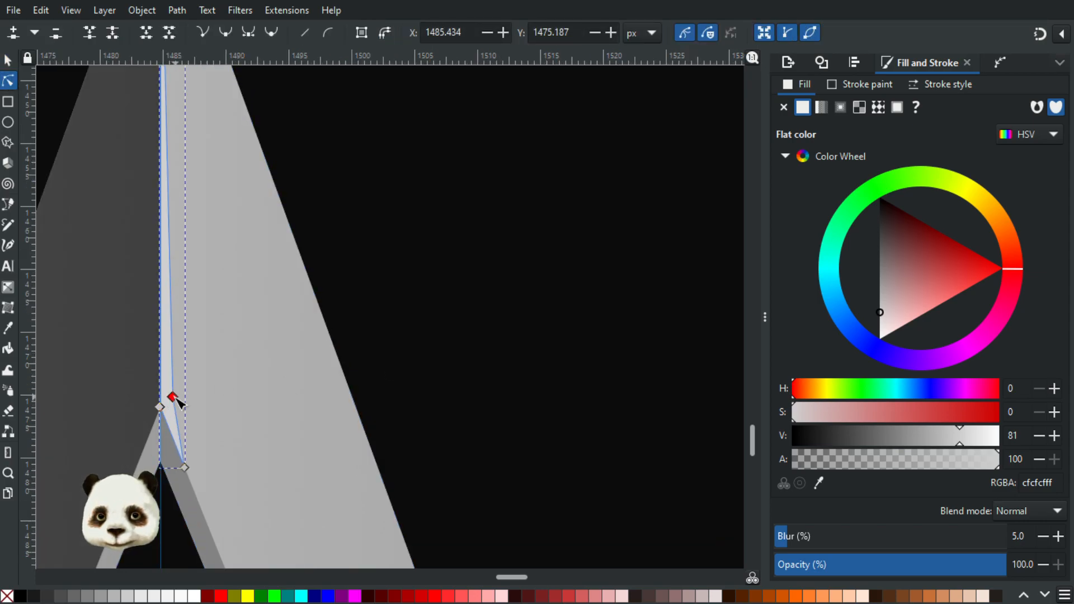
{"action": "left_click", "coordinate": [439, 266]}
Step: Delete the vertical guide running through the frame's centre
{"action": "scroll", "coordinate": [501, 294], "scroll_direction": "down", "scroll_amount": 5}
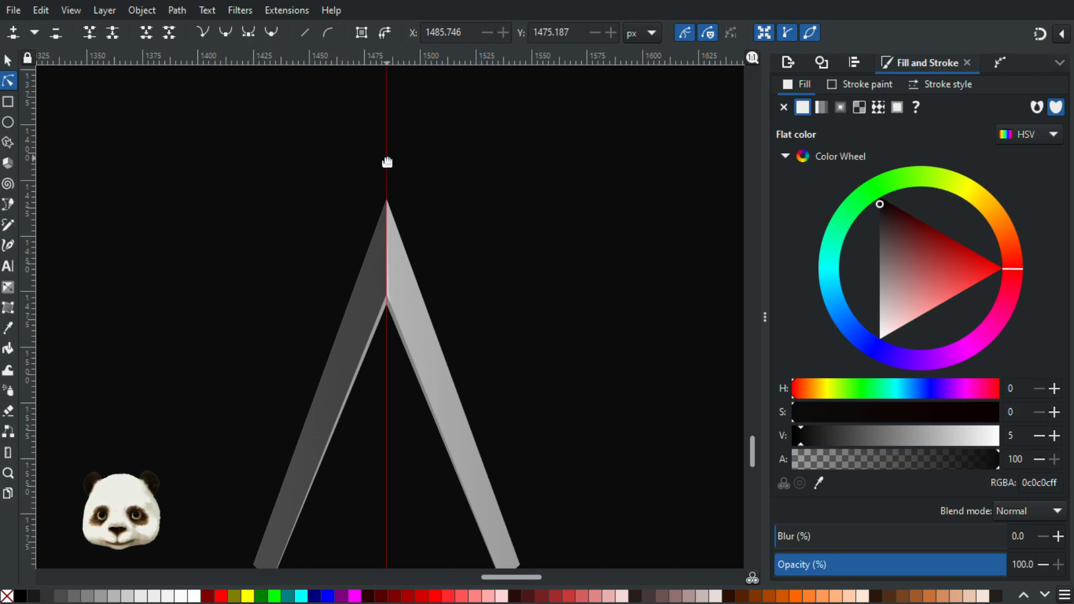
{"action": "key", "text": "Delete"}
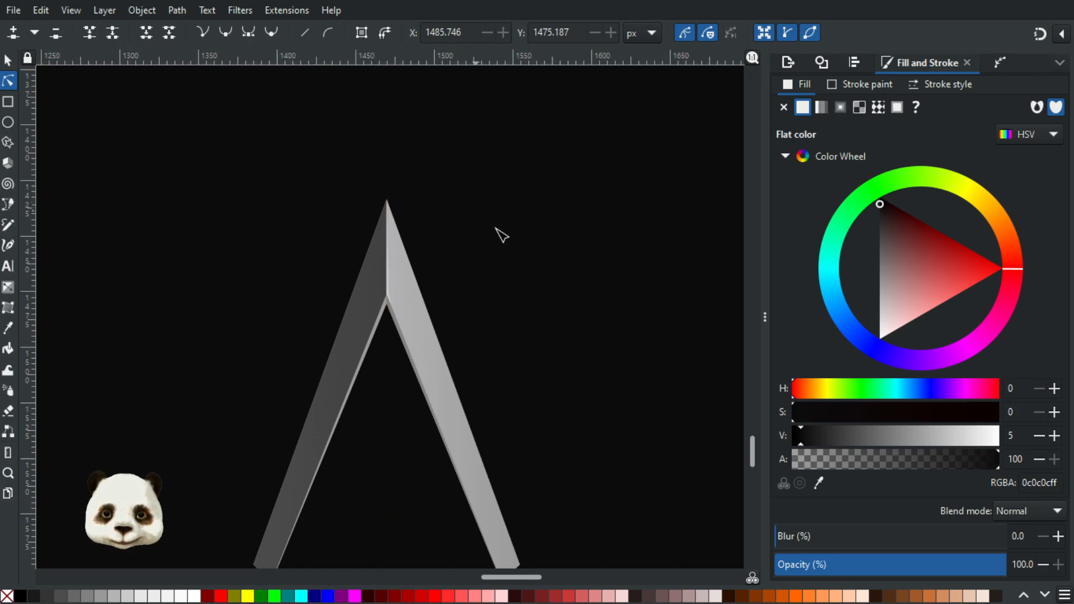
{"action": "scroll", "coordinate": [504, 279], "scroll_direction": "down", "scroll_amount": 4}
Step: Move the ridge sliver's lower end node further down along the inner bevel edge of the light side
{"action": "scroll", "coordinate": [509, 316], "scroll_direction": "up", "scroll_amount": 2}
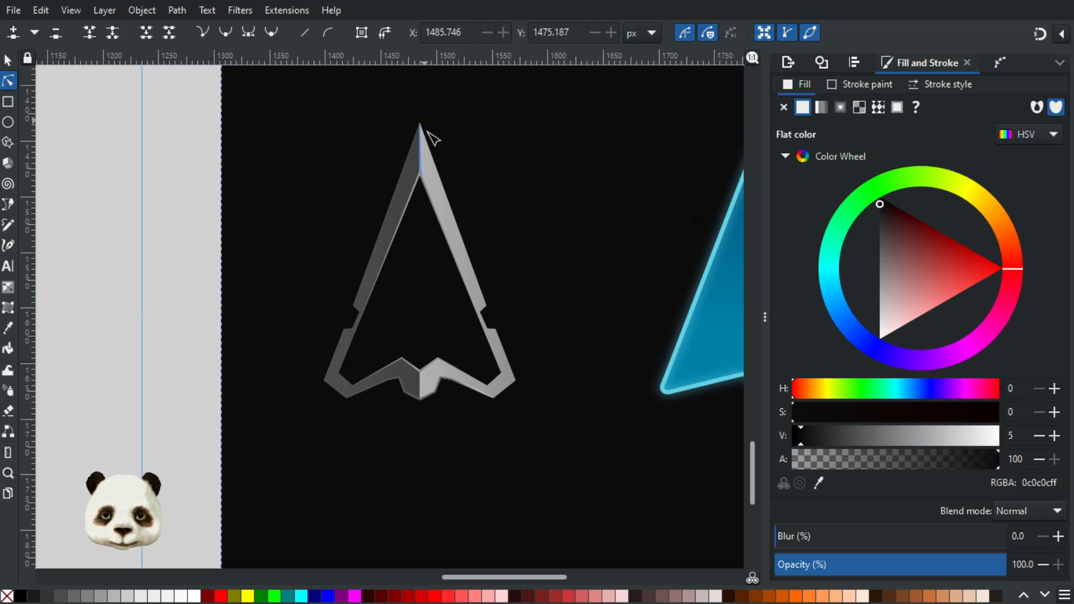
{"action": "scroll", "coordinate": [414, 114], "scroll_direction": "up", "scroll_amount": 3}
{"action": "scroll", "coordinate": [511, 331], "scroll_direction": "up", "scroll_amount": 3}
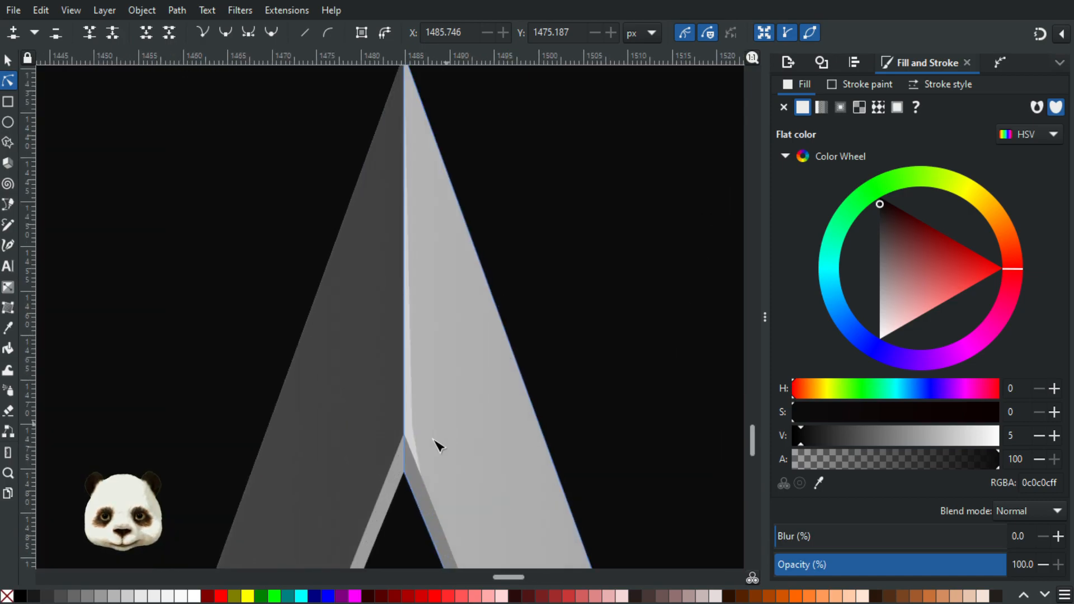
{"action": "left_click", "coordinate": [423, 477]}
{"action": "left_click_drag", "start_coordinate": [424, 479], "coordinate": [435, 508]}
{"action": "key", "text": "shift+5"}
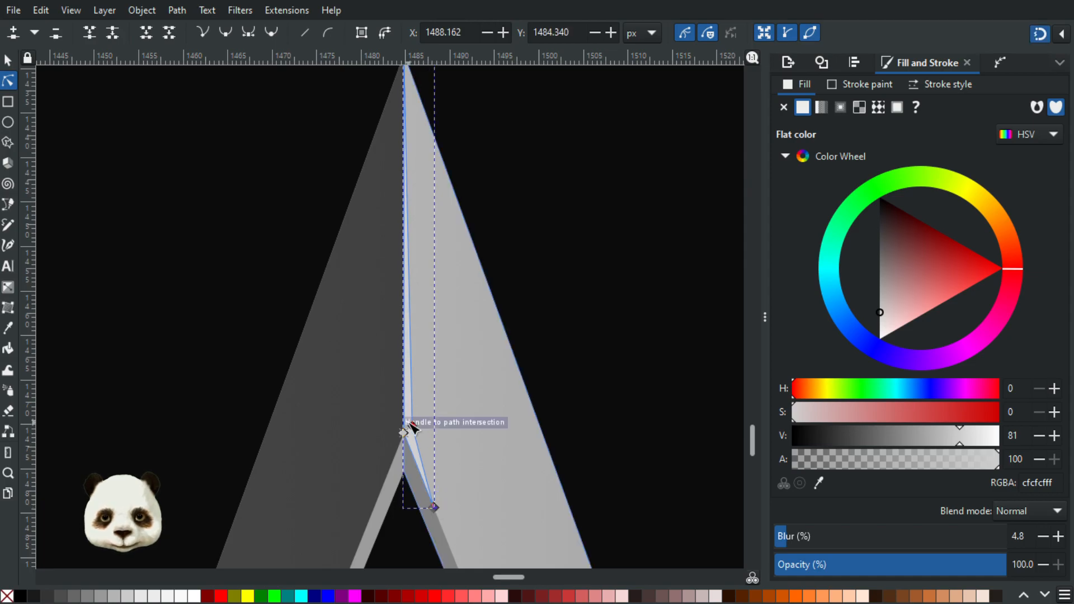
Step: Widen the ridge sliver at its outer corner node and extend its lower end node further down the bevel edge
{"action": "mouse_move", "coordinate": [415, 429]}
{"action": "left_mouse_down"}
{"action": "mouse_move", "coordinate": [403, 434]}
{"action": "mouse_move", "coordinate": [422, 429]}
{"action": "left_mouse_up"}
{"action": "key", "text": "shift+5"}
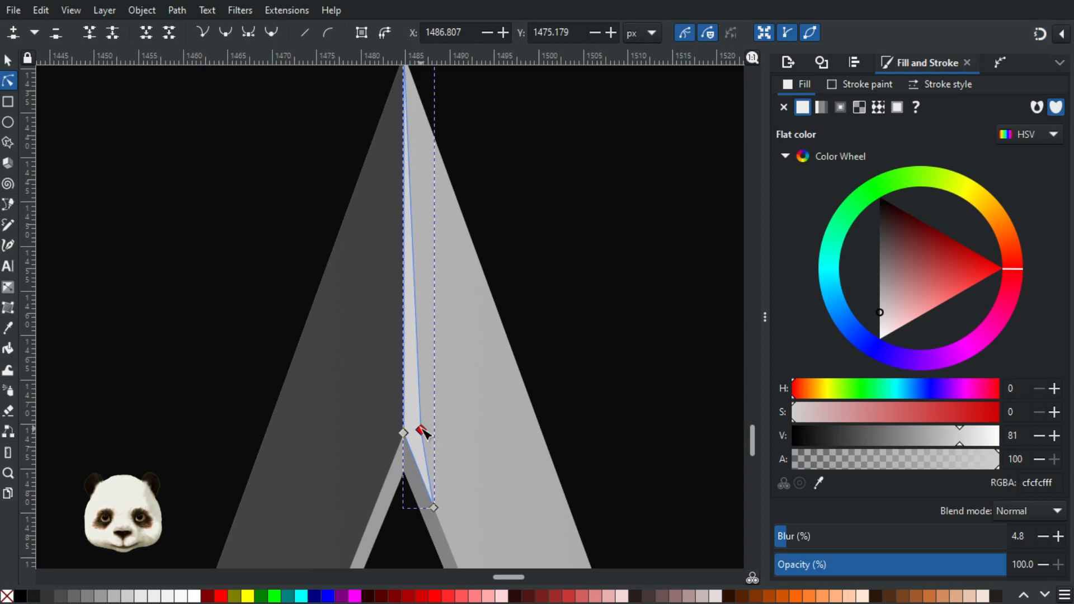
{"action": "key", "text": "shift+5"}
{"action": "left_click_drag", "start_coordinate": [434, 507], "coordinate": [446, 533]}
{"action": "left_click", "coordinate": [605, 335]}
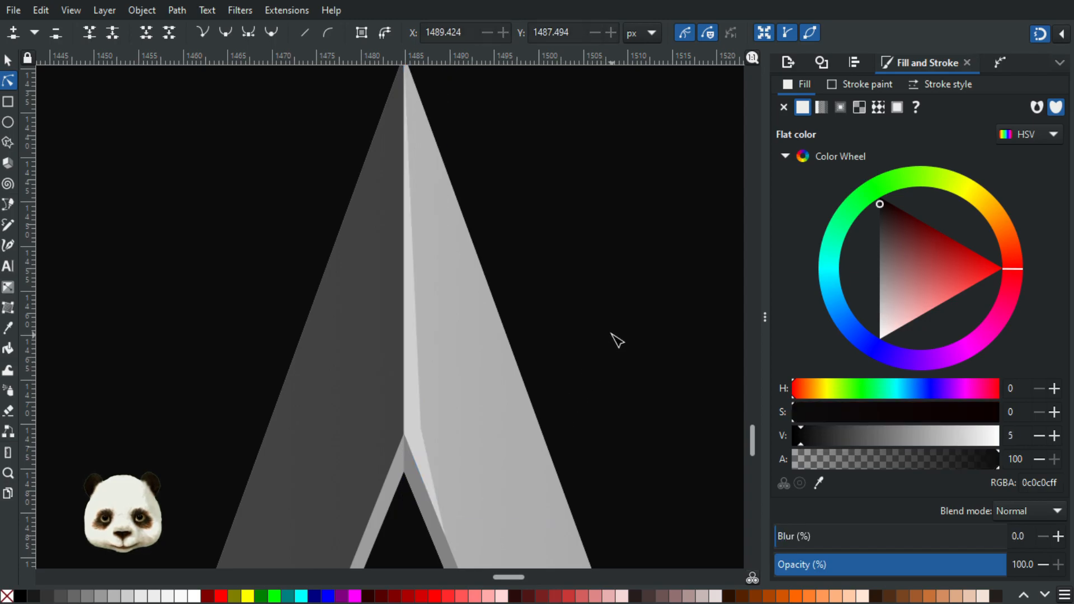
Step: Darken the ridge highlight sliver's fill slightly to a value of 79 and deselect it
{"action": "scroll", "coordinate": [611, 338], "scroll_direction": "down", "scroll_amount": 7}
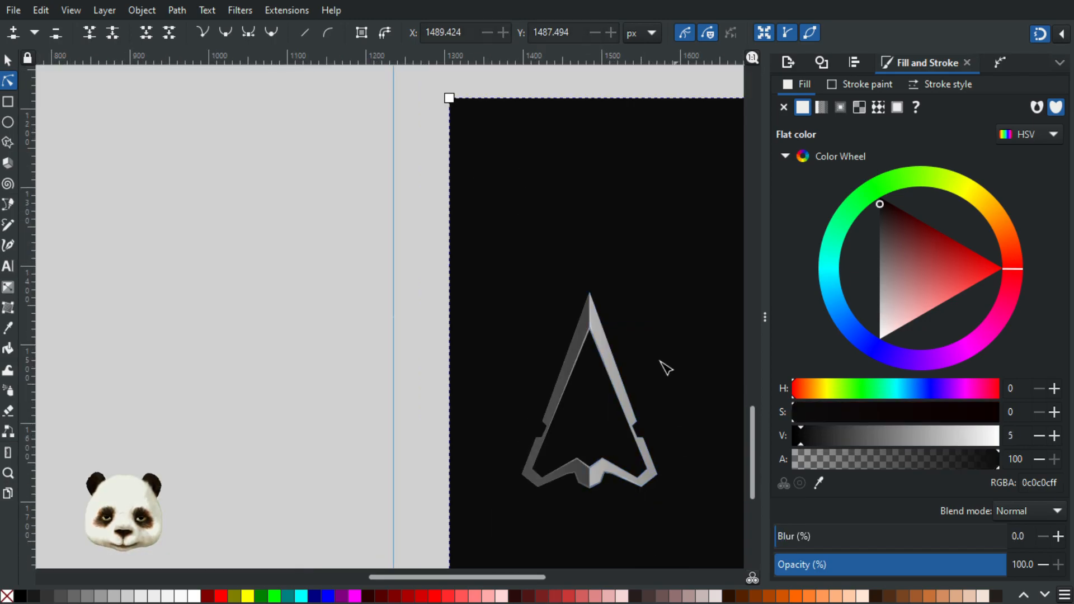
{"action": "scroll", "coordinate": [666, 372], "scroll_direction": "up", "scroll_amount": 4}
{"action": "scroll", "coordinate": [552, 291], "scroll_direction": "down", "scroll_amount": 1}
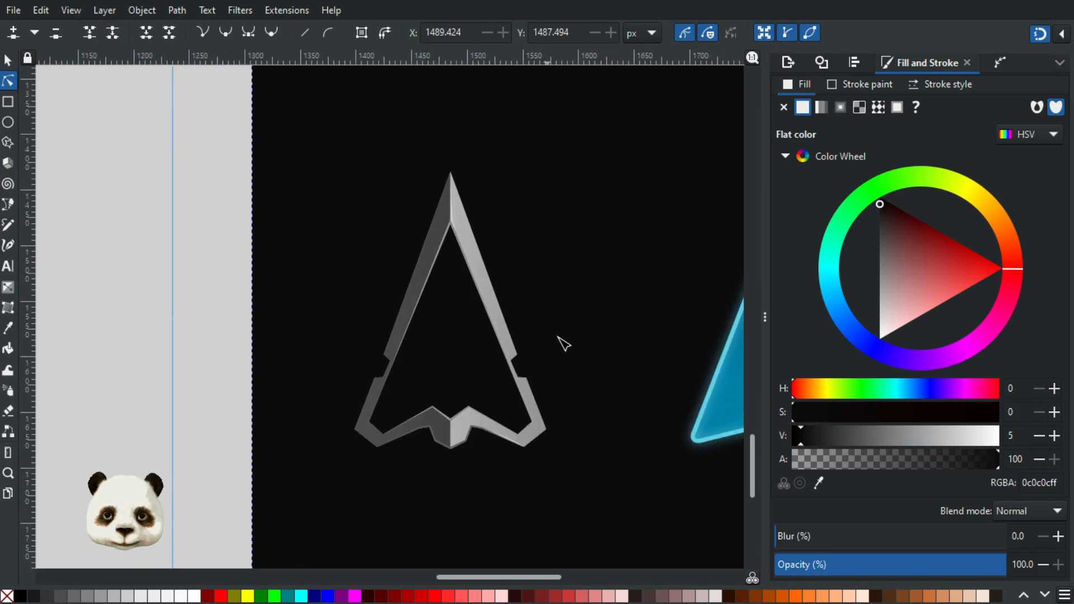
{"action": "scroll", "coordinate": [582, 368], "scroll_direction": "down", "scroll_amount": 1}
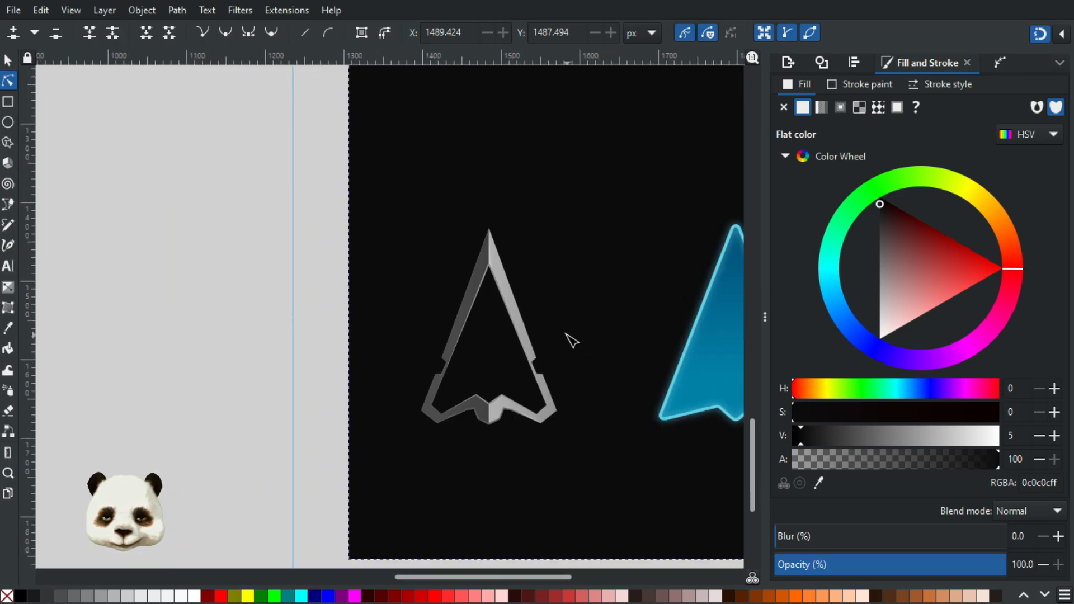
{"action": "scroll", "coordinate": [552, 319], "scroll_direction": "up", "scroll_amount": 1}
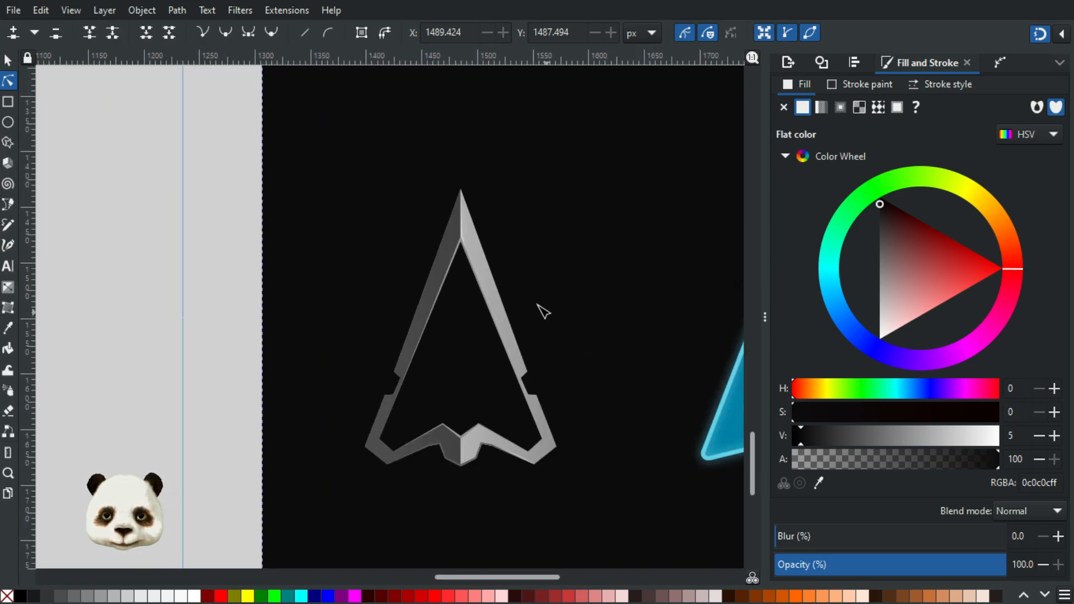
{"action": "scroll", "coordinate": [486, 252], "scroll_direction": "up", "scroll_amount": 4}
{"action": "left_click", "coordinate": [367, 220]}
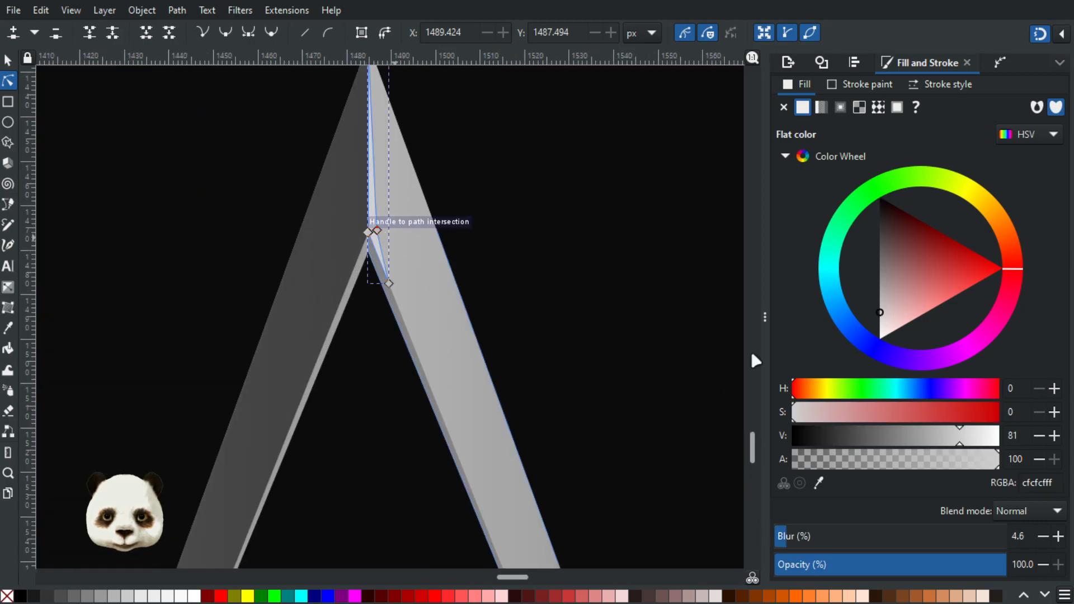
{"action": "left_click_drag", "start_coordinate": [960, 439], "coordinate": [955, 439]}
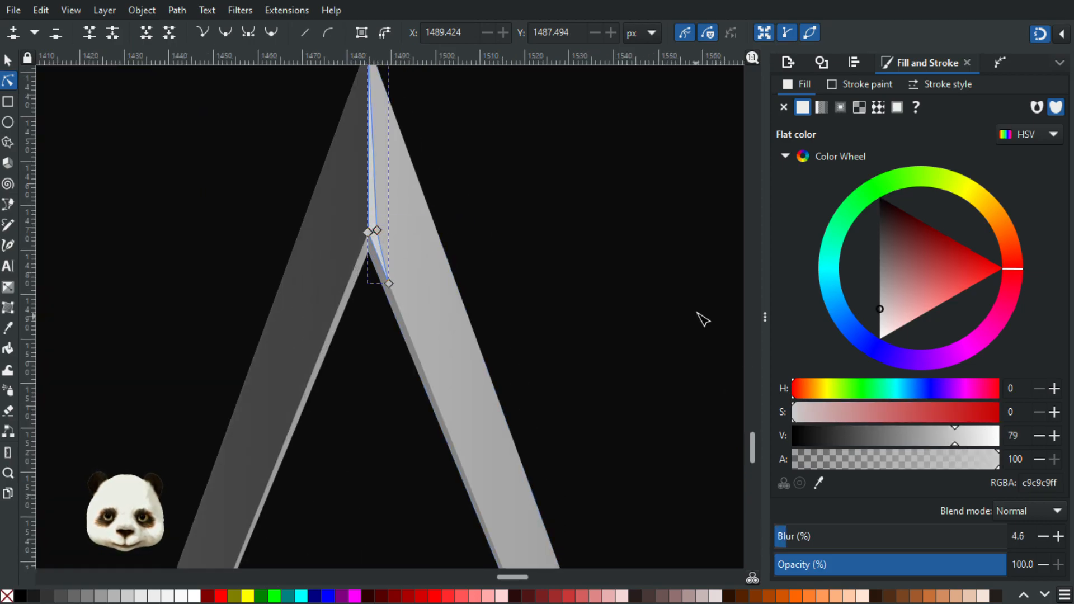
{"action": "left_click", "coordinate": [669, 336]}
Step: Select the flat grey base shape of the whole frame, undo the accidental move, and duplicate the shape
{"action": "scroll", "coordinate": [660, 352], "scroll_direction": "down", "scroll_amount": 8}
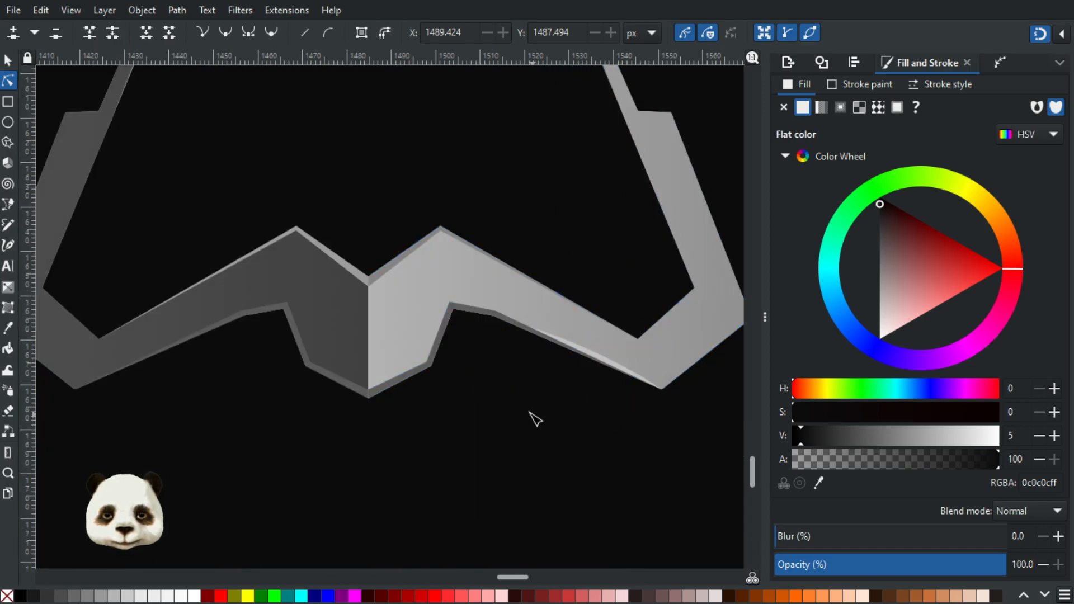
{"action": "scroll", "coordinate": [532, 417], "scroll_direction": "down", "scroll_amount": 4, "text": "ctrl"}
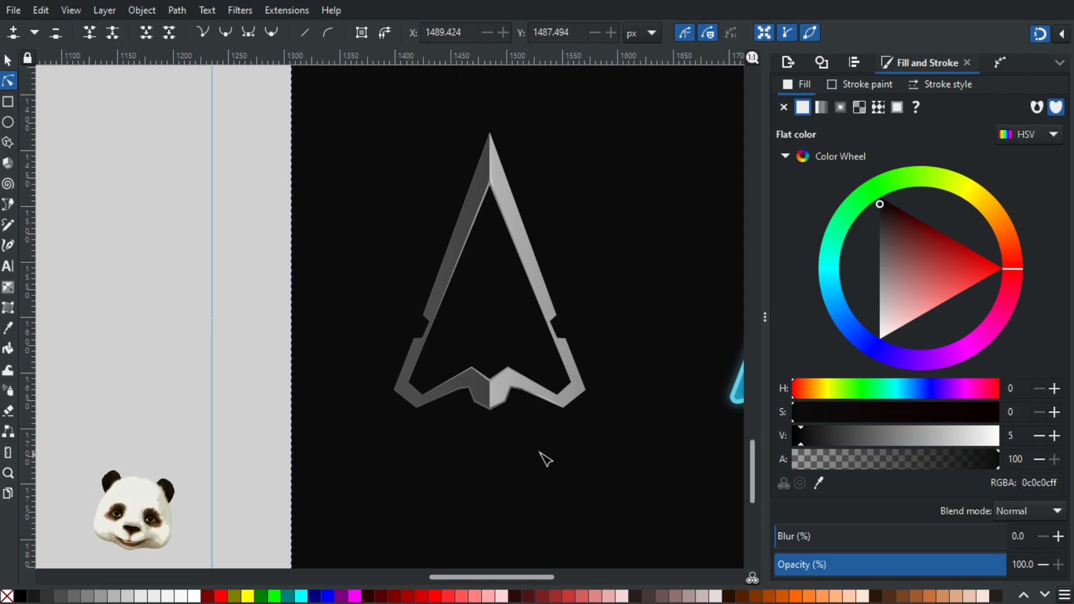
{"action": "scroll", "coordinate": [532, 446], "scroll_direction": "down", "scroll_amount": 2, "text": "ctrl"}
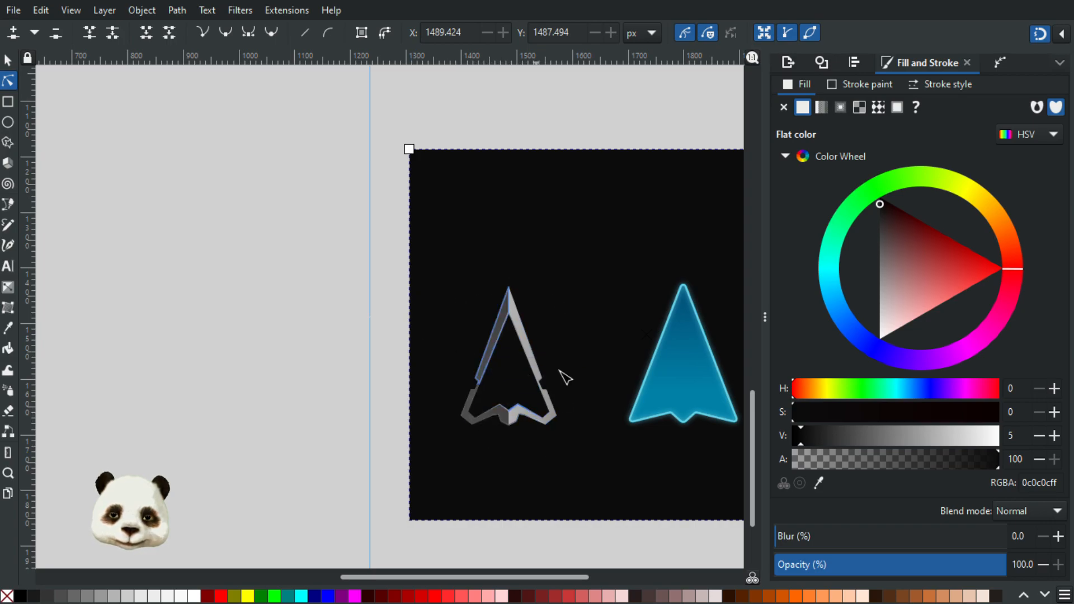
{"action": "scroll", "coordinate": [583, 432], "scroll_direction": "up", "scroll_amount": 2, "text": "ctrl"}
{"action": "left_click", "coordinate": [8, 60]}
{"action": "left_click_drag", "start_coordinate": [469, 235], "coordinate": [597, 238]}
{"action": "left_click", "coordinate": [469, 233]}
{"action": "key", "text": "ctrl+z"}
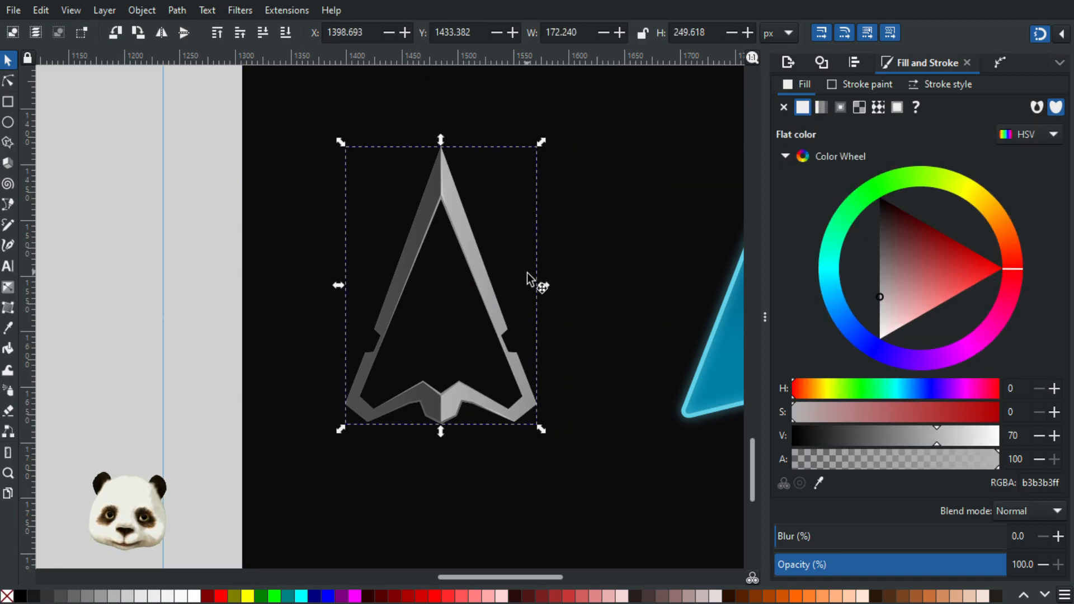
{"action": "key", "text": "ctrl+d"}
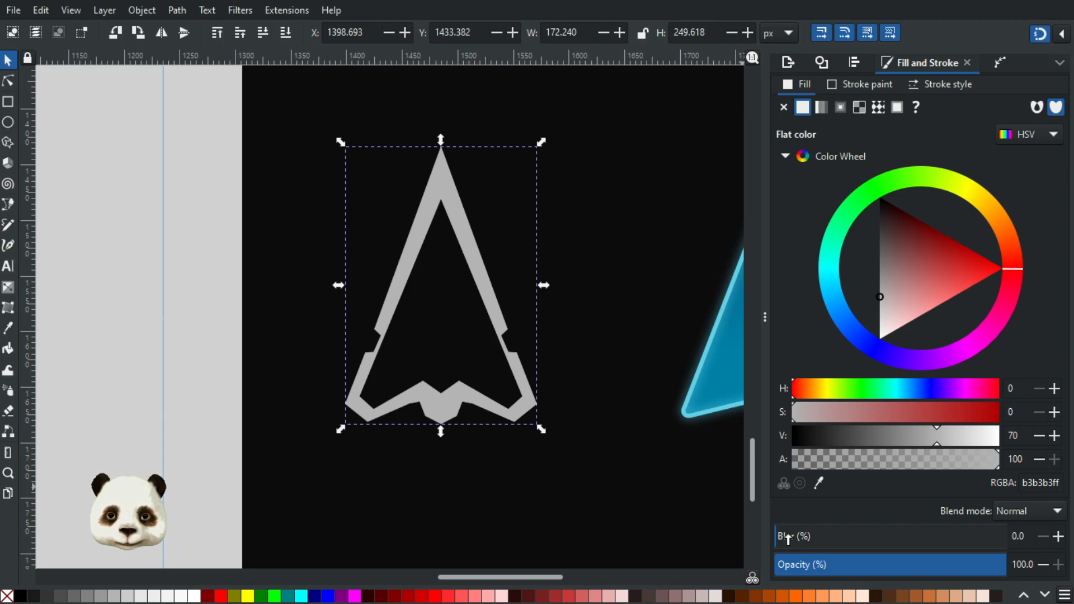
Step: Place the blurred frame duplicate behind the frame, just above the black background, and set its blur to 12%
{"action": "left_click_drag", "start_coordinate": [794, 539], "coordinate": [821, 539]}
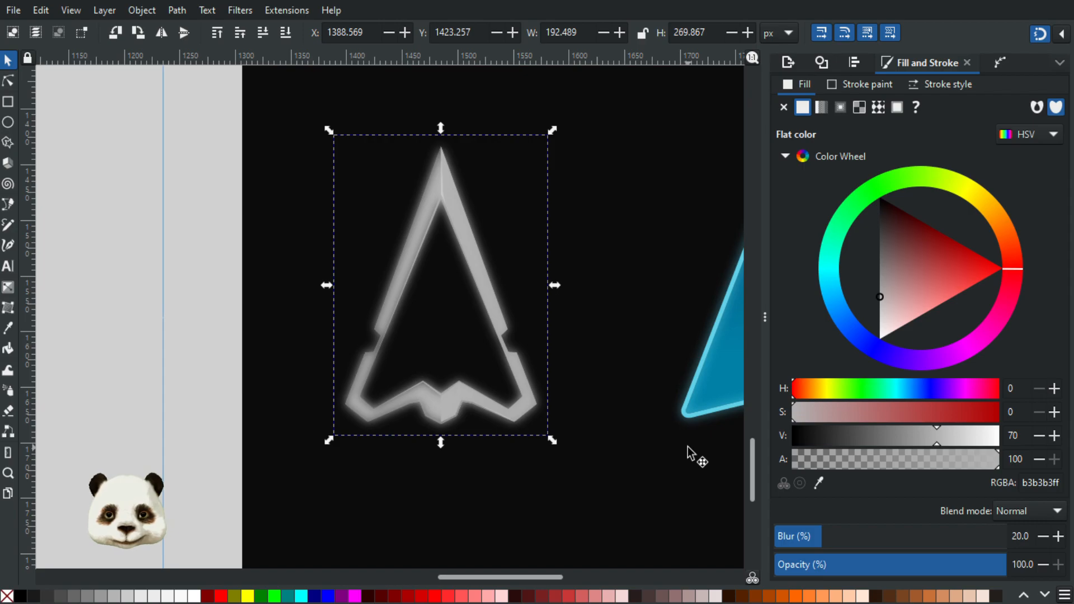
{"action": "key", "text": "End"}
{"action": "key", "text": "Page_Up"}
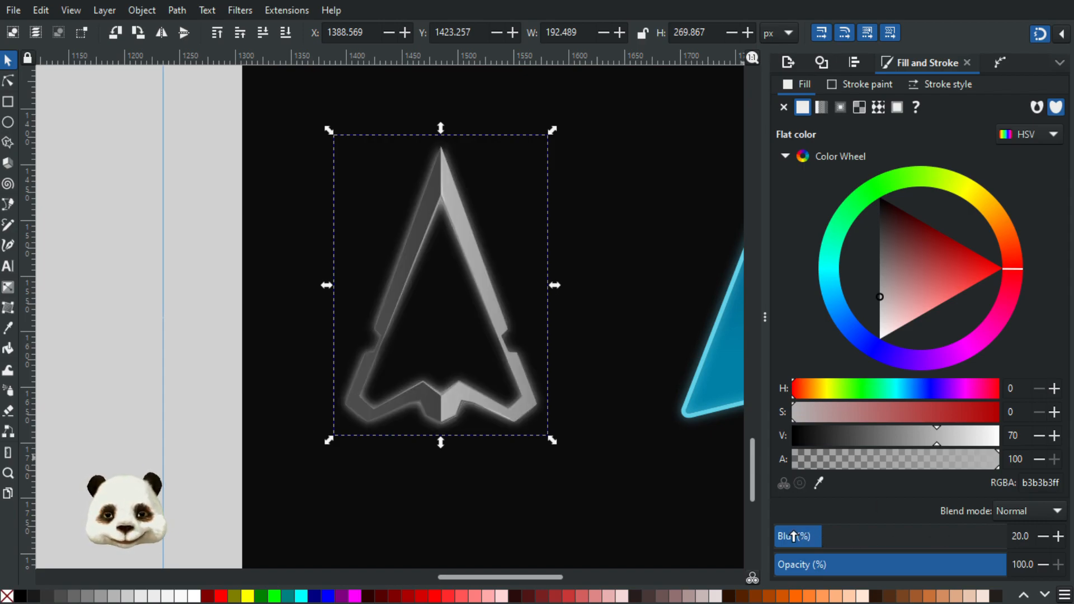
{"action": "left_click_drag", "start_coordinate": [794, 536], "coordinate": [796, 536]}
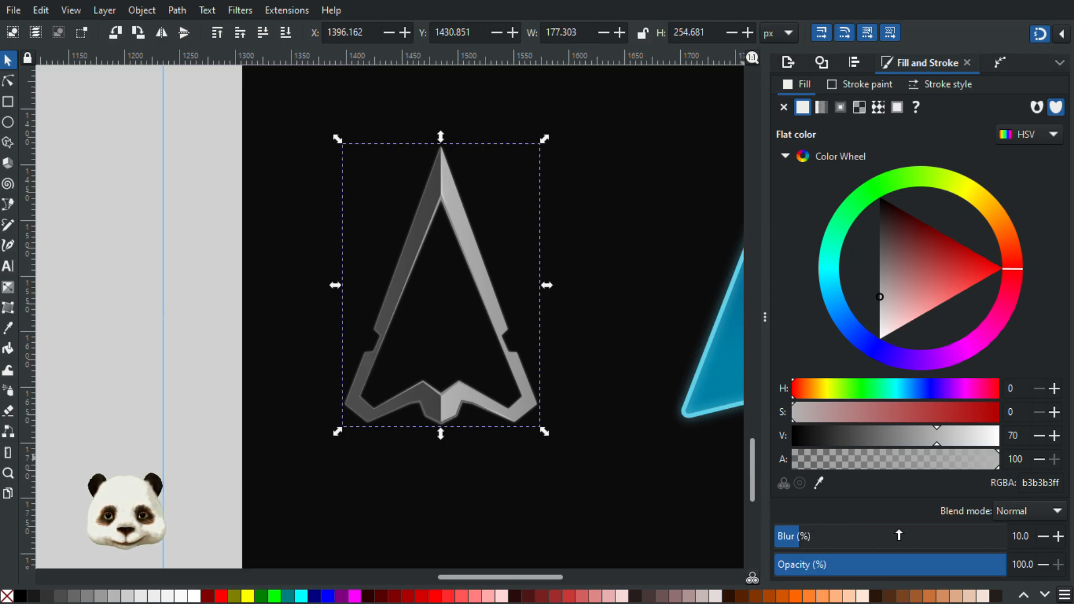
{"action": "left_click", "coordinate": [1058, 537]}
Step: Reduce the blur of the glow duplicate behind the grey frame to 10% and deselect it
{"action": "left_click", "coordinate": [1058, 537]}
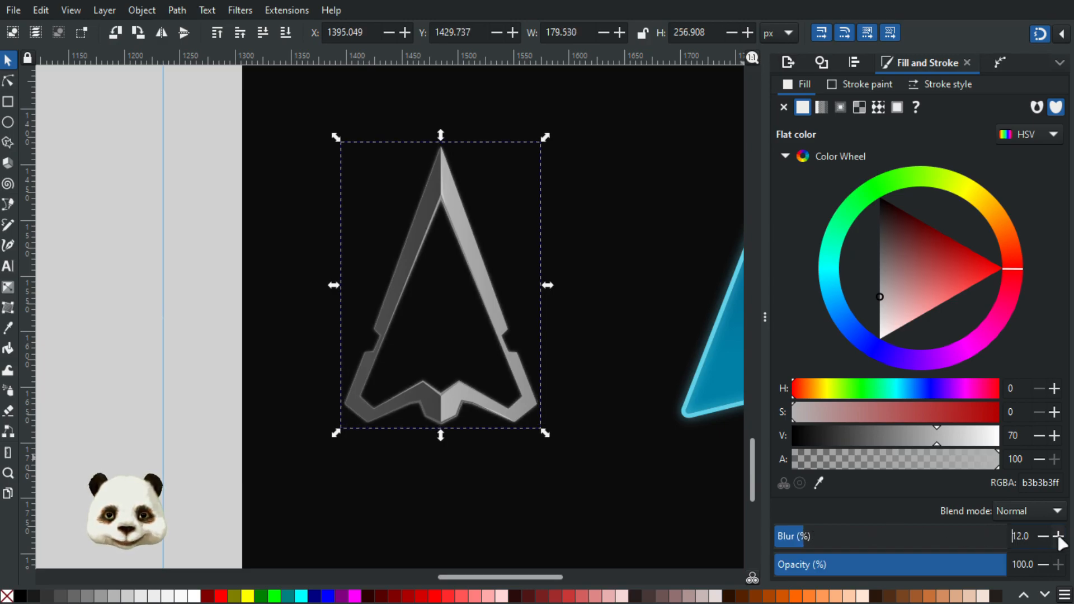
{"action": "left_click", "coordinate": [1058, 537]}
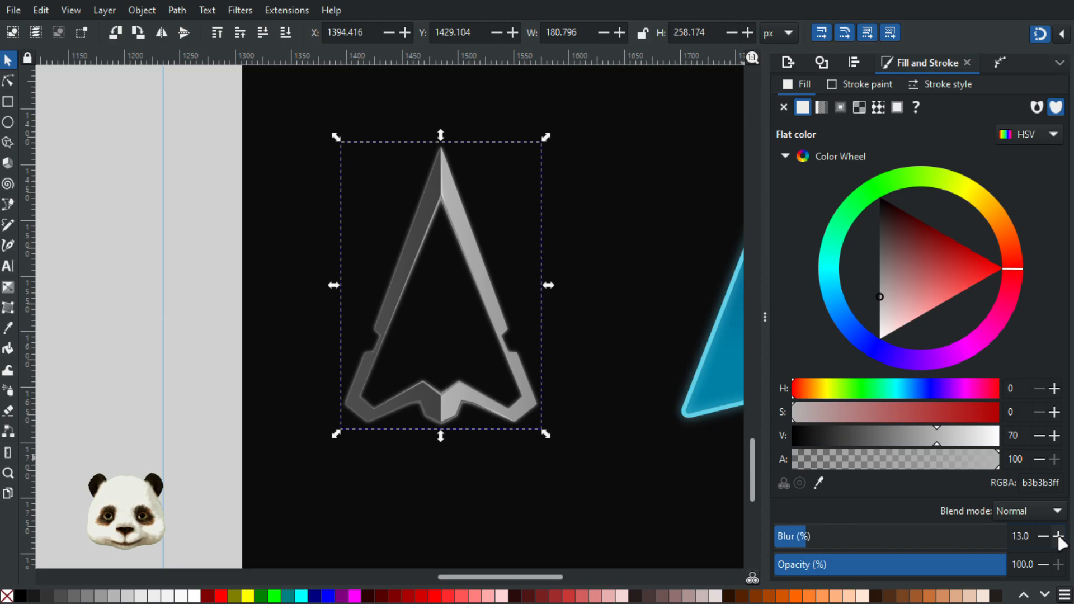
{"action": "left_click", "coordinate": [1043, 536]}
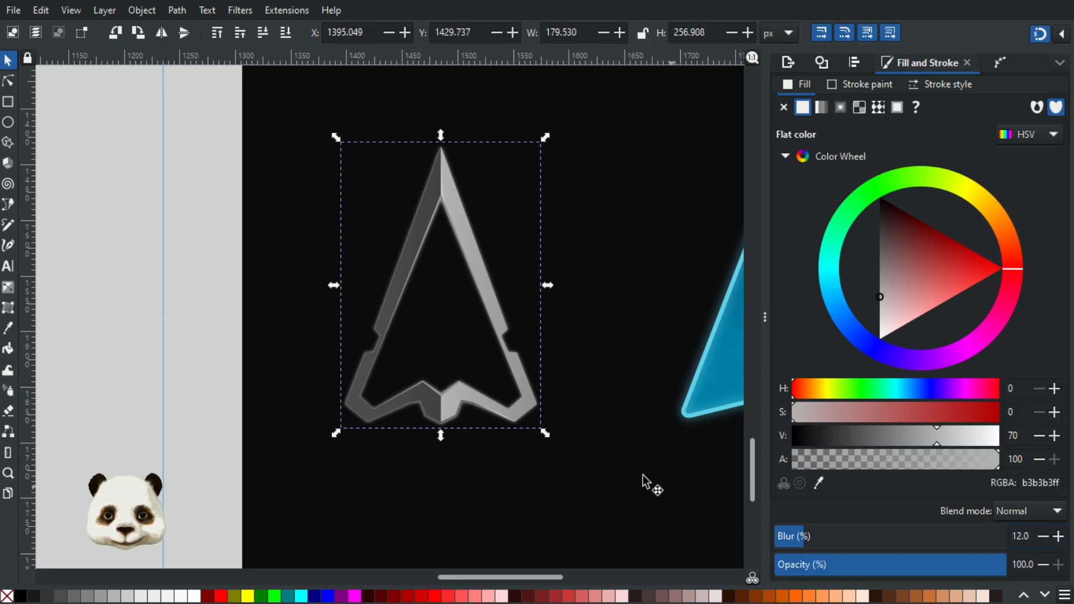
{"action": "scroll", "coordinate": [624, 476], "scroll_direction": "down", "scroll_amount": 4}
{"action": "scroll", "coordinate": [645, 475], "scroll_direction": "up", "scroll_amount": 2}
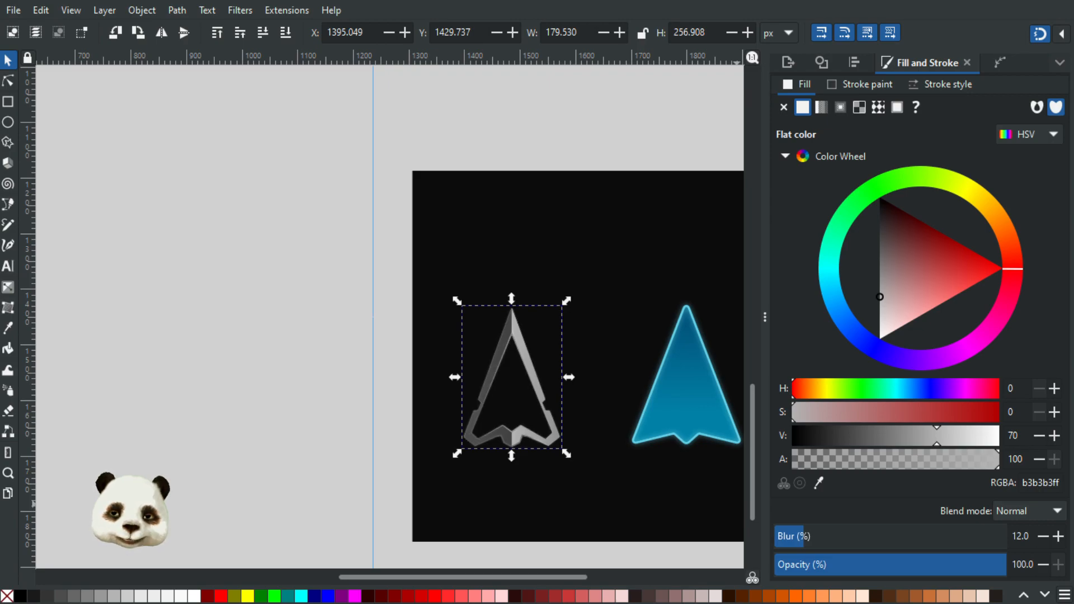
{"action": "scroll", "coordinate": [576, 399], "scroll_direction": "up", "scroll_amount": 3}
{"action": "scroll", "coordinate": [532, 388], "scroll_direction": "down", "scroll_amount": 1}
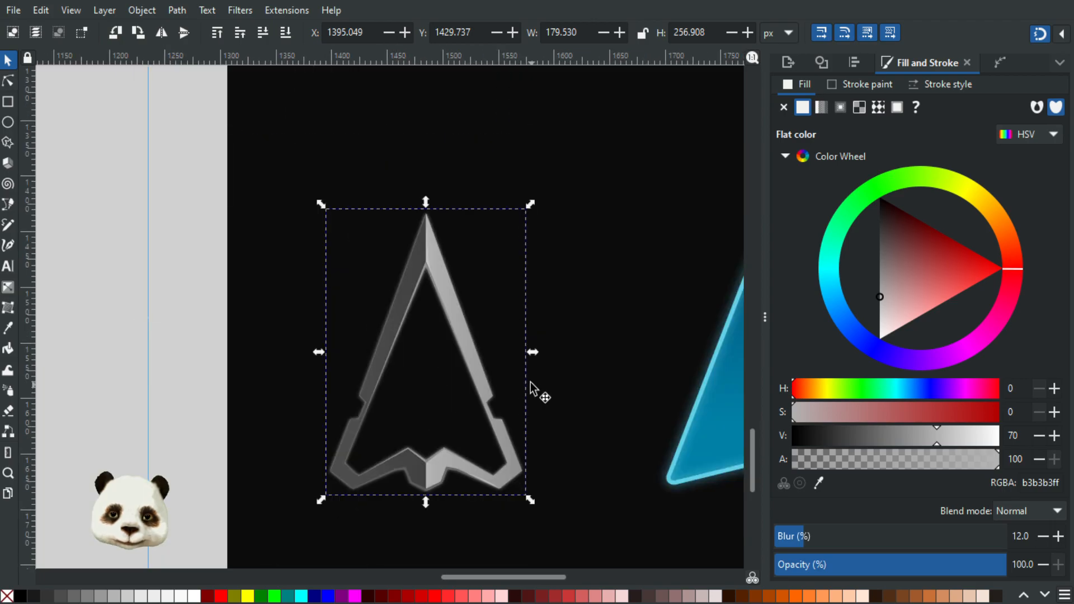
{"action": "scroll", "coordinate": [536, 388], "scroll_direction": "up", "scroll_amount": 3}
{"action": "scroll", "coordinate": [382, 336], "scroll_direction": "up", "scroll_amount": 1}
{"action": "scroll", "coordinate": [392, 340], "scroll_direction": "down", "scroll_amount": 3}
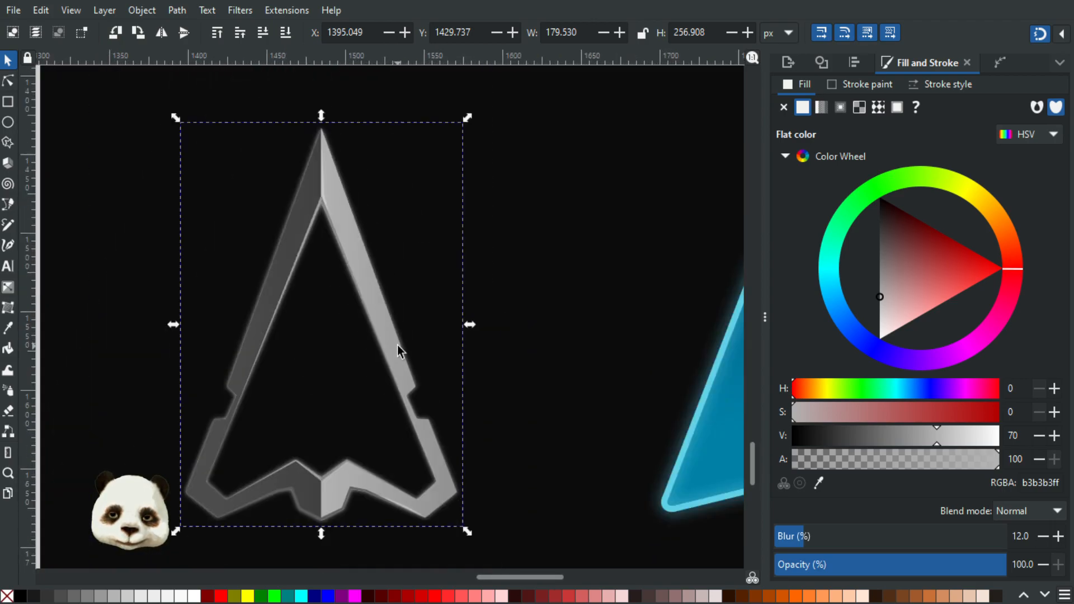
{"action": "scroll", "coordinate": [397, 346], "scroll_direction": "up", "scroll_amount": 1}
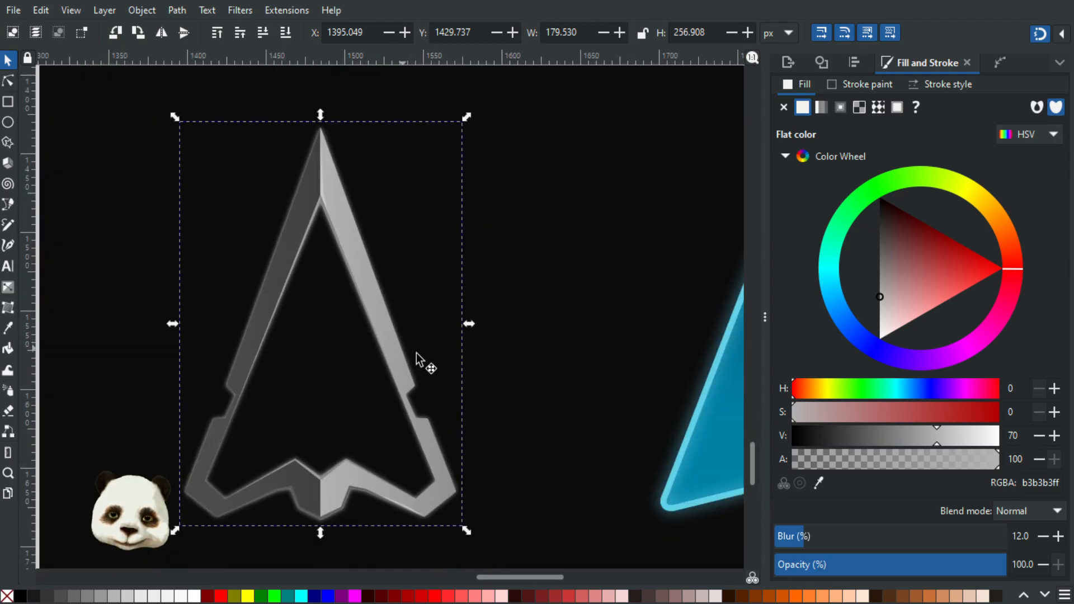
{"action": "left_click", "coordinate": [1043, 538]}
{"action": "left_click", "coordinate": [1042, 538]}
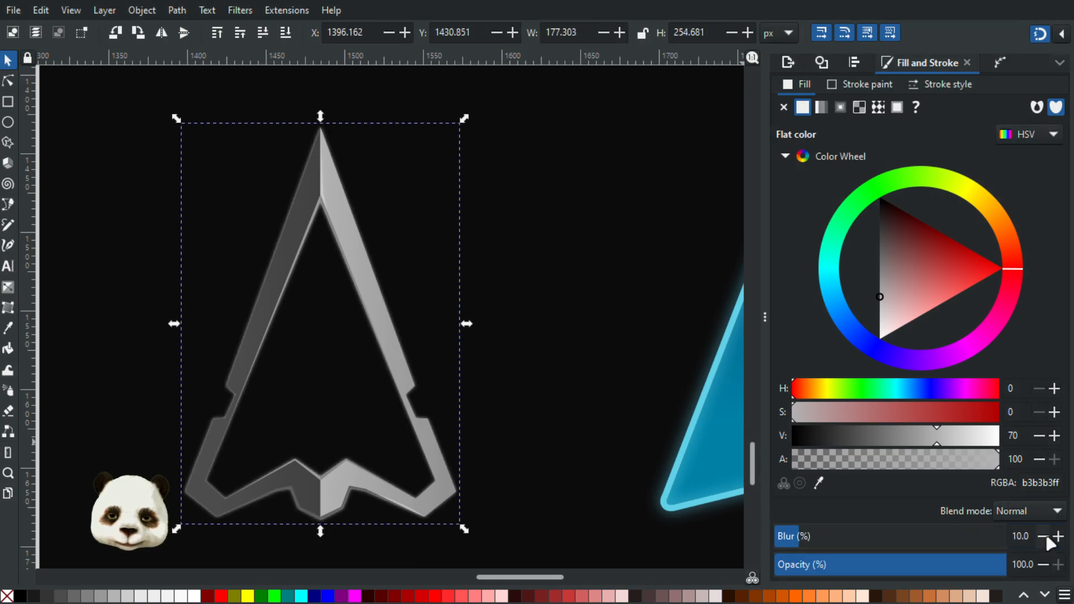
{"action": "left_click", "coordinate": [604, 315]}
Step: Examine the glowing grey frame beside the blue ship at overview and close-up scale
{"action": "scroll", "coordinate": [610, 314], "scroll_direction": "down", "scroll_amount": 4}
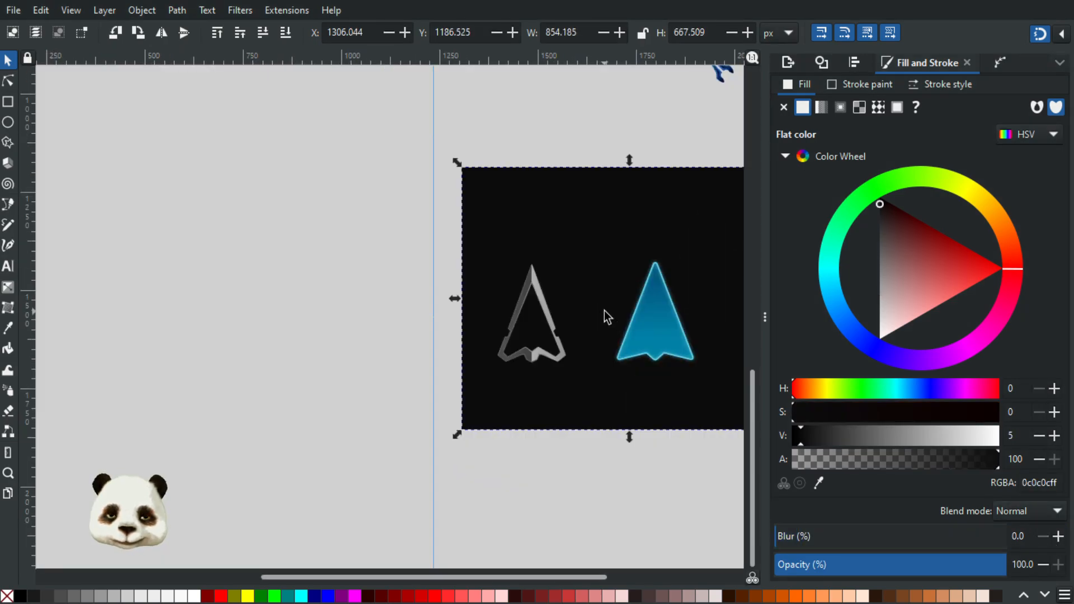
{"action": "scroll", "coordinate": [604, 311], "scroll_direction": "up", "scroll_amount": 1}
{"action": "left_click_drag", "start_coordinate": [589, 299], "coordinate": [427, 303]}
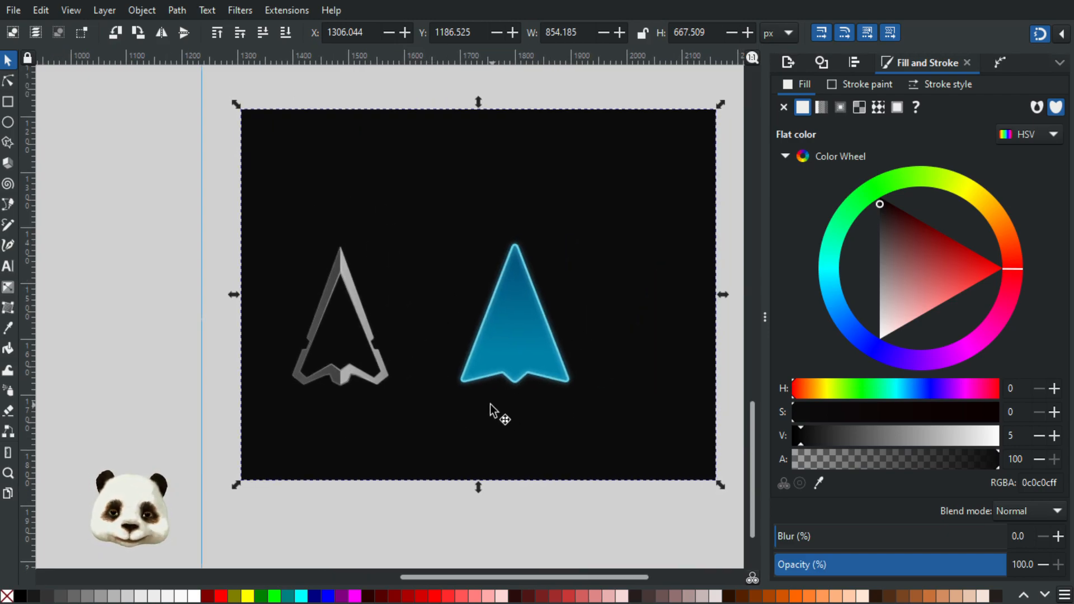
{"action": "scroll", "coordinate": [441, 388], "scroll_direction": "down", "scroll_amount": 3}
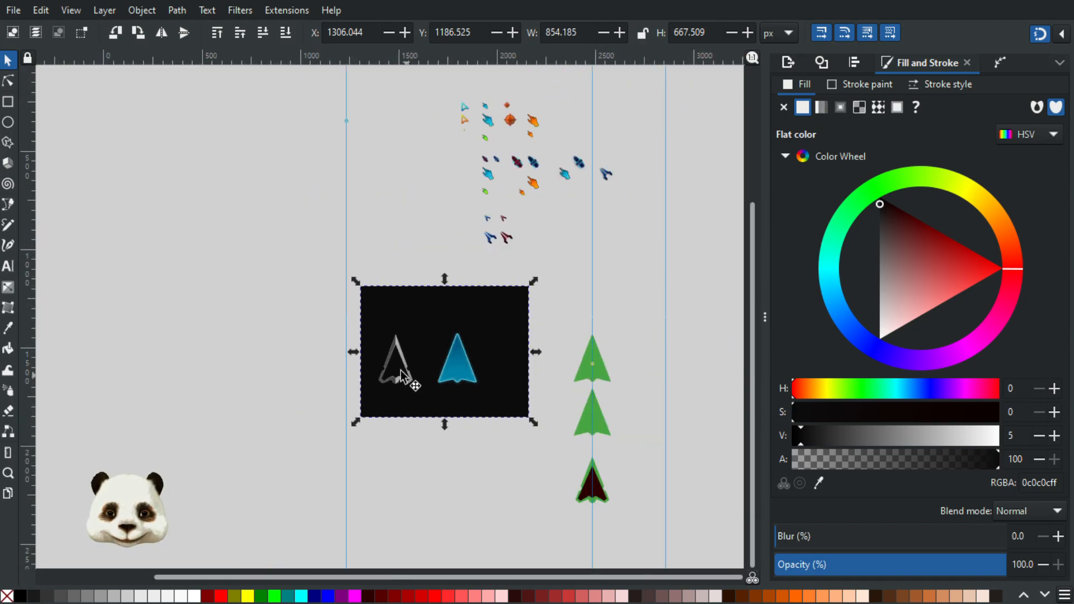
{"action": "scroll", "coordinate": [399, 367], "scroll_direction": "up", "scroll_amount": 2}
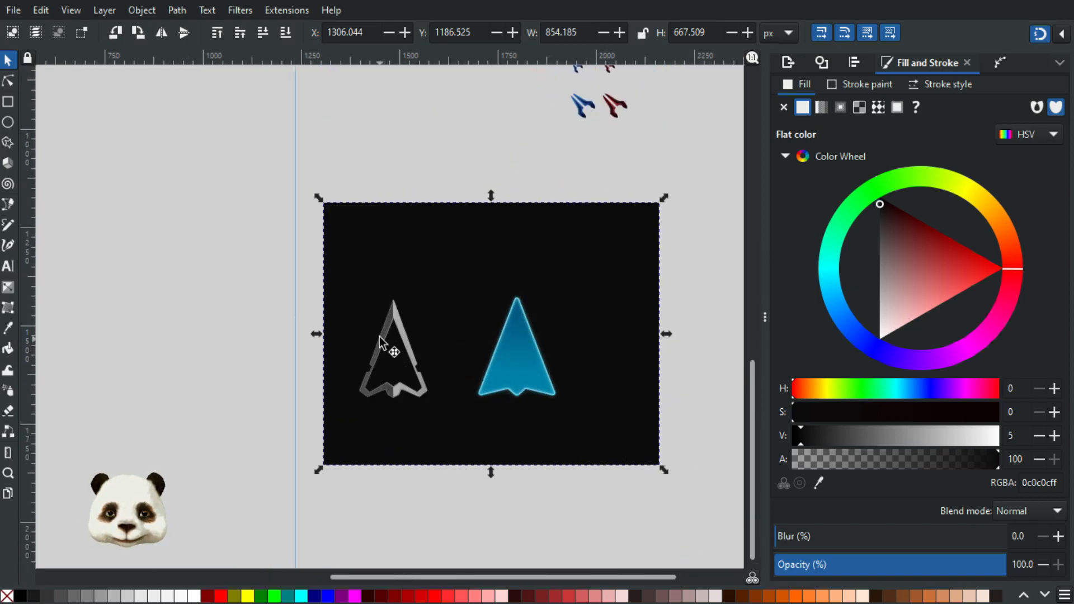
{"action": "scroll", "coordinate": [393, 356], "scroll_direction": "up", "scroll_amount": 2}
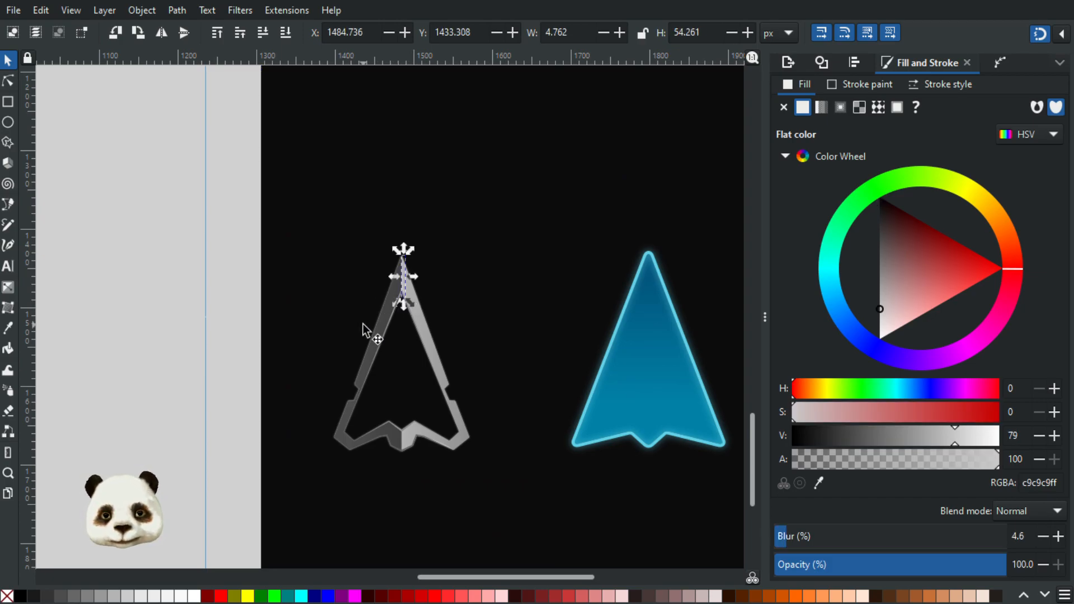
{"action": "scroll", "coordinate": [369, 330], "scroll_direction": "up", "scroll_amount": 3}
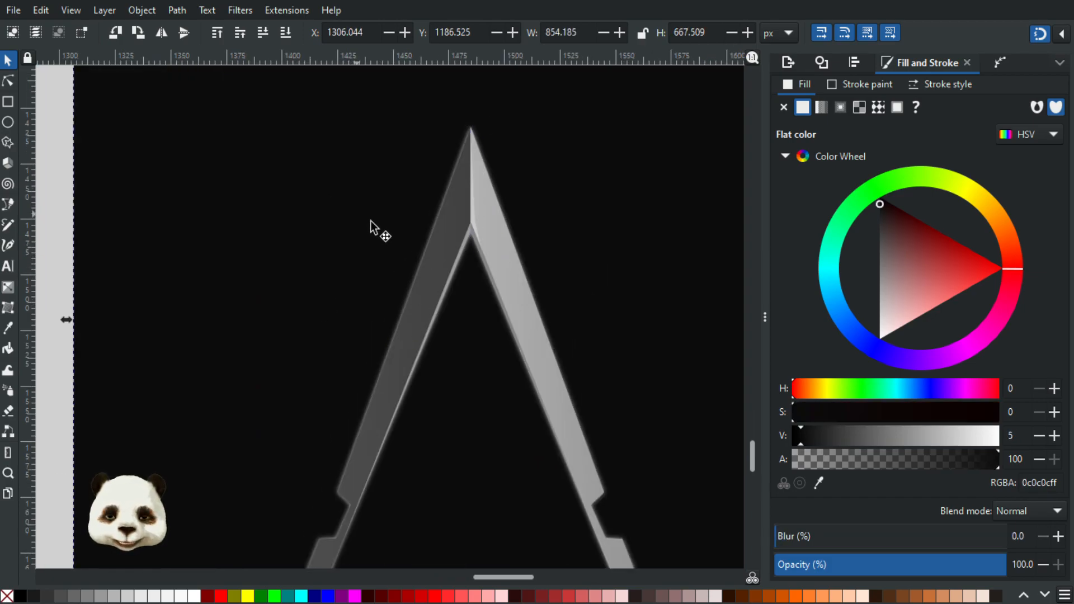
Step: Try tinting the inner gradient stop of the frame's dark left half with dark blue sampled from the small blue ship above
{"action": "key", "text": "n"}
{"action": "left_click", "coordinate": [448, 244]}
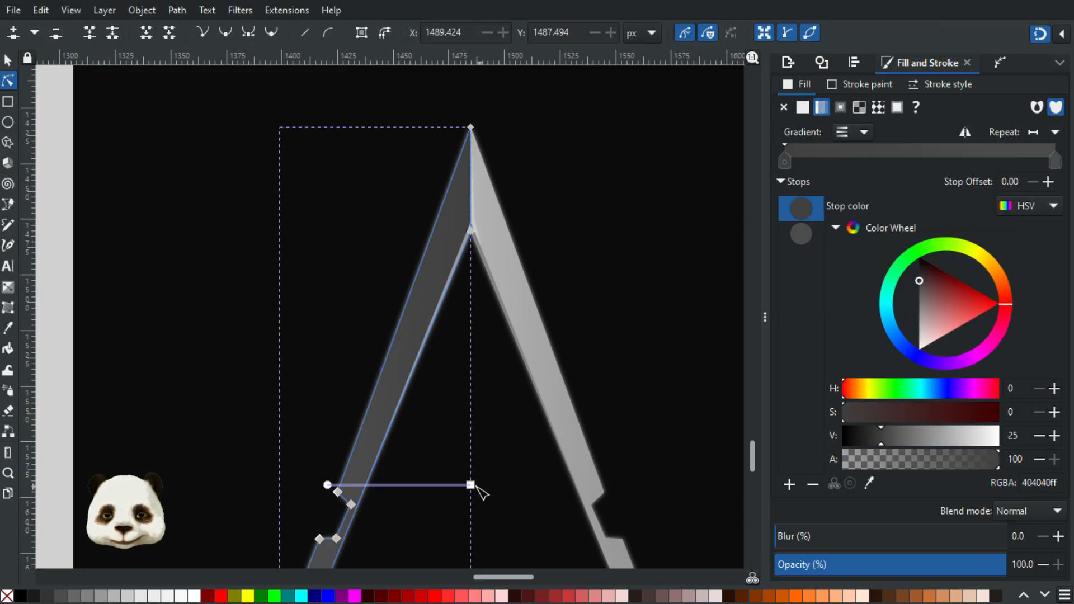
{"action": "left_click", "coordinate": [471, 485]}
{"action": "scroll", "coordinate": [542, 453], "scroll_direction": "down", "scroll_amount": 3}
{"action": "left_click_drag", "start_coordinate": [644, 390], "coordinate": [496, 483]}
{"action": "scroll", "coordinate": [500, 483], "scroll_direction": "down", "scroll_amount": 1}
{"action": "key", "text": "d"}
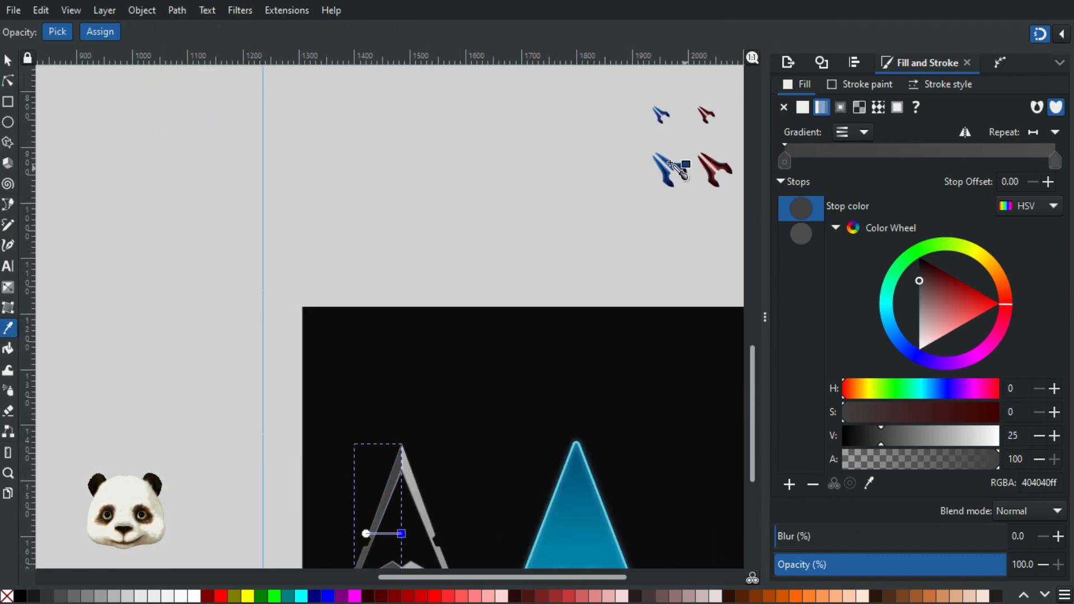
{"action": "left_click", "coordinate": [680, 167]}
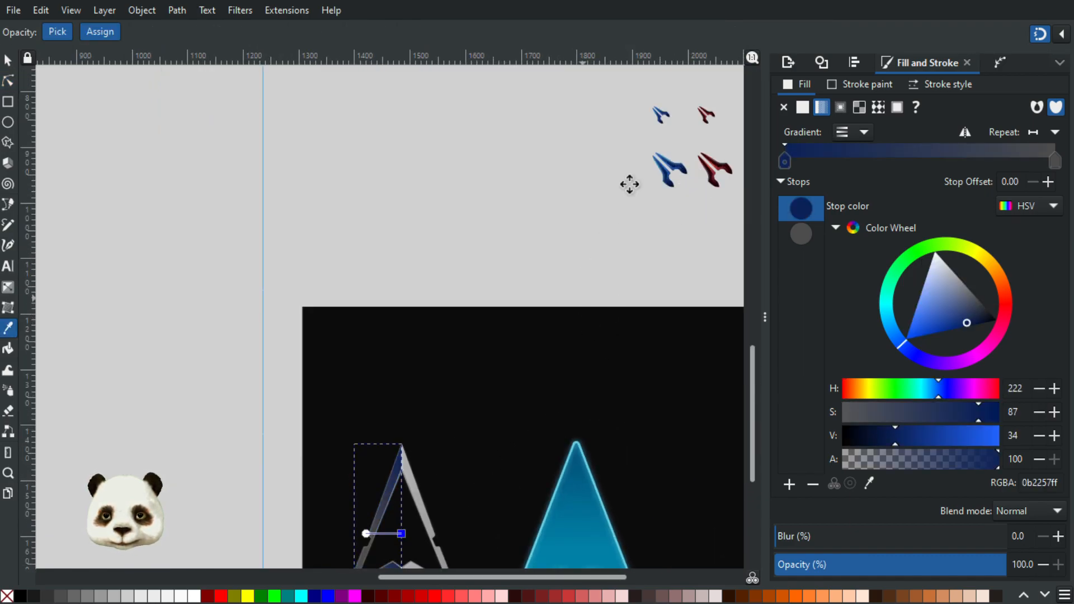
Step: Try softening the blue inner gradient stop by lowering its saturation to 43
{"action": "scroll", "coordinate": [628, 182], "scroll_direction": "down", "scroll_amount": 5}
{"action": "scroll", "coordinate": [628, 182], "scroll_direction": "left", "scroll_amount": 2}
{"action": "left_click_drag", "start_coordinate": [925, 415], "coordinate": [911, 418]}
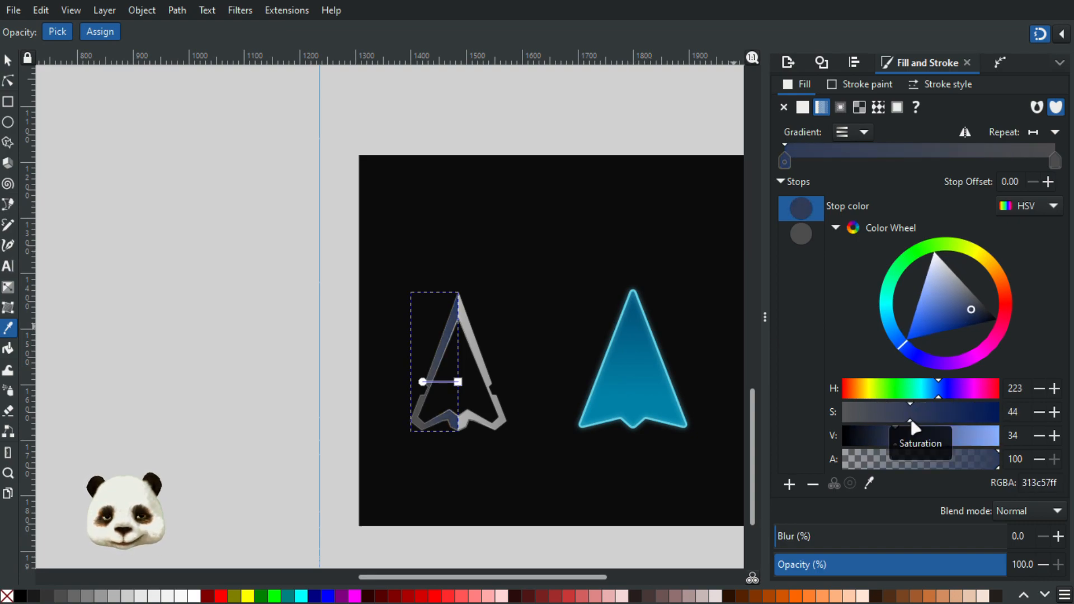
{"action": "left_click_drag", "start_coordinate": [911, 419], "coordinate": [908, 420]}
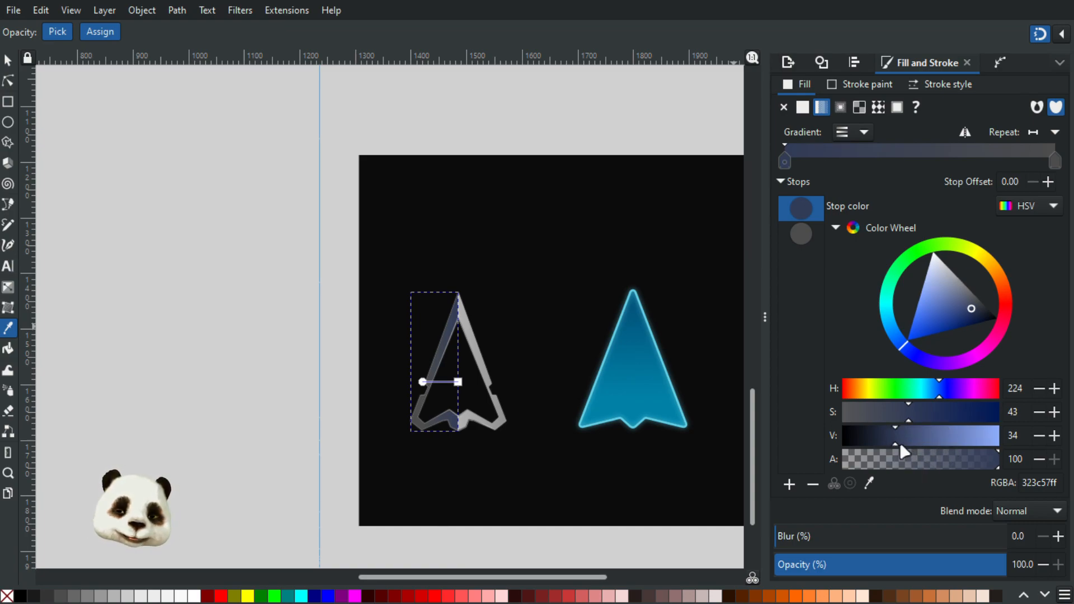
Step: Try tinting the outer gradient stop with a blue-grey sampled from the frame's lower bevel, and deselect the shape
{"action": "scroll", "coordinate": [485, 463], "scroll_direction": "up", "scroll_amount": 3}
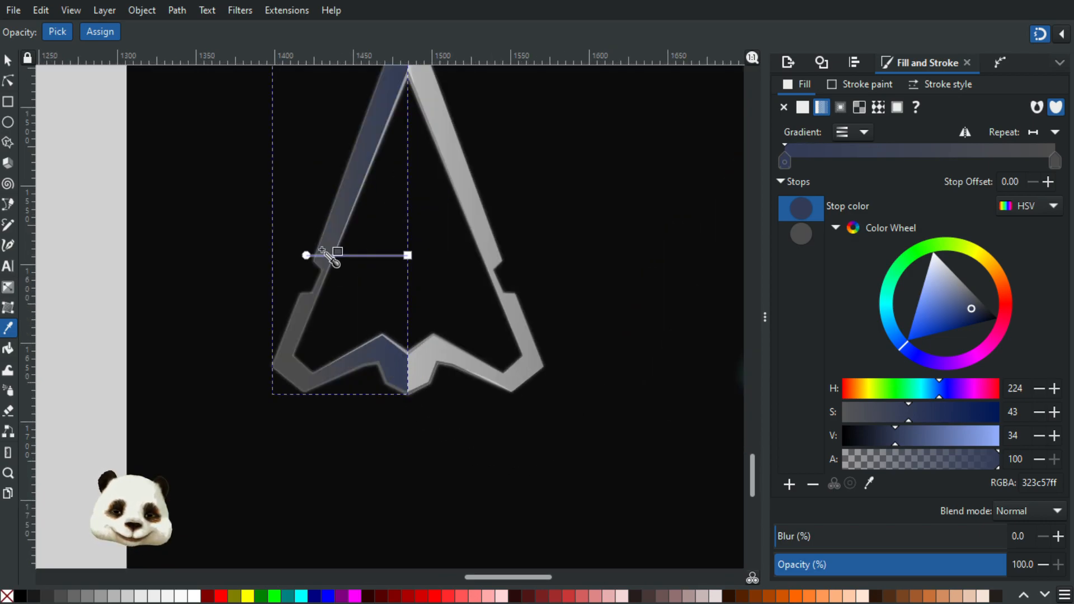
{"action": "left_click", "coordinate": [307, 255]}
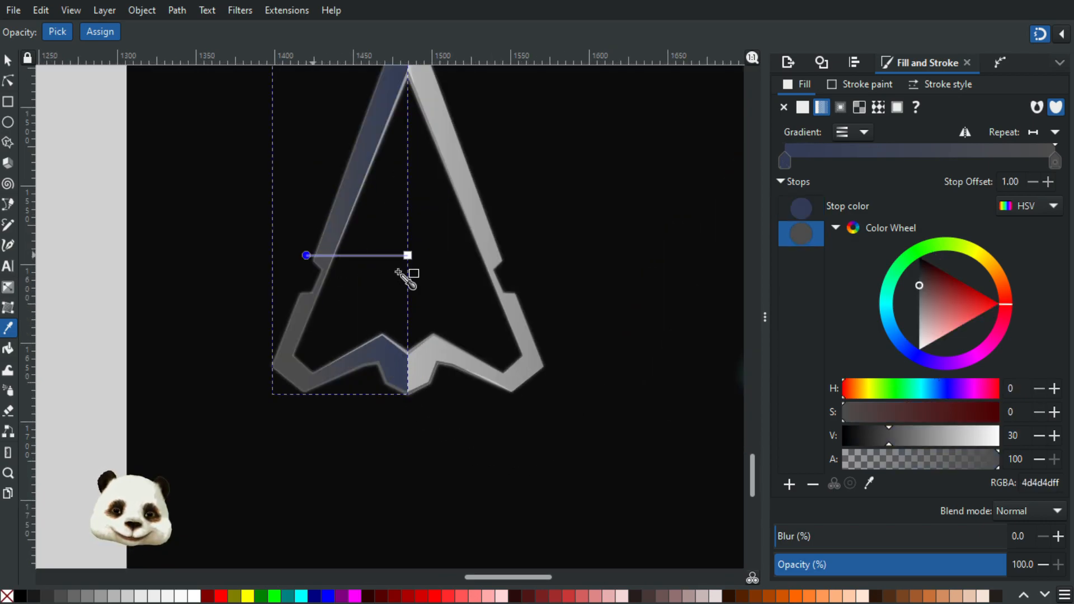
{"action": "left_click", "coordinate": [360, 364]}
{"action": "scroll", "coordinate": [453, 394], "scroll_direction": "down", "scroll_amount": 2}
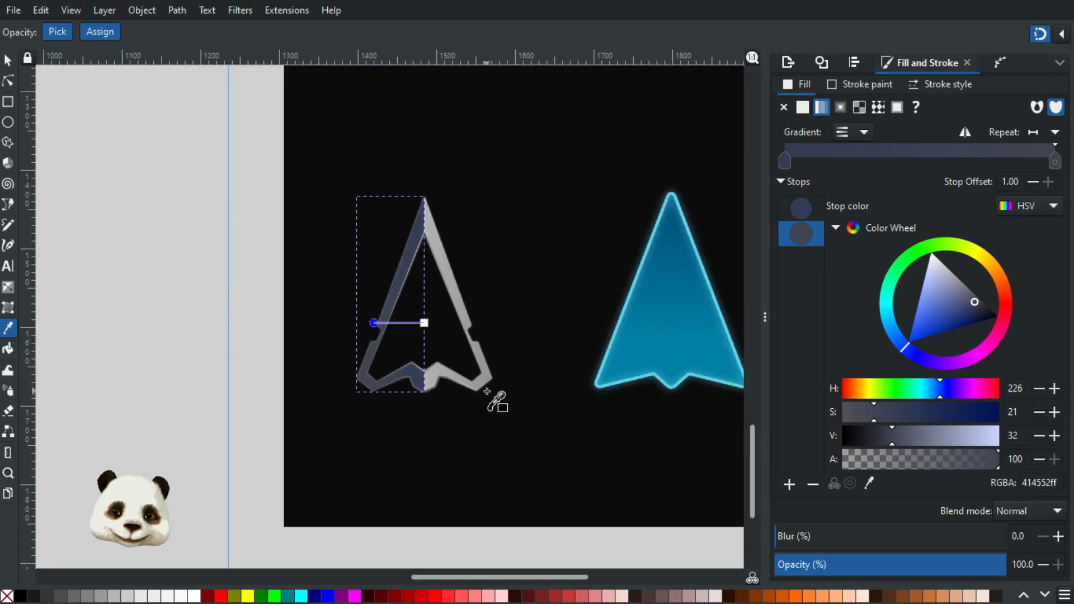
{"action": "scroll", "coordinate": [487, 392], "scroll_direction": "down", "scroll_amount": 1}
{"action": "left_click", "coordinate": [8, 60]}
{"action": "left_click", "coordinate": [141, 192]}
Step: Undo the blue tint applied to the gradient of the frame's left half
{"action": "scroll", "coordinate": [156, 214], "scroll_direction": "down", "scroll_amount": 1}
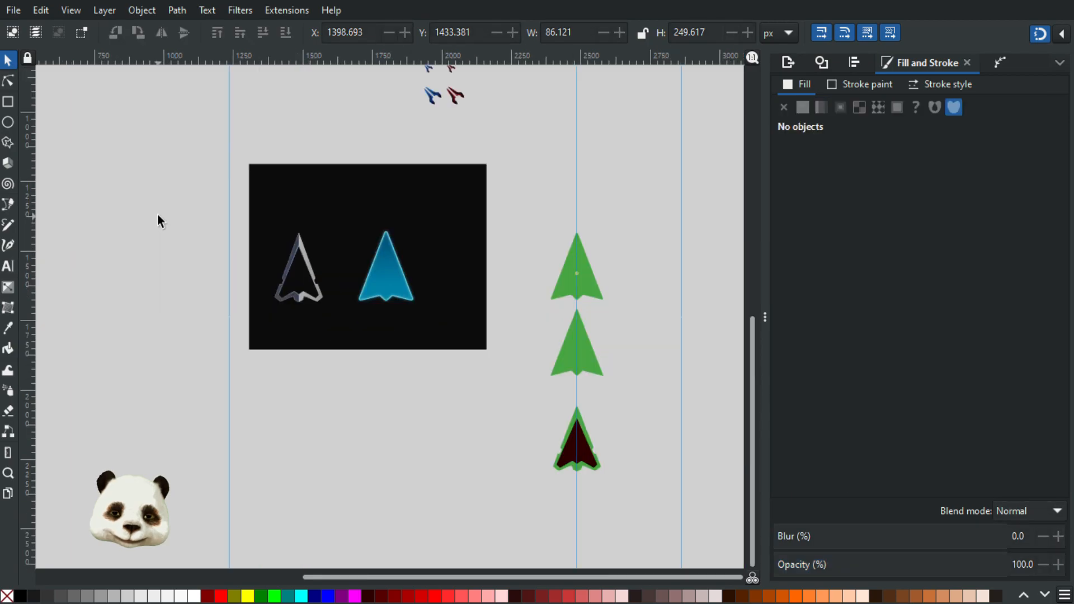
{"action": "scroll", "coordinate": [156, 213], "scroll_direction": "up", "scroll_amount": 1}
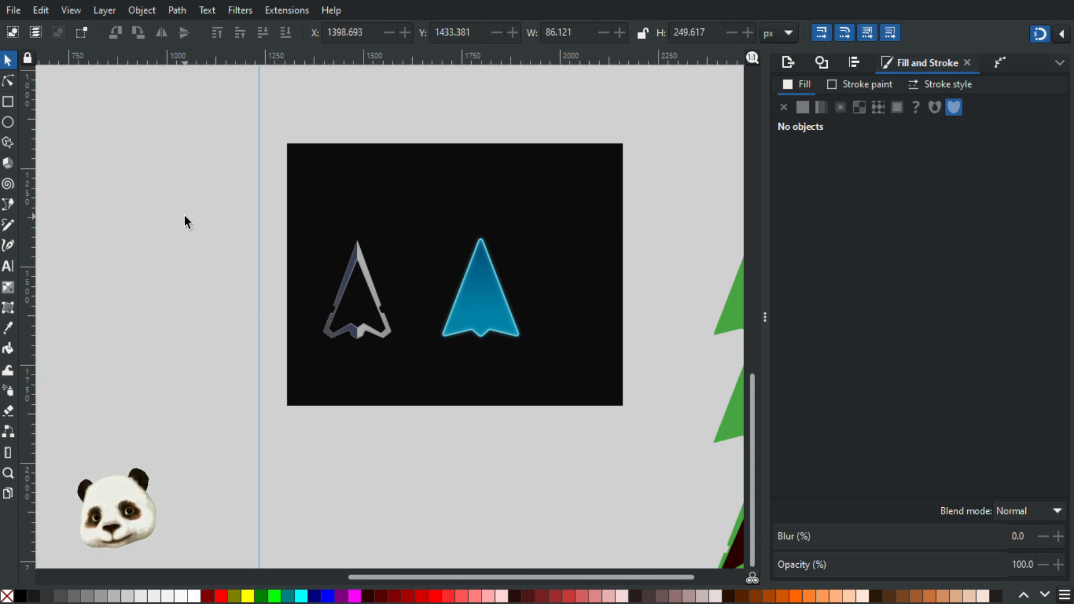
{"action": "scroll", "coordinate": [440, 341], "scroll_direction": "up", "scroll_amount": 3}
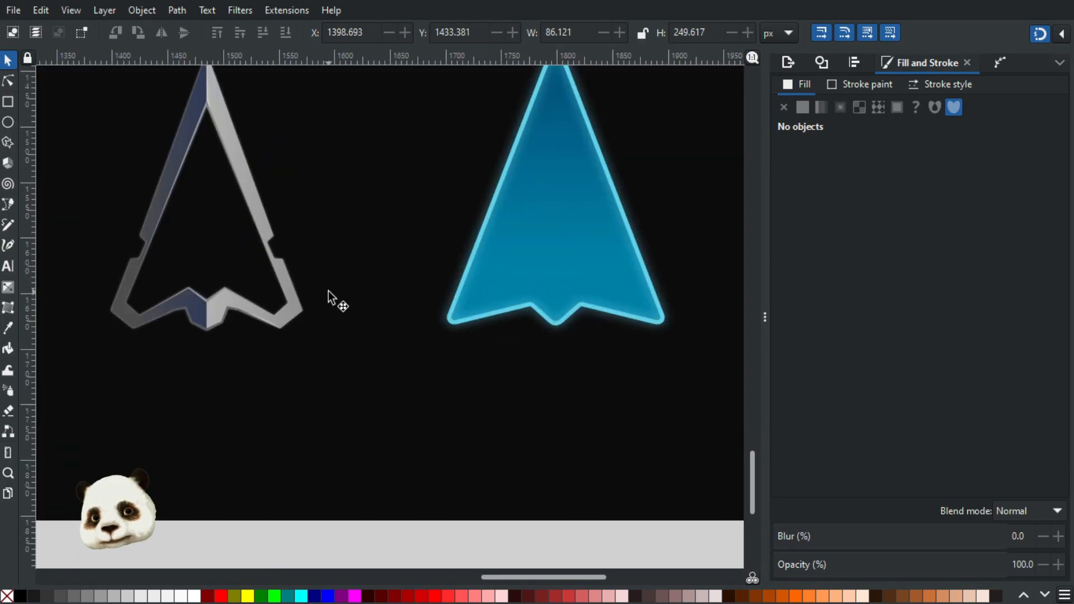
{"action": "left_click", "coordinate": [334, 347]}
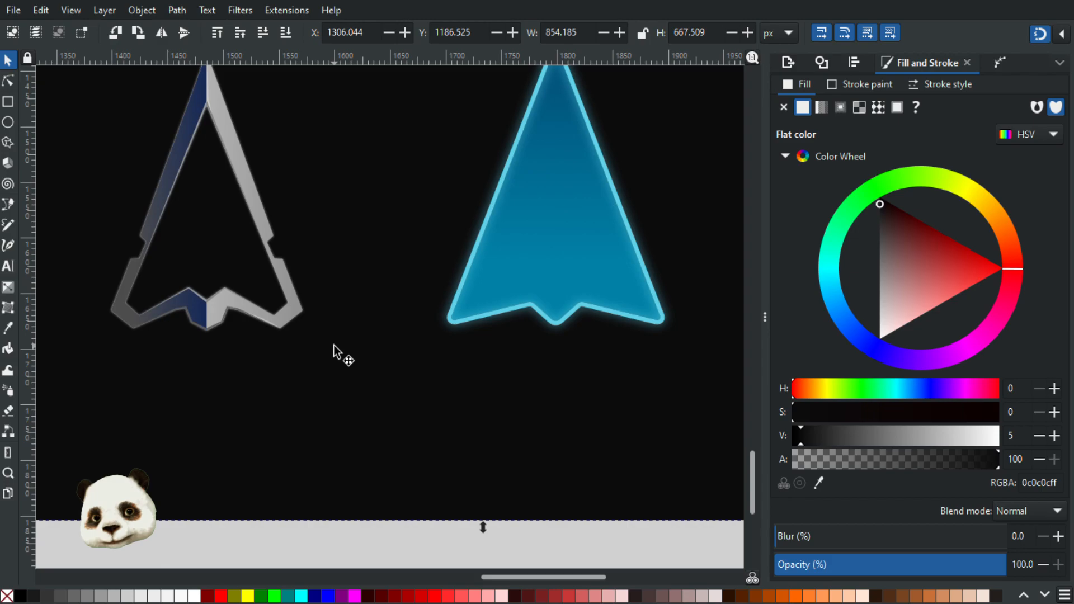
{"action": "key", "text": "ctrl+z"}
Step: Compare the neutral grey frame with the blue ship and the surrounding artwork at several zoom levels
{"action": "scroll", "coordinate": [334, 347], "scroll_direction": "down", "scroll_amount": 3}
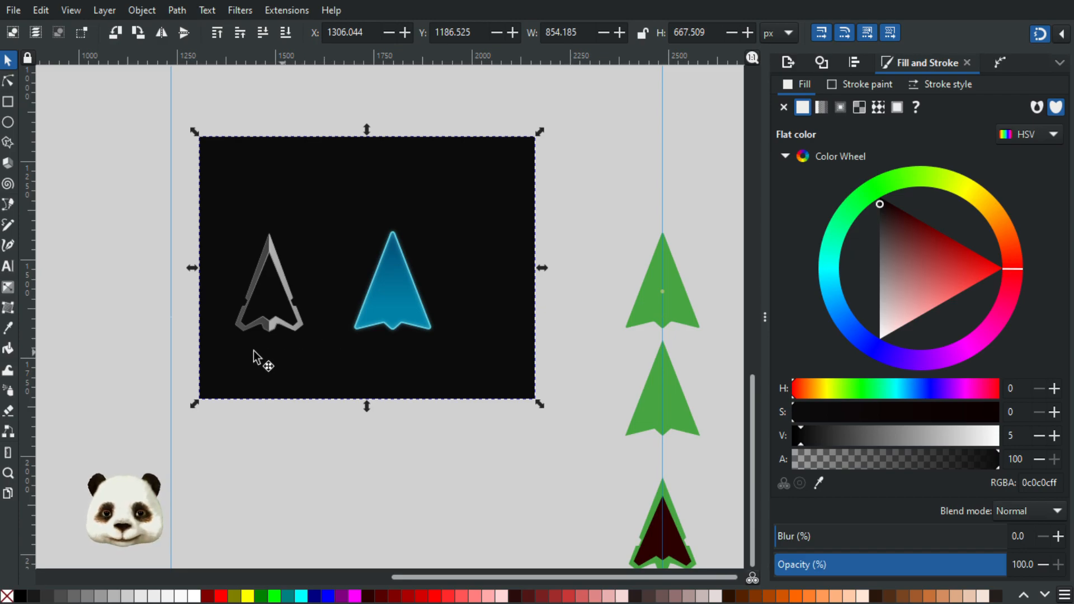
{"action": "scroll", "coordinate": [267, 352], "scroll_direction": "down", "scroll_amount": 2}
{"action": "scroll", "coordinate": [240, 347], "scroll_direction": "up", "scroll_amount": 2}
{"action": "scroll", "coordinate": [243, 339], "scroll_direction": "down", "scroll_amount": 3}
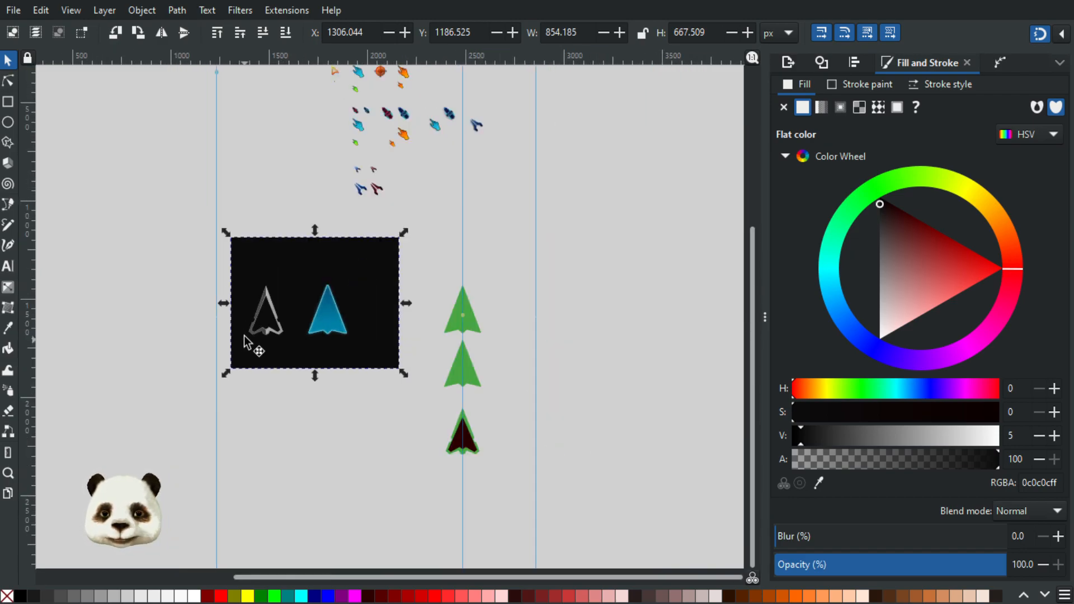
{"action": "scroll", "coordinate": [317, 274], "scroll_direction": "up", "scroll_amount": 2}
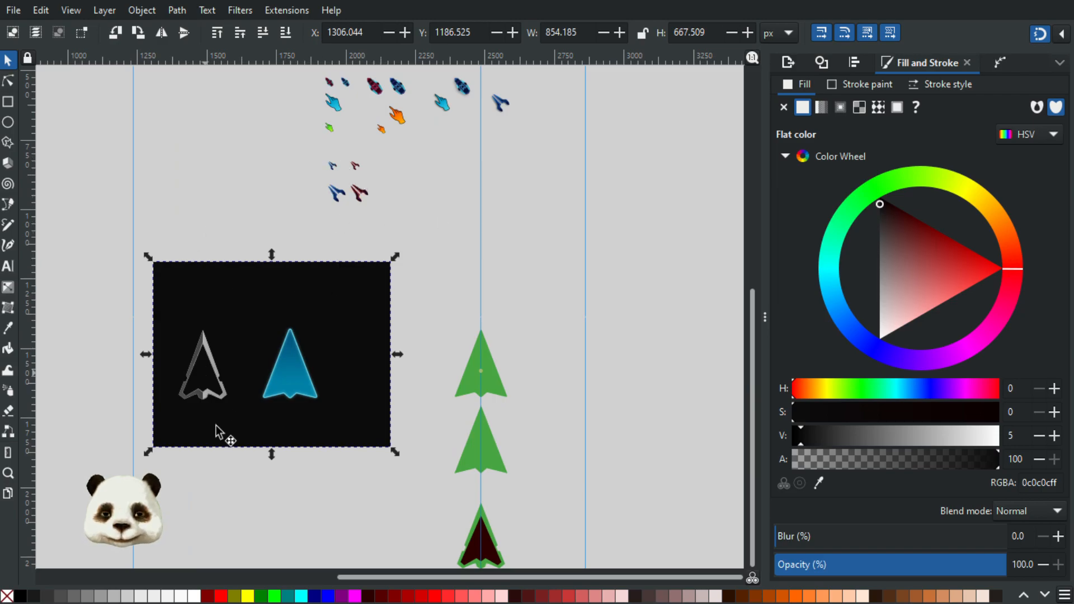
{"action": "scroll", "coordinate": [145, 432], "scroll_direction": "up", "scroll_amount": 2}
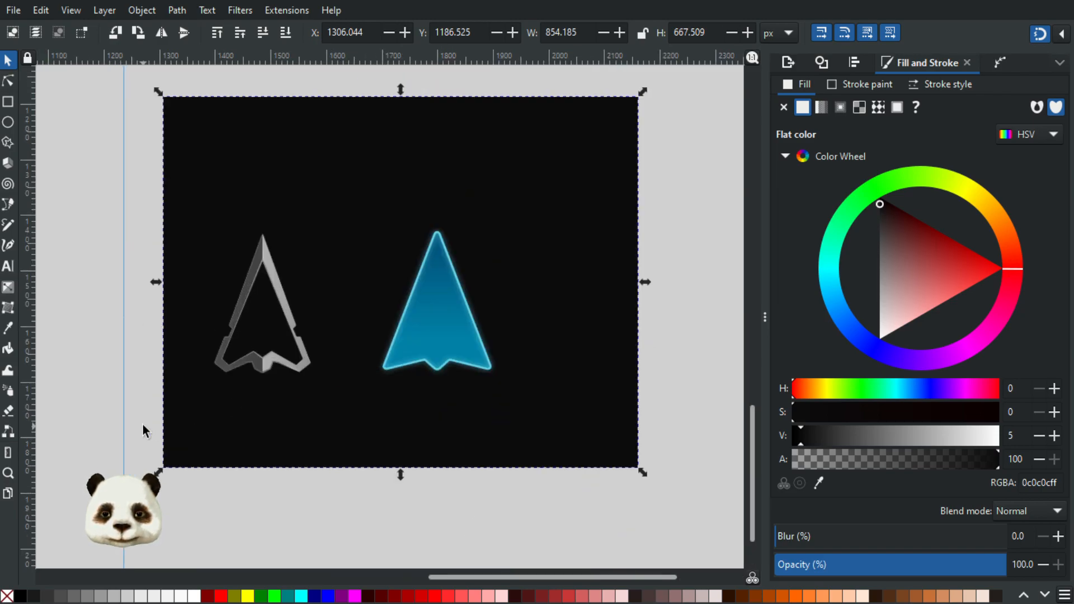
{"action": "scroll", "coordinate": [172, 336], "scroll_direction": "down", "scroll_amount": 1}
{"action": "scroll", "coordinate": [168, 344], "scroll_direction": "down", "scroll_amount": 1}
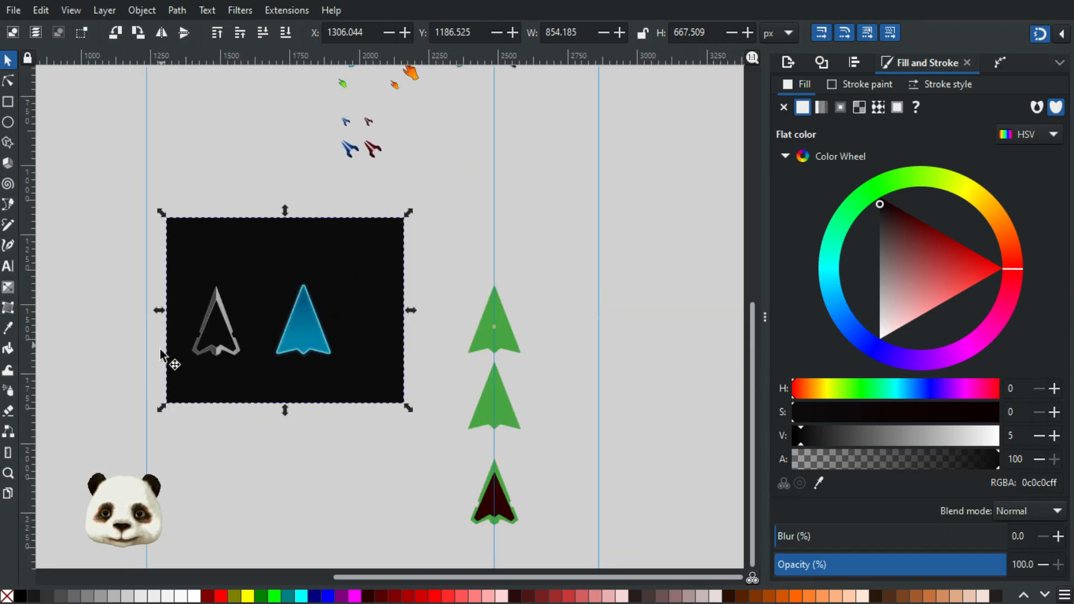
{"action": "scroll", "coordinate": [331, 378], "scroll_direction": "left", "scroll_amount": 5}
{"action": "scroll", "coordinate": [332, 378], "scroll_direction": "down", "scroll_amount": 2}
{"action": "scroll", "coordinate": [283, 373], "scroll_direction": "up", "scroll_amount": 1}
{"action": "scroll", "coordinate": [420, 369], "scroll_direction": "up", "scroll_amount": 1}
{"action": "scroll", "coordinate": [432, 374], "scroll_direction": "up", "scroll_amount": 1}
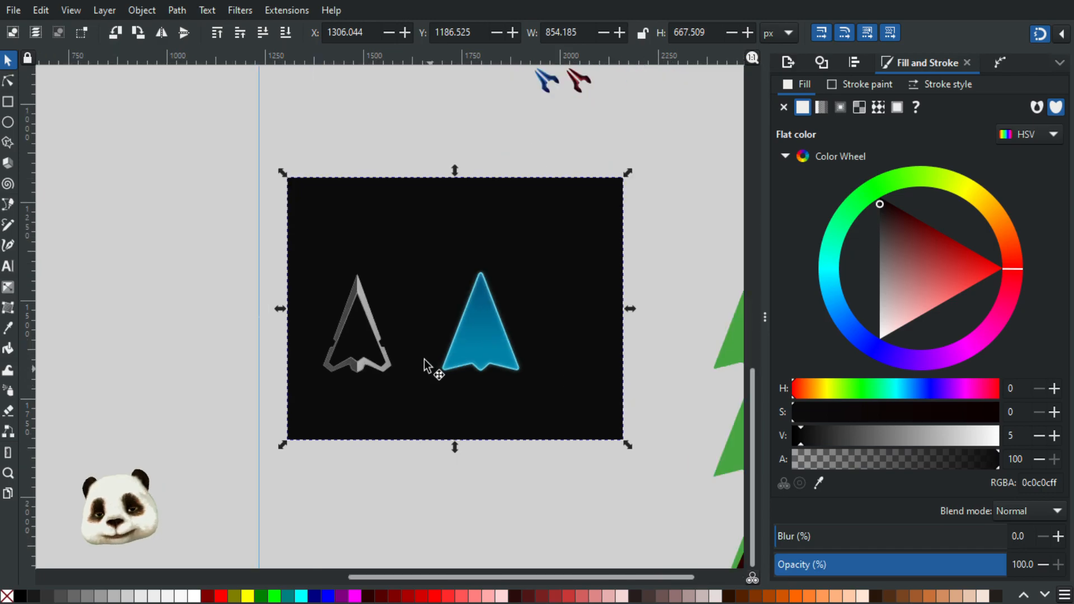